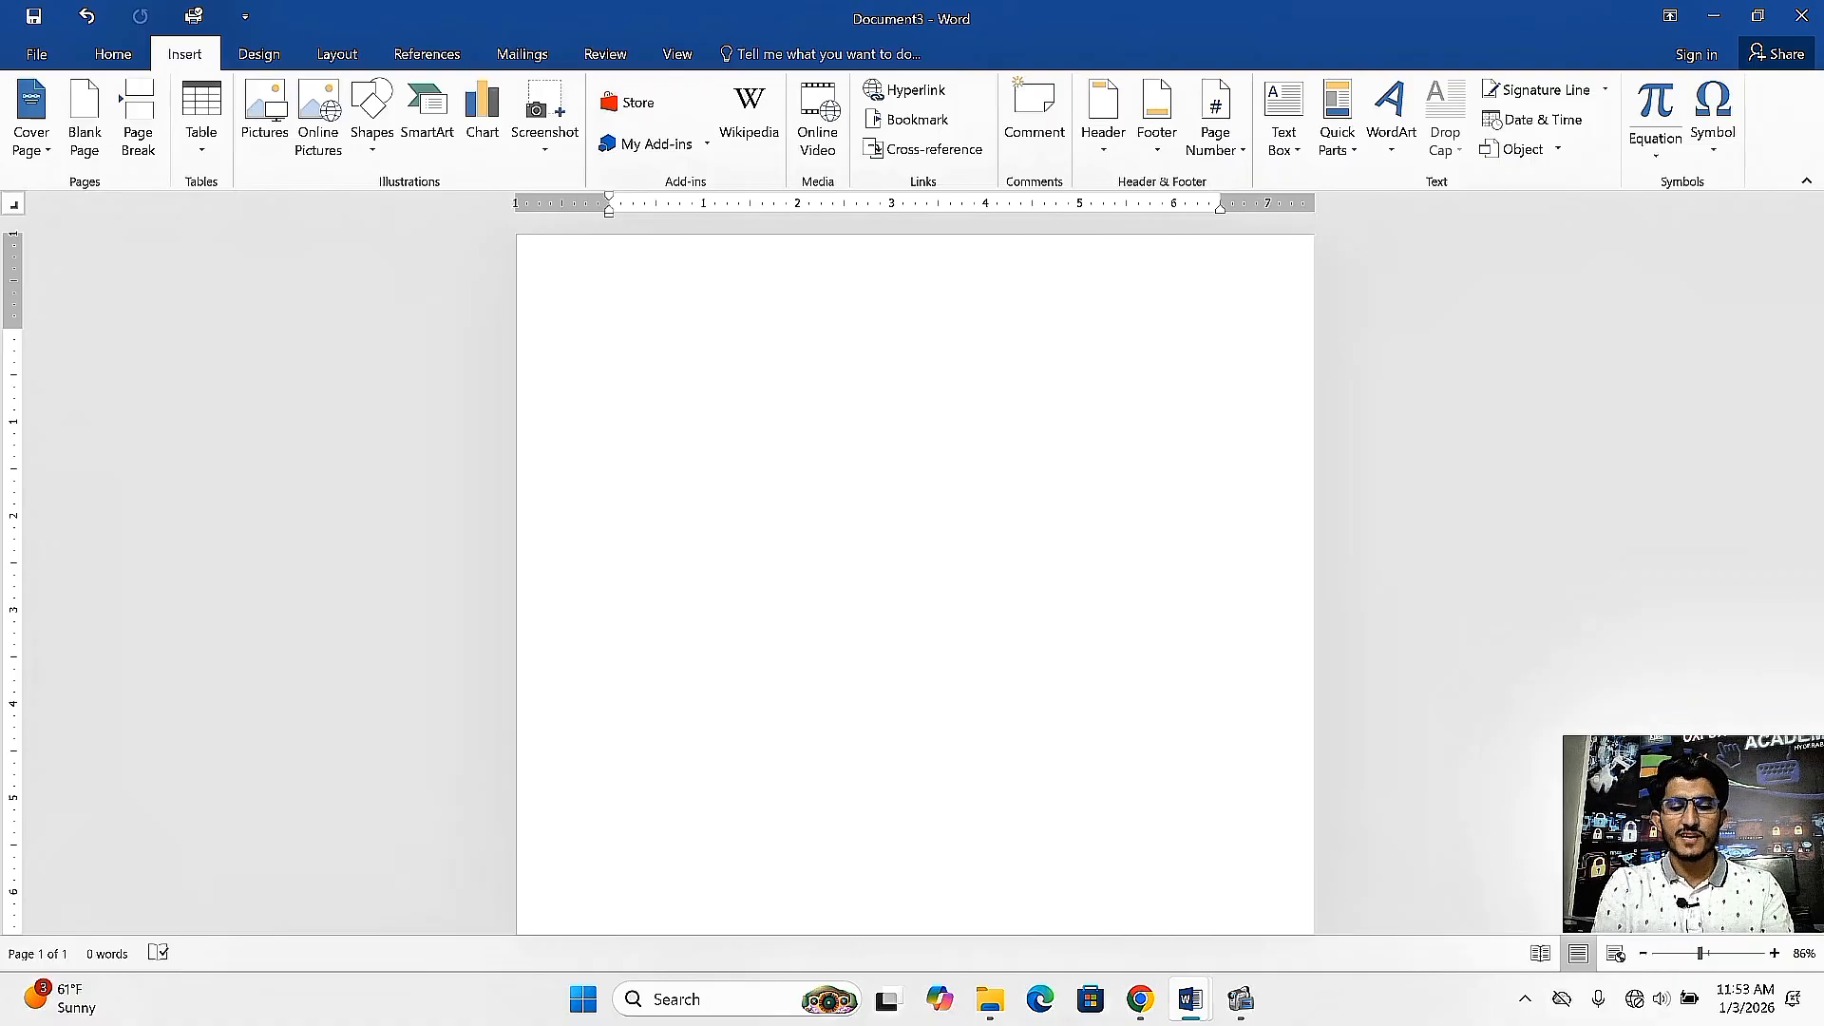
Generate ten paragraphs of sample text in the blank document with =rand(10).
type("=rand")
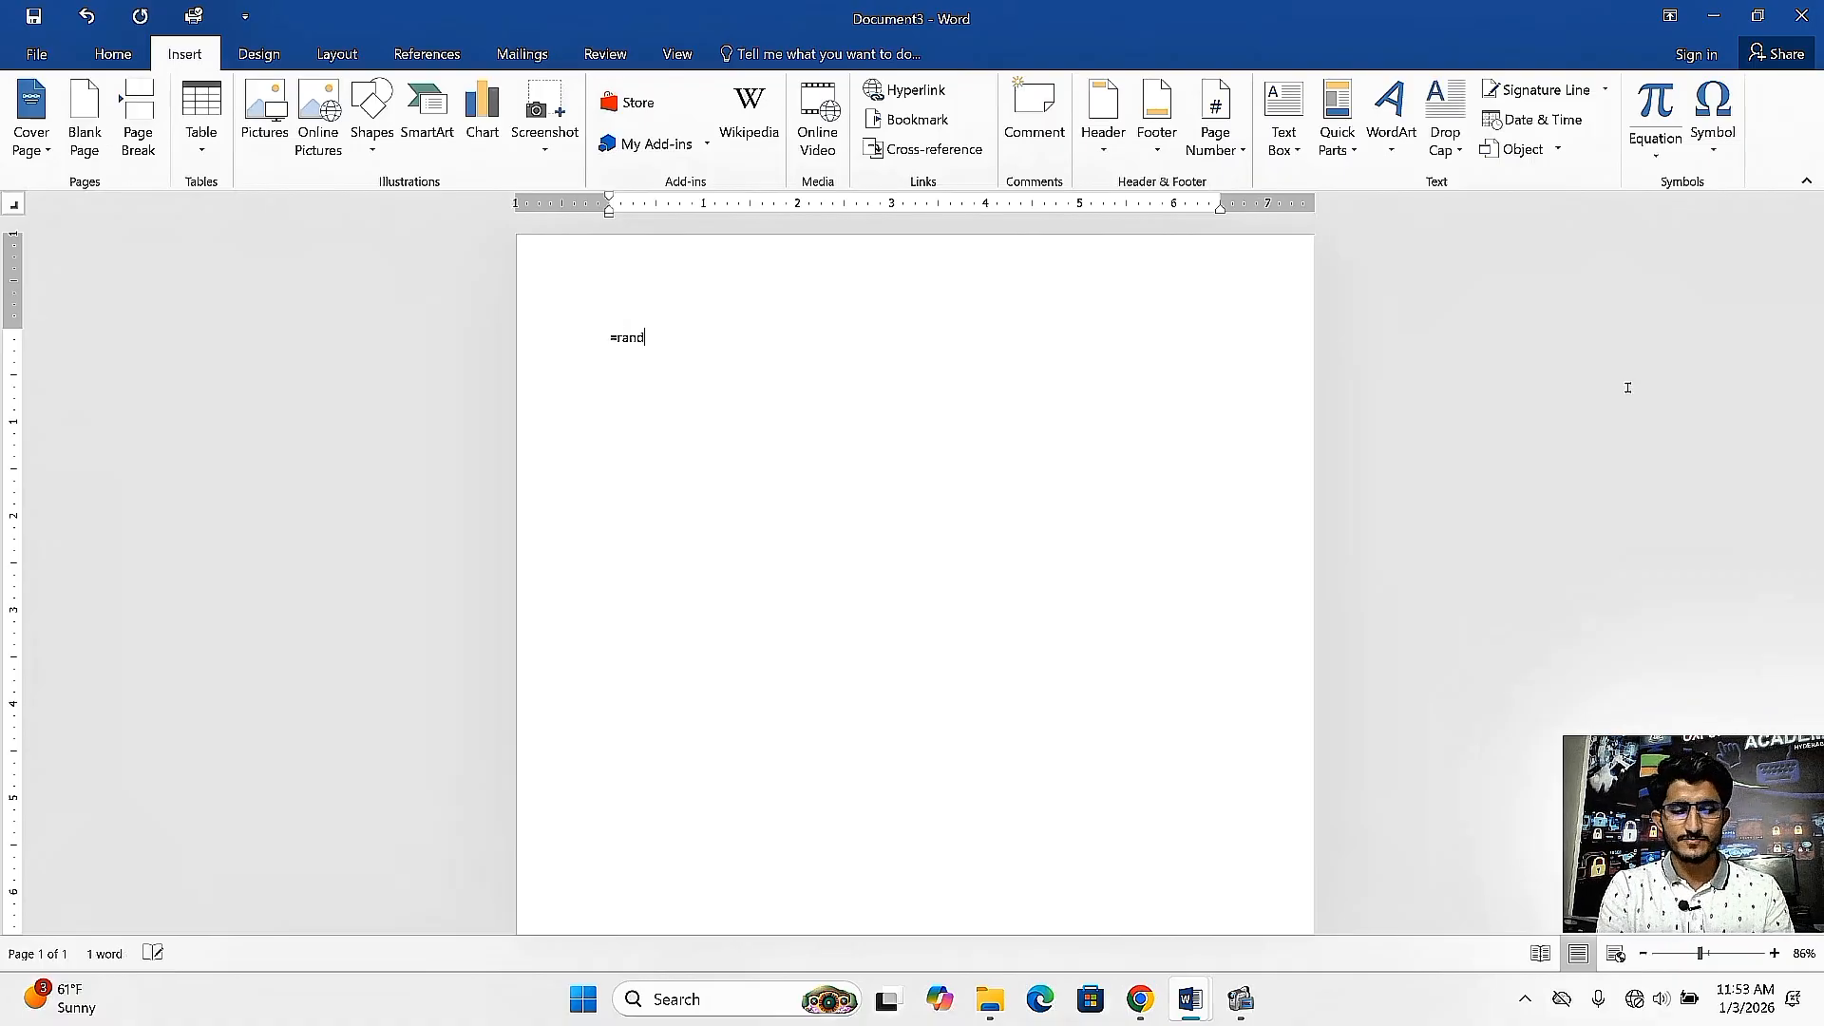
type("(1")
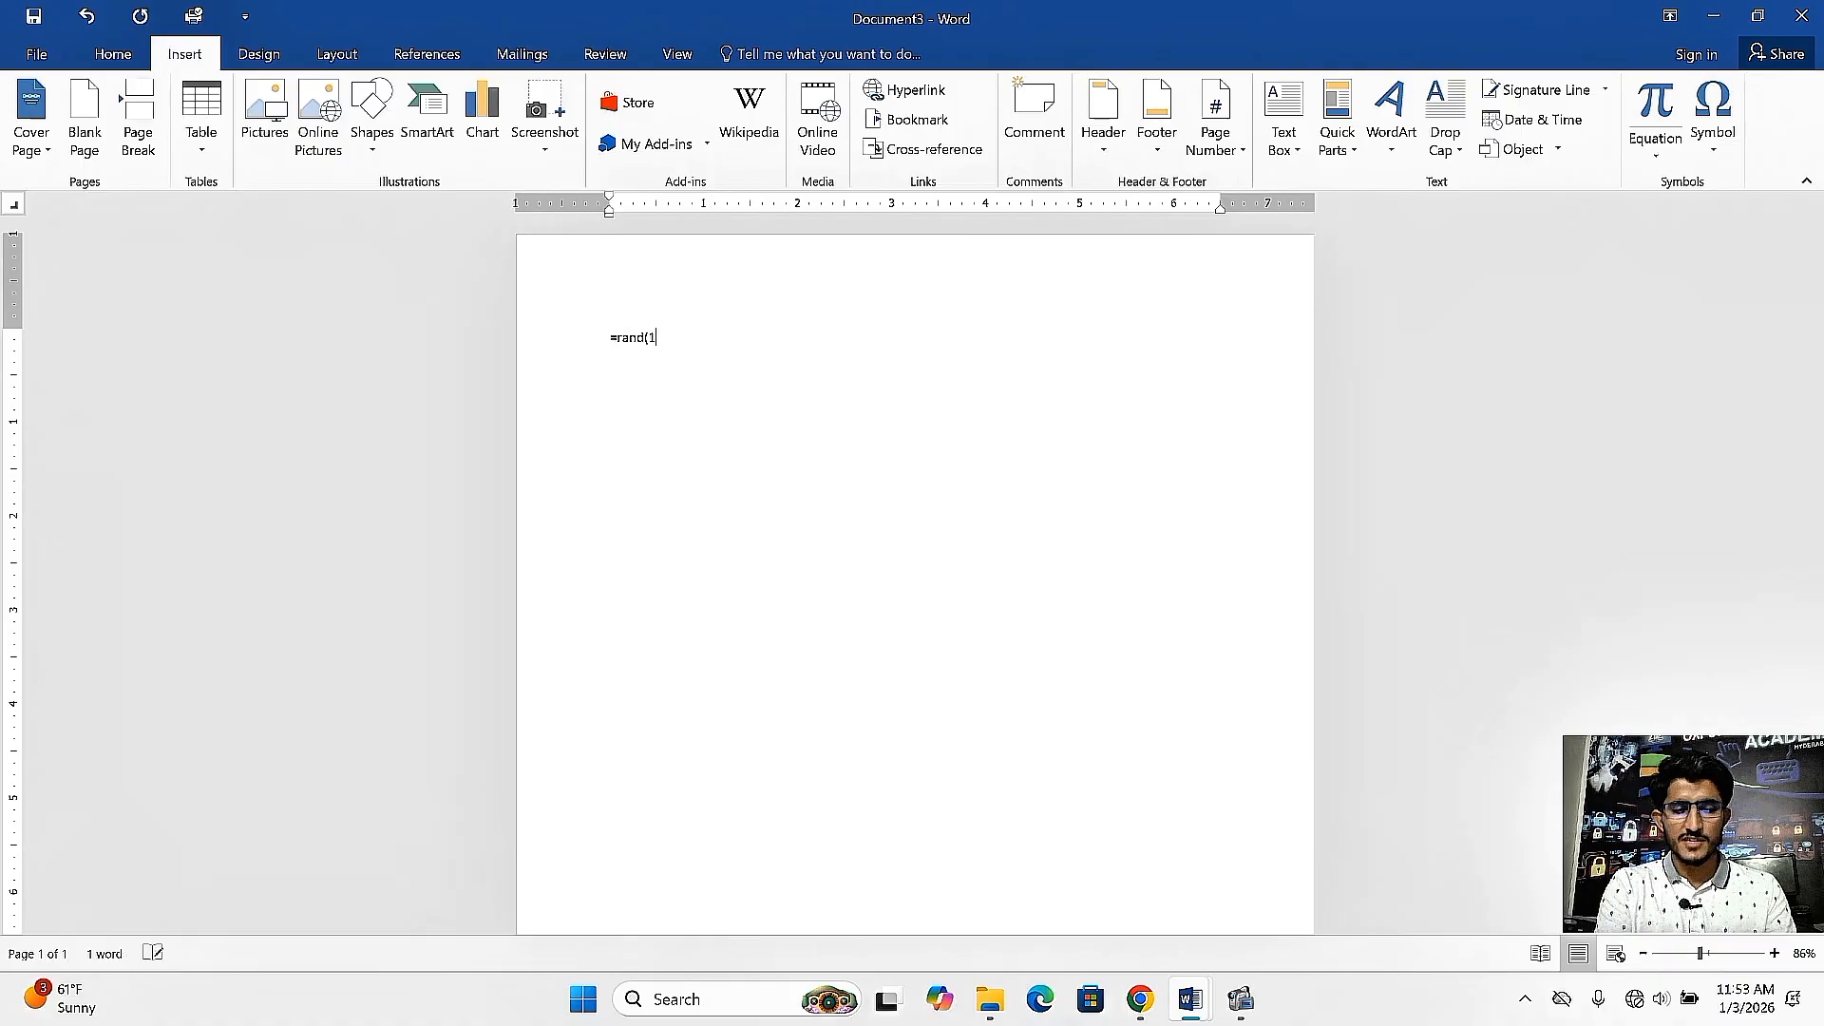
type("0)")
key("Return")
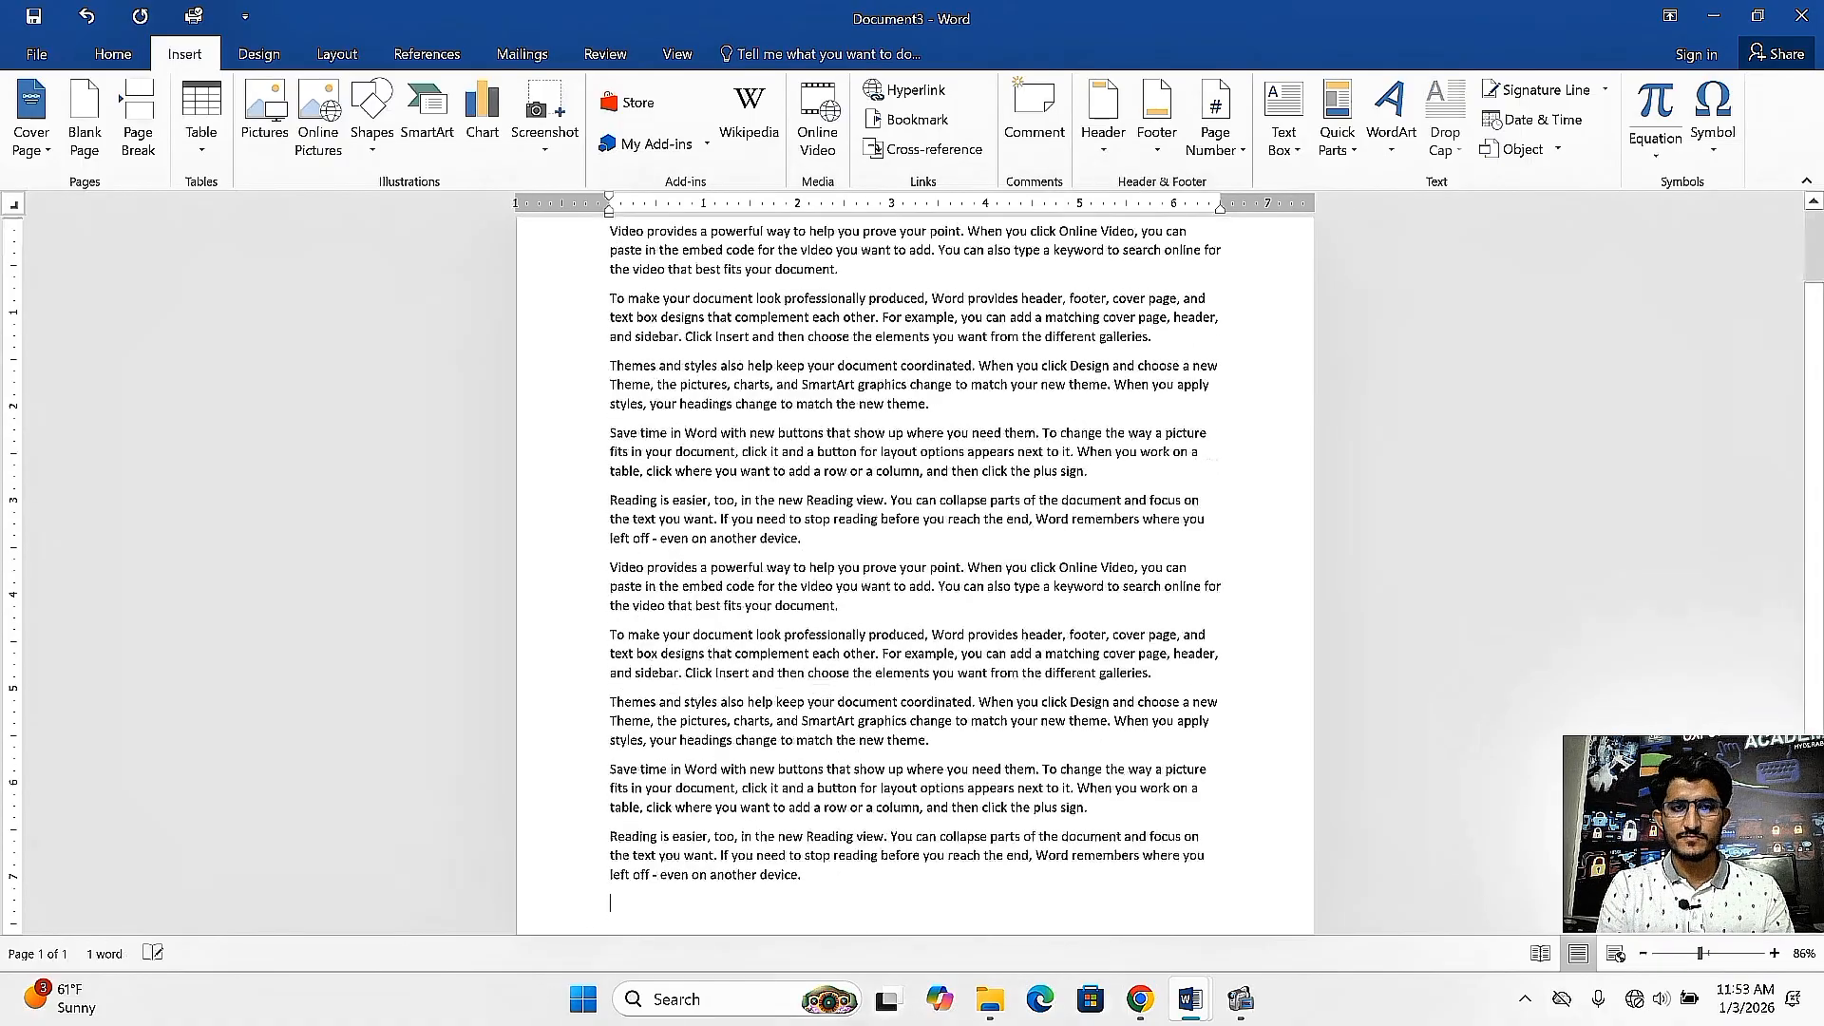
Enlarge all the body text in the document to 18 pt and deselect it.
key("ctrl+a")
key("ctrl+shift+period")
key("ctrl+shift+period")
key("ctrl+shift+period")
key("ctrl+shift+period")
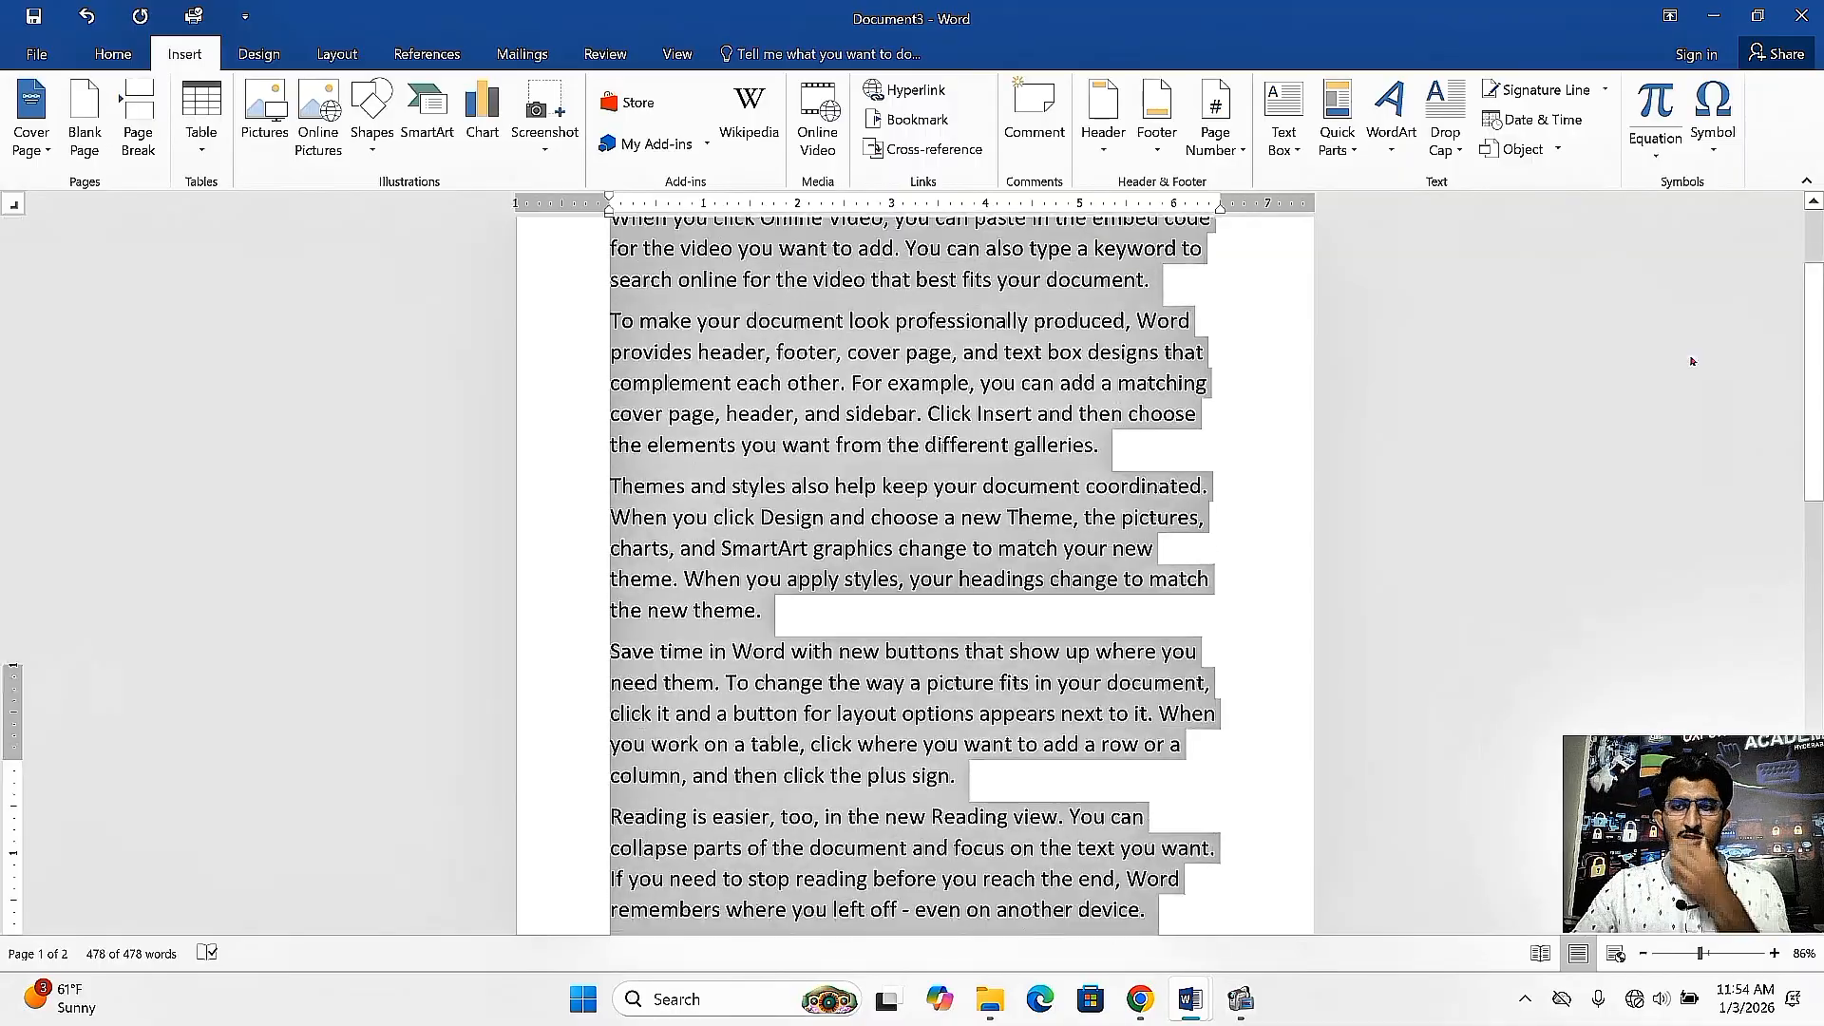
left_click_drag(1812, 304, 1812, 262)
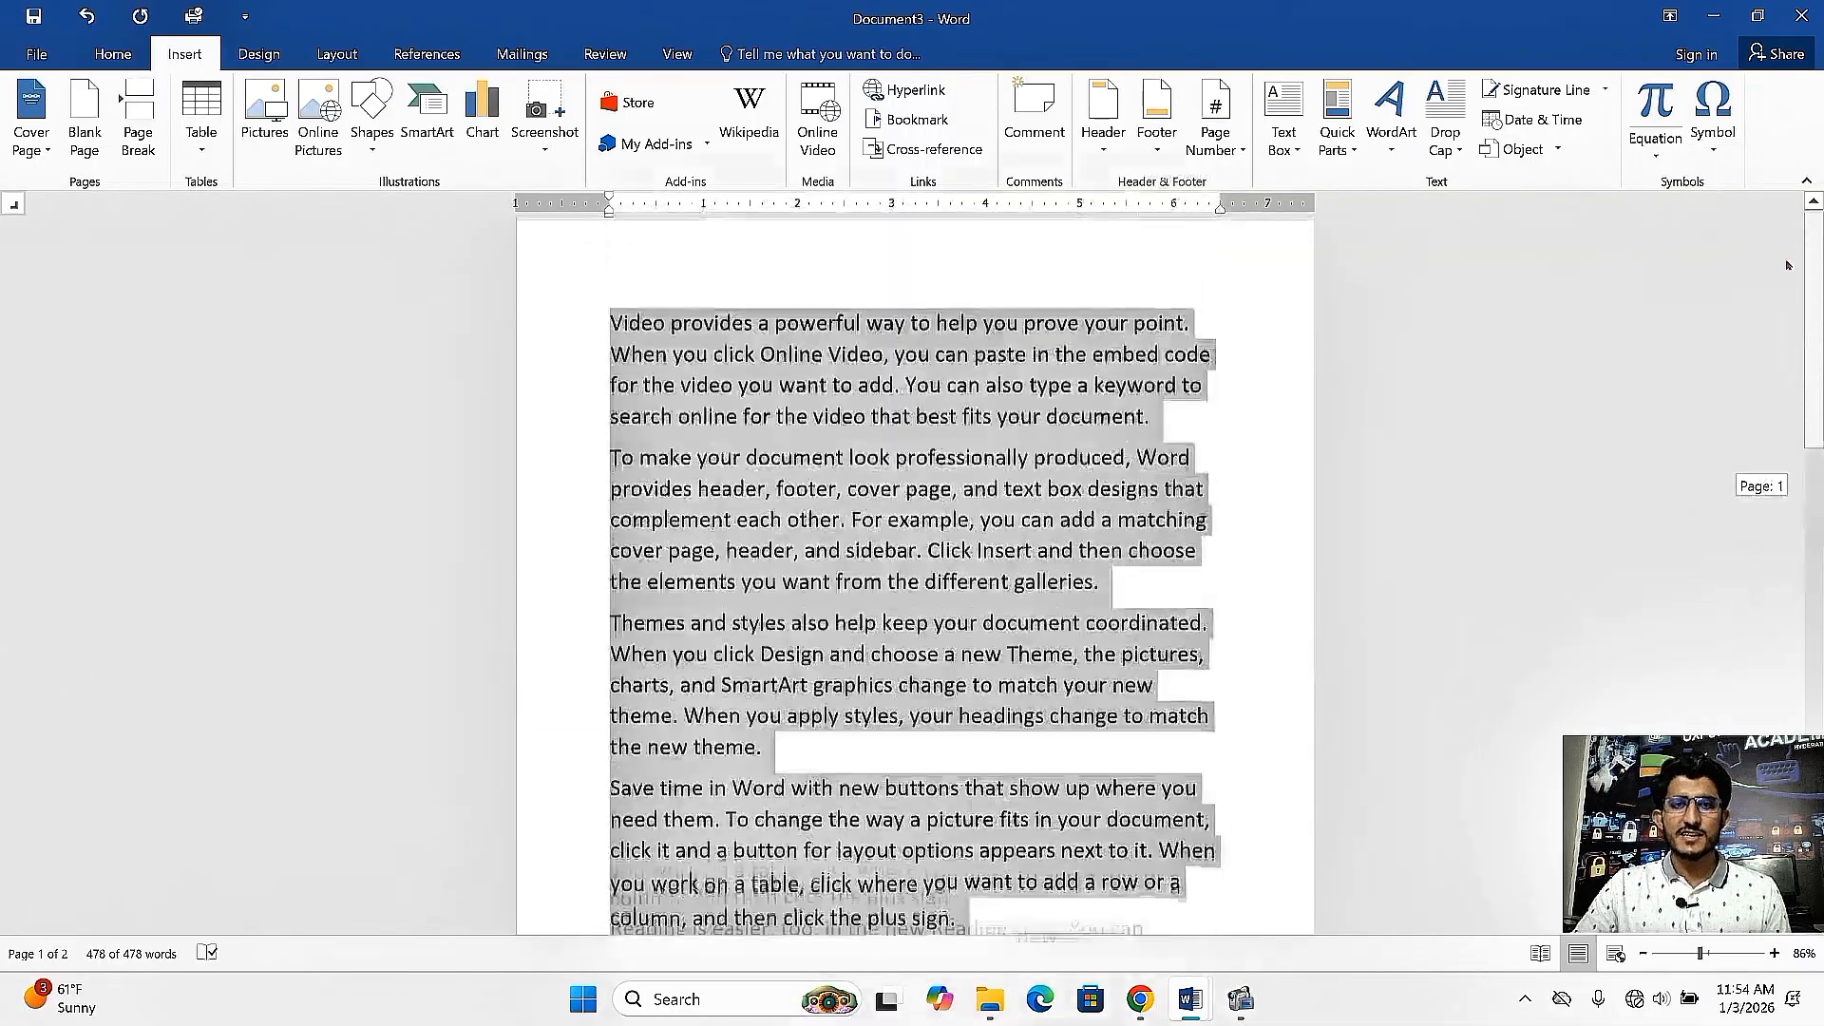
left_click(781, 305)
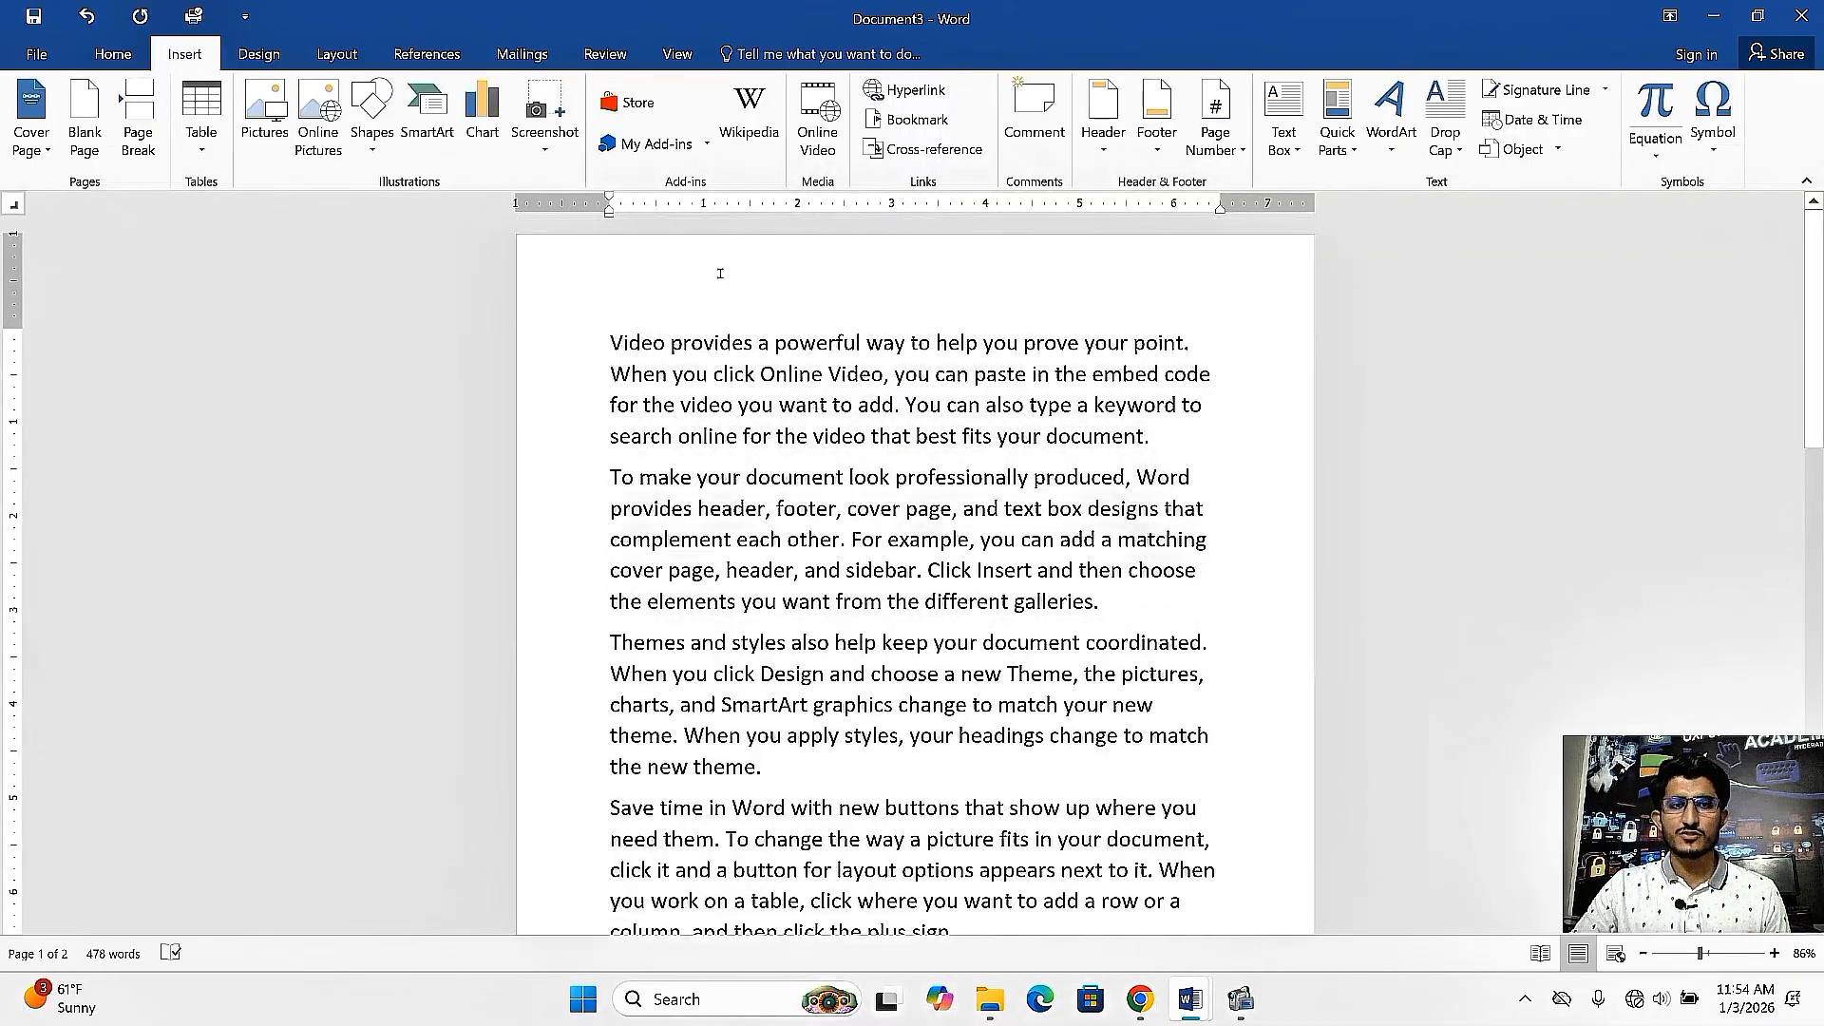
Open the page header for editing directly on the page and close it, and repeat with the Edit Header command.
double_click(979, 271)
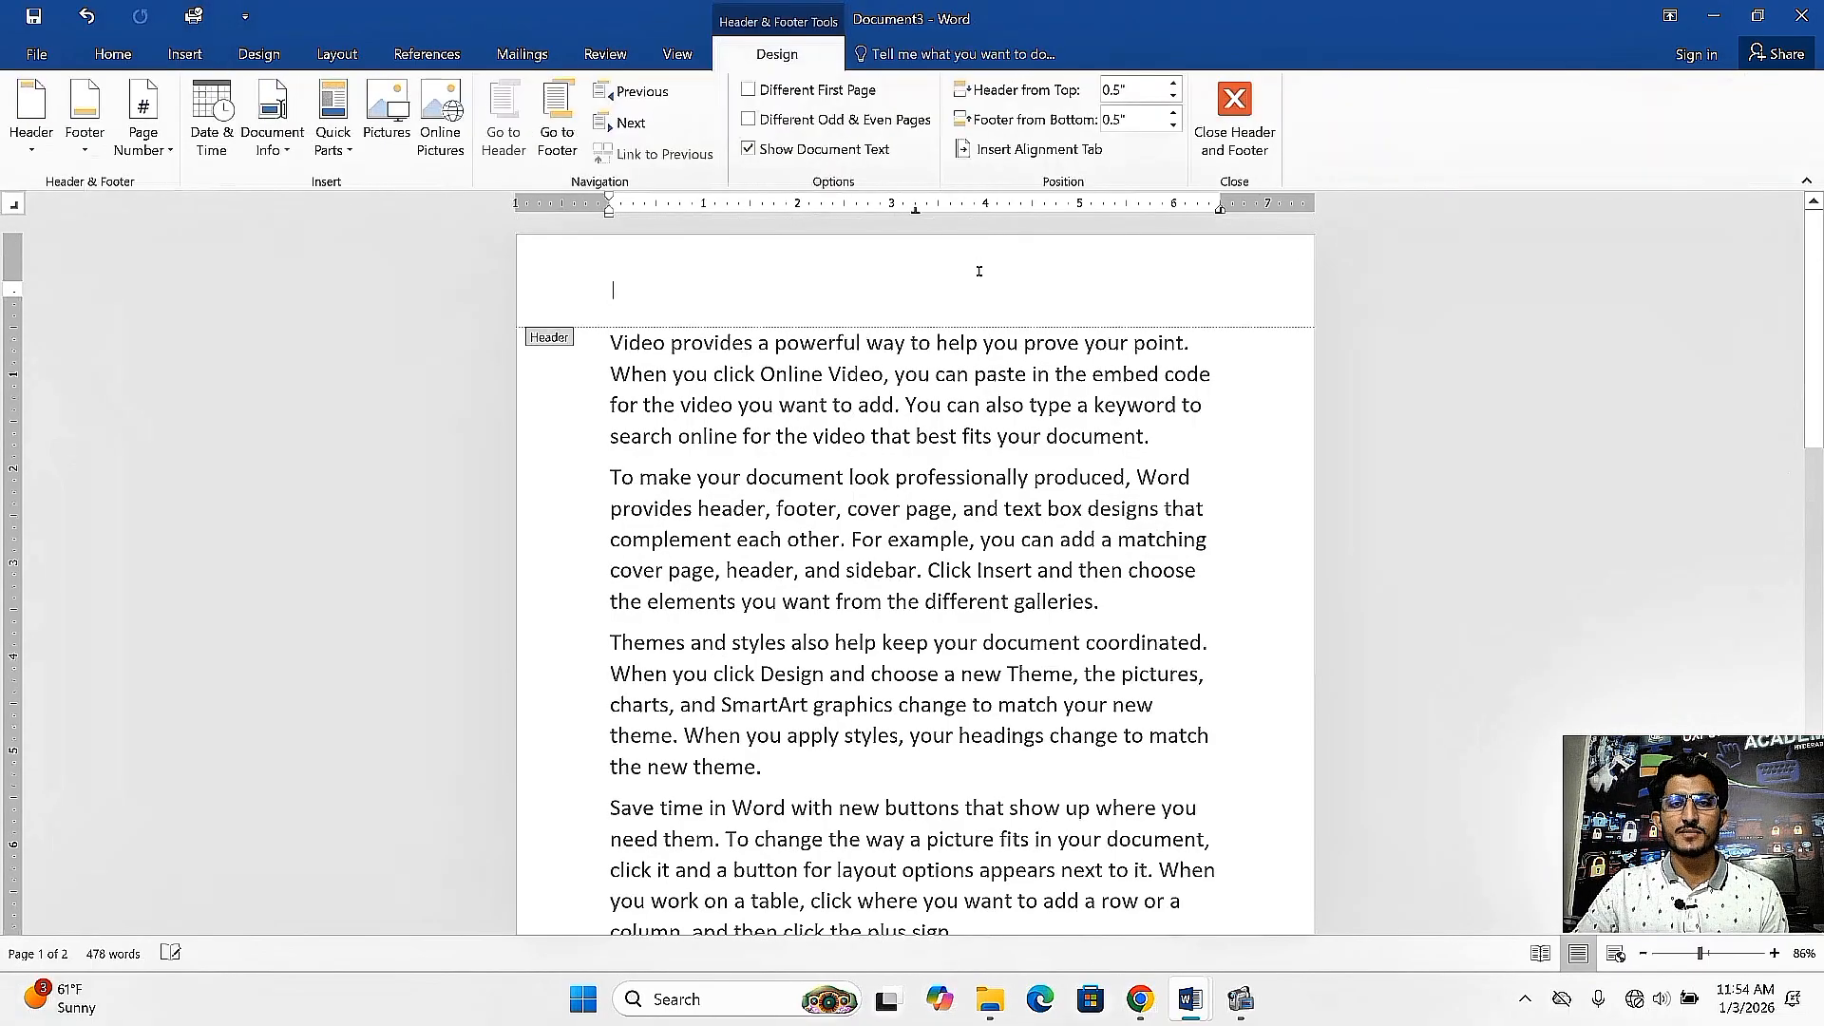
left_click(1233, 118)
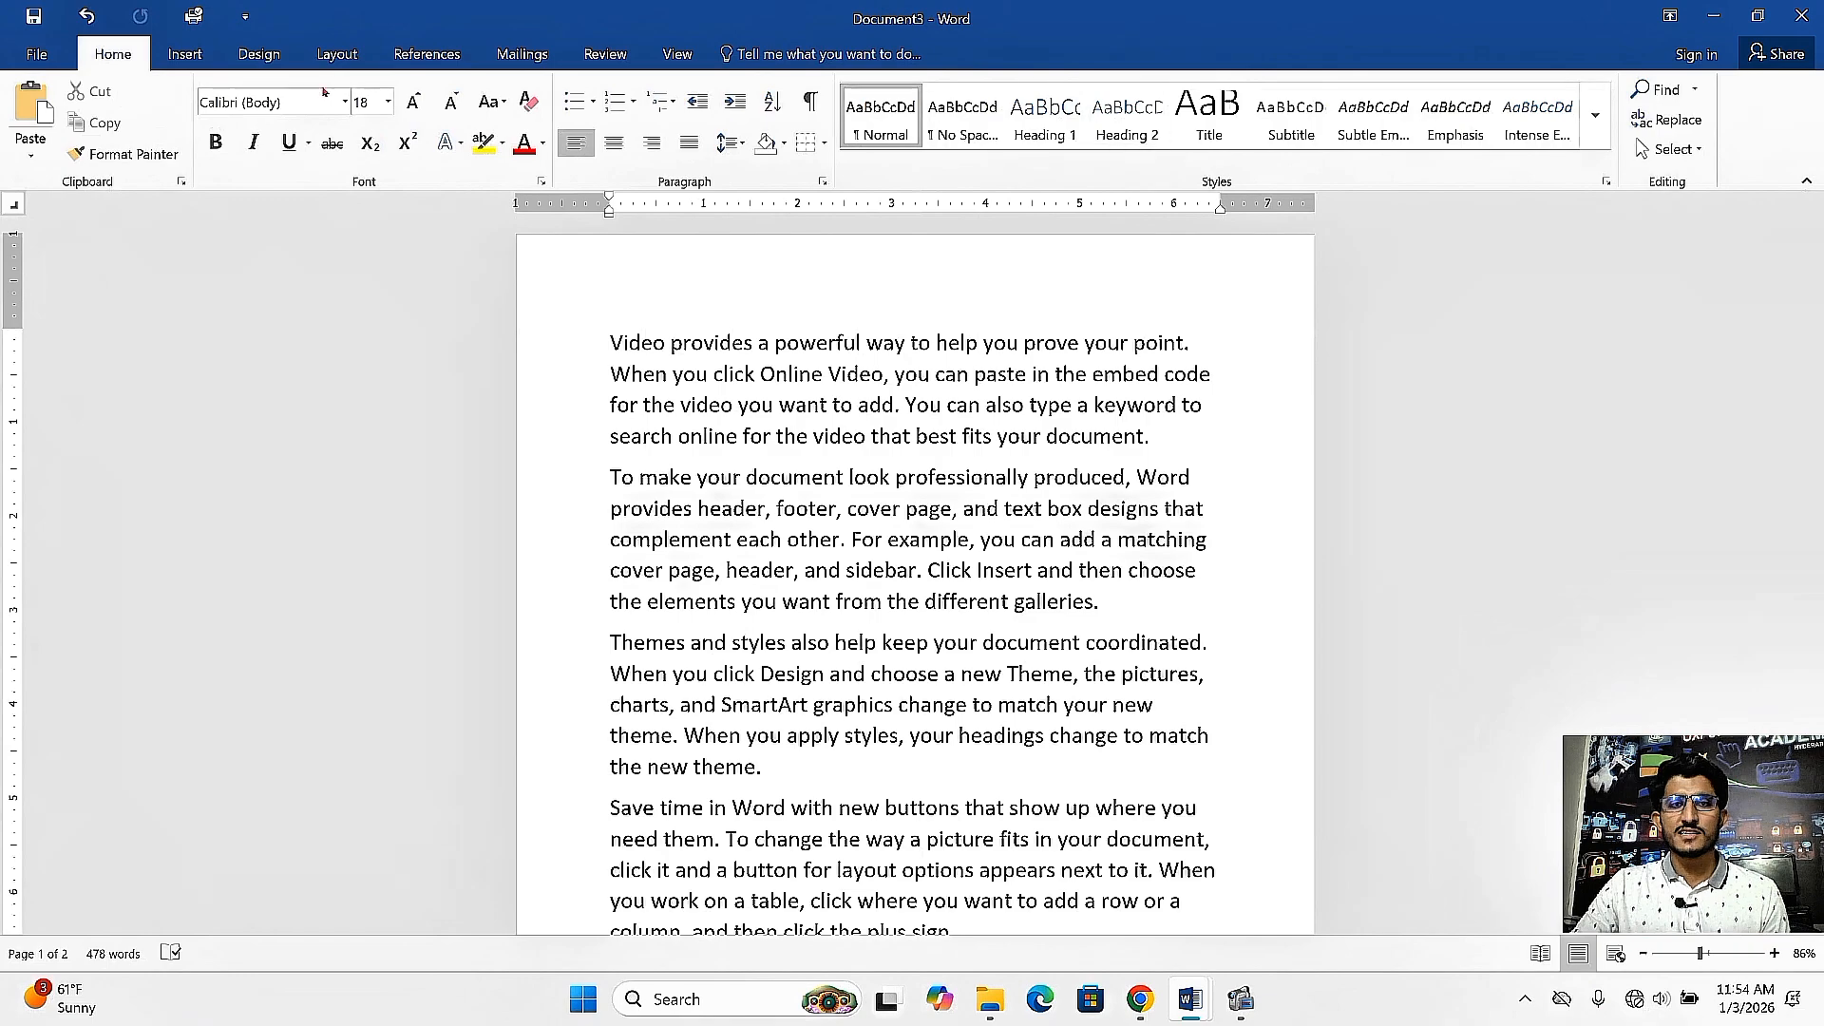
left_click(186, 54)
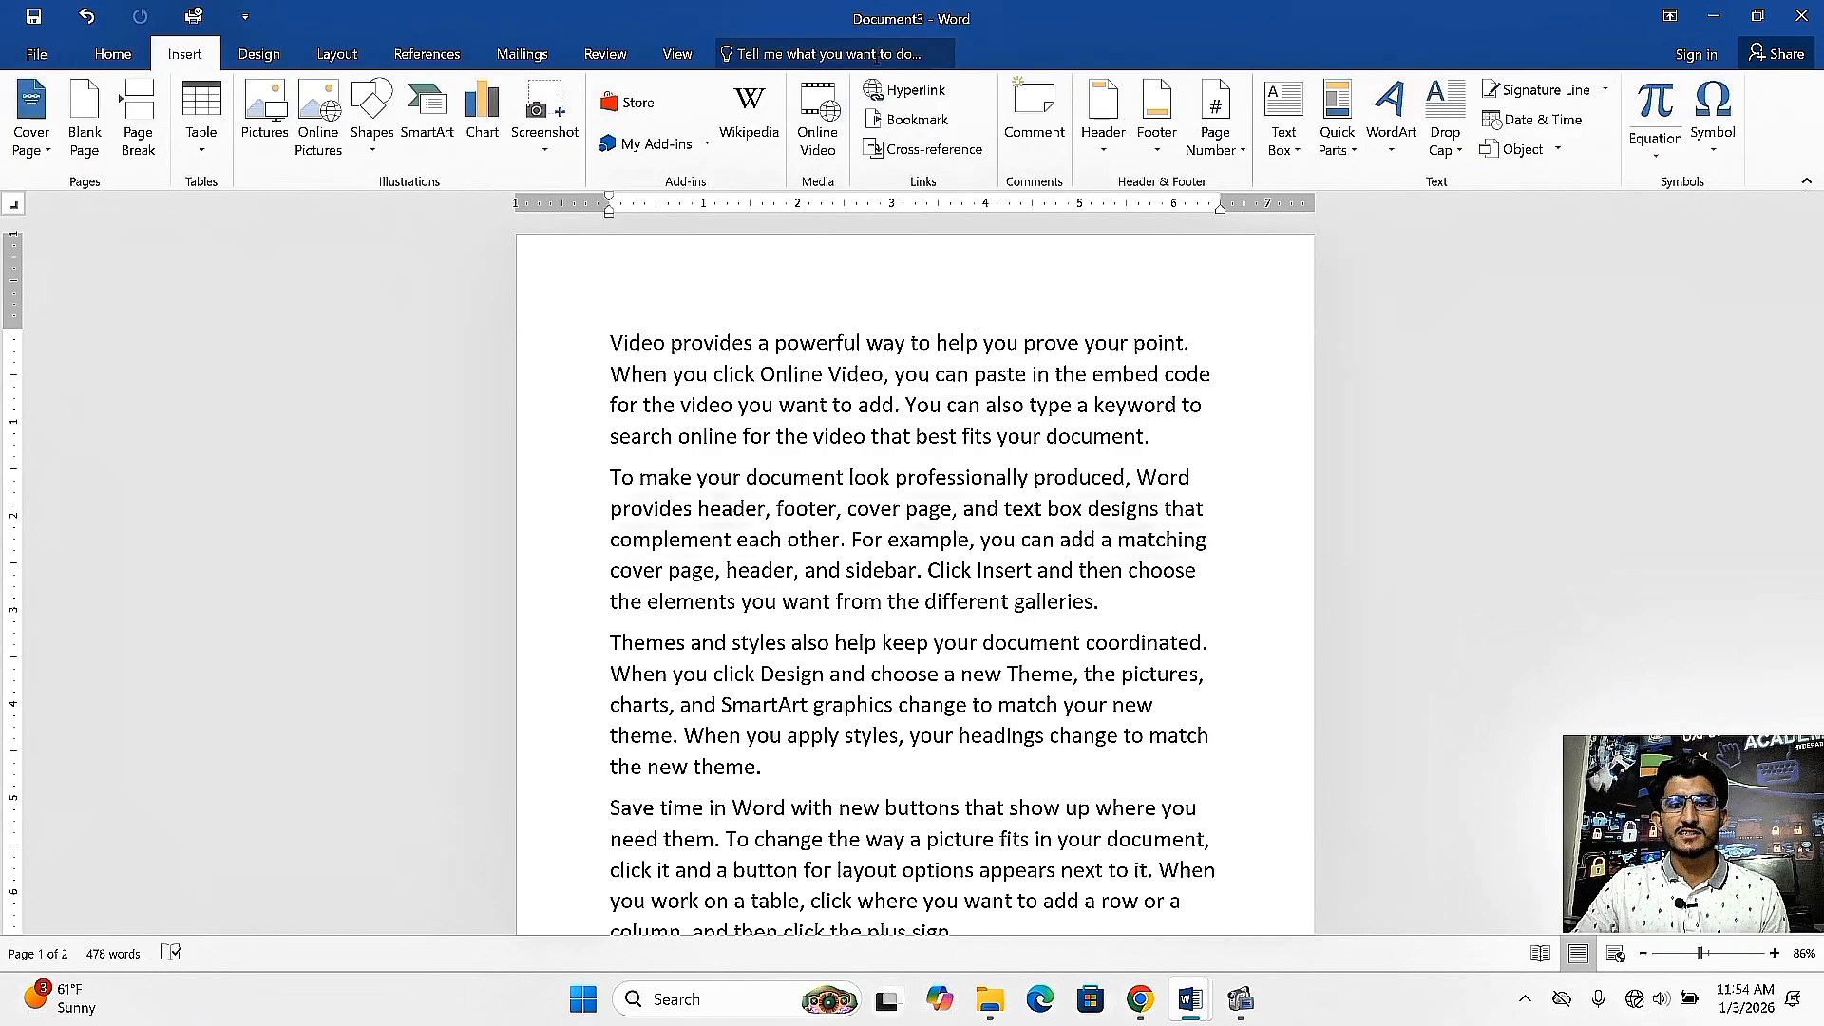
left_click(1103, 119)
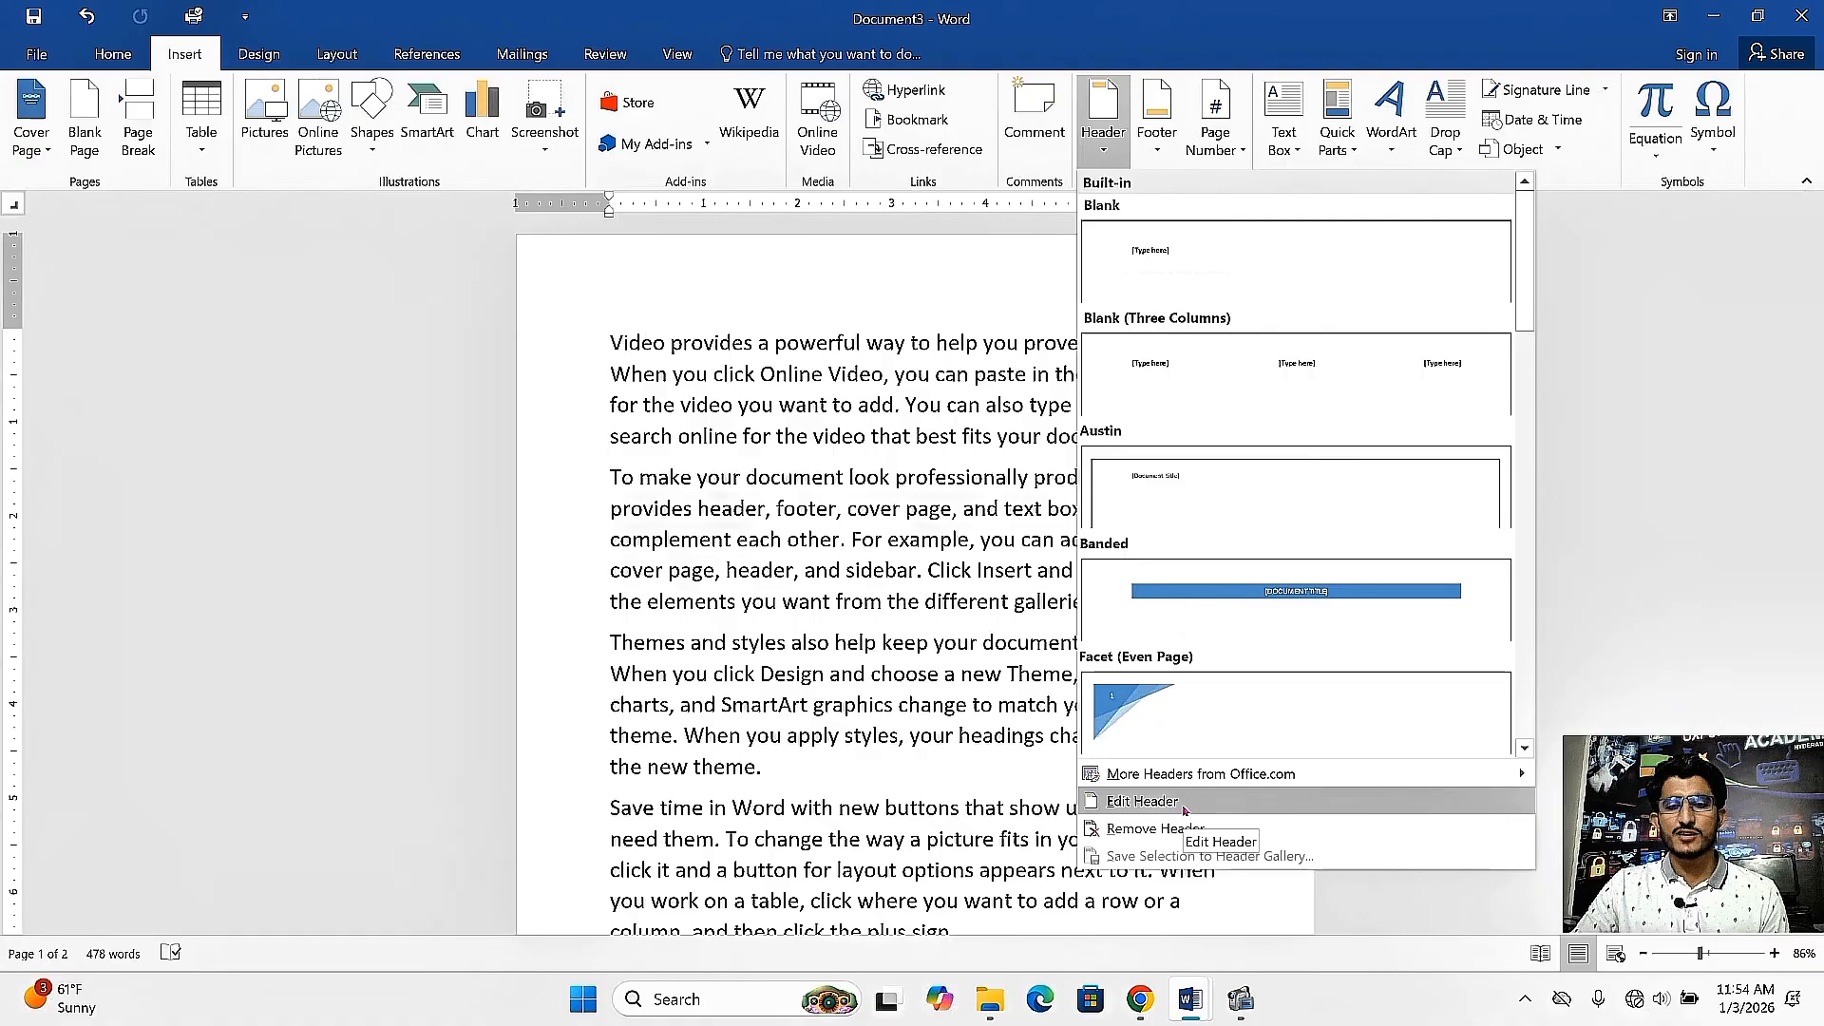
left_click(1185, 809)
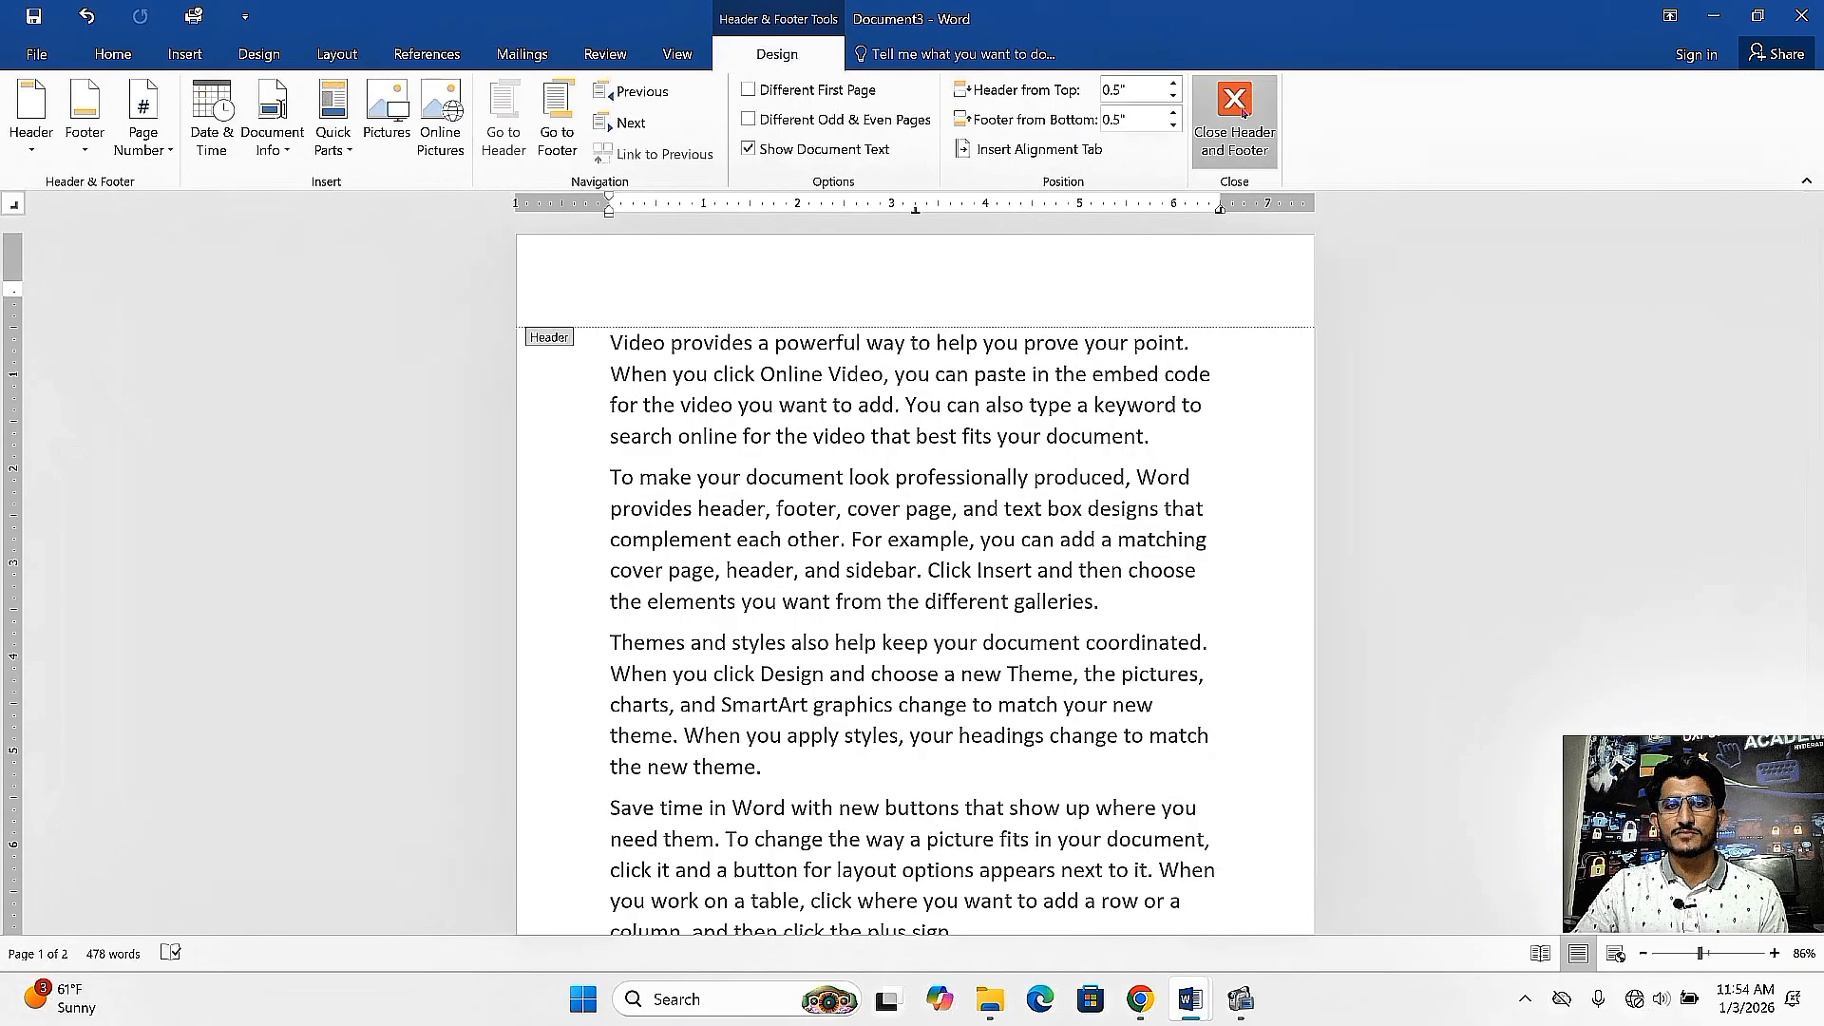
left_click(1202, 107)
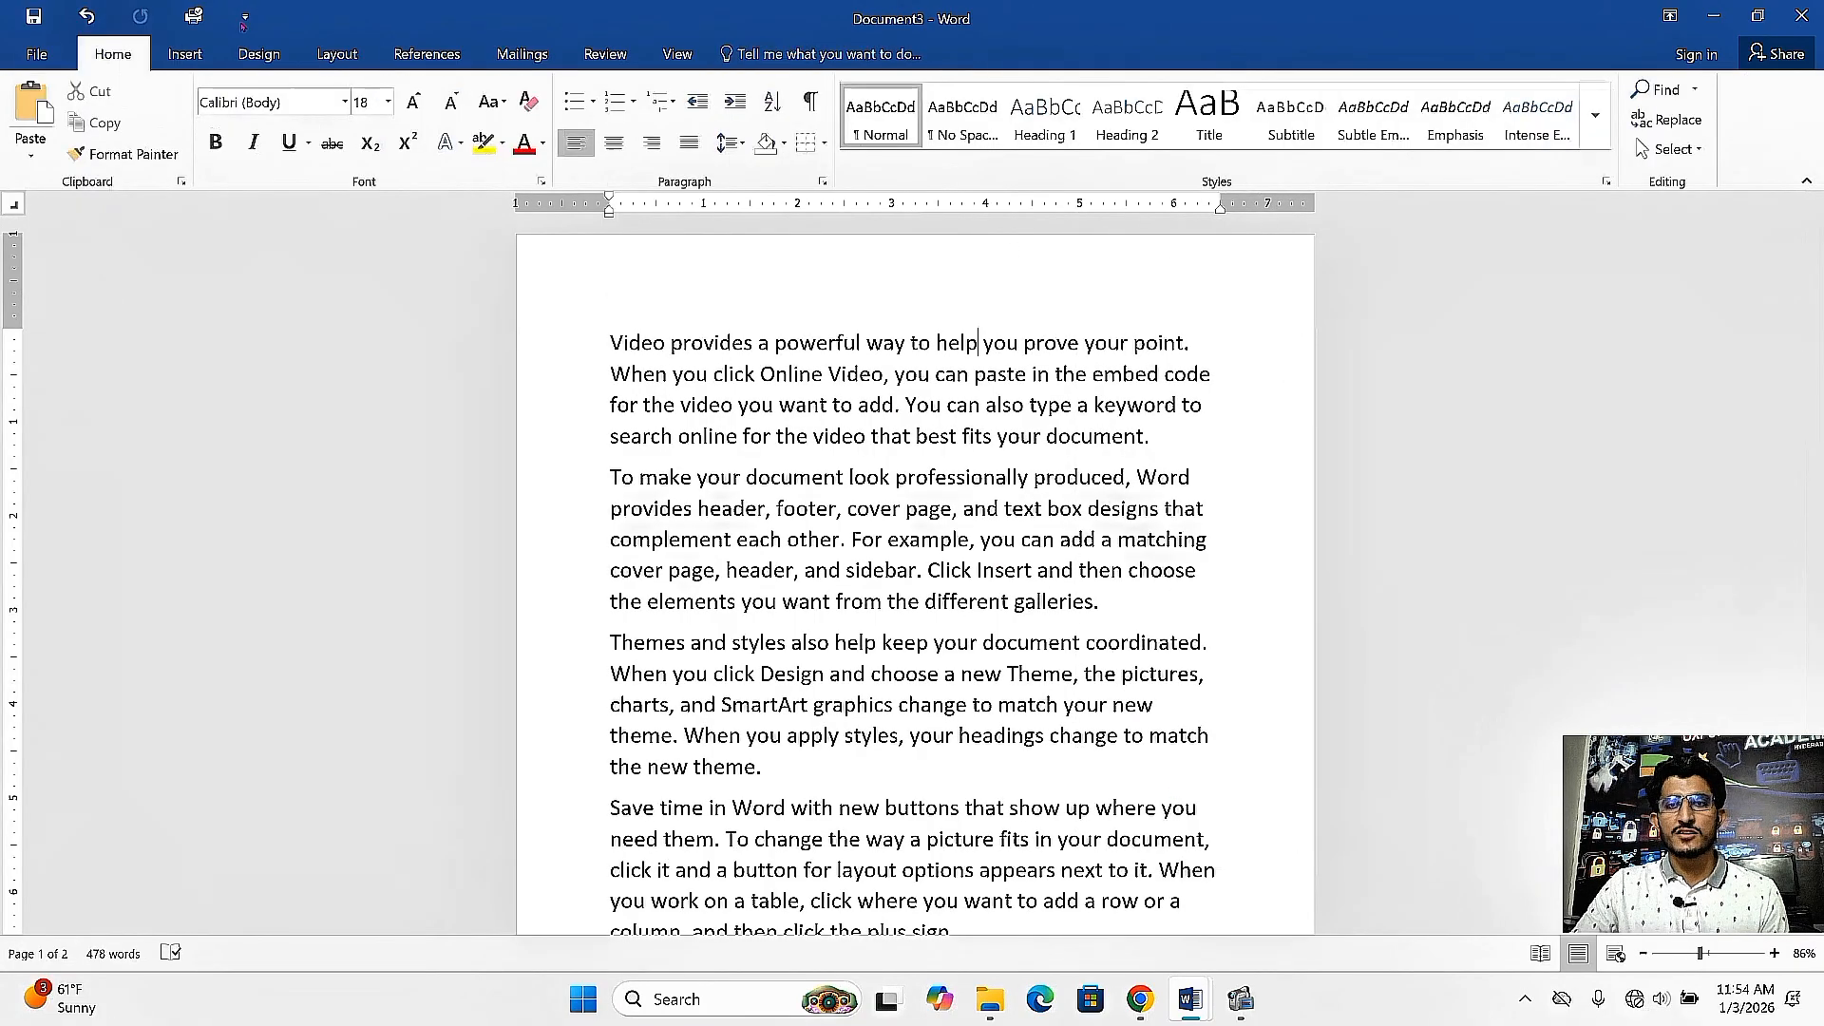
Insert the built-in Blank header and fill its placeholder with "Design Plus Academy".
left_click(173, 59)
left_click(1102, 109)
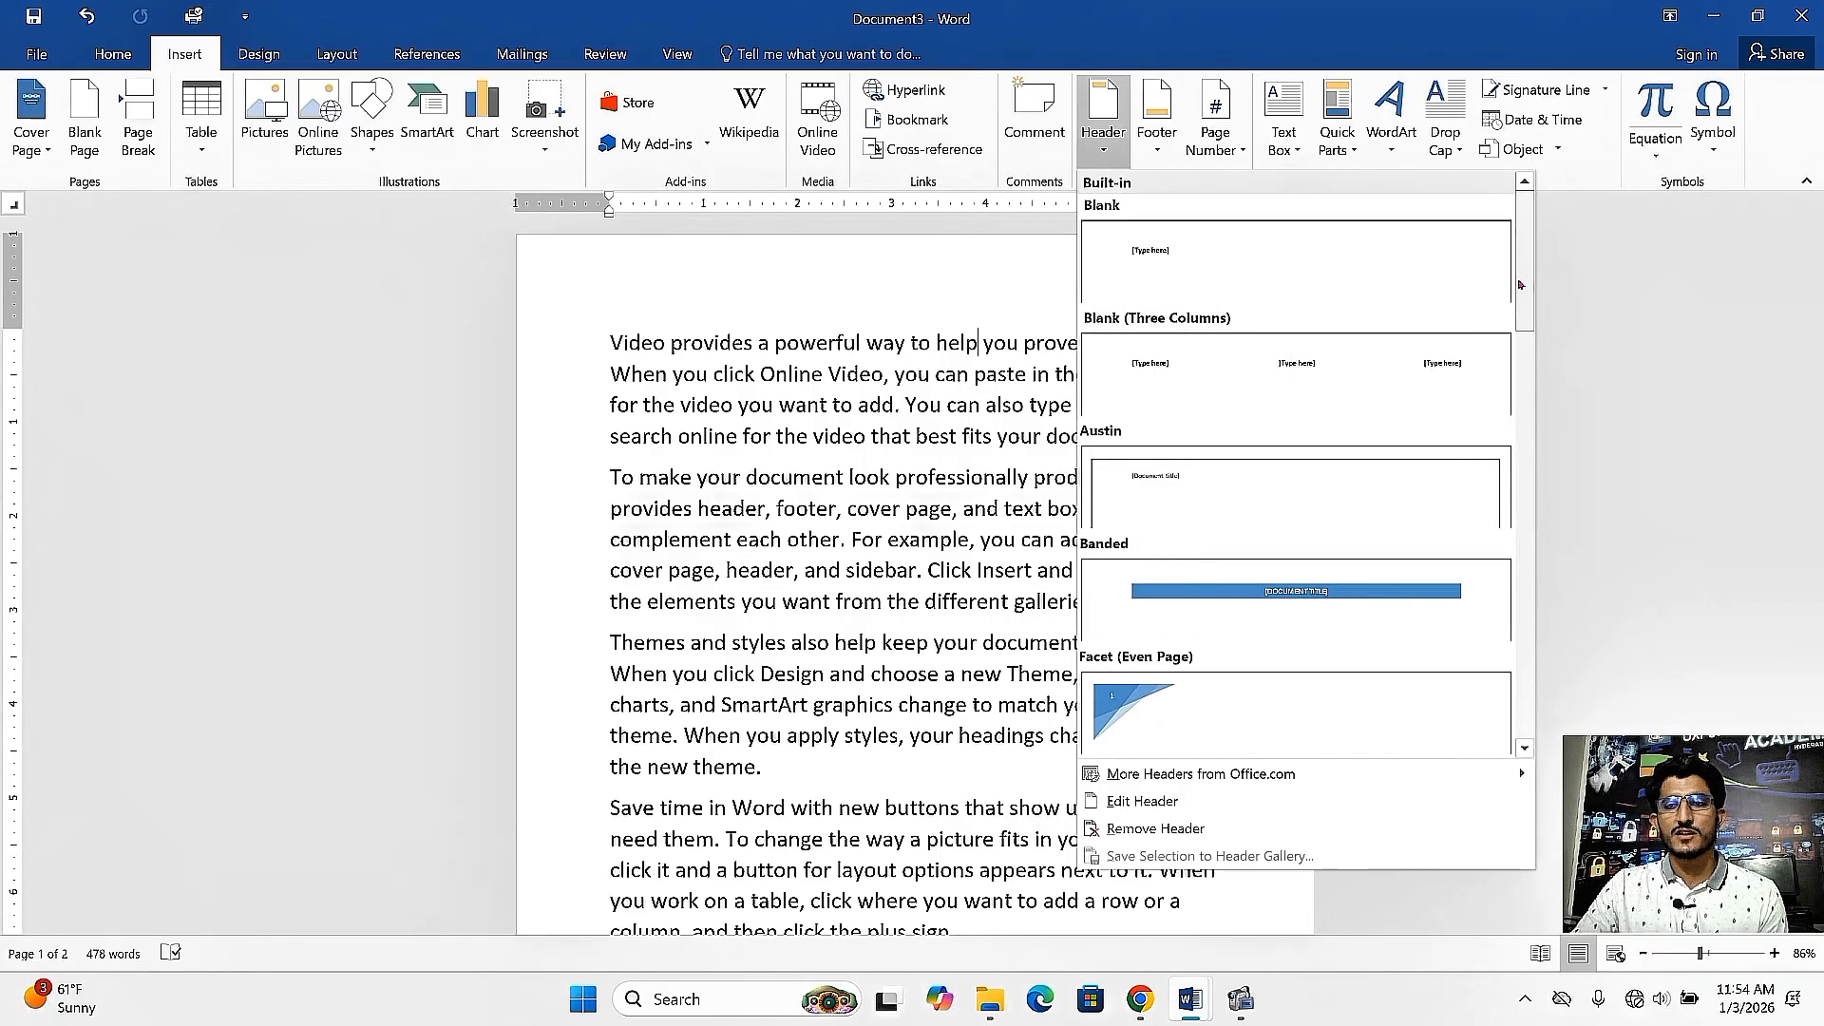
left_click_drag(1524, 320, 1520, 276)
left_click(1317, 231)
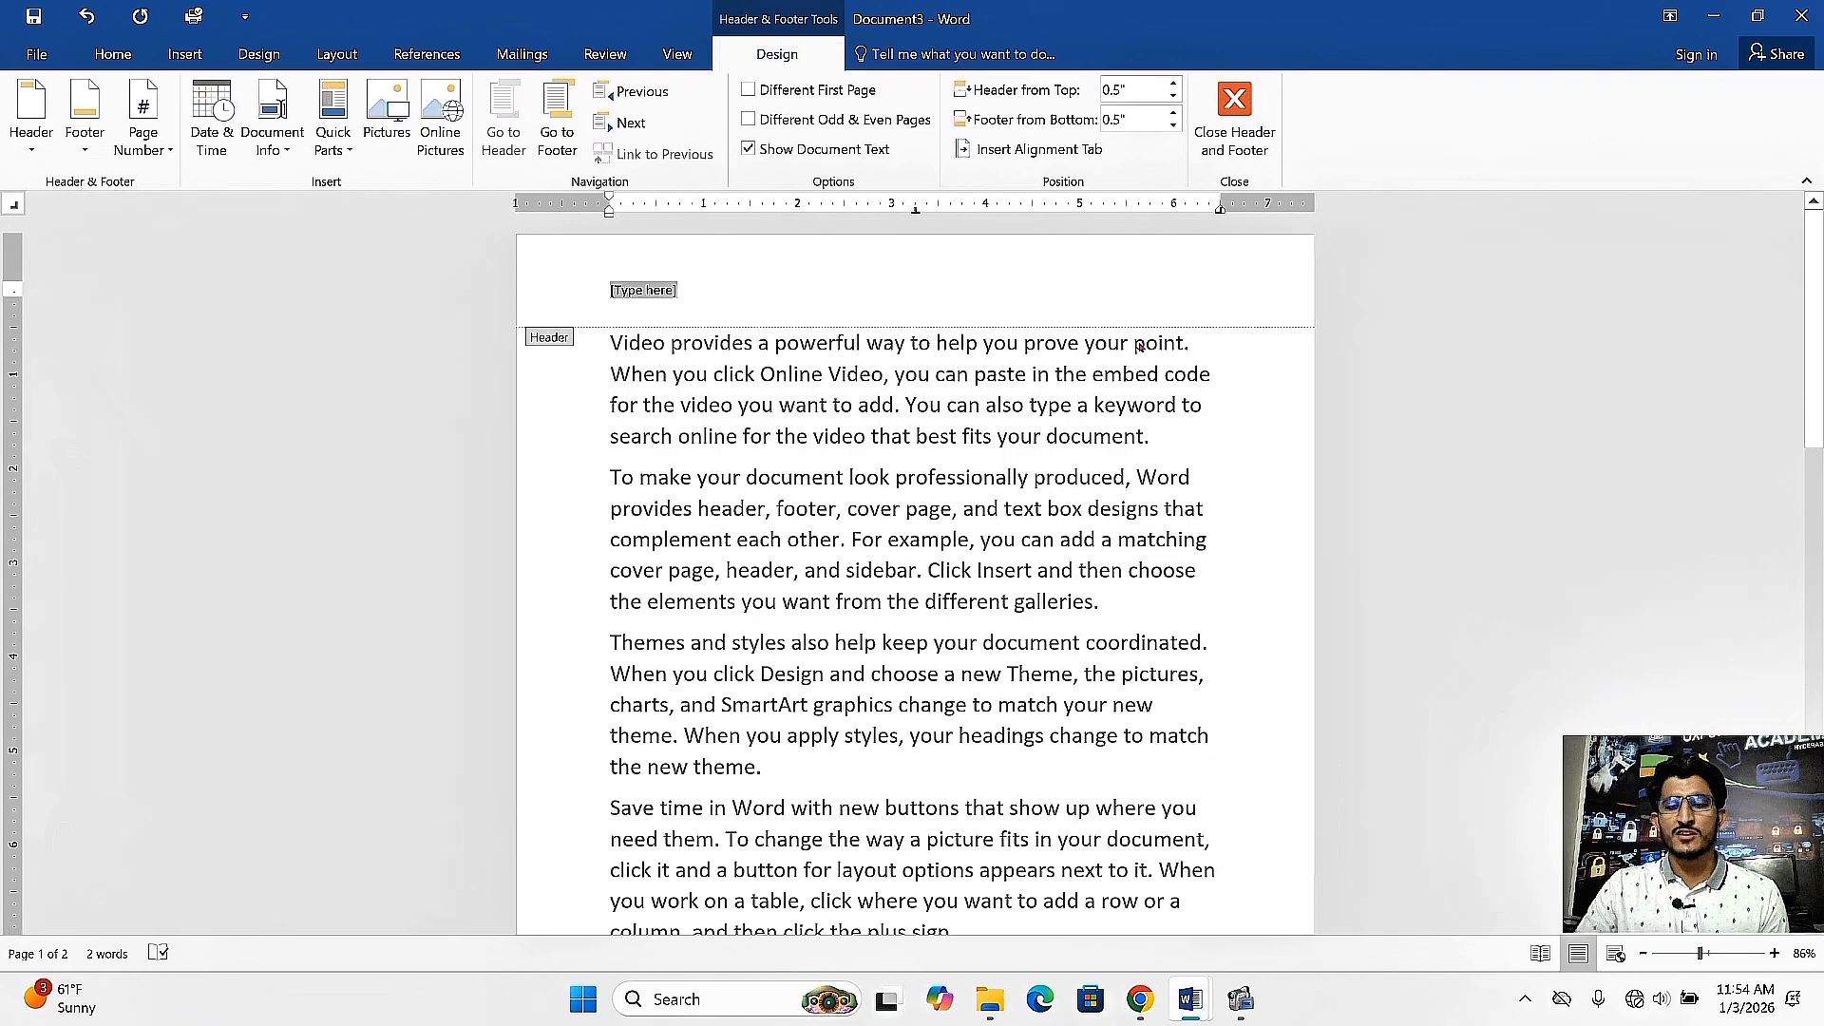
type("Des")
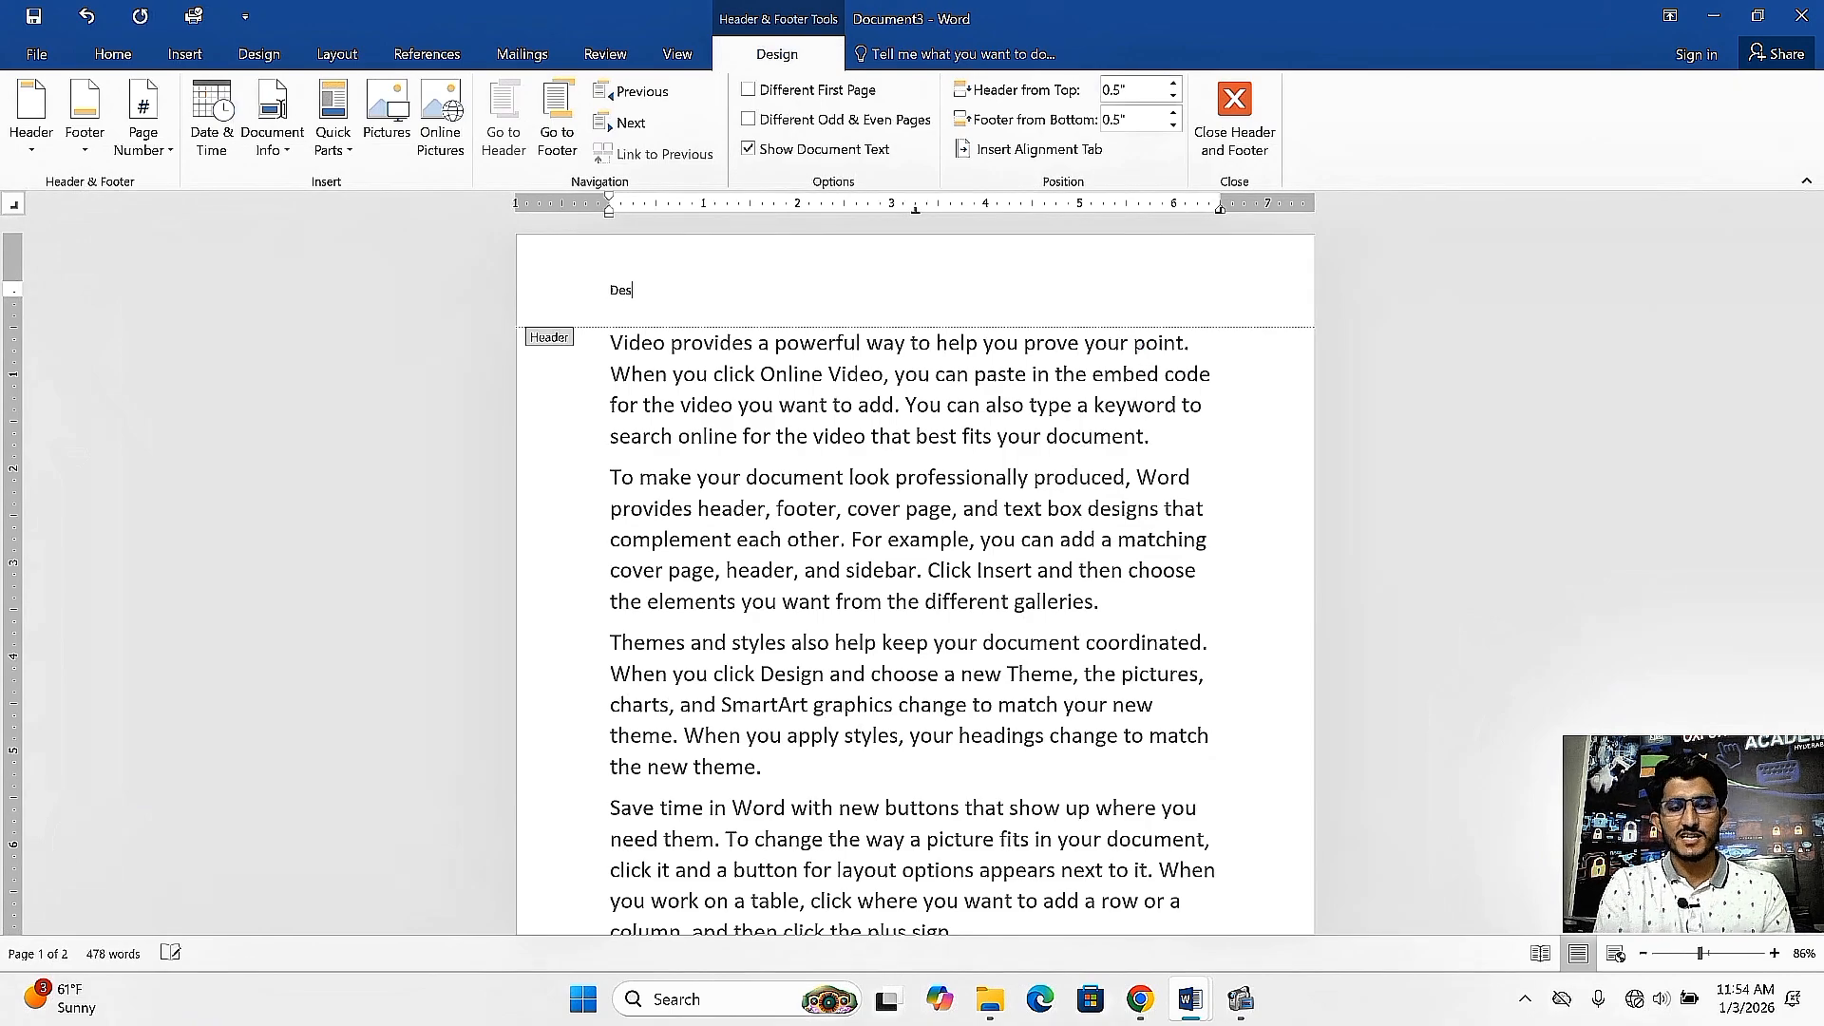
type("ign ")
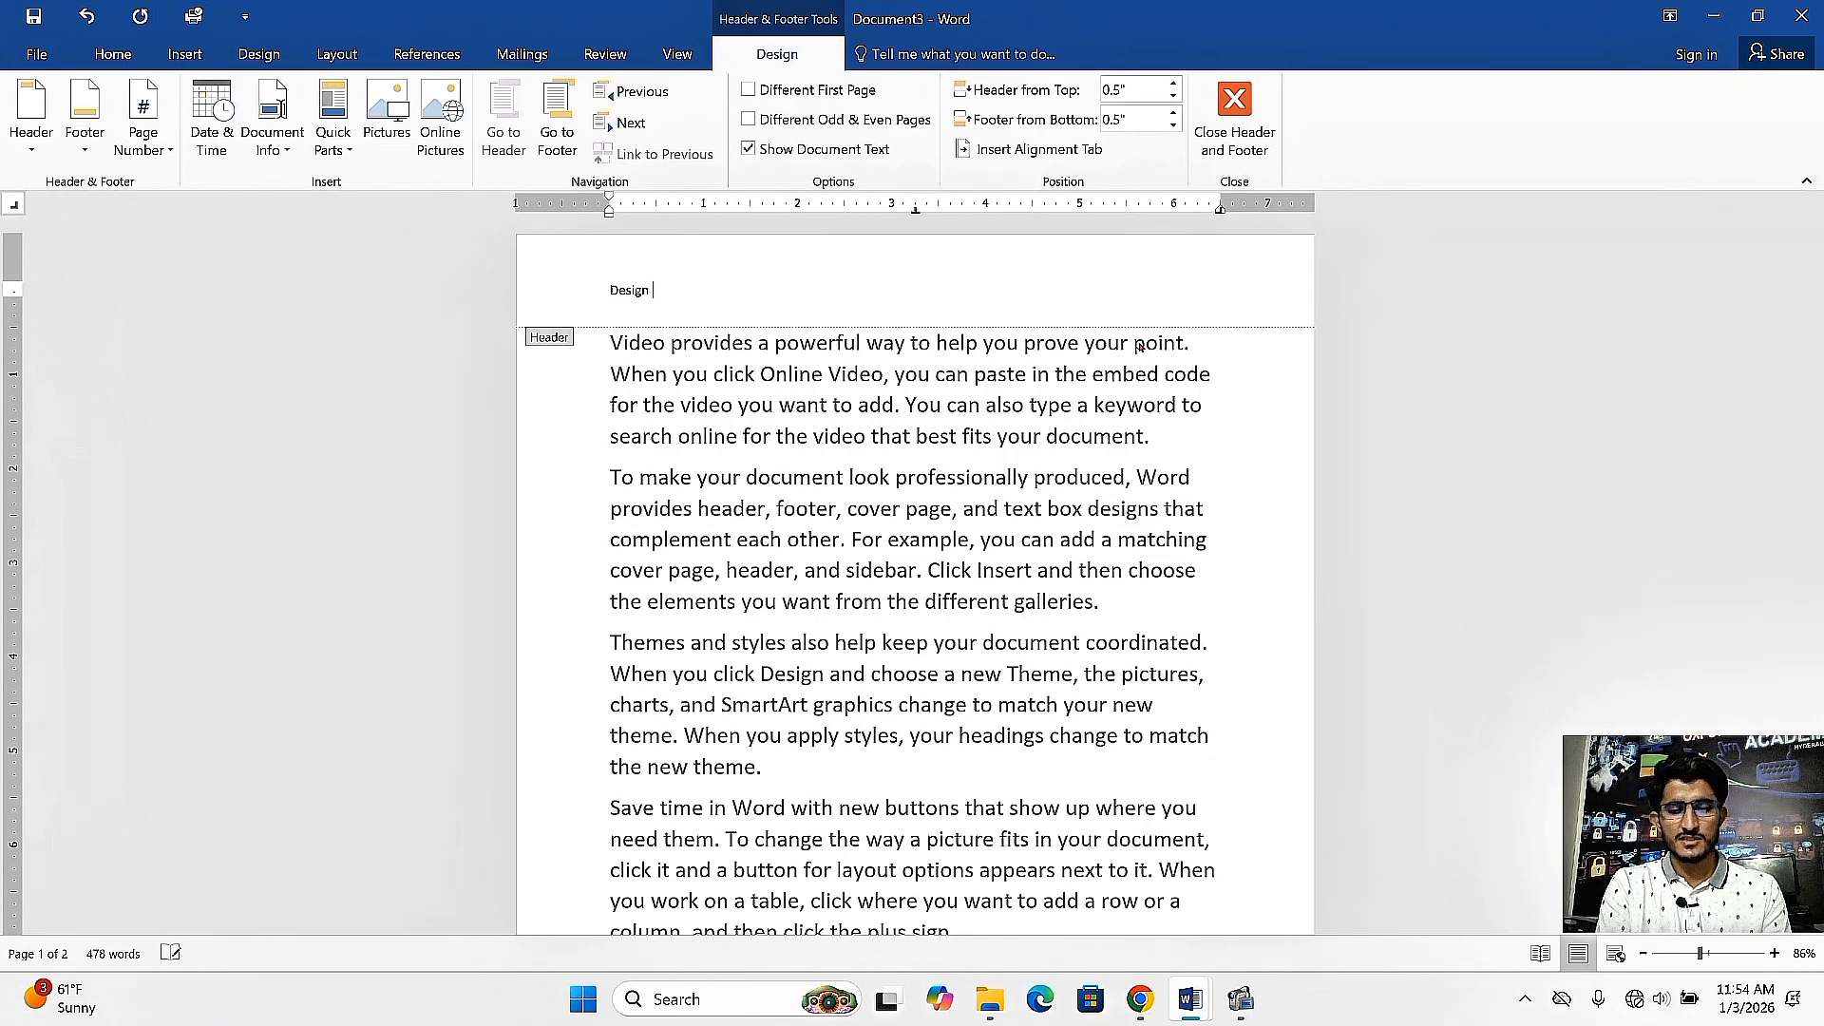
type("Plus Ac")
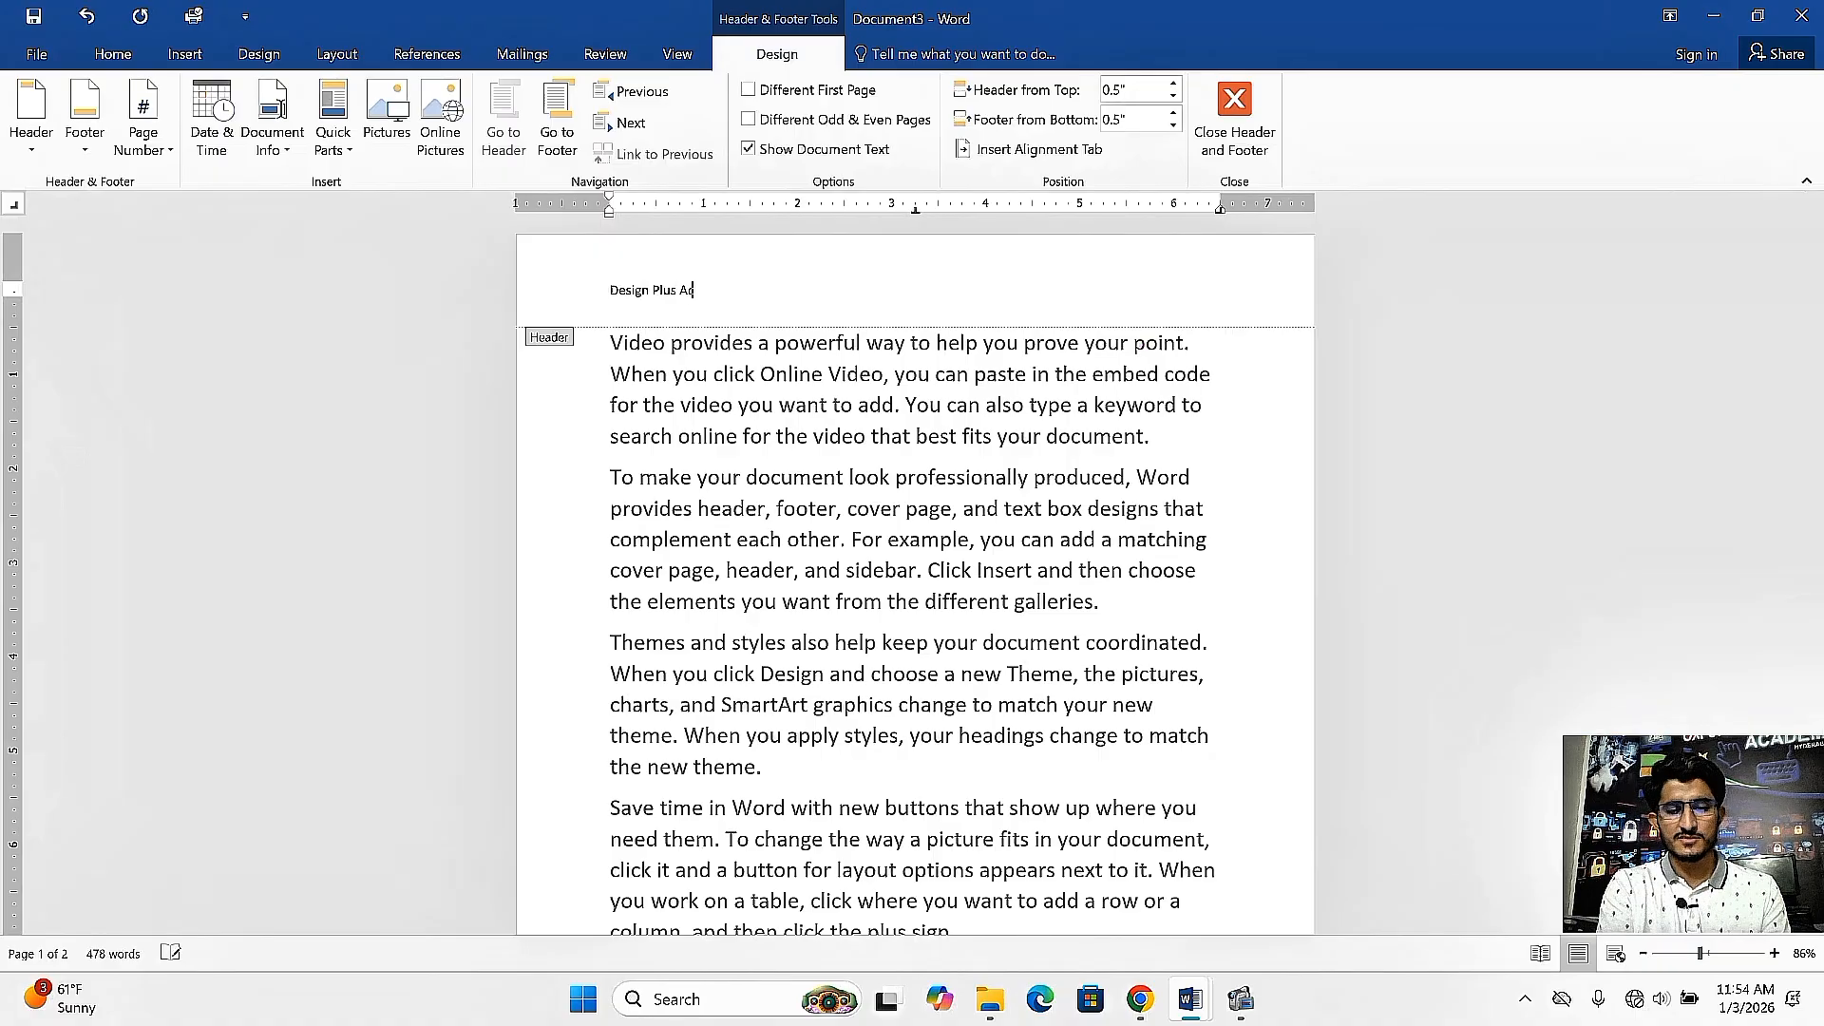
type("ademy")
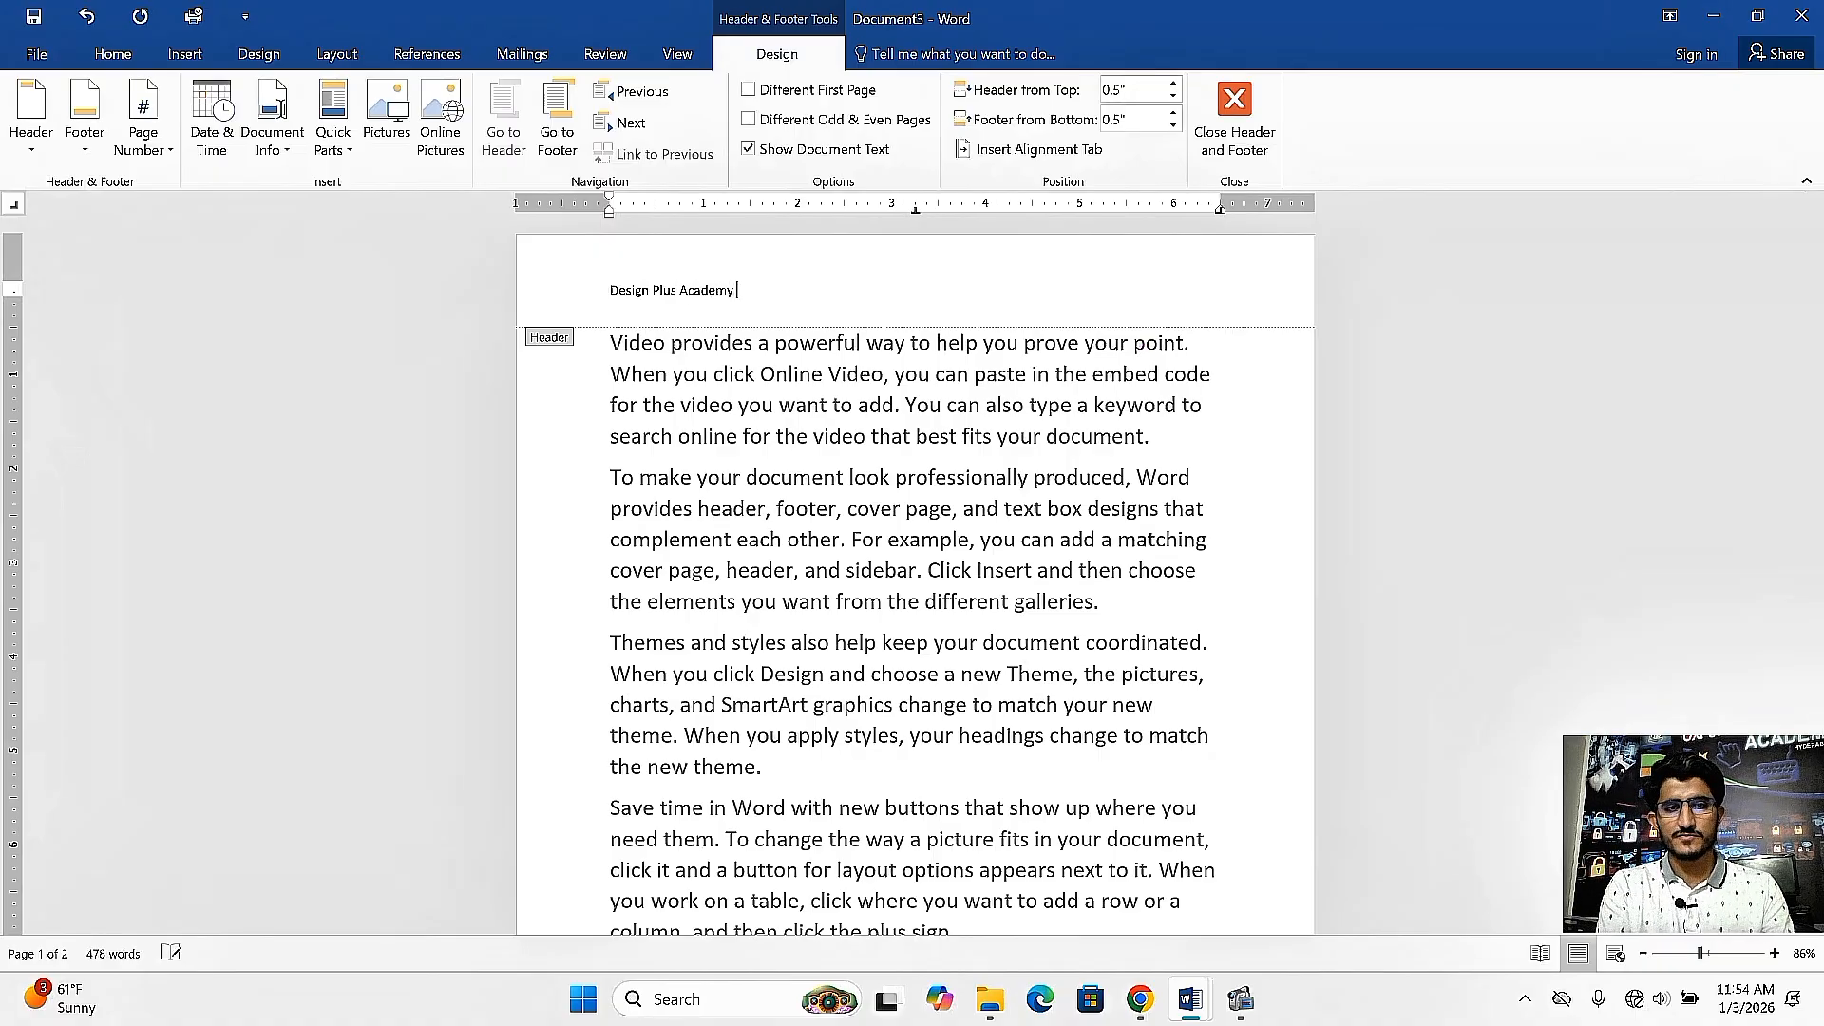
Enlarge all the header text to about the size of the body text and deselect it.
key("ctrl+a")
key("ctrl+shift+period")
key("ctrl+shift+period")
key("ctrl+shift+period")
key("ctrl+shift+period")
key("ctrl+shift+period")
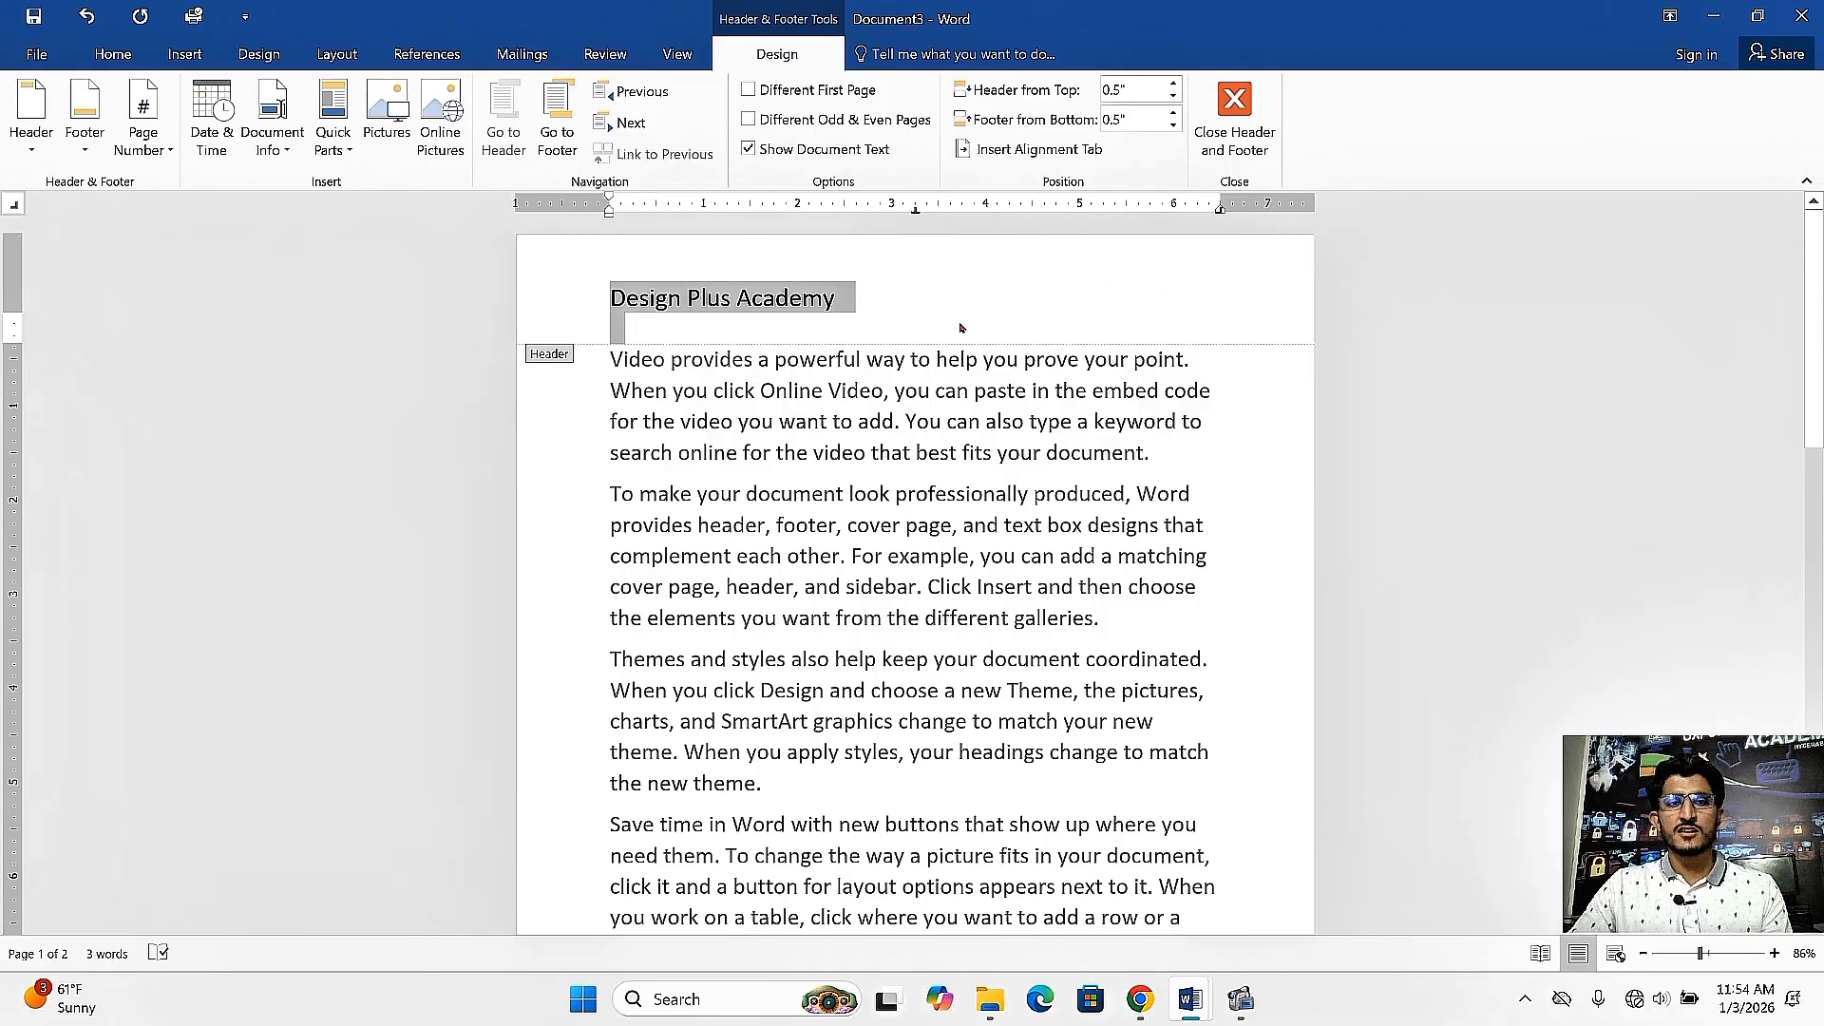
key("Right")
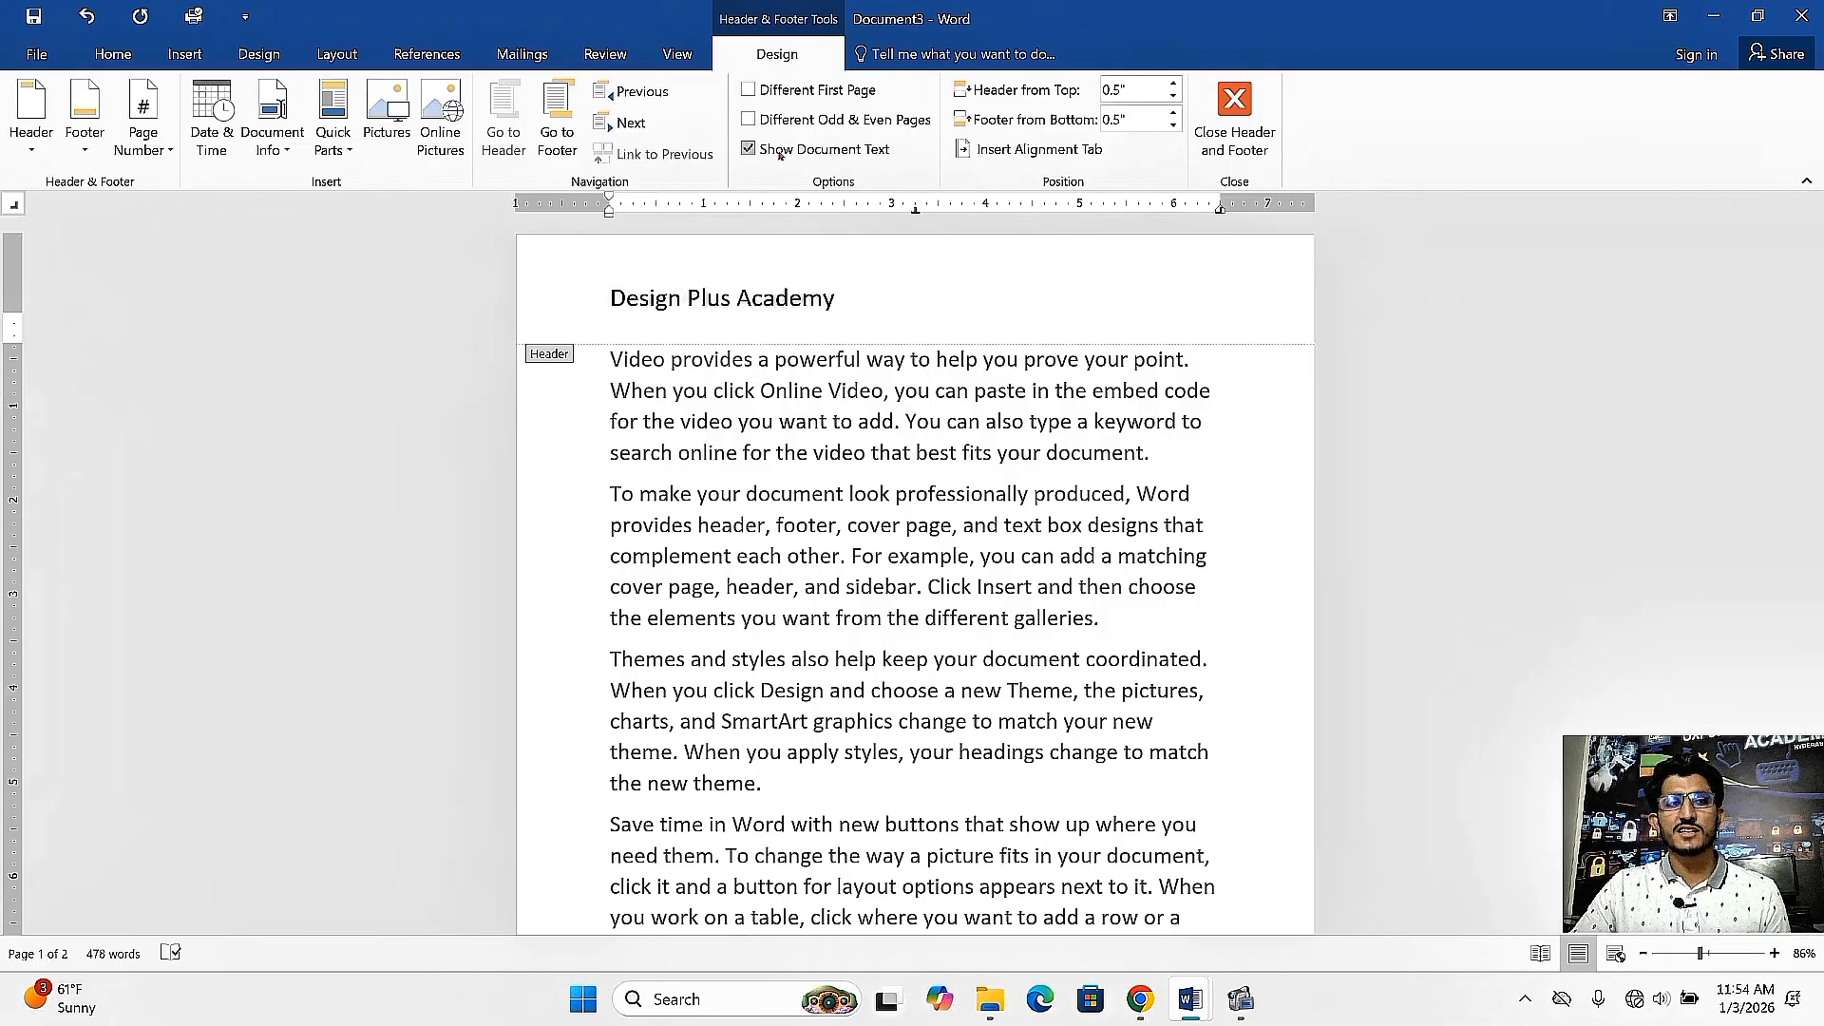
Try the Plain Number 2 page number at the top of the page and undo it.
left_click(141, 136)
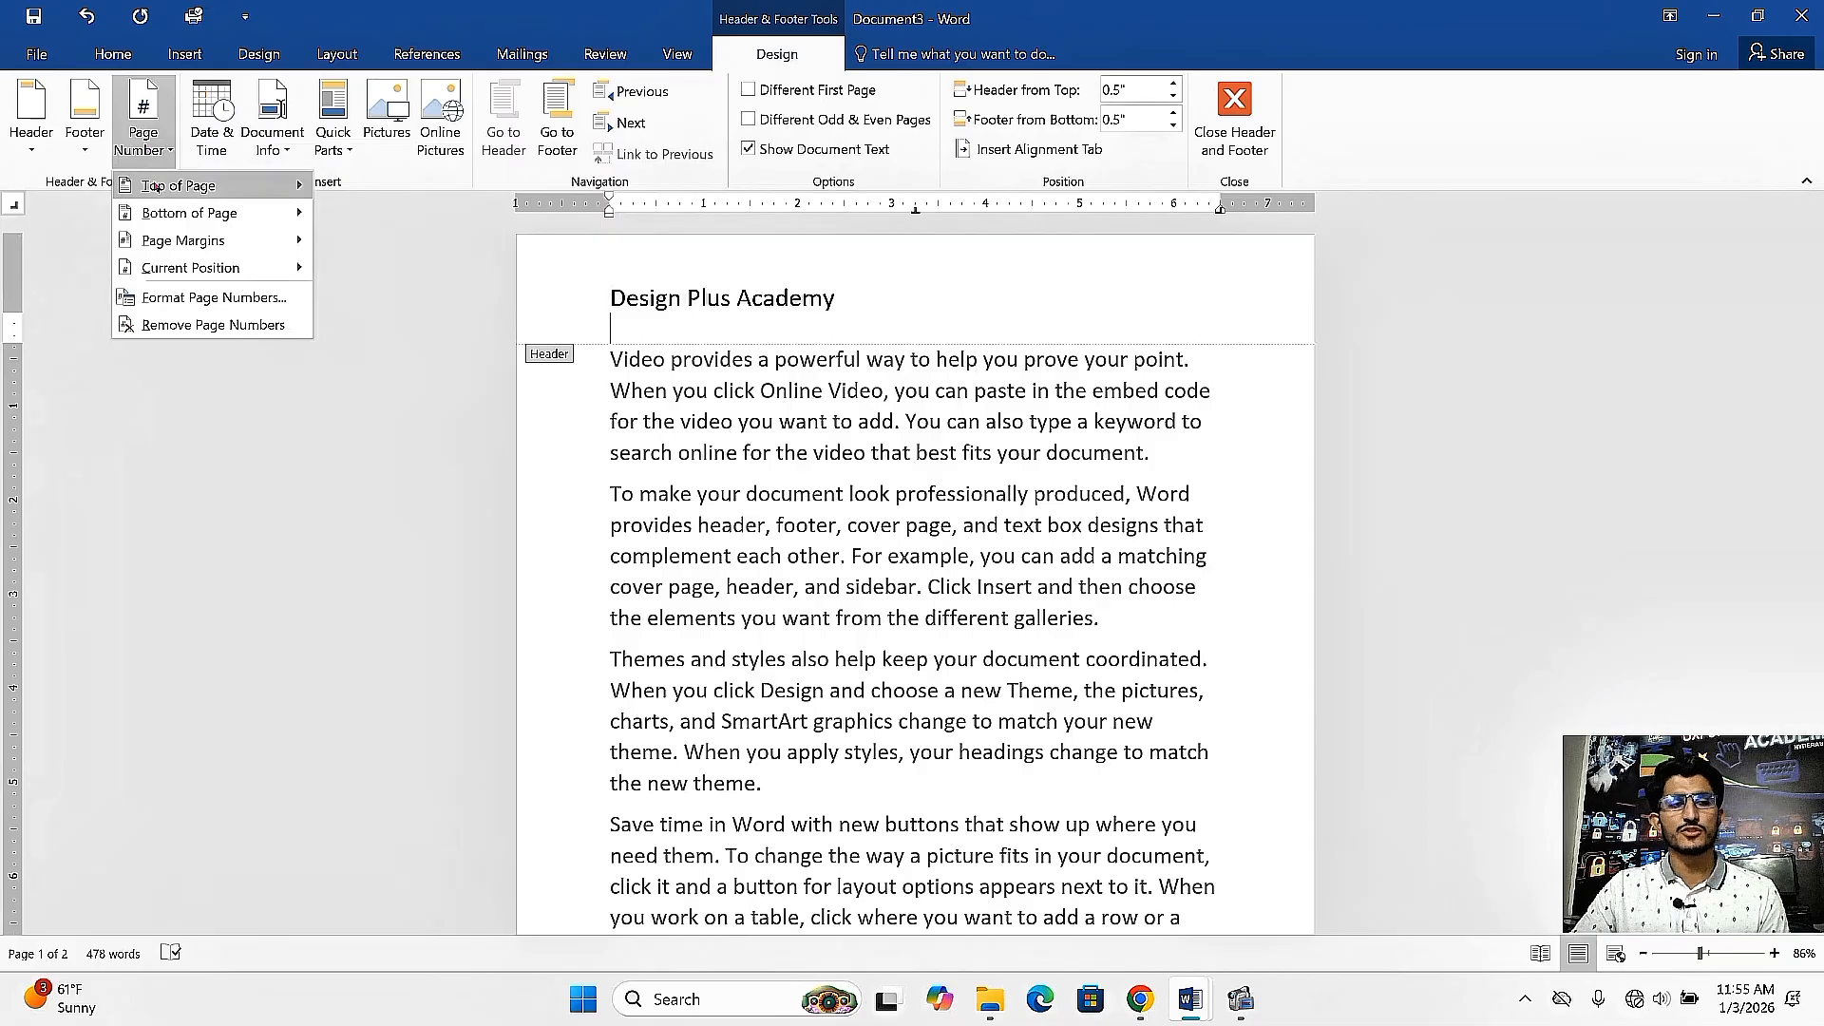
mouse_move(157, 187)
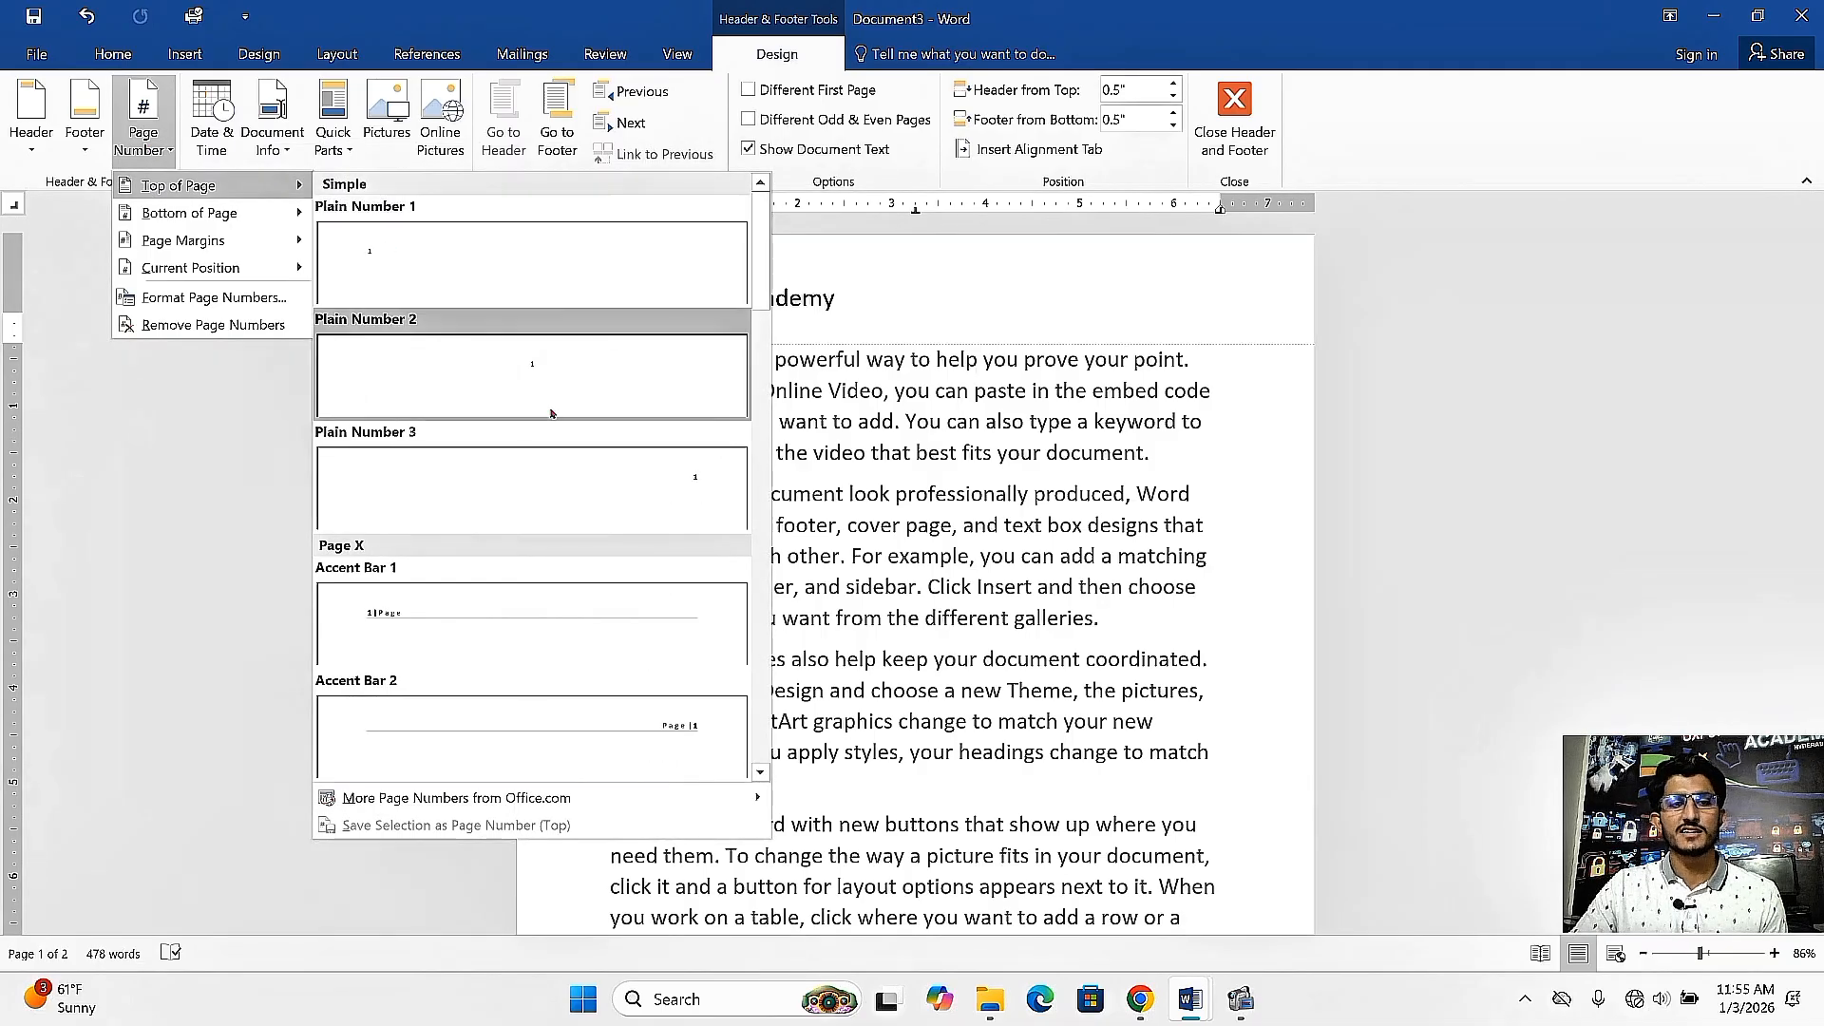
left_click(566, 397)
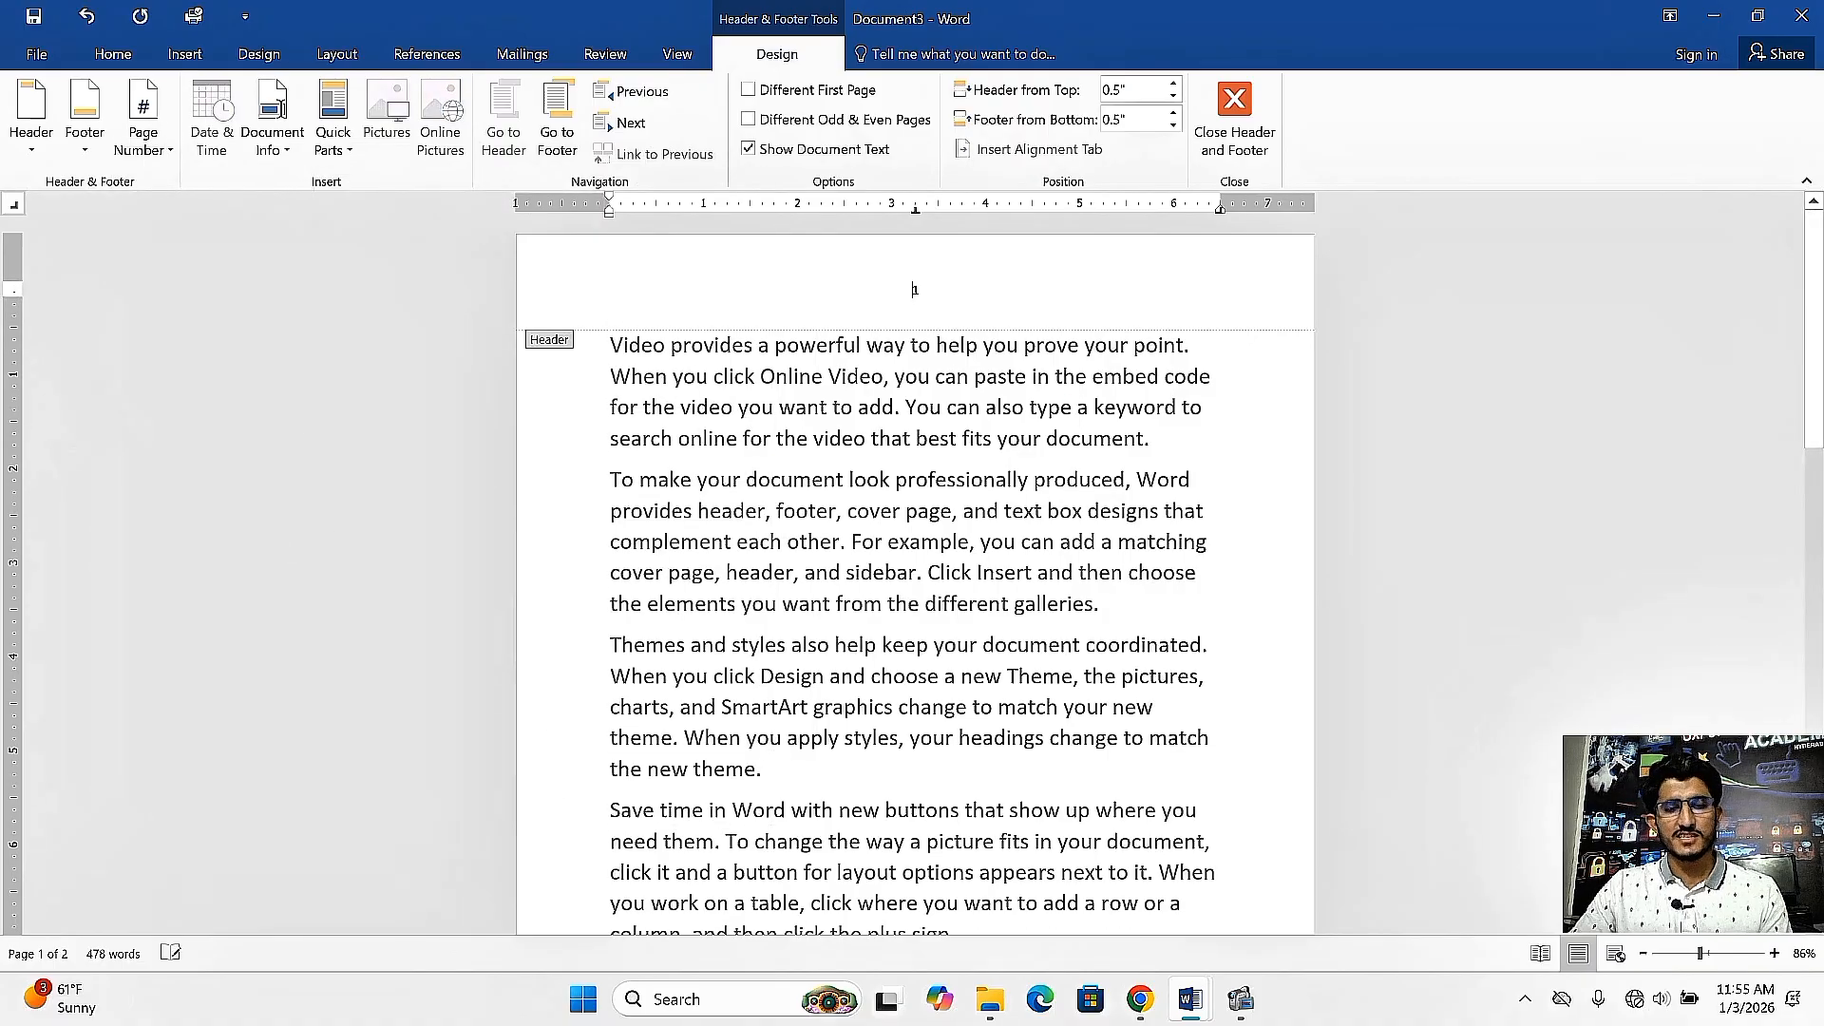
key("ctrl+z")
Browse the bottom-of-page number styles, try the Circle design in the footer and undo it.
left_click(140, 141)
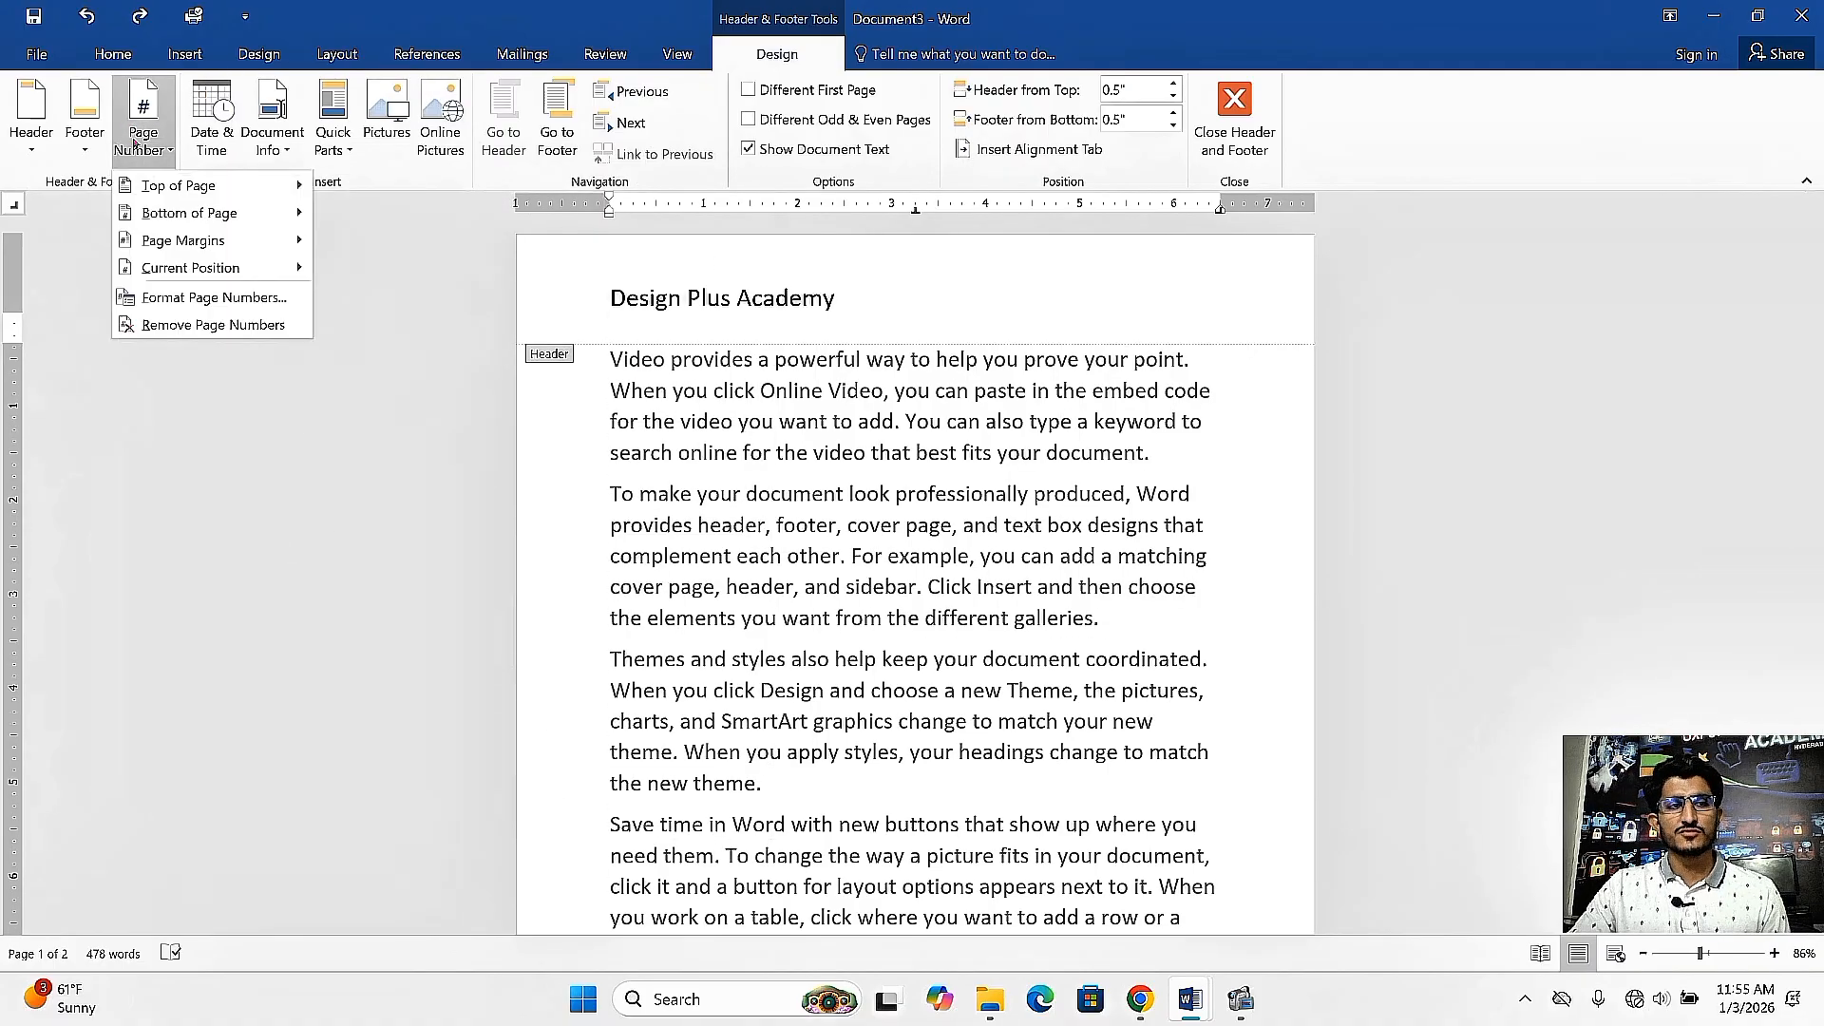
mouse_move(173, 215)
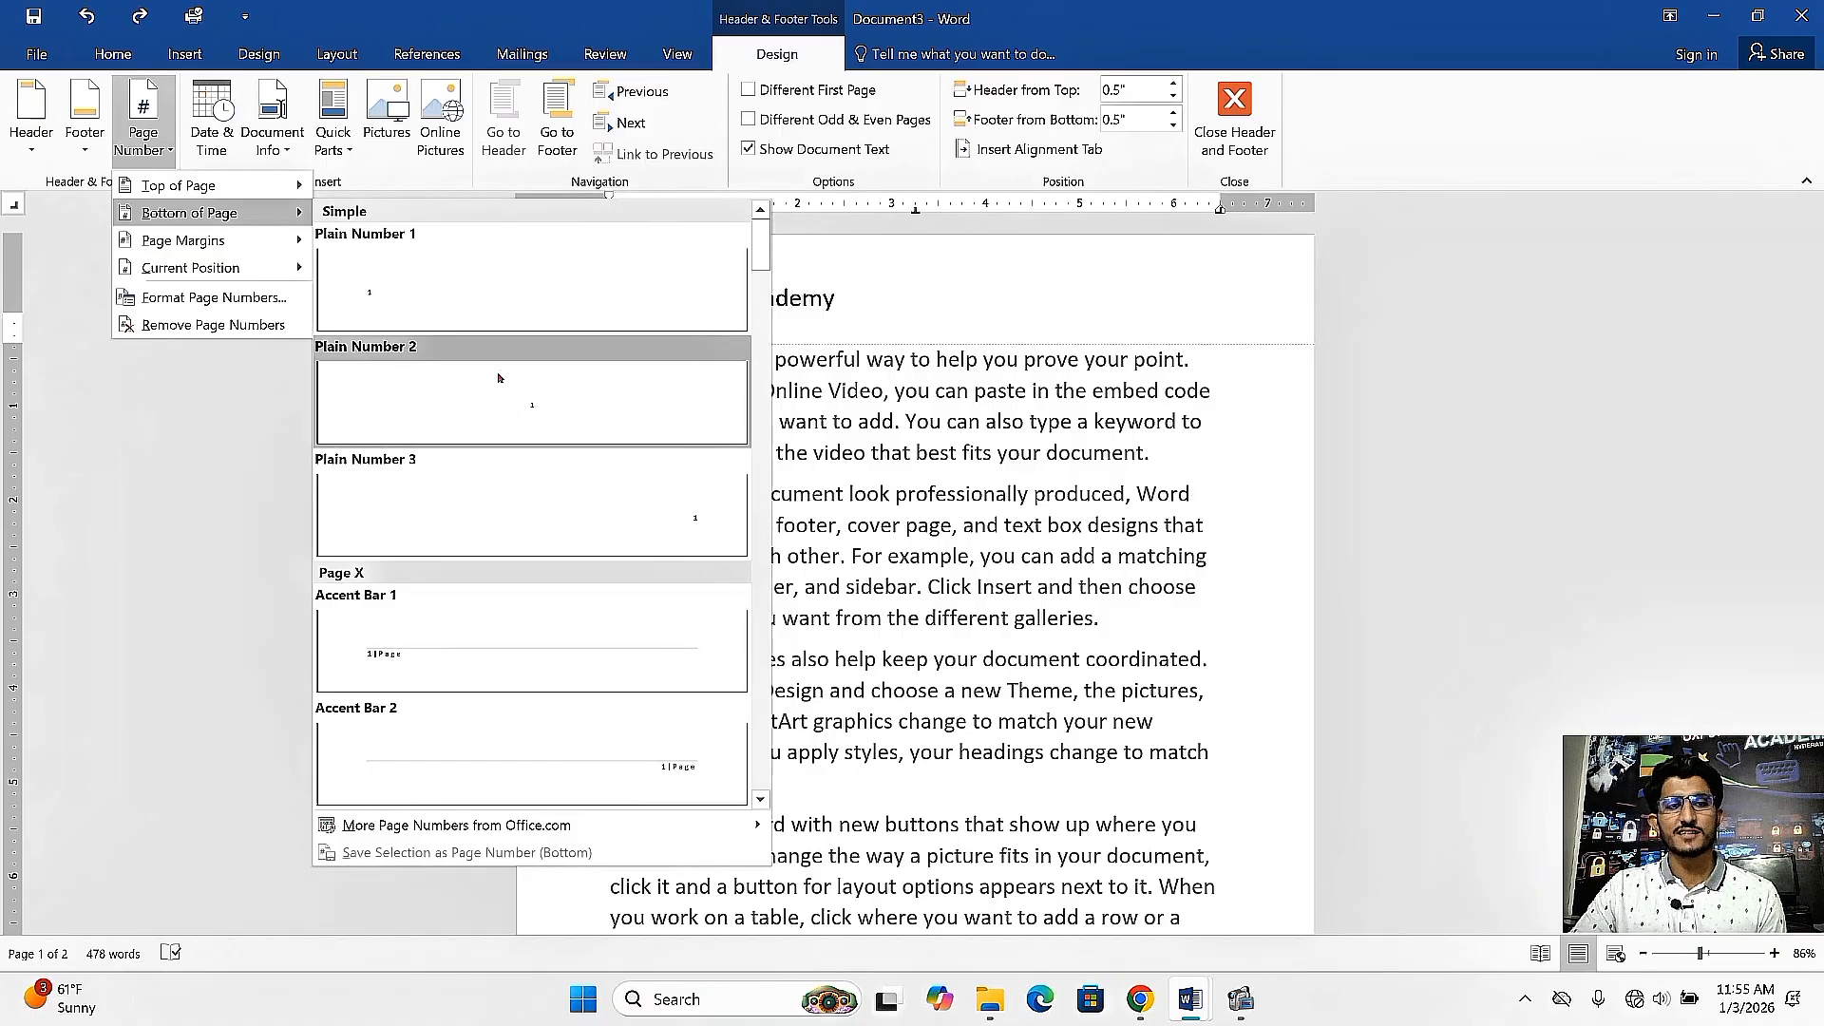
left_click_drag(761, 247, 777, 324)
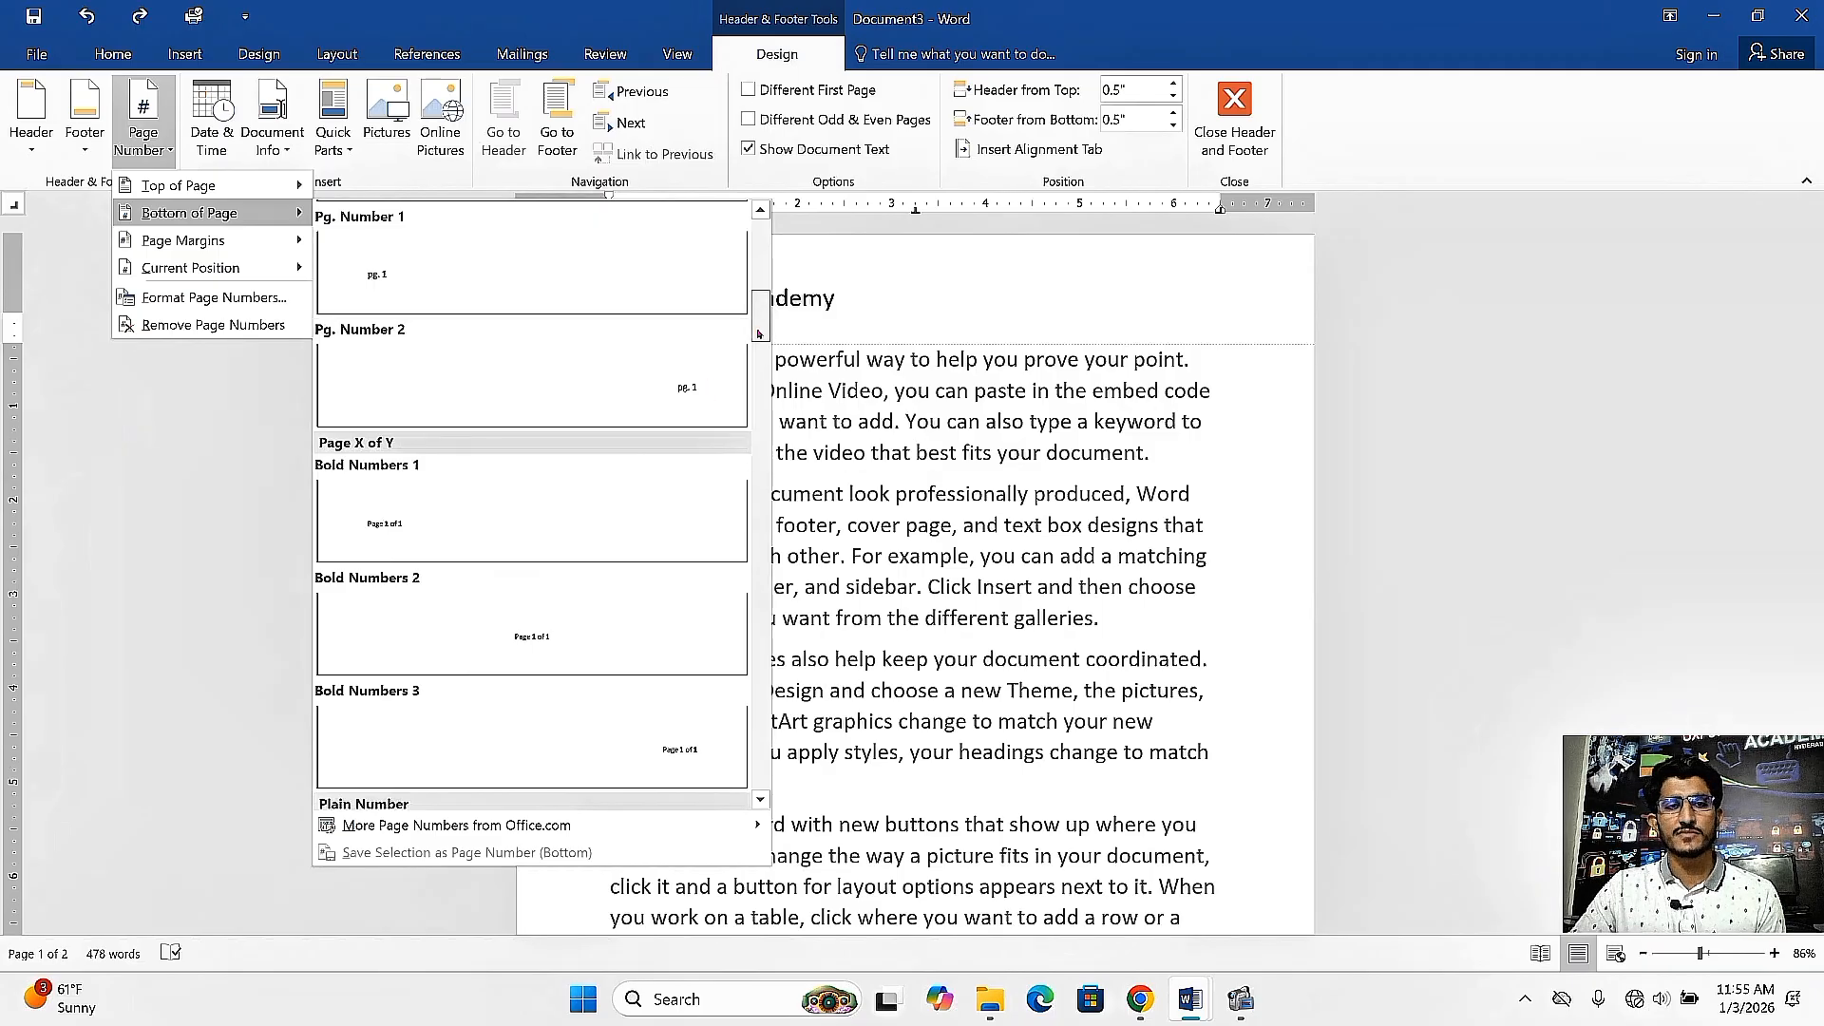
left_click_drag(758, 328, 772, 365)
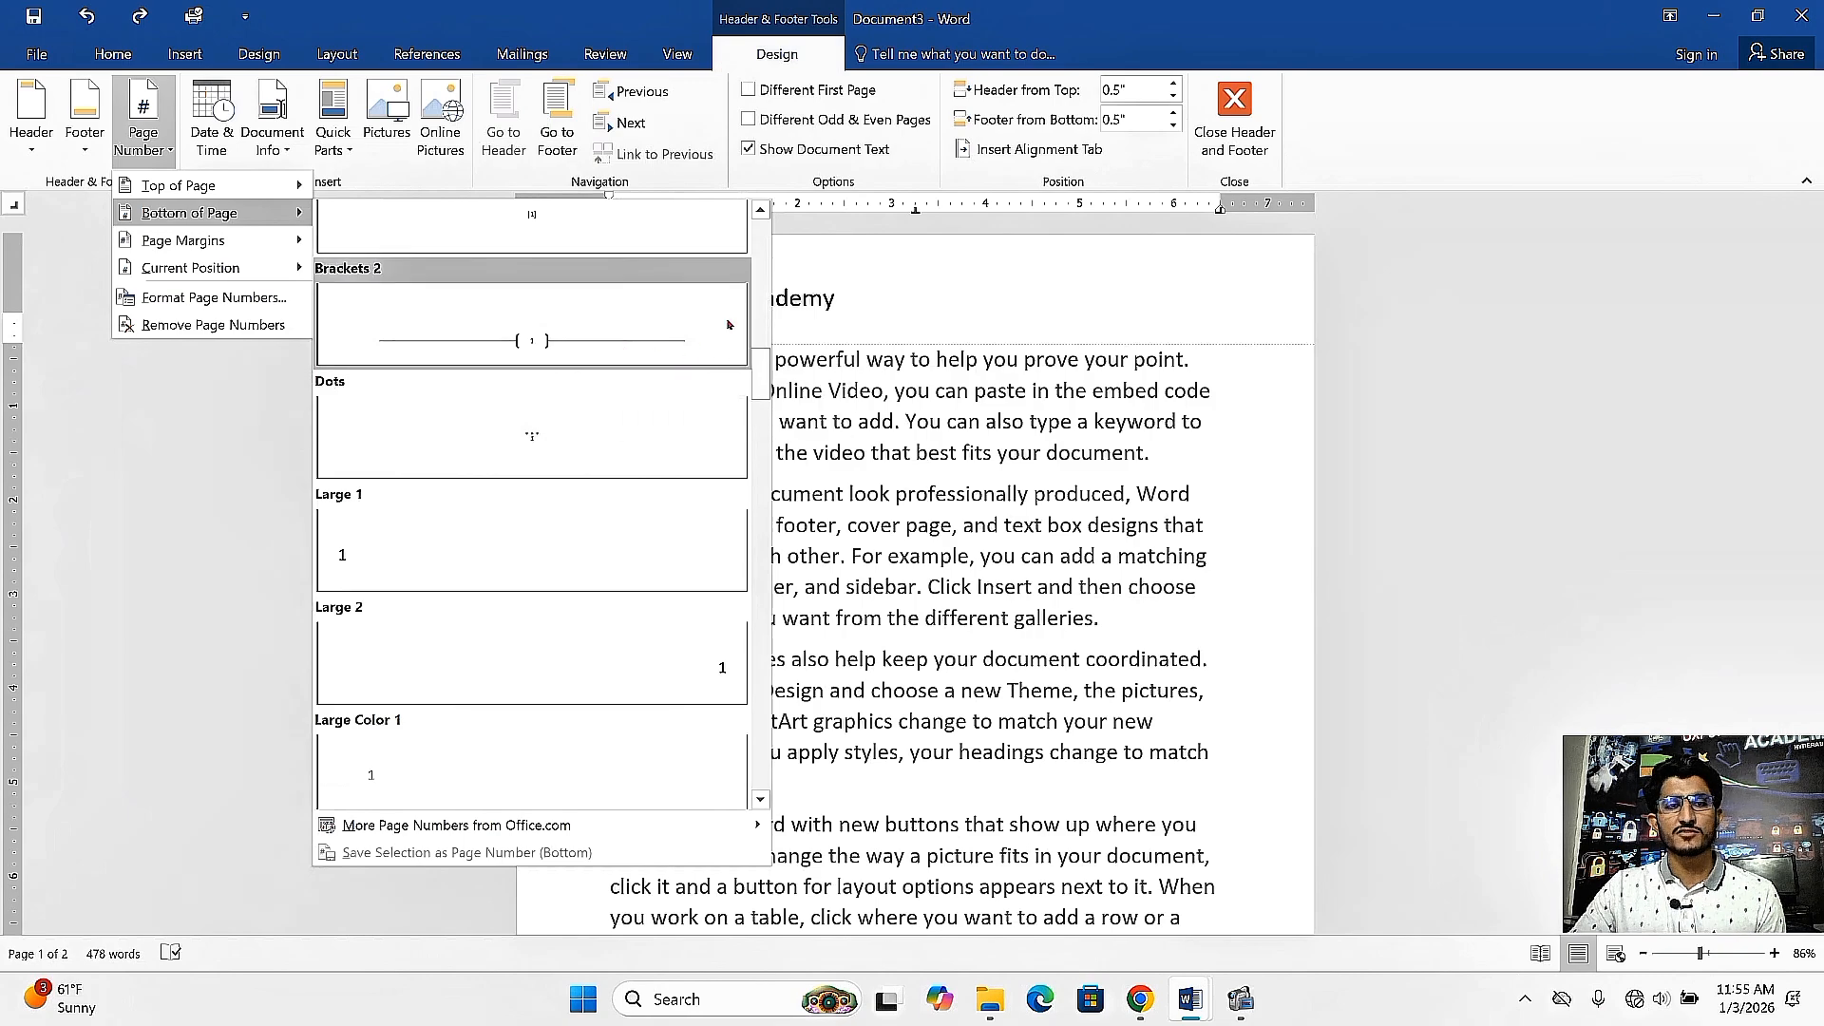
left_click_drag(767, 363, 773, 447)
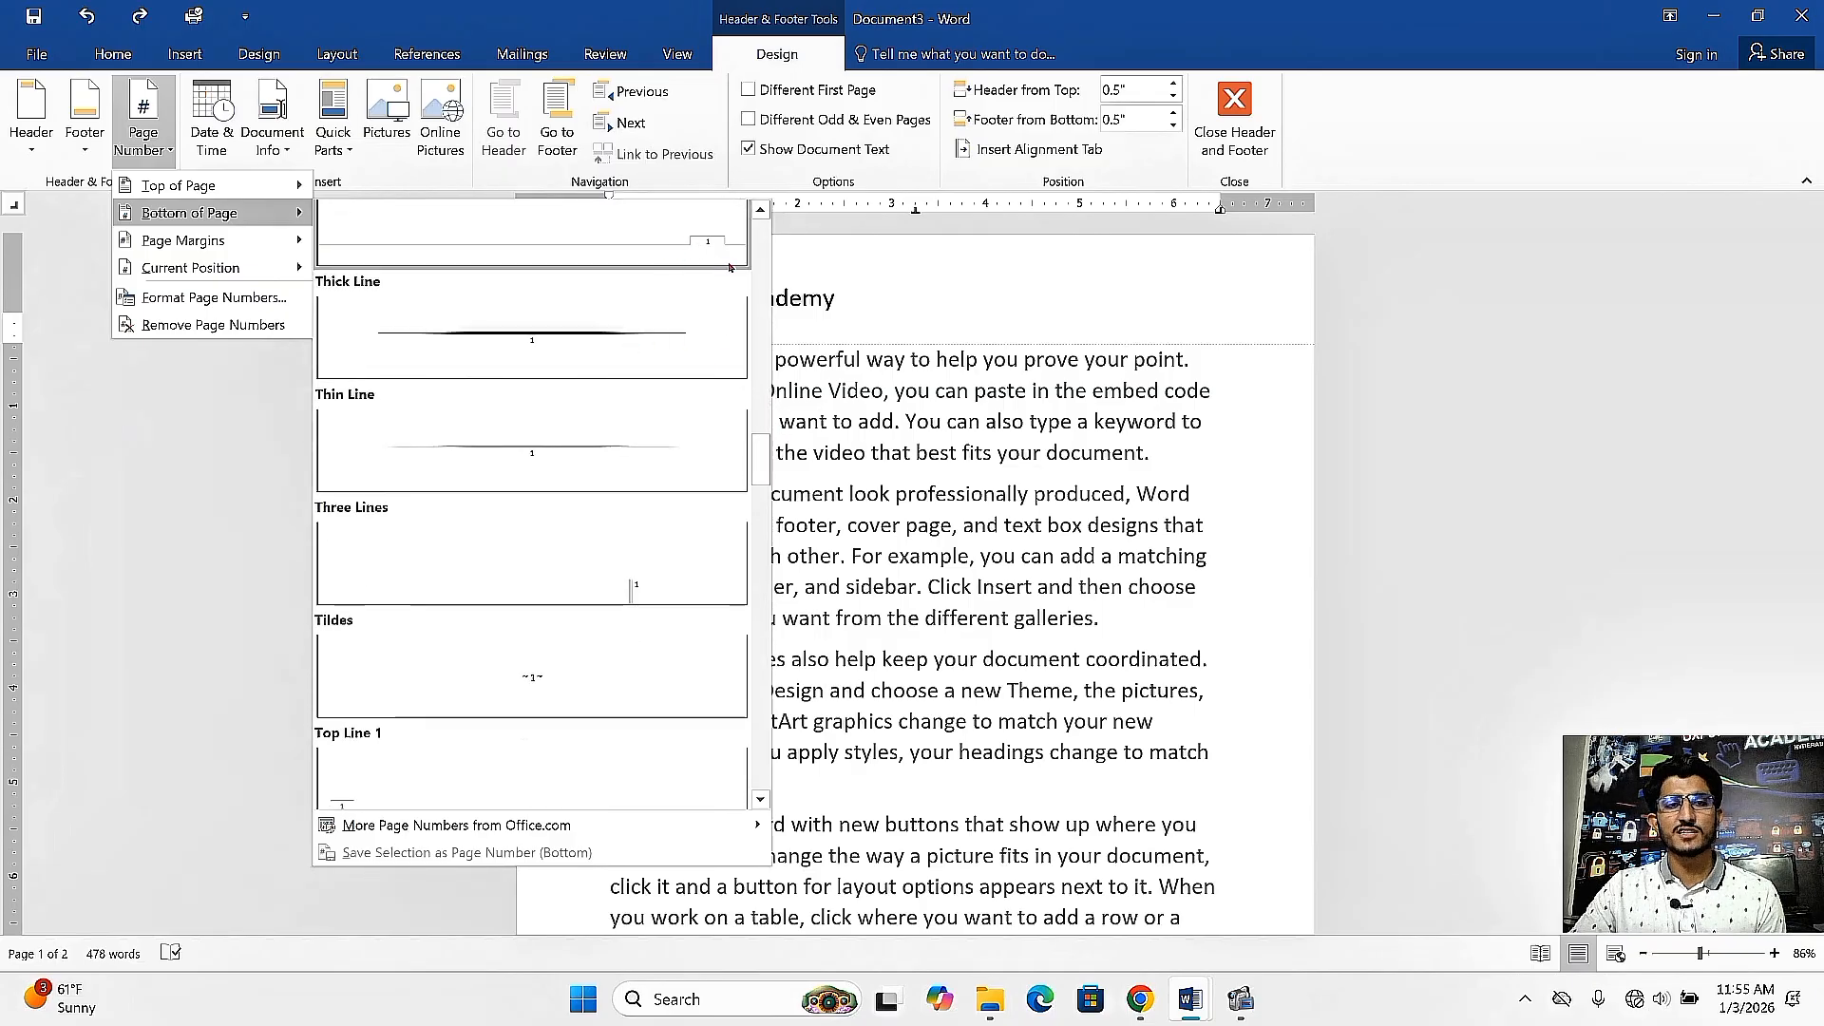
left_click_drag(770, 447, 780, 528)
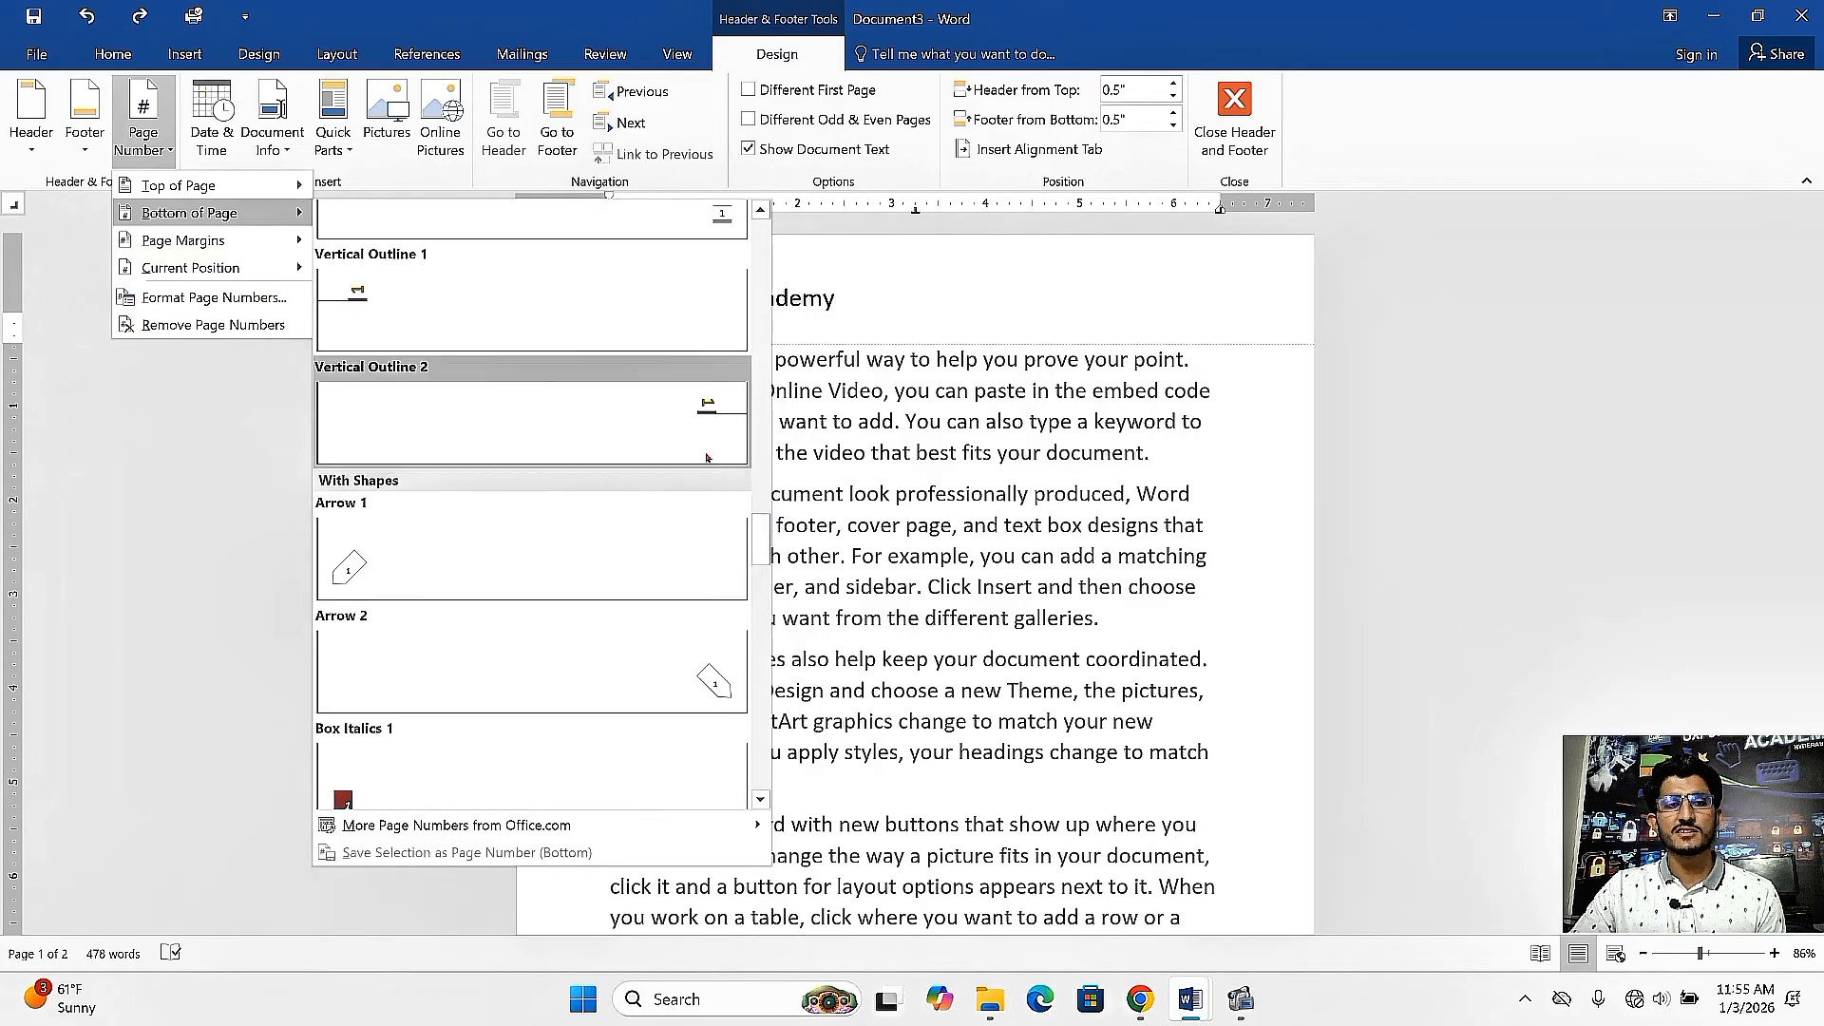
scroll(712, 514, "down", 4)
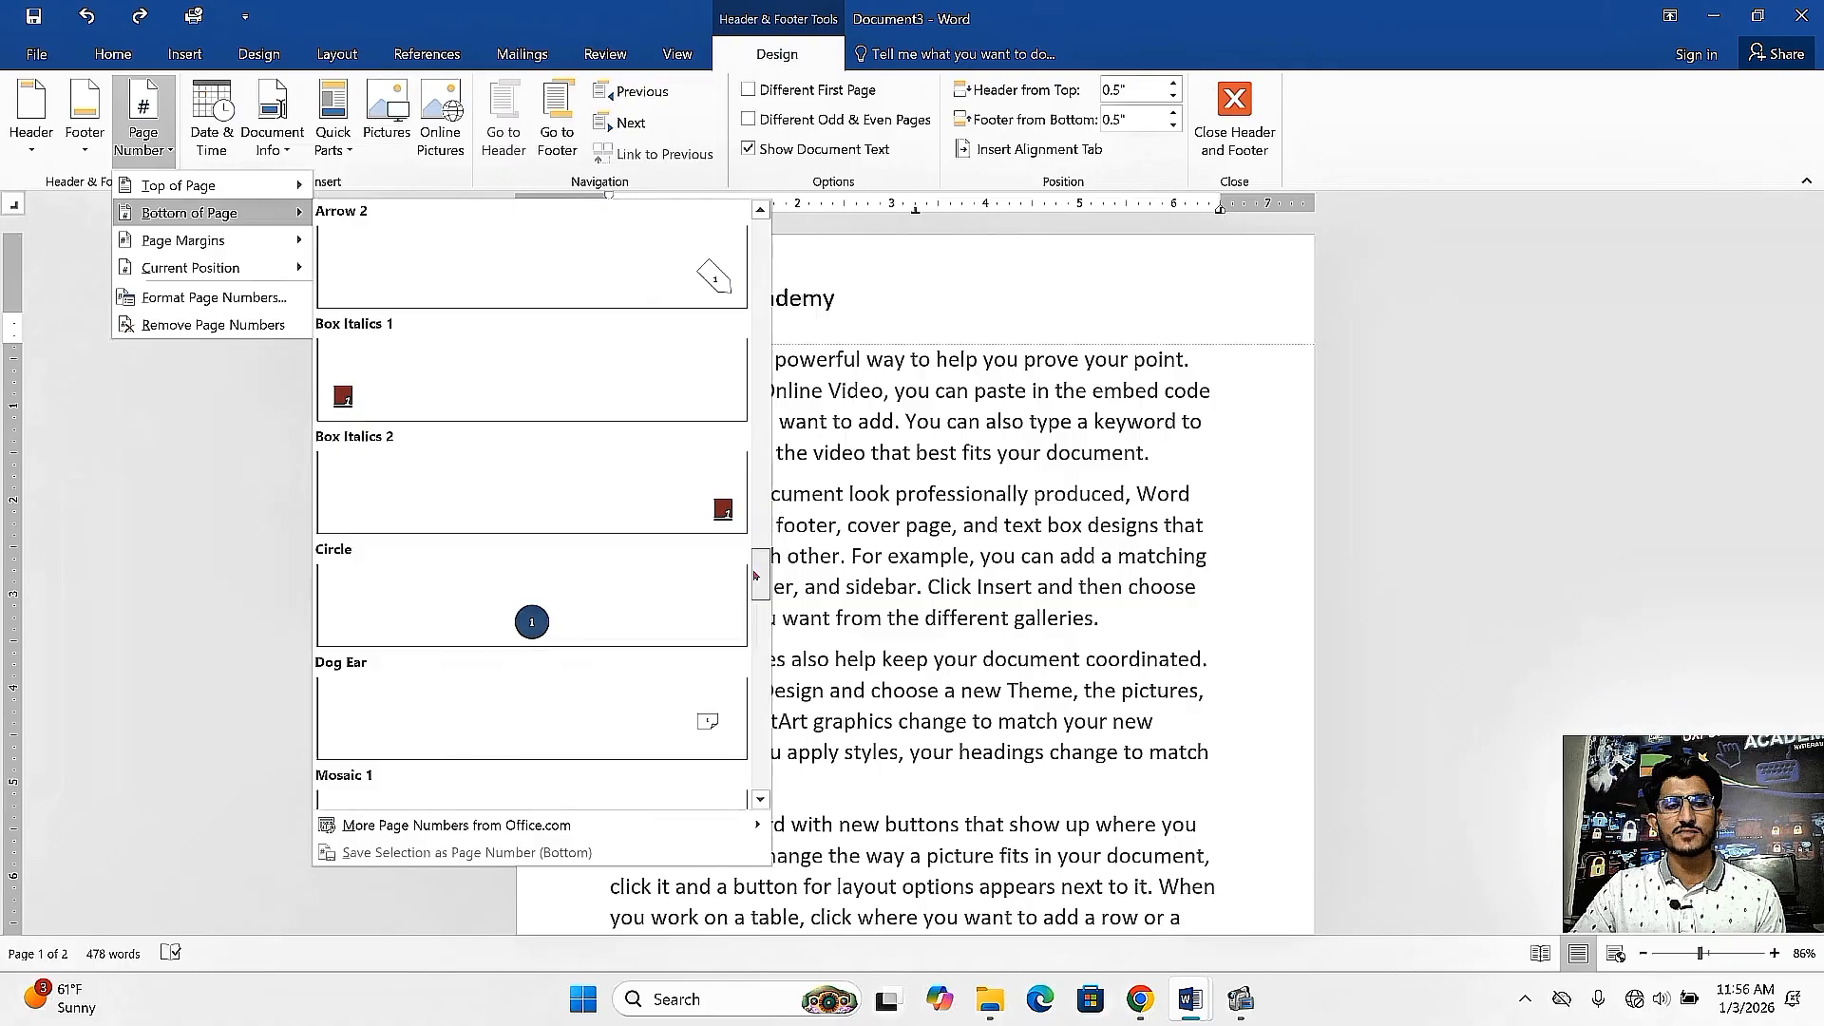
left_click(598, 604)
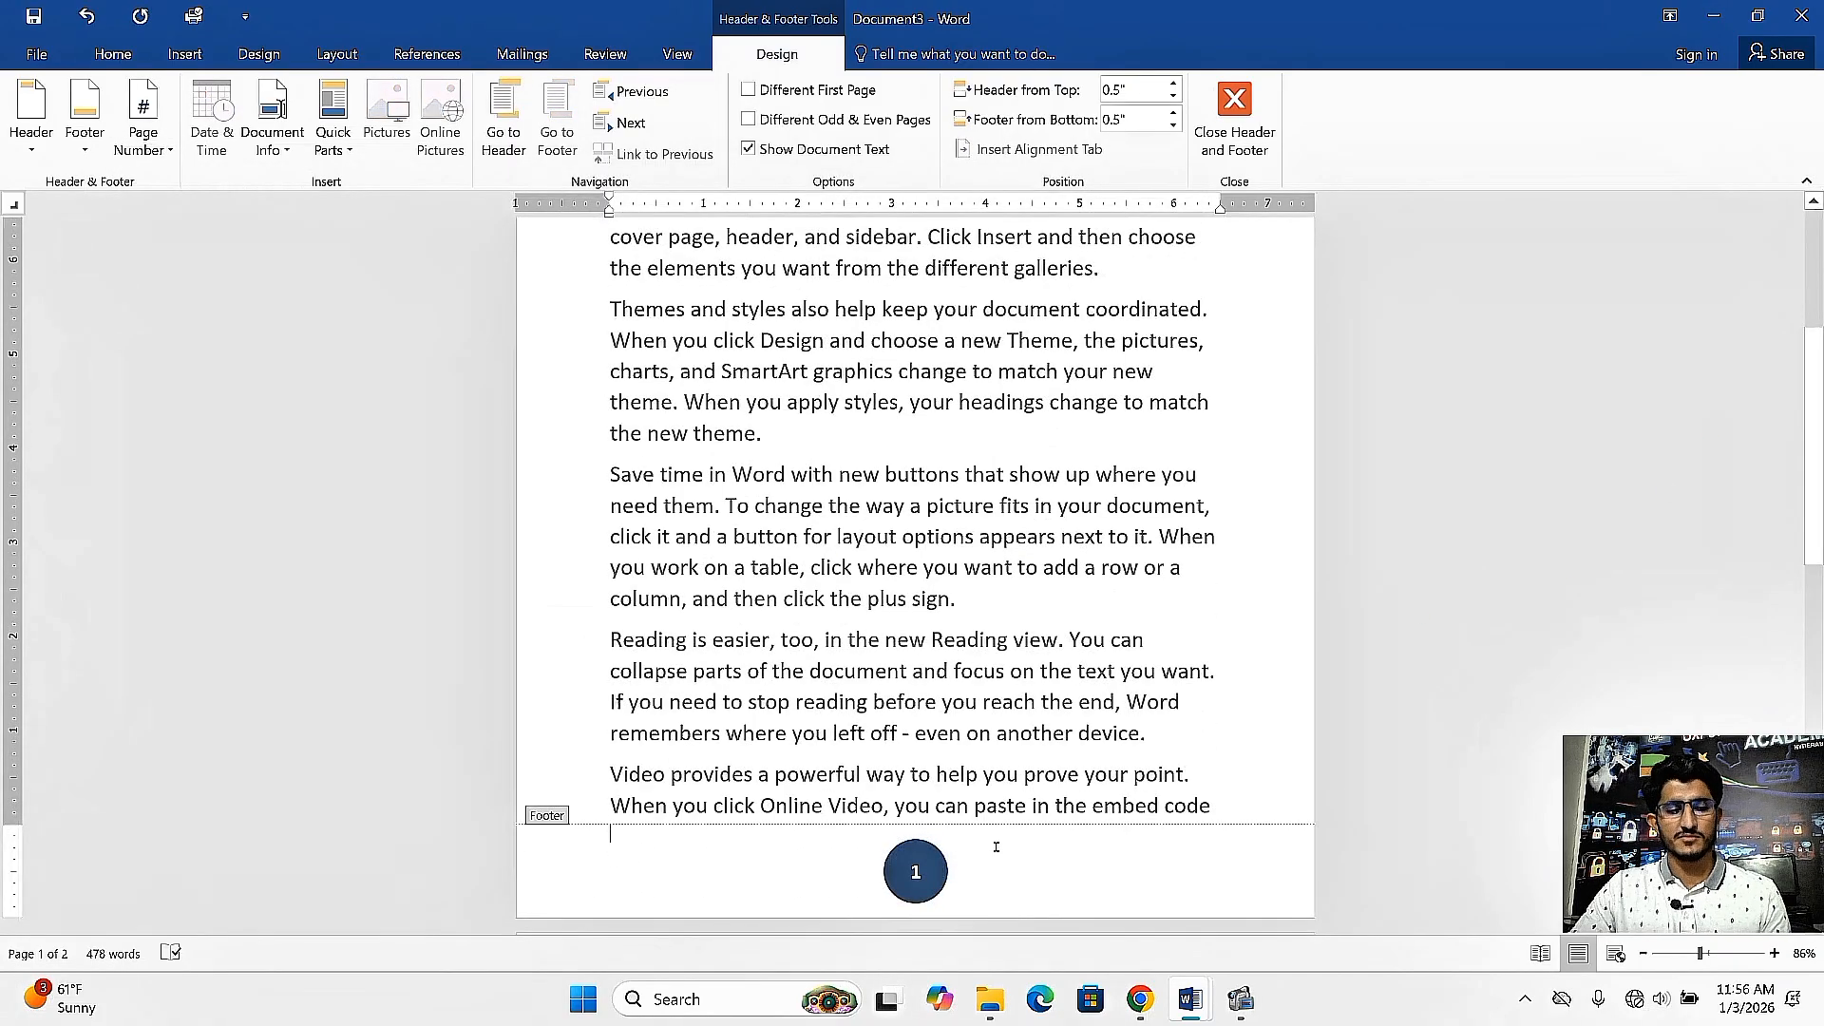
key("ctrl+z")
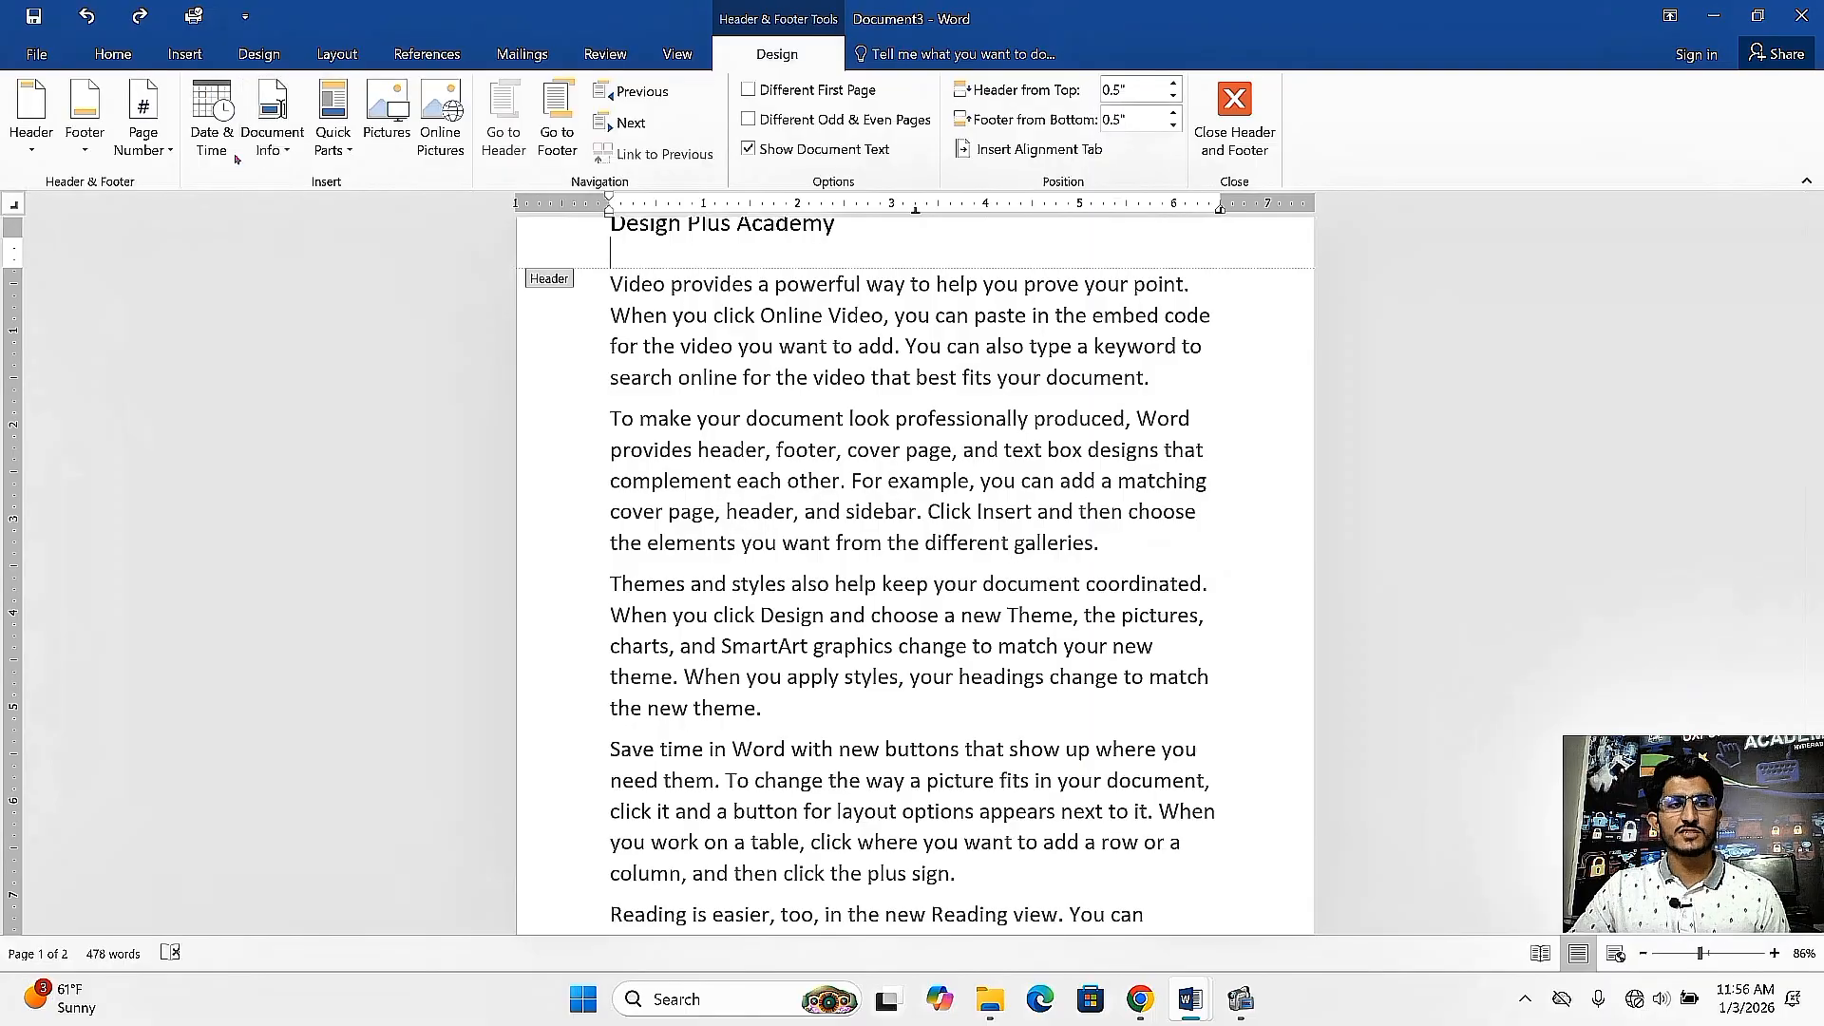
Insert the current date below the header title in the 1/3/2026 format, with English (United States) as the language.
left_click(213, 133)
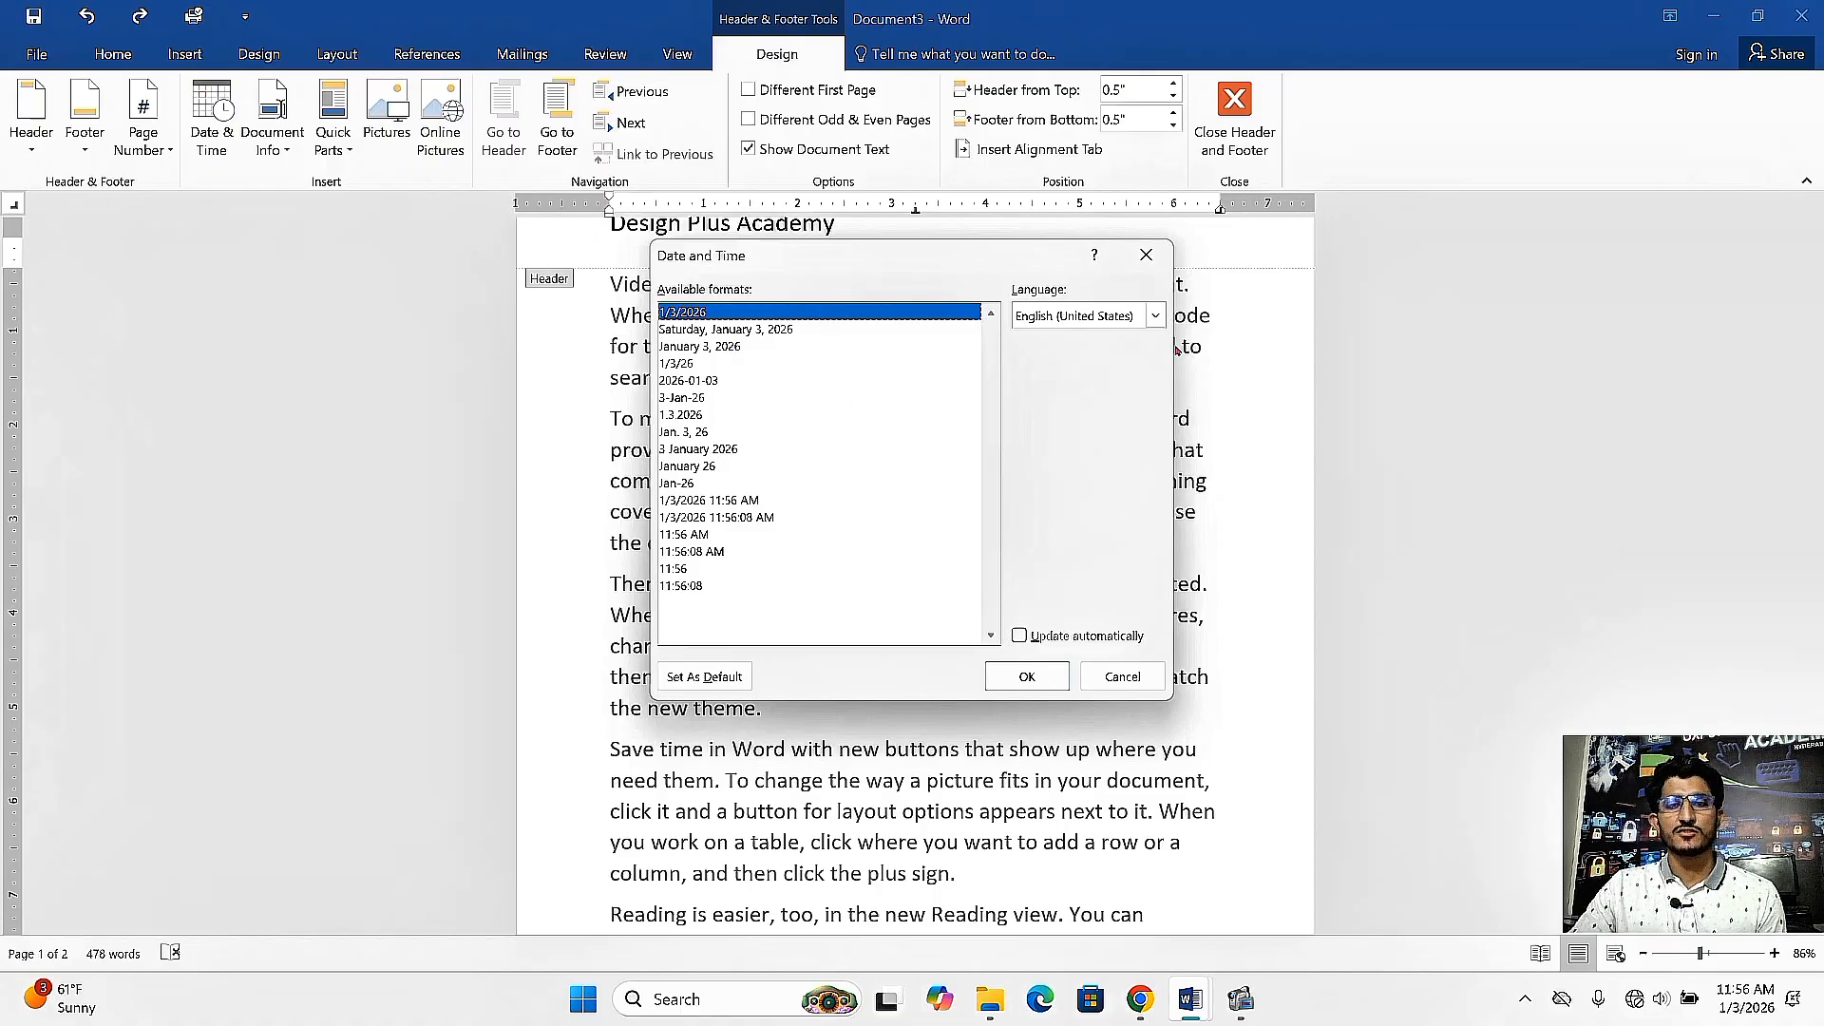
left_click(1155, 316)
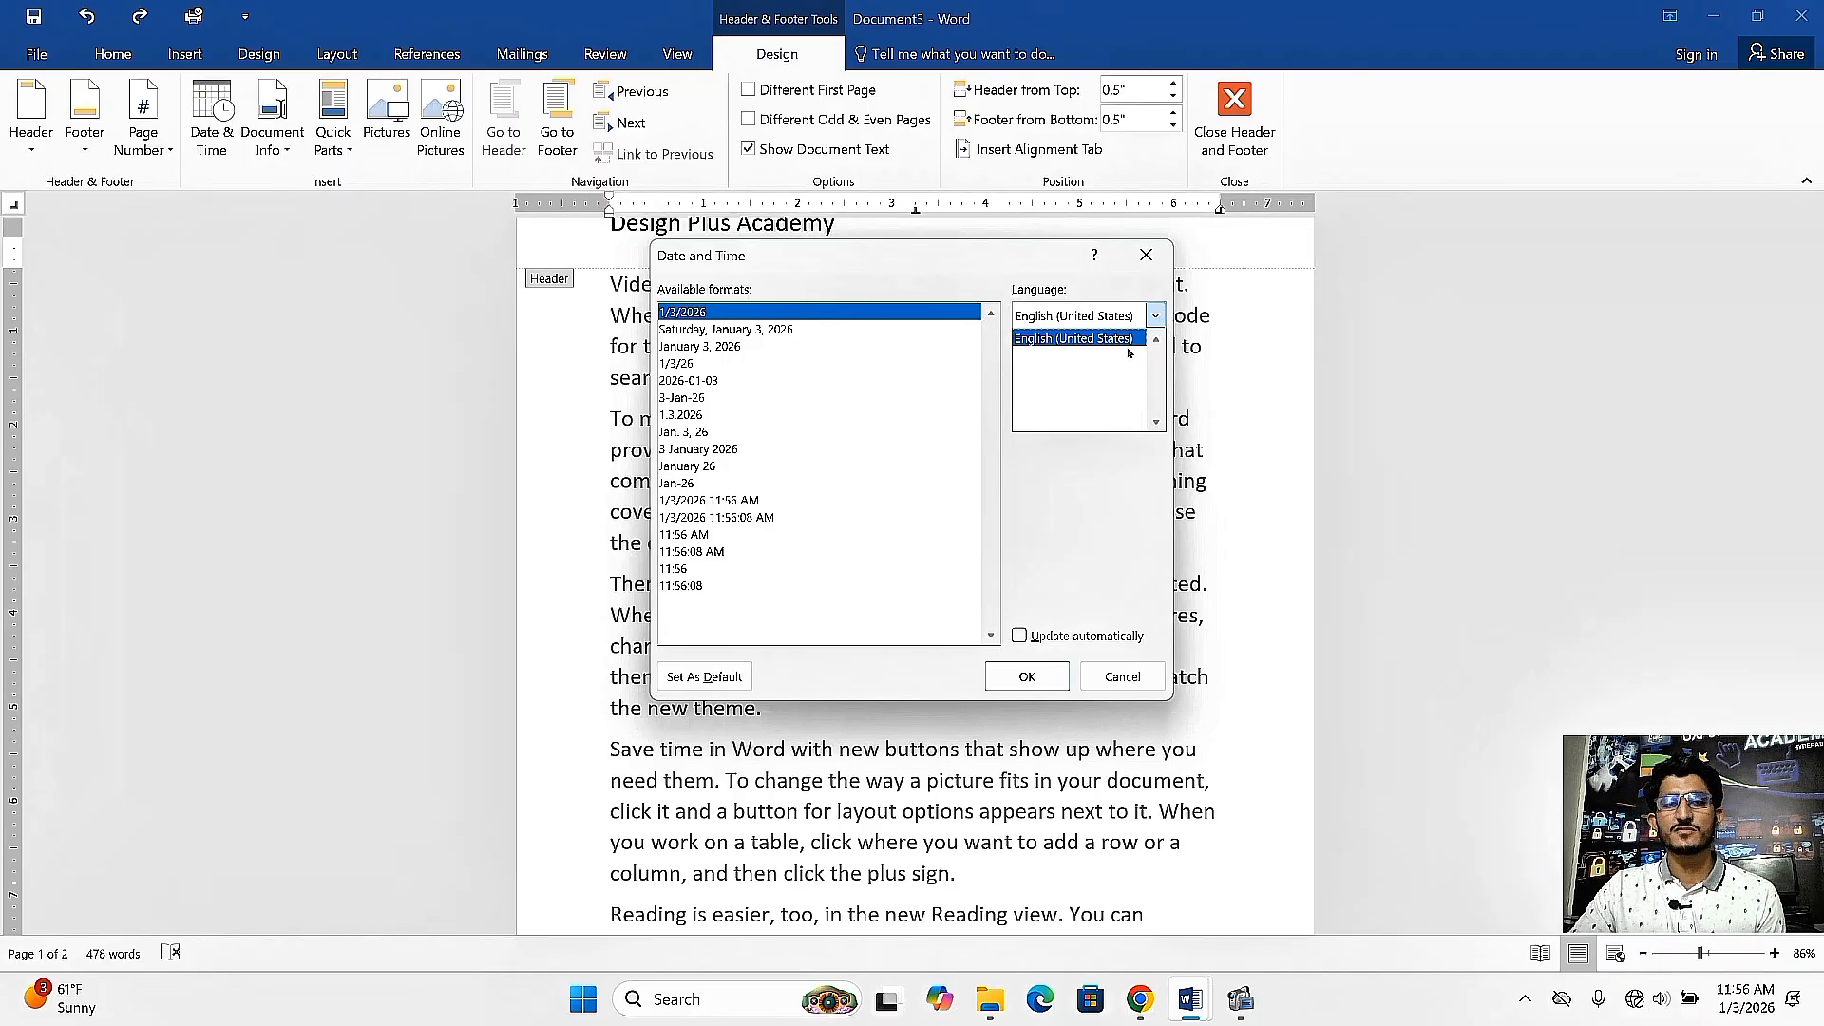
left_click(1038, 676)
left_click(1038, 675)
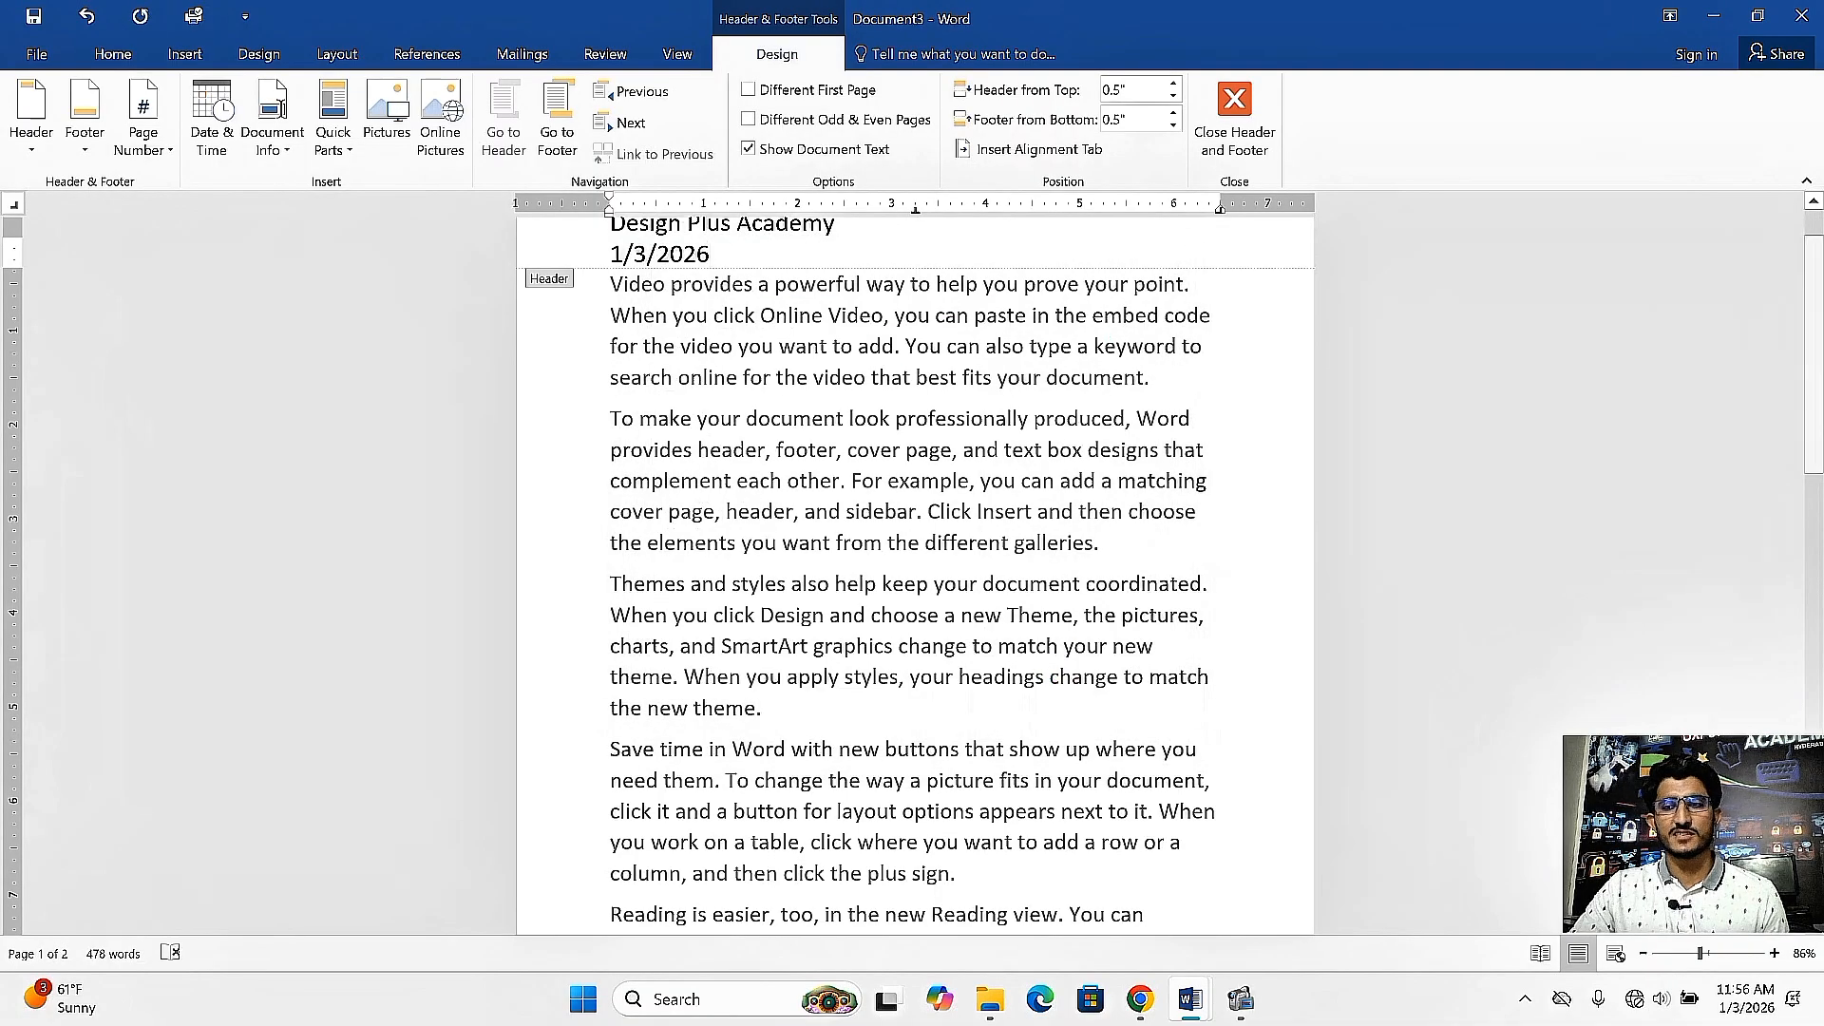
Undo the date inserted below the header title.
left_click_drag(1814, 374, 1814, 344)
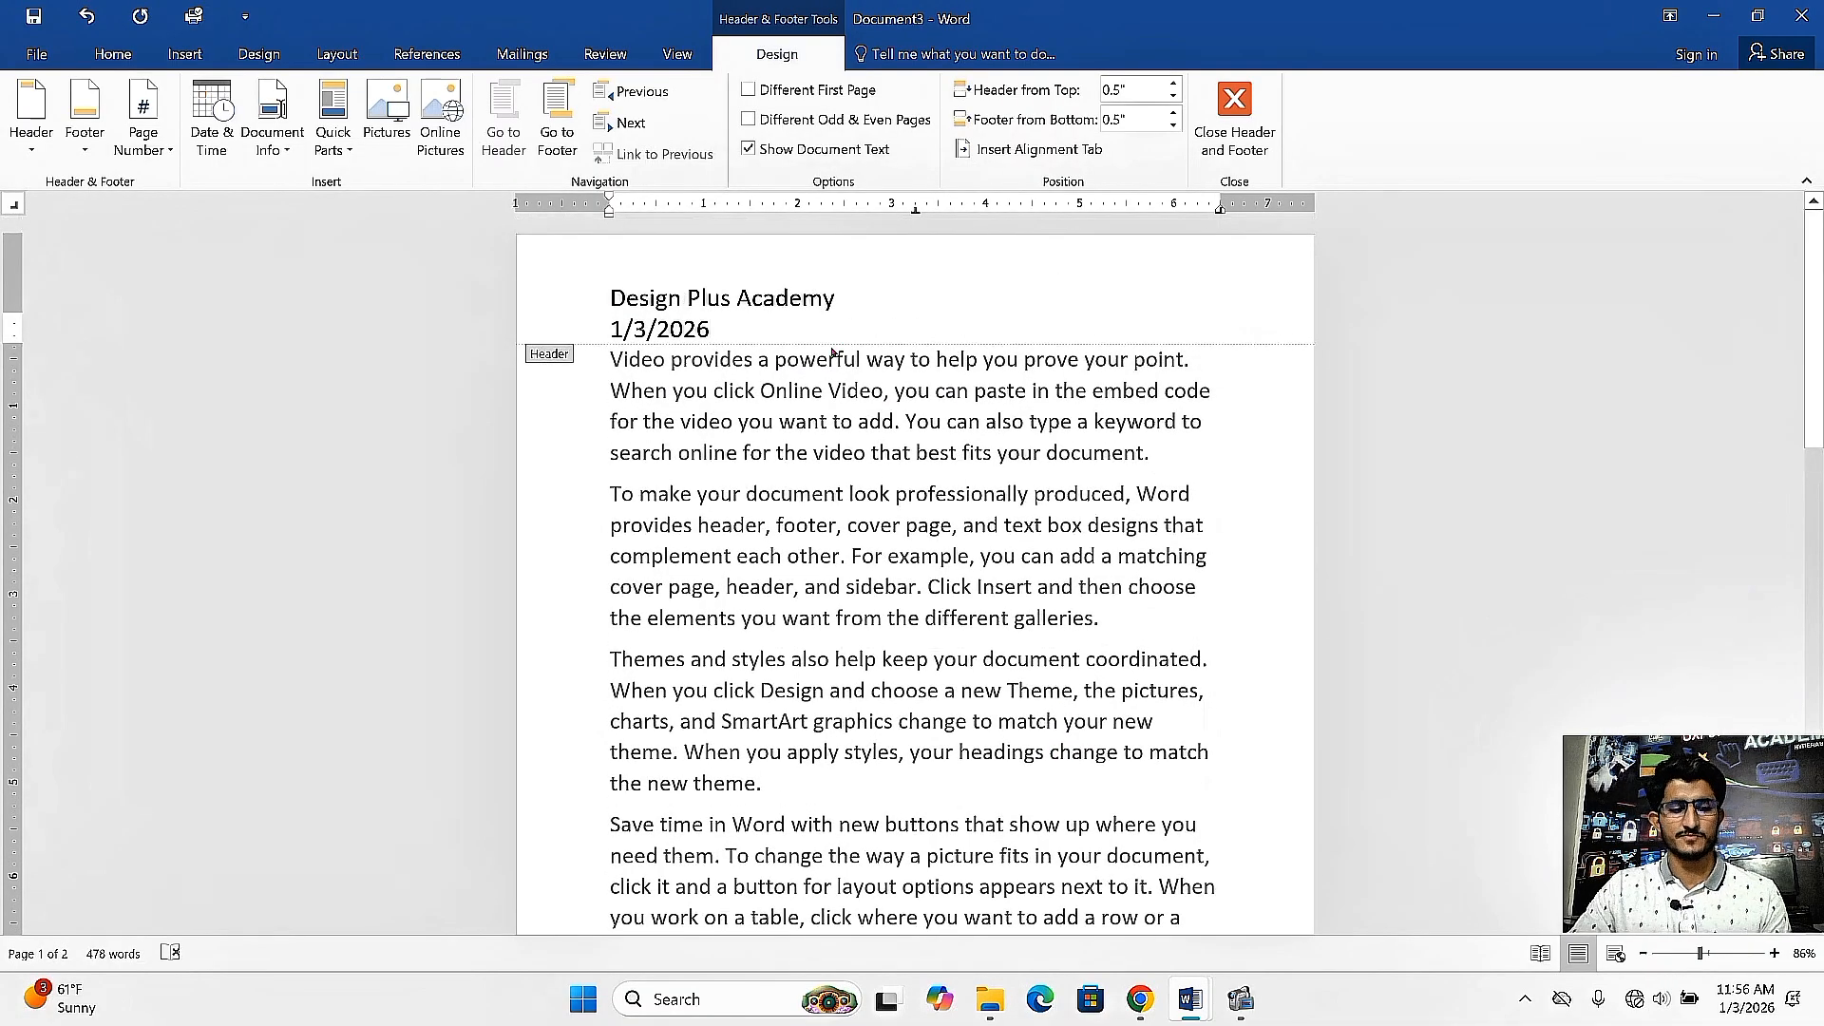
key("ctrl+z")
Try the Document Title field on the empty line below the header title.
left_click(275, 141)
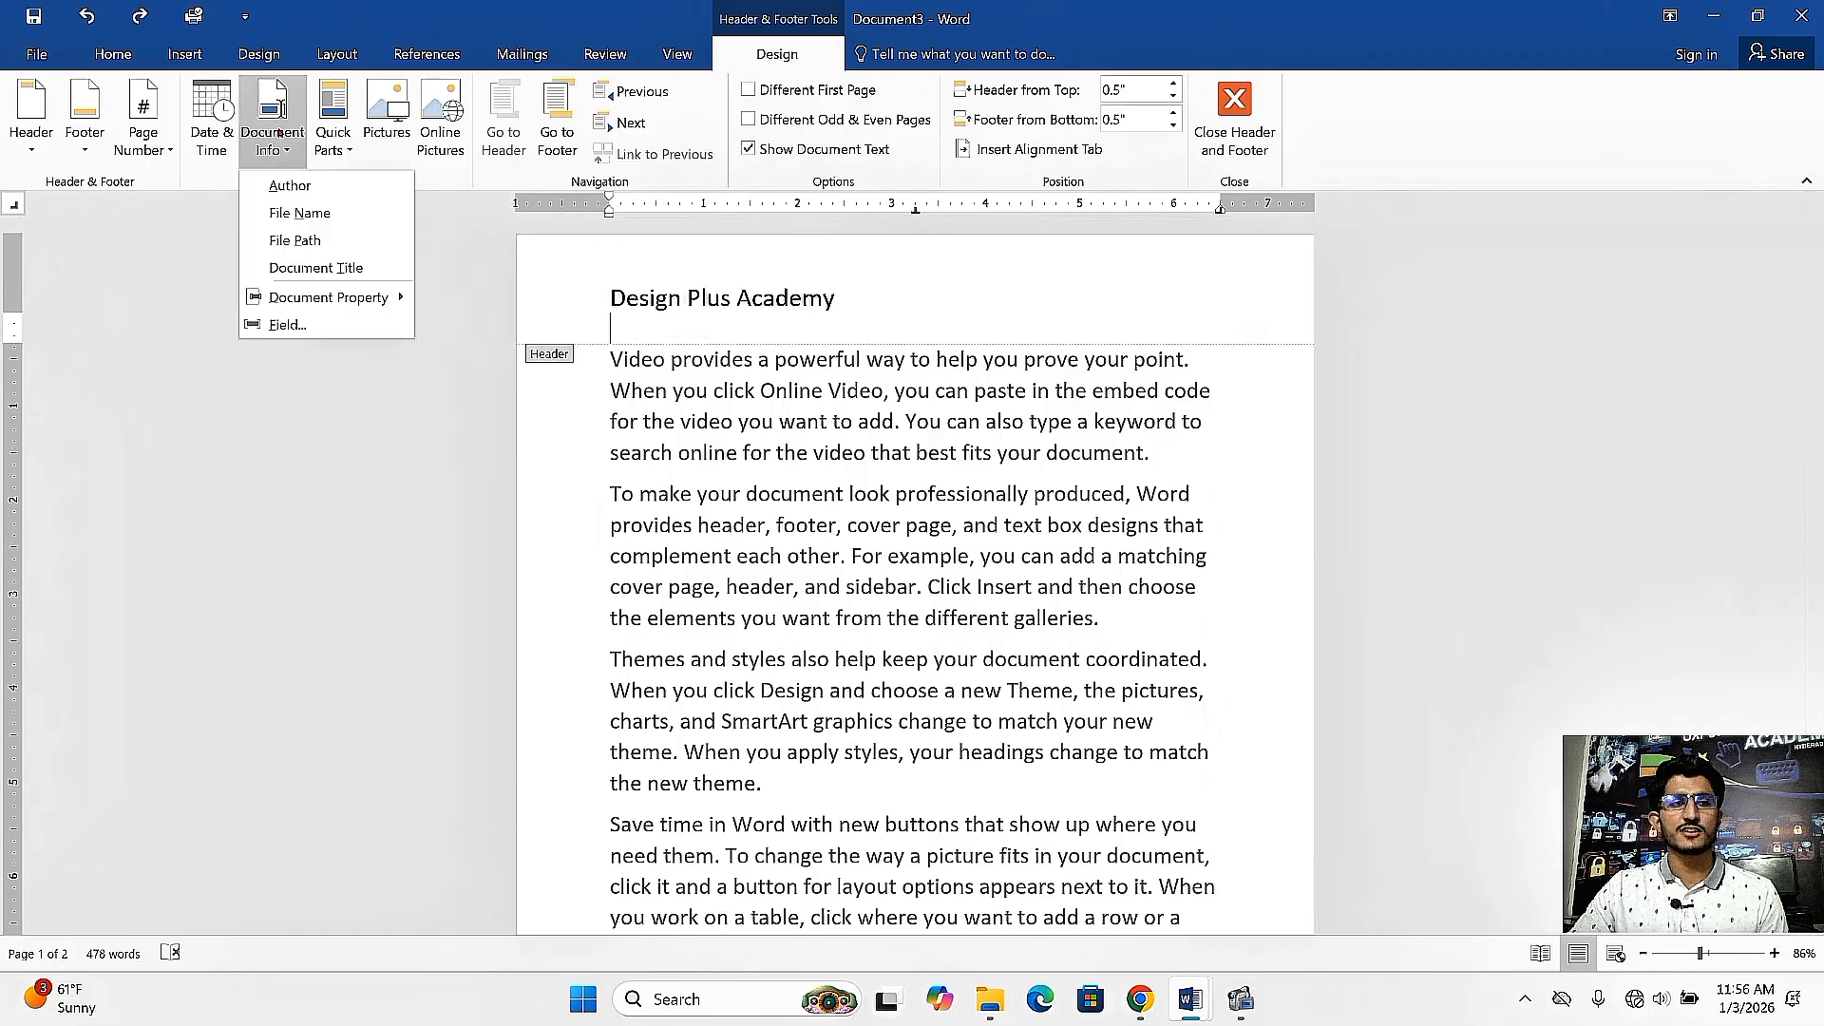
left_click(327, 270)
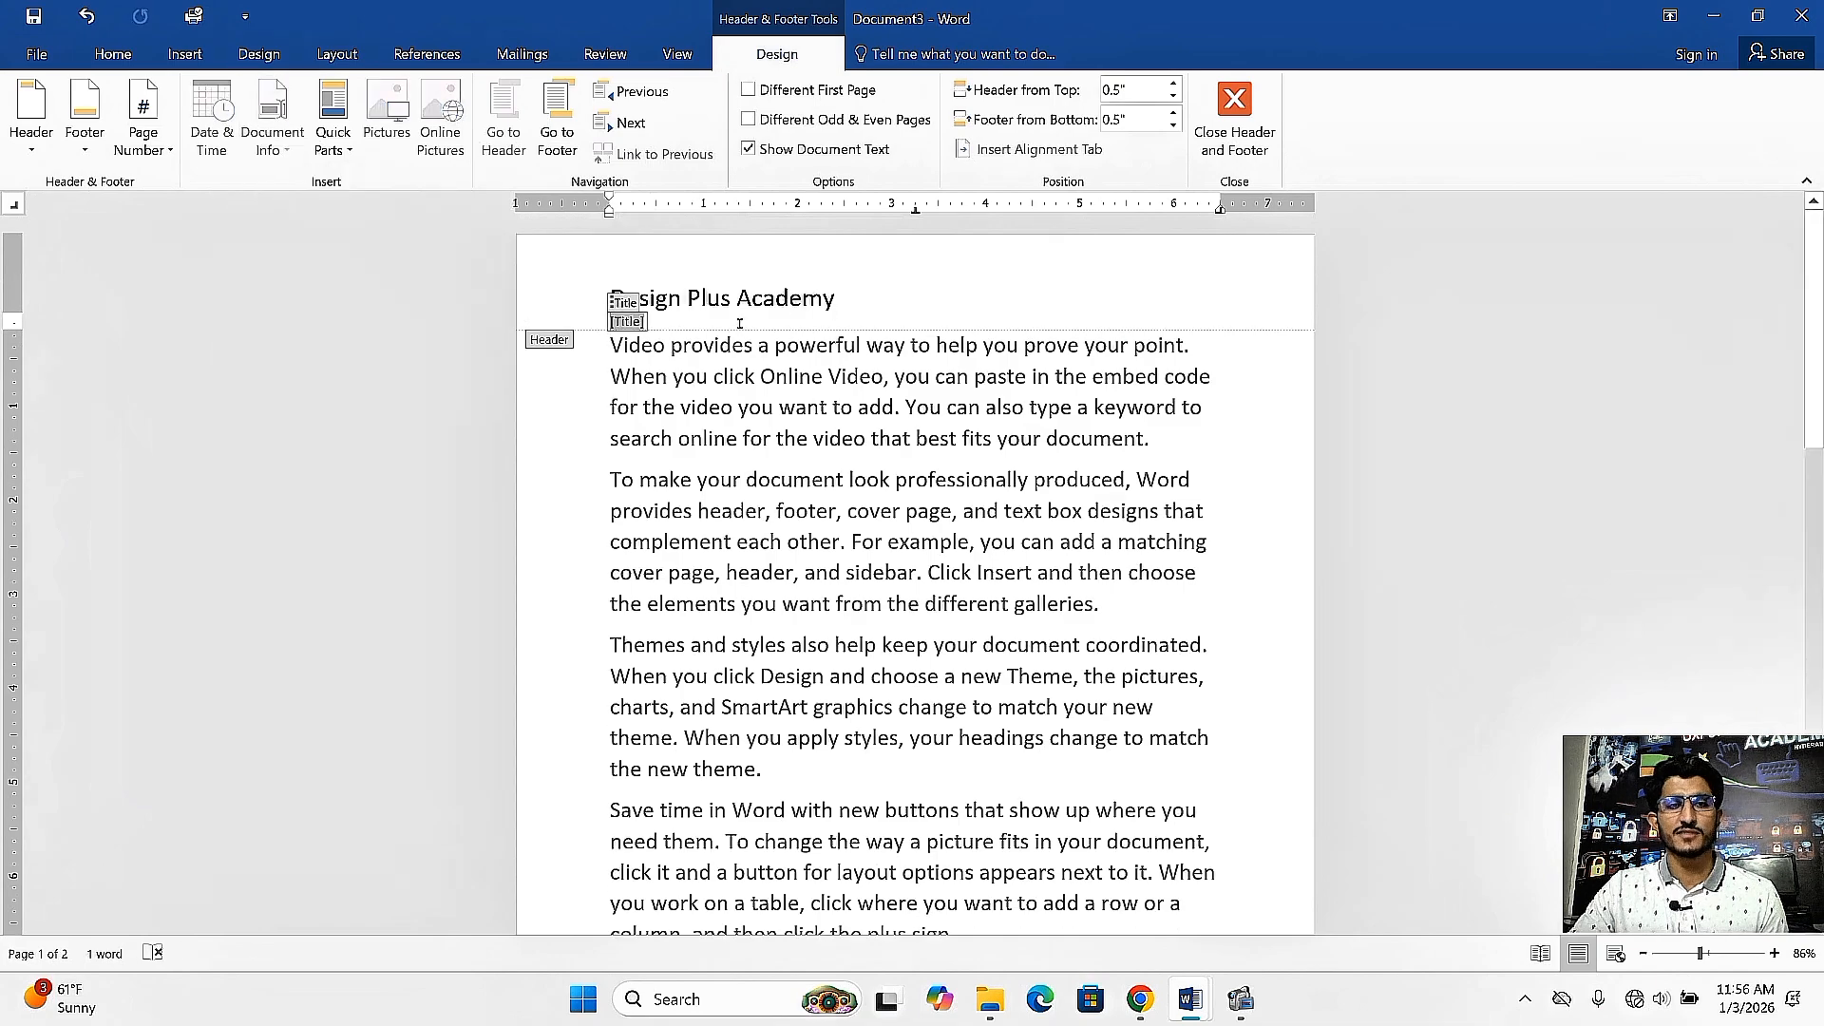
key("Return")
Examine the available date and time formats for the header without inserting one.
left_click(211, 114)
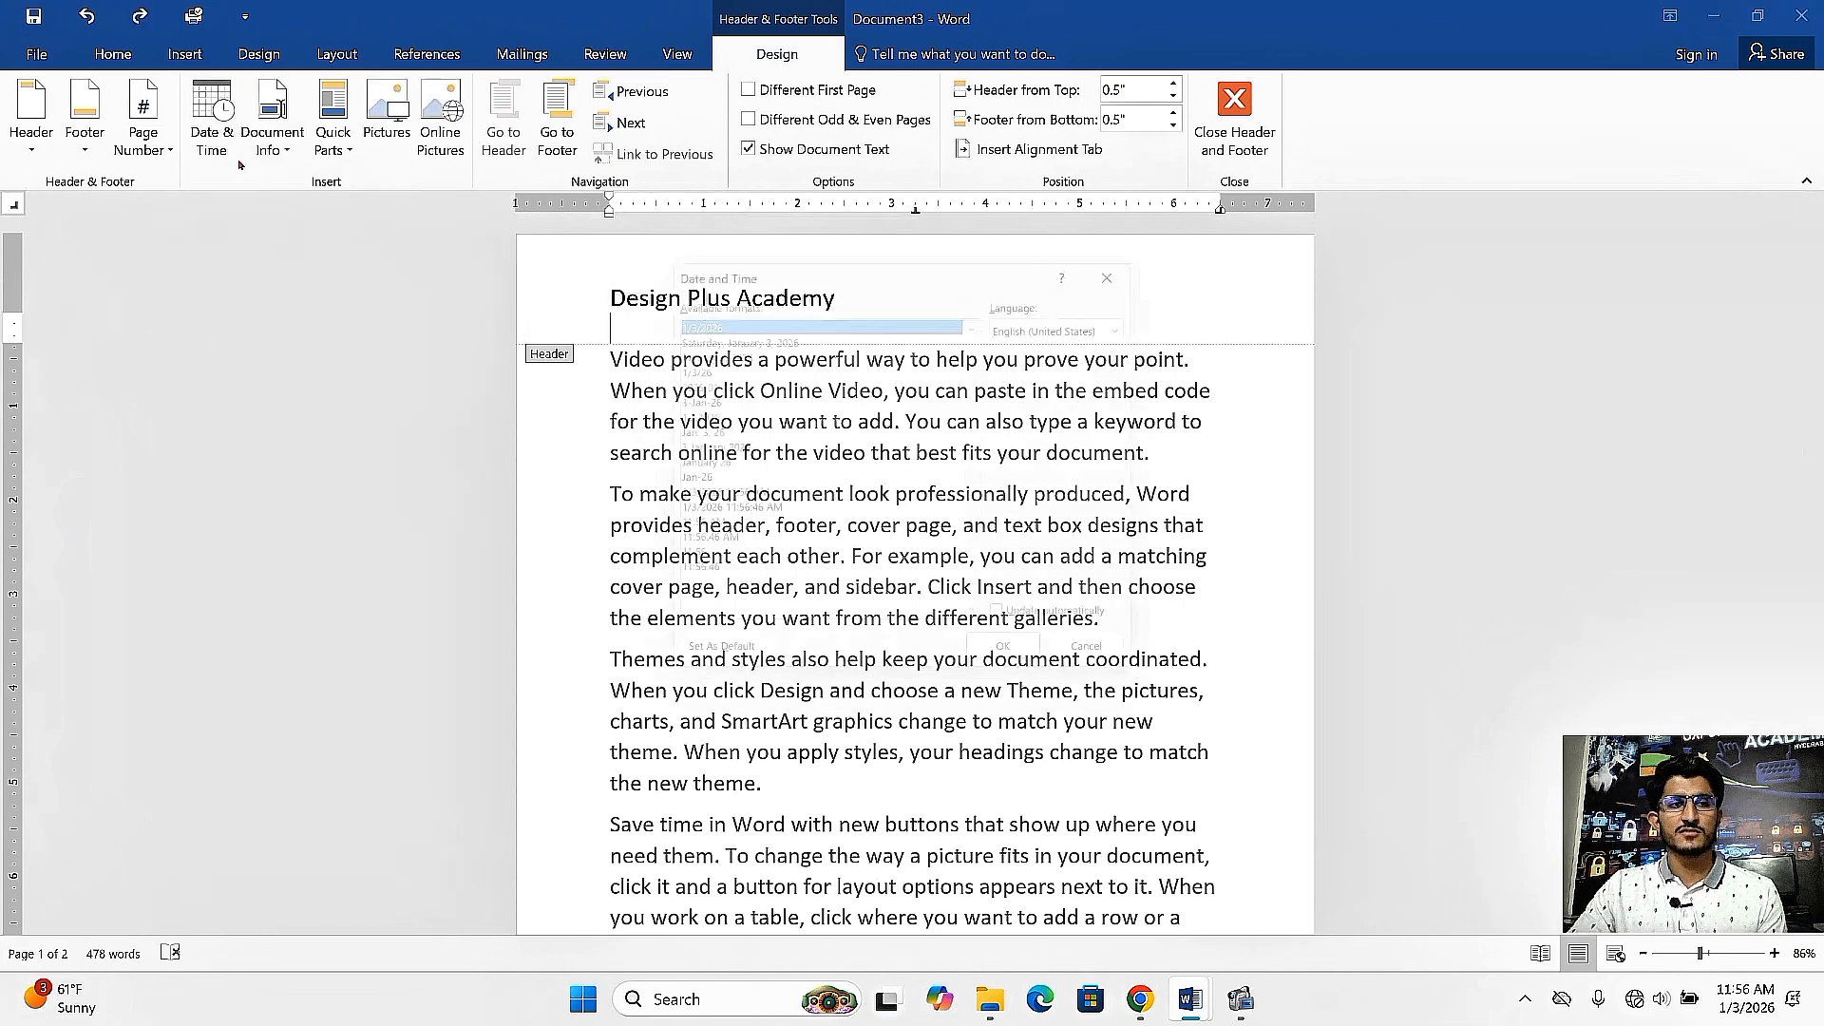
left_click(1147, 258)
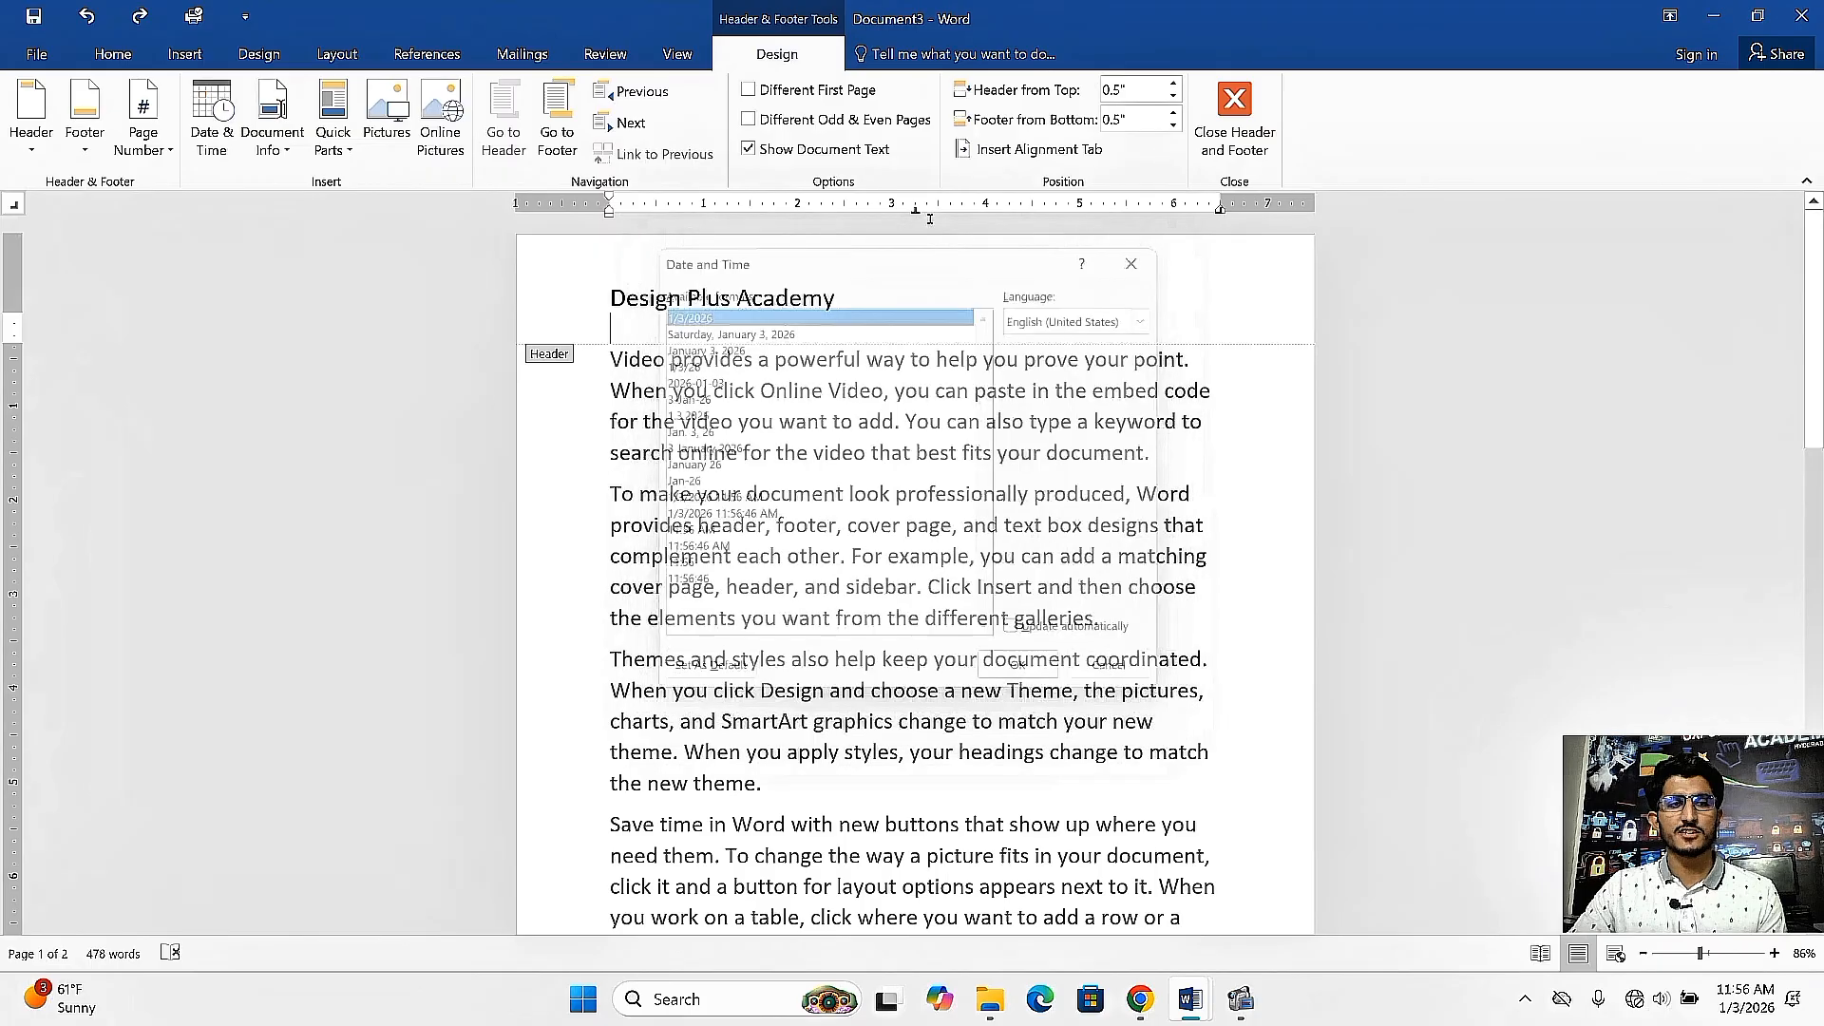
left_click(211, 114)
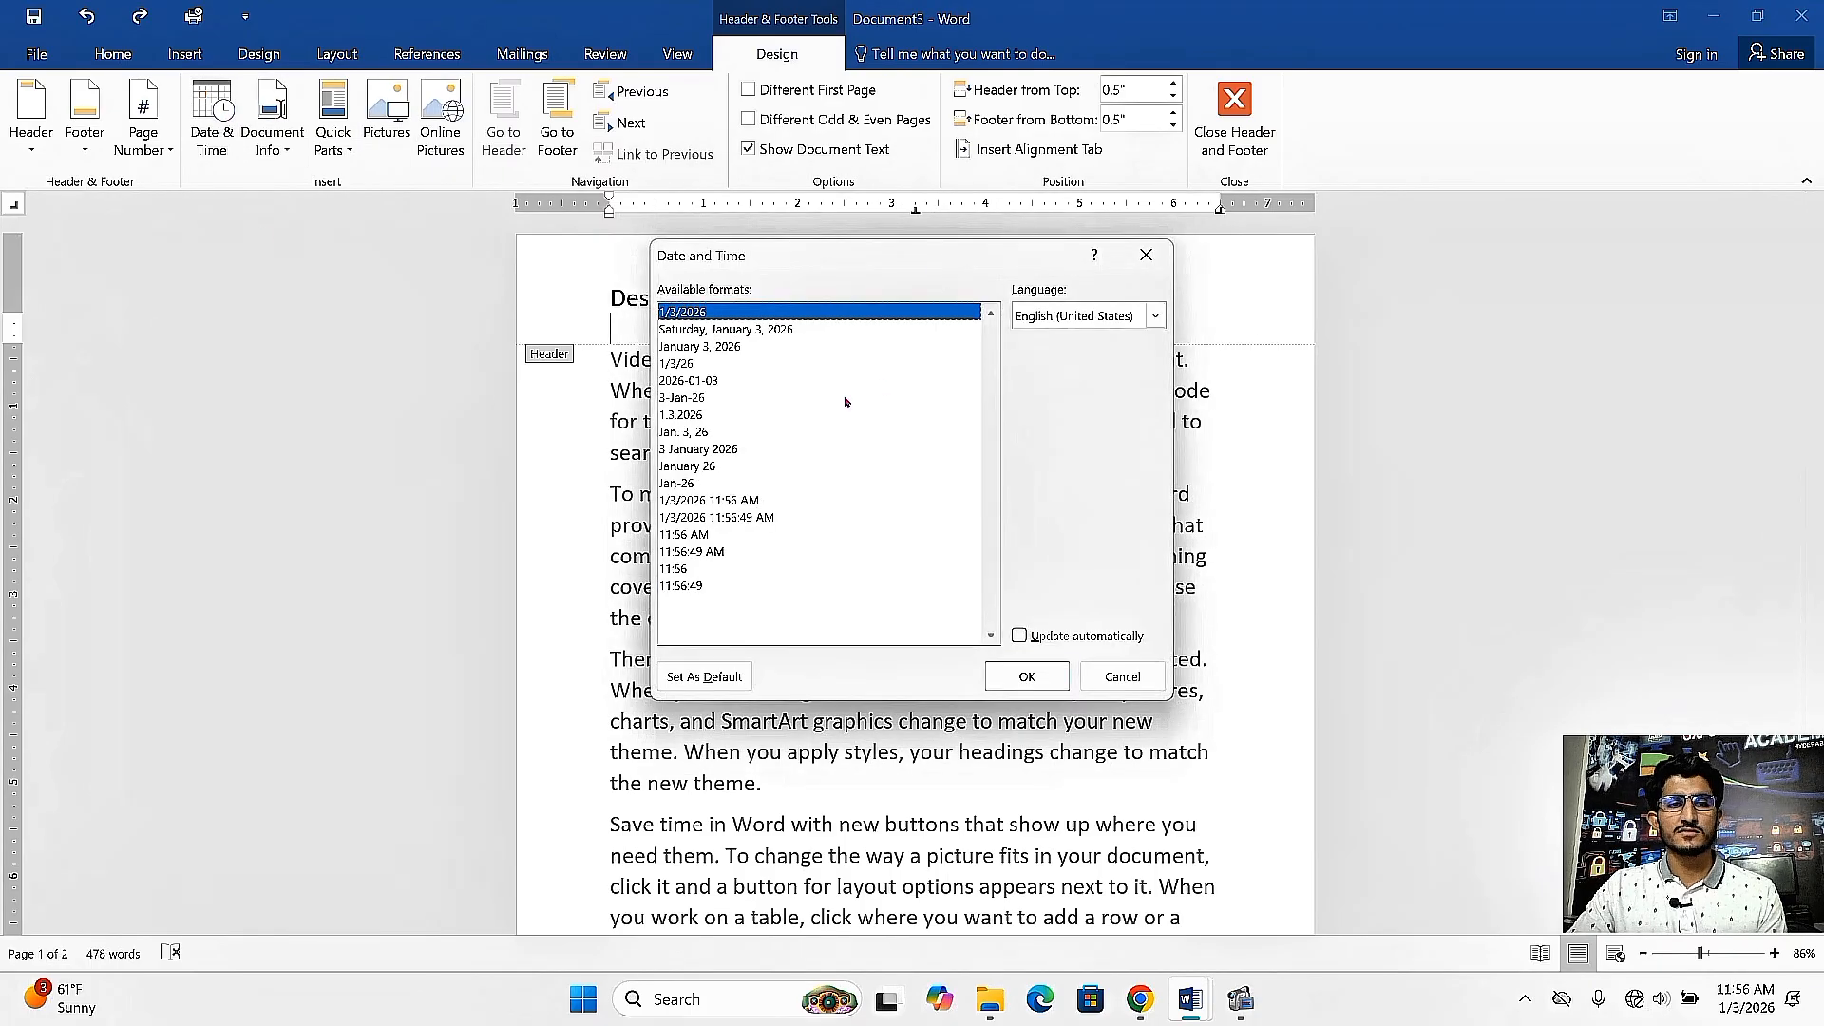
left_click(1147, 255)
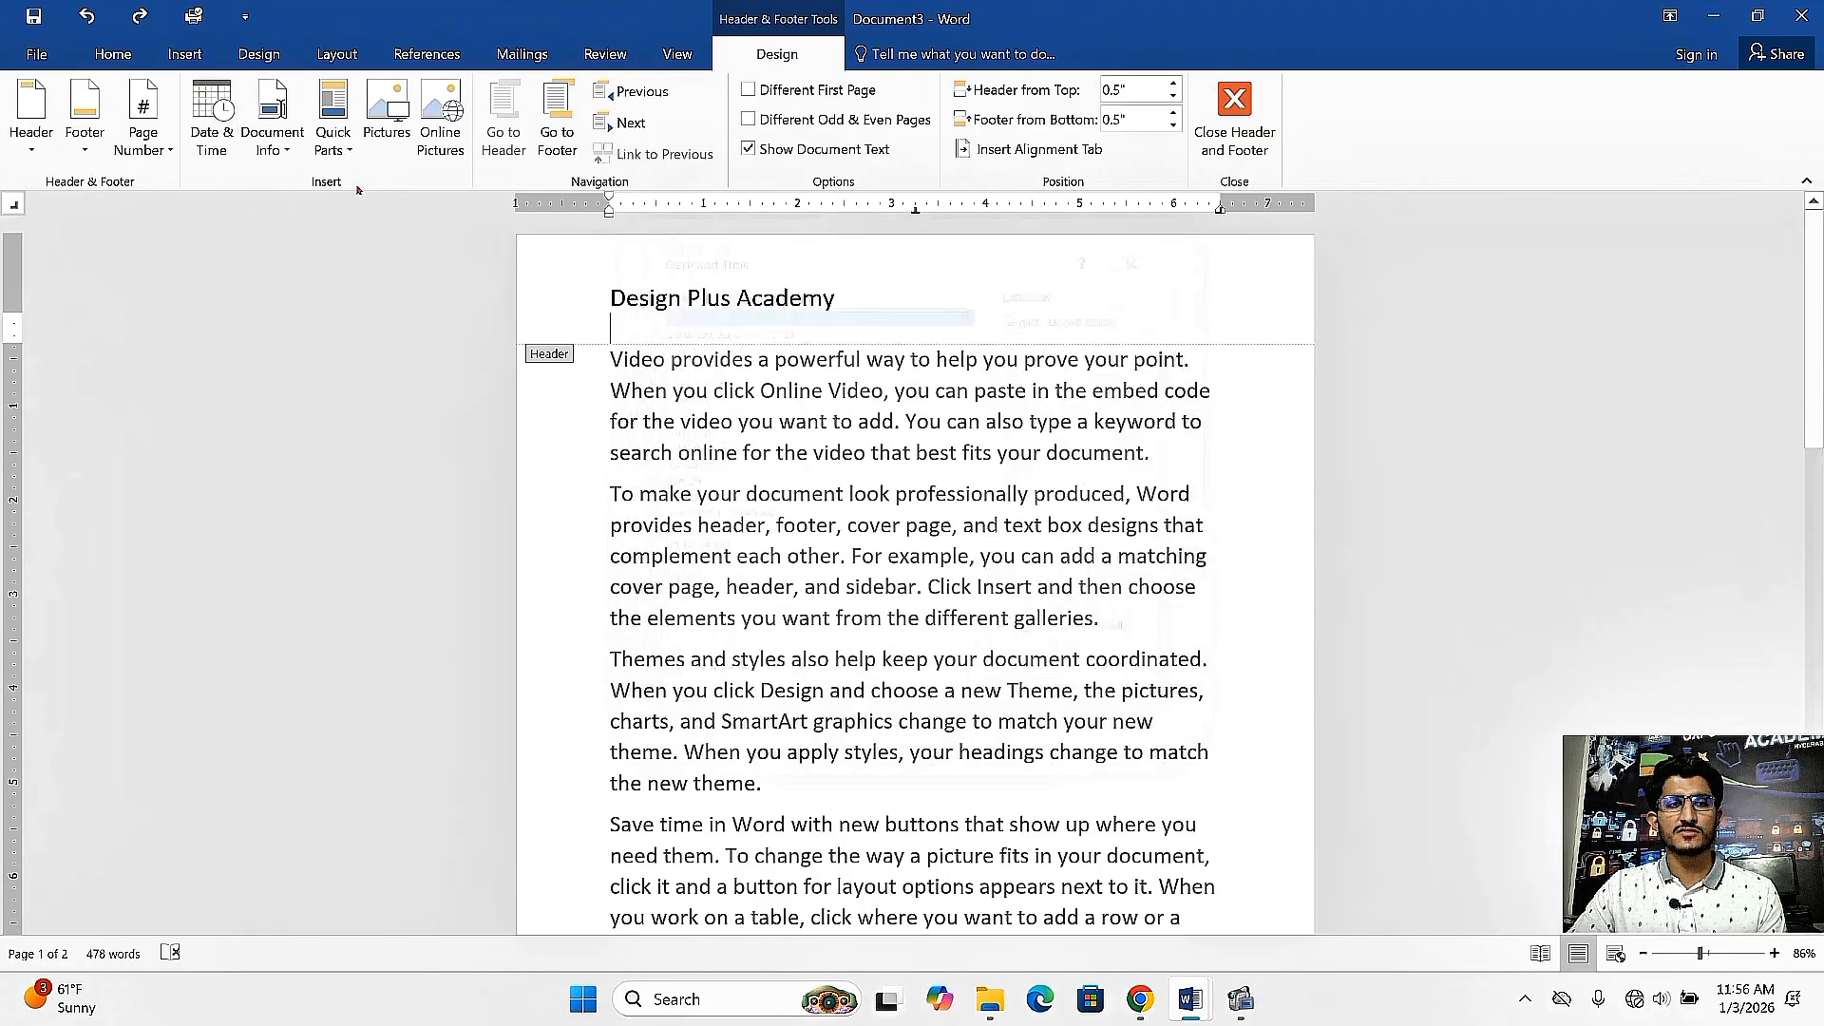
Browse the document property options, try the IC AutoText entry in the header and undo it.
left_click(288, 150)
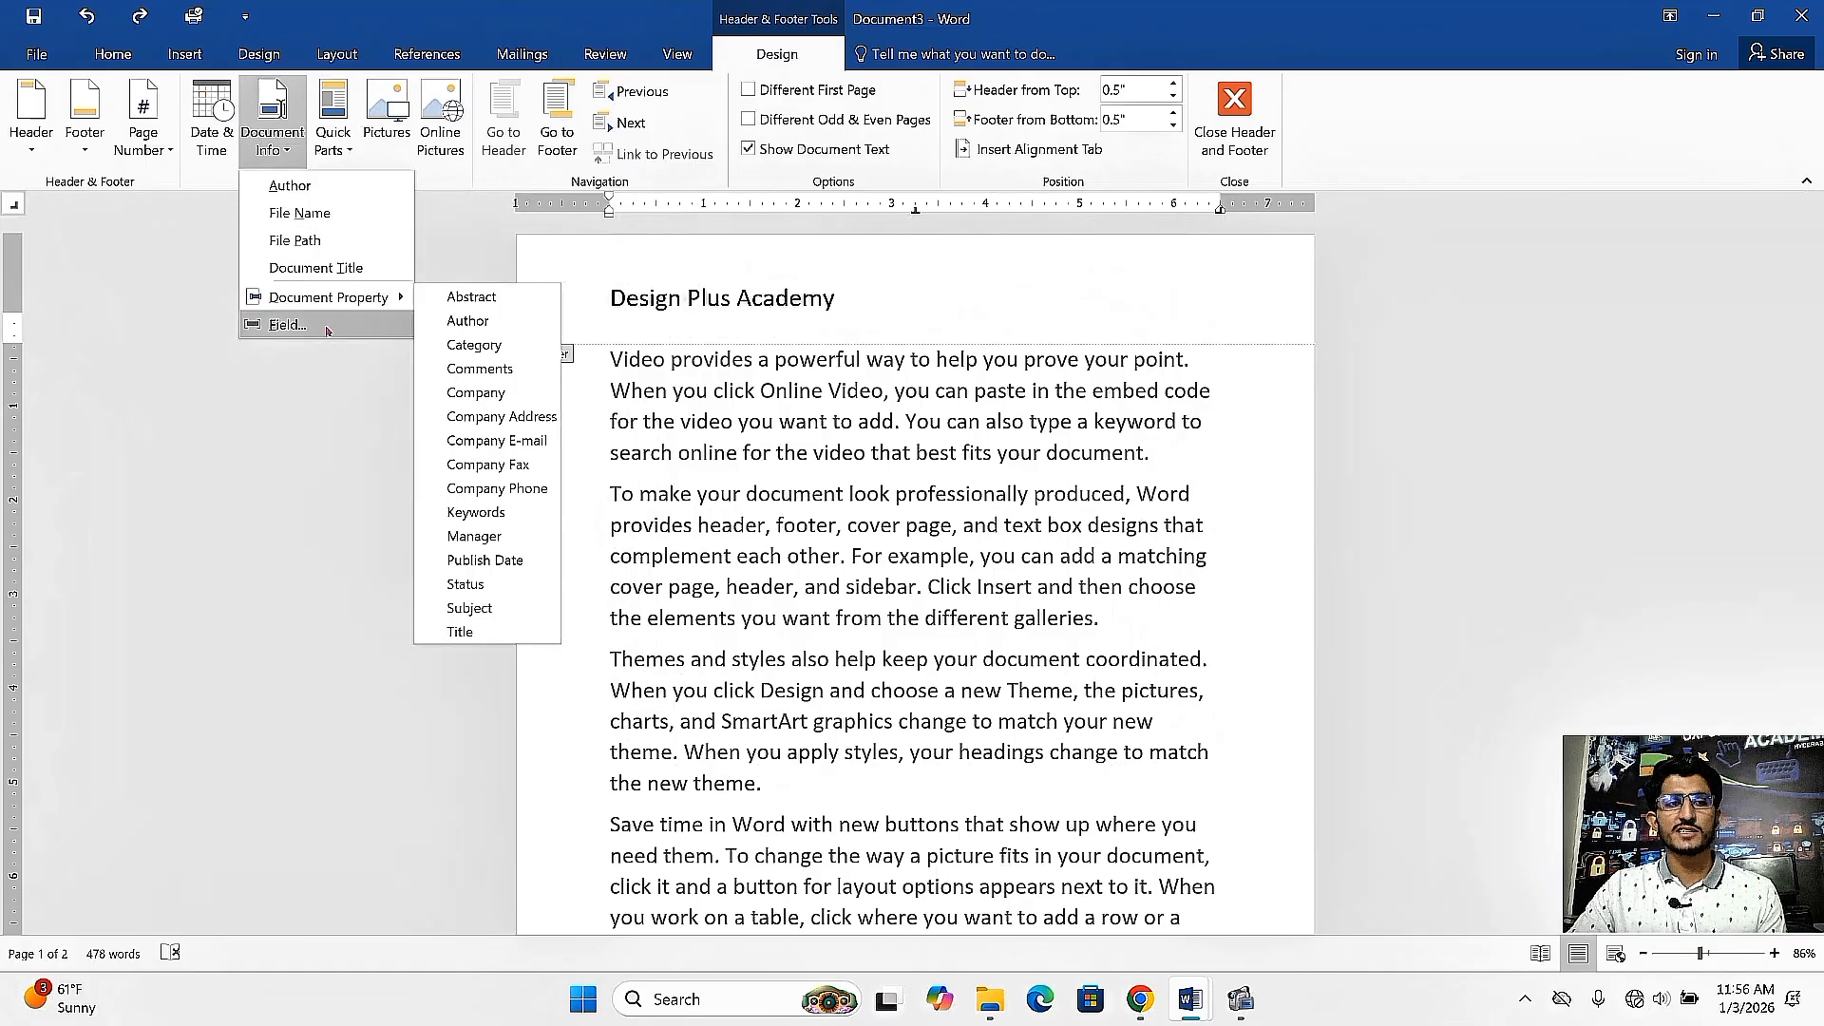
left_click(334, 133)
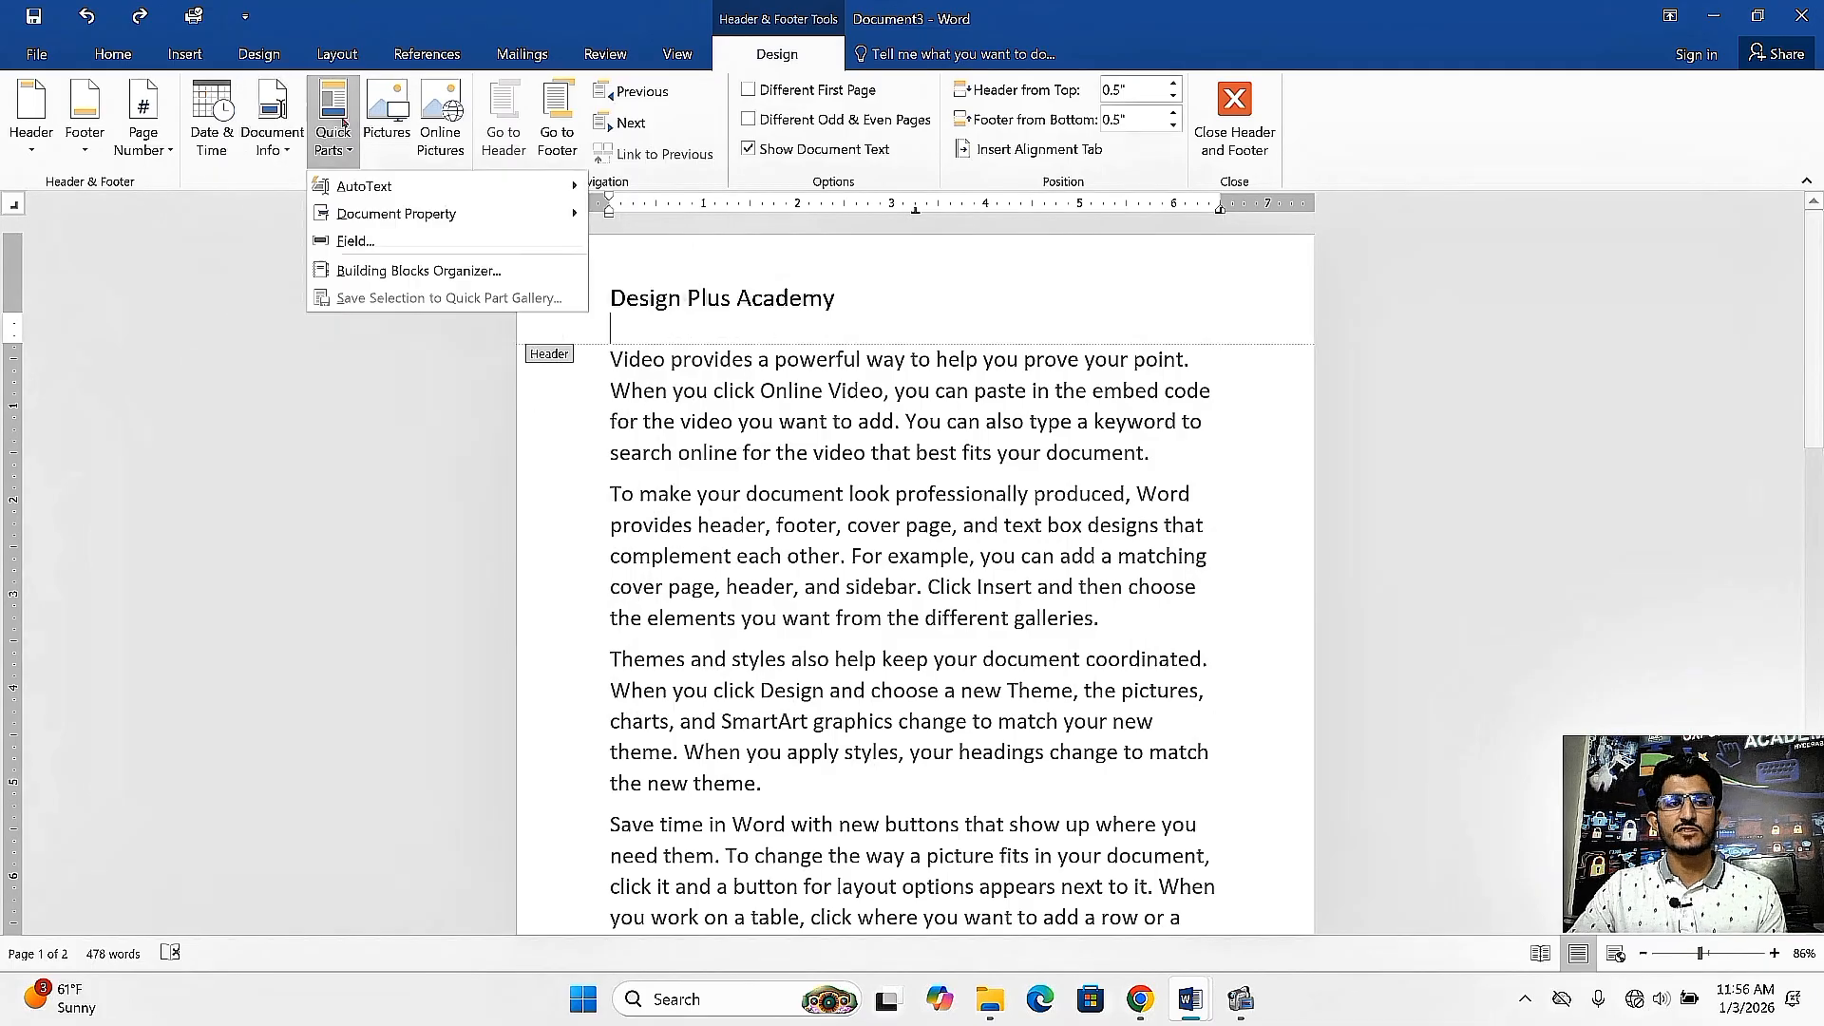
mouse_move(366, 185)
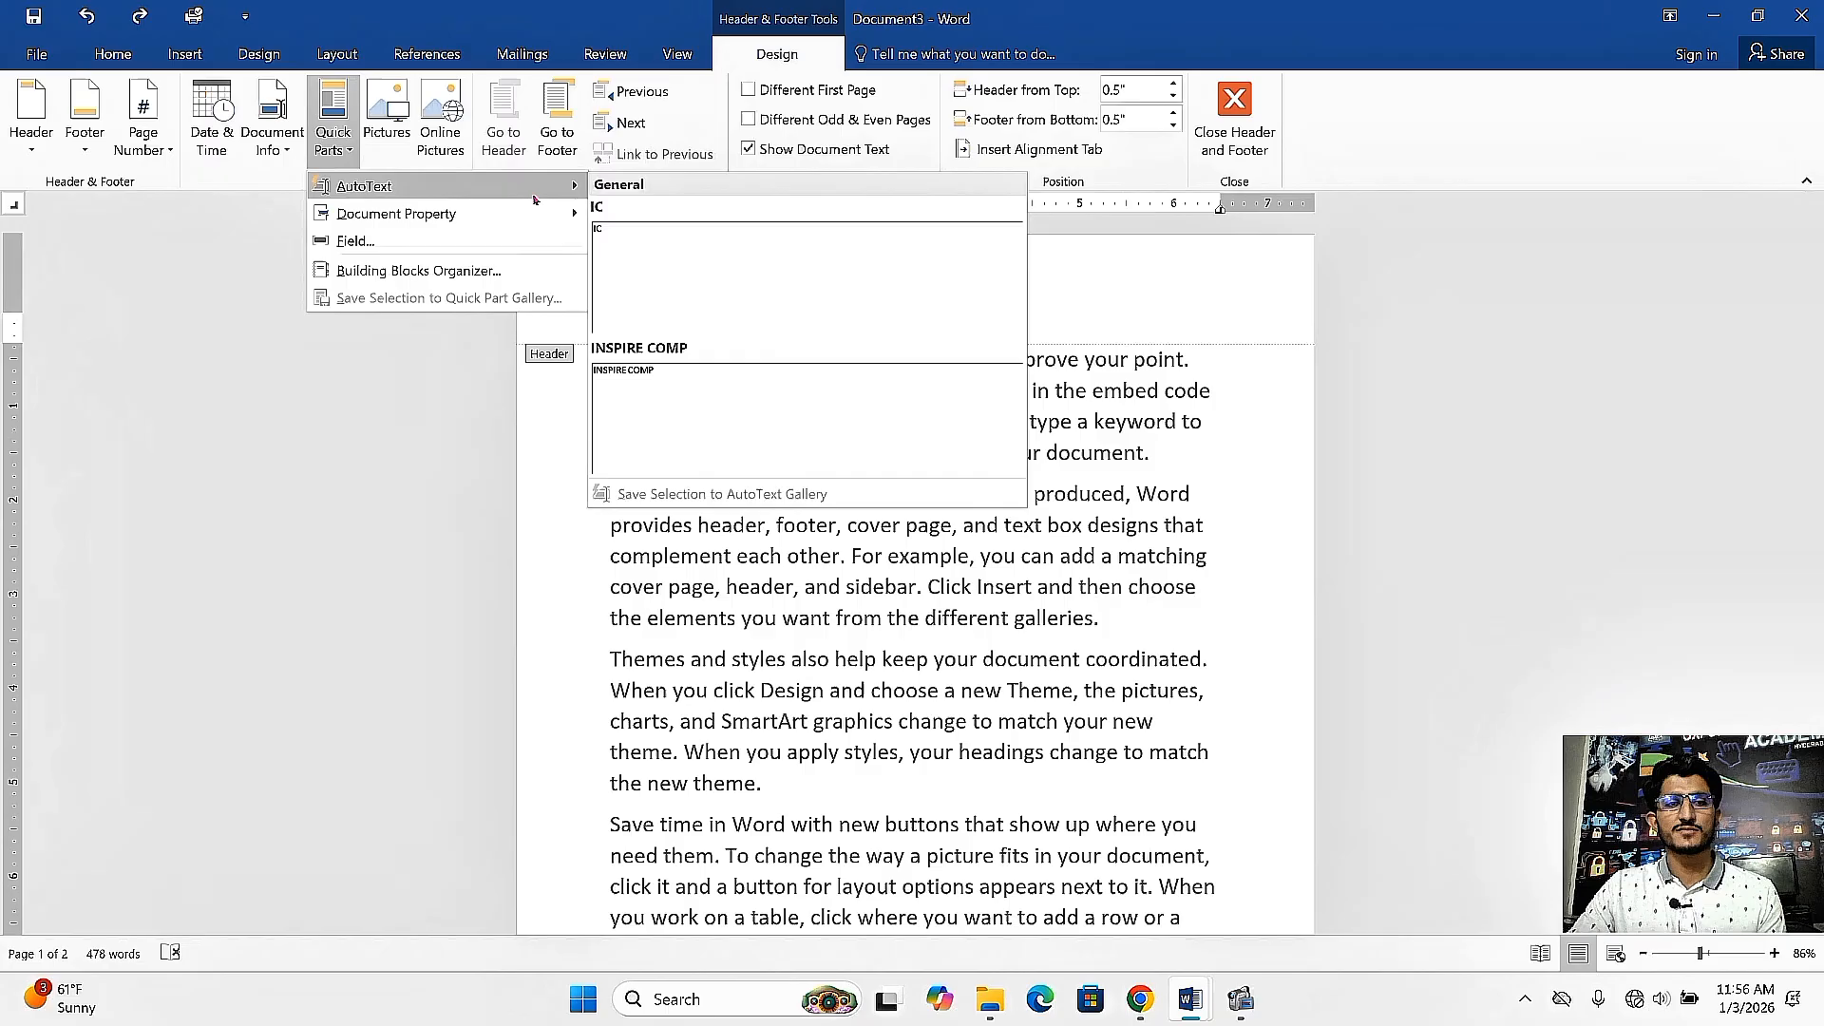
left_click(727, 315)
key("ctrl+z")
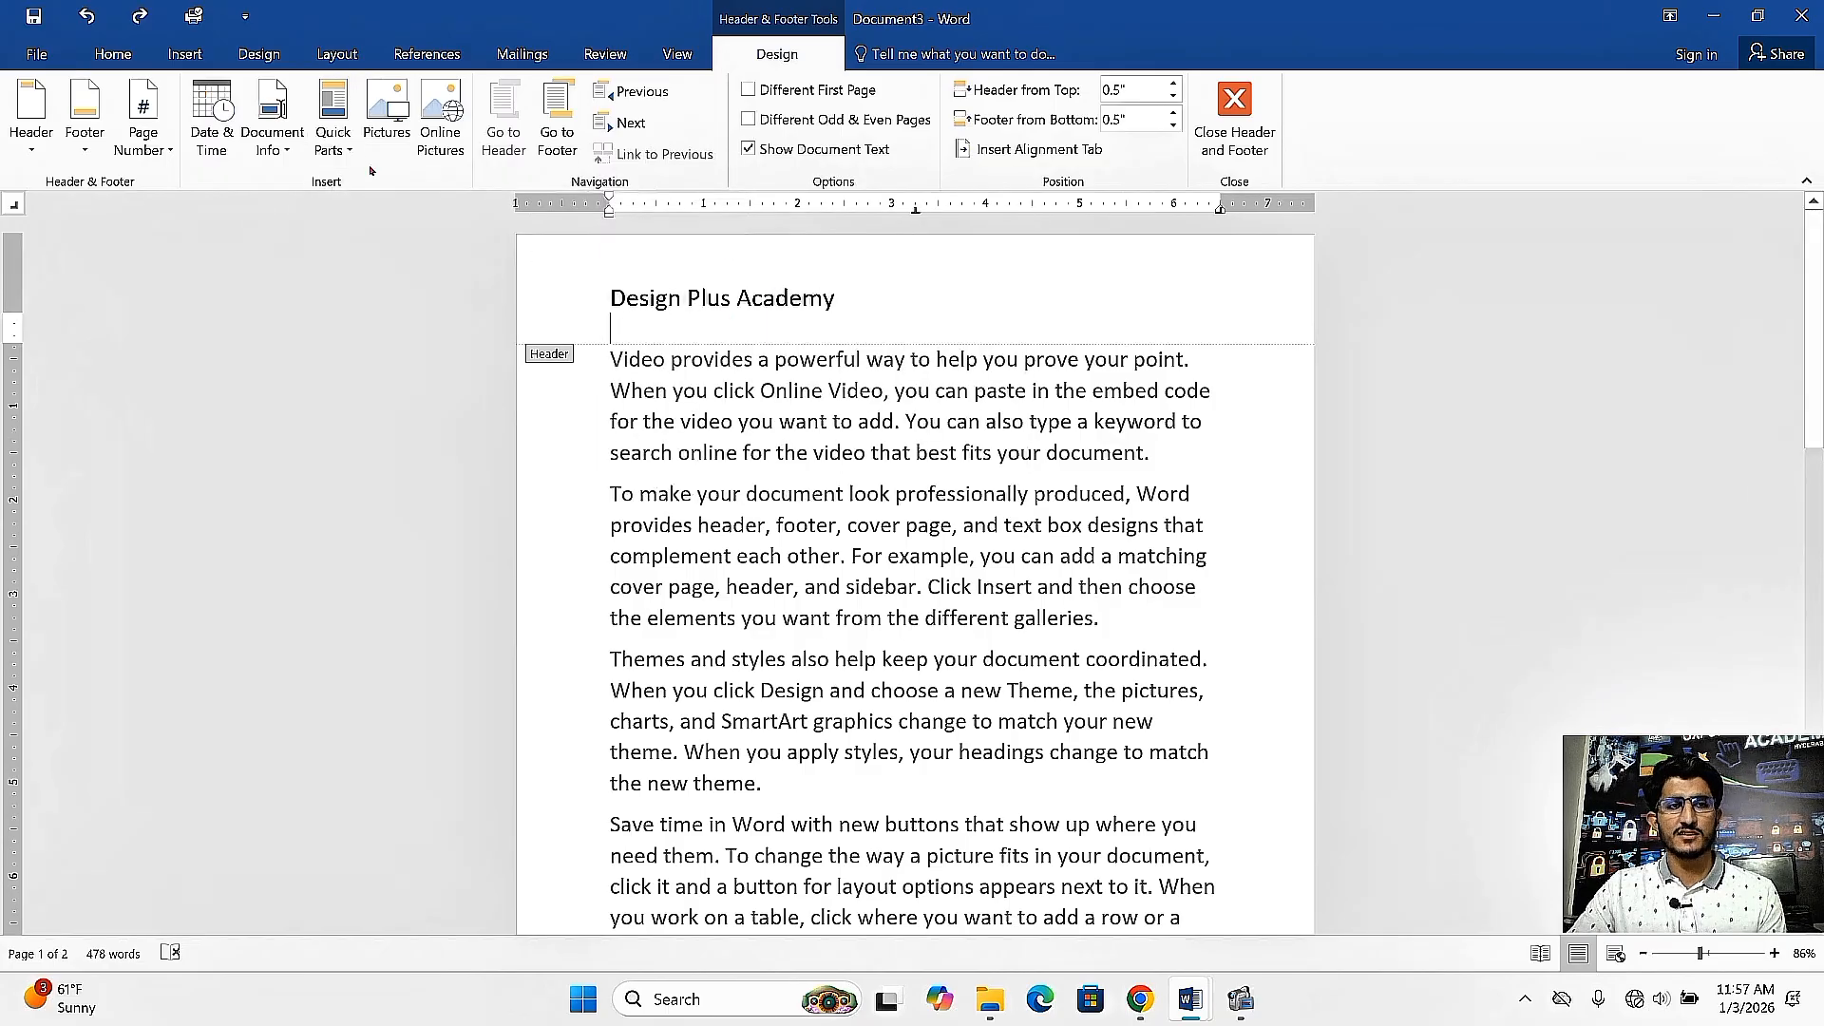
Look through the field names offered for the header and cancel without inserting one.
left_click(334, 138)
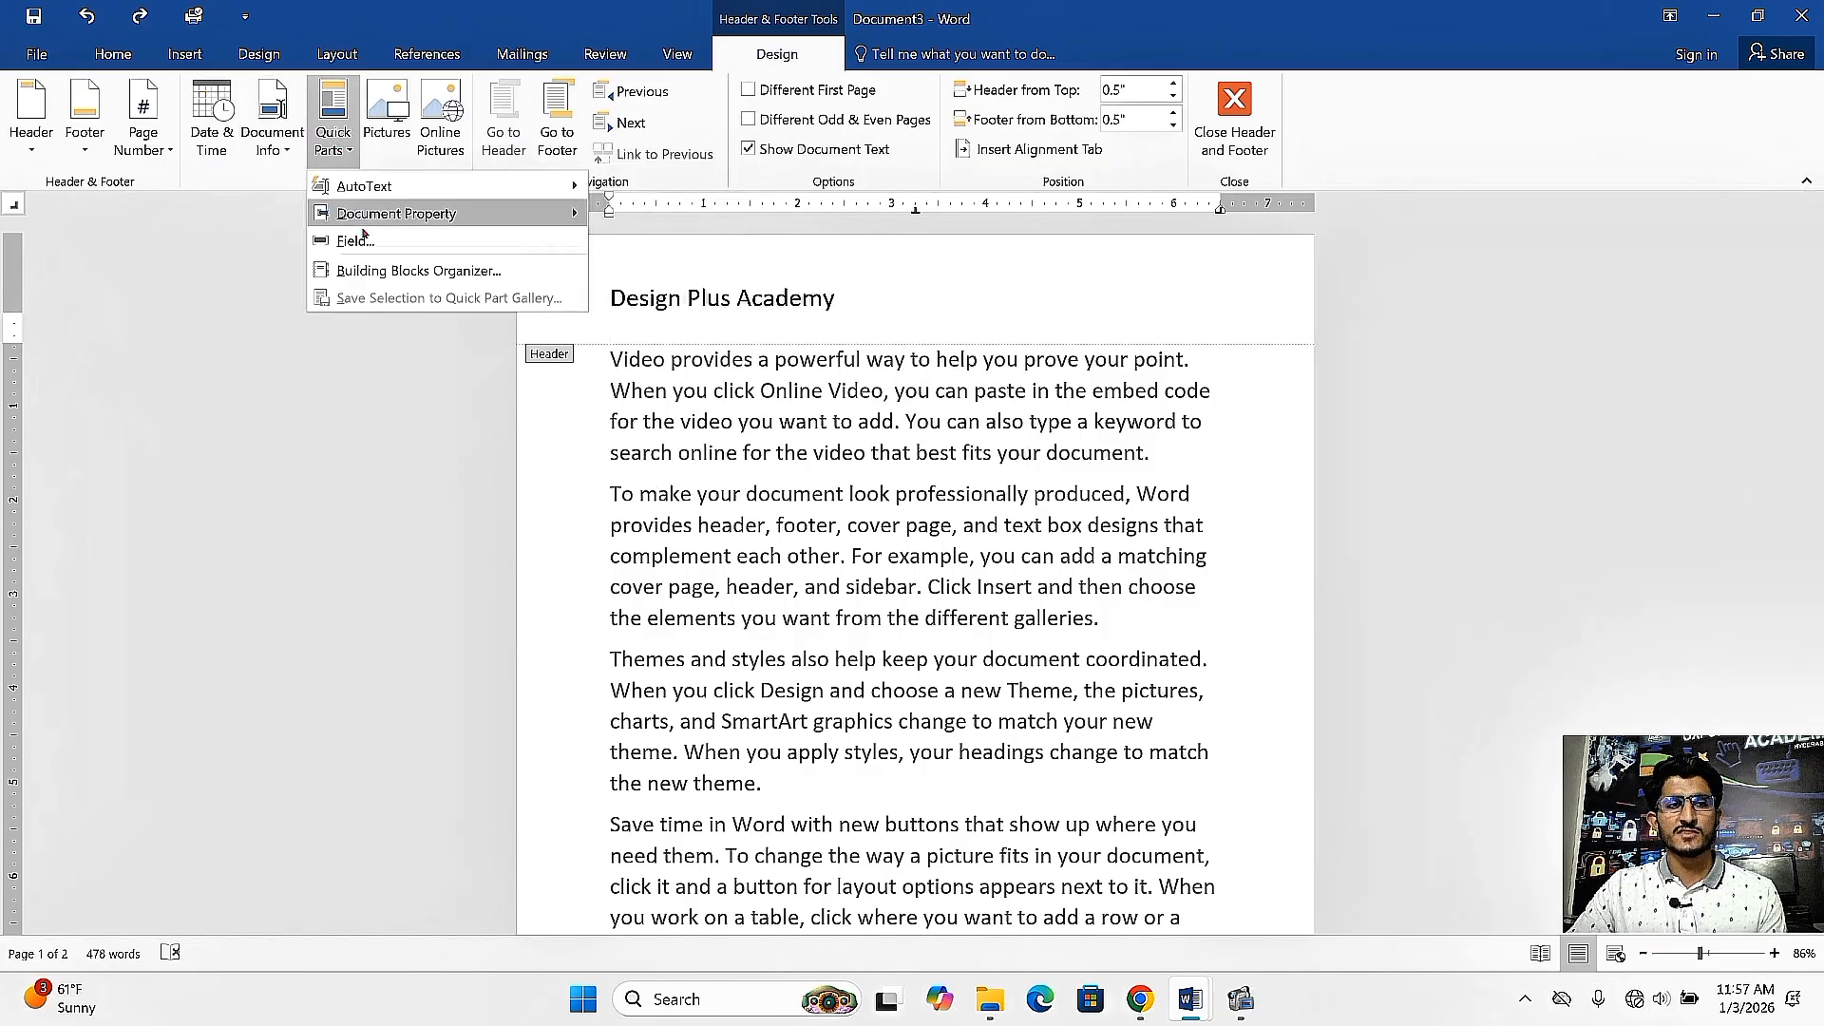
left_click(371, 245)
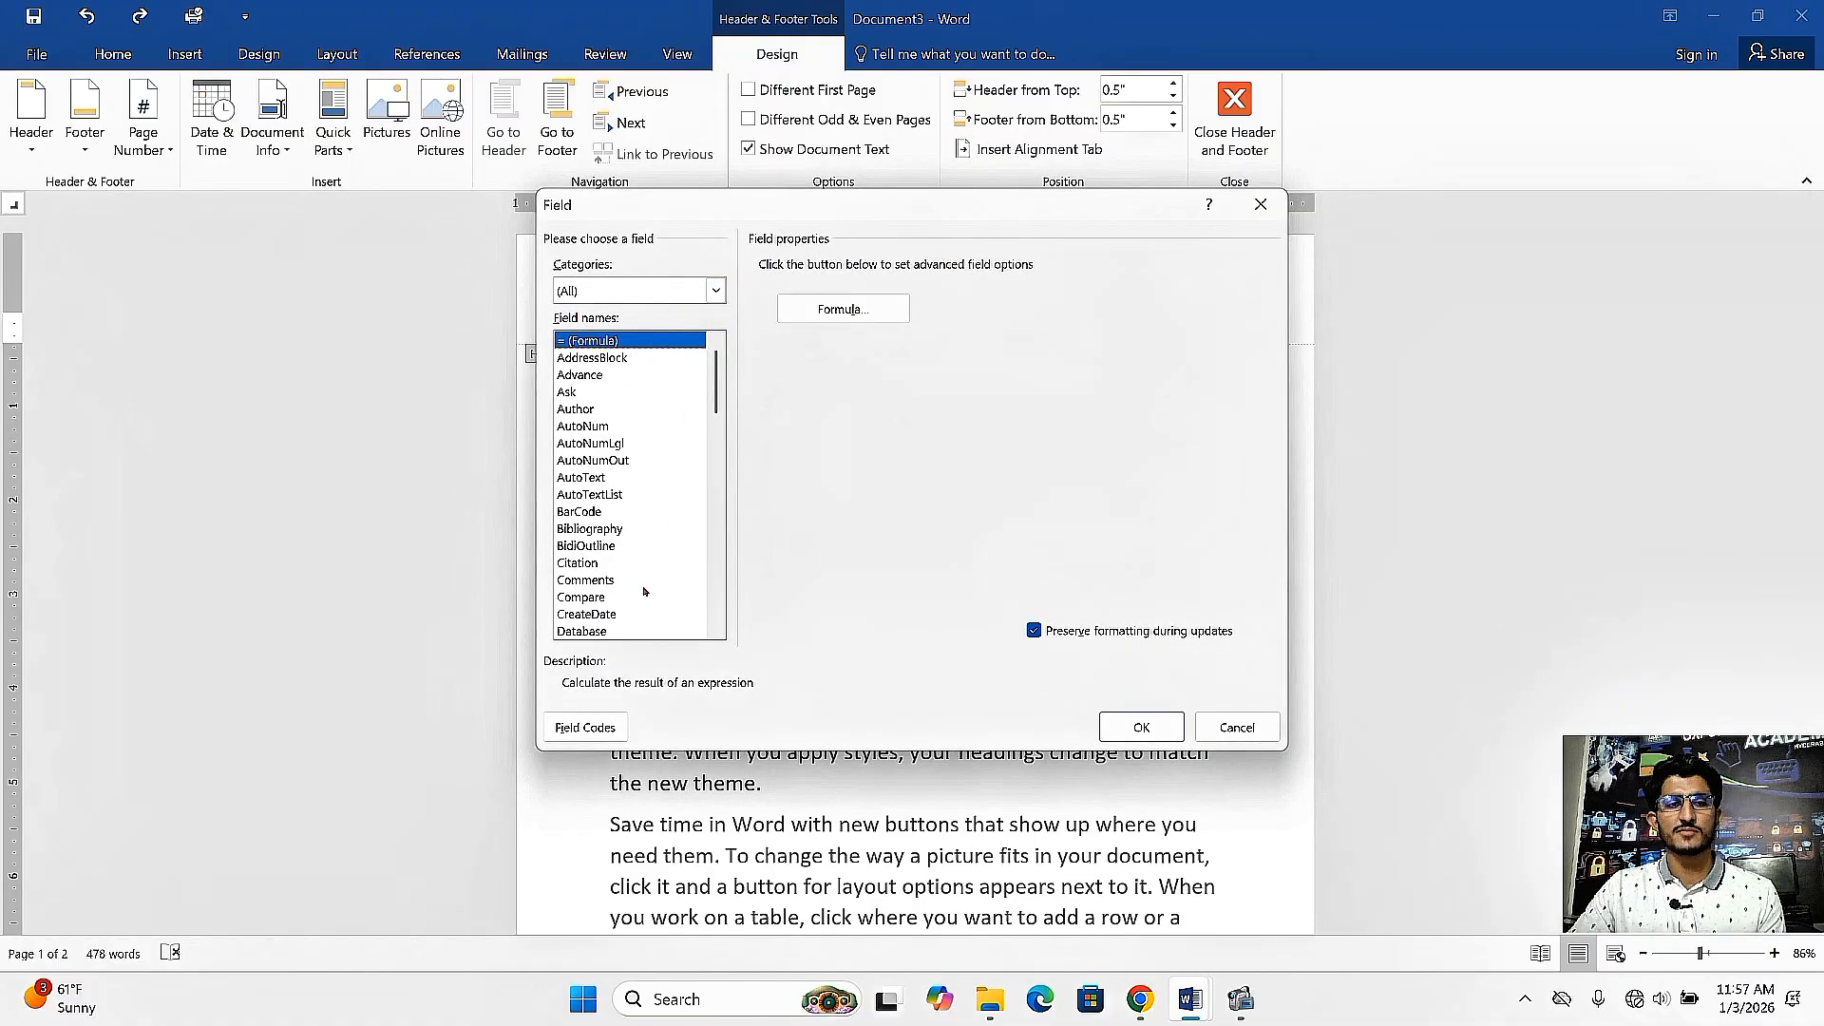
left_click(1230, 728)
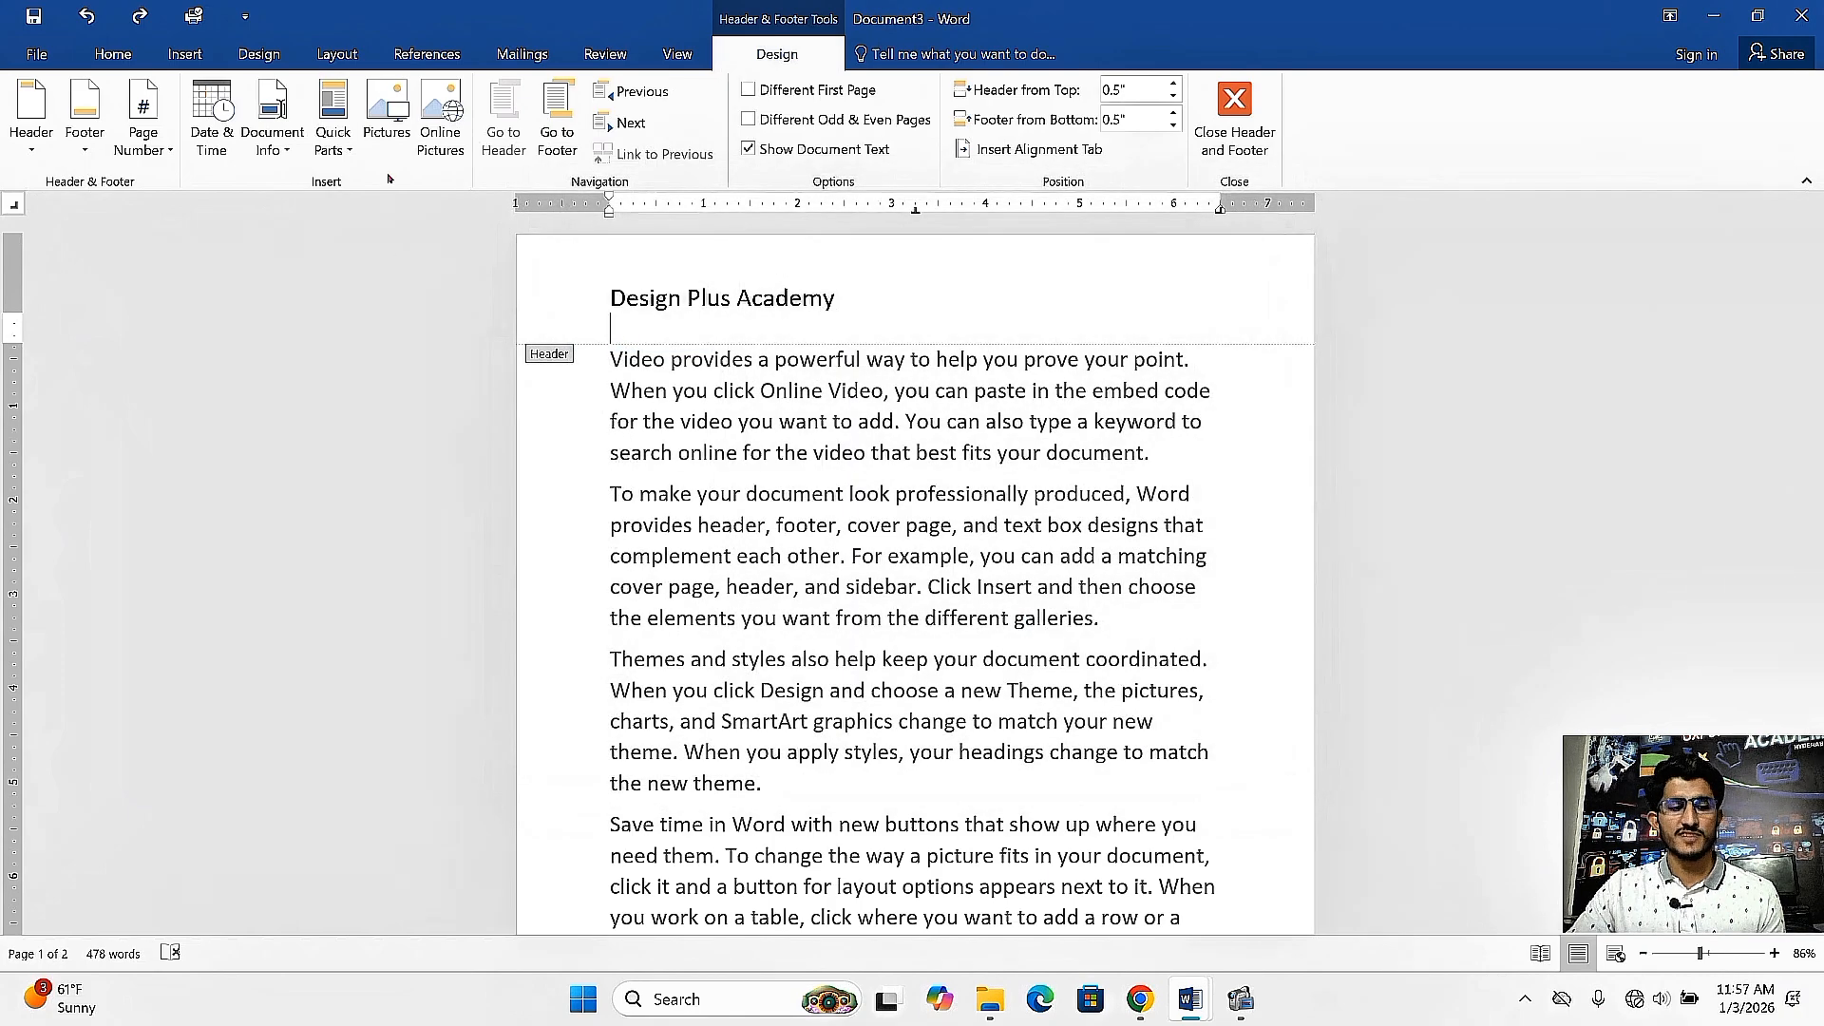
Insert the picture HD-wallpaper-salman-khan-tiger from the Downloads folder into the header.
key("ctrl+a")
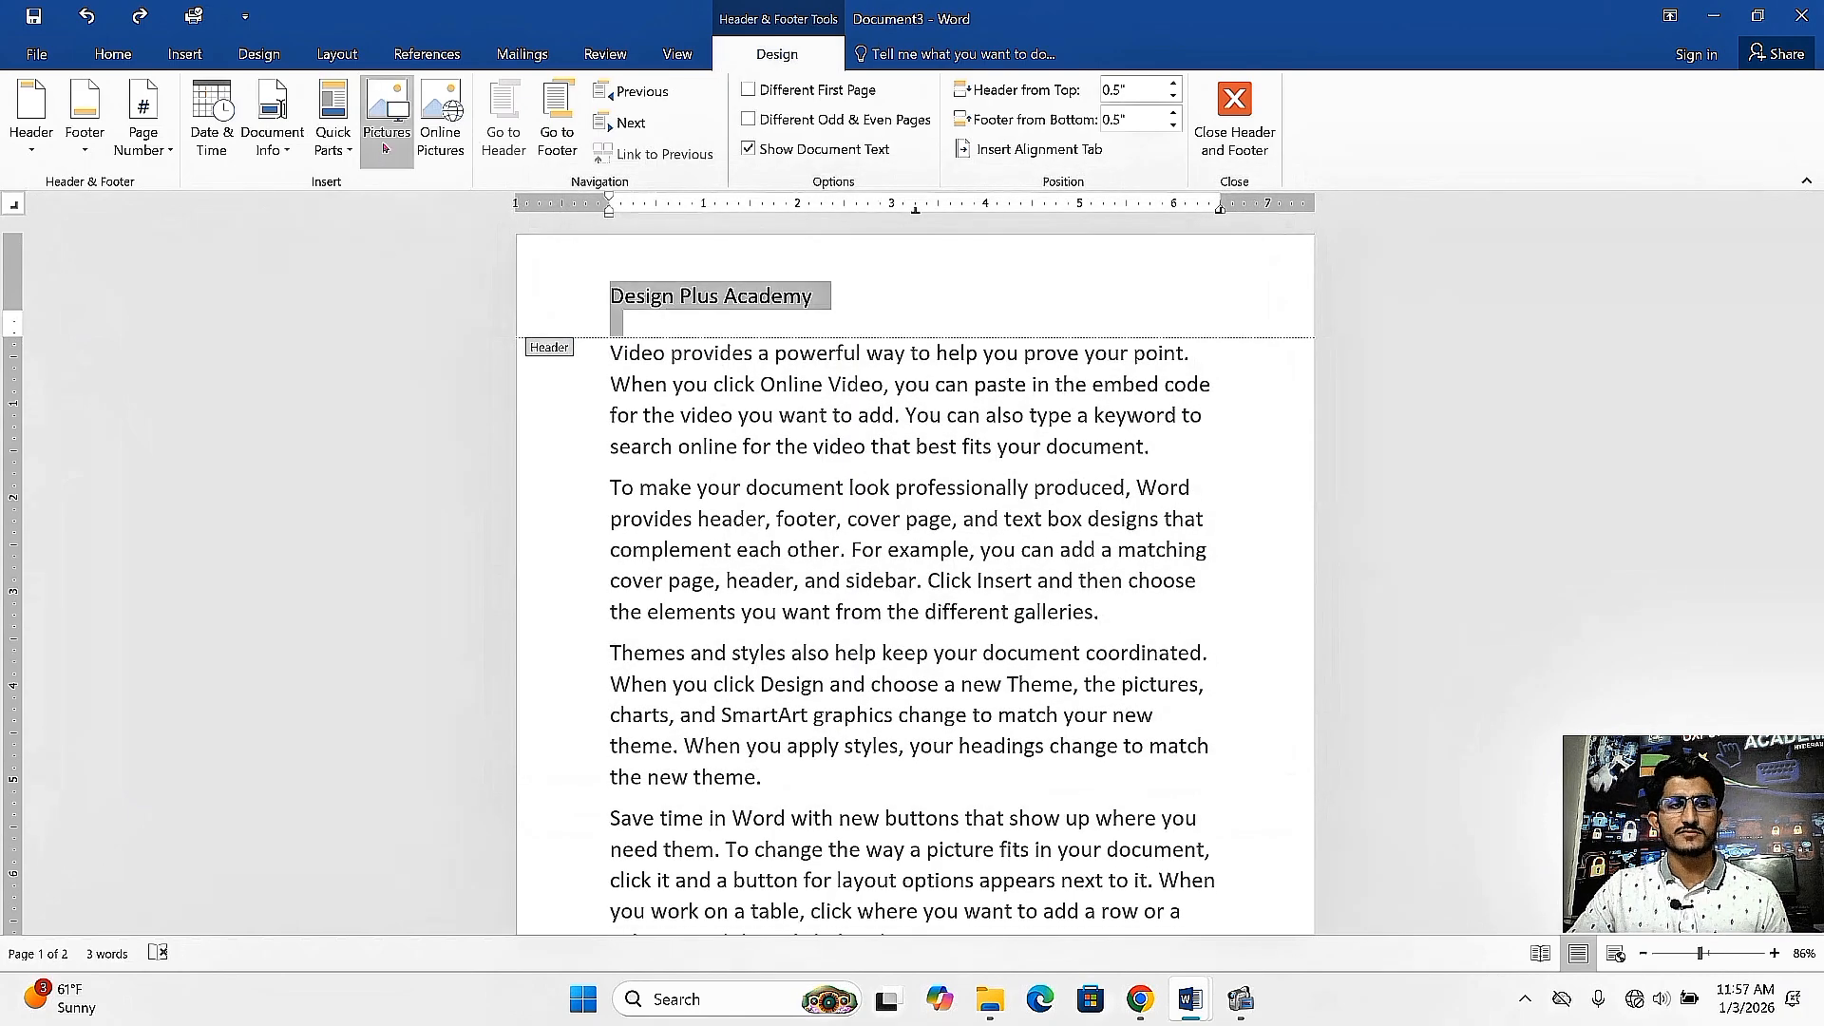
left_click(388, 131)
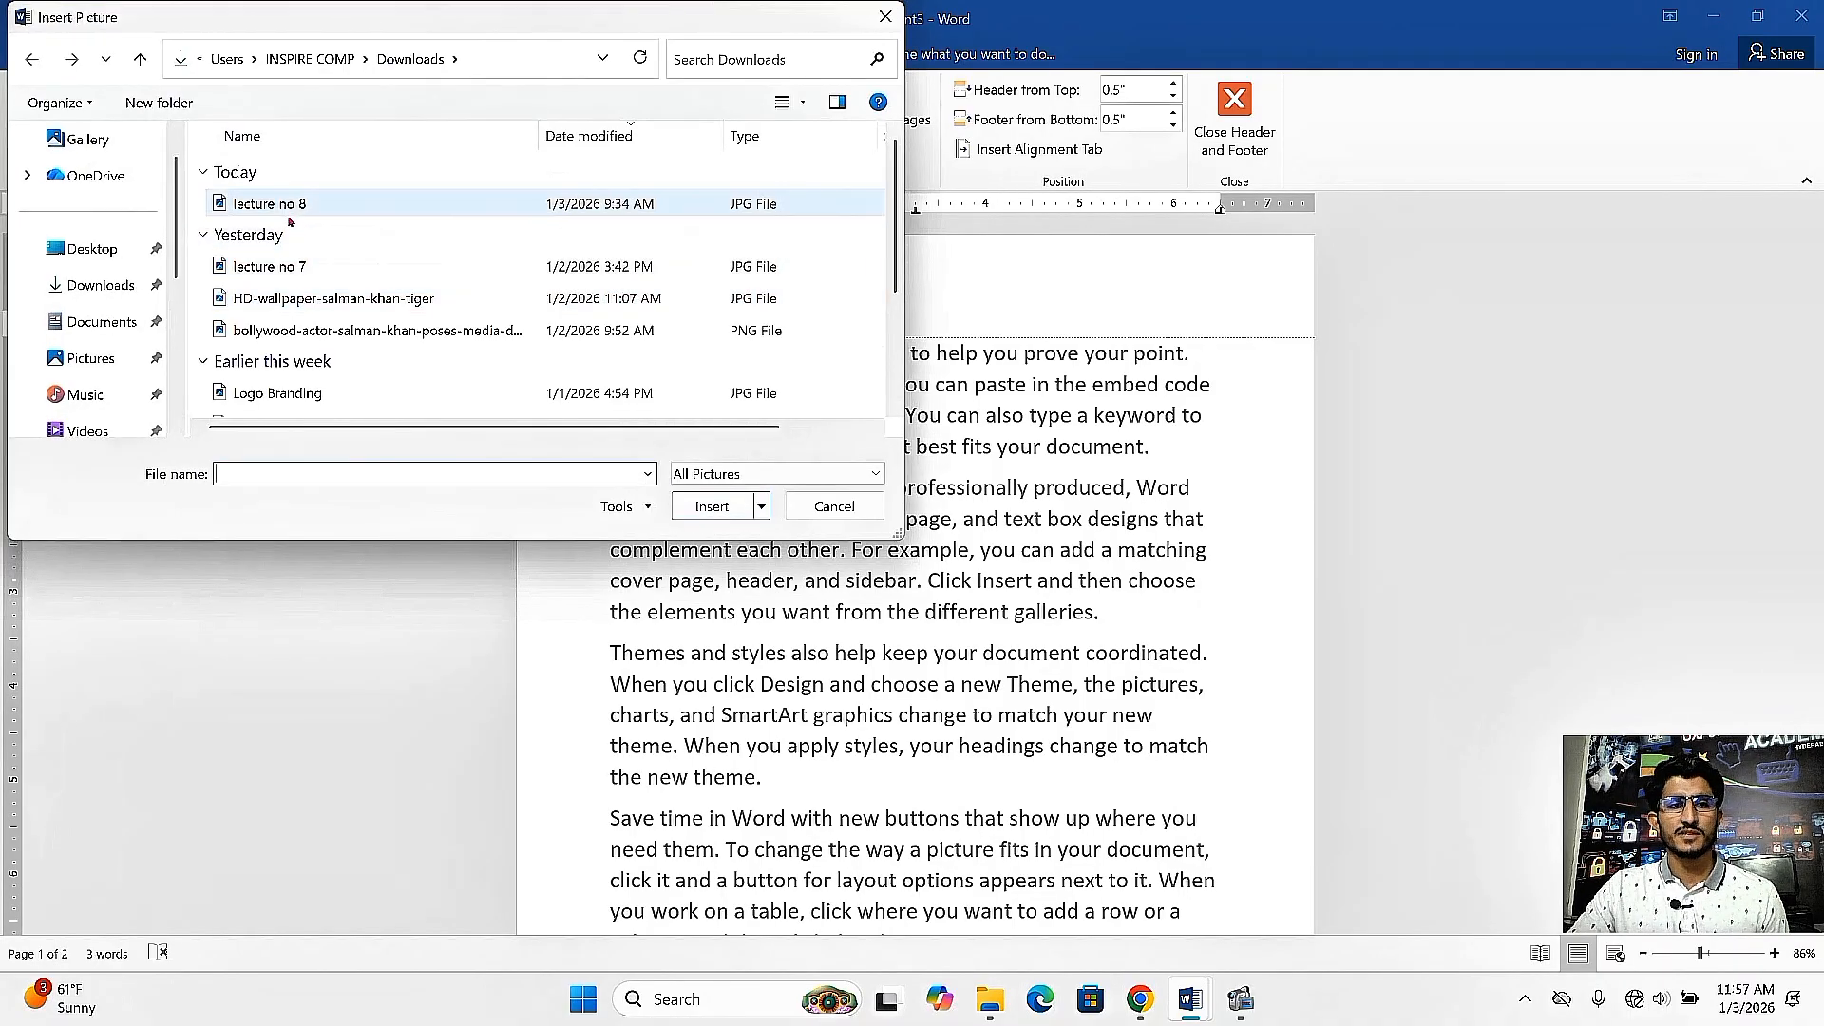
left_click(93, 285)
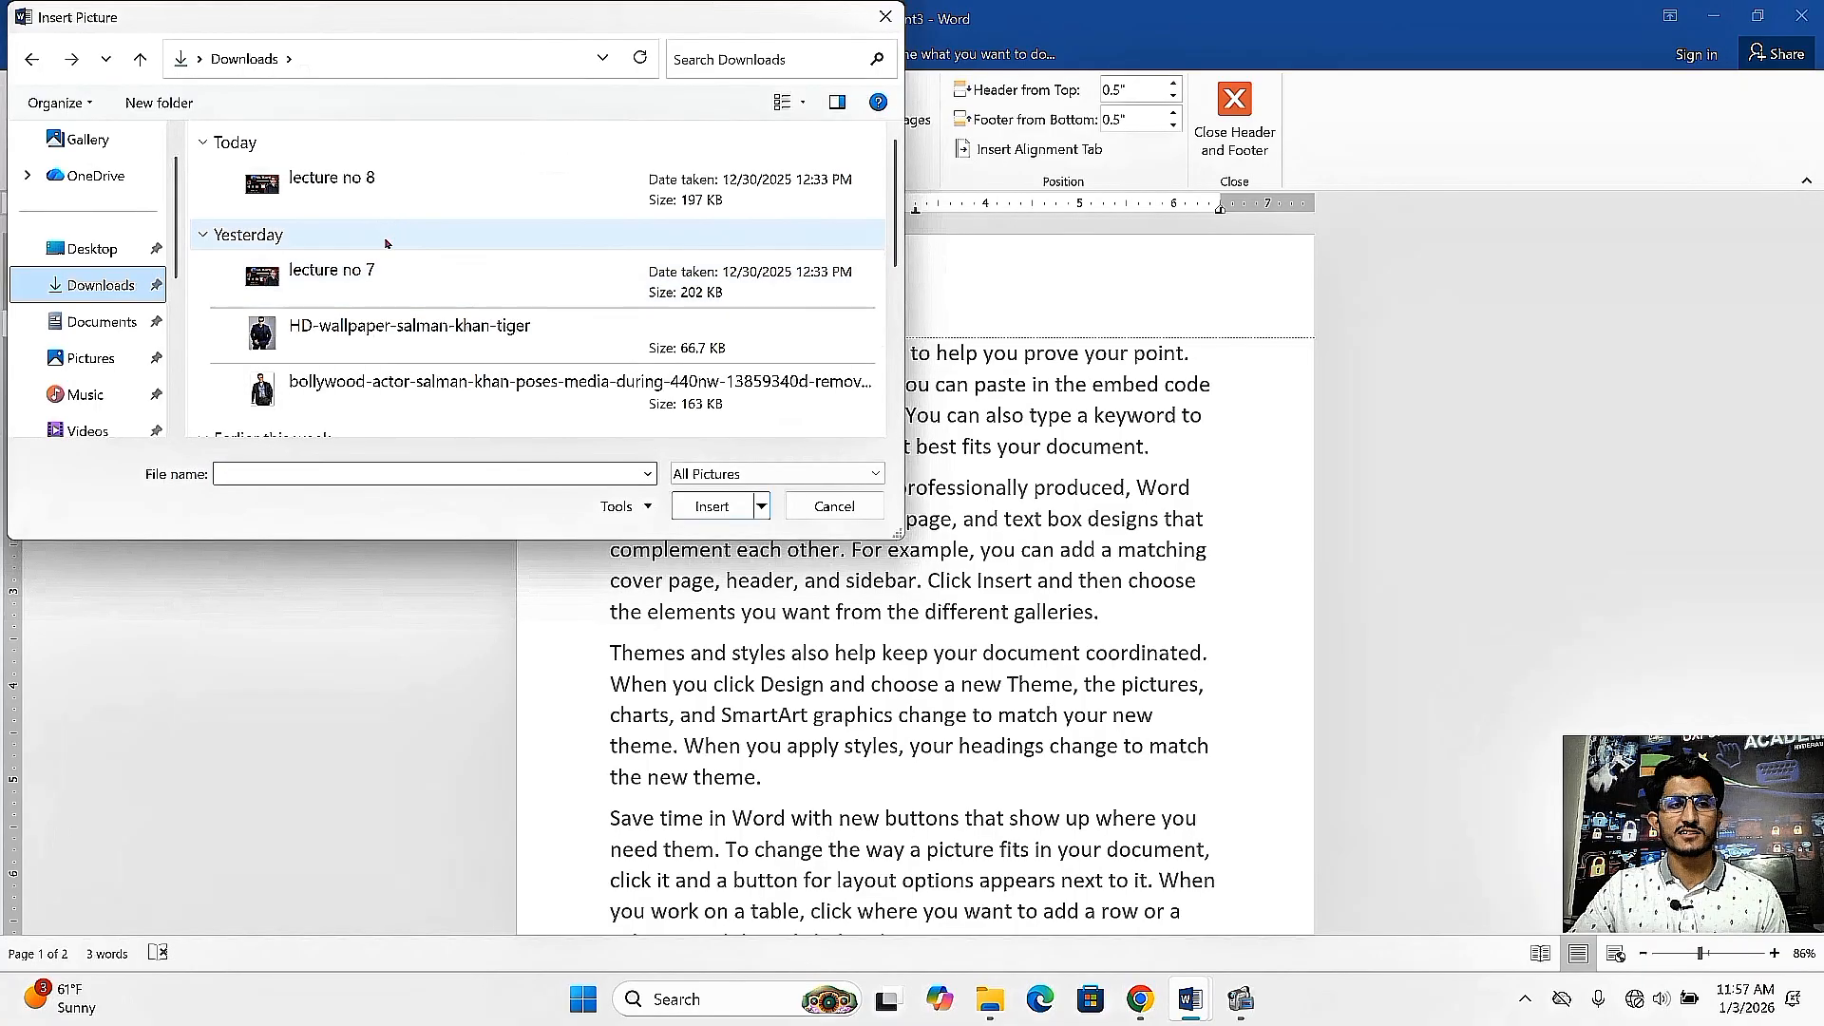
double_click(388, 352)
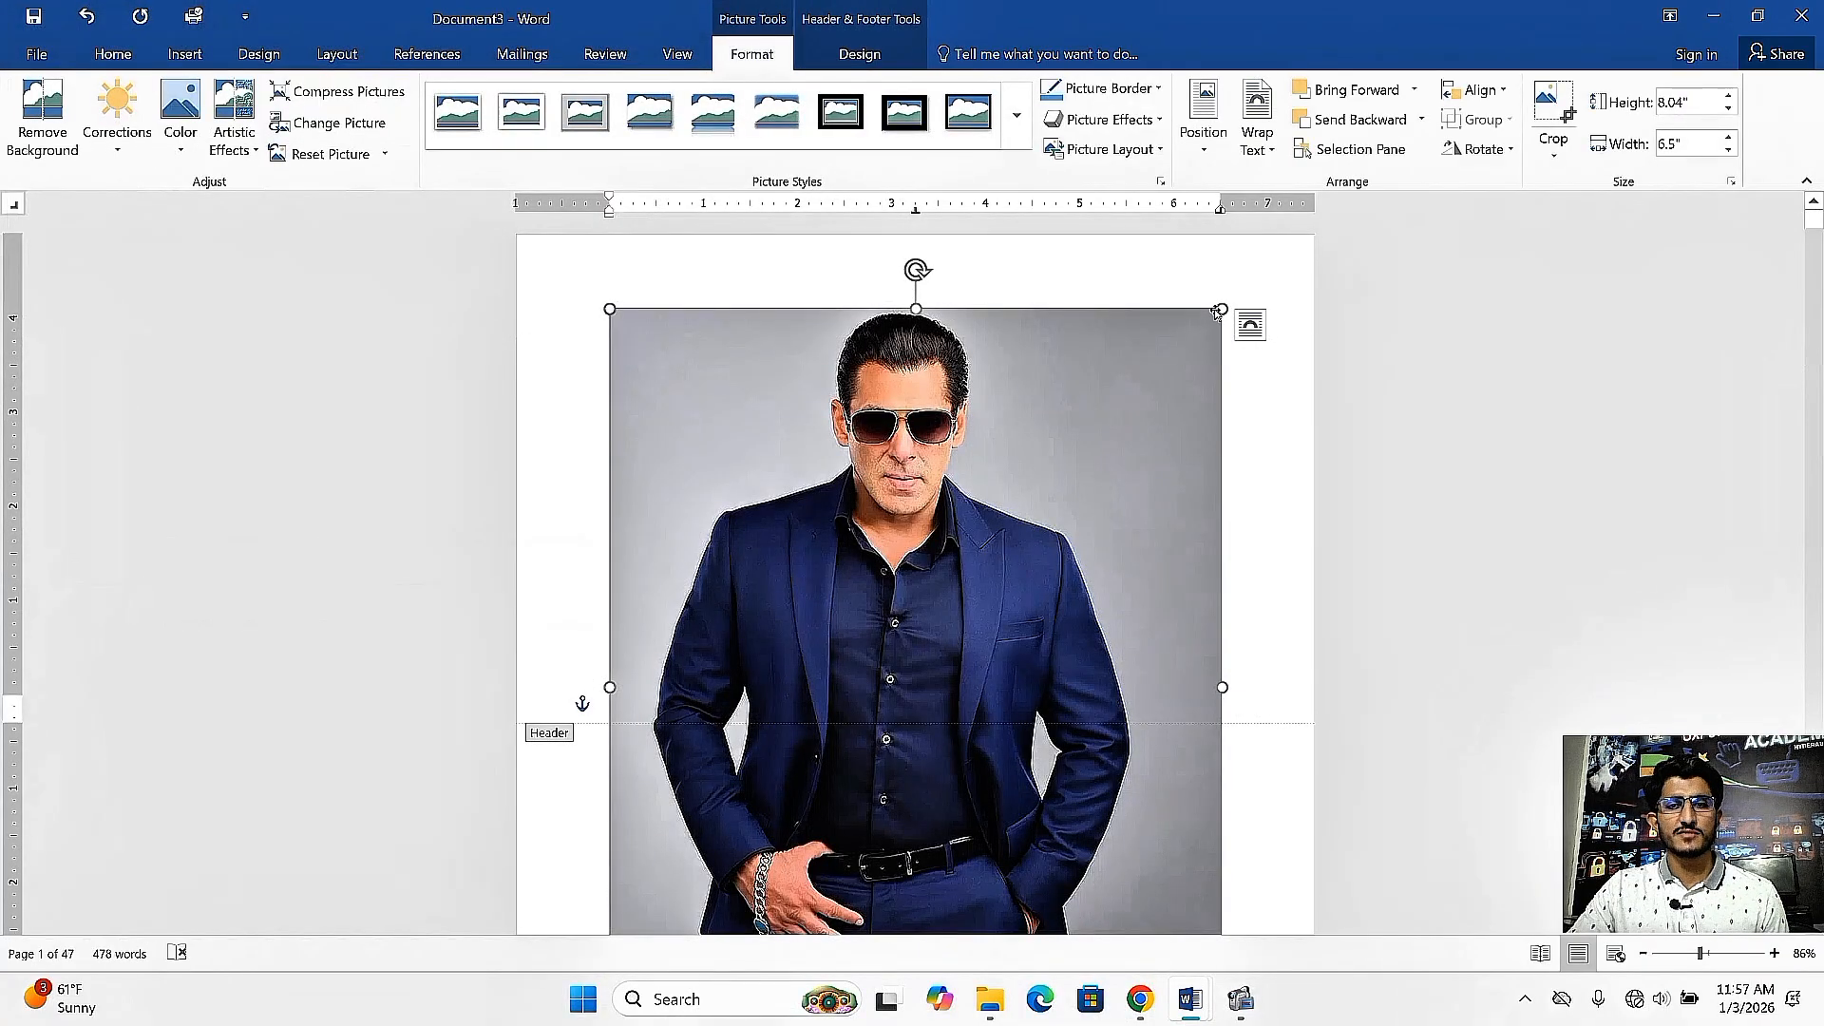
Shrink the portrait picture to about 1.96" high by 1.58" wide, then delete it from the header.
scroll(1197, 846, "down", 3)
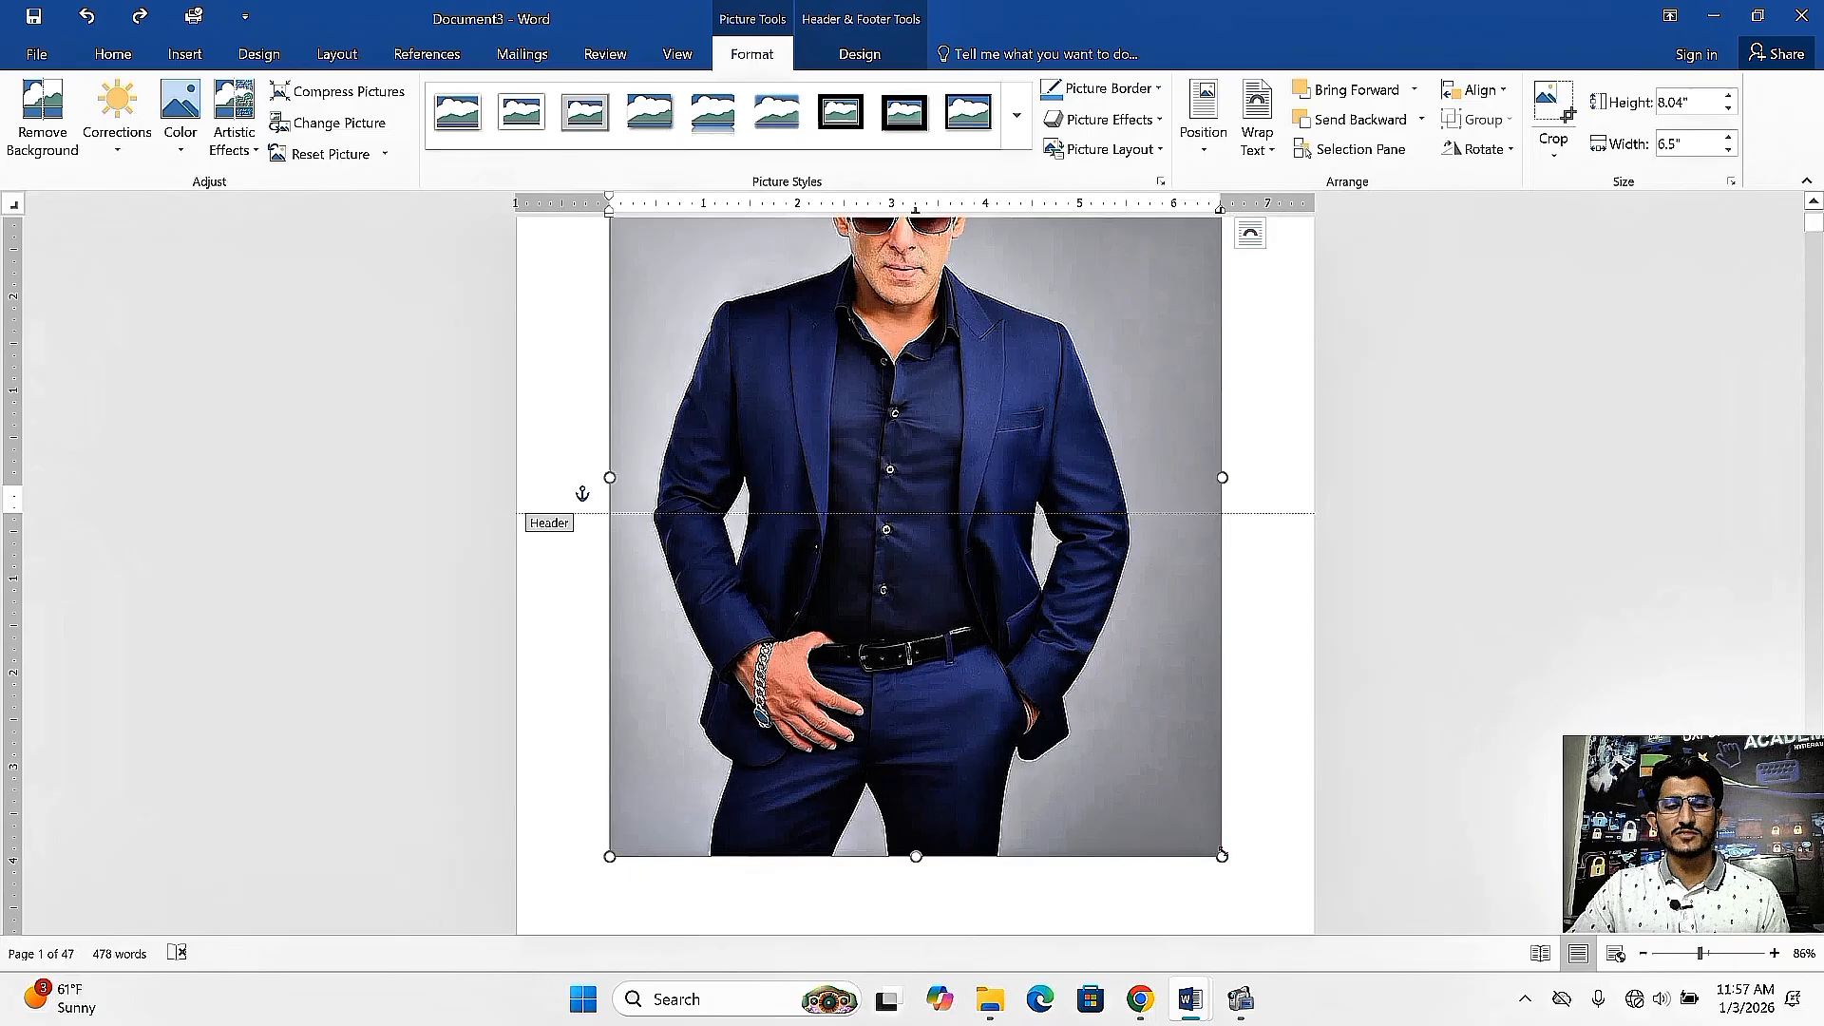
left_click_drag(1222, 855, 886, 564)
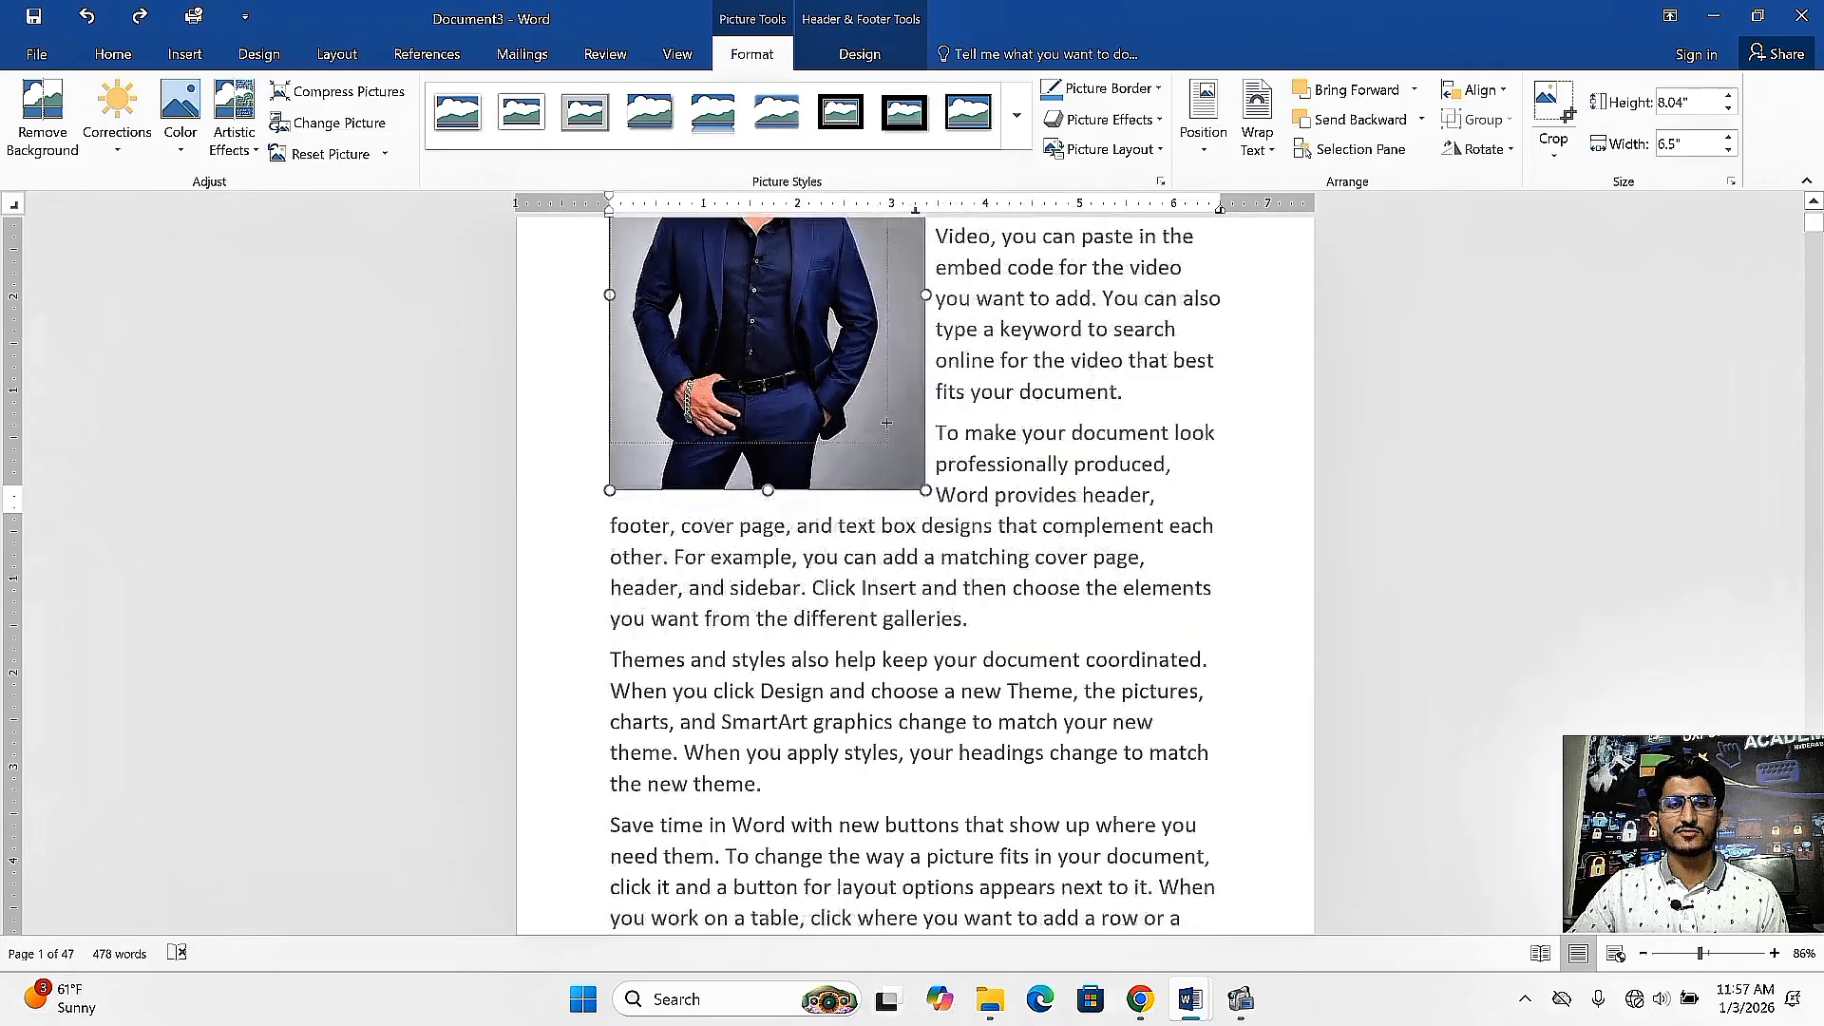
scroll(865, 617, "up", 1)
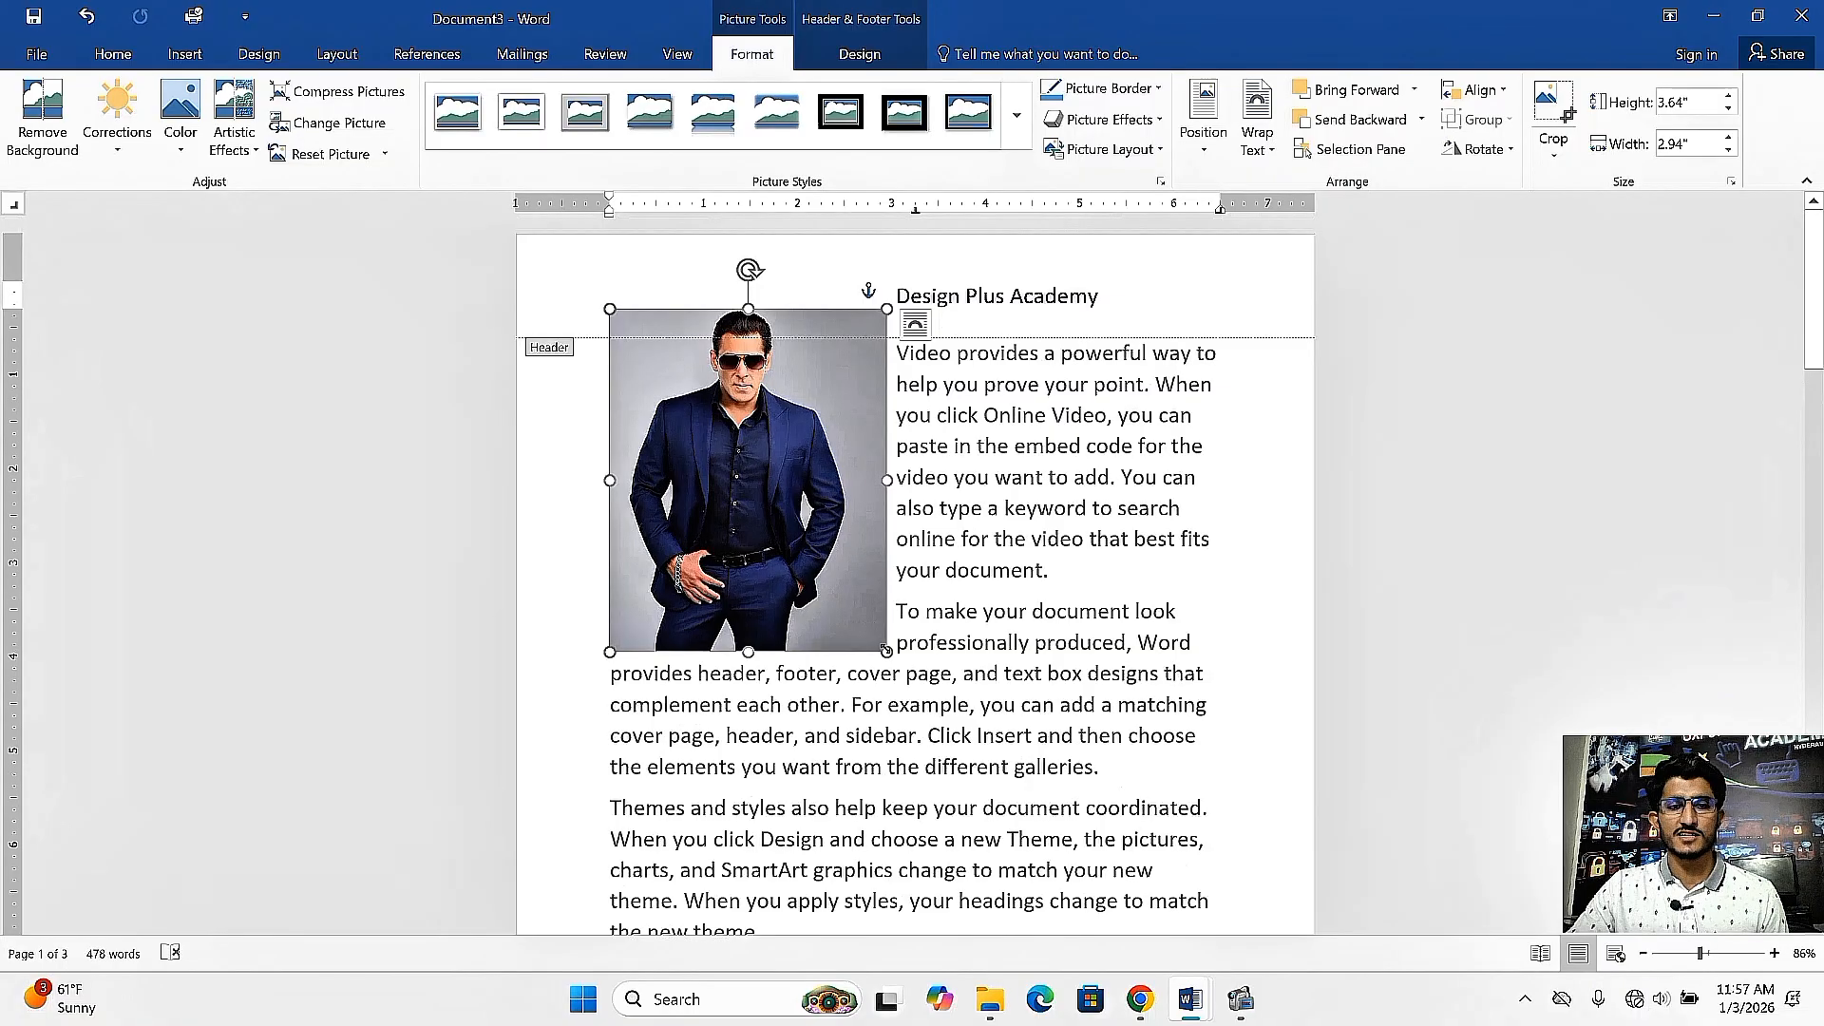
left_click_drag(885, 649, 759, 494)
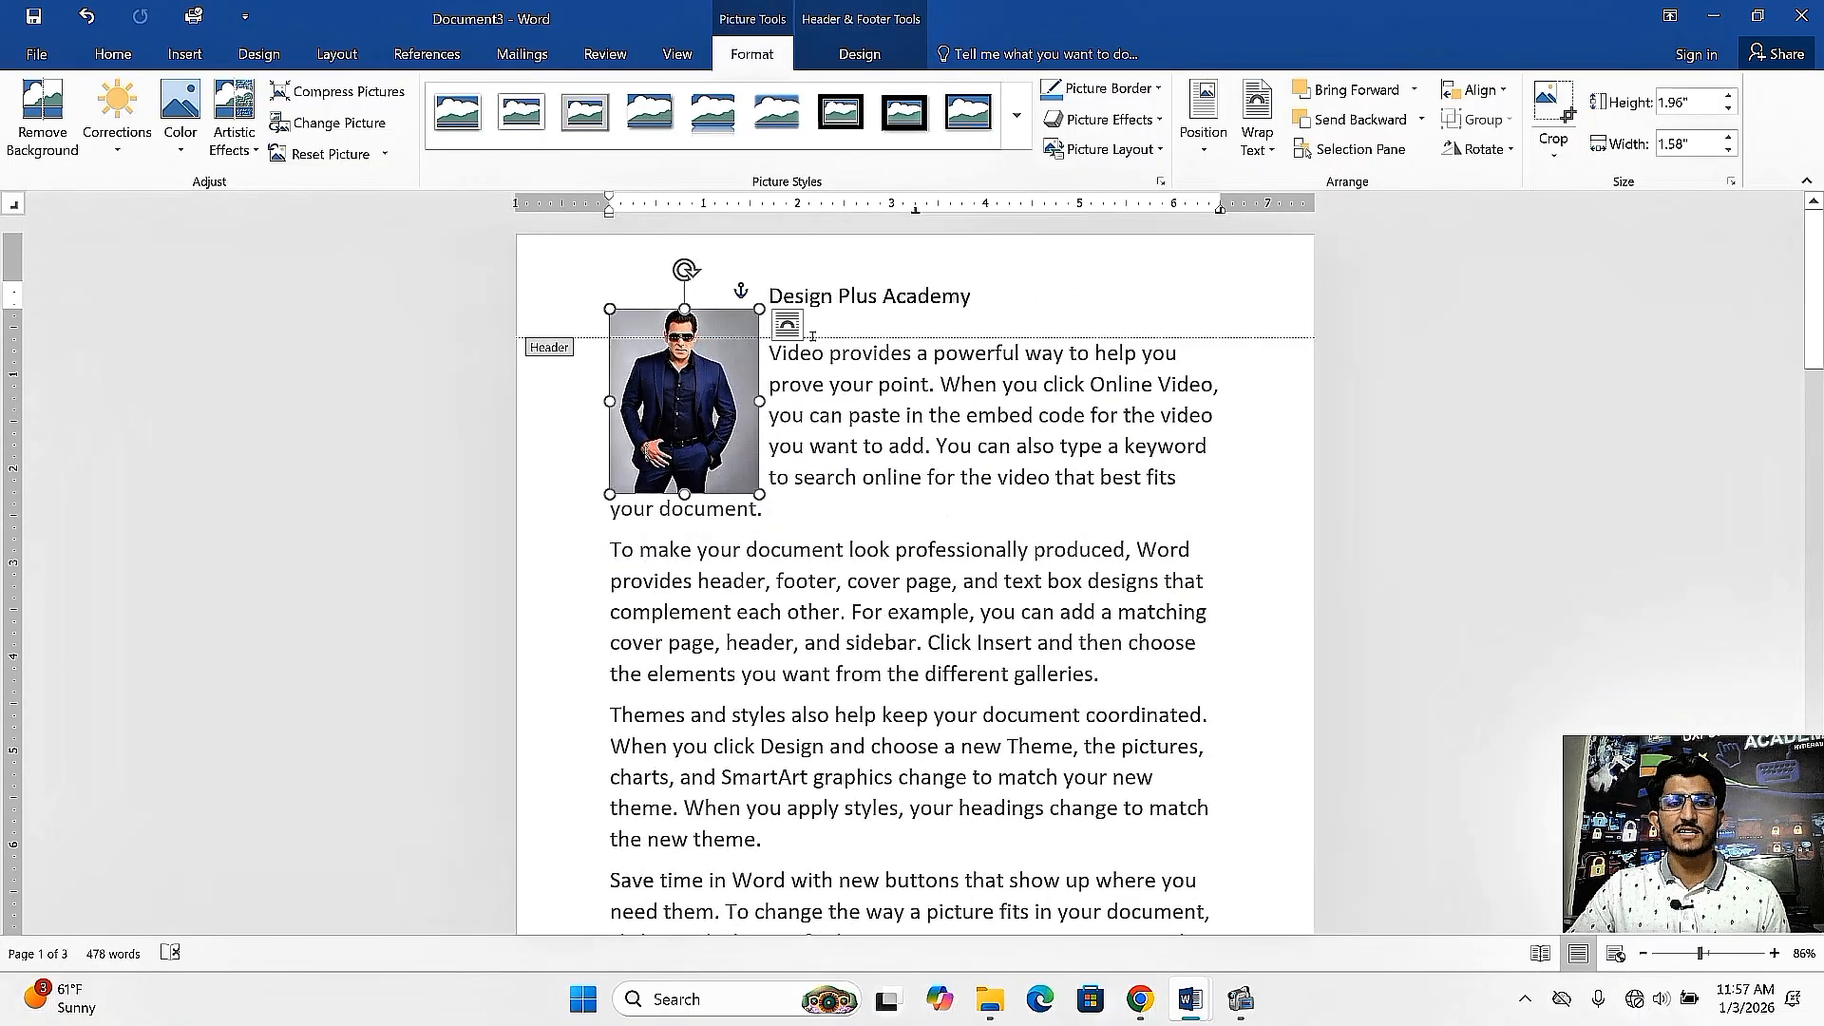
left_click_drag(705, 420, 684, 361)
key("Delete")
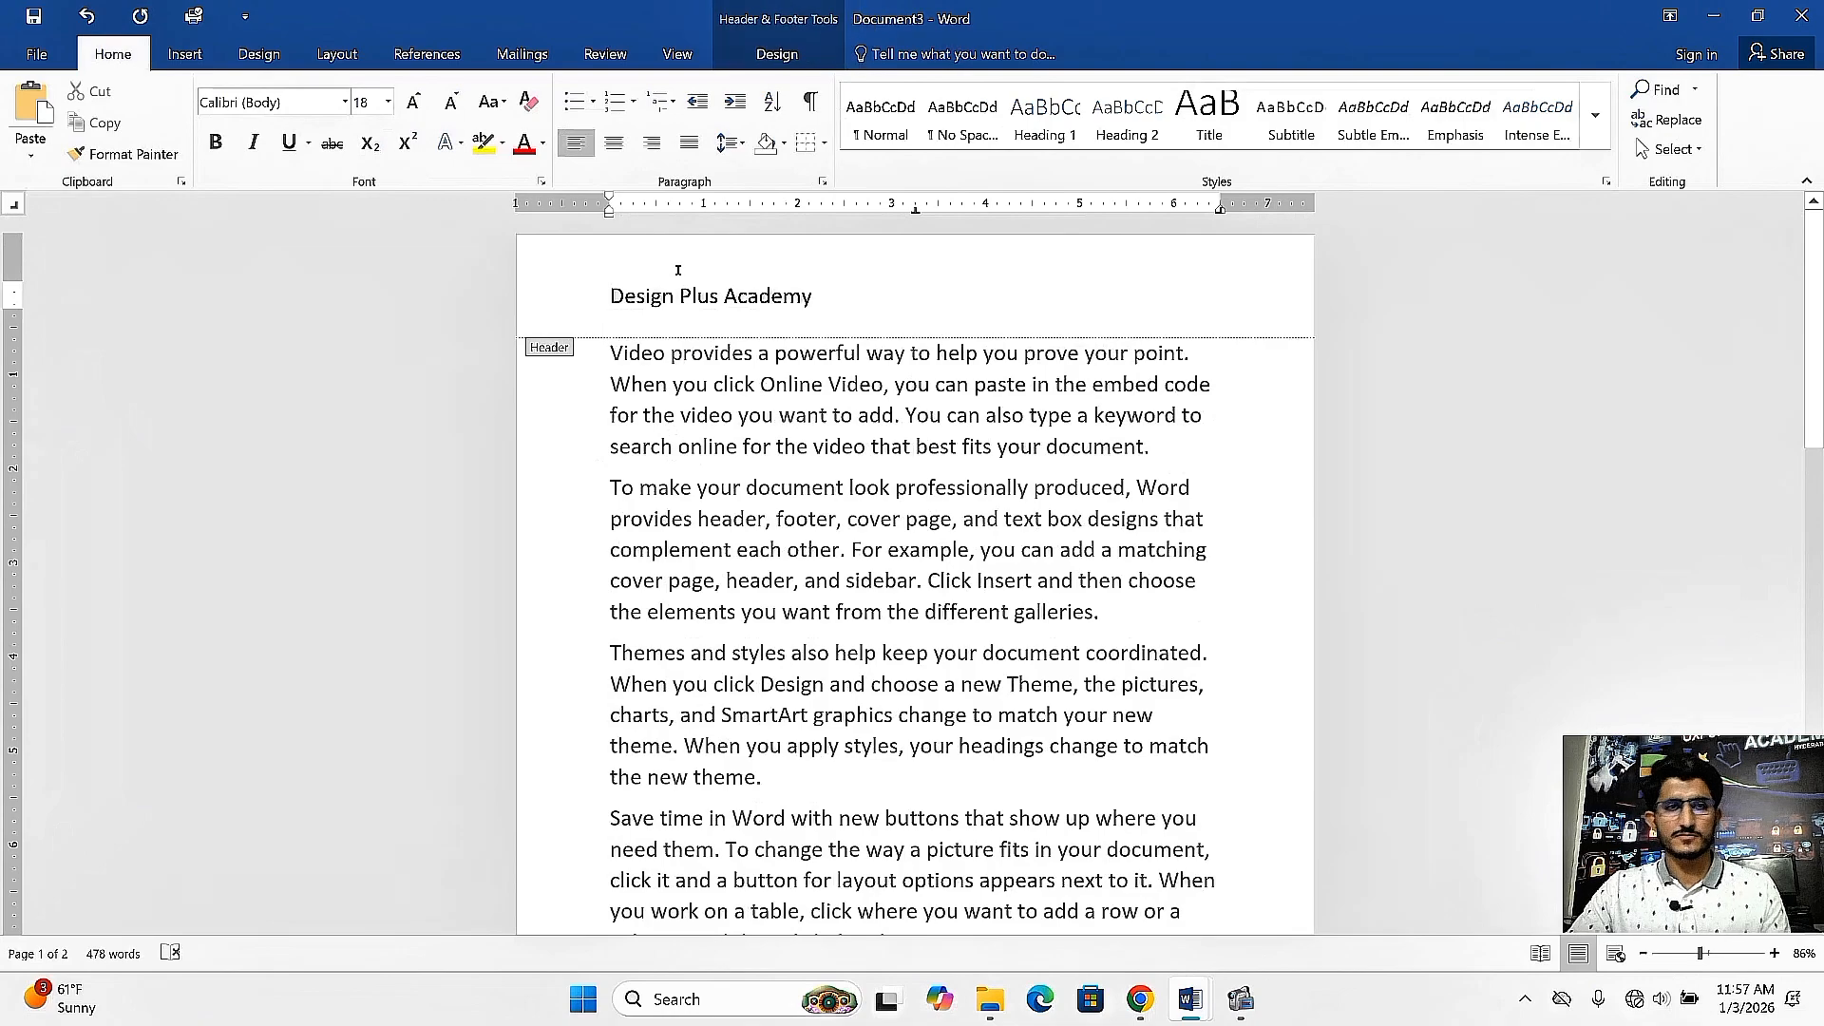
Insert the logo picture "WhatsApp Image 2025-12-31 at 2.47.04 PM" from the Downloads folder into the header.
left_click(770, 52)
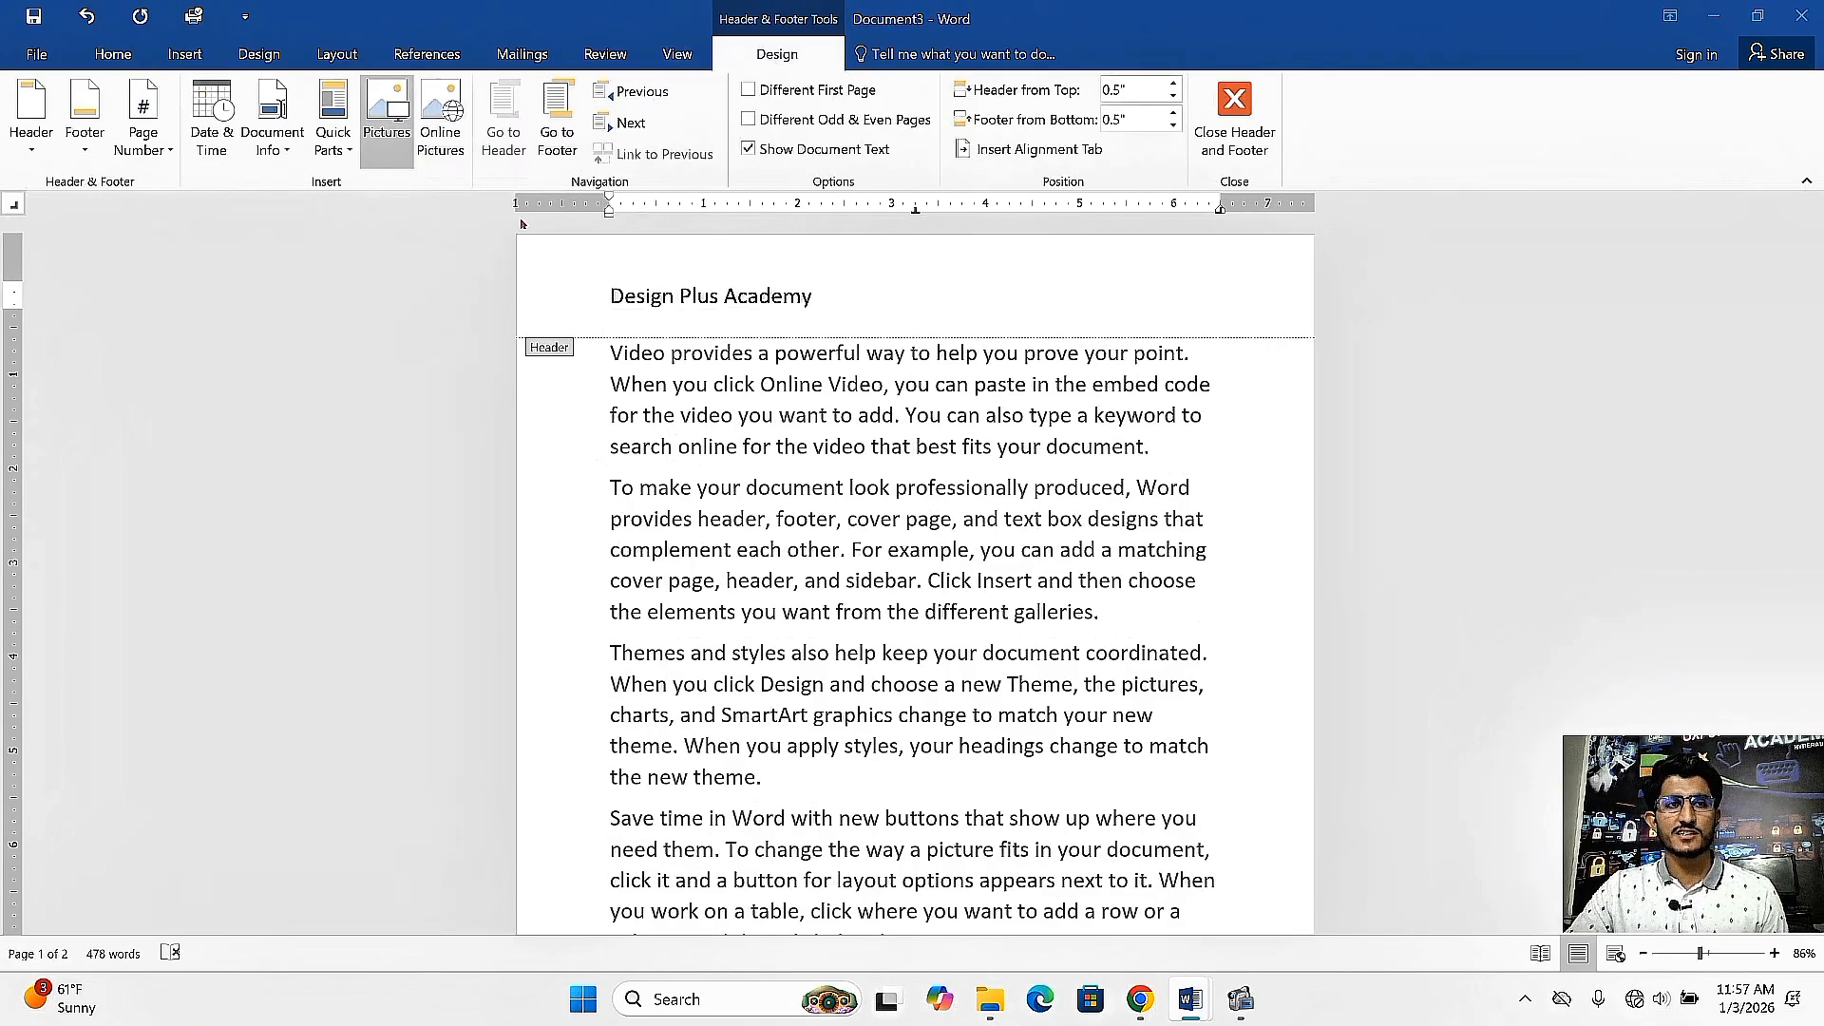
left_click(386, 115)
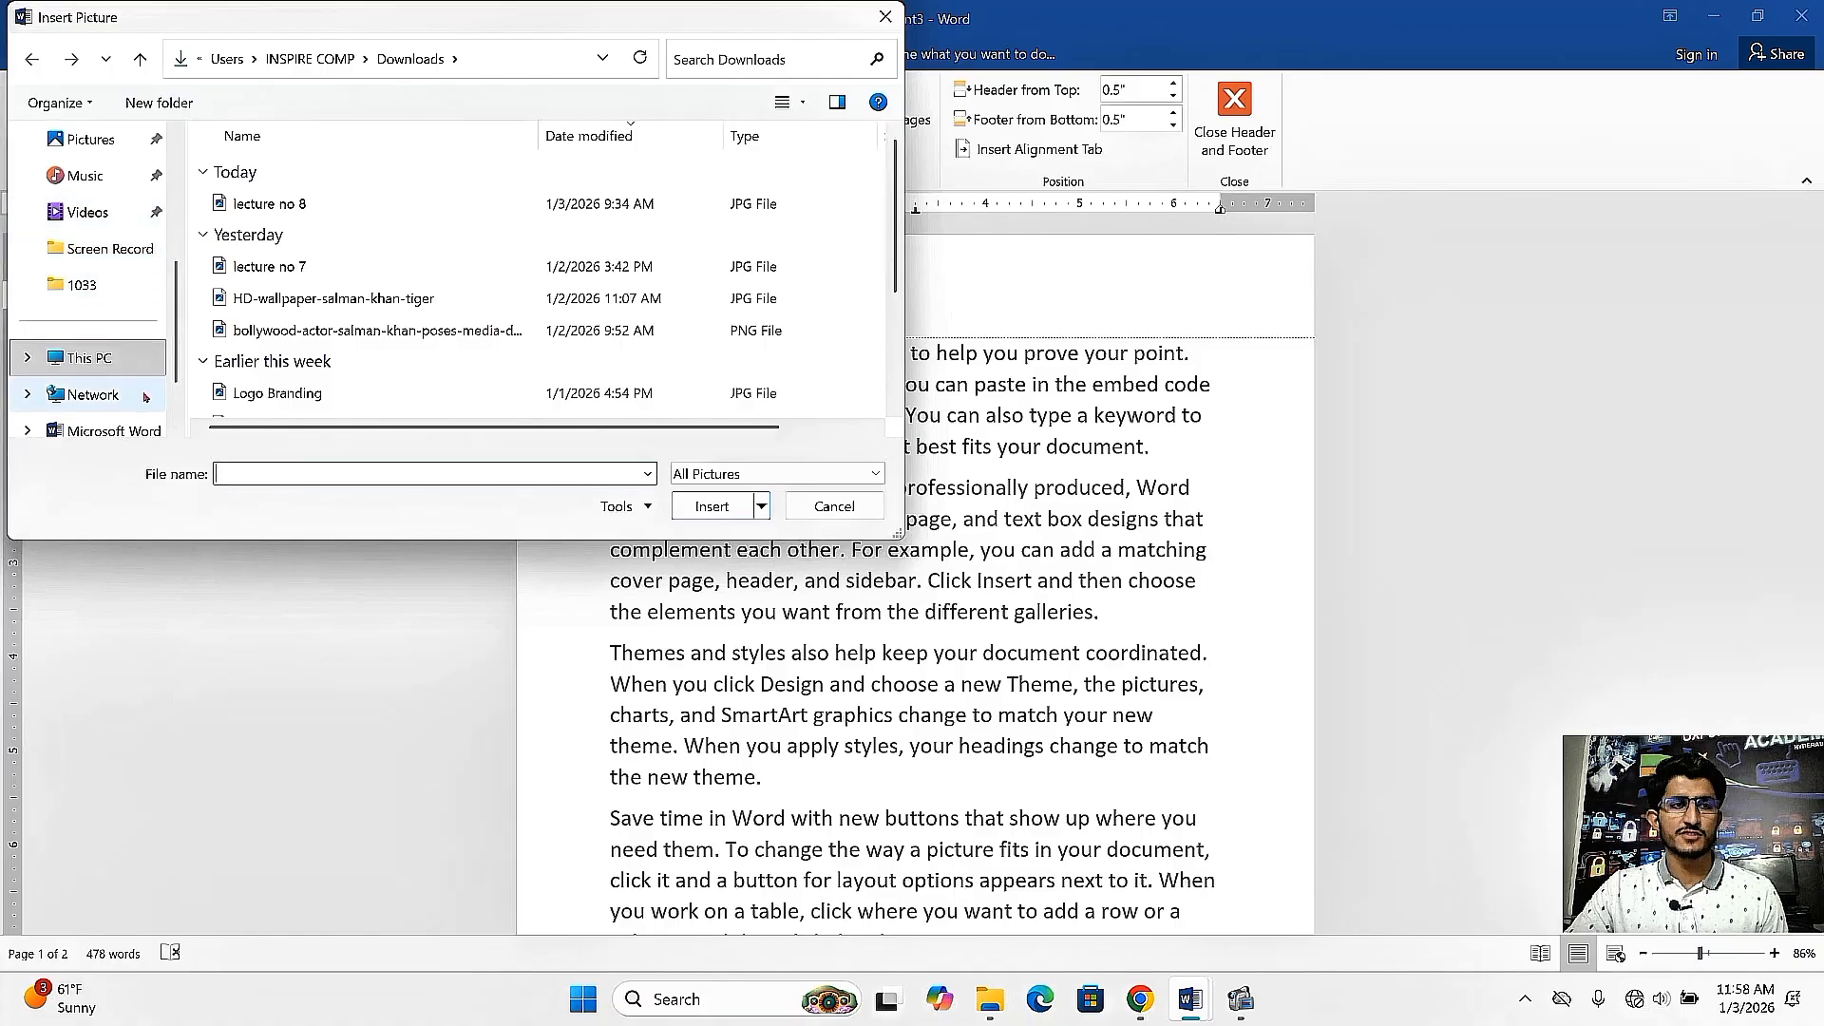
scroll(142, 380, "down", 2)
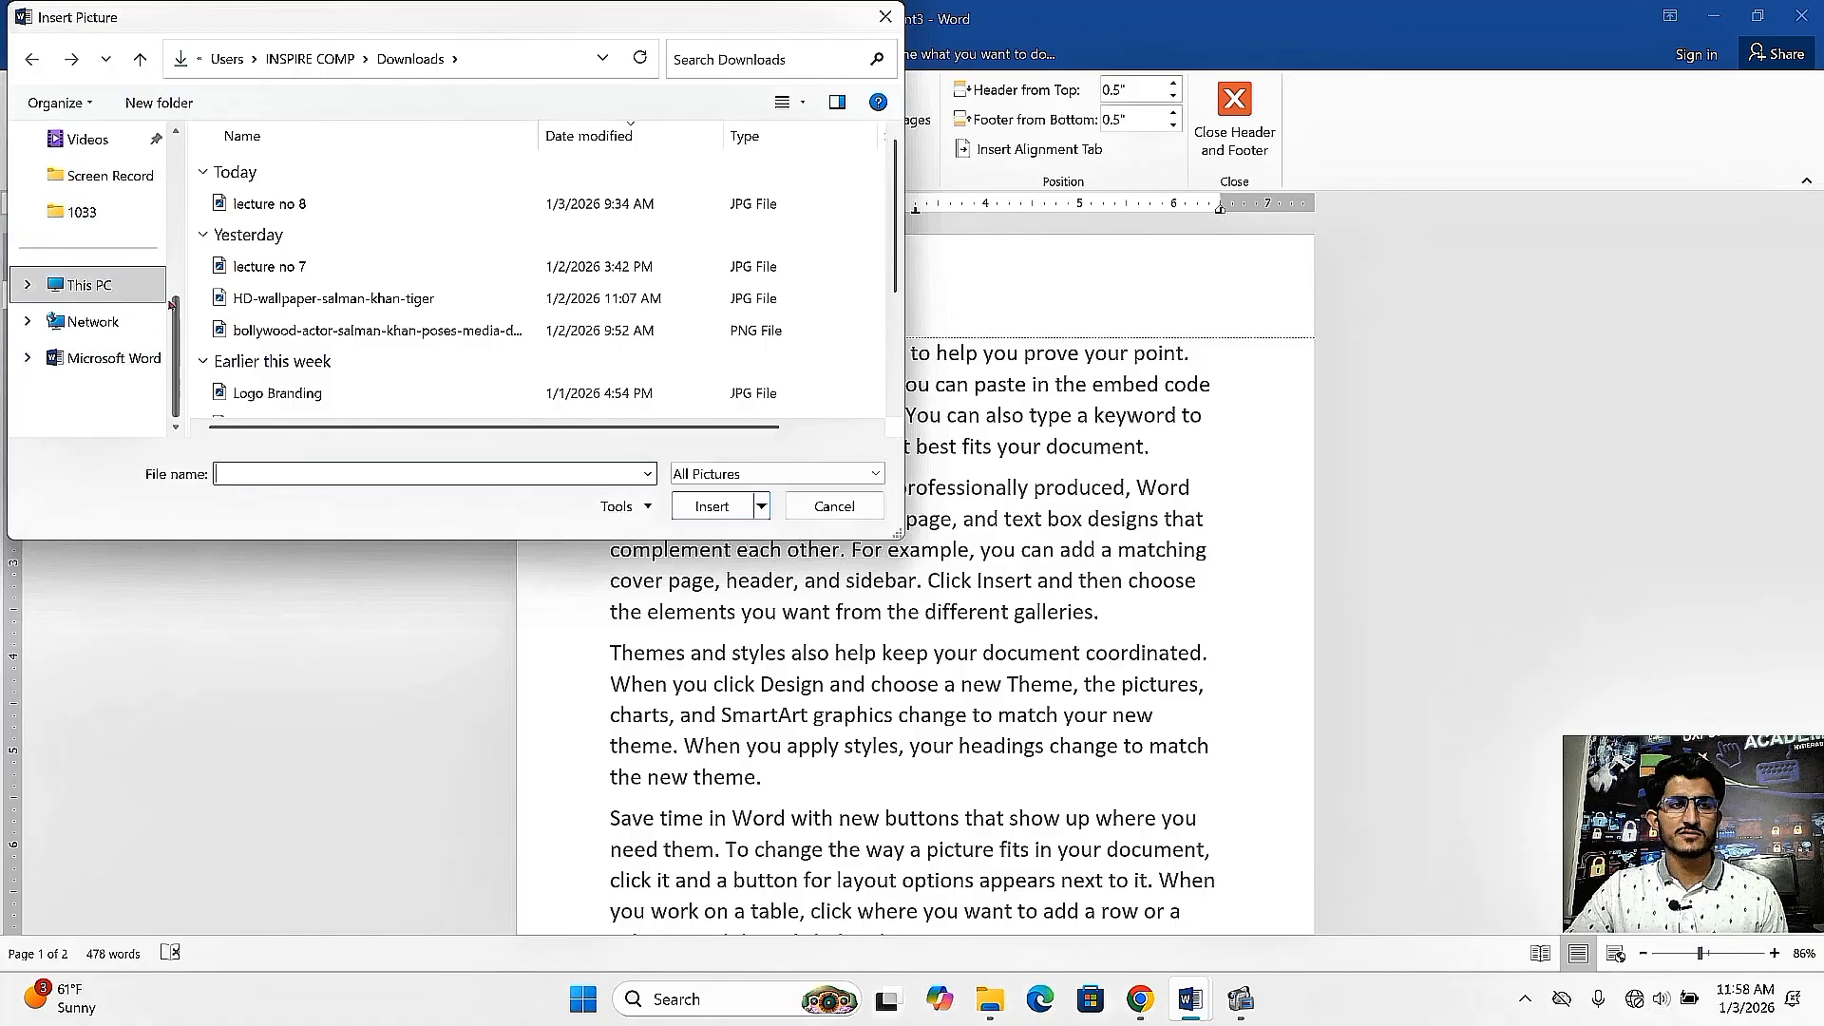
scroll(172, 302, "up", 3)
left_click(100, 138)
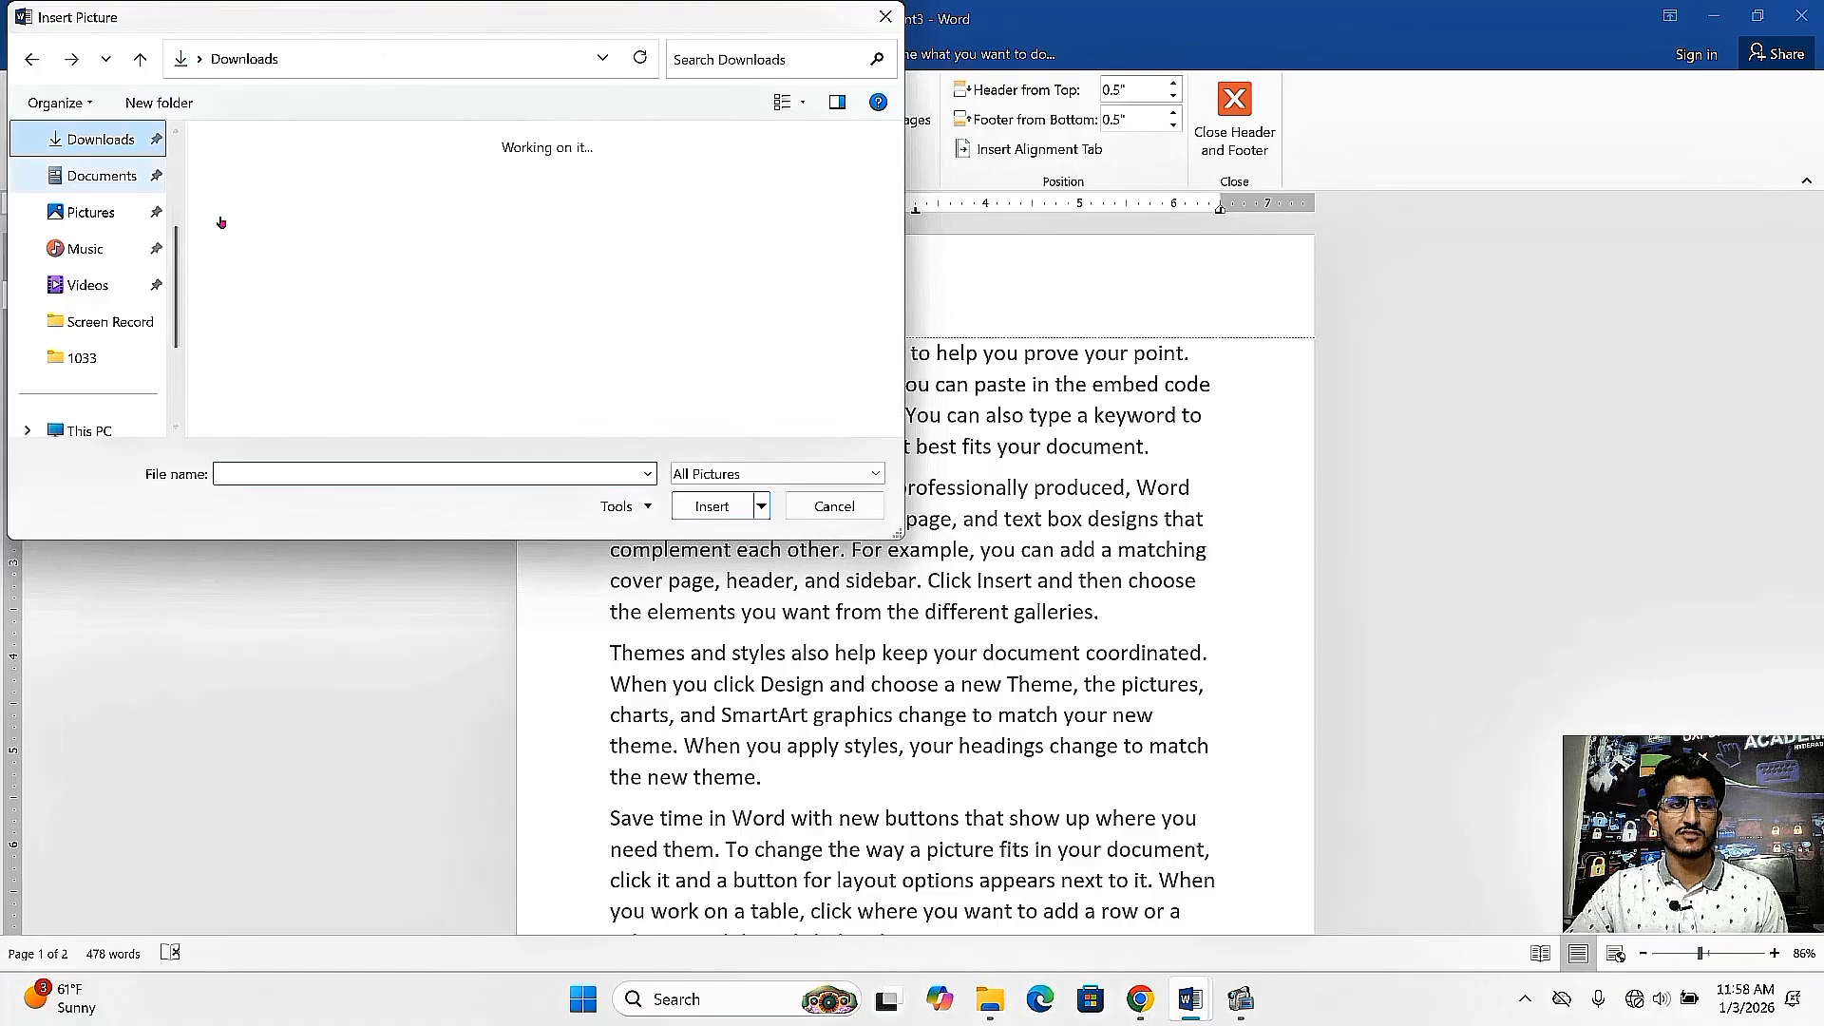
scroll(879, 348, "down", 5)
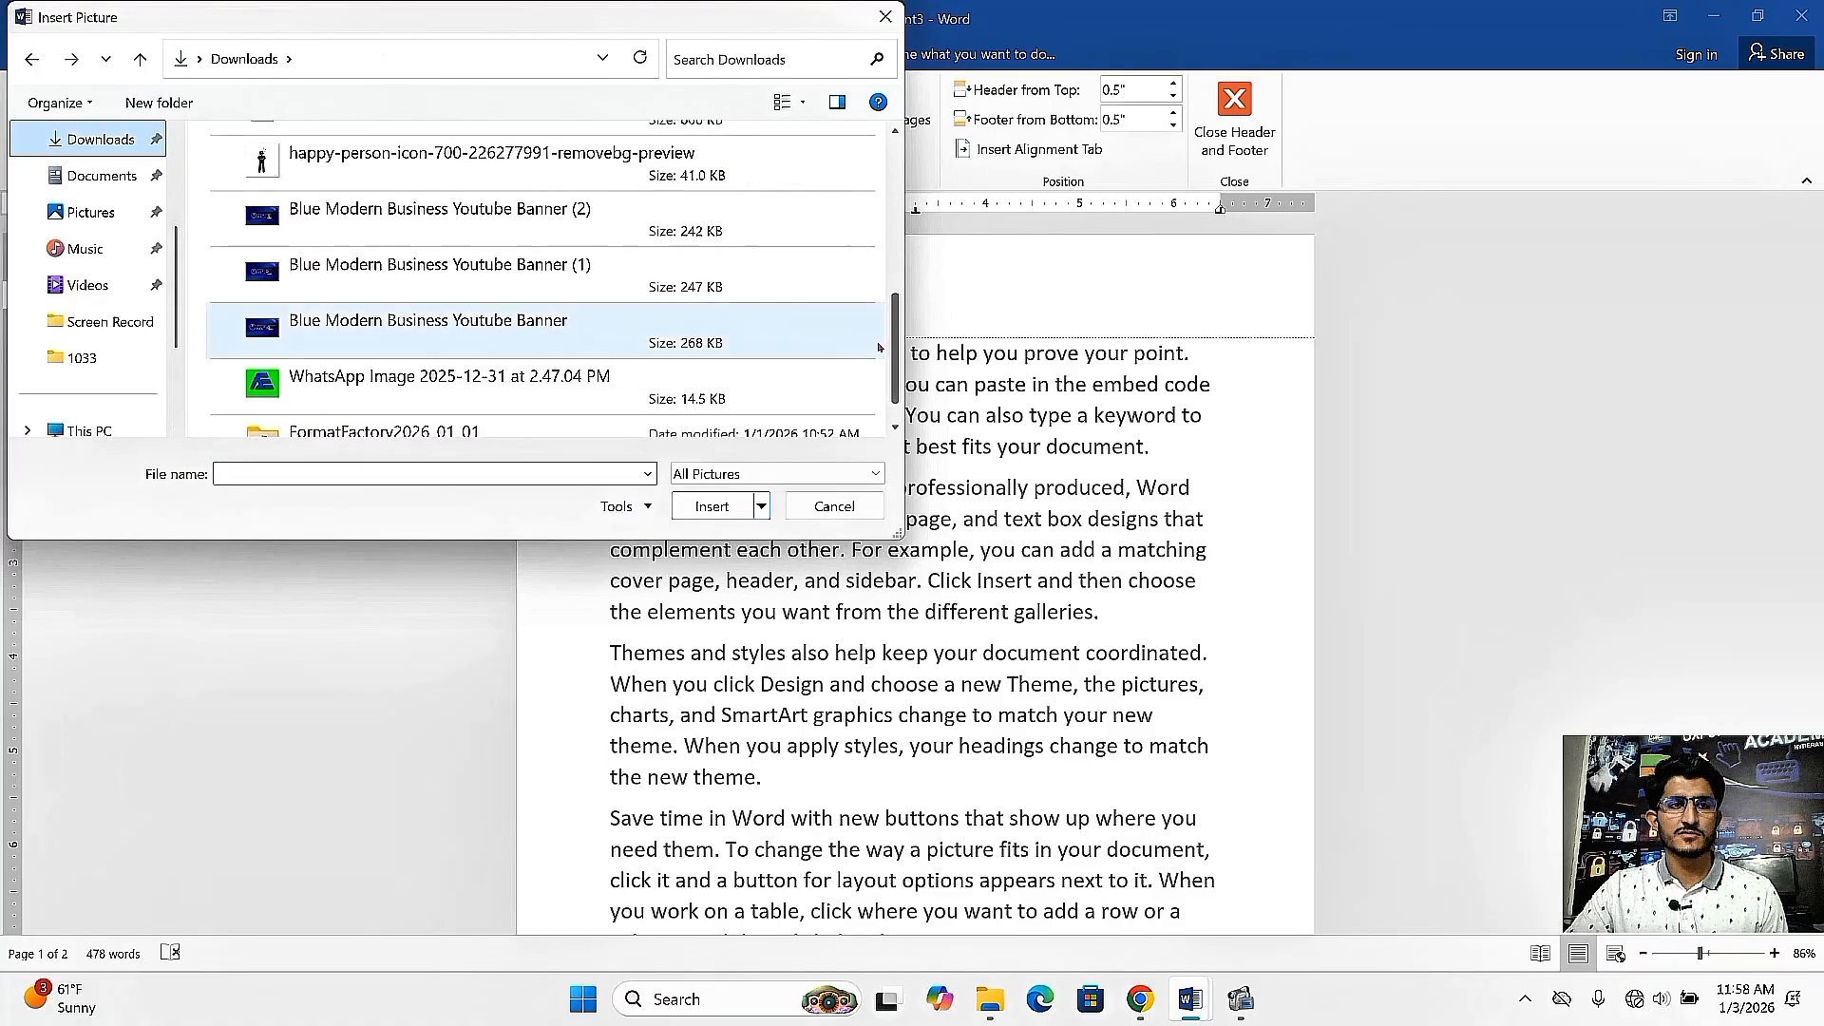
left_click(446, 380)
left_click(711, 505)
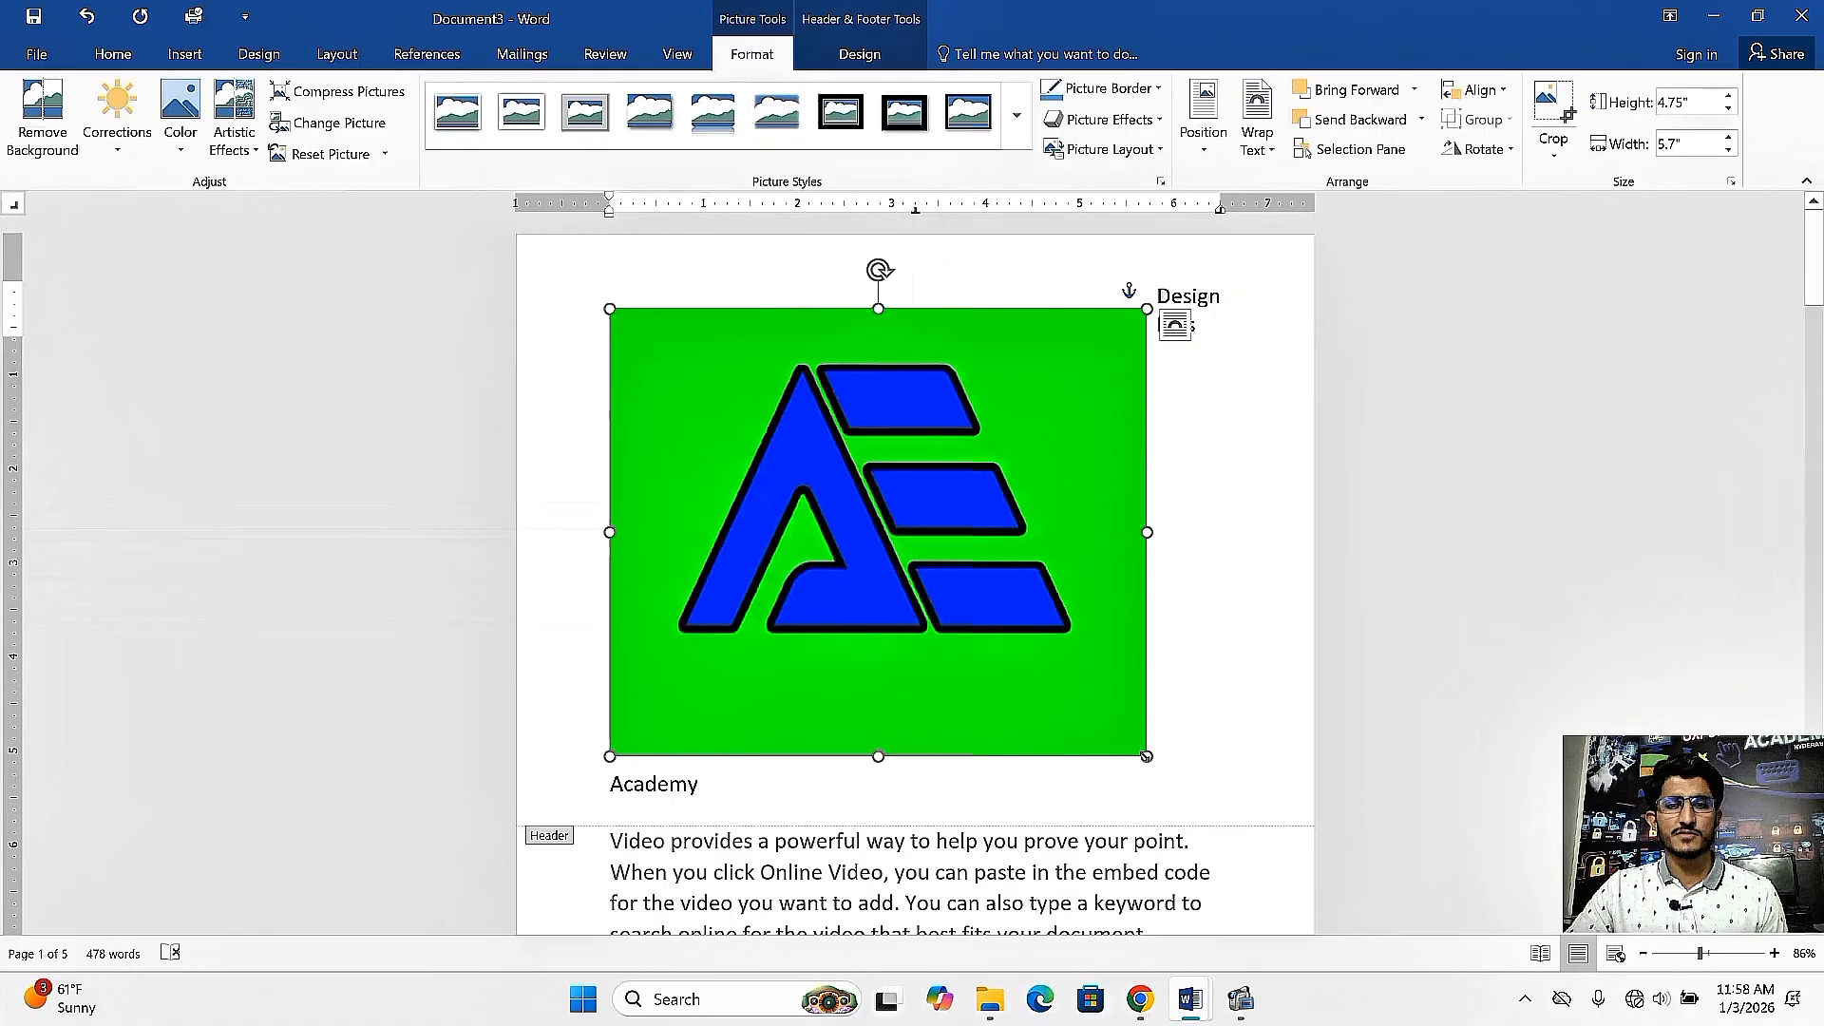
Shrink the logo to about 0.82" high by 0.98" wide, place it just before the header title and close the header.
left_click_drag(1147, 756, 597, 309)
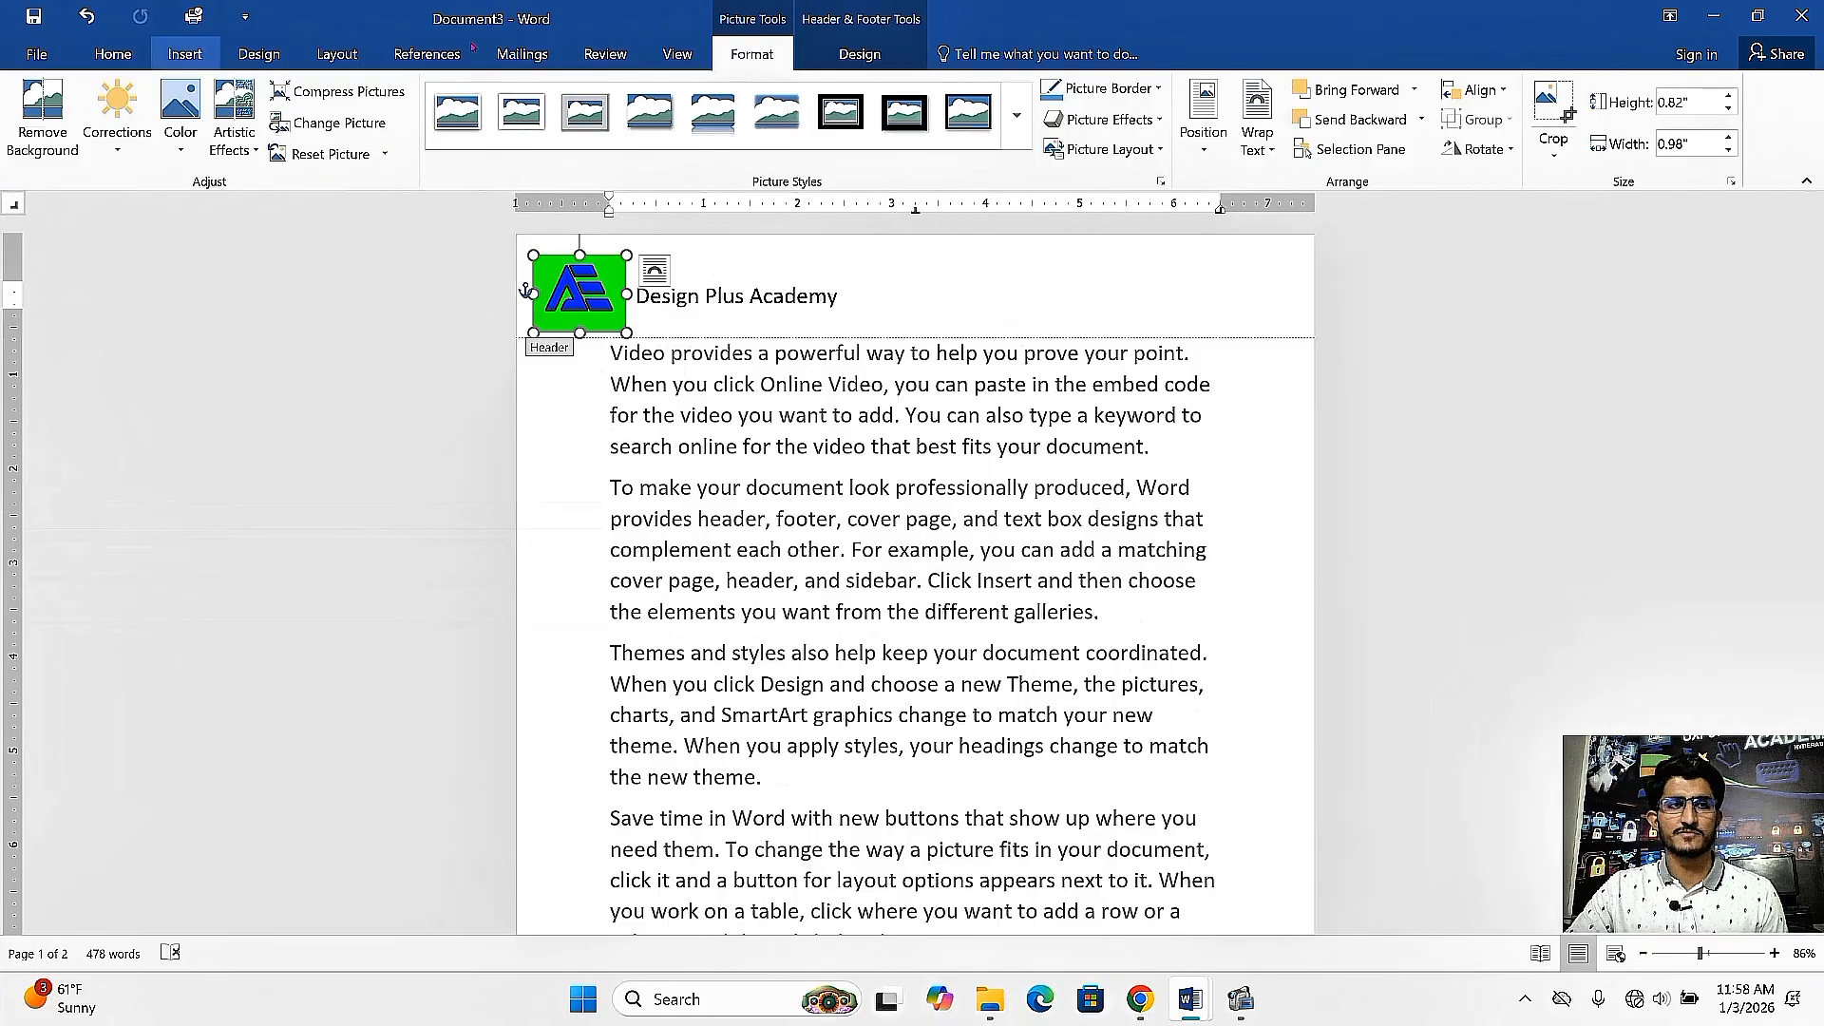
left_click(893, 48)
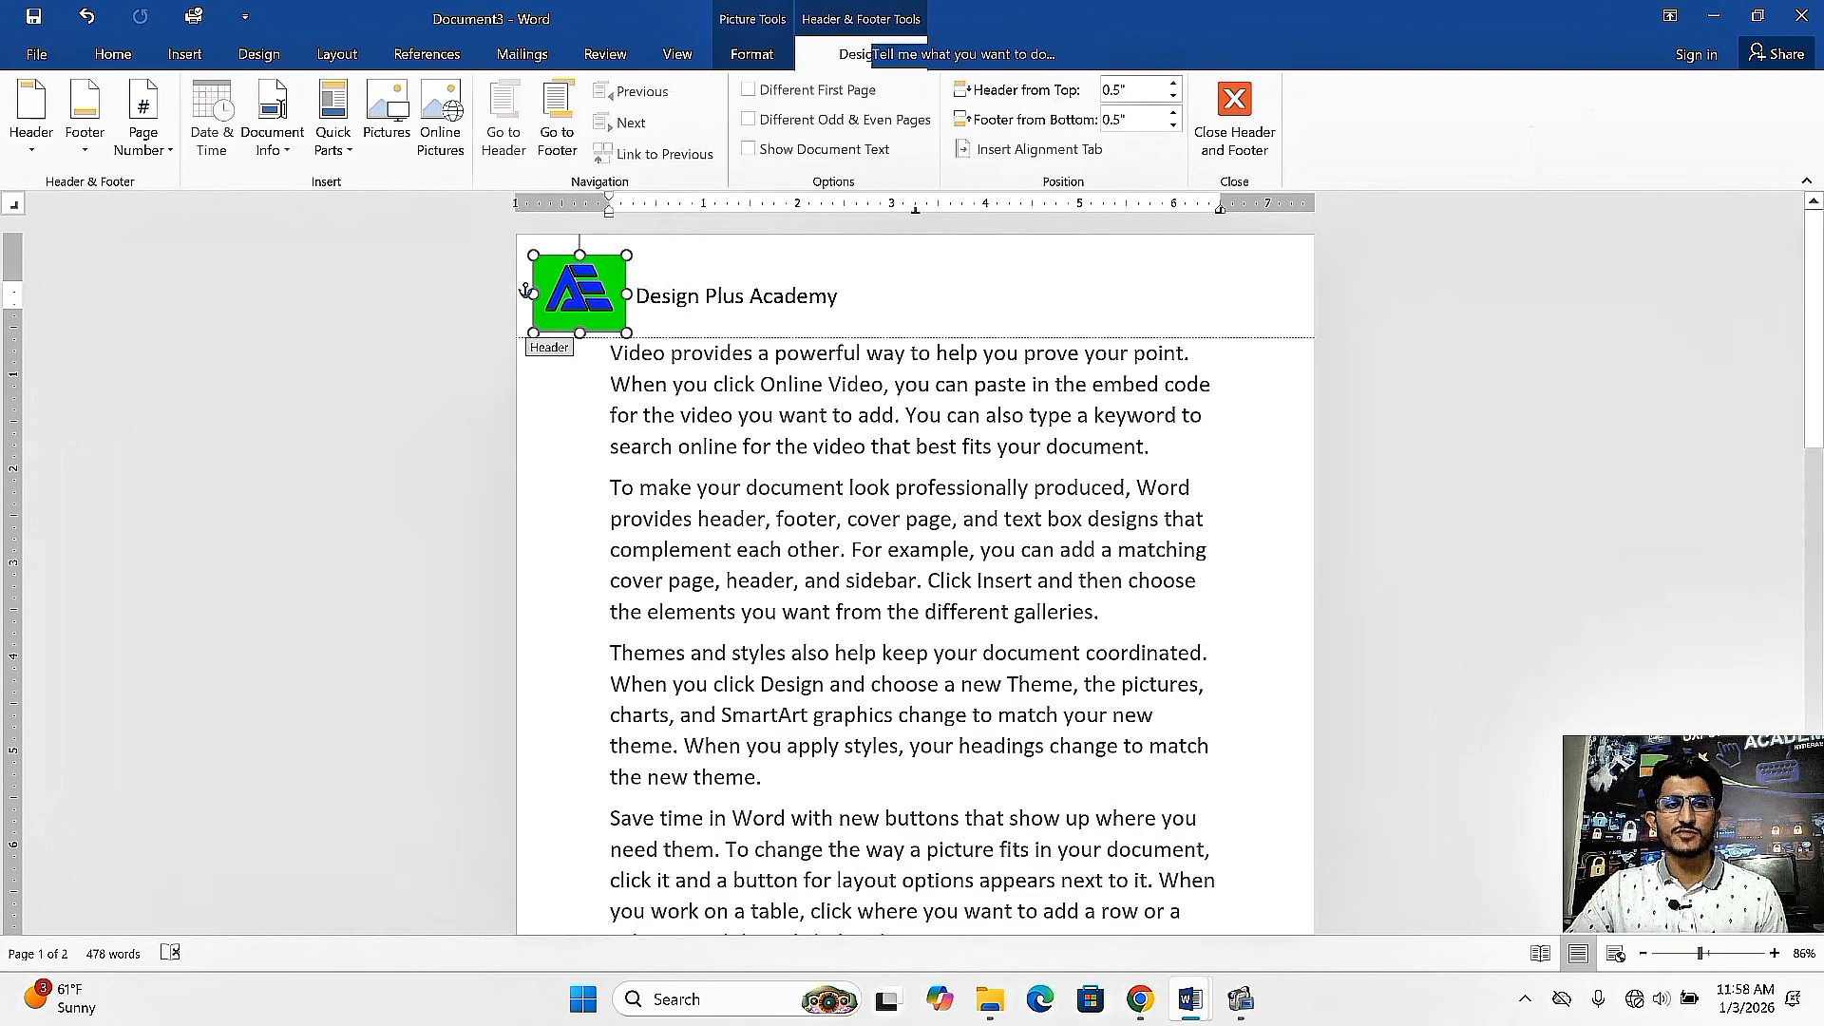
left_click(780, 149)
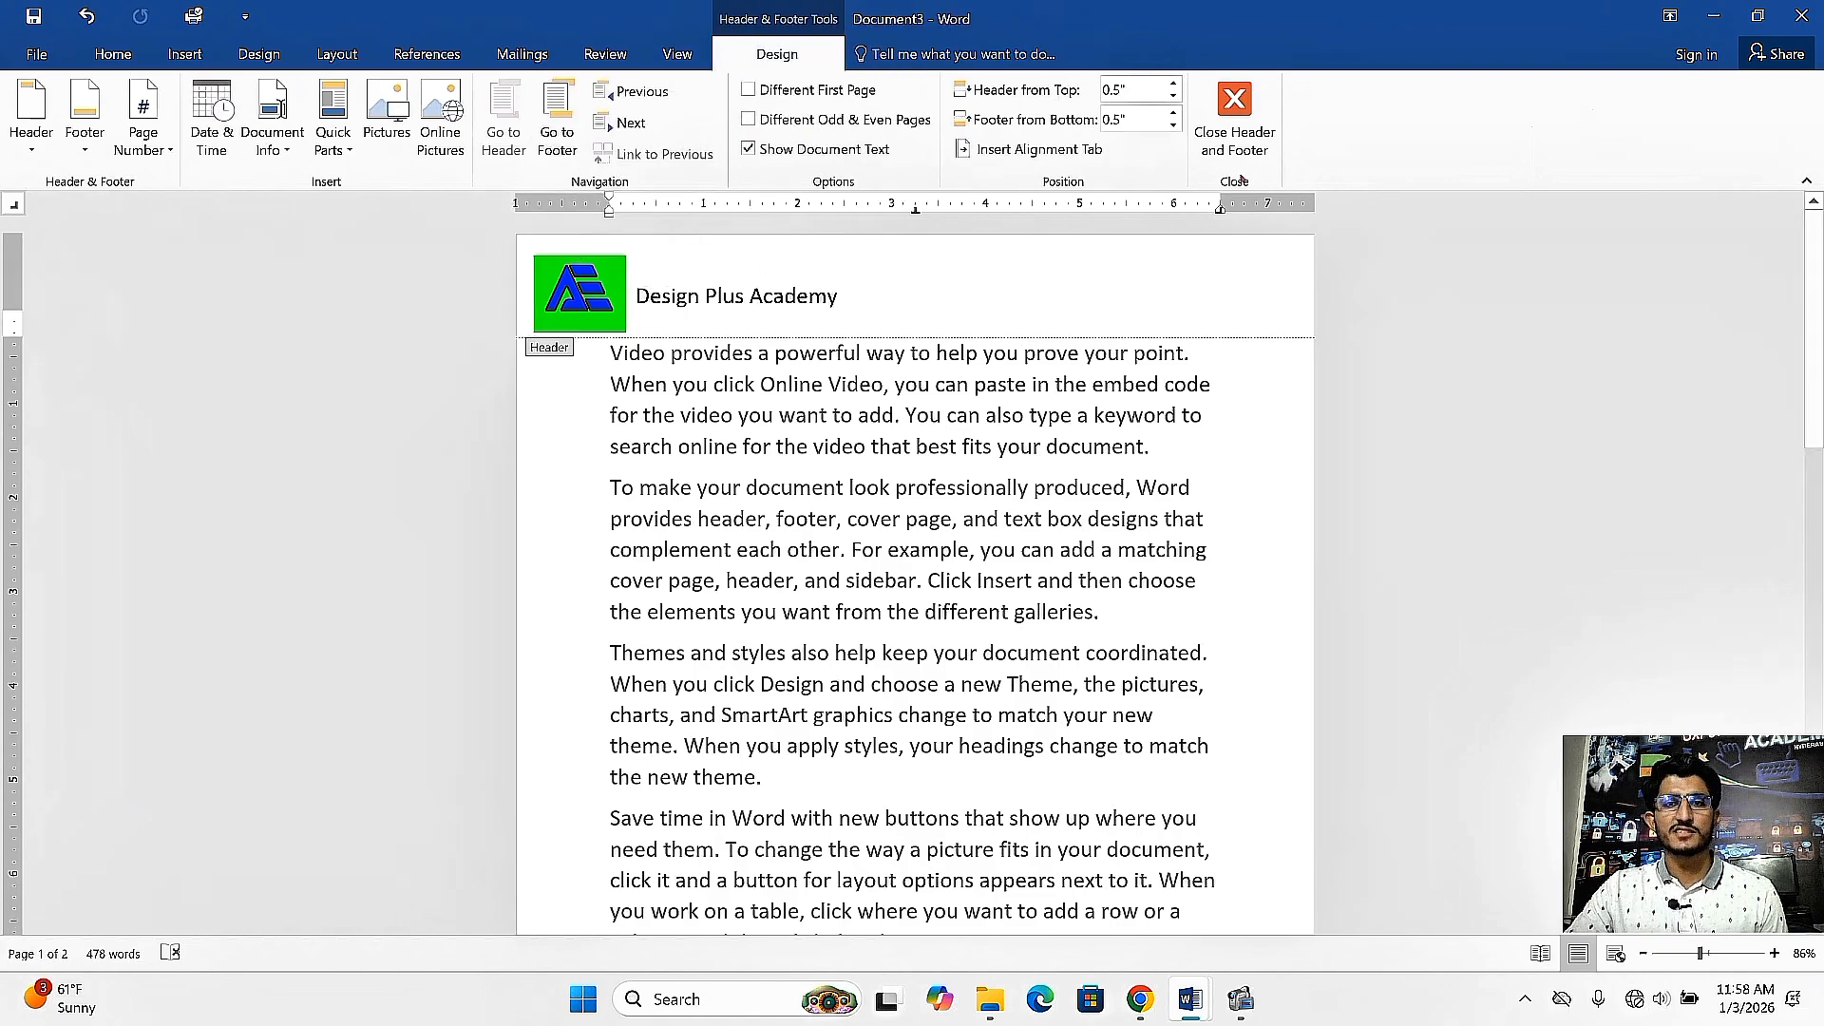
left_click(1235, 109)
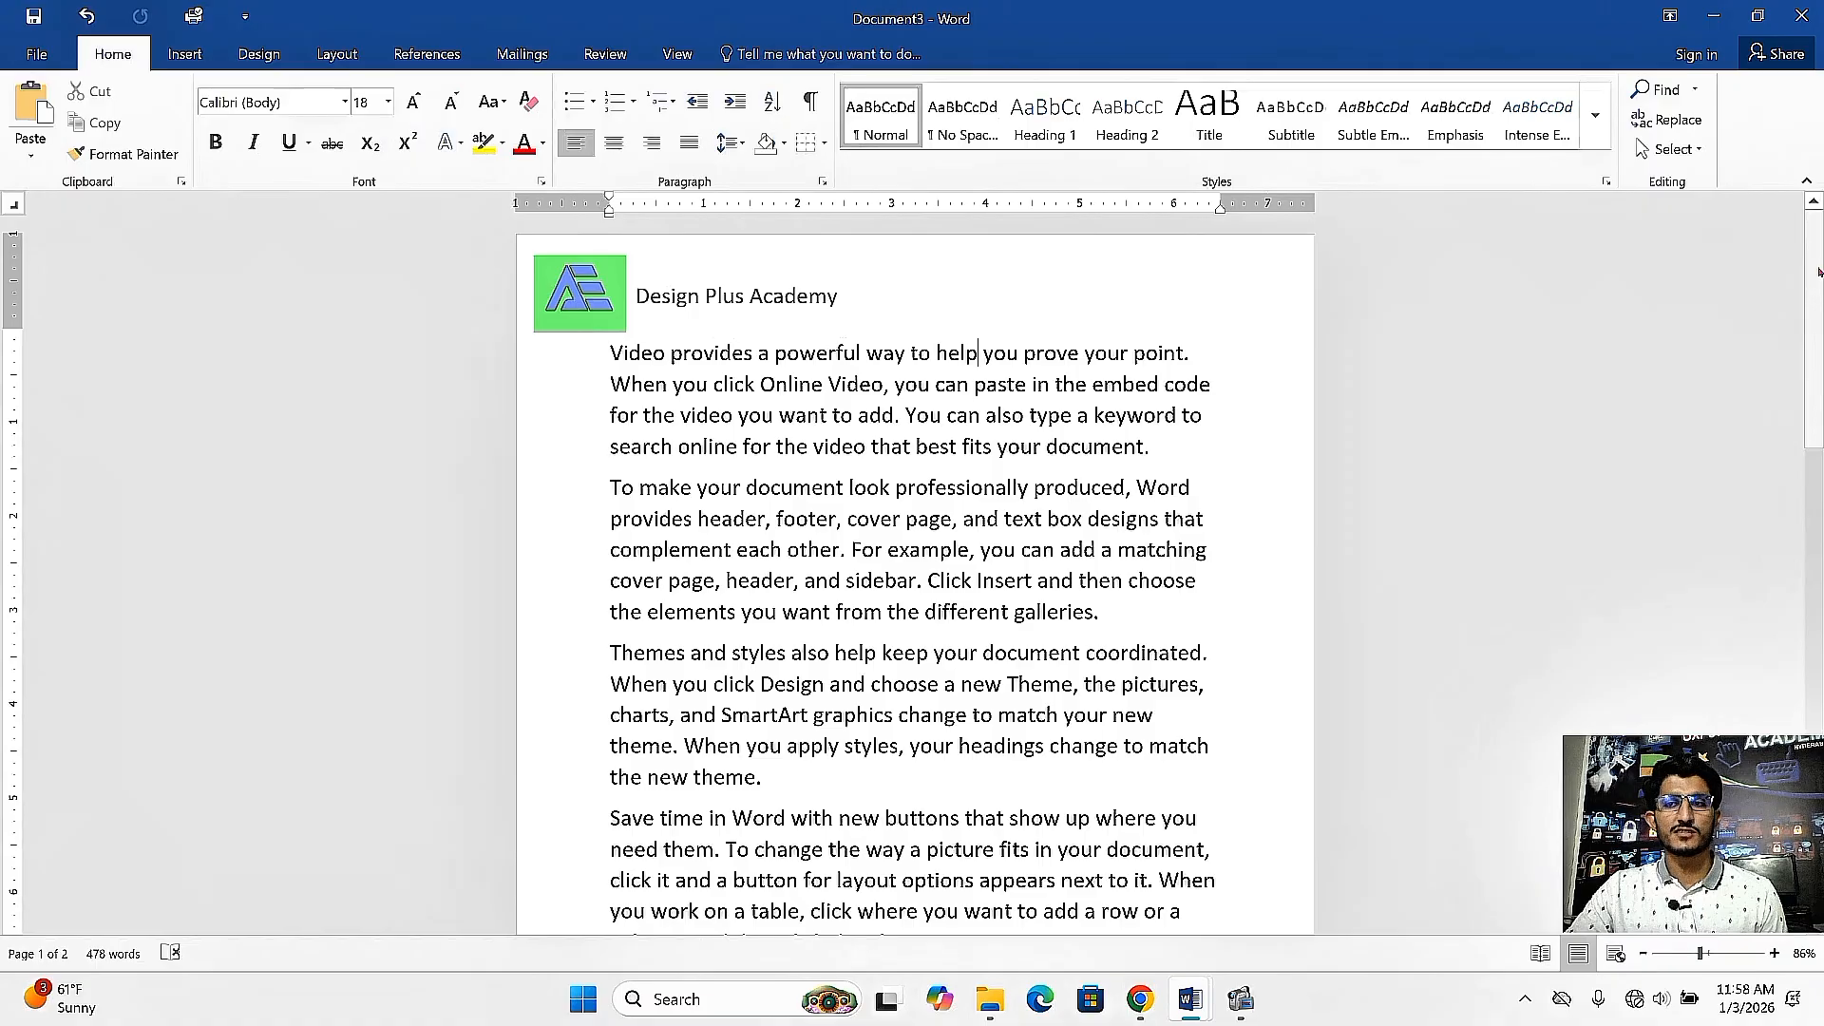
Reopen the page header for editing.
mouse_move(1815, 285)
left_mouse_down()
mouse_move(1815, 724)
mouse_move(1815, 263)
left_mouse_up()
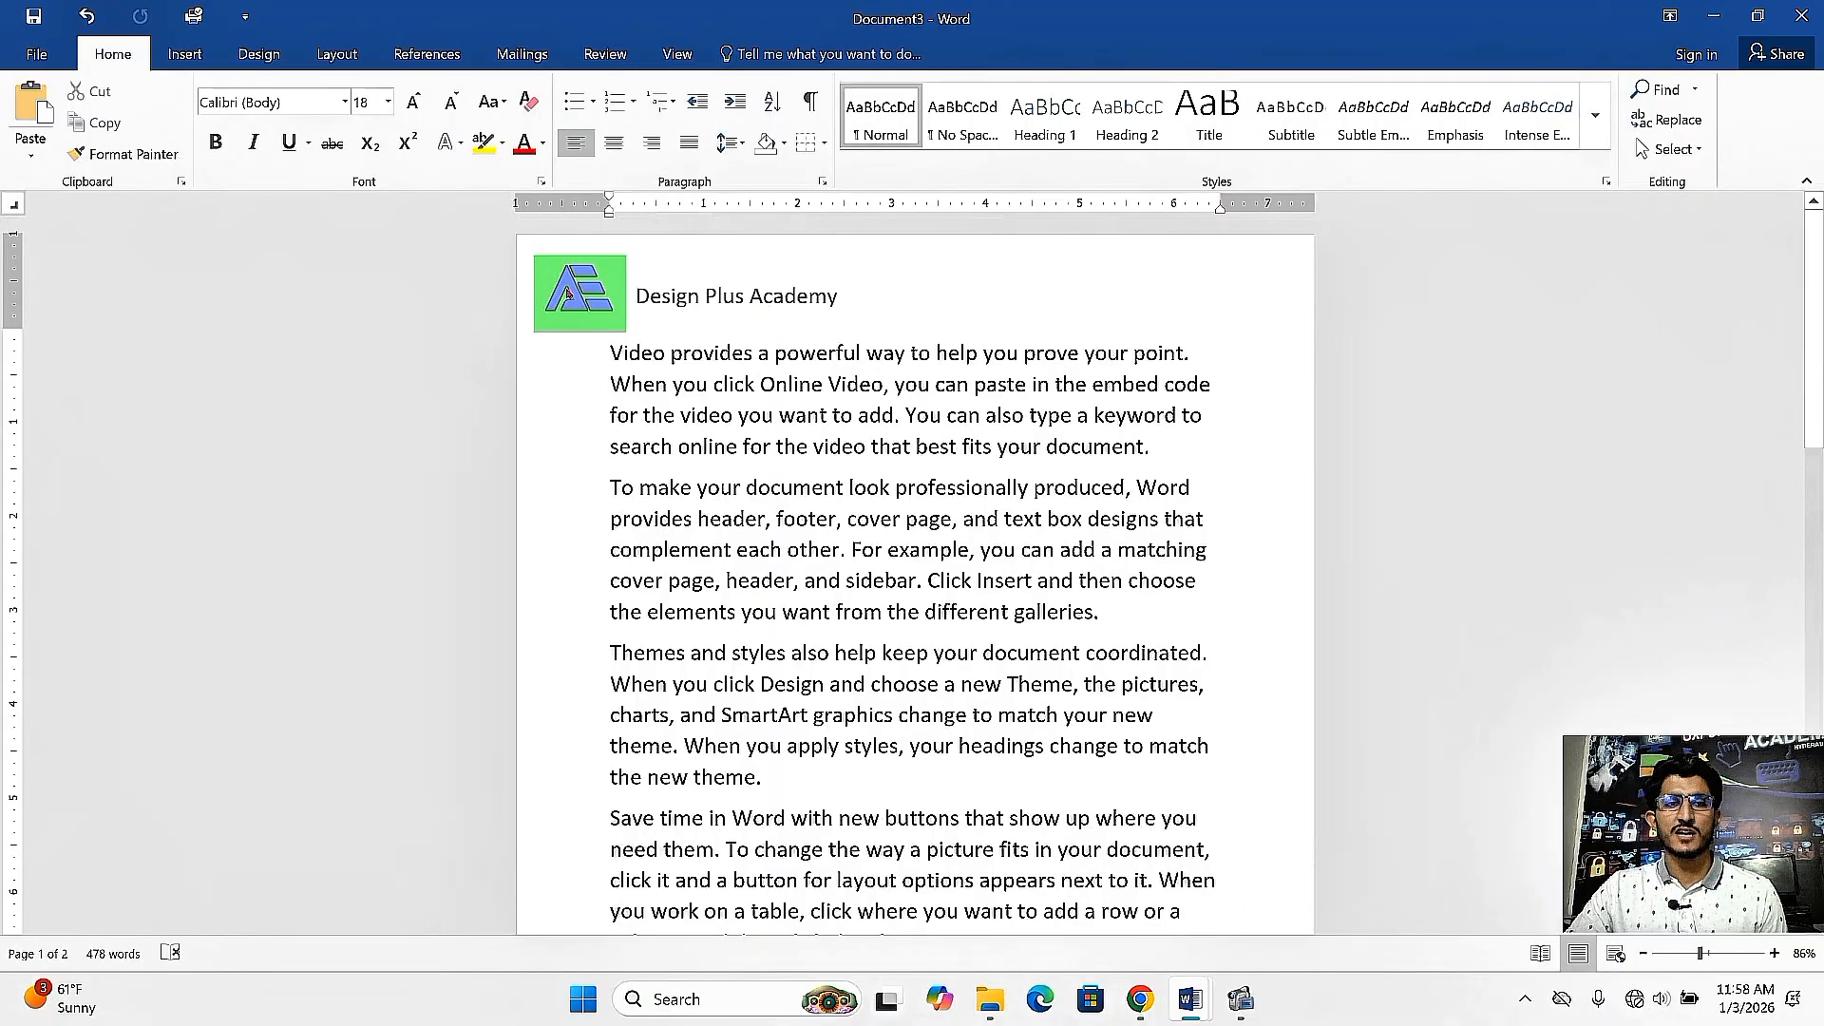
double_click(619, 287)
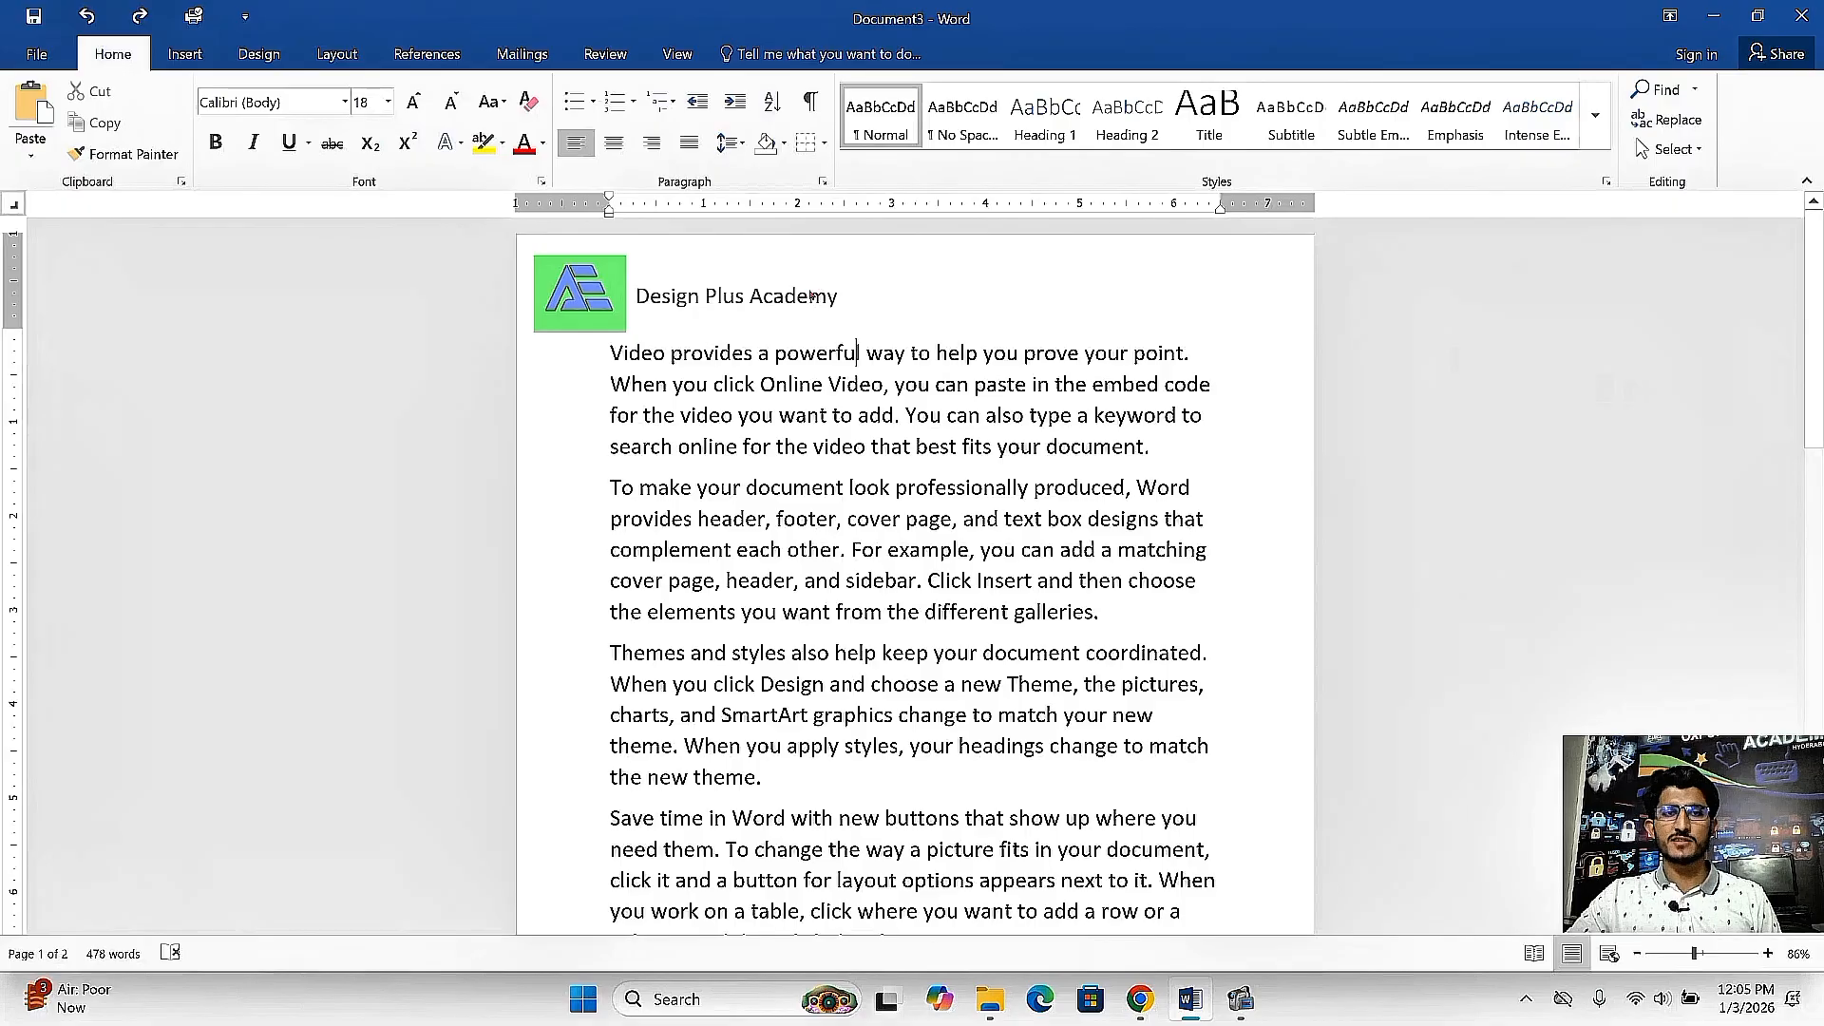
Give the first page its own header and enter "Oxford Hub Academy" in it.
double_click(812, 297)
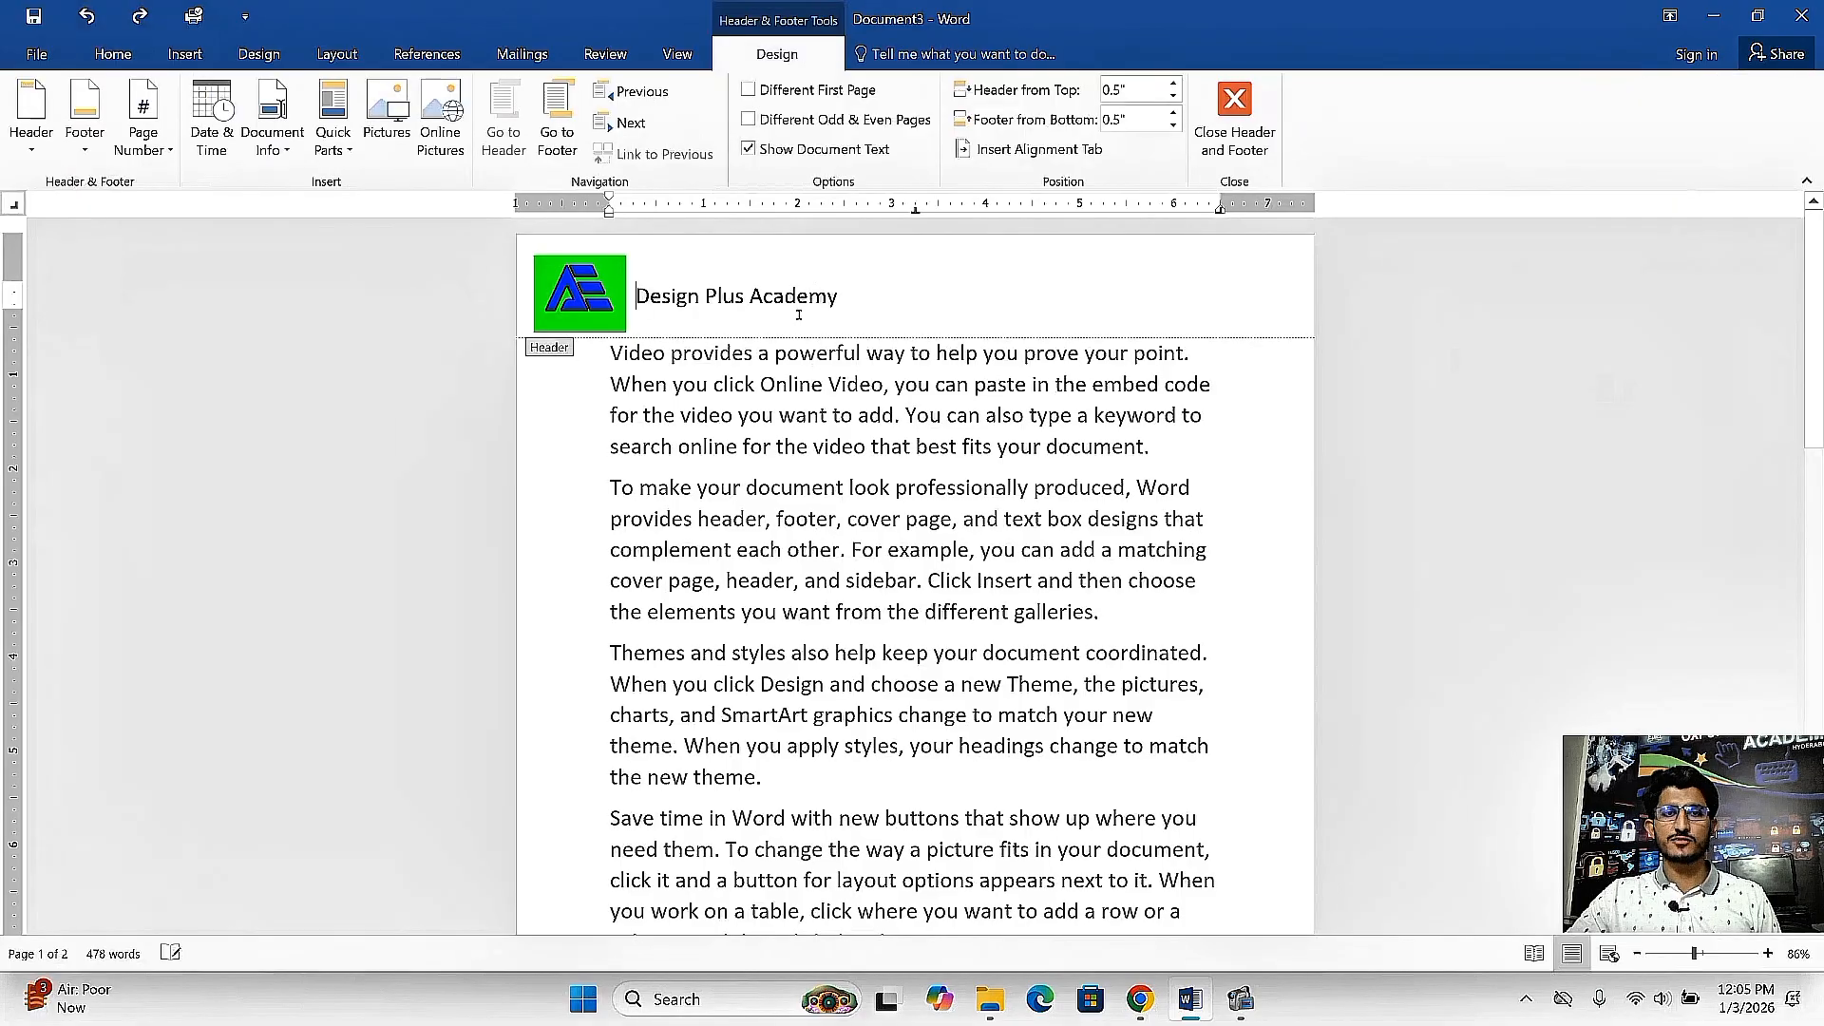
left_click(749, 90)
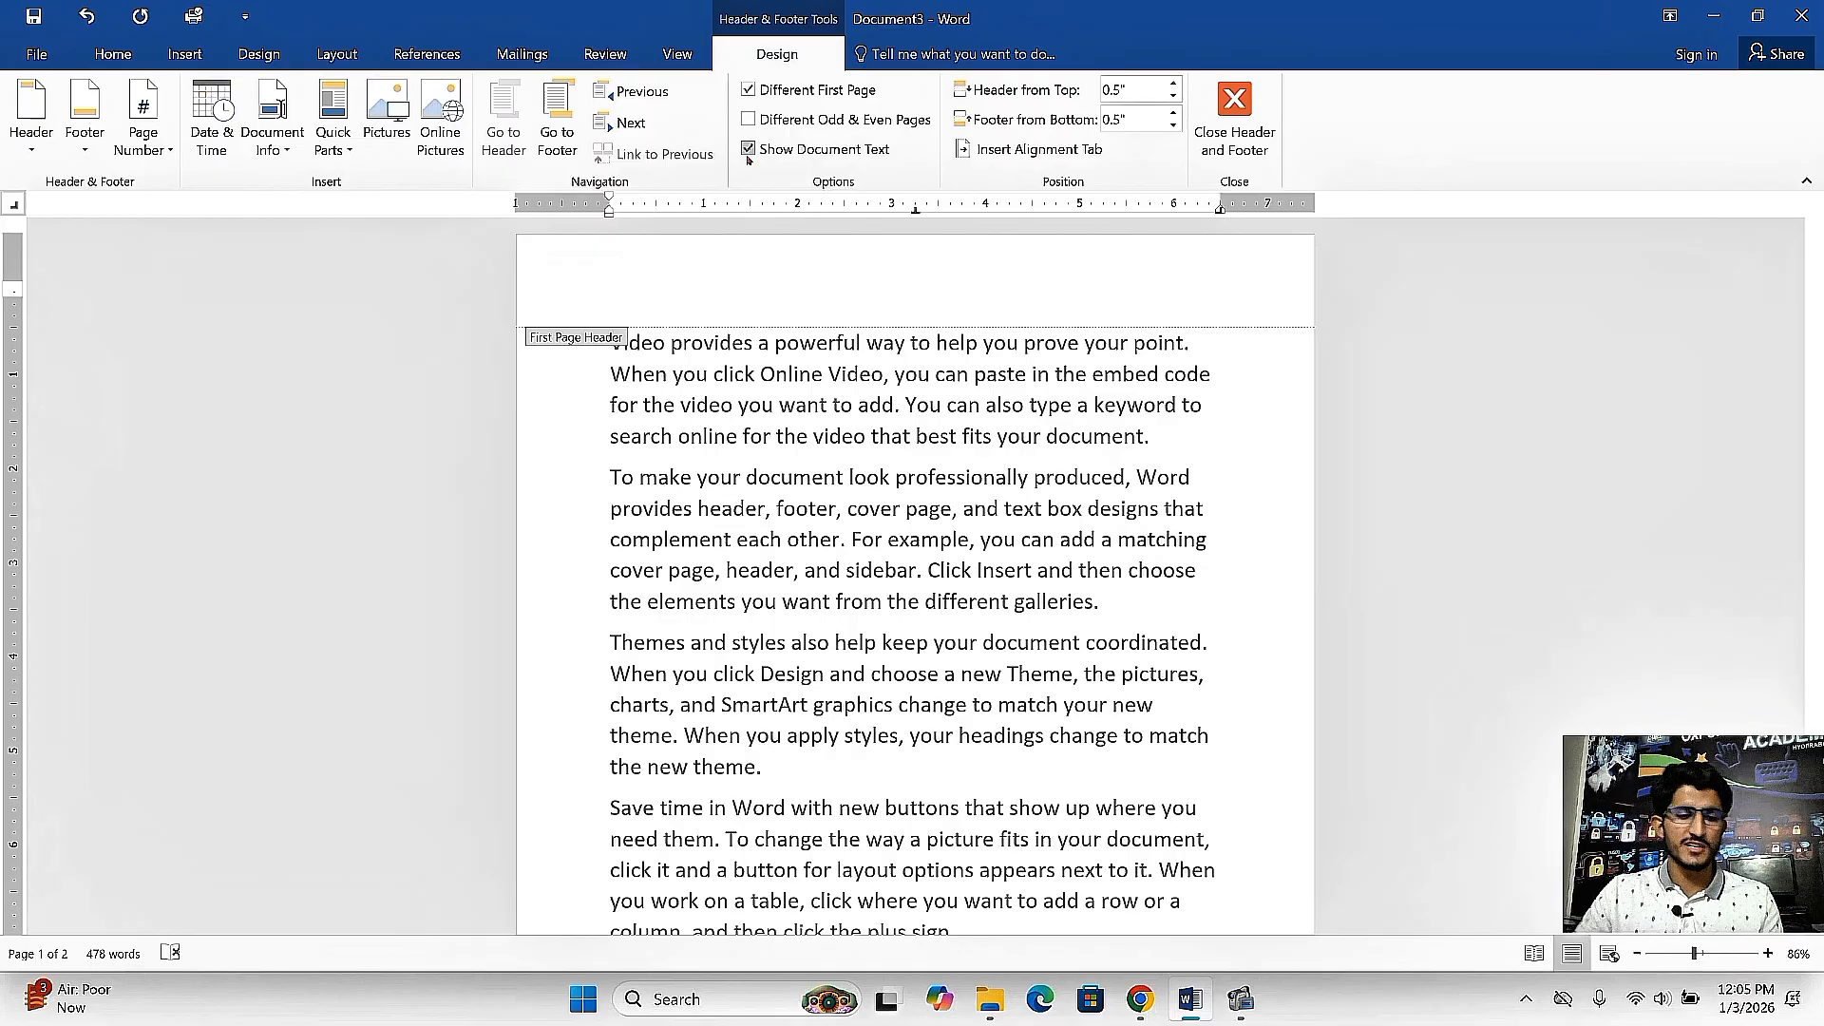
type("Ox")
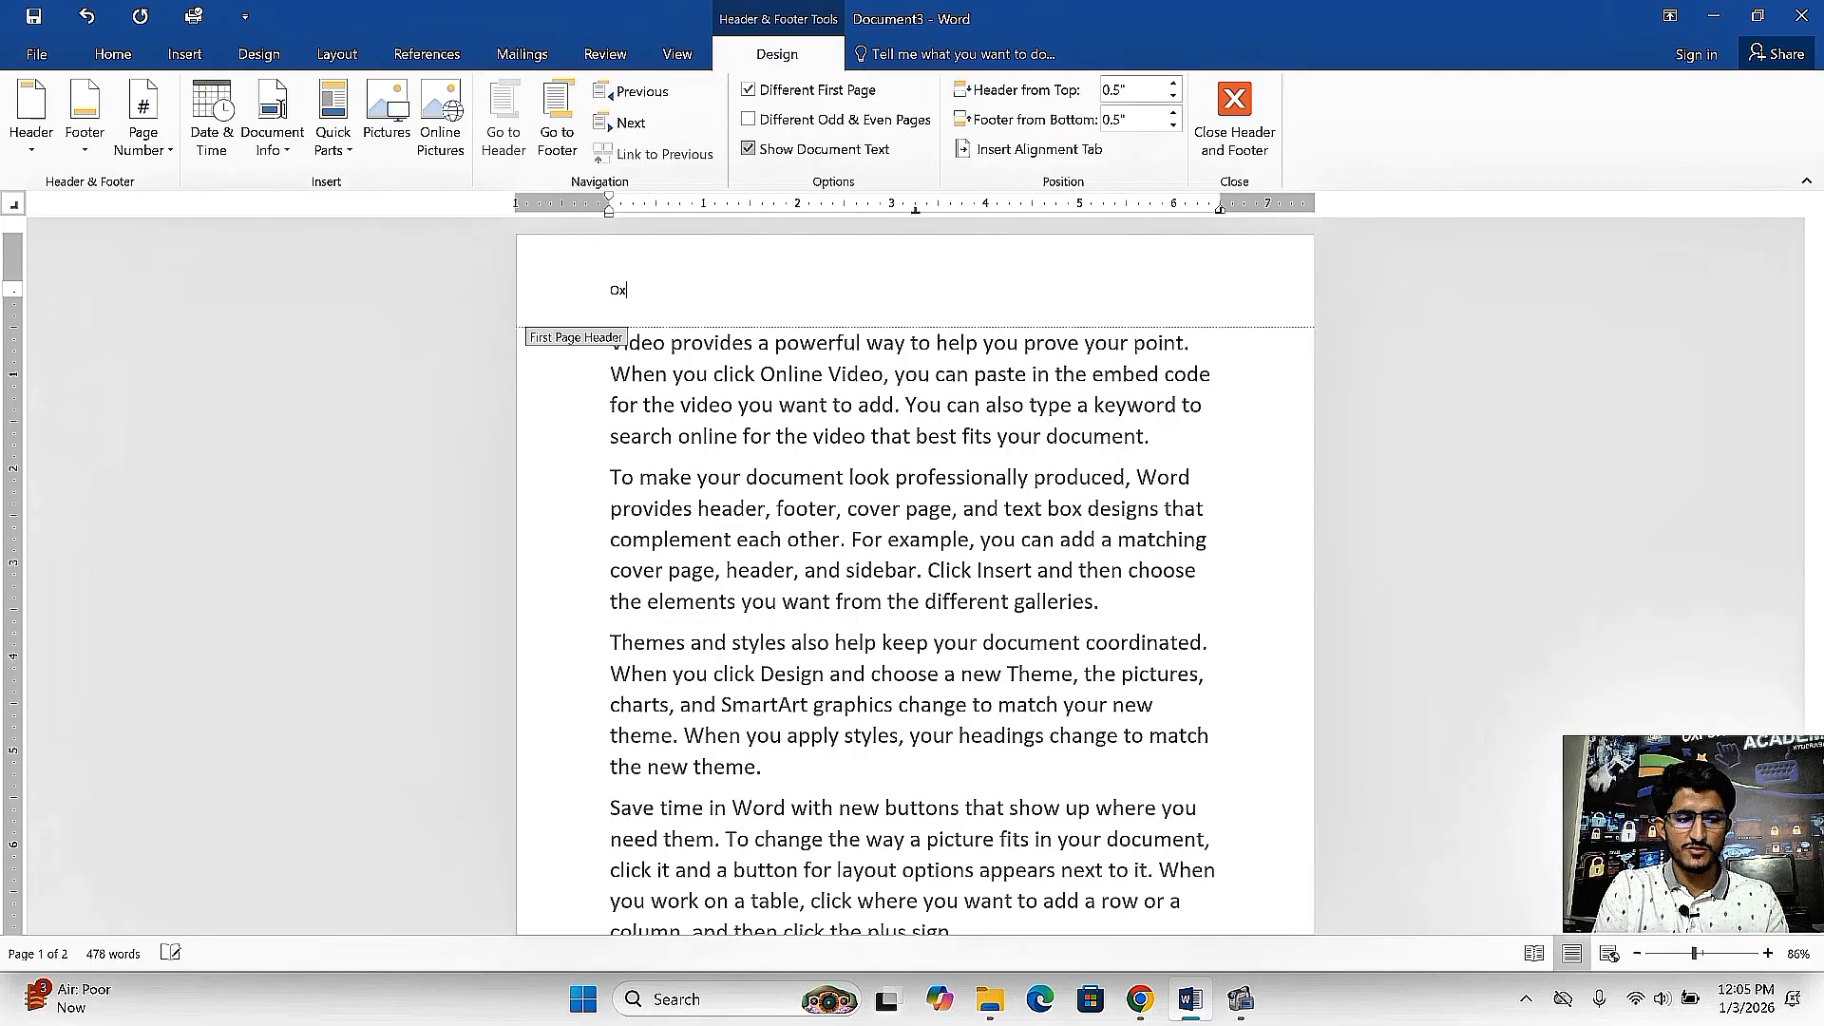
type("ford ")
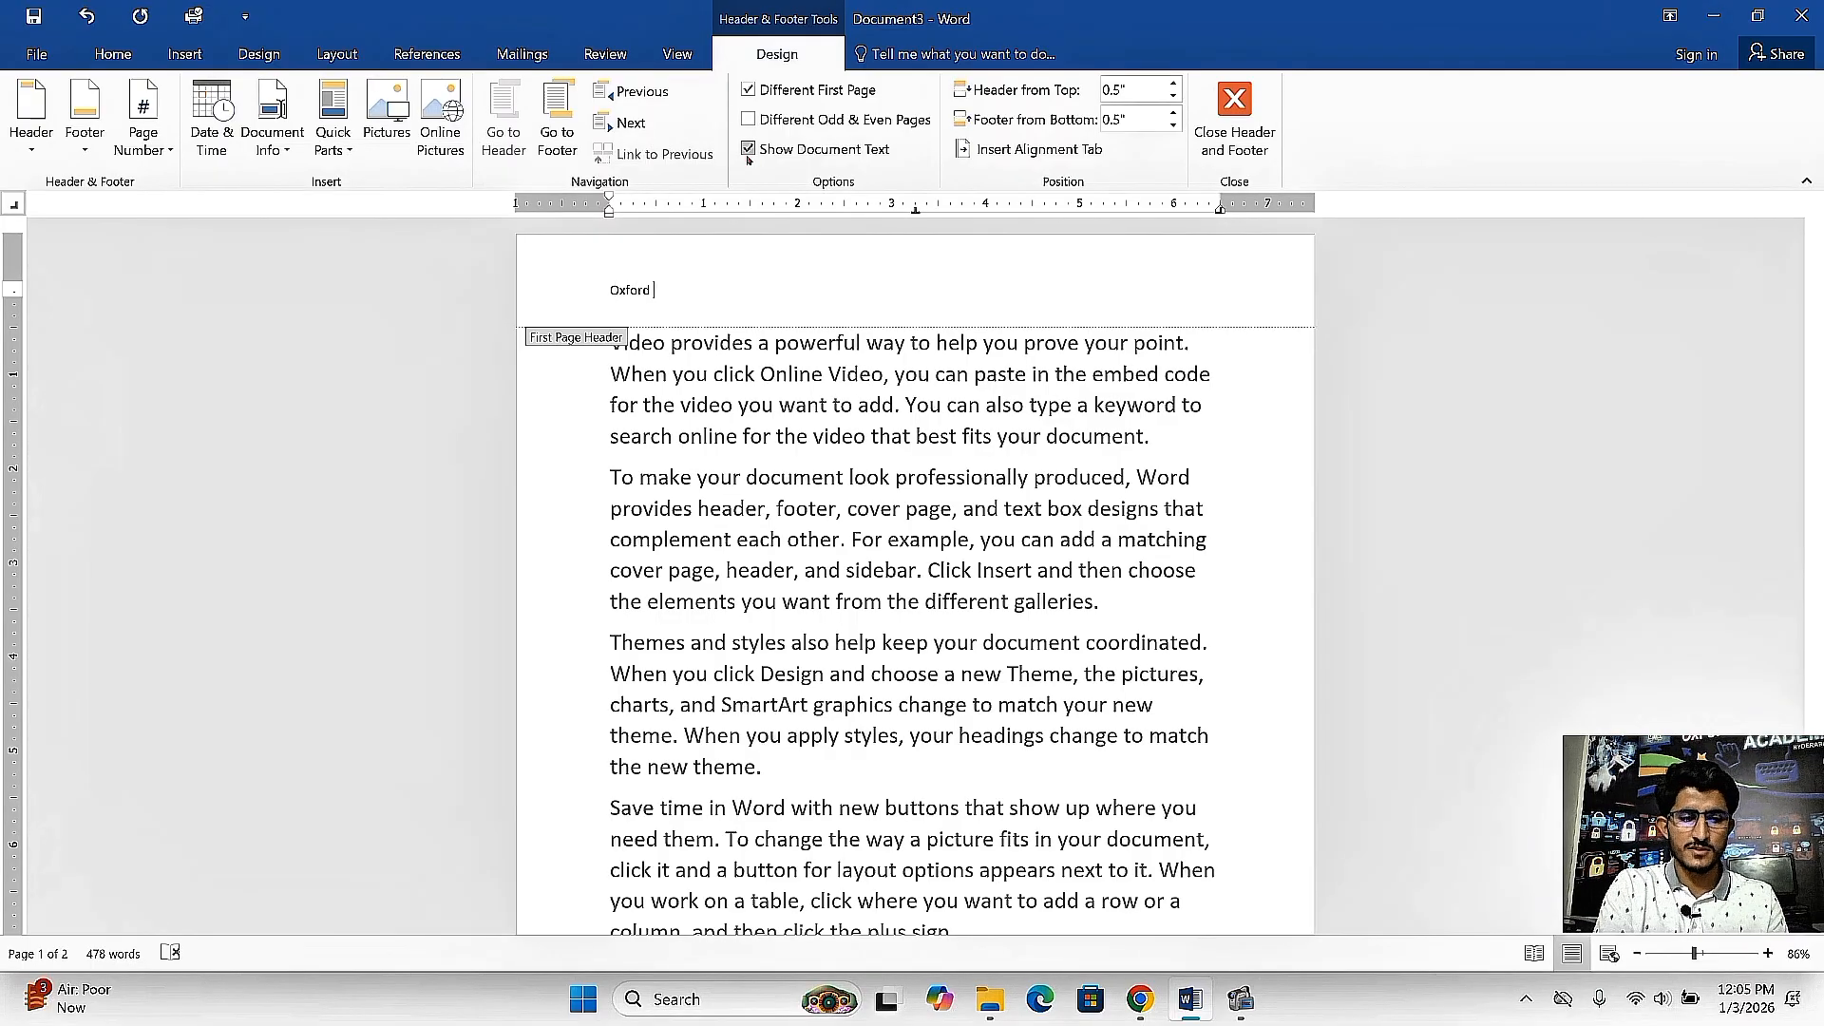
type("Hu")
key("BackSpace")
key("BackSpace")
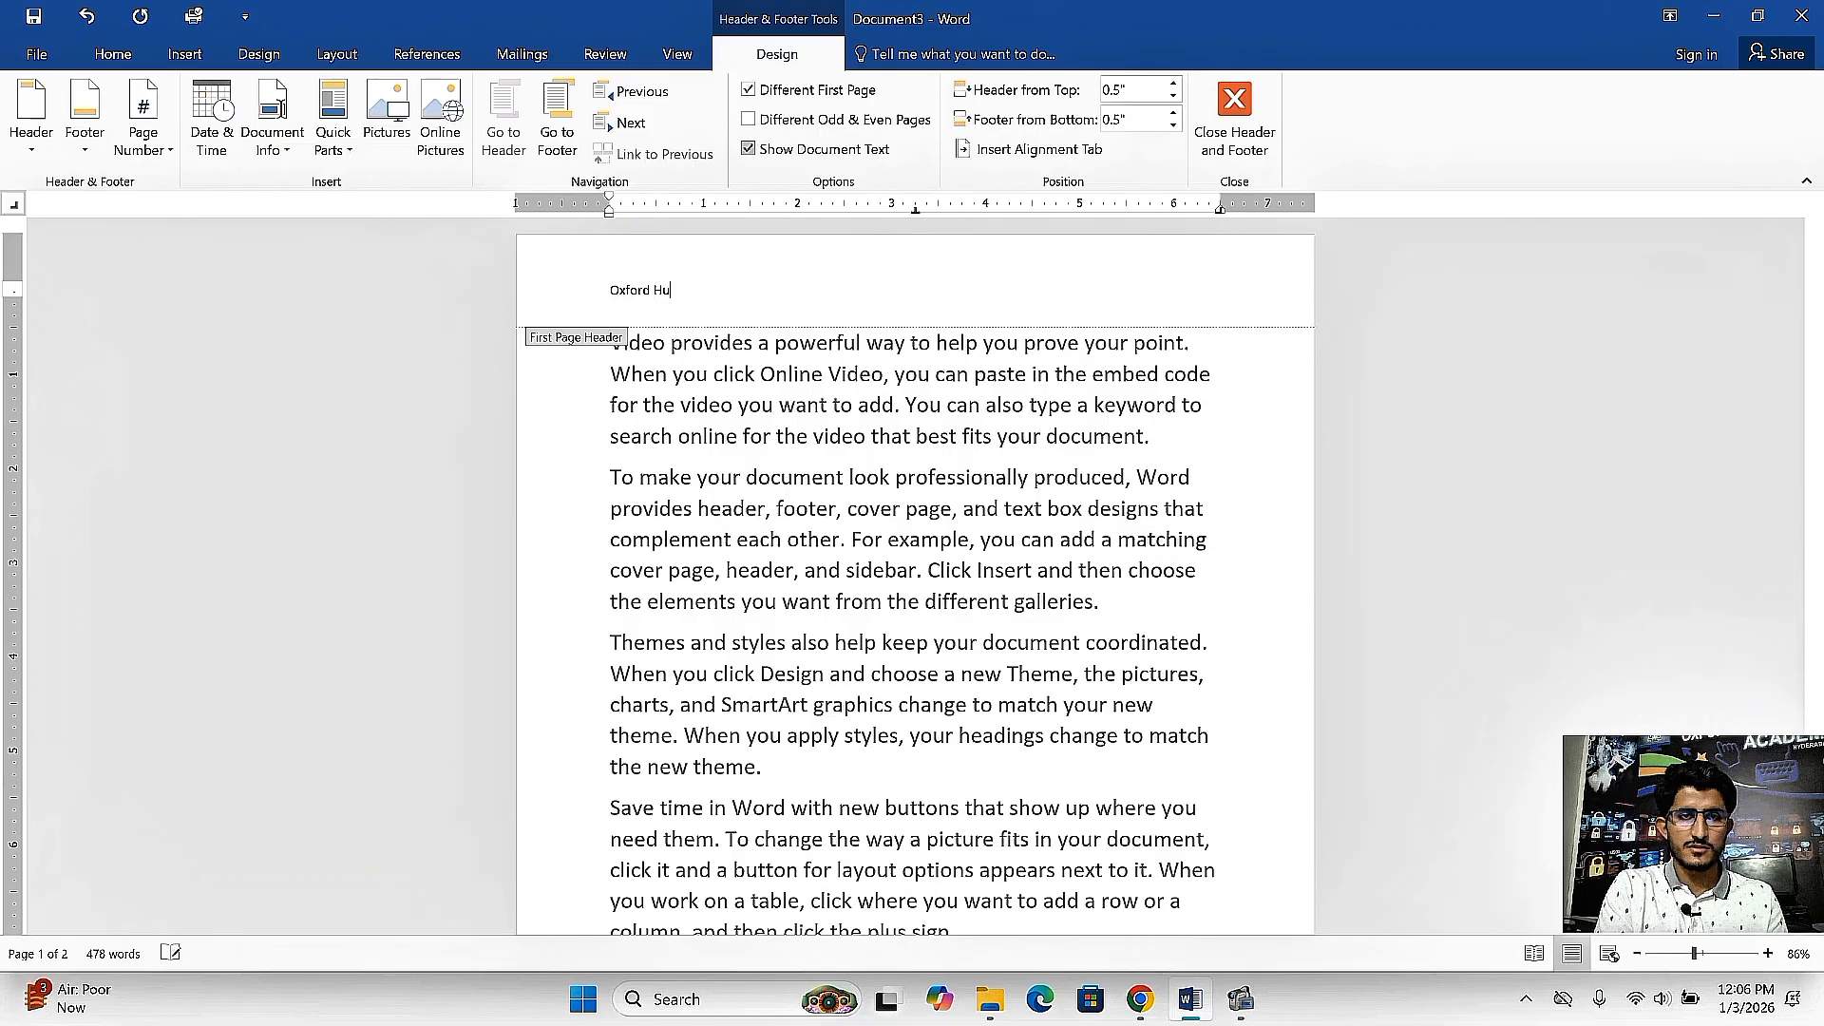
type("b Acade")
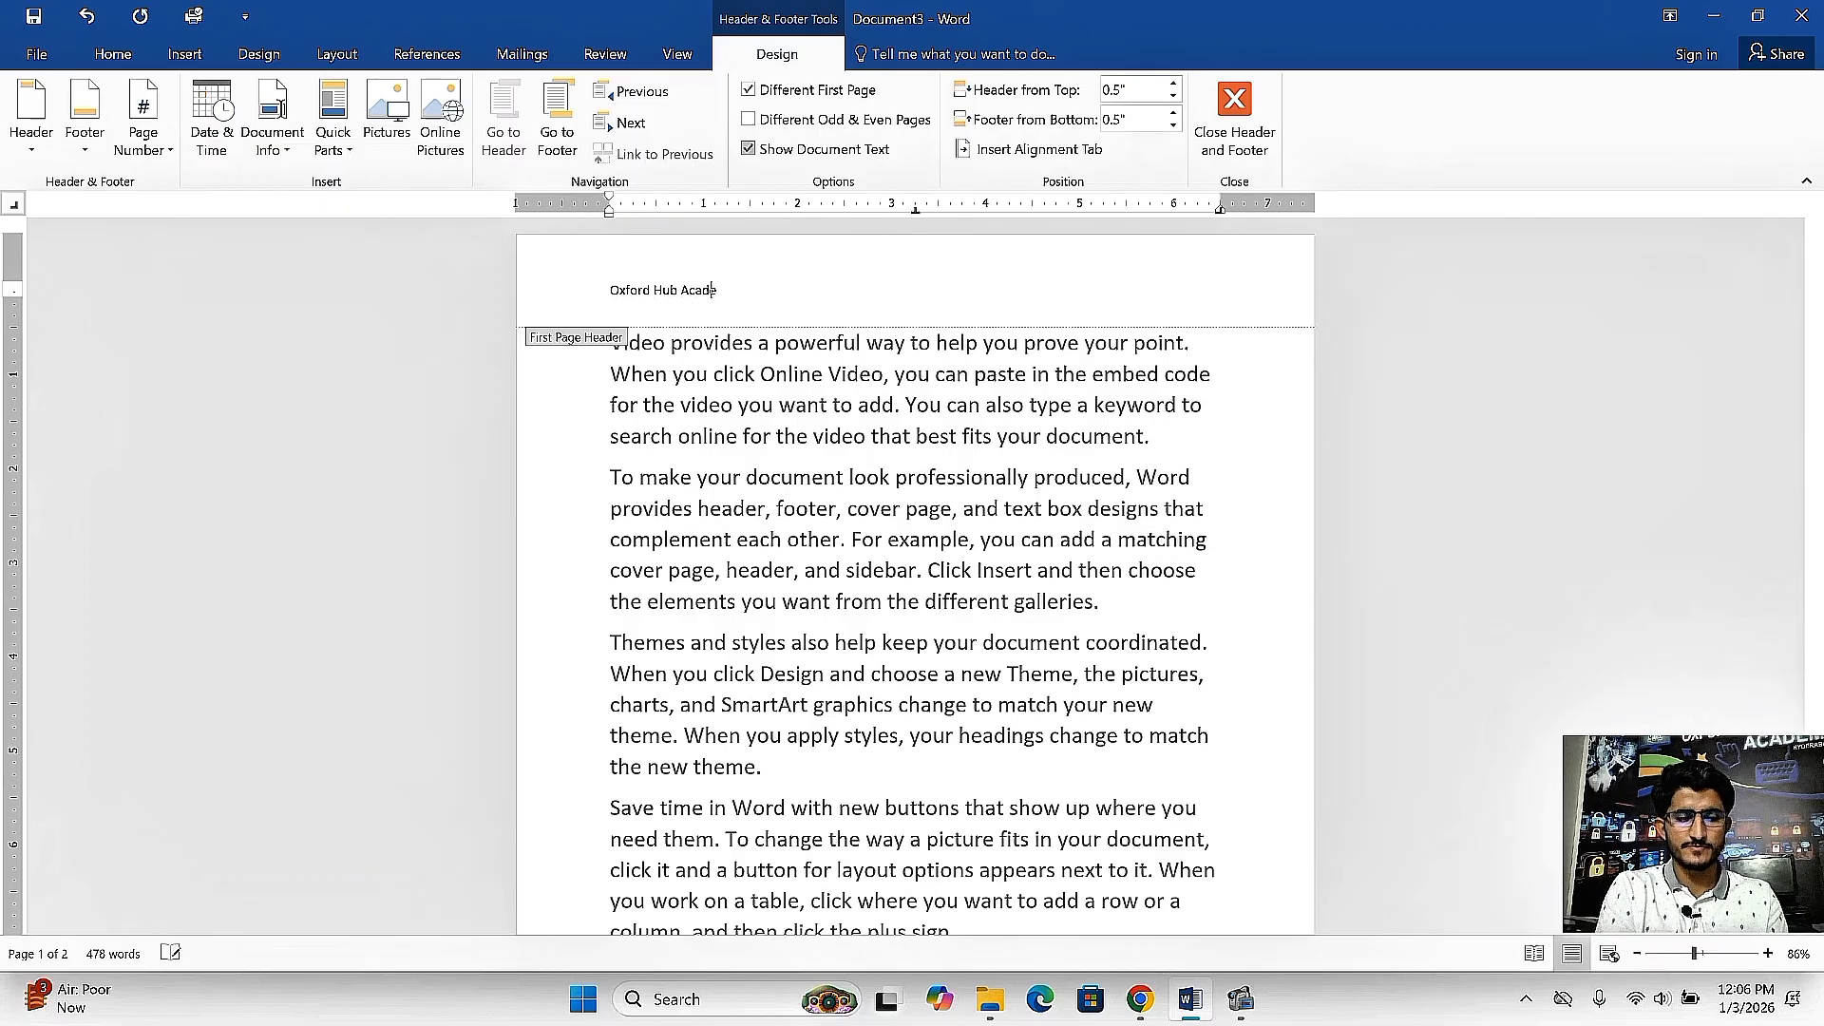
Enlarge the "Oxford Hub Academy" text in the first page header by several font sizes and close the header.
key("shift+Home")
key("ctrl+shift+period")
key("ctrl+shift+period")
key("ctrl+shift+period")
key("ctrl+shift+period")
key("ctrl+shift+period")
key("ctrl+shift+period")
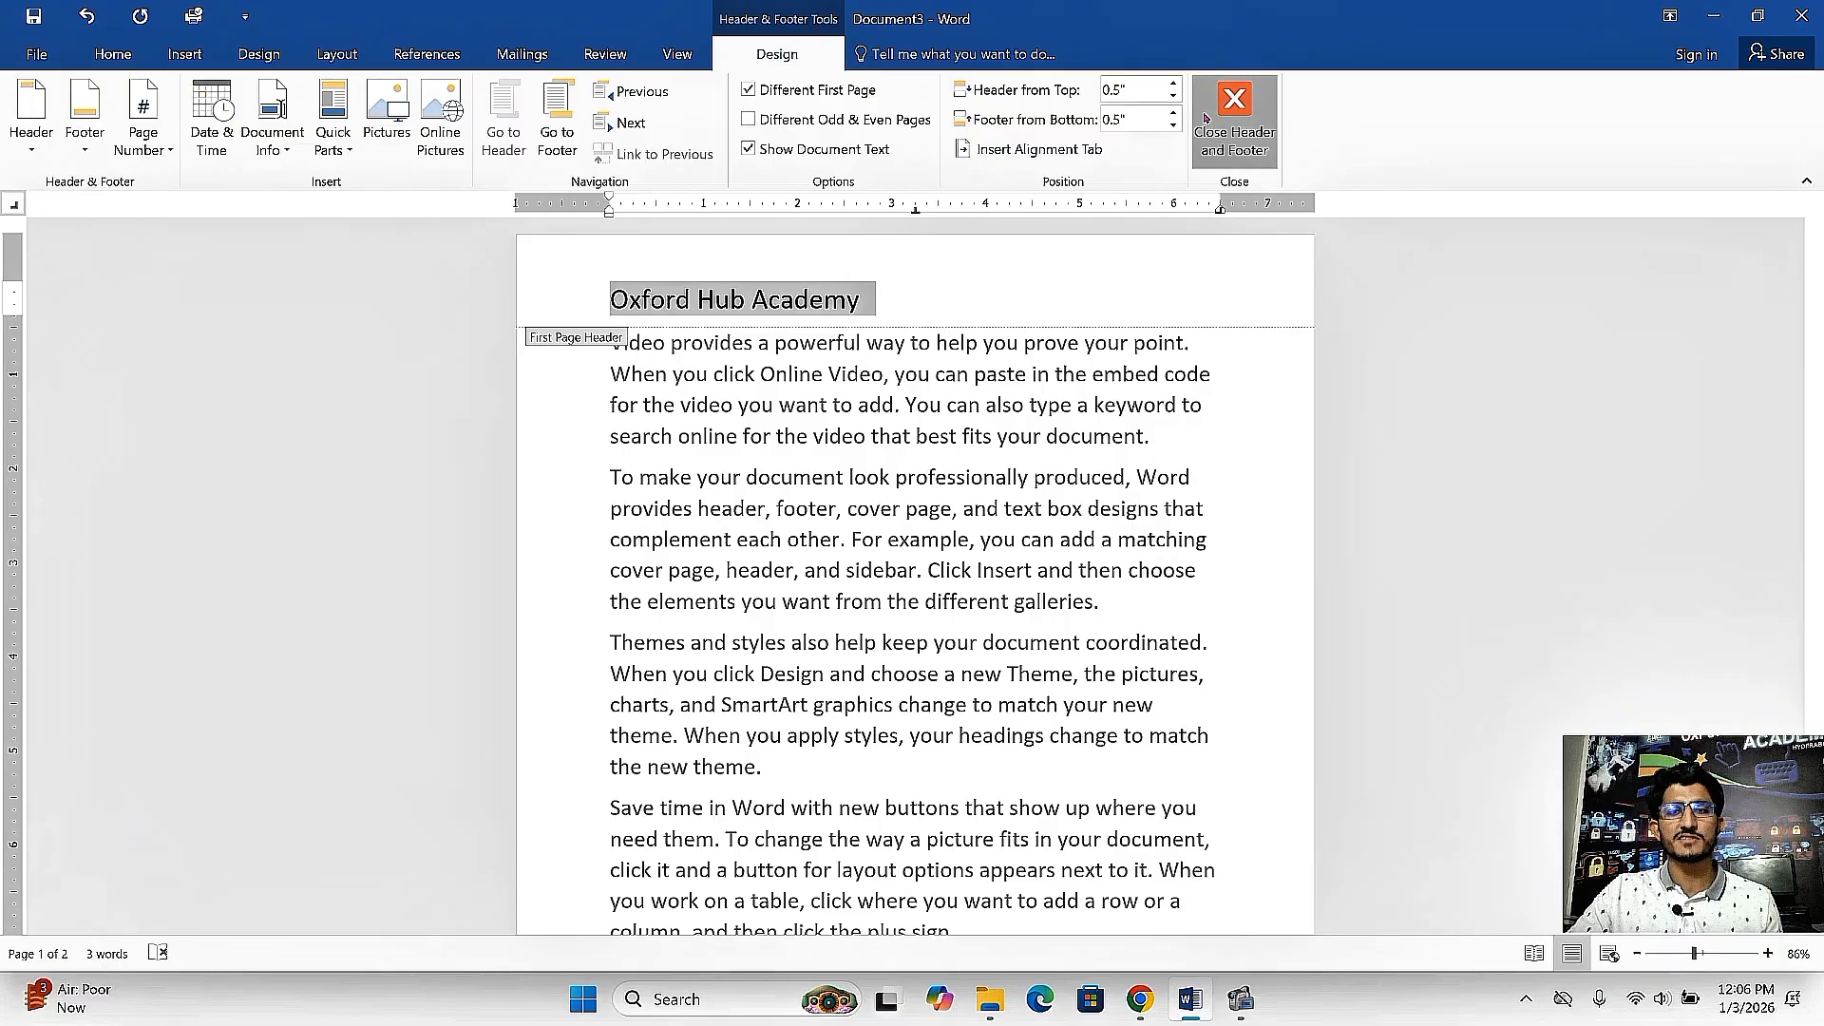
left_click(1234, 121)
Insert several page breaks after the last paragraph to add blank pages at the end of the document.
left_click_drag(1821, 278, 1816, 717)
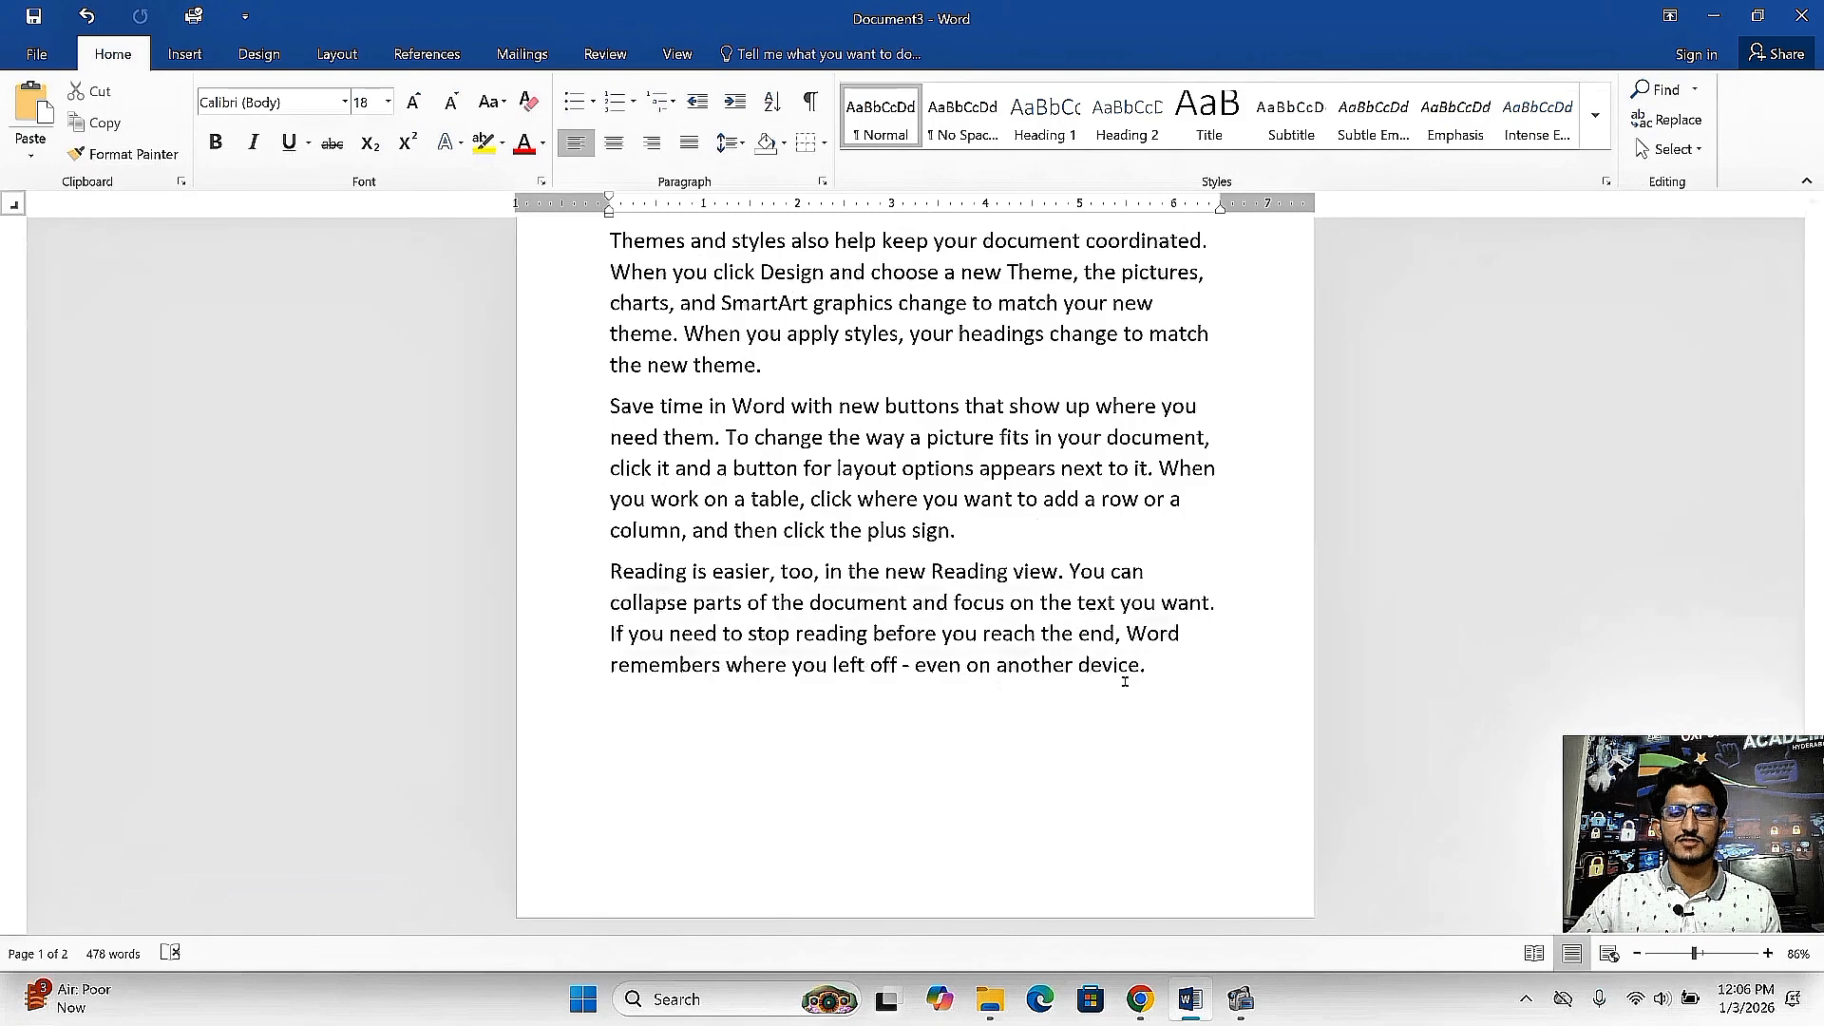
left_click(1162, 662)
key("ctrl+Return")
key("ctrl+Return")
key("ctrl+Return")
key("ctrl+Return")
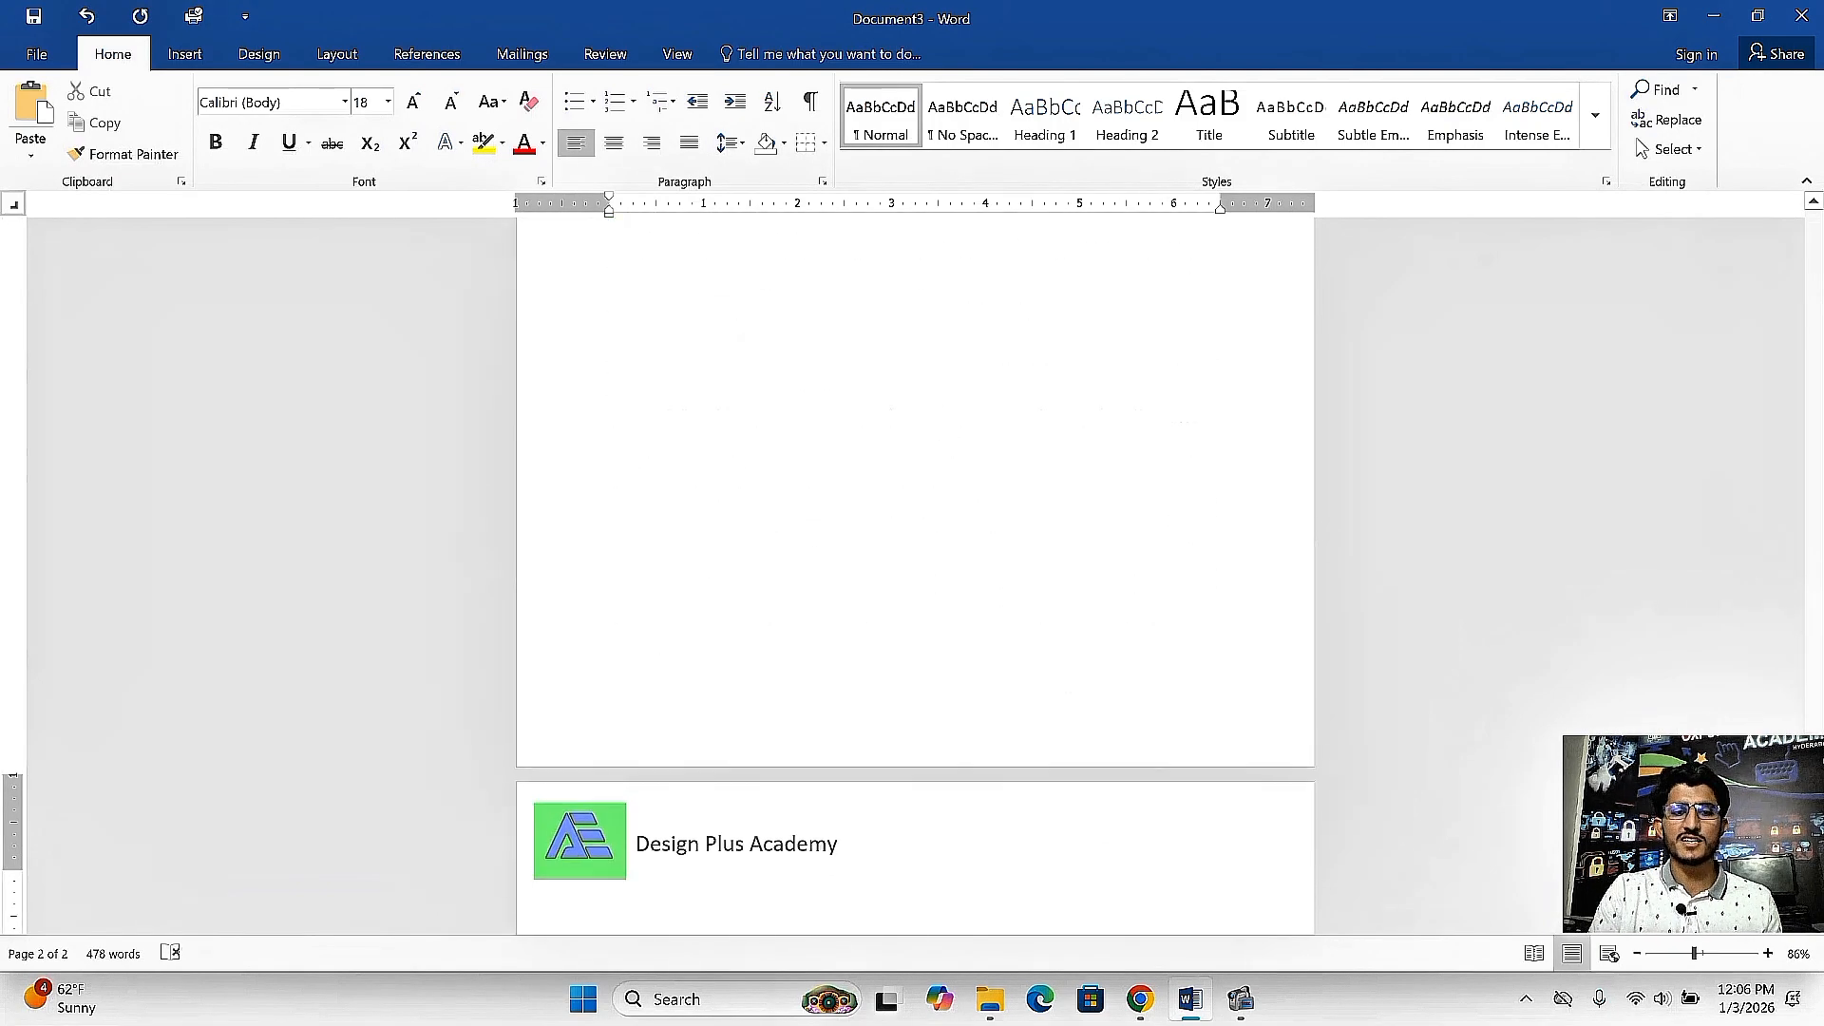
Undo the inserted page breaks and go back to the first page.
key("ctrl+z")
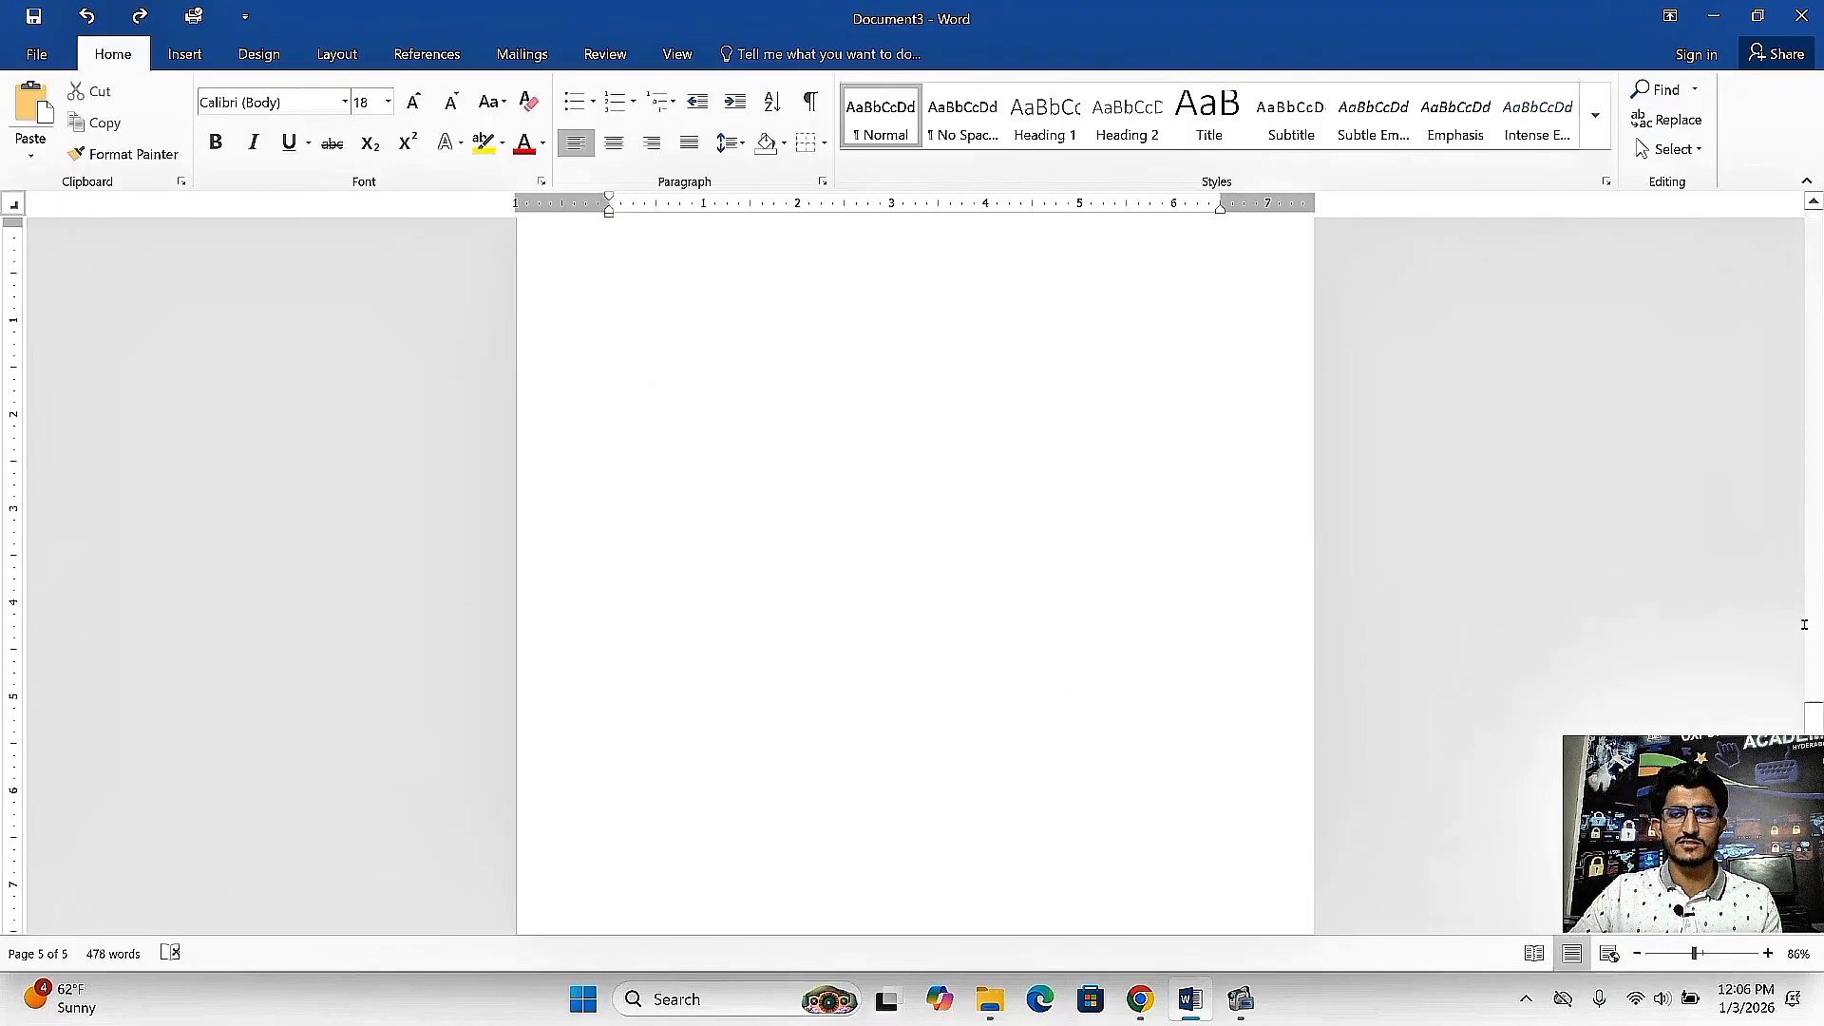
key("ctrl+z")
left_click_drag(1819, 691, 1822, 206)
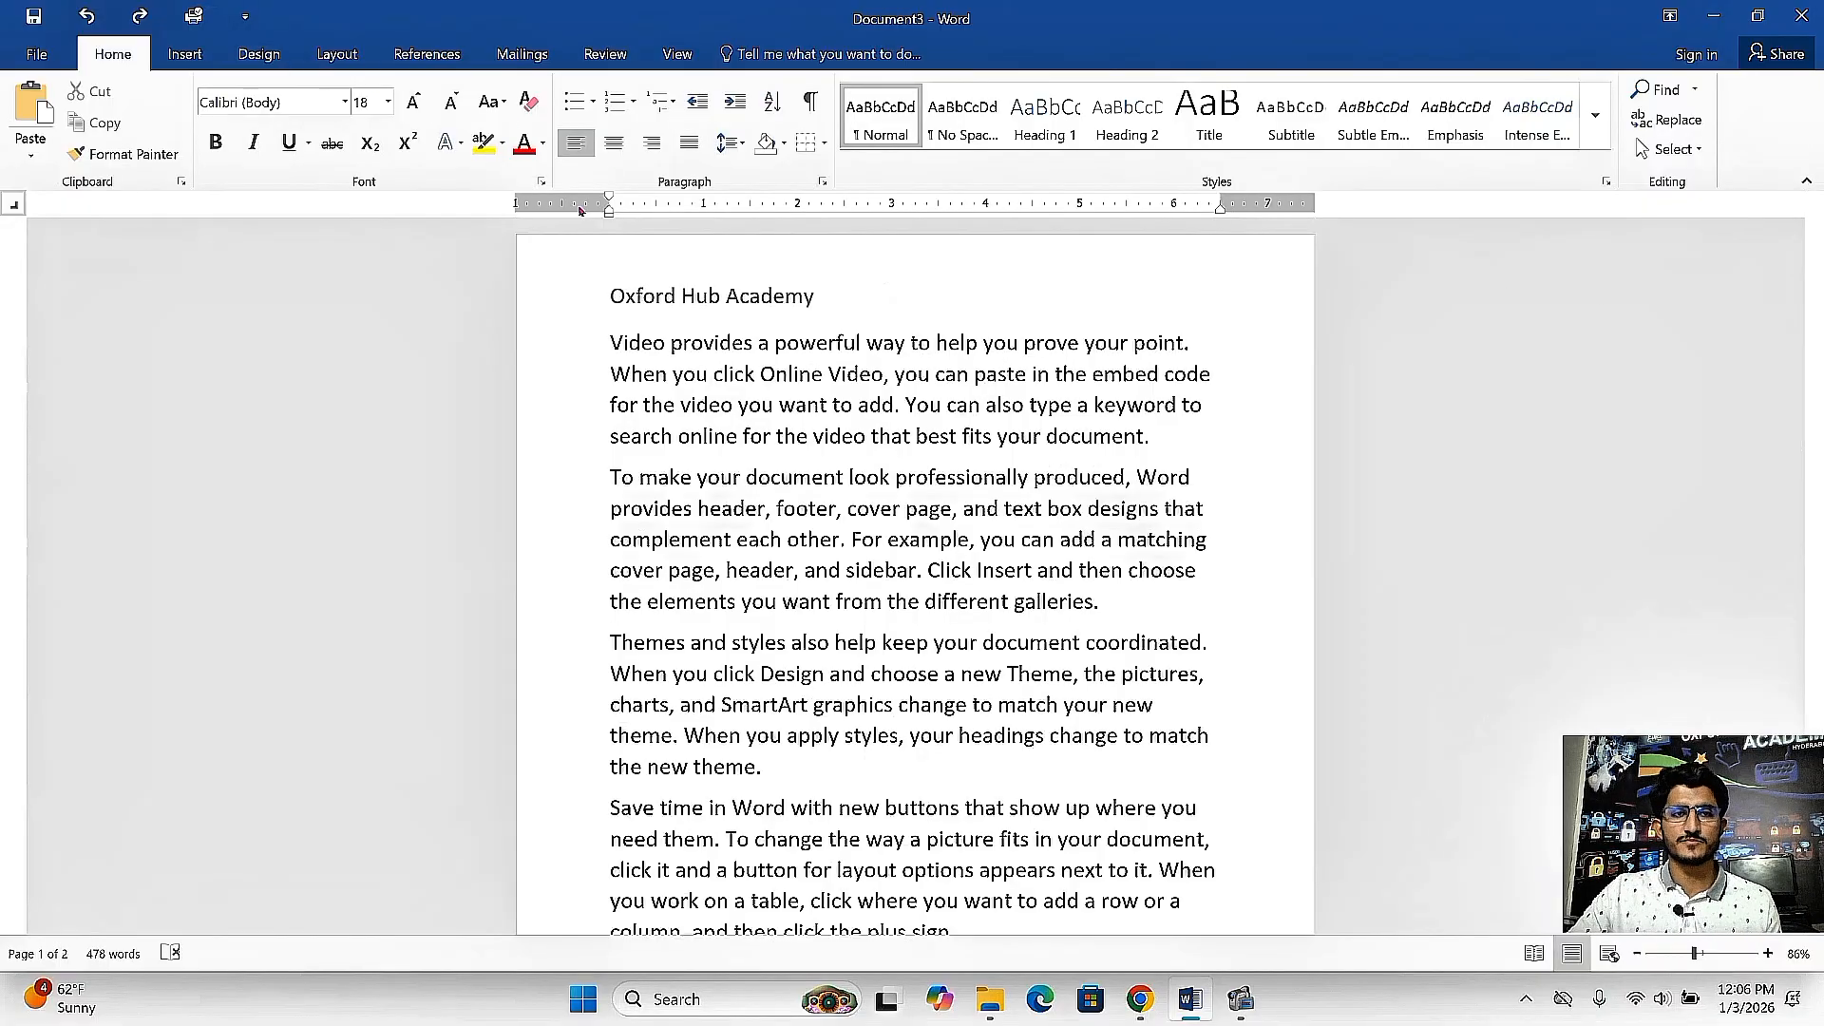
Turn off the different first page header and enable different headers for odd and even pages.
double_click(766, 298)
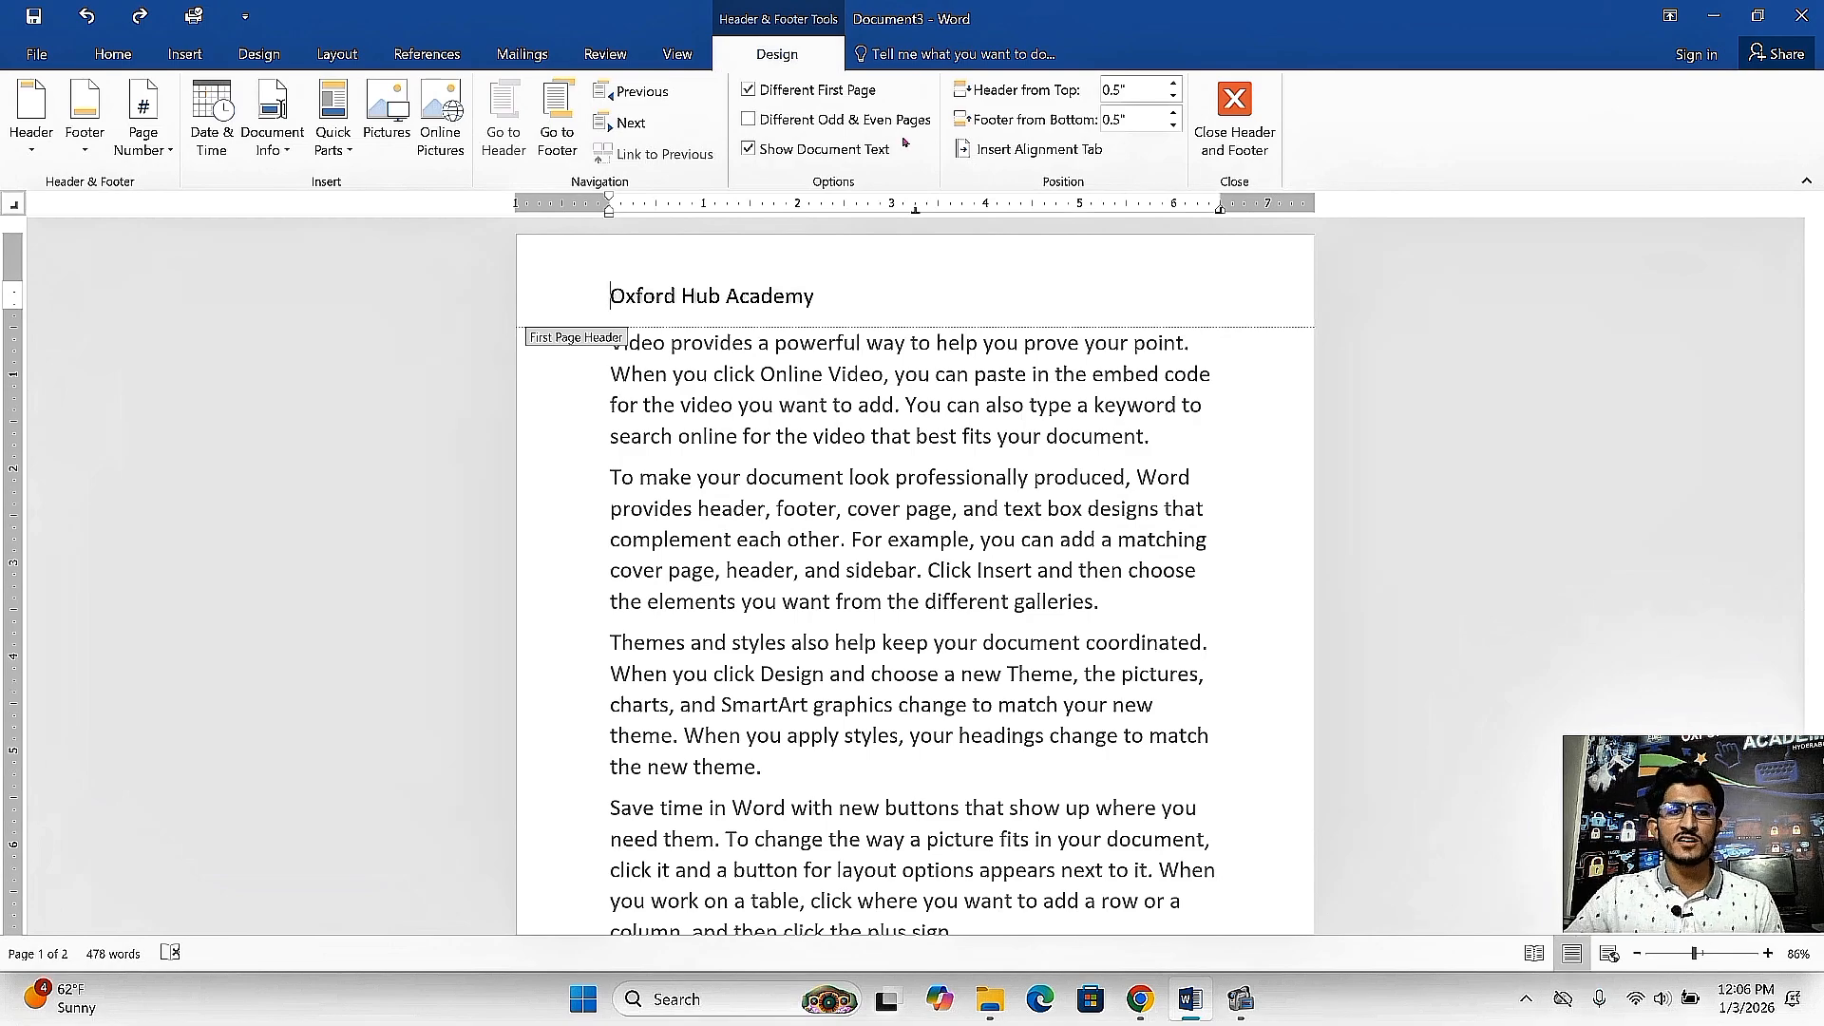
left_click(750, 90)
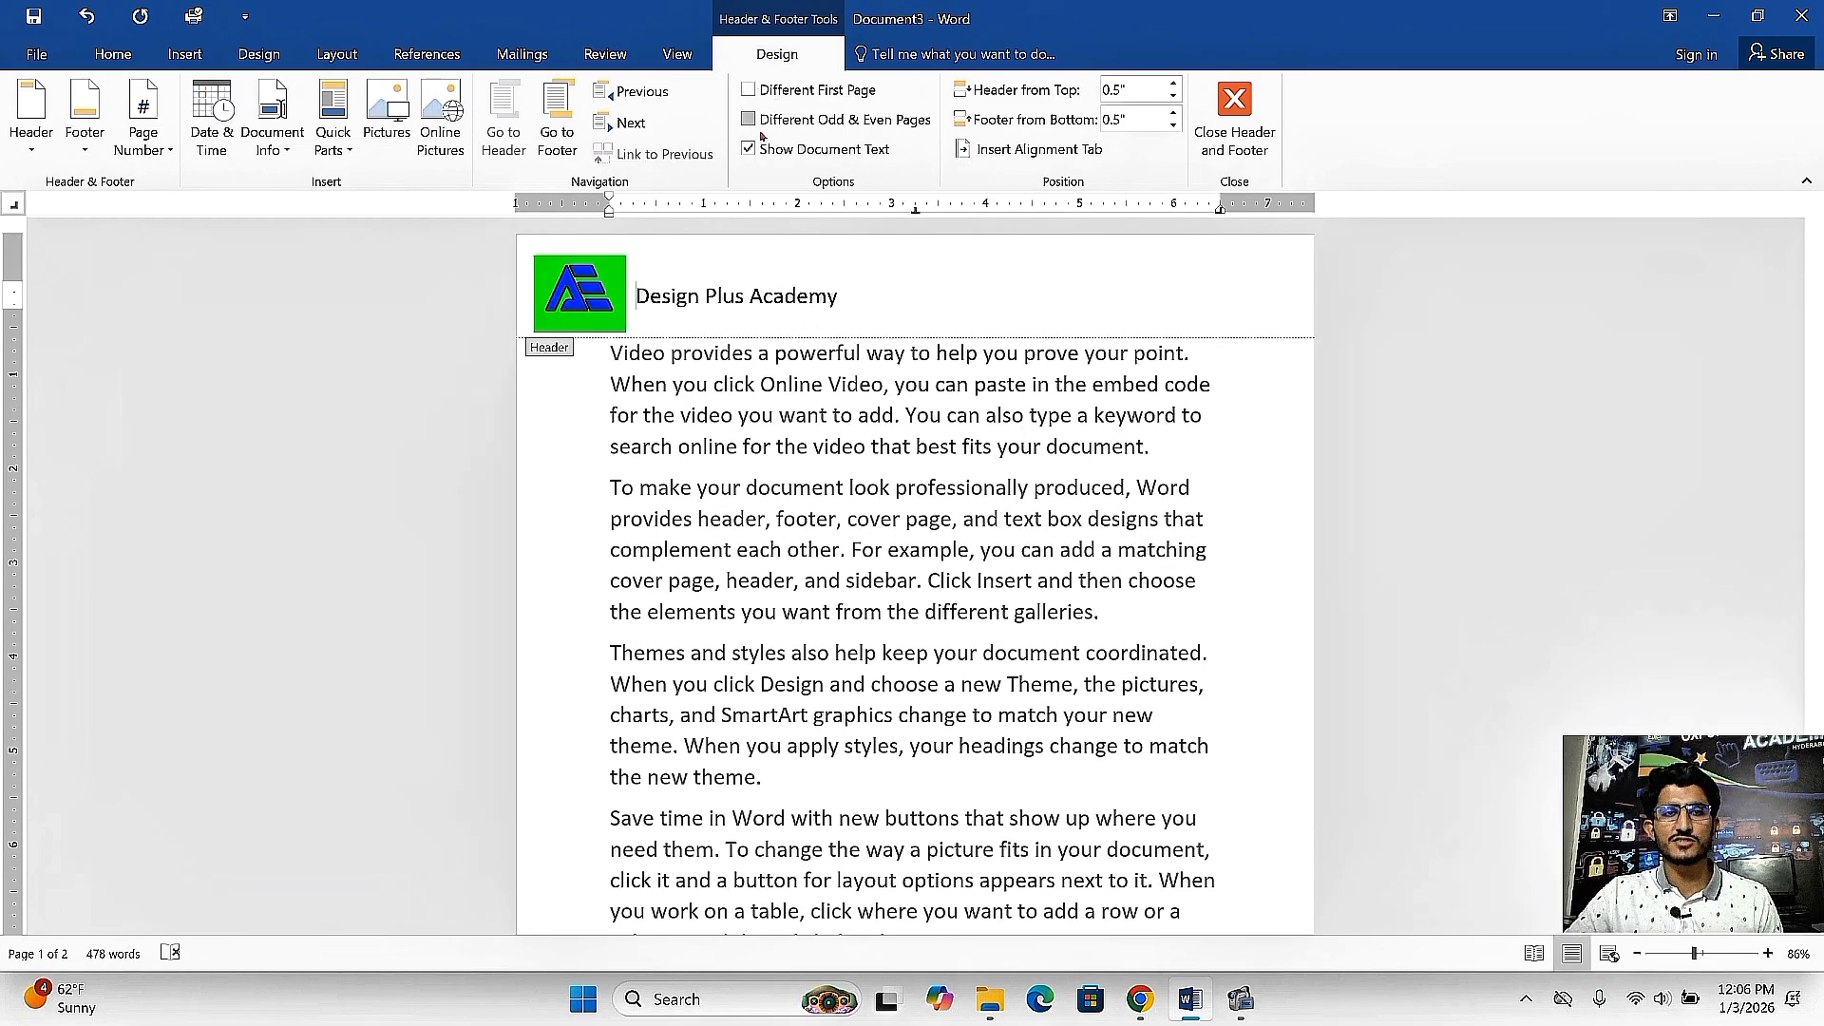
left_click(748, 118)
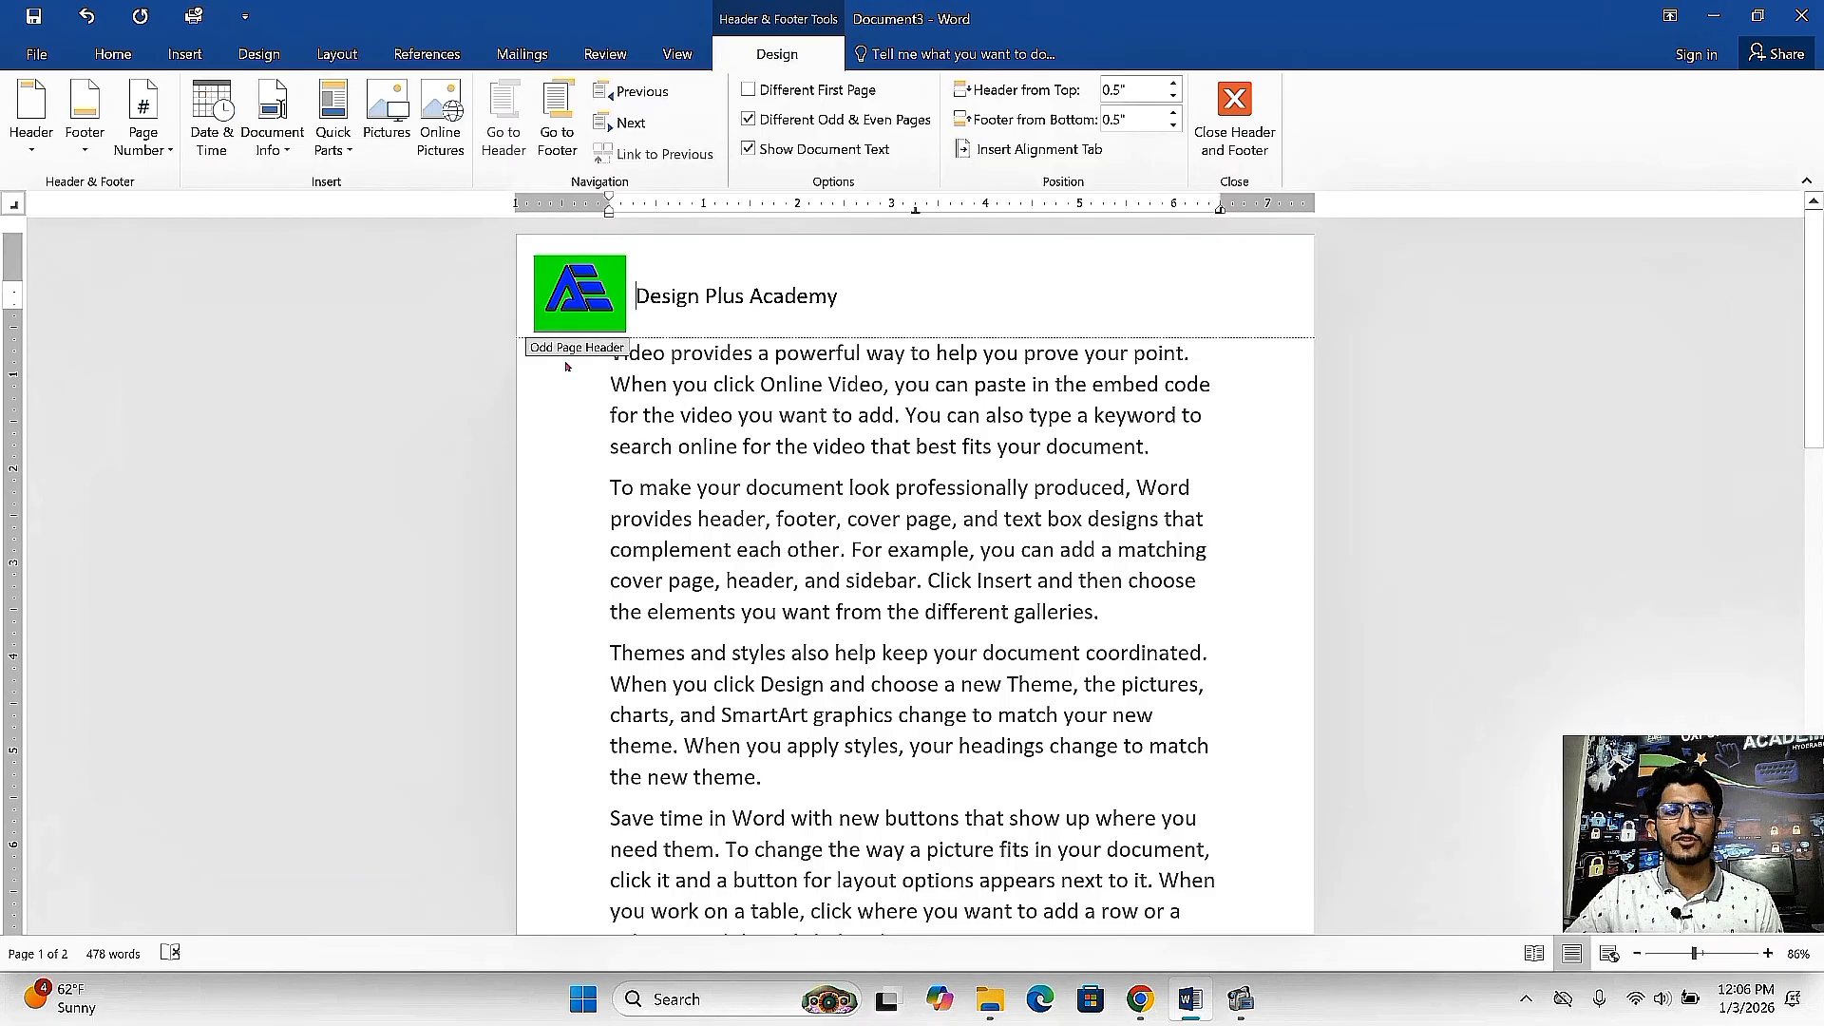
Enter "Oxford Hub Academy" in the even page header on page 2.
left_click_drag(1815, 314, 1815, 546)
left_click(663, 620)
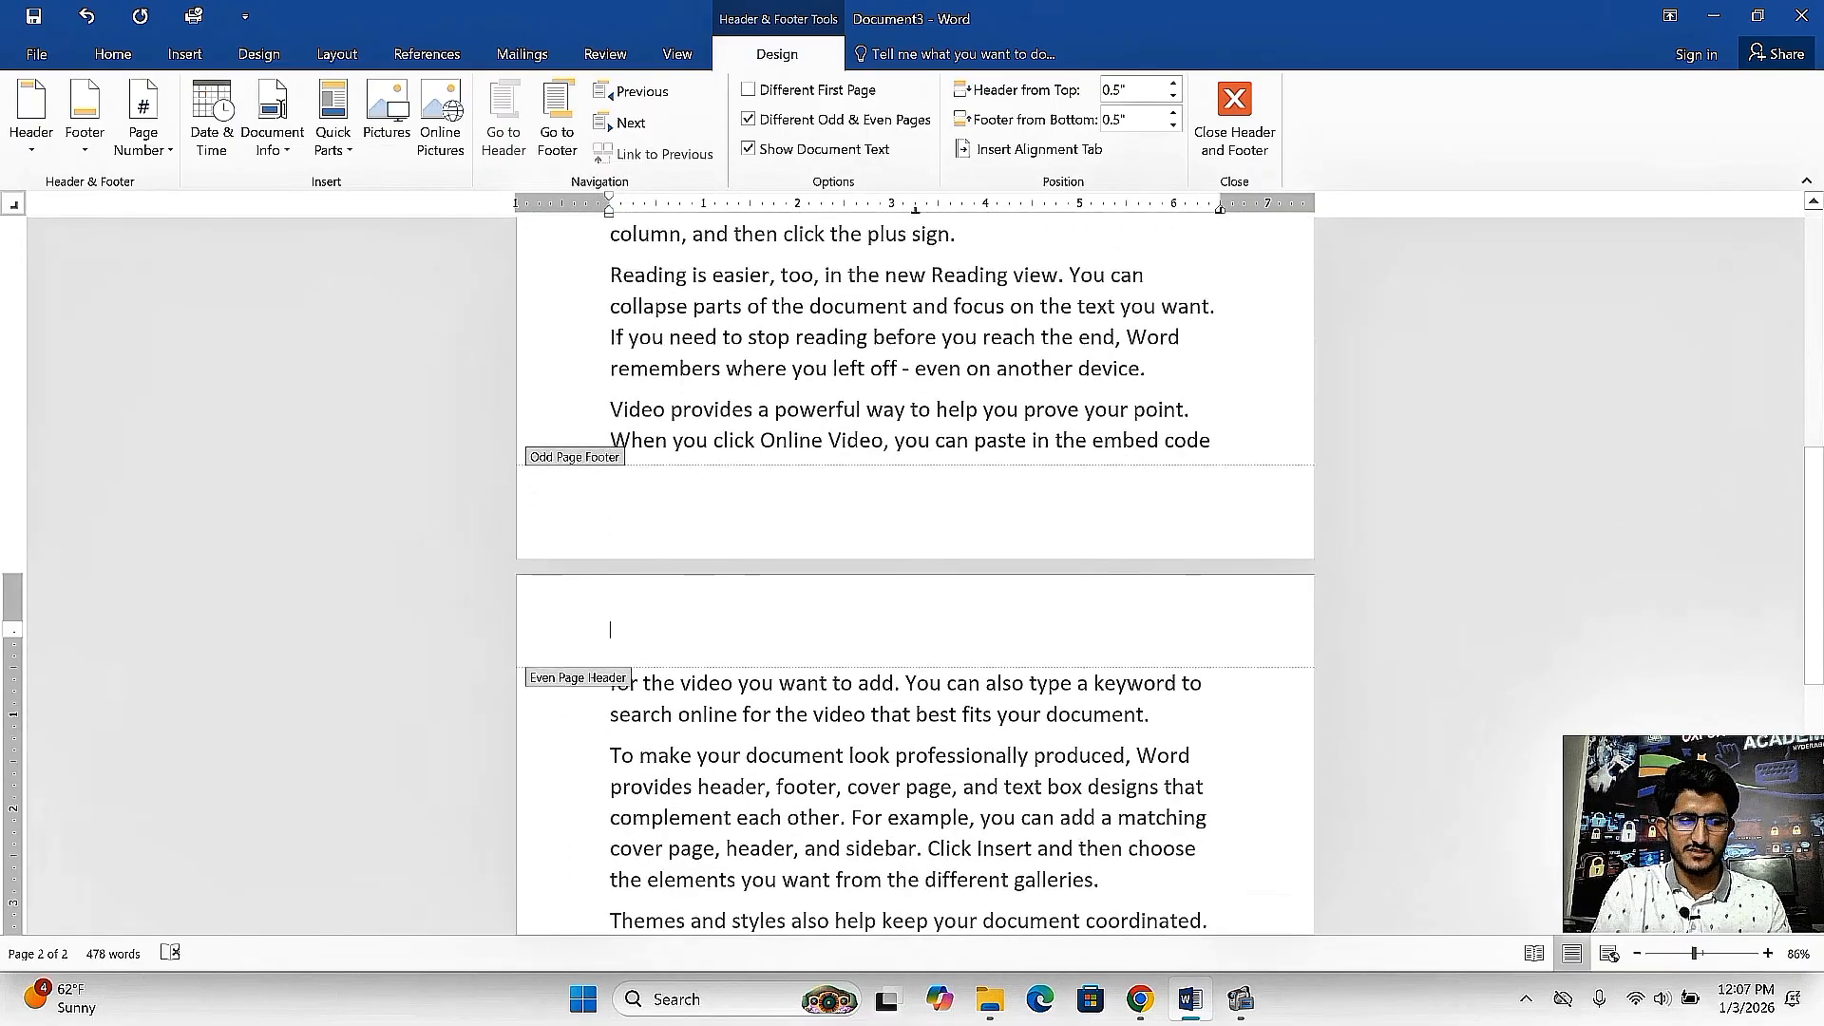
type("Oxford ")
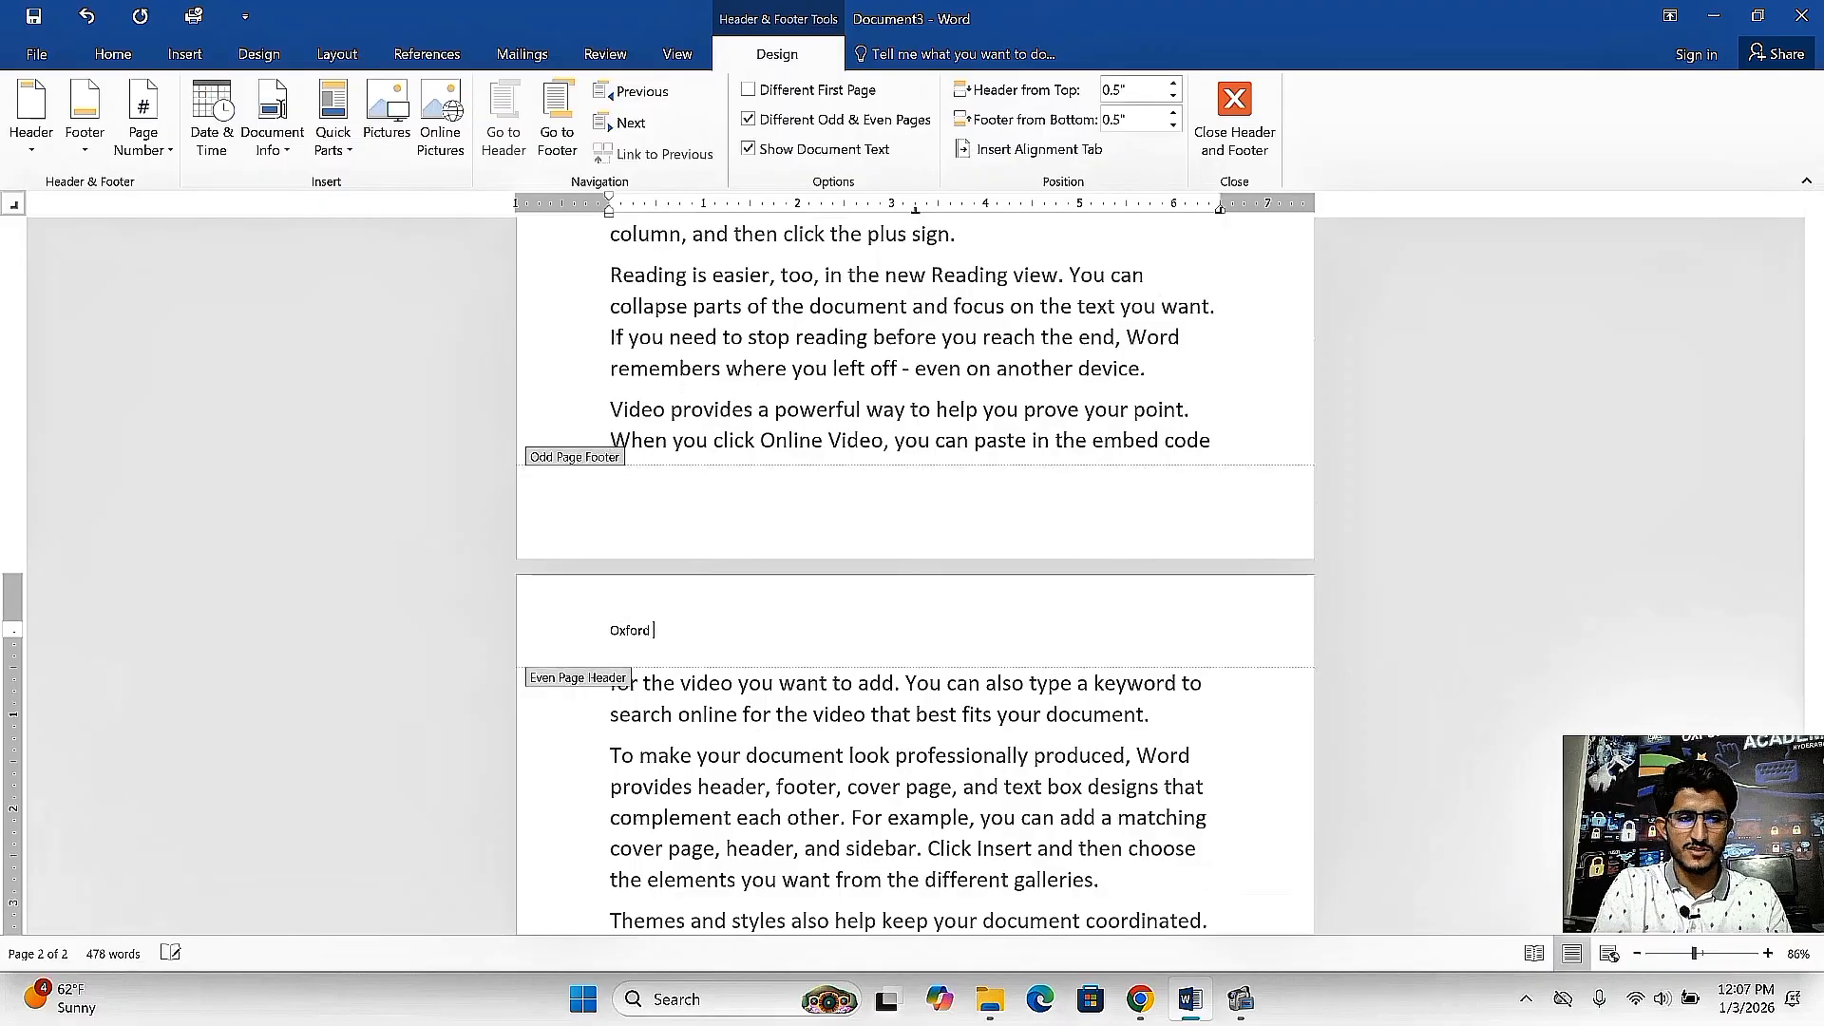
type("Hub Ac")
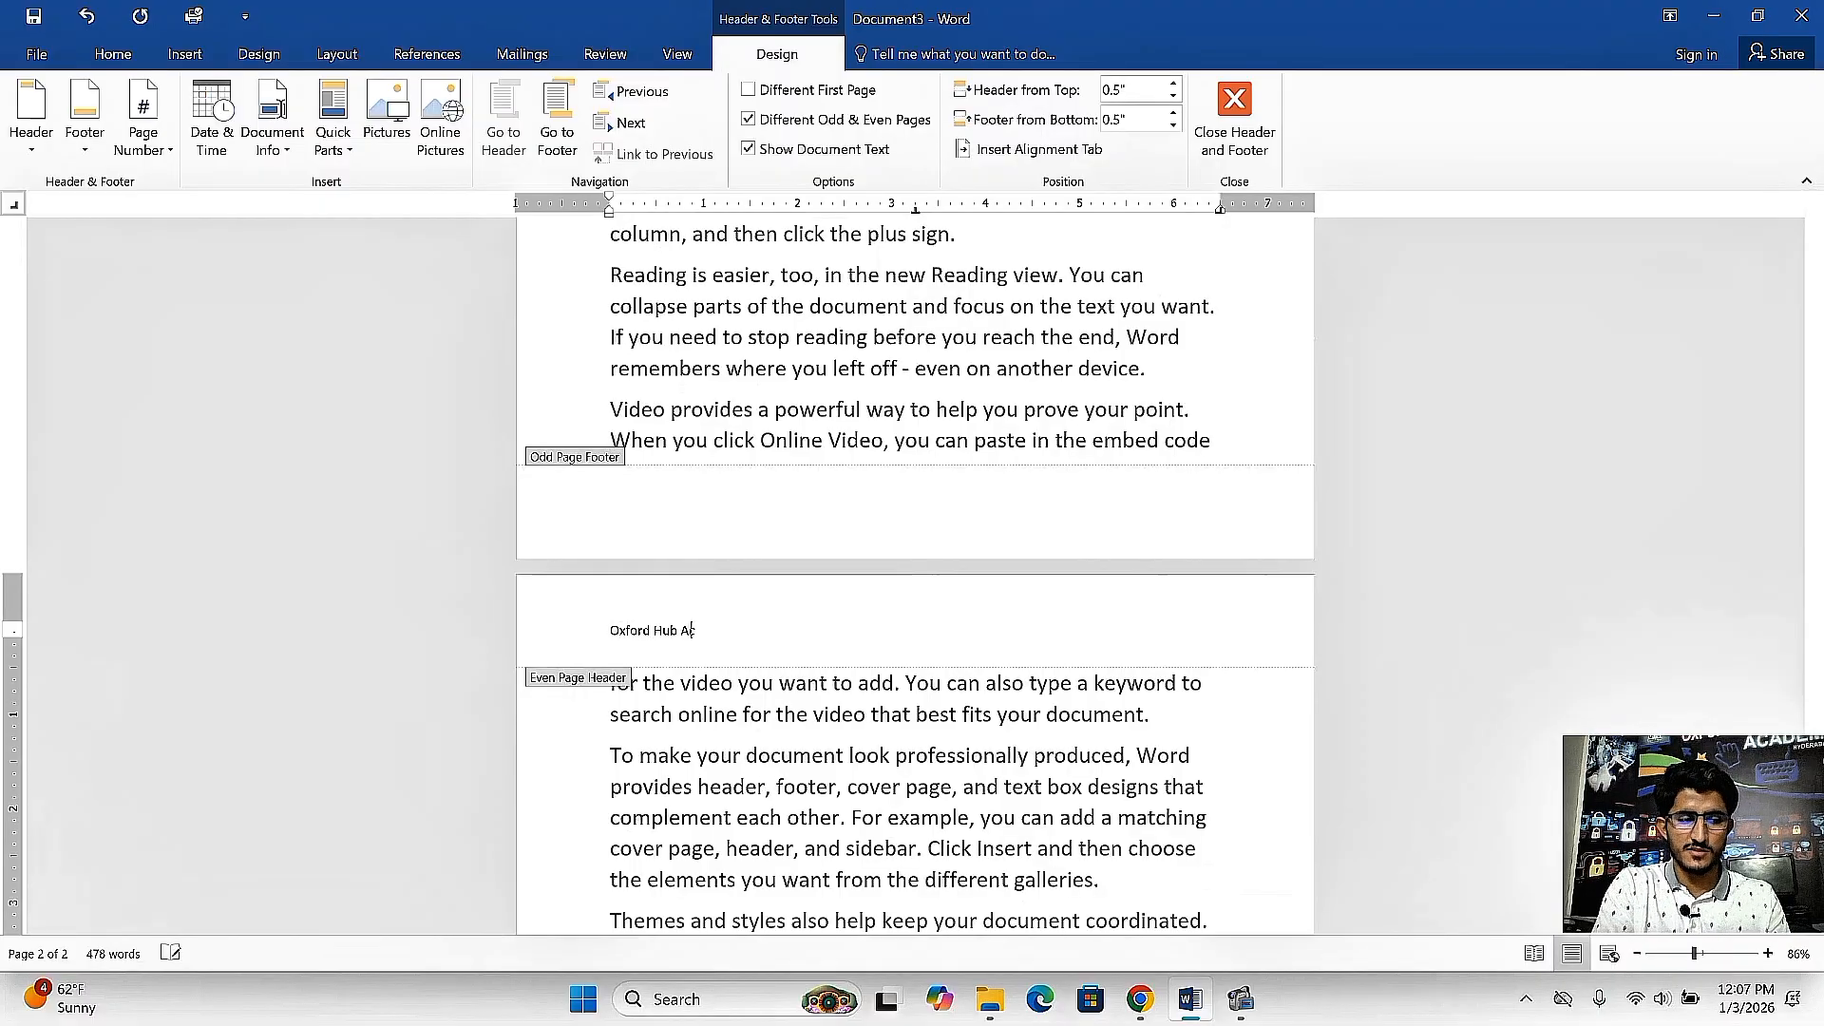
type("ademy")
Enlarge the "Oxford Hub Academy" text in the even page header by several font sizes and close the header.
key("shift+Home")
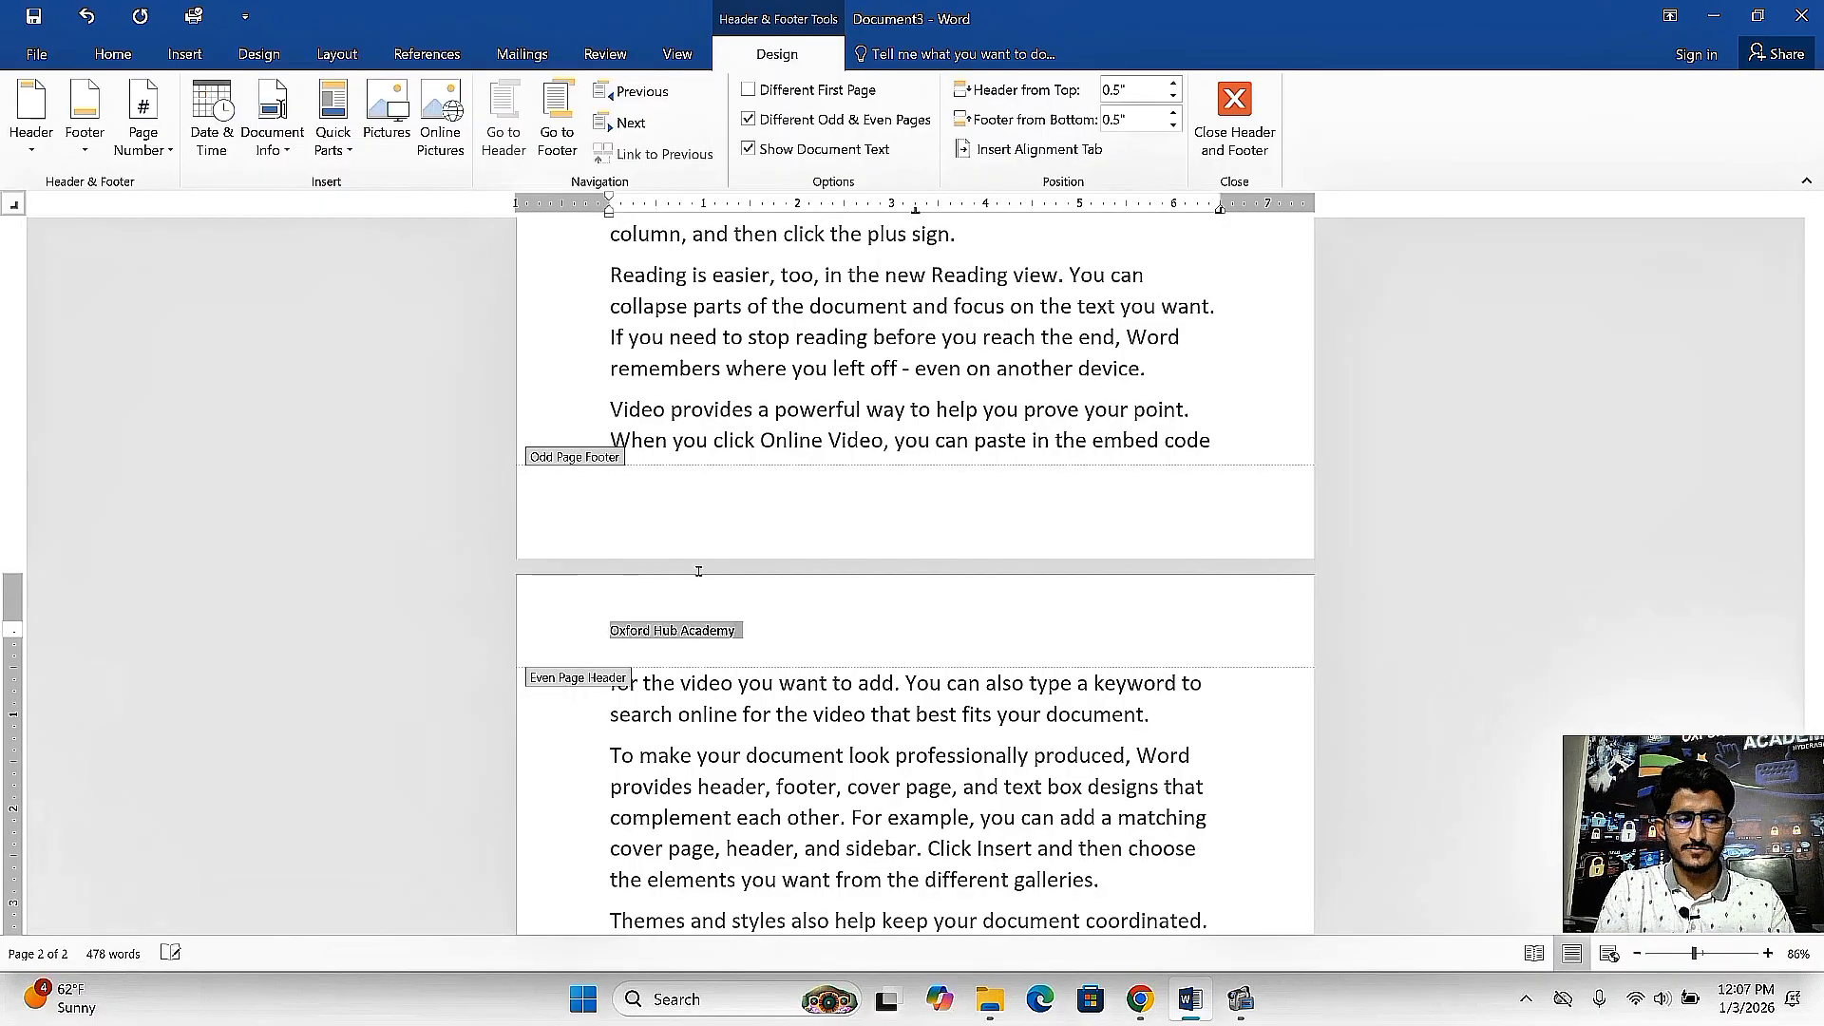
key("ctrl+shift+period")
key("ctrl+shift+period")
key("ctrl+shift+period")
key("ctrl+shift+period")
key("ctrl+shift+period")
key("ctrl+shift+period")
key("ctrl+shift+period")
key("ctrl+shift+period")
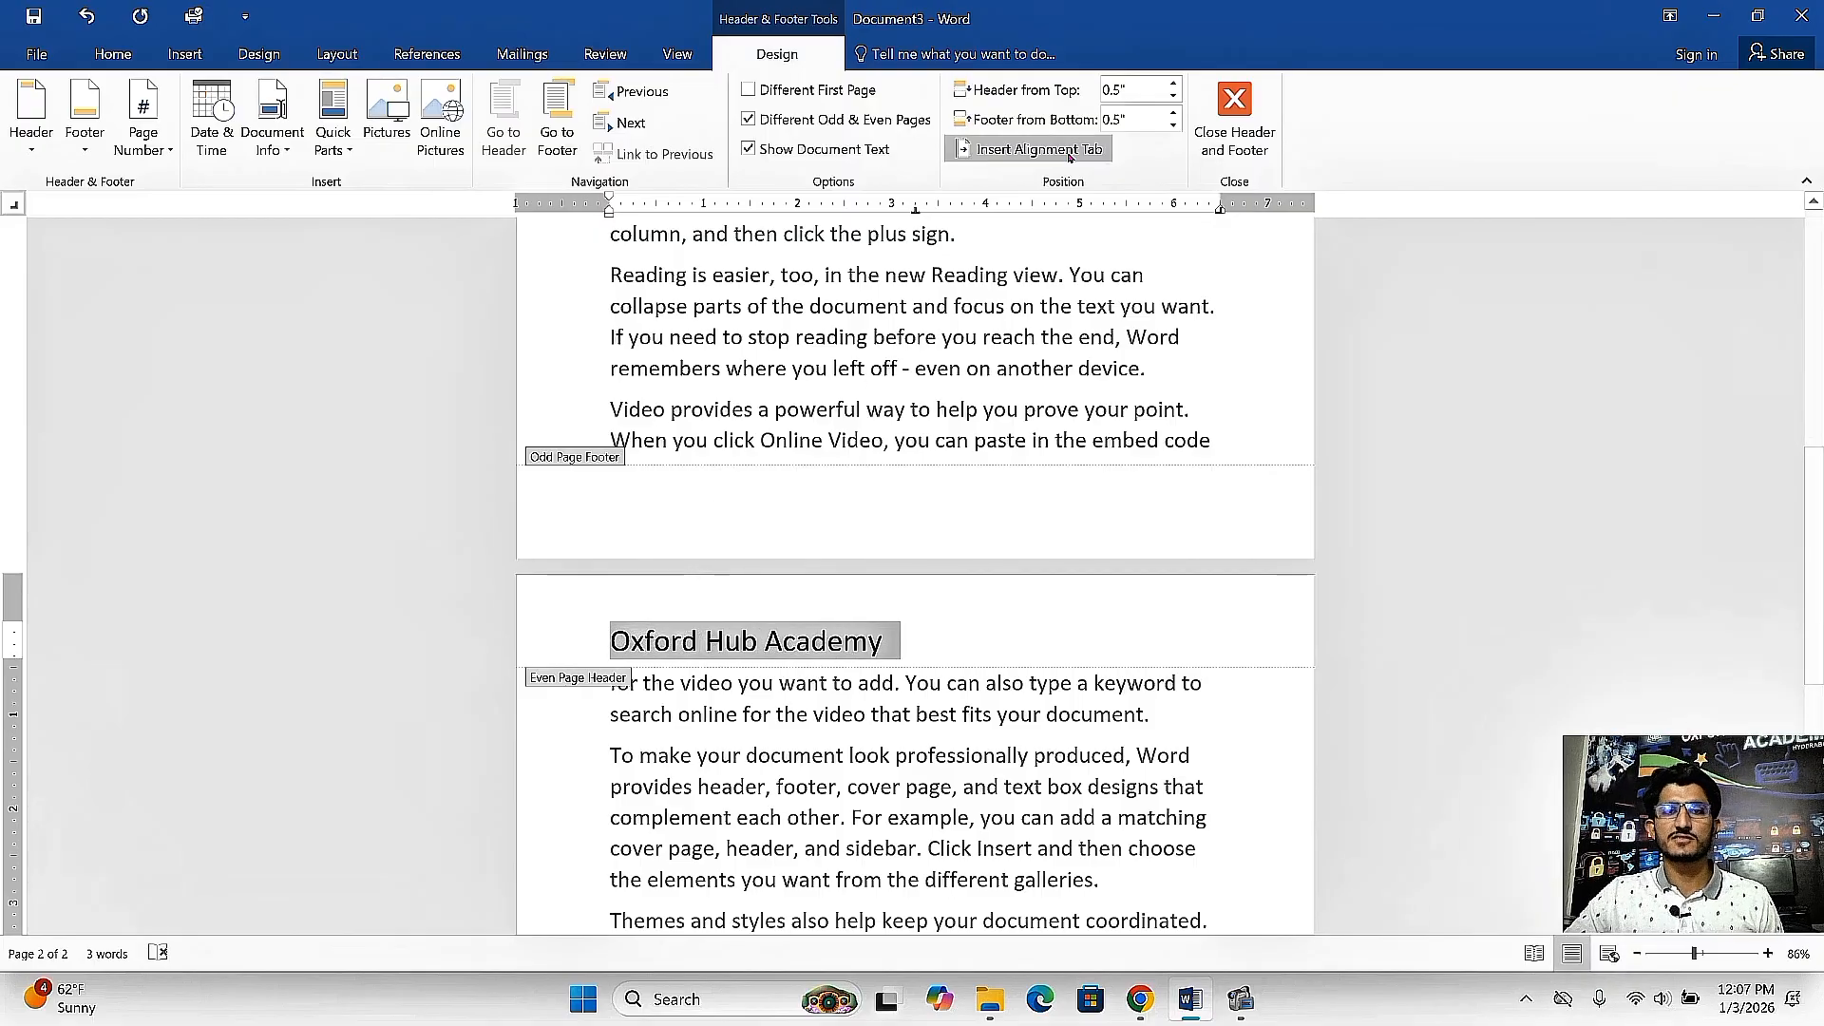
left_click(1235, 119)
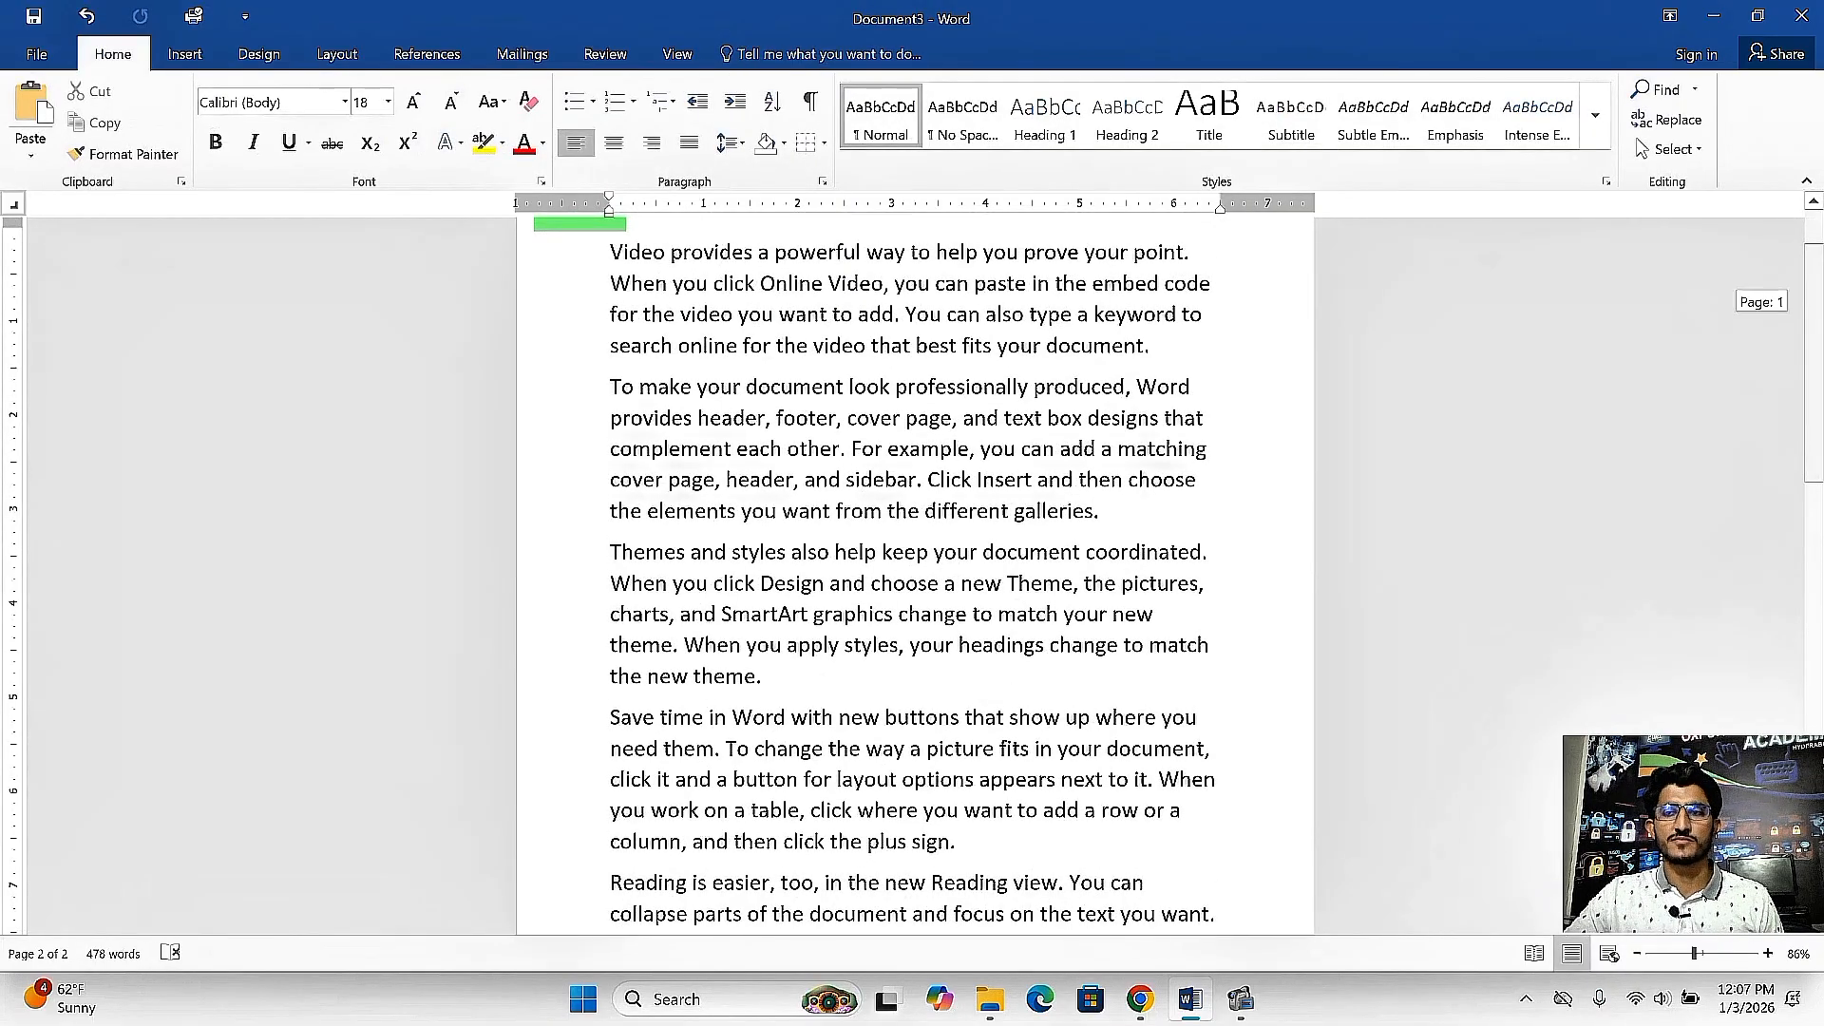
Add four blank pages after the last paragraph with page breaks to extend the alternating headers.
scroll(916, 570, "up", 1)
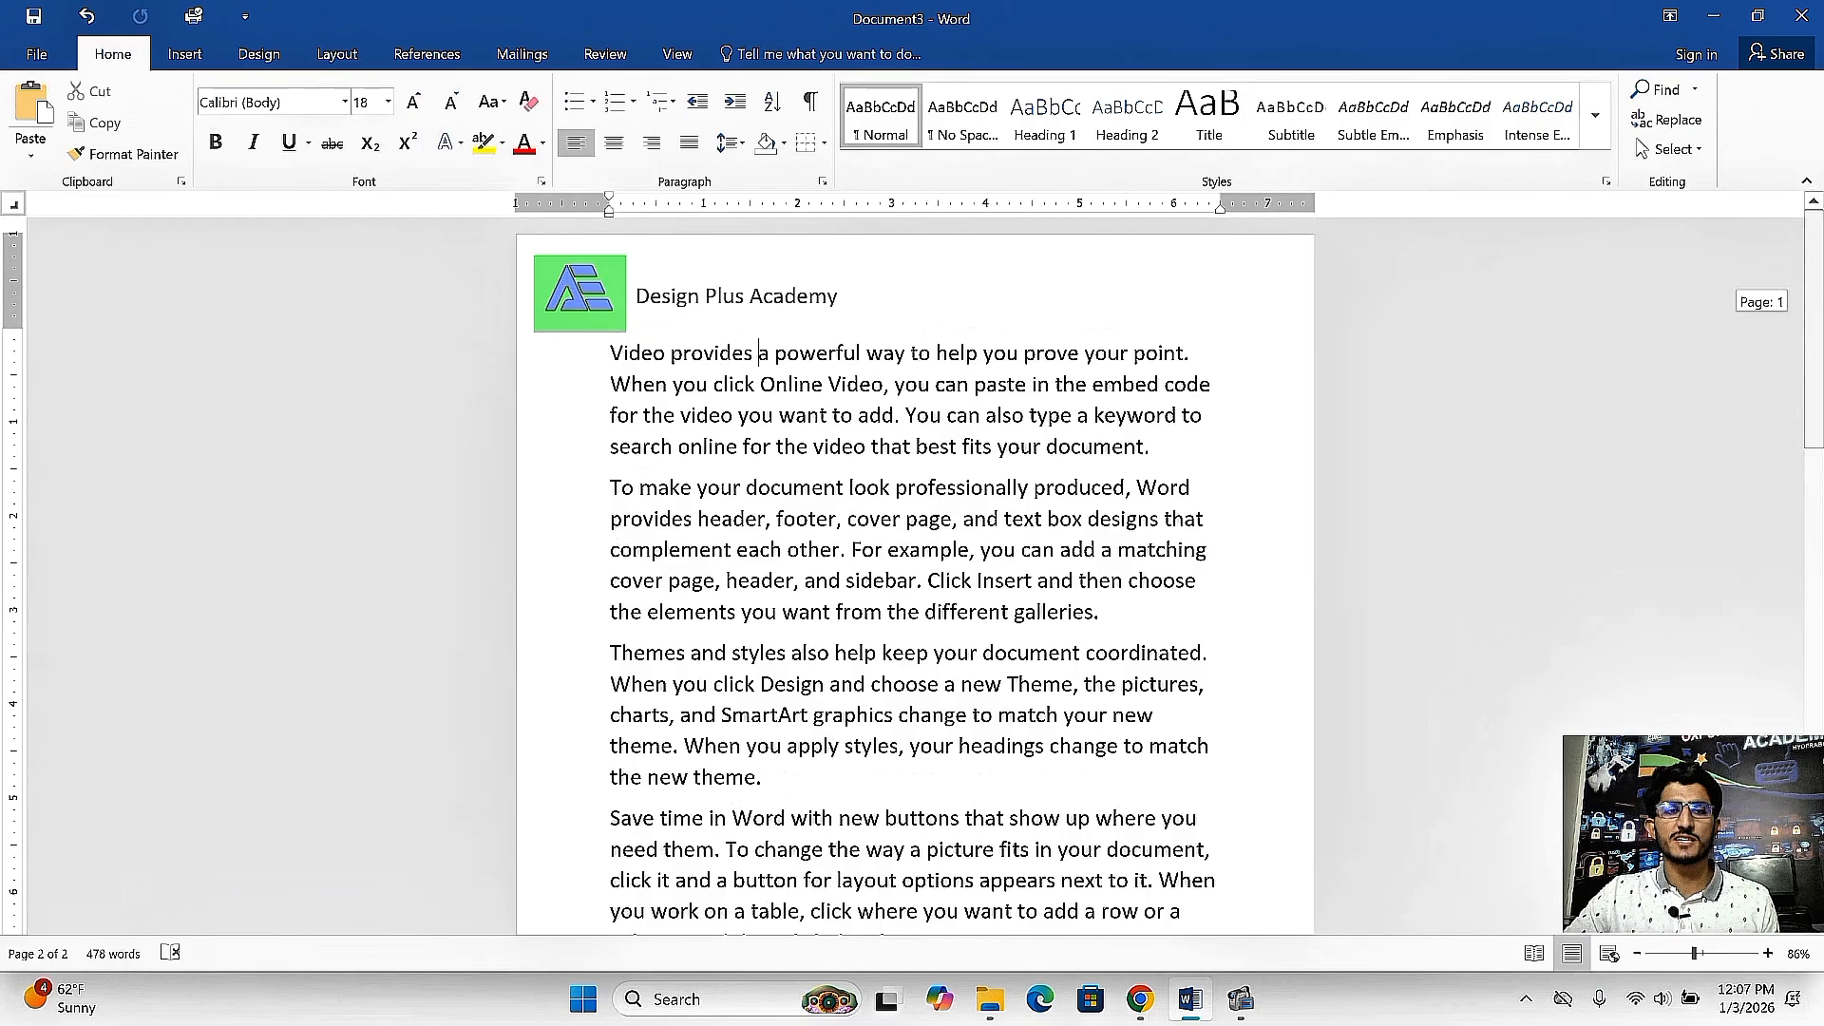
scroll(913, 571, "down", 7)
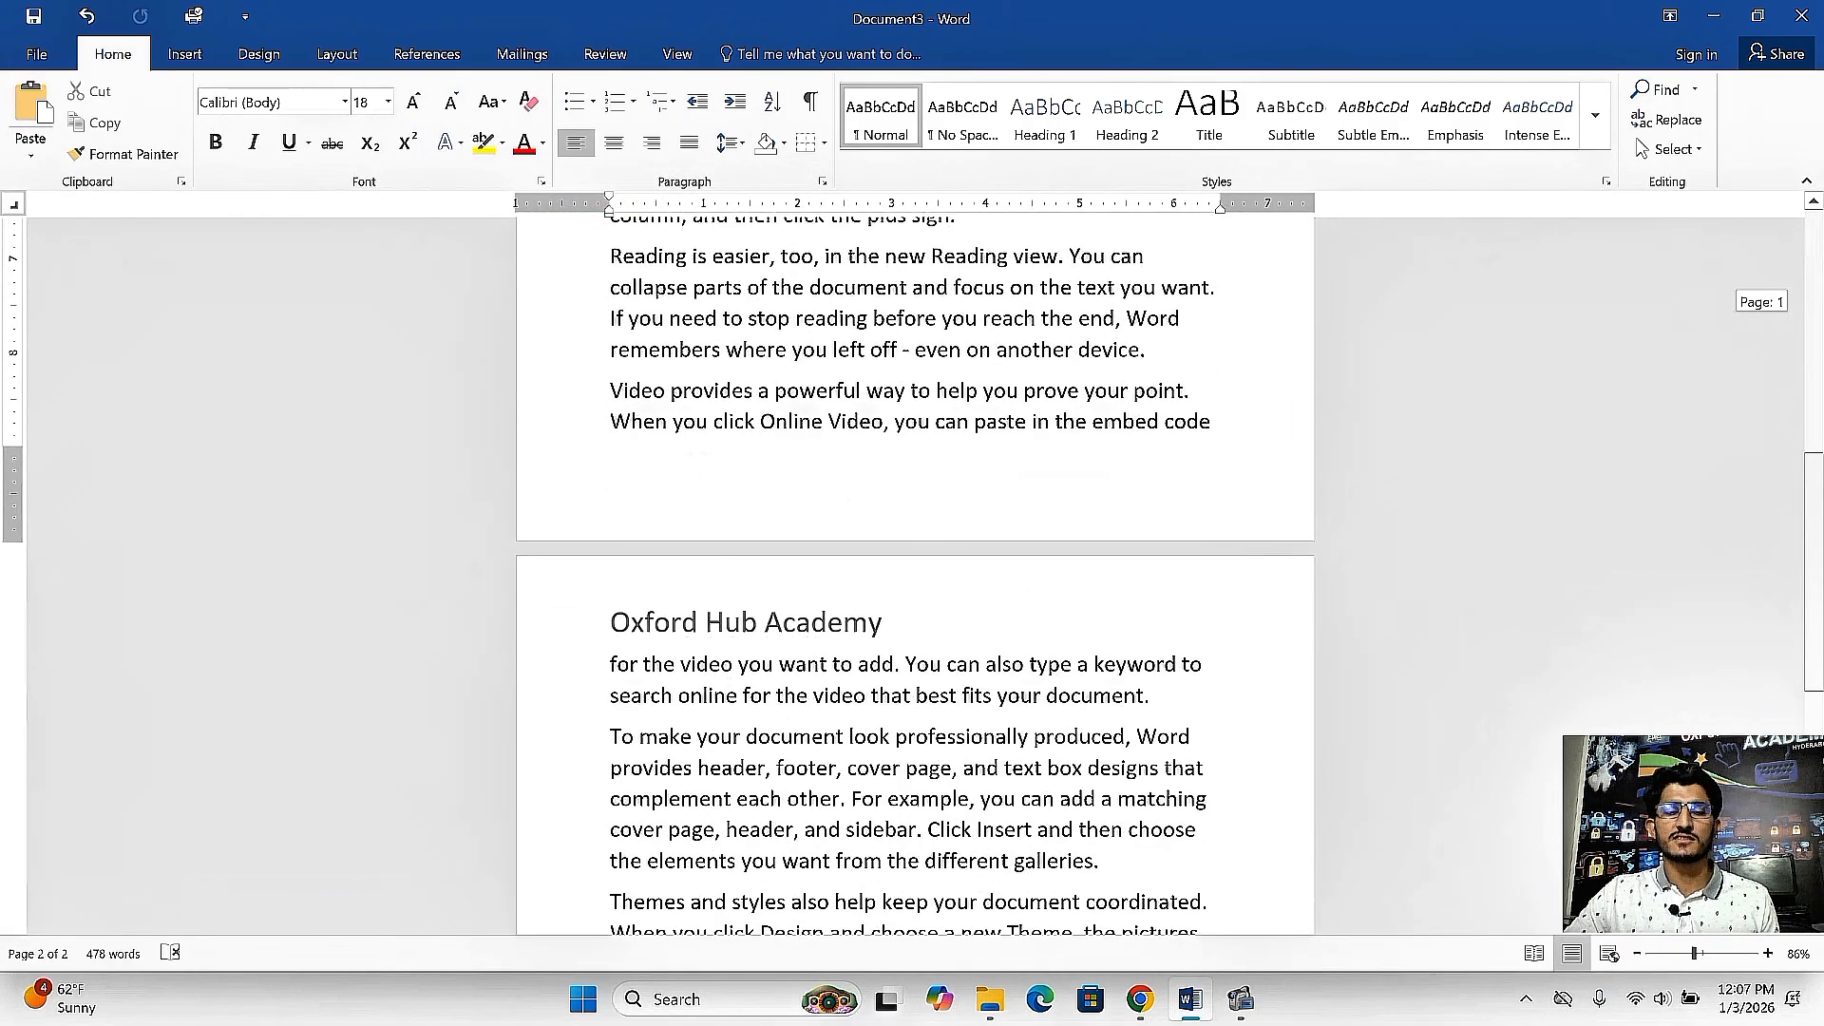
scroll(916, 570, "up", 7)
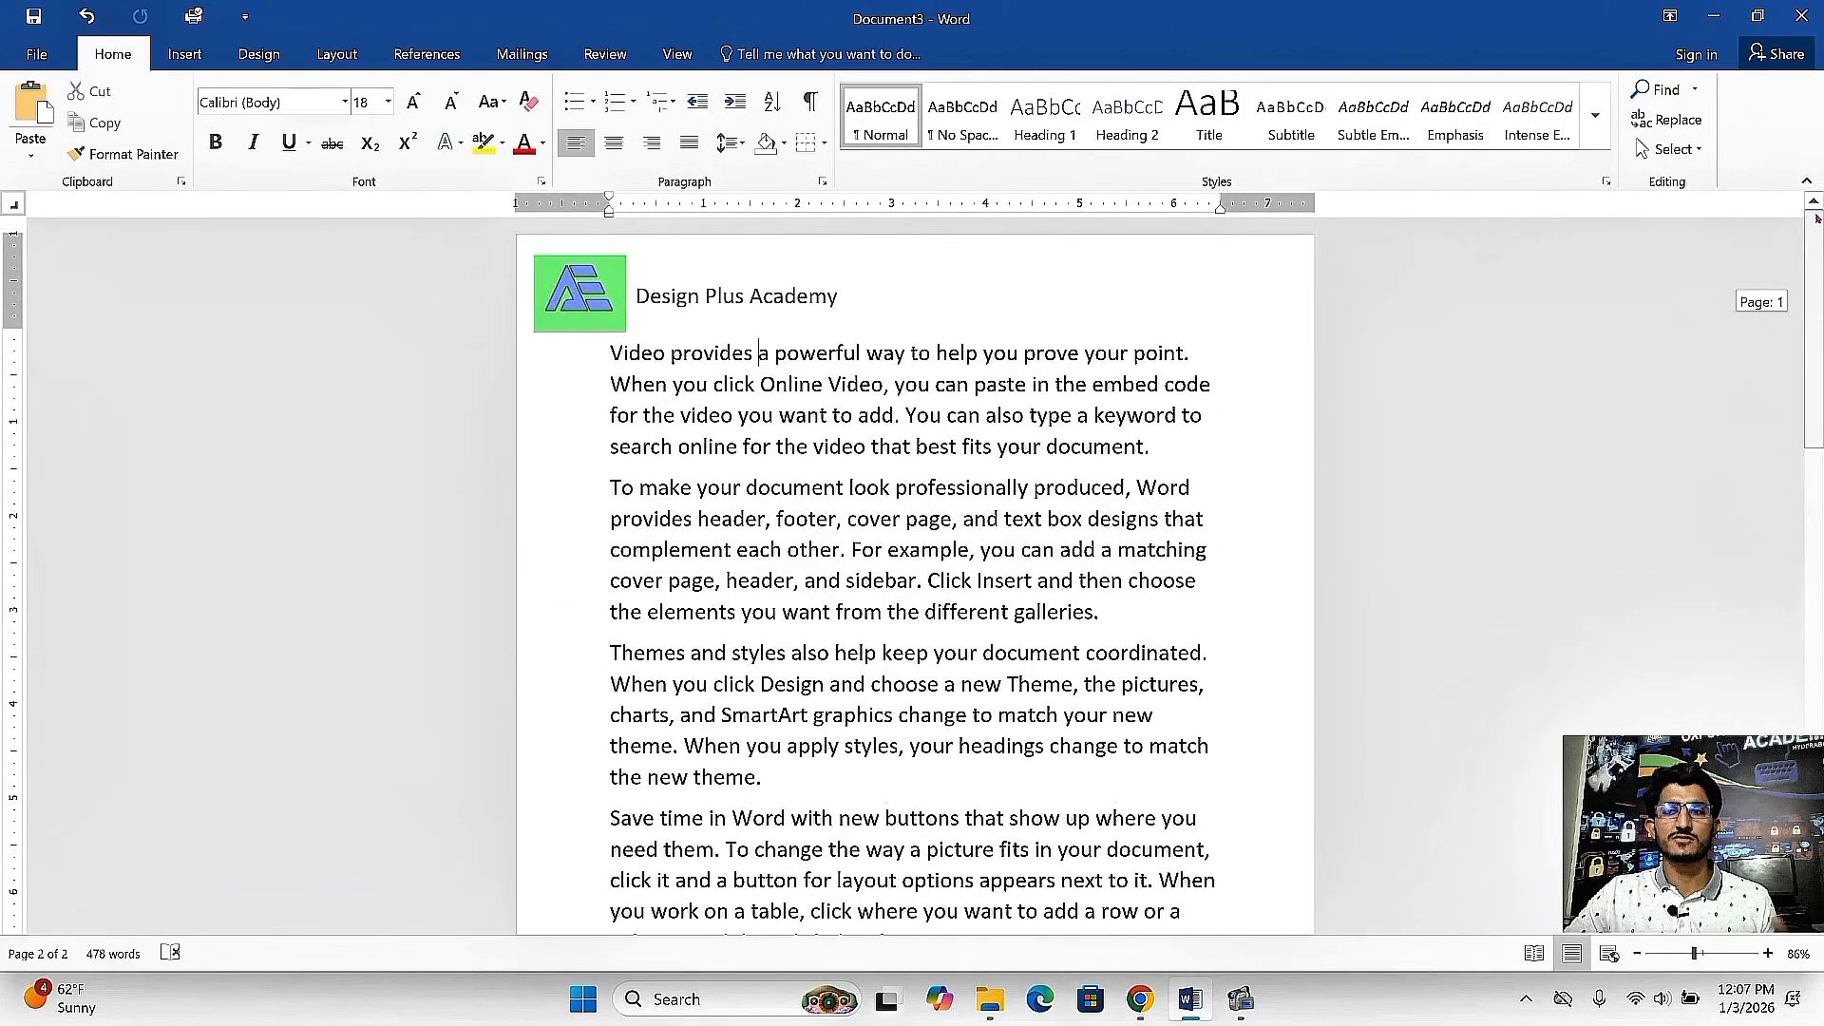
scroll(1819, 235, "down", 7)
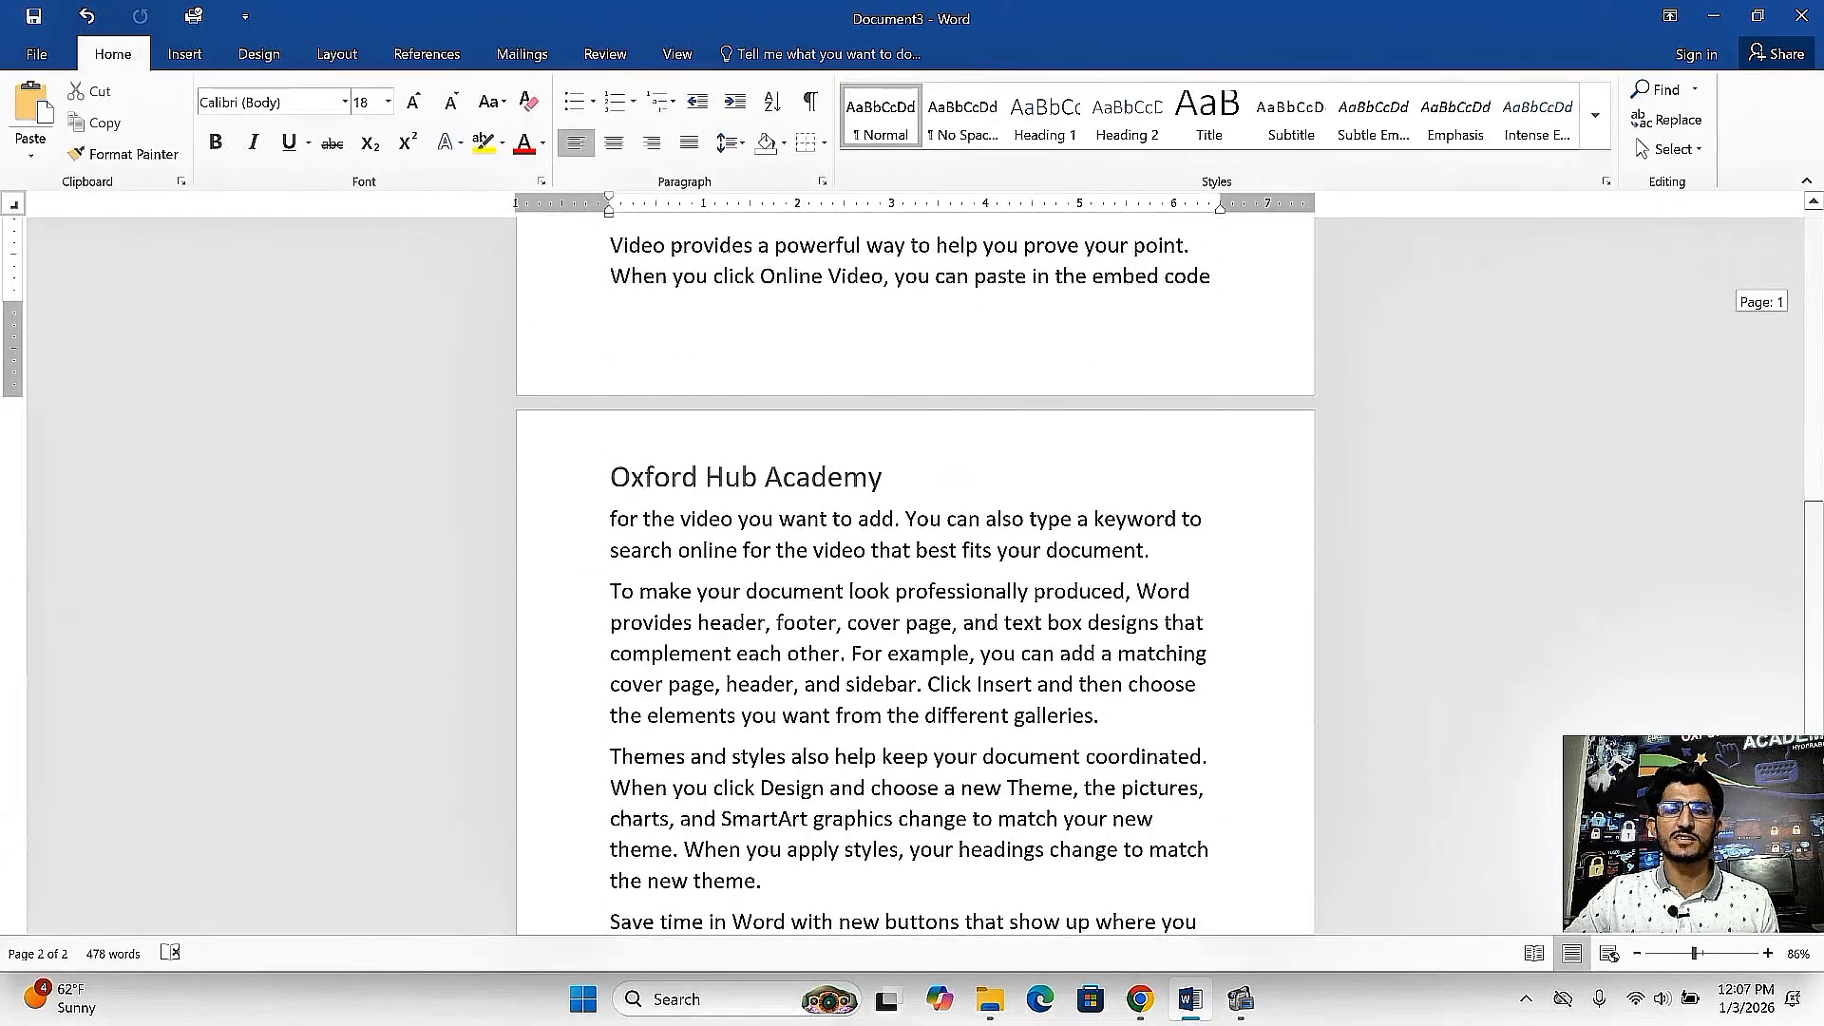
scroll(912, 570, "down", 5)
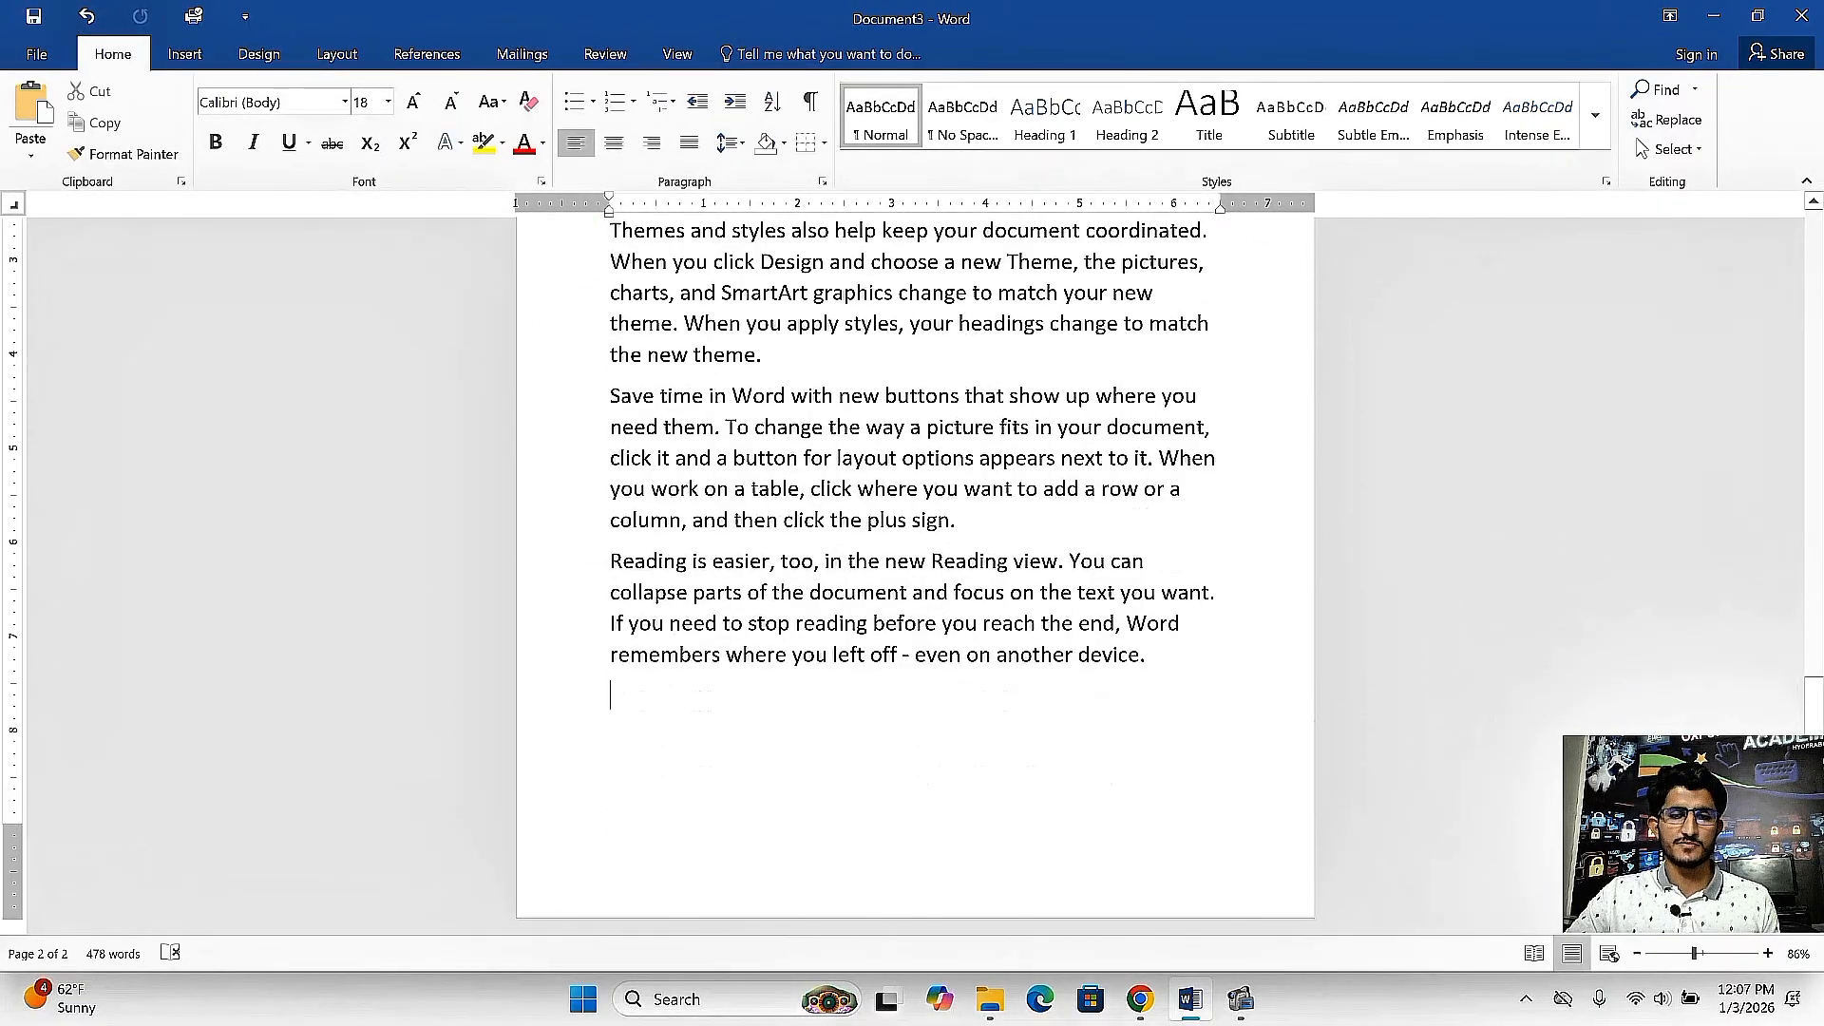
key("ctrl+Return")
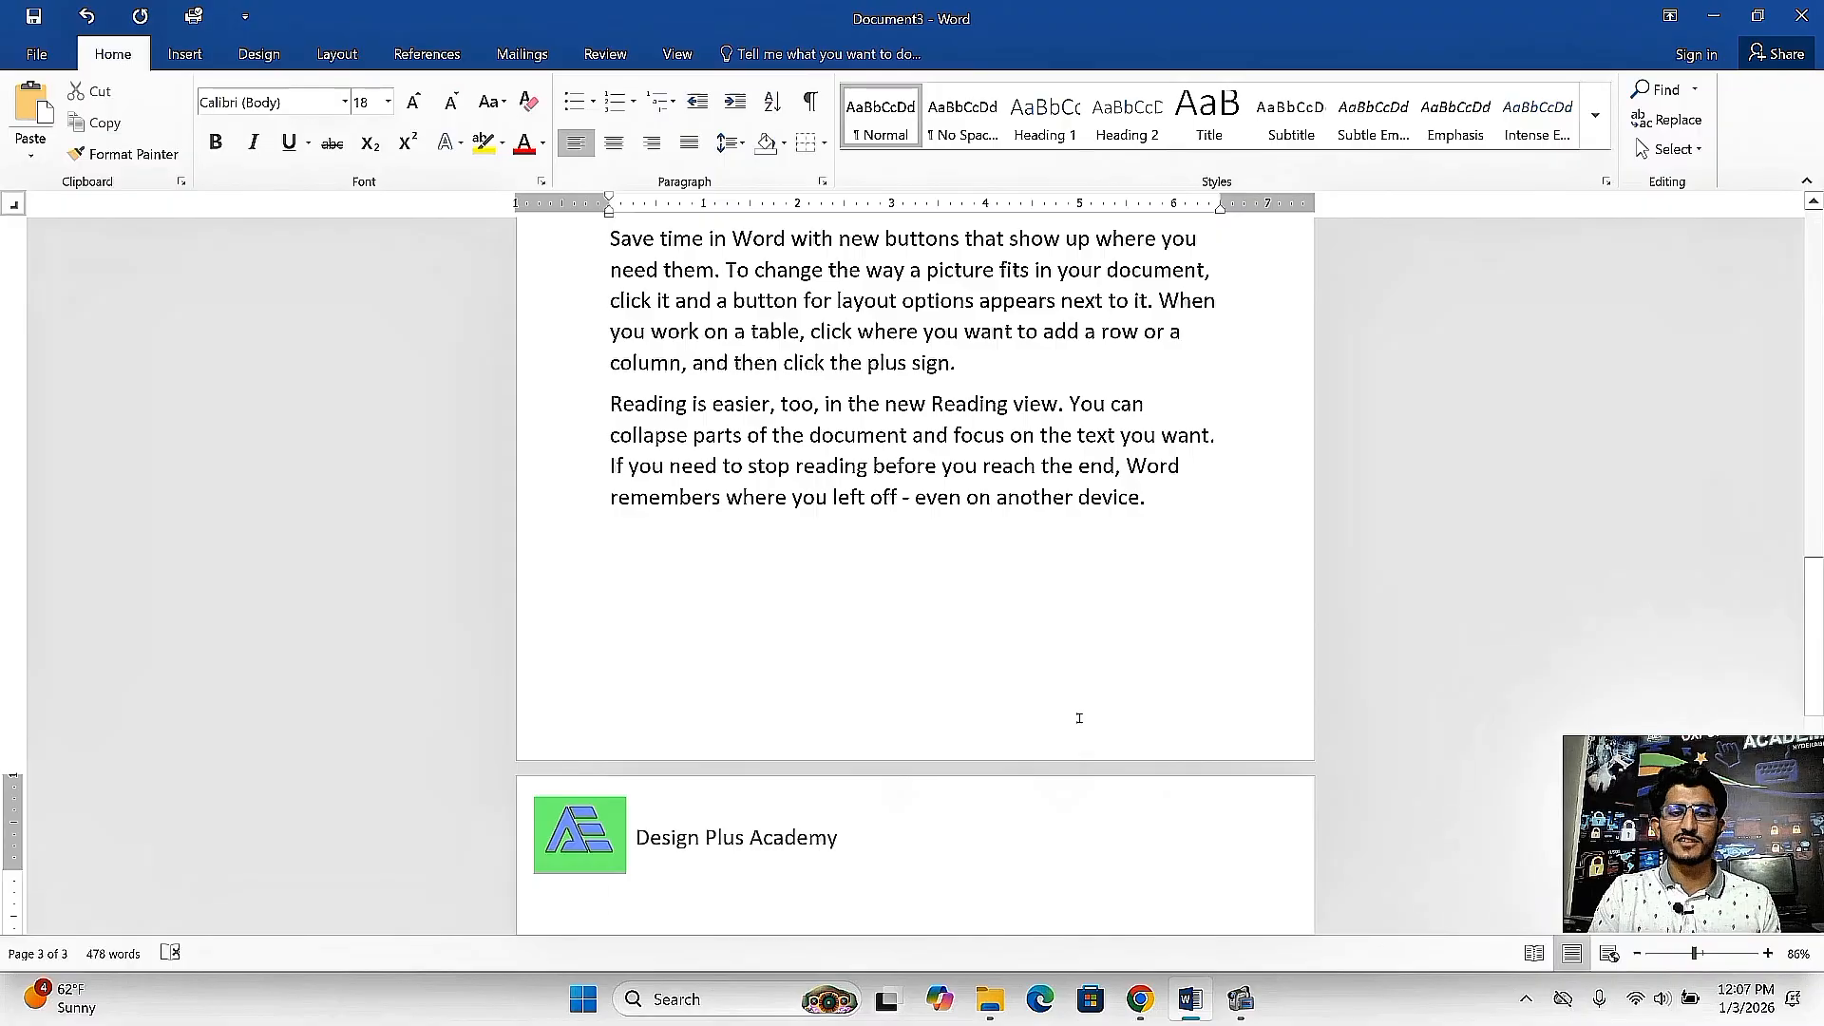
key("ctrl+Return")
key("ctrl+Return")
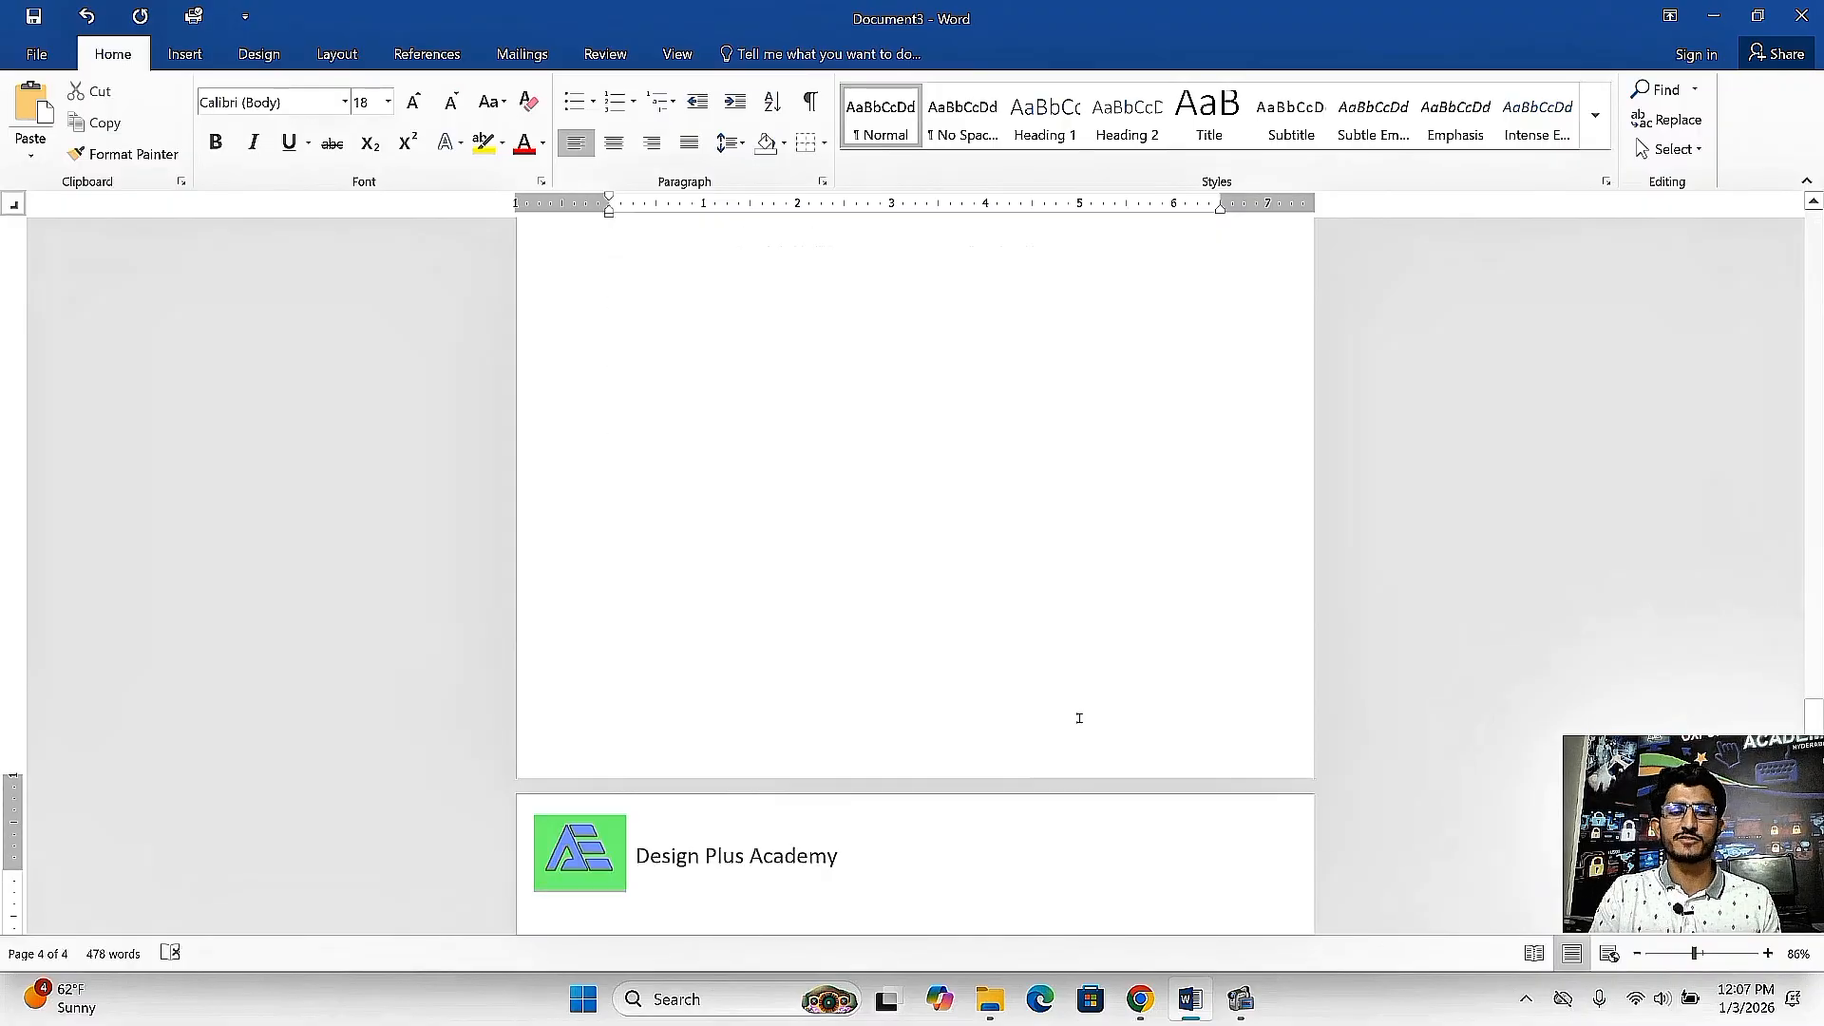
key("ctrl+Return")
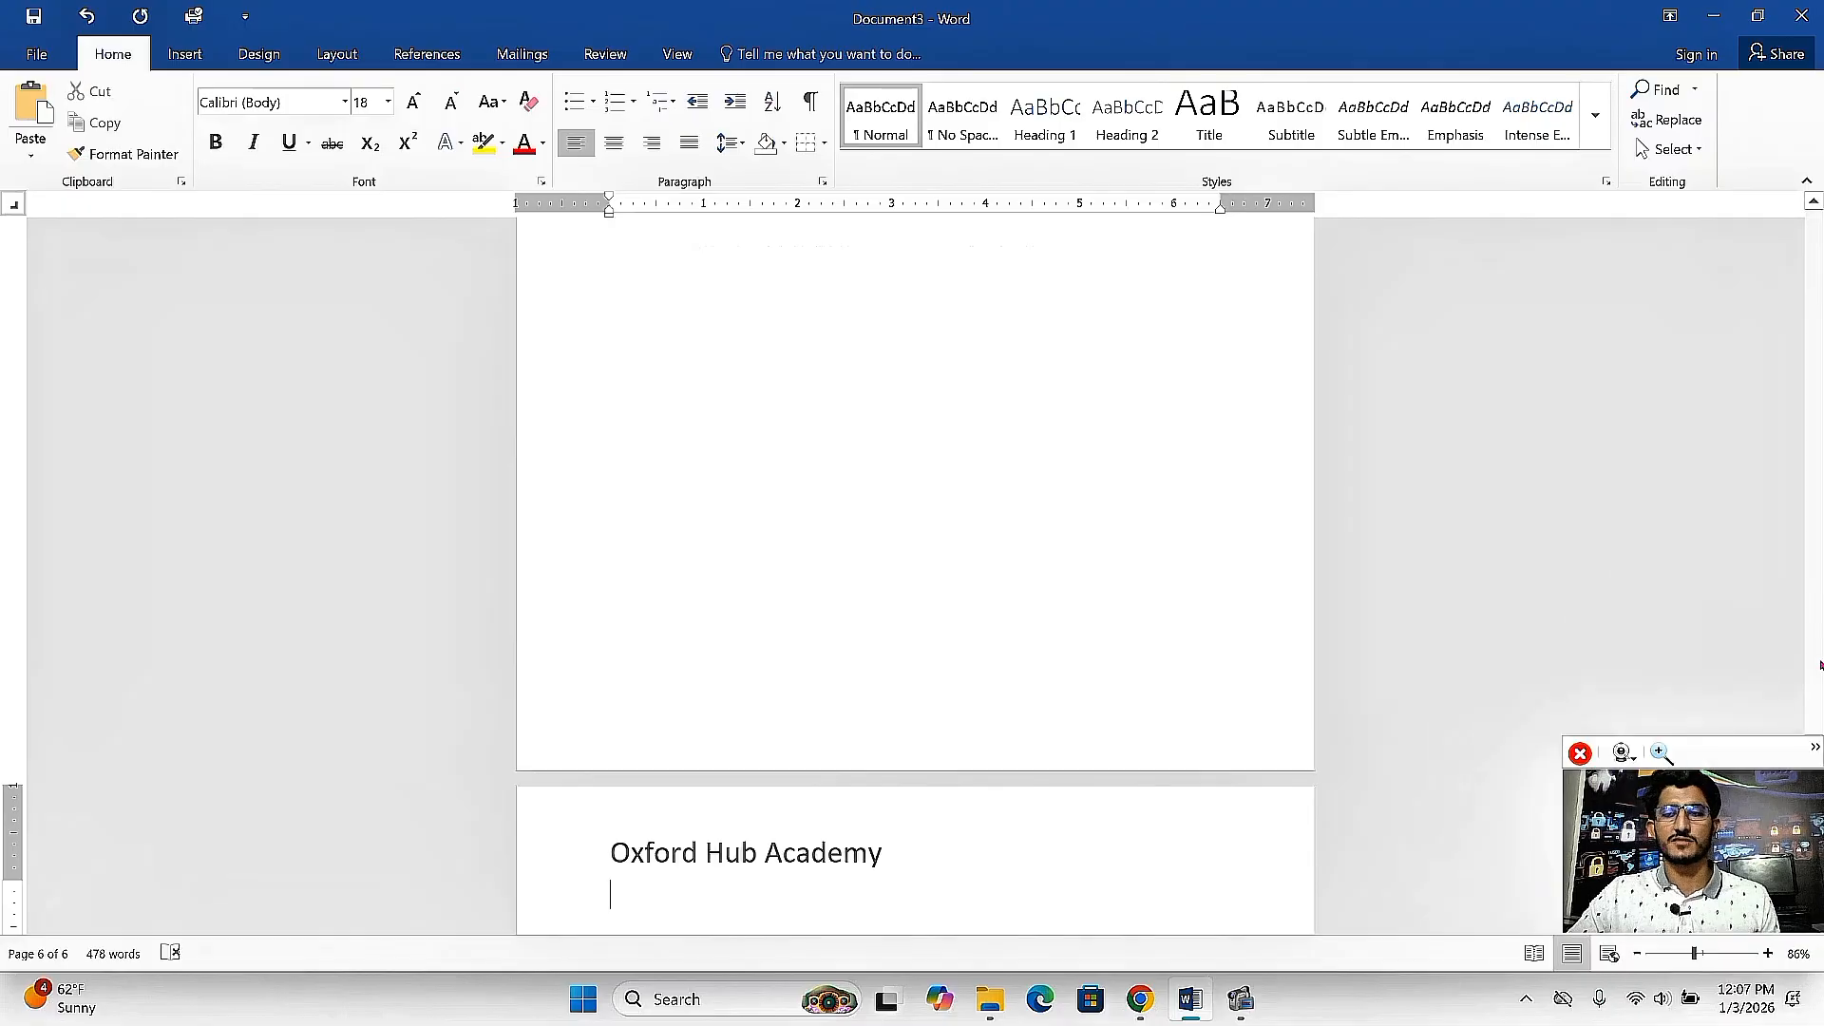
Open the odd page header on the first page, close it, and reopen it for editing.
scroll(1818, 708, "up", 15)
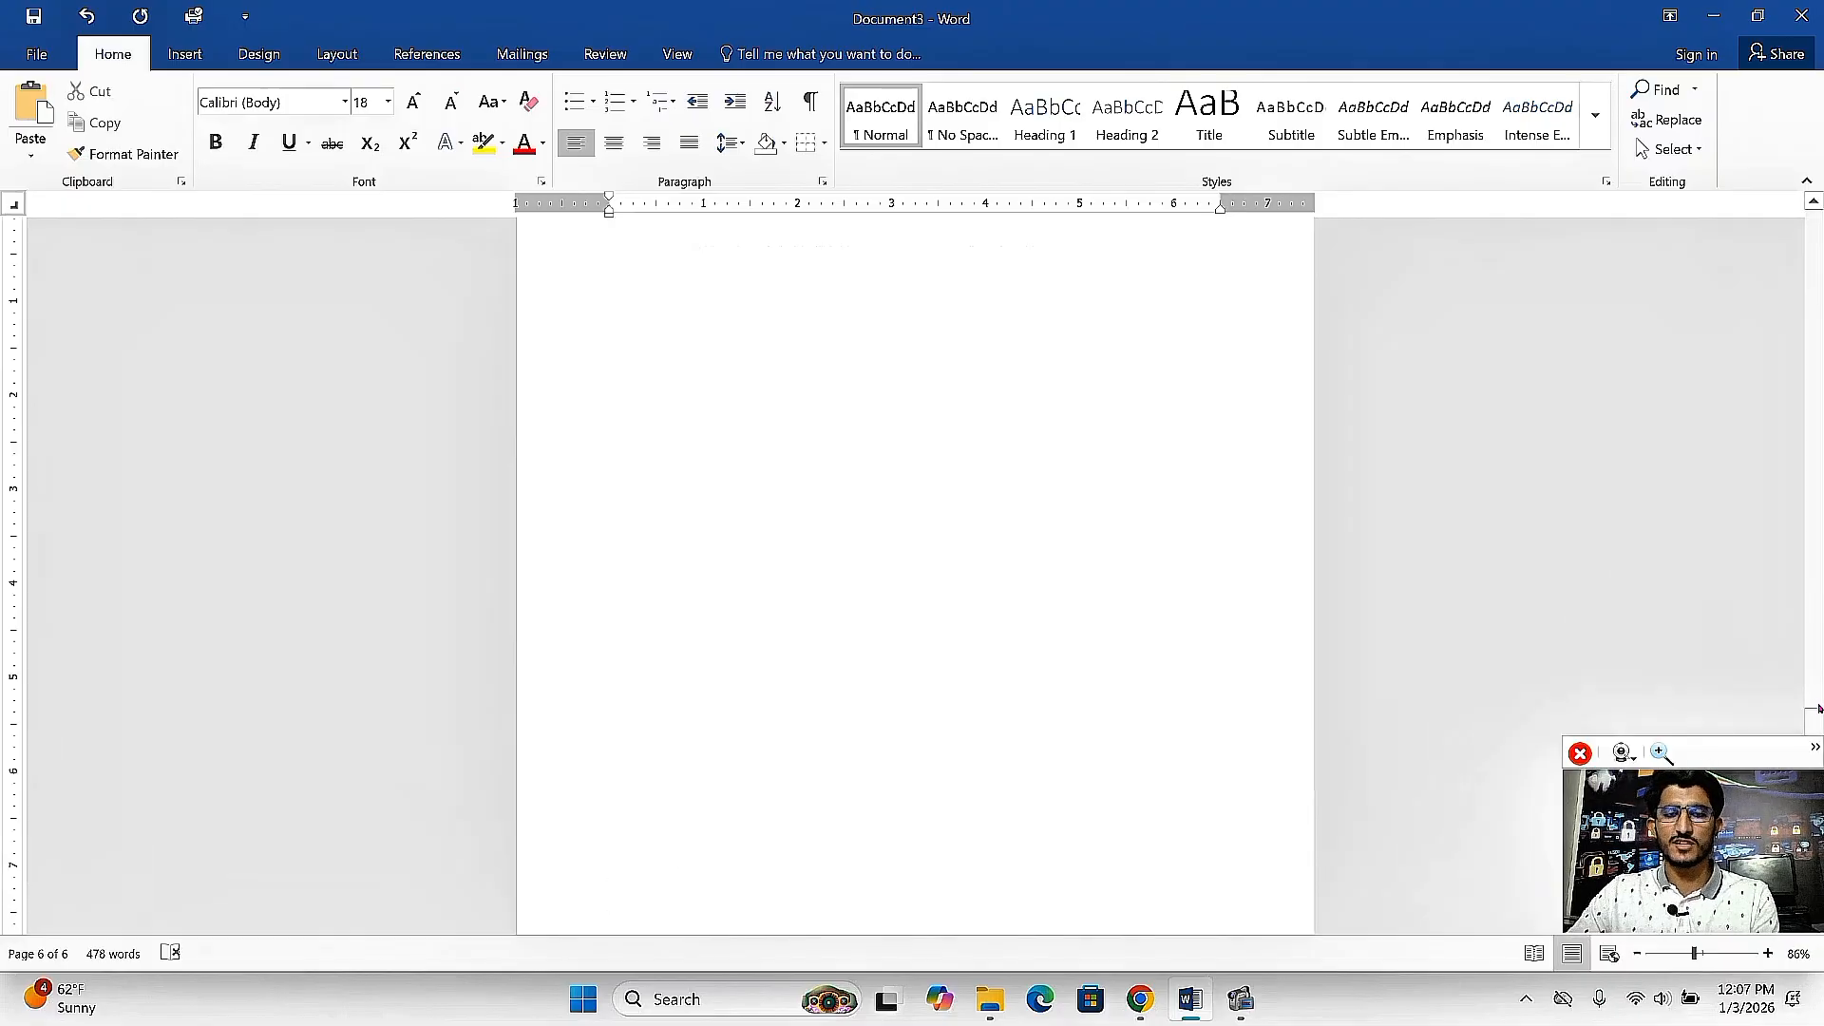
scroll(1817, 708, "up", 10)
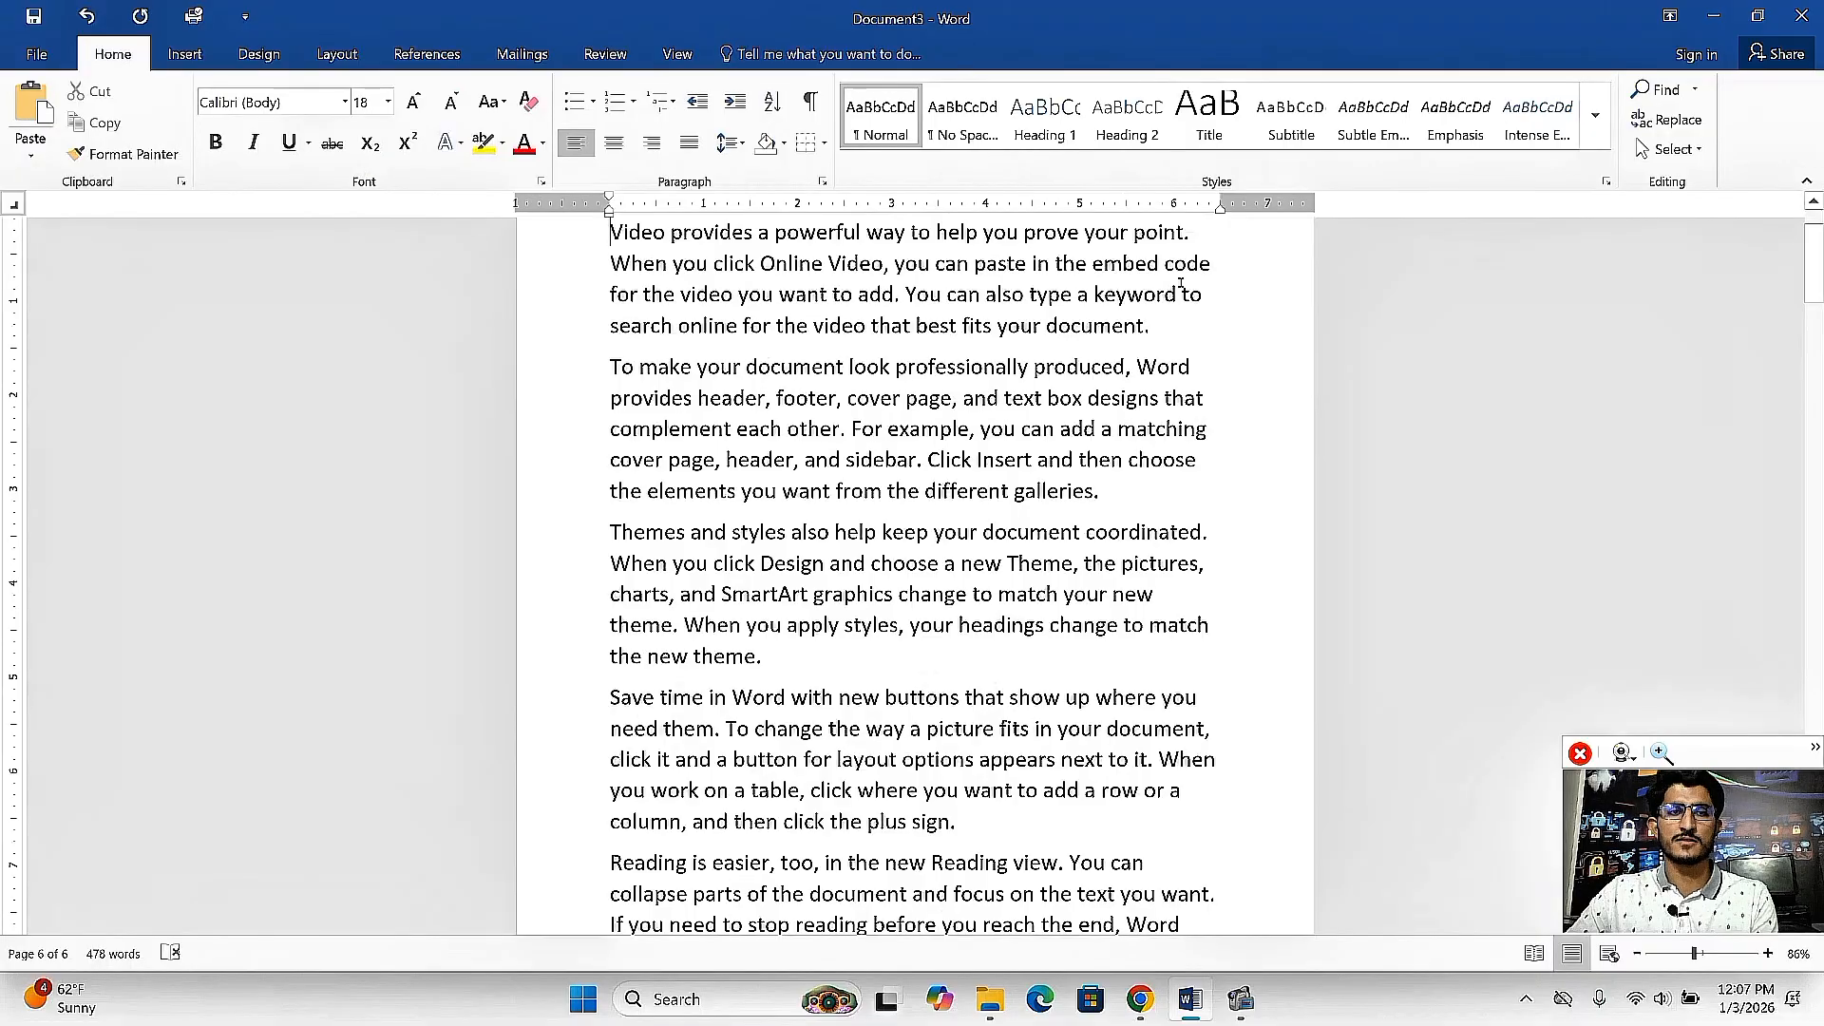
left_click_drag(1817, 286, 1820, 245)
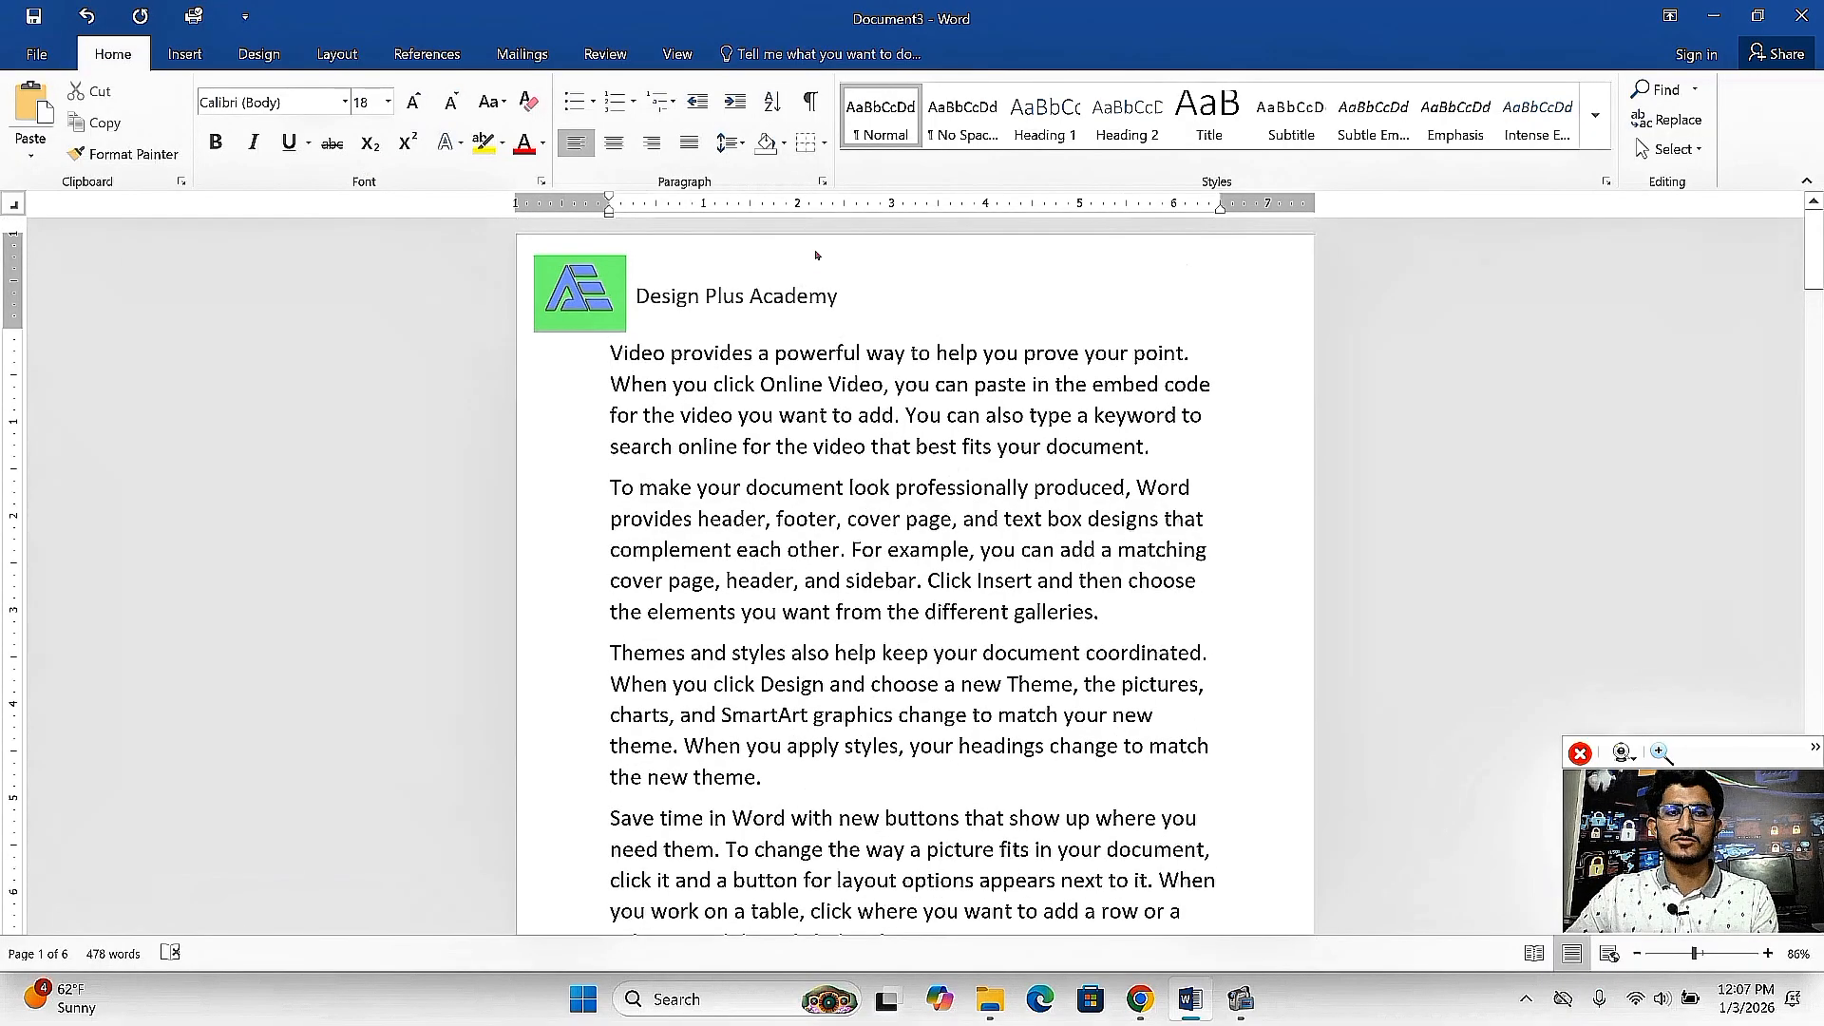
triple_click(803, 300)
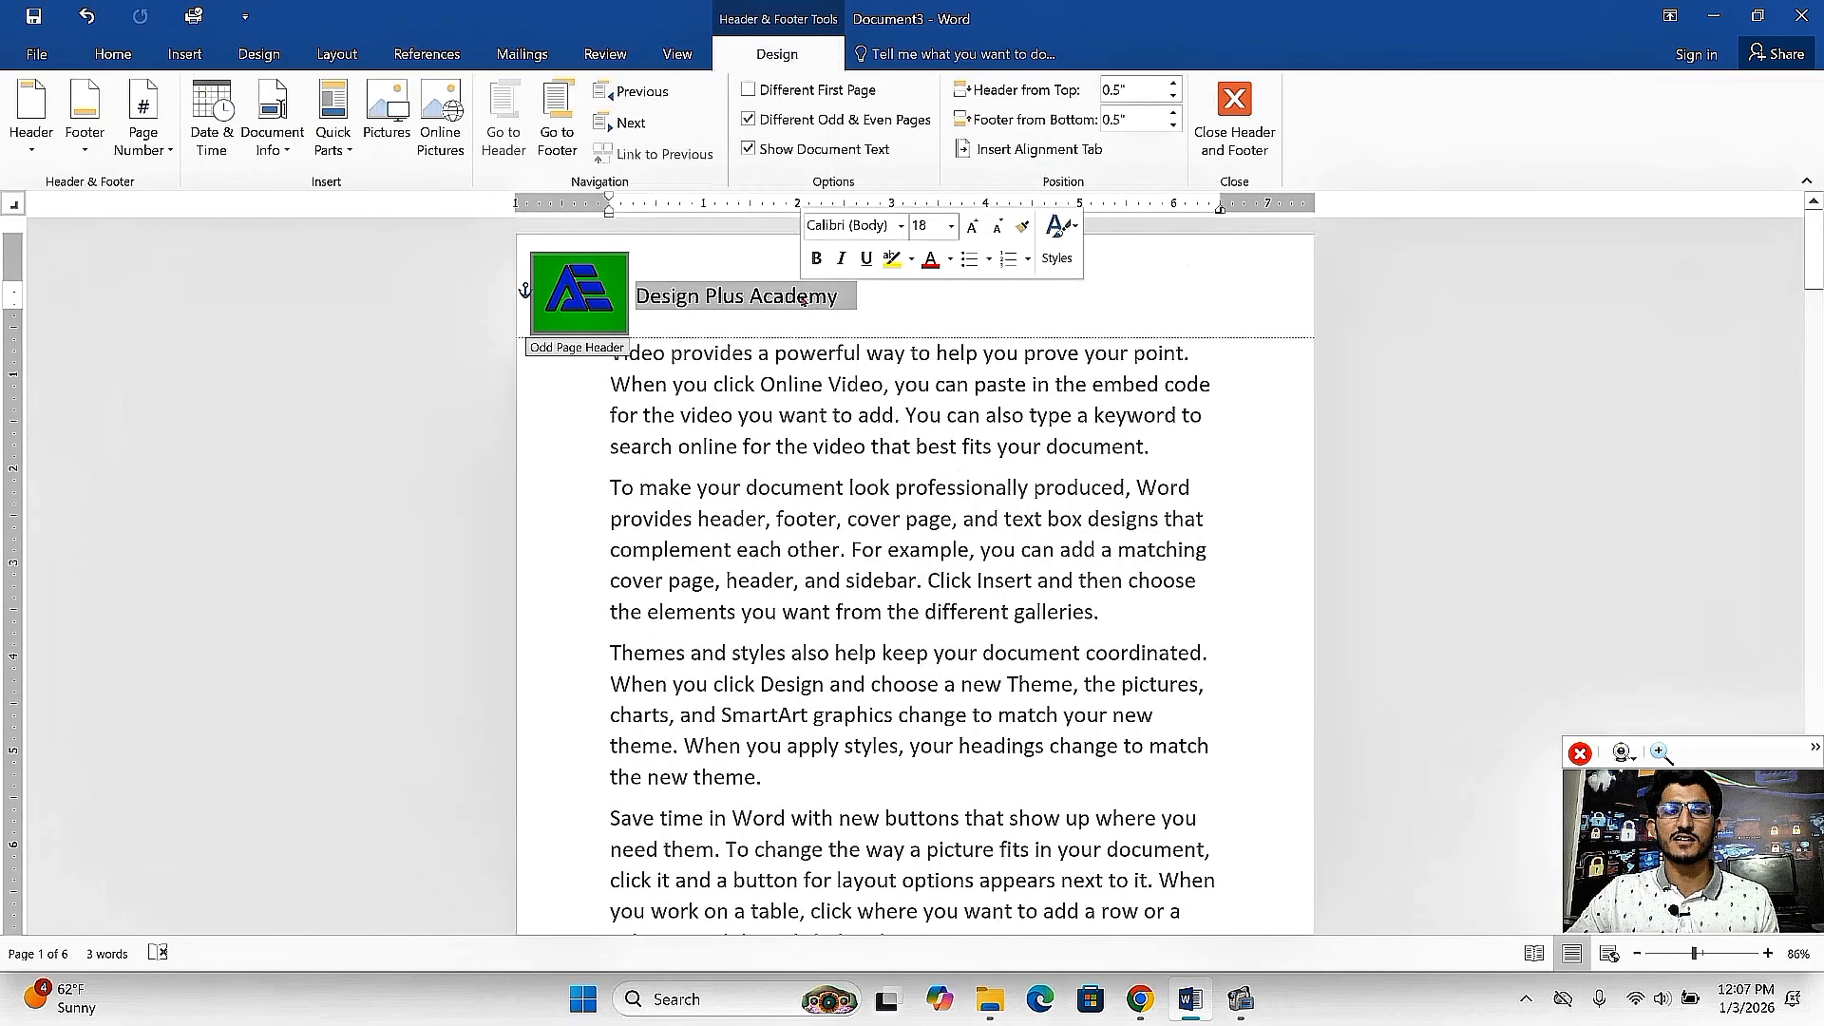
left_click(844, 296)
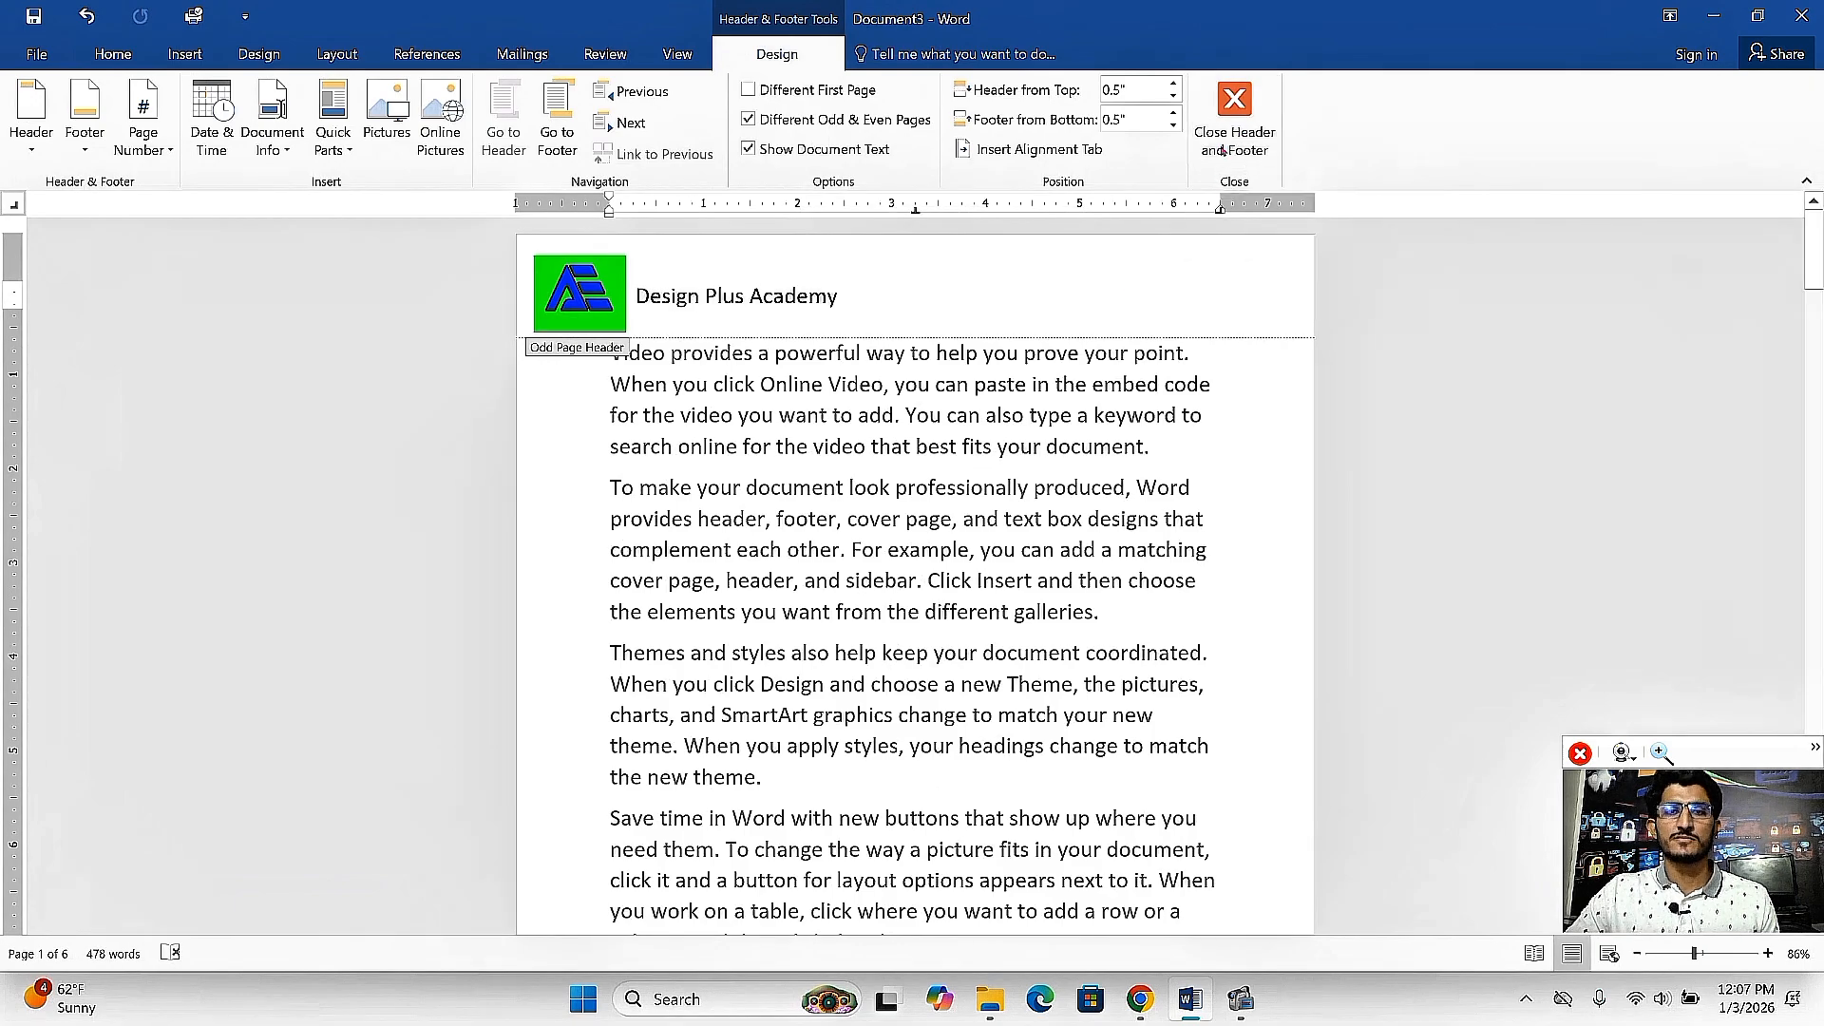
left_click(1223, 150)
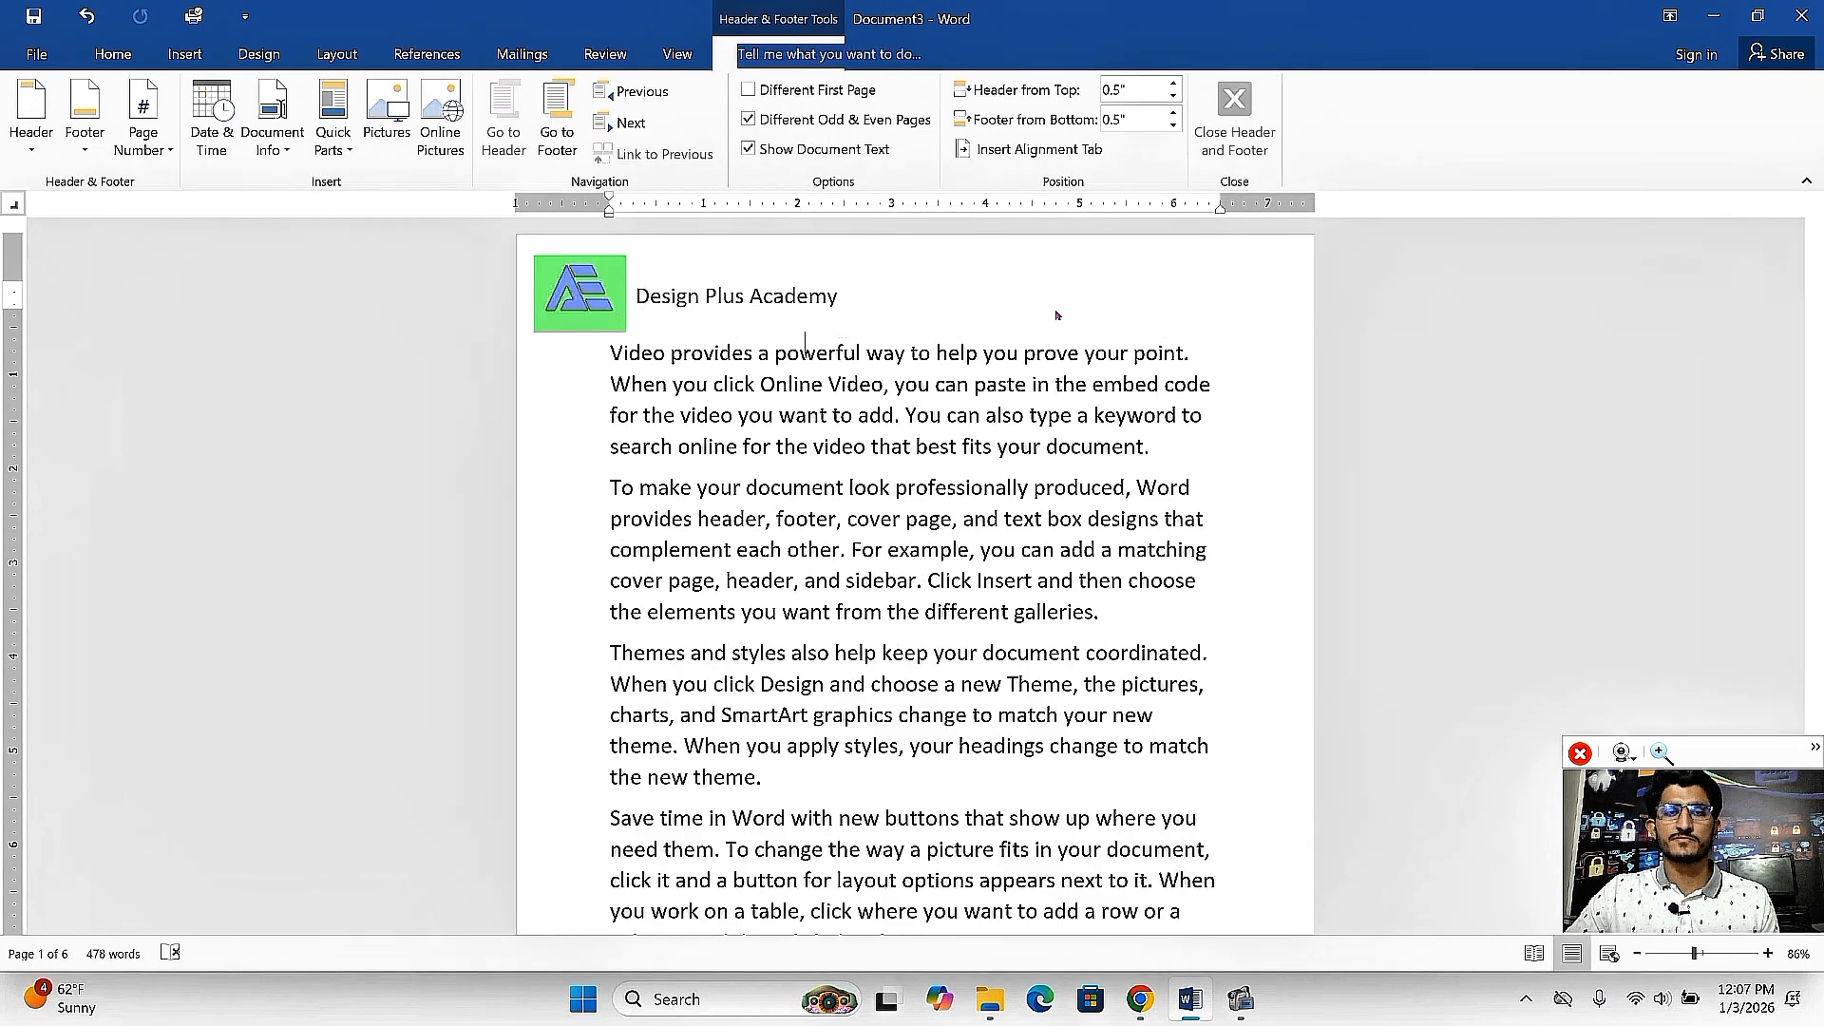
double_click(780, 299)
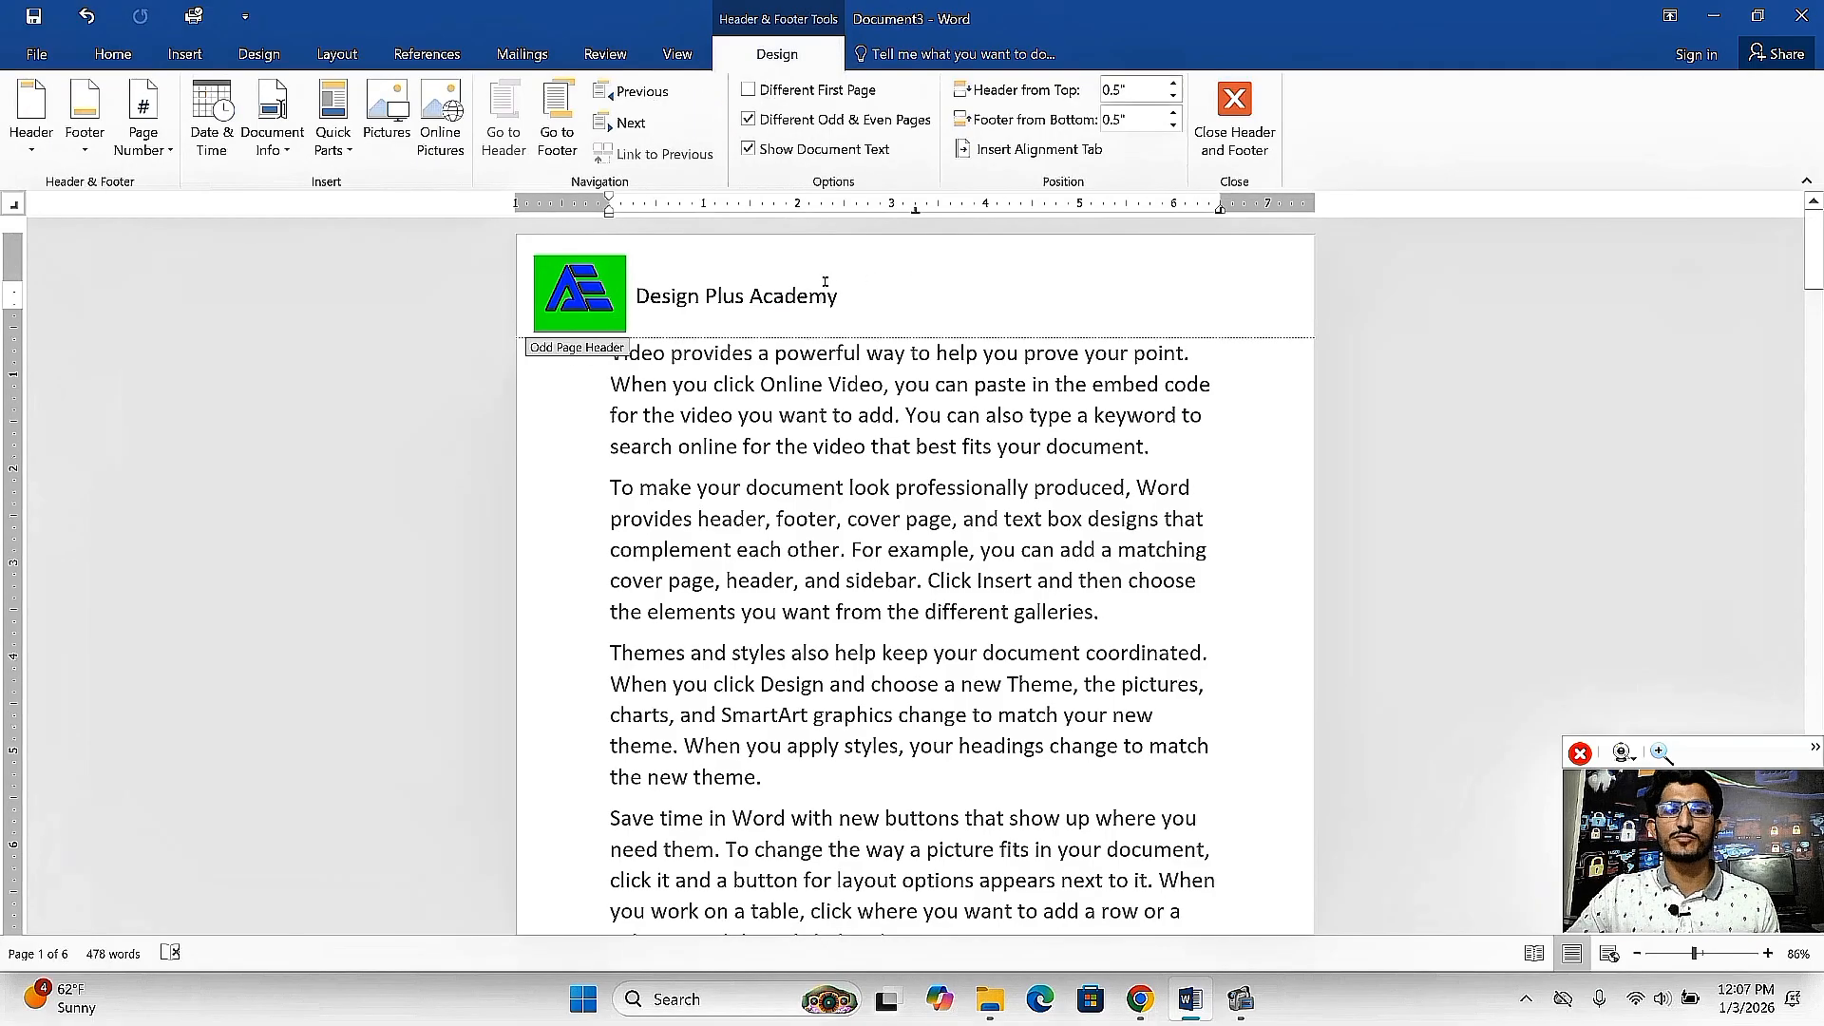
Increase the odd page header's distance from the top edge to more than 1 inch.
left_click(1175, 83)
left_click(1174, 82)
left_click(1176, 83)
left_click(1175, 83)
left_click(1175, 83)
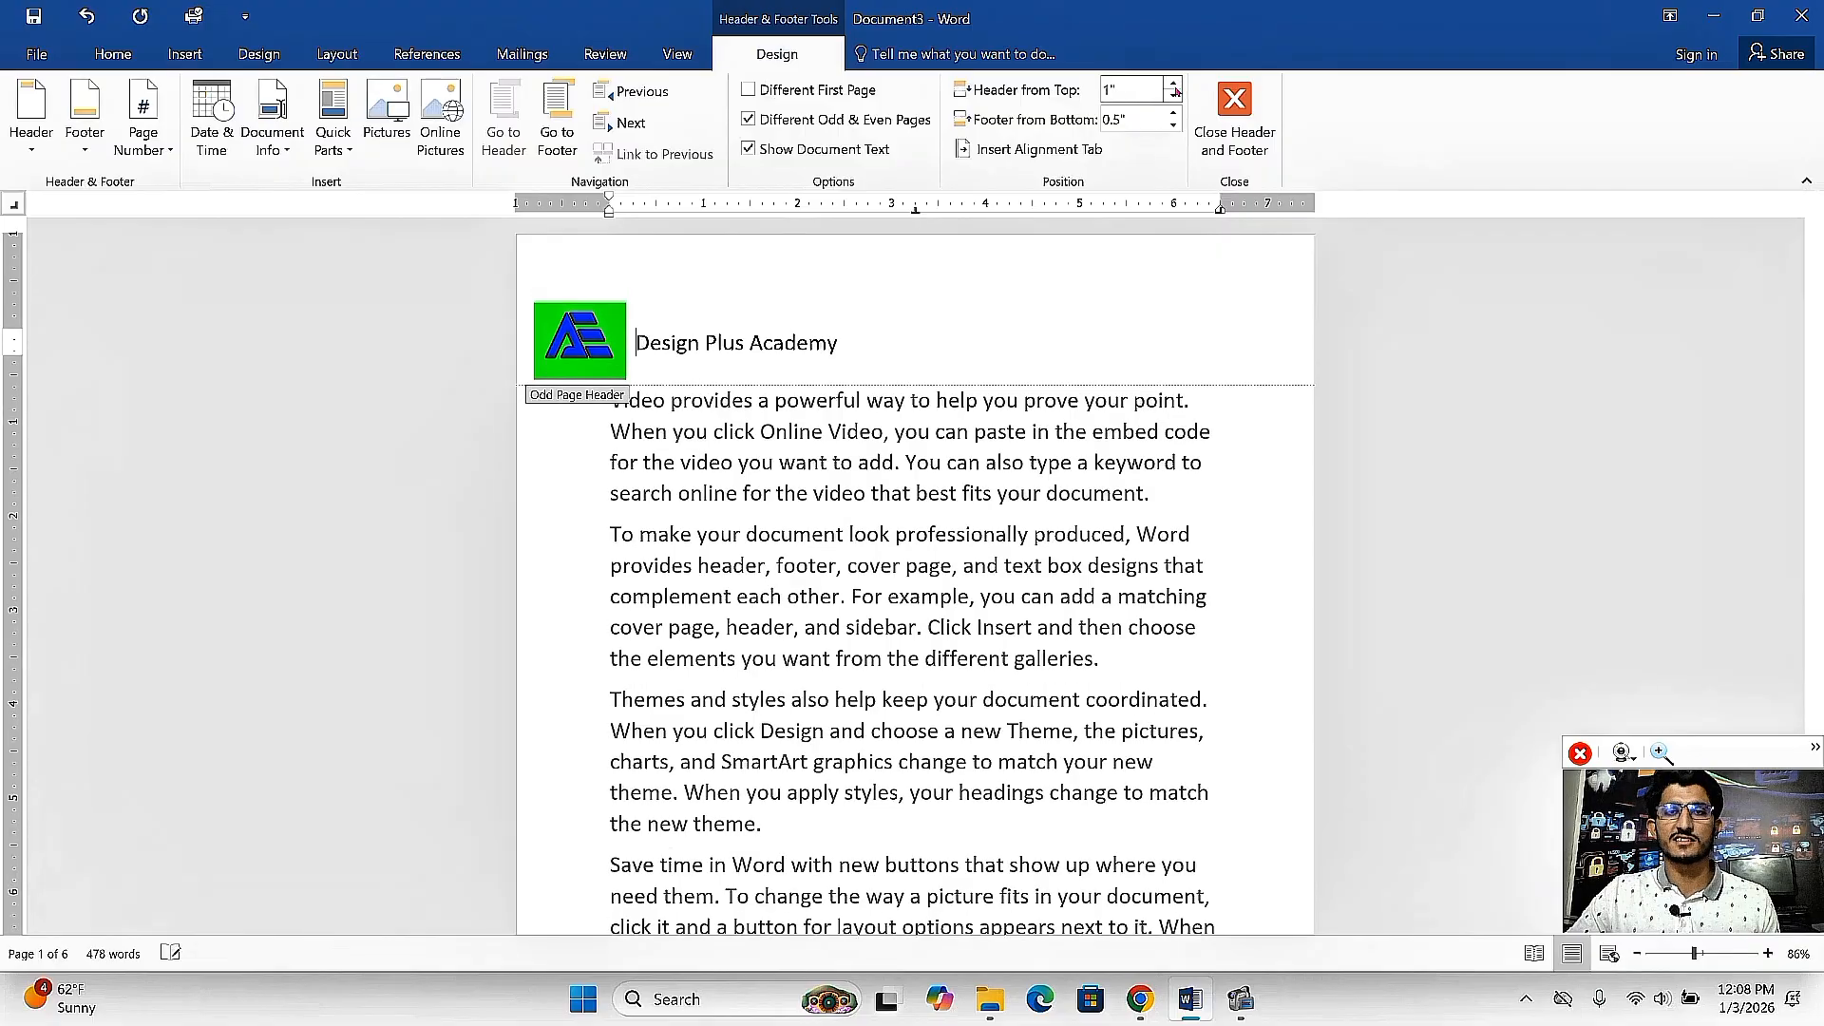
left_click(1175, 83)
left_click(1175, 83)
left_click(1176, 82)
Set the odd page header's distance from the top edge to 0.3 inch and close the header.
left_click(1175, 96)
left_click(1176, 96)
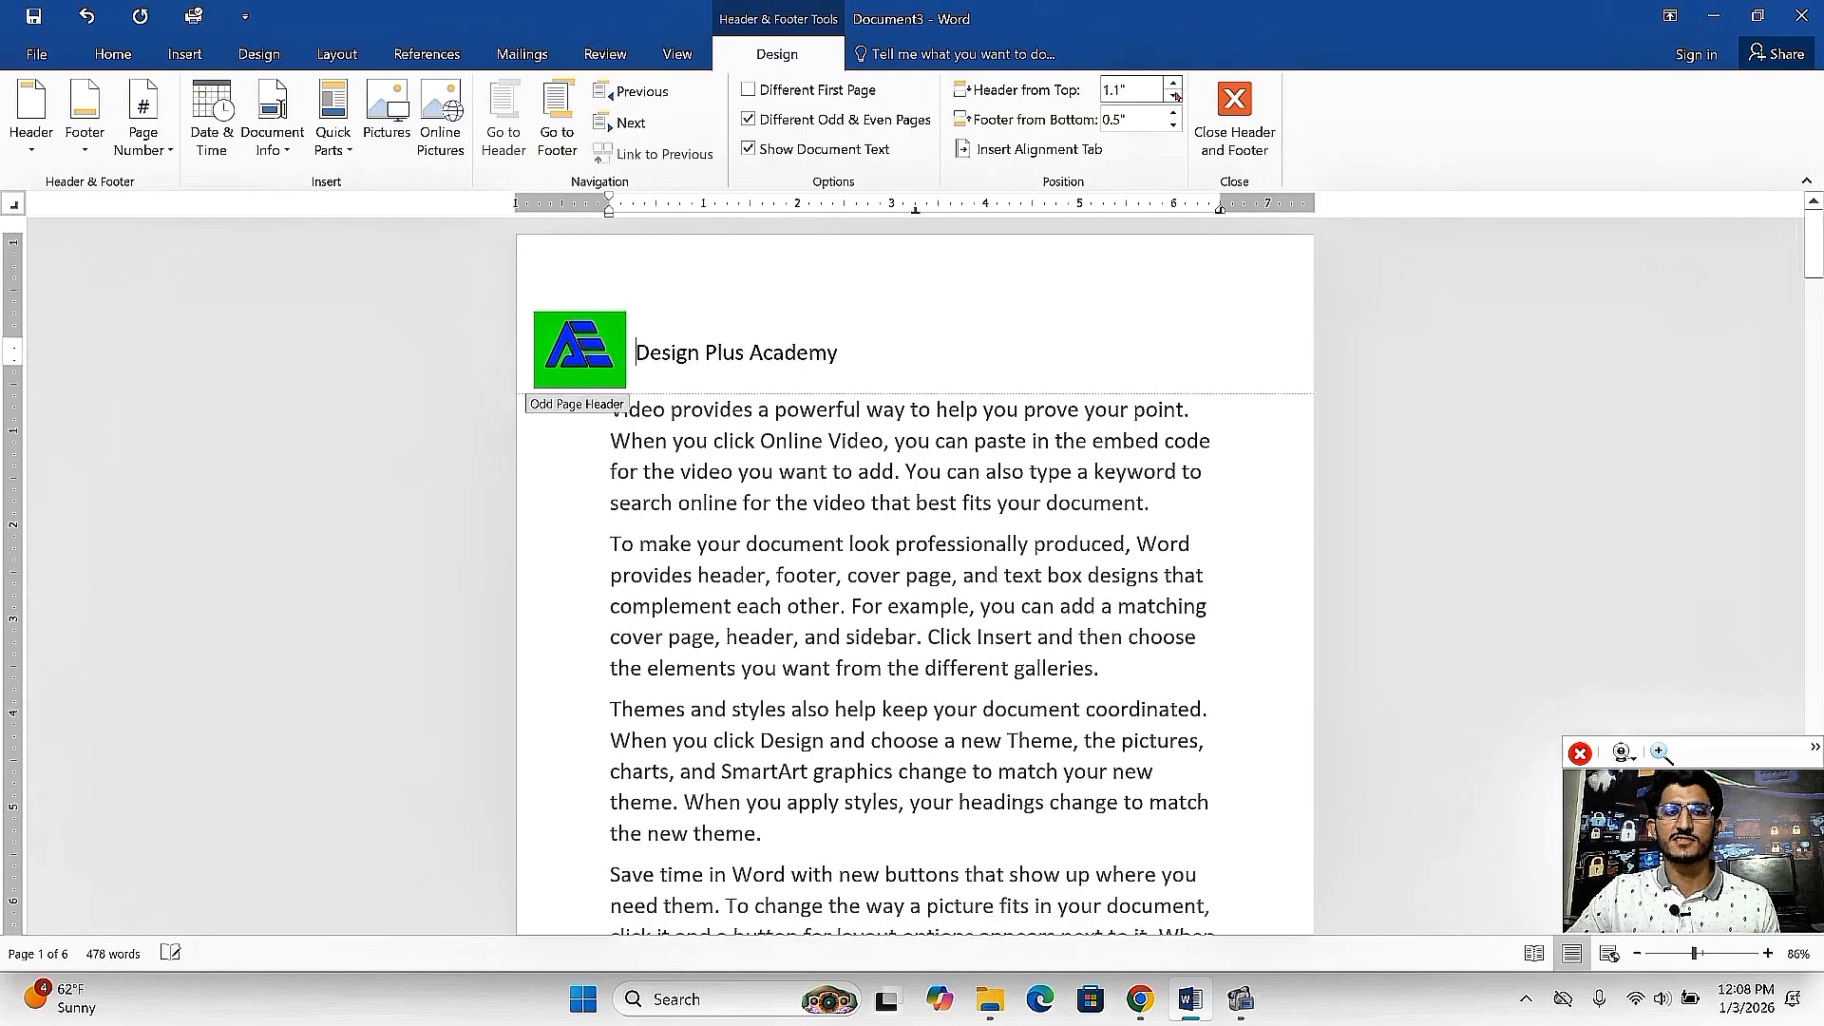
left_click(1176, 96)
left_click(1176, 96)
left_click(1175, 96)
left_click(1175, 96)
left_click(1176, 96)
left_click(1175, 96)
left_click(1175, 96)
left_click(1175, 96)
left_click(1176, 96)
left_click(1175, 96)
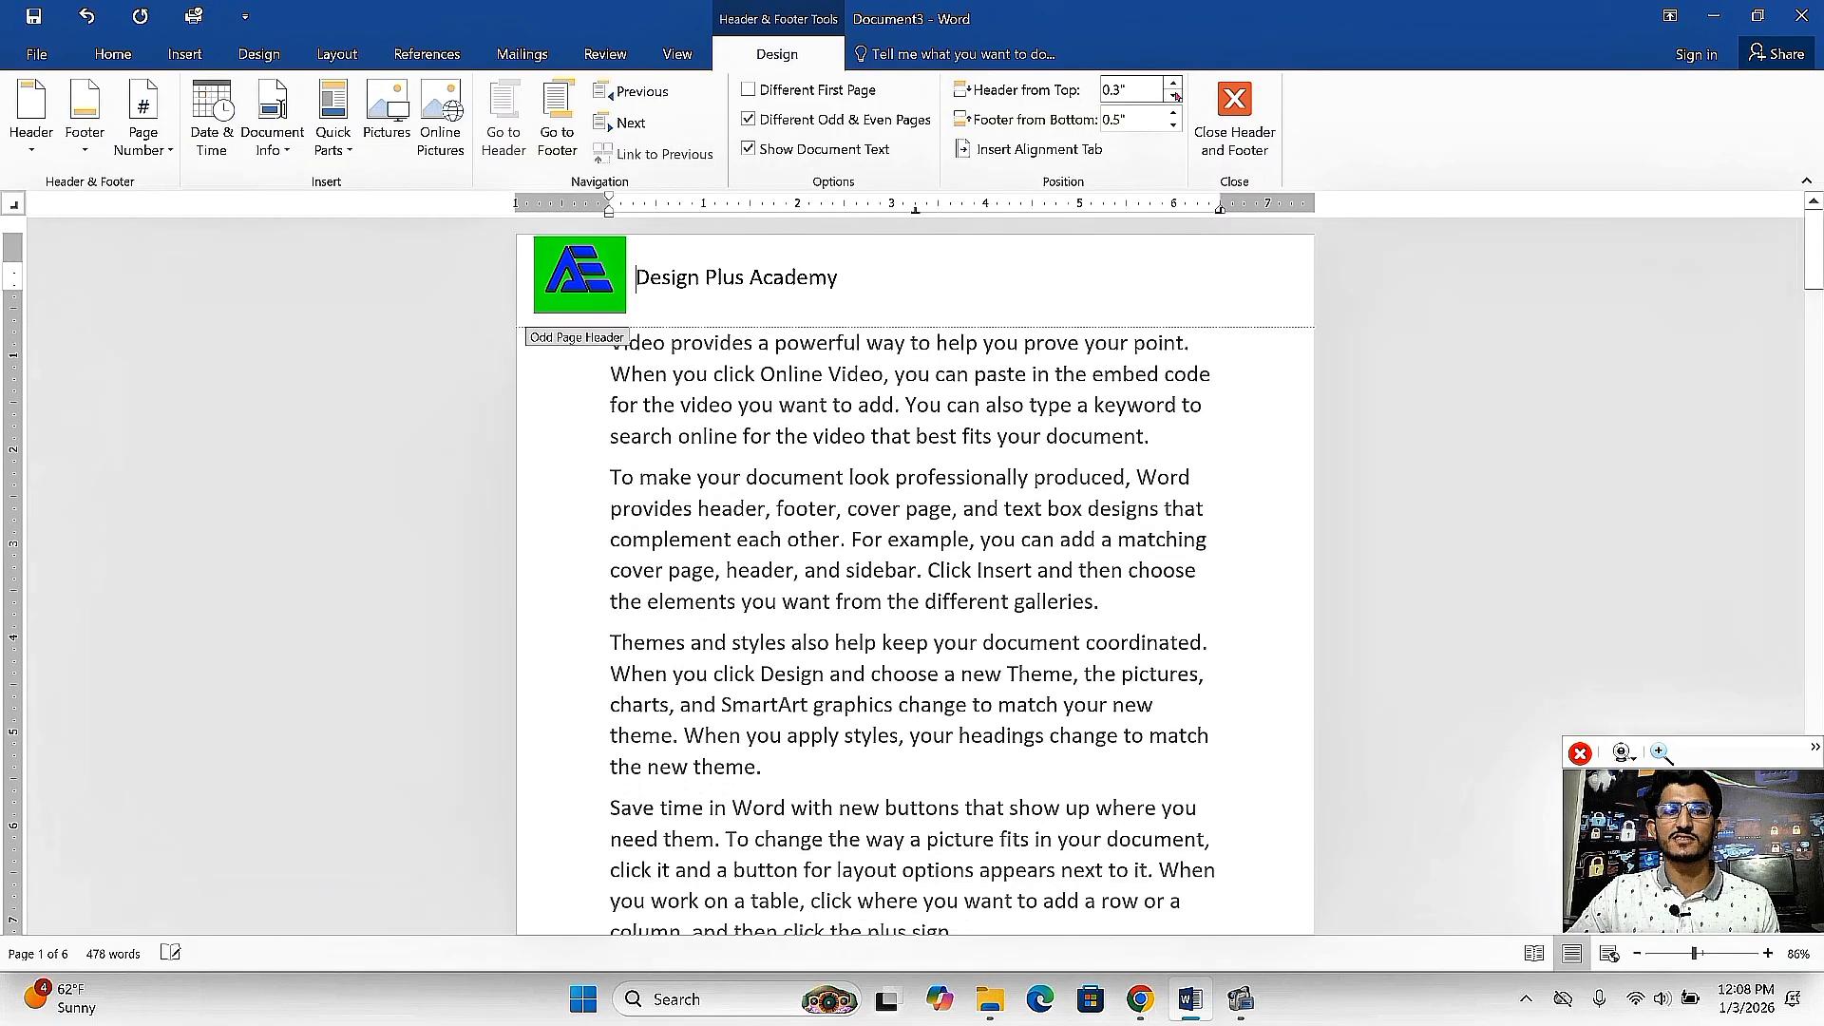
left_click(1175, 83)
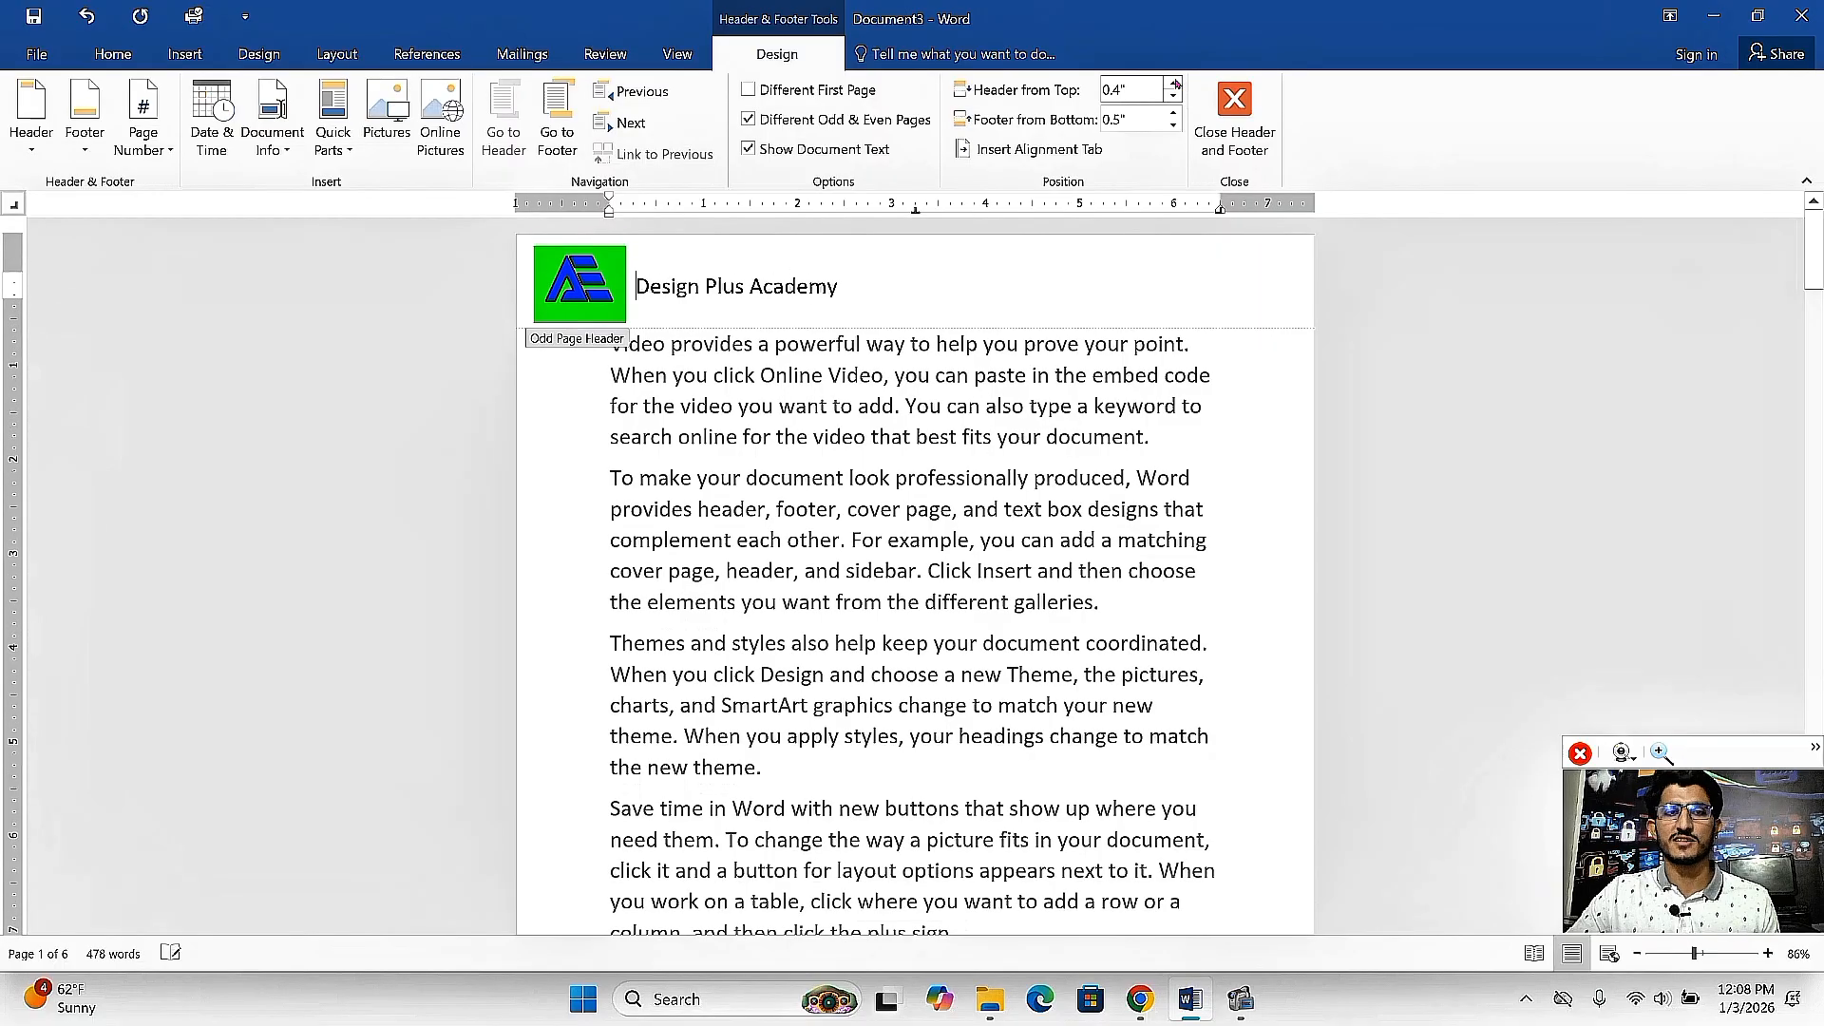
left_click(1176, 83)
left_click(1235, 114)
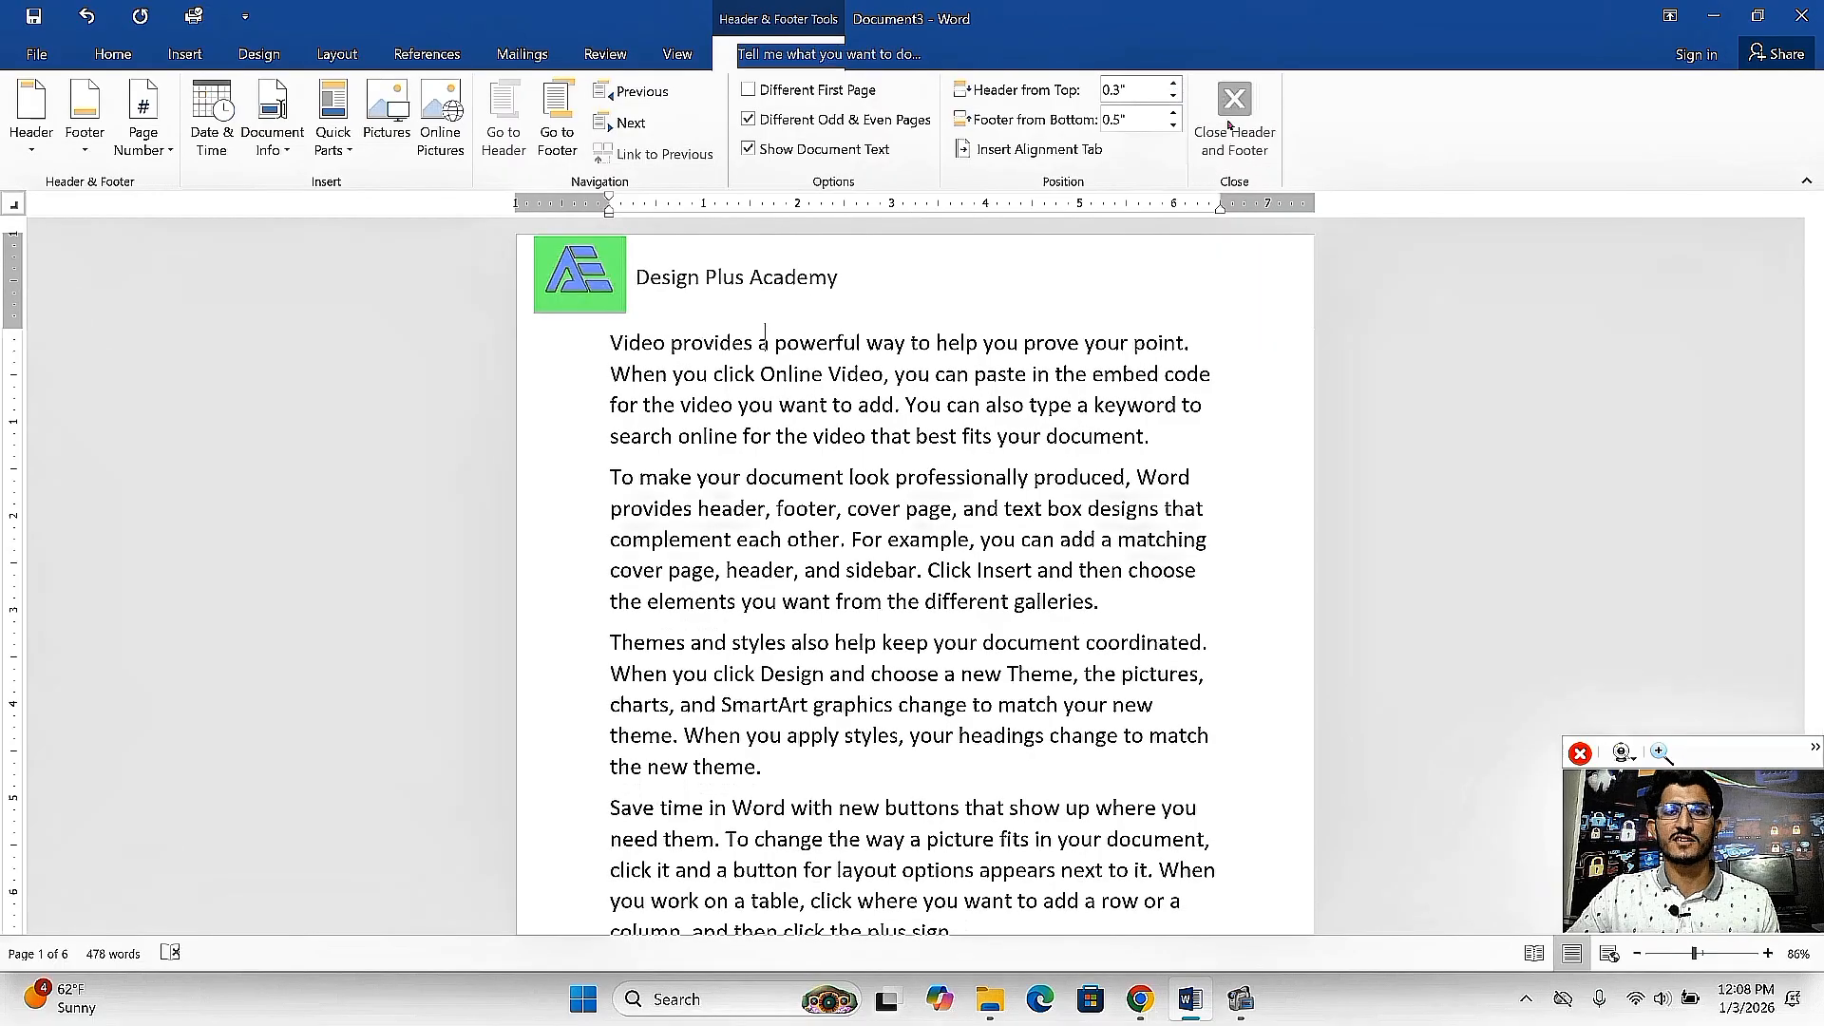
Remove the header containing the logo and "Design Plus Academy" from the odd pages.
left_click(185, 53)
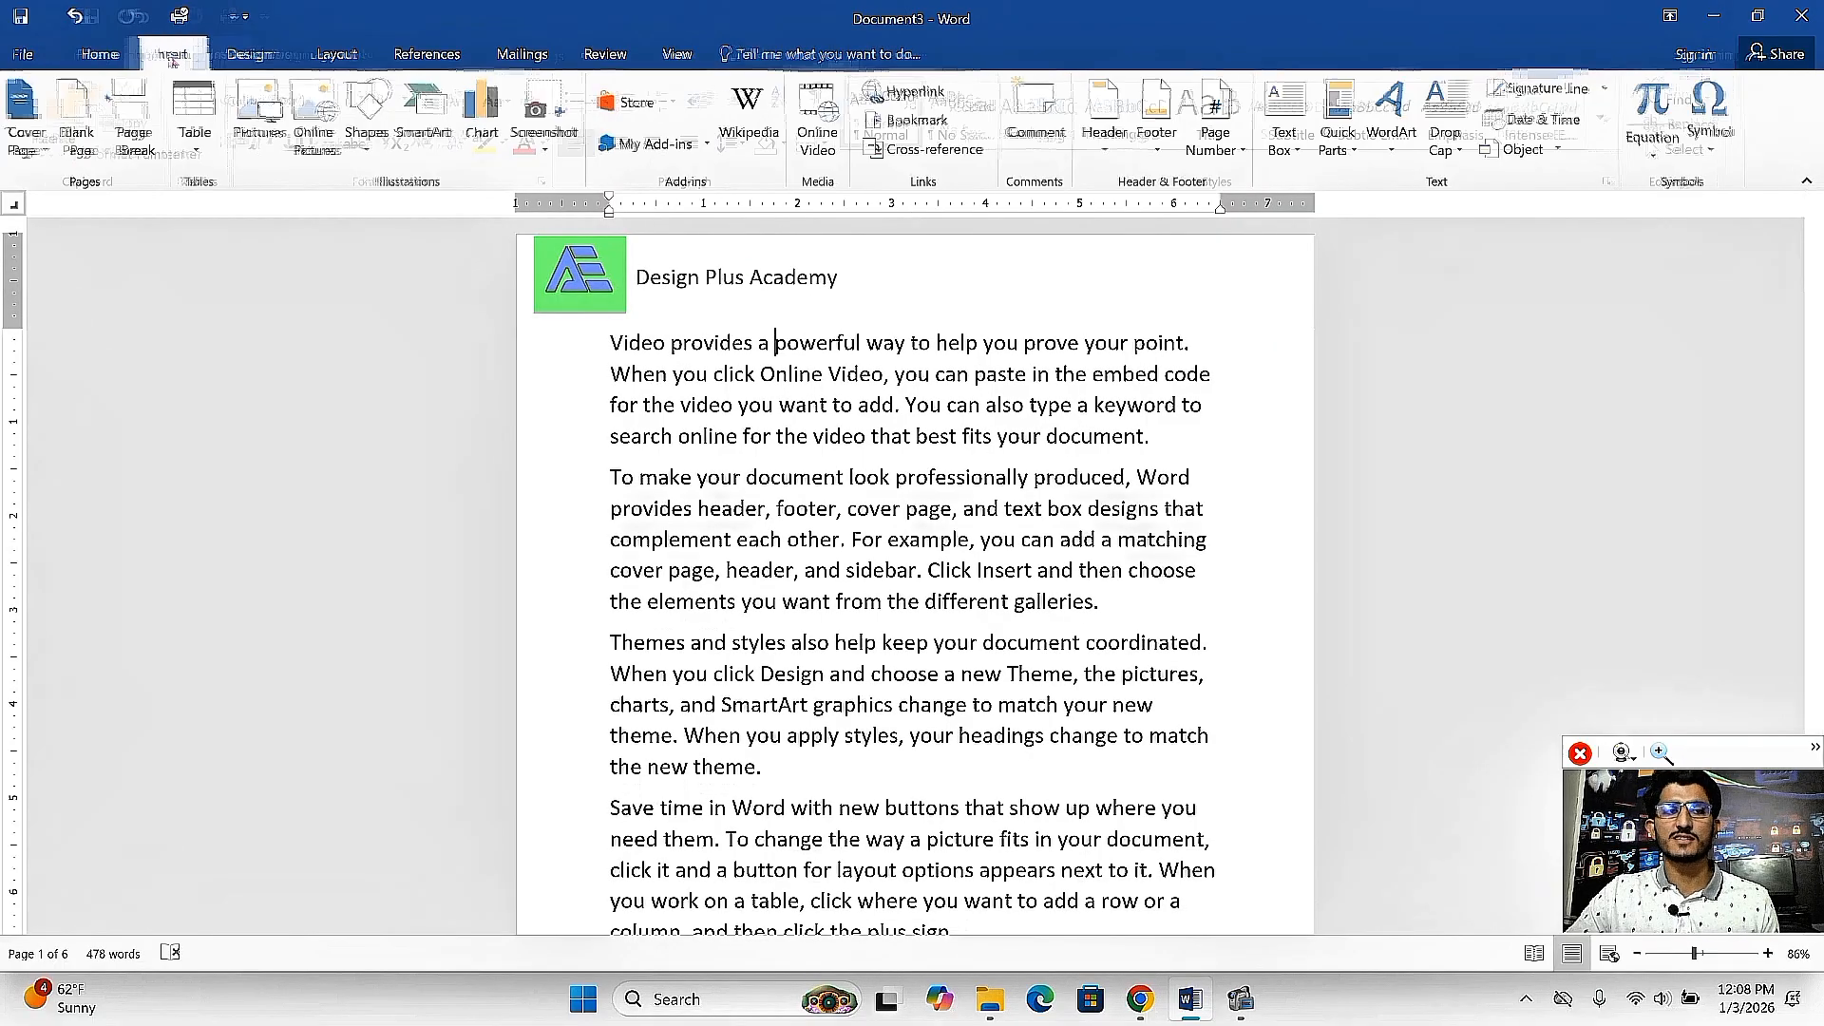
left_click(1093, 140)
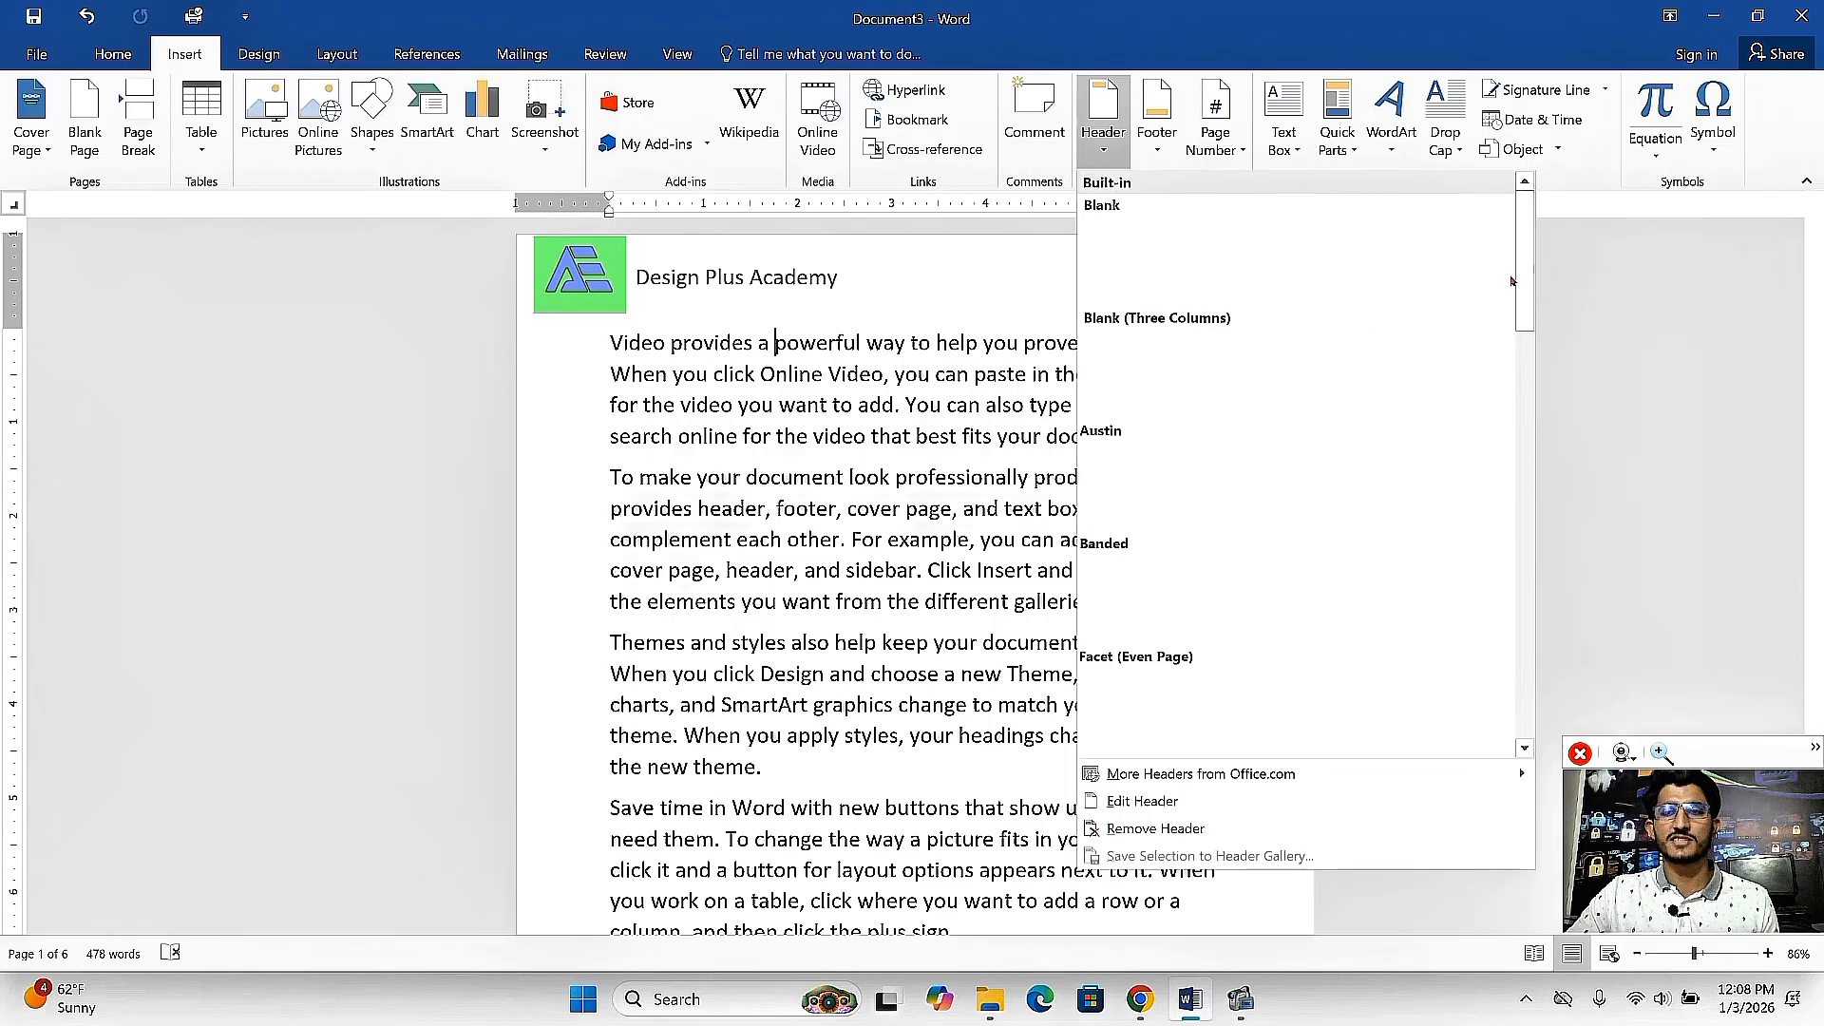
scroll(1140, 570, "down", 2)
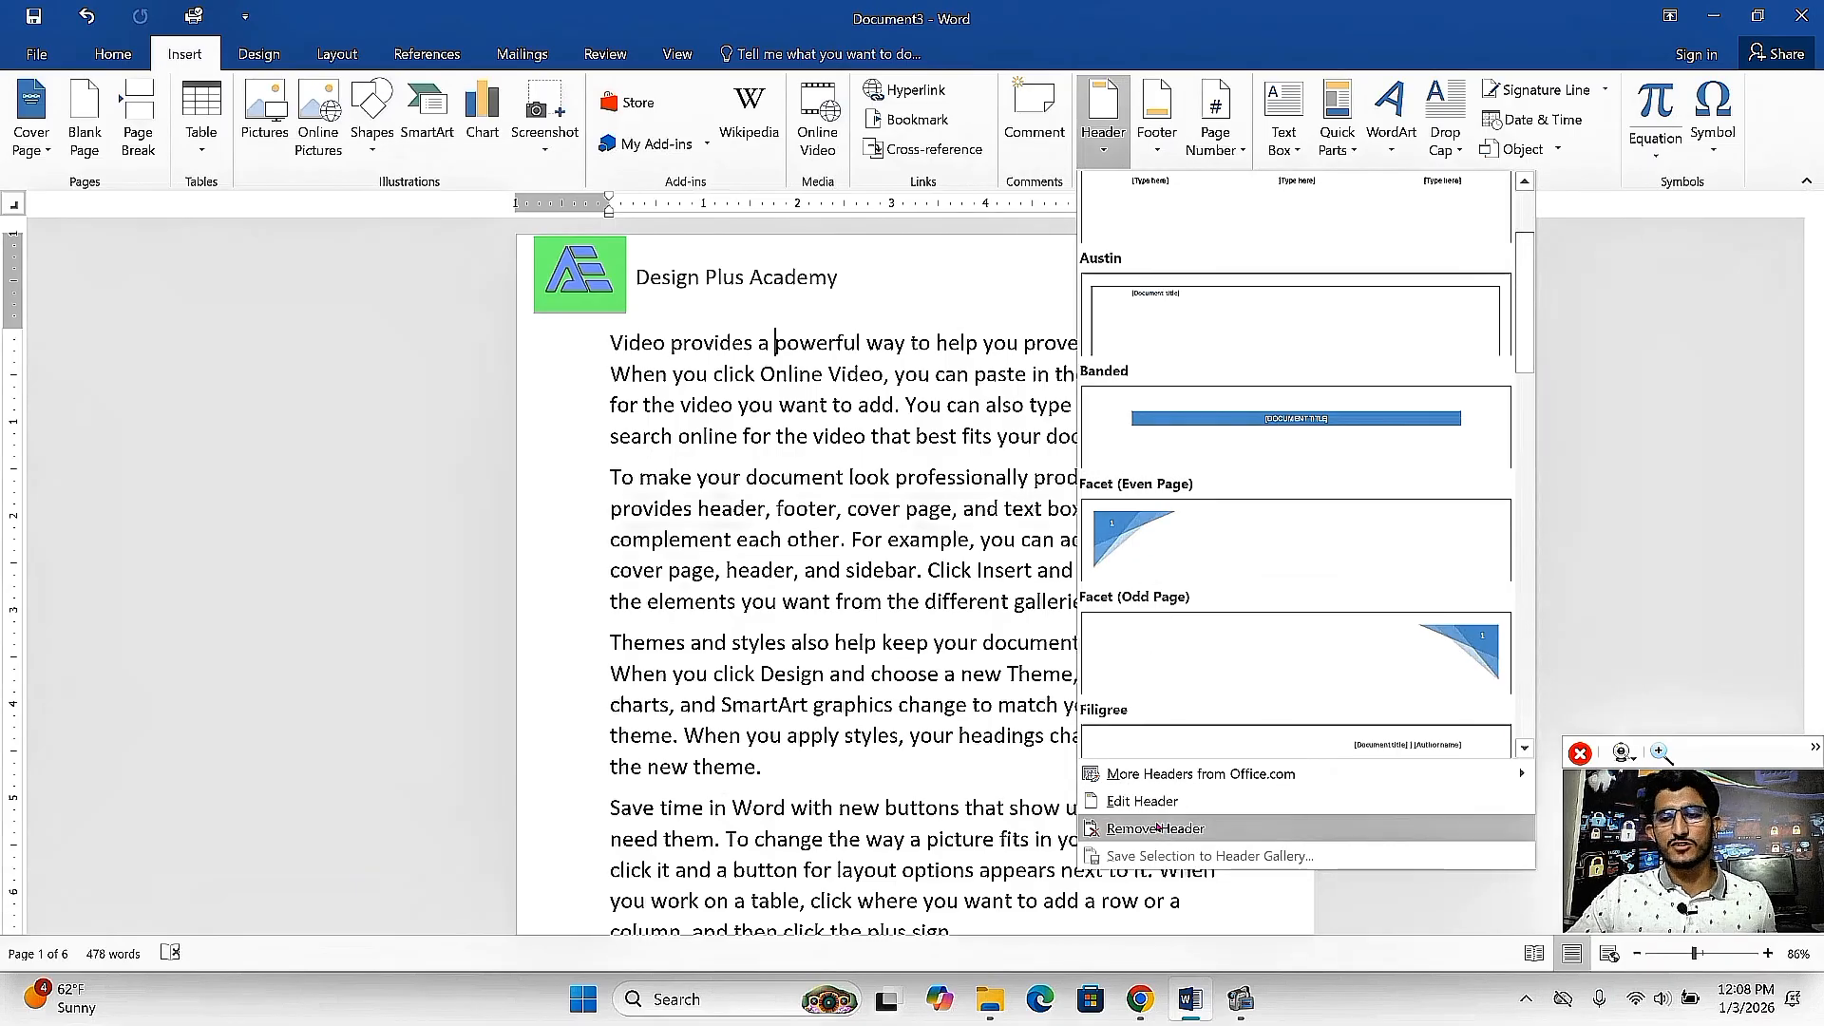
left_click(1158, 828)
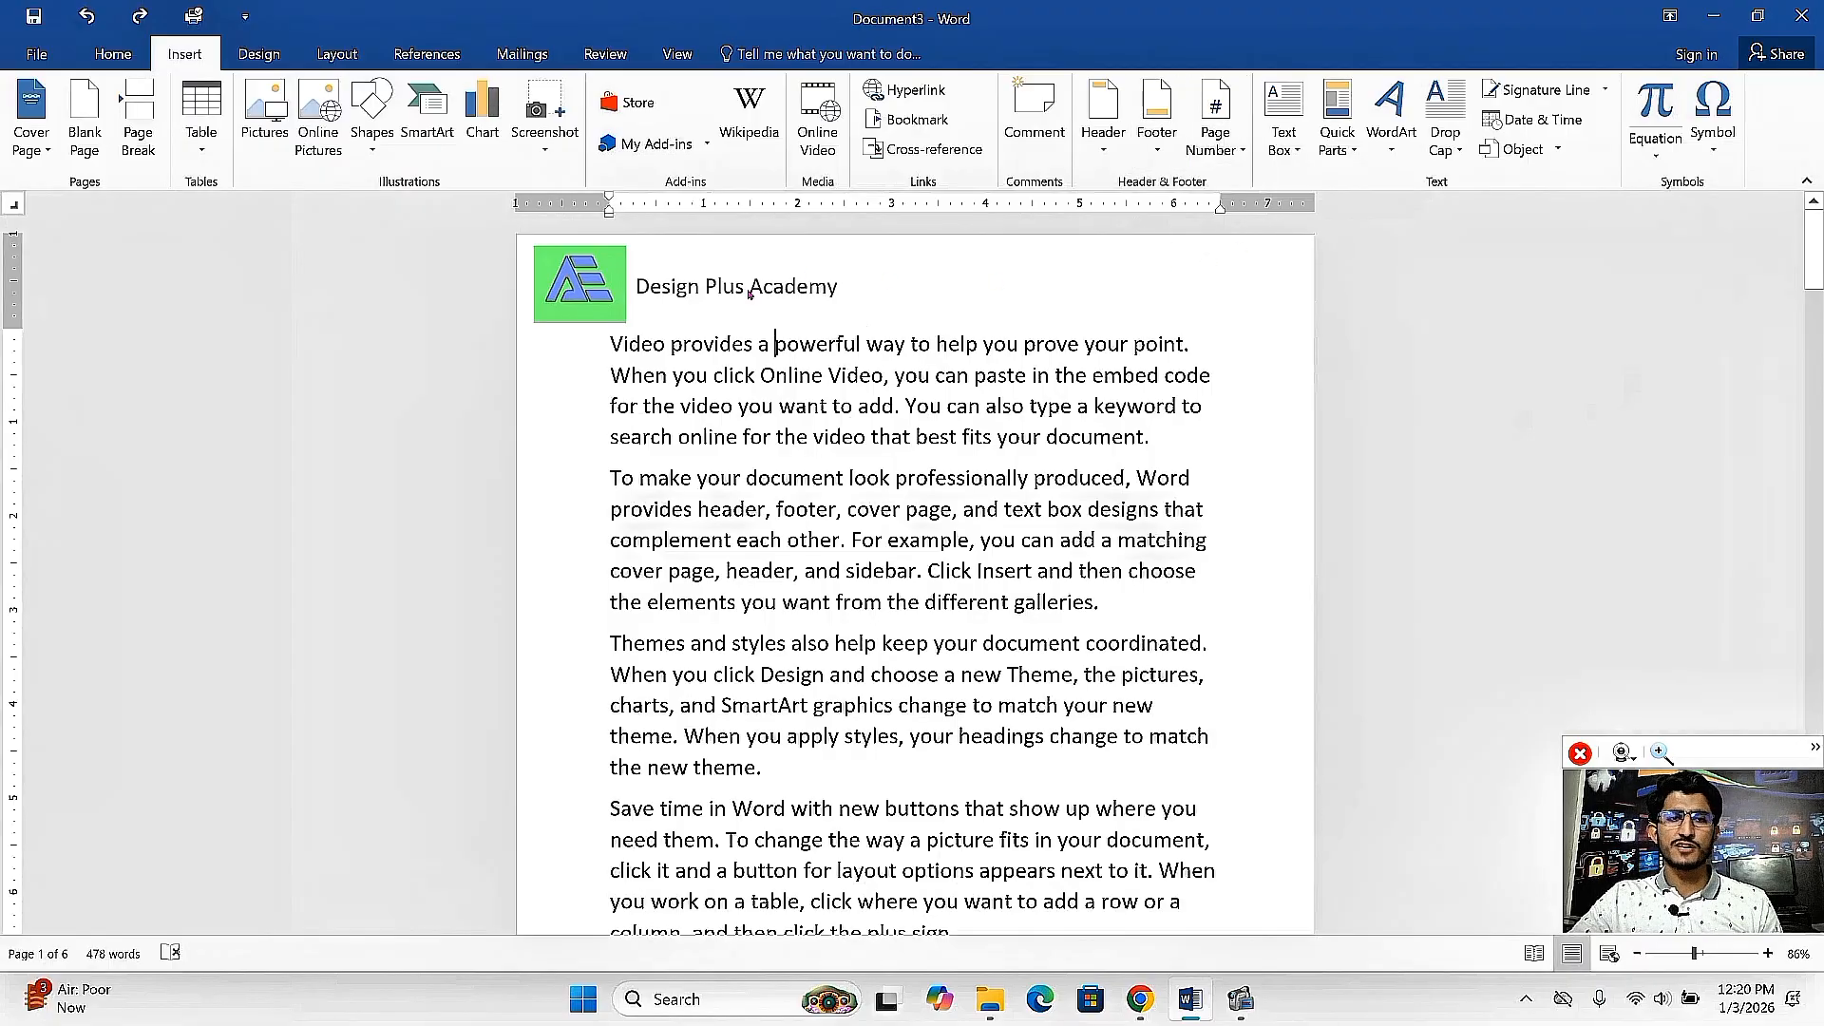
left_click(1105, 107)
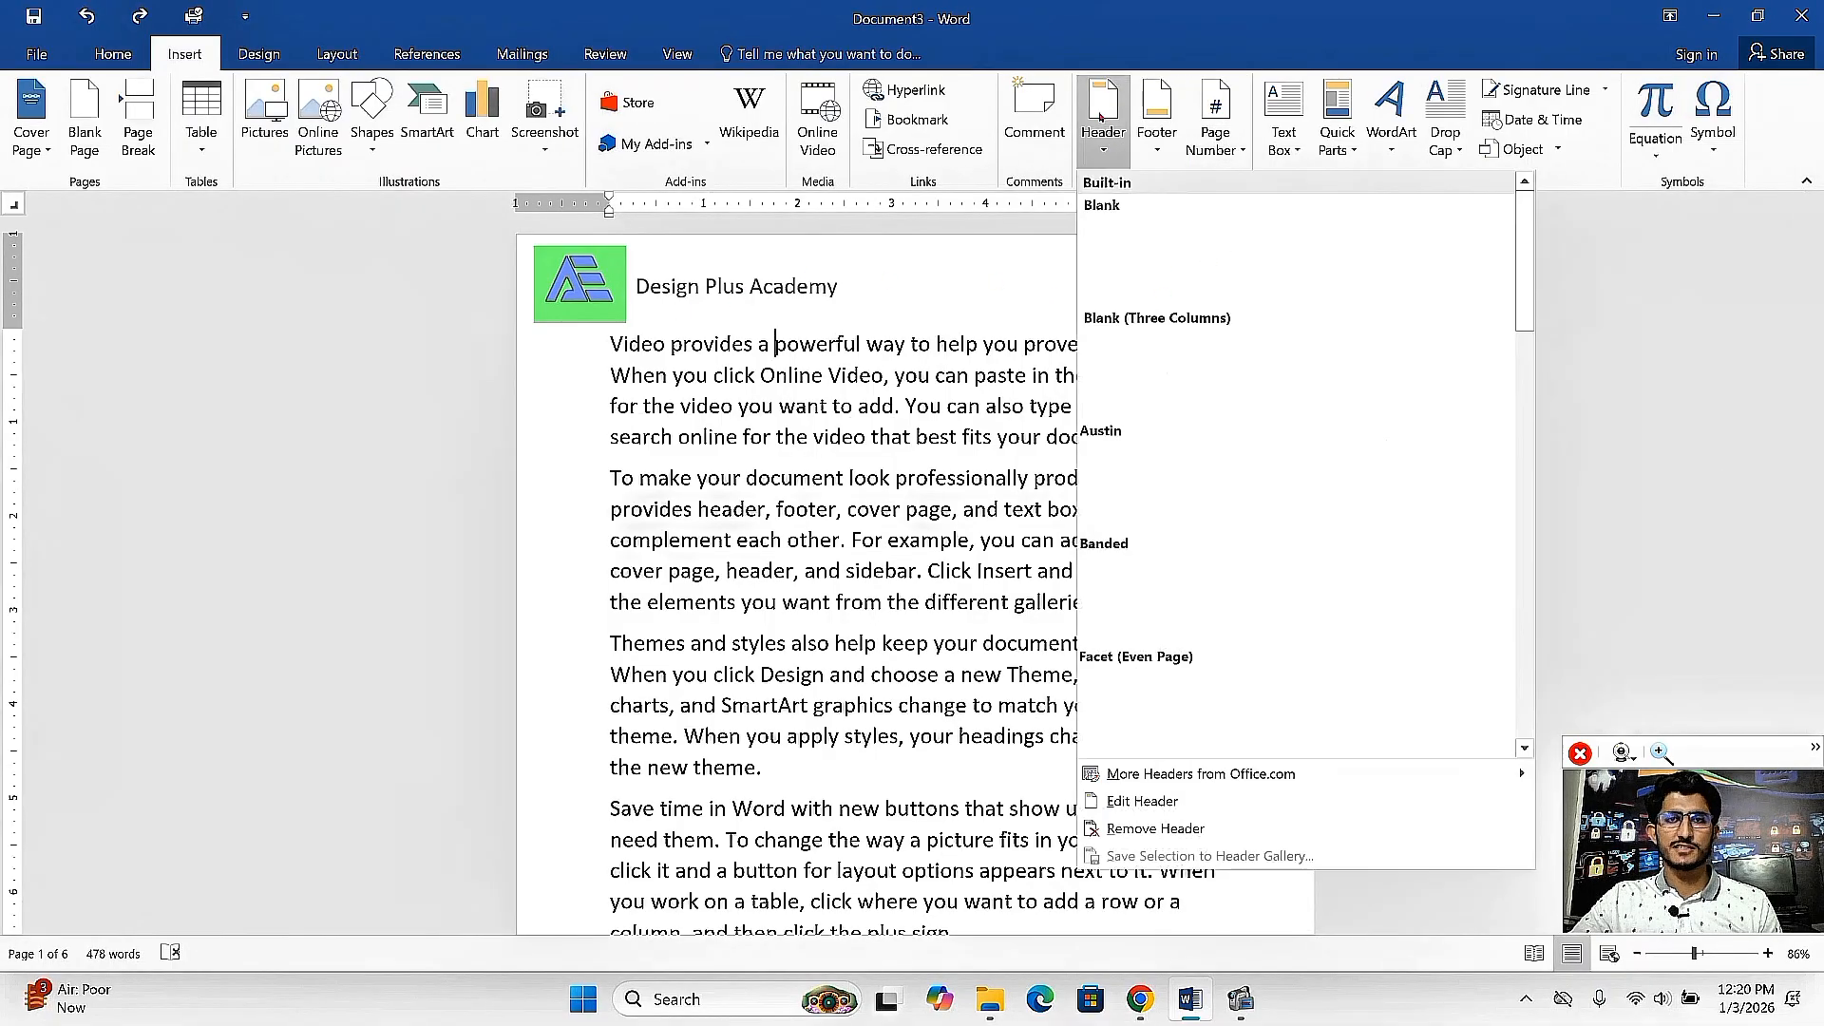
left_click(1158, 831)
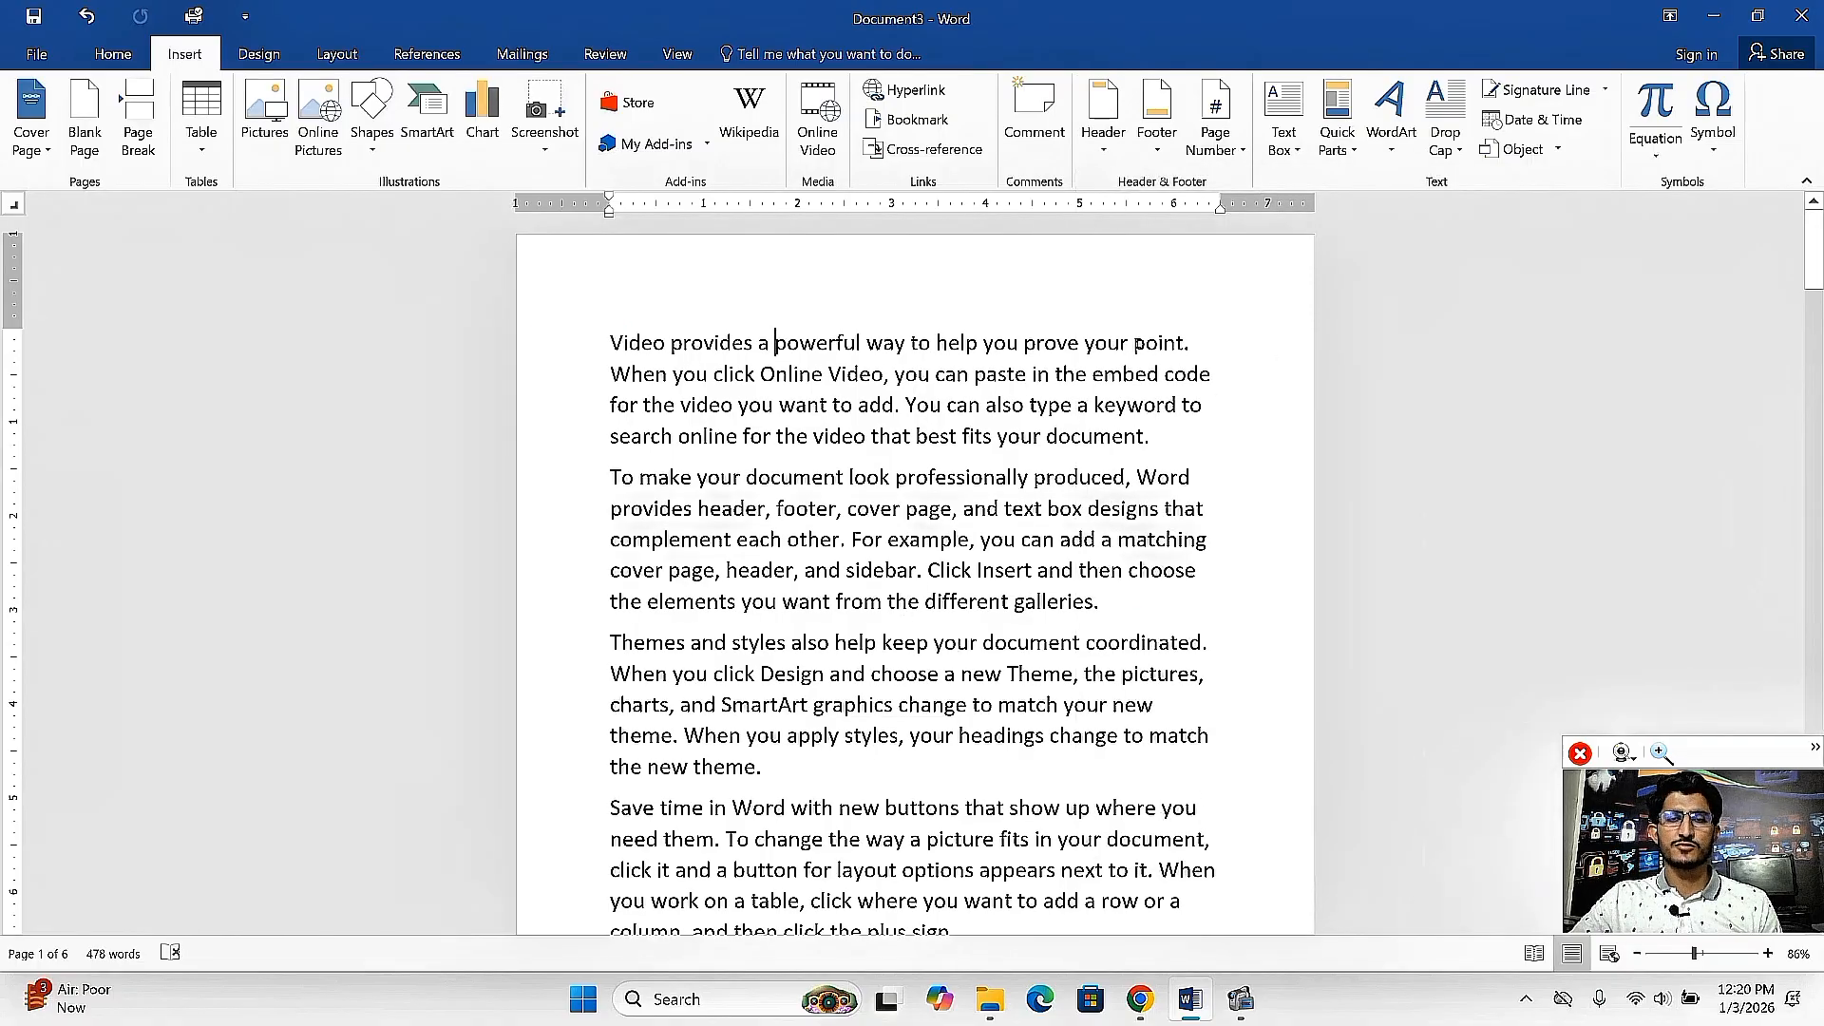
Insert the built-in Blank footer on the first page and enter "Date:" followed by an underscore line.
left_click(1159, 119)
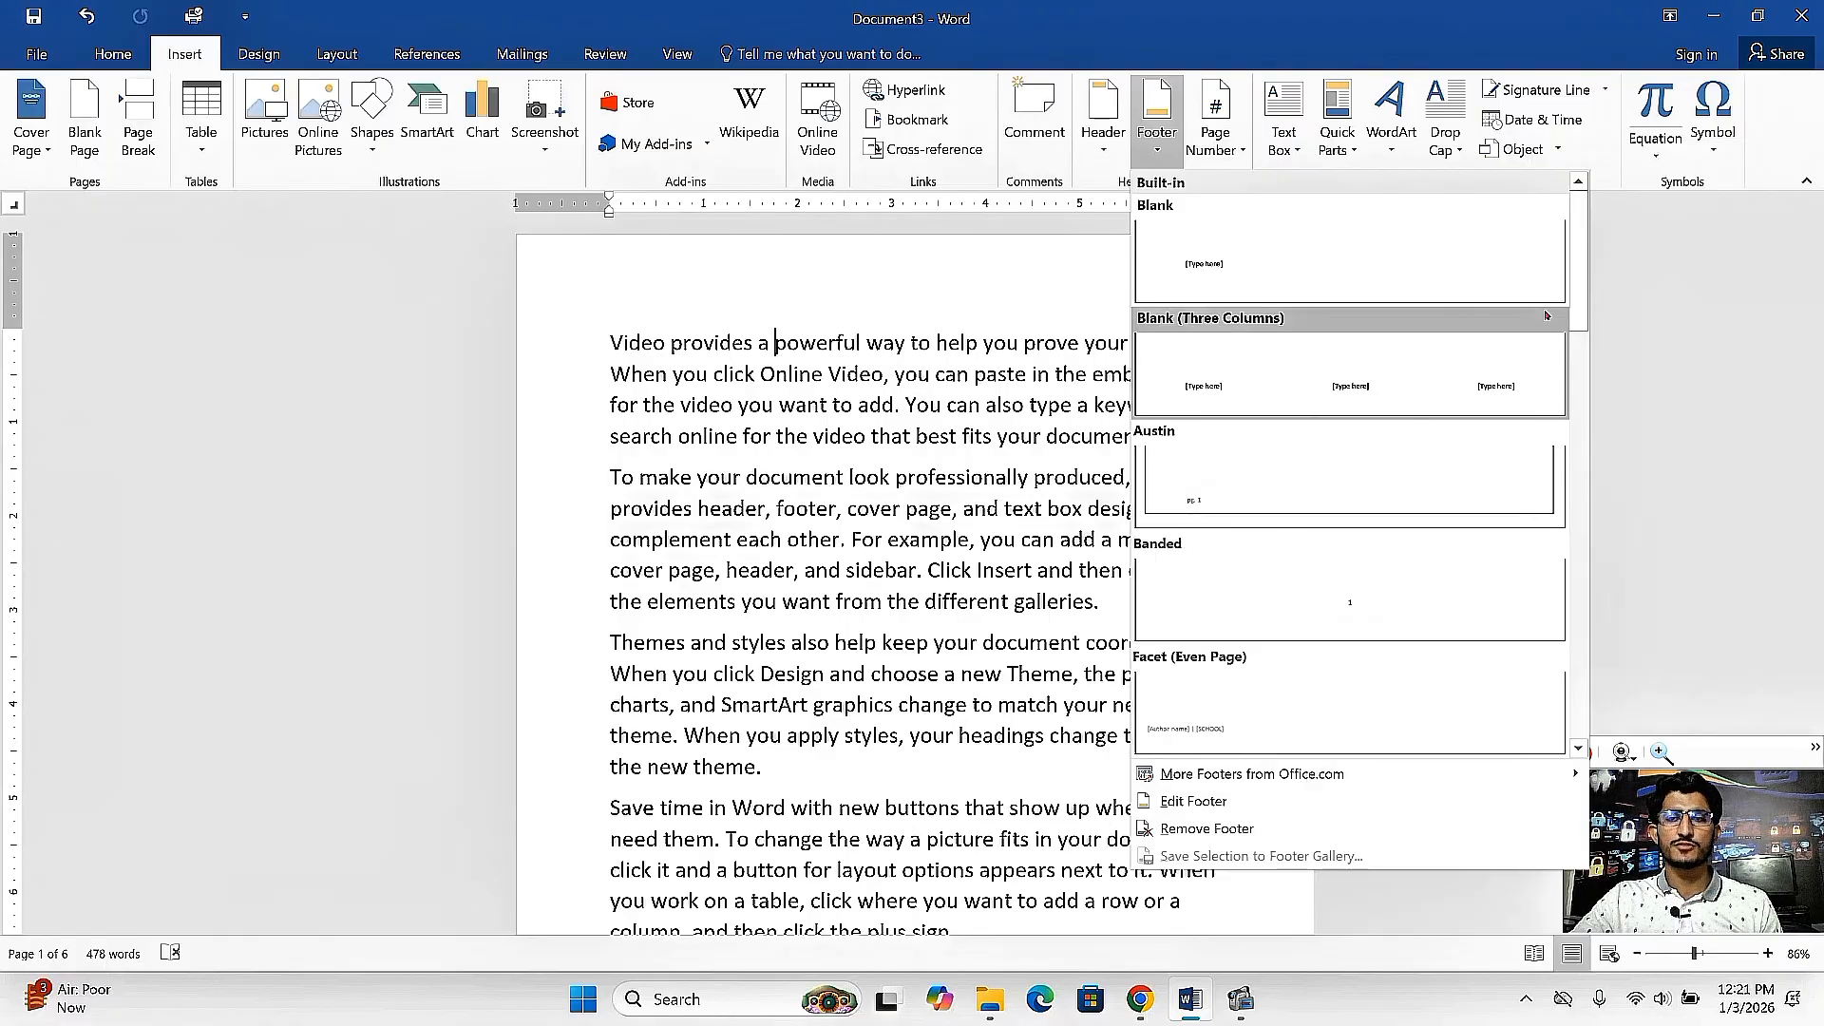
mouse_move(1575, 283)
left_mouse_down()
mouse_move(1586, 627)
mouse_move(1580, 267)
left_mouse_up()
left_click(1390, 272)
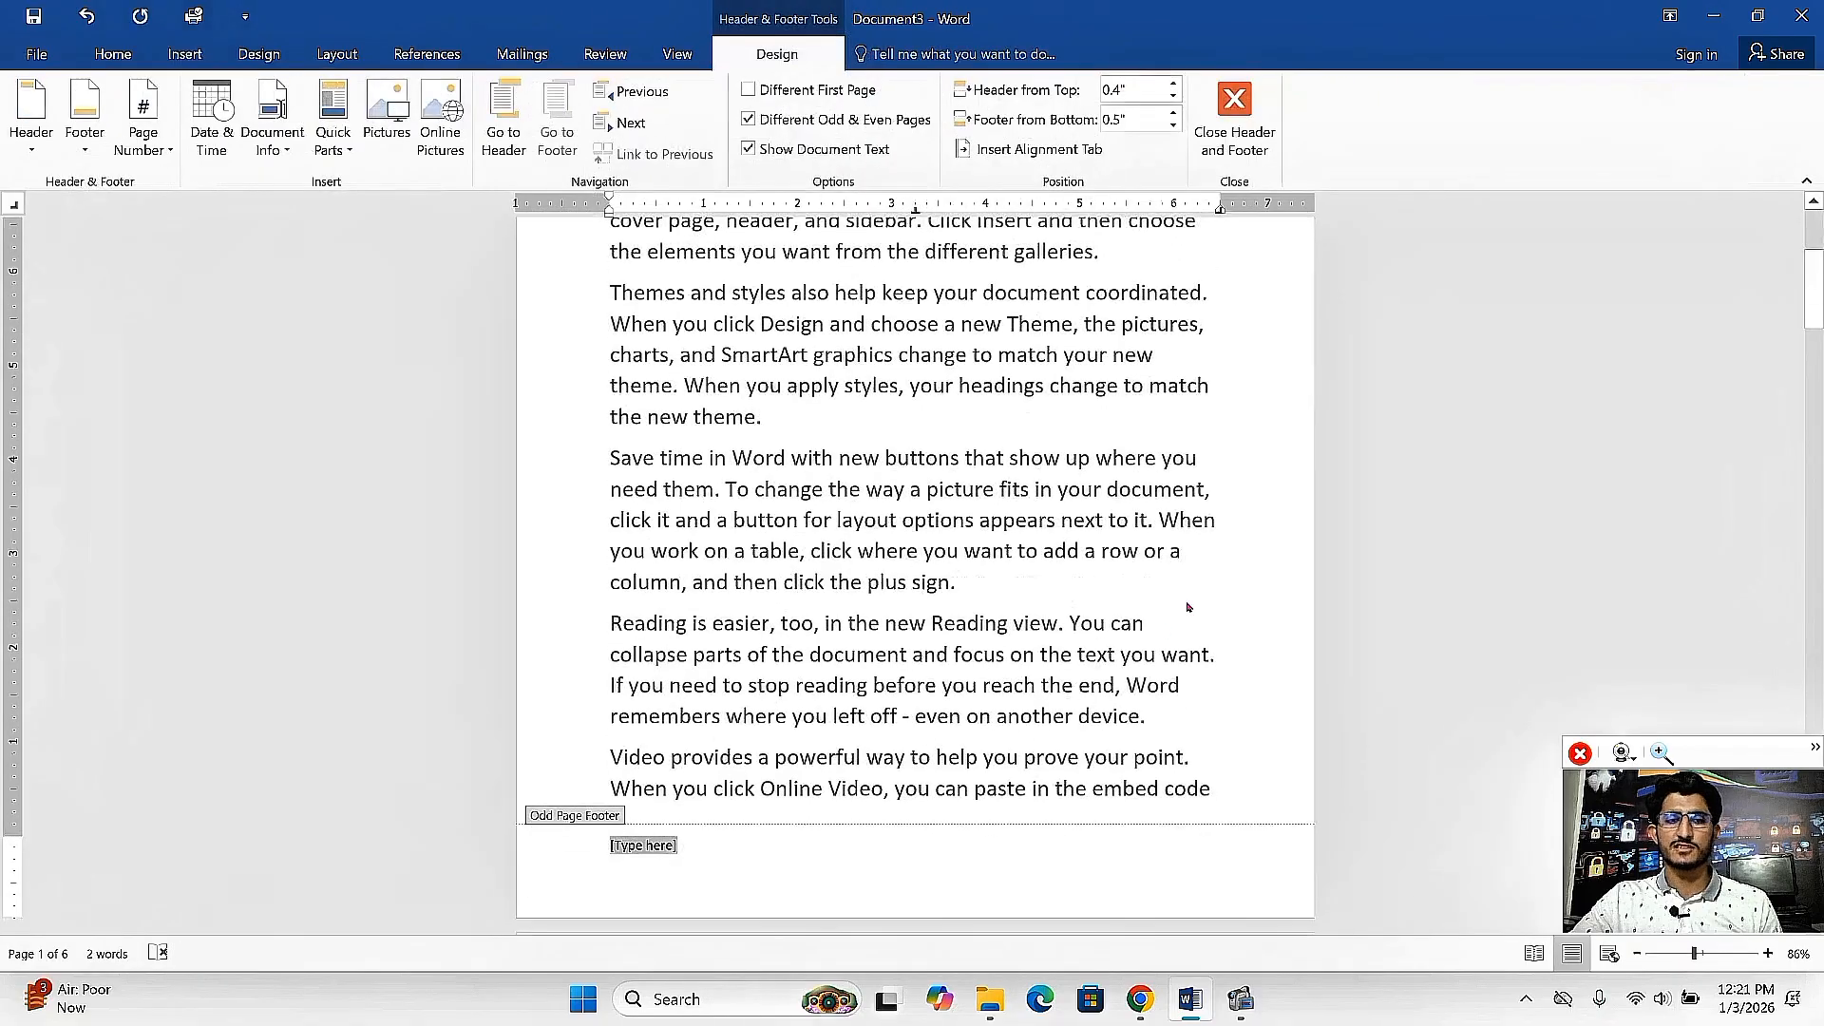
type("Date")
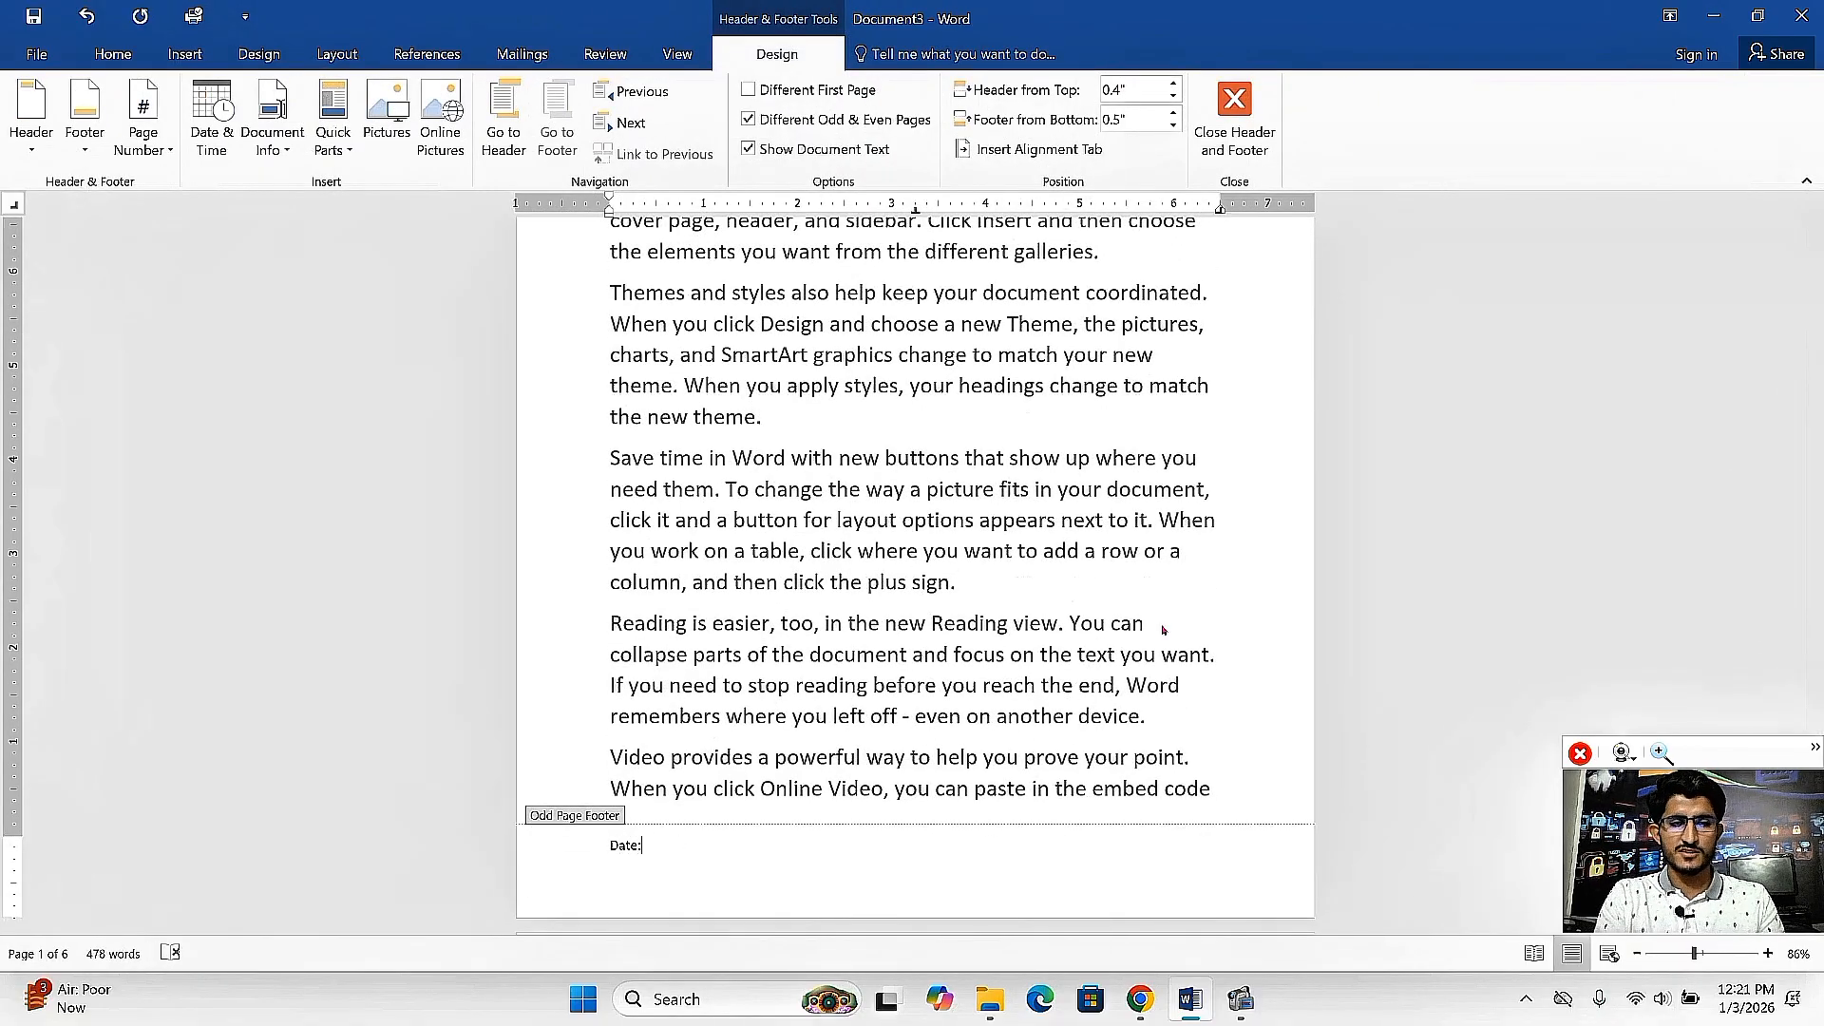
type(":________________________________\t")
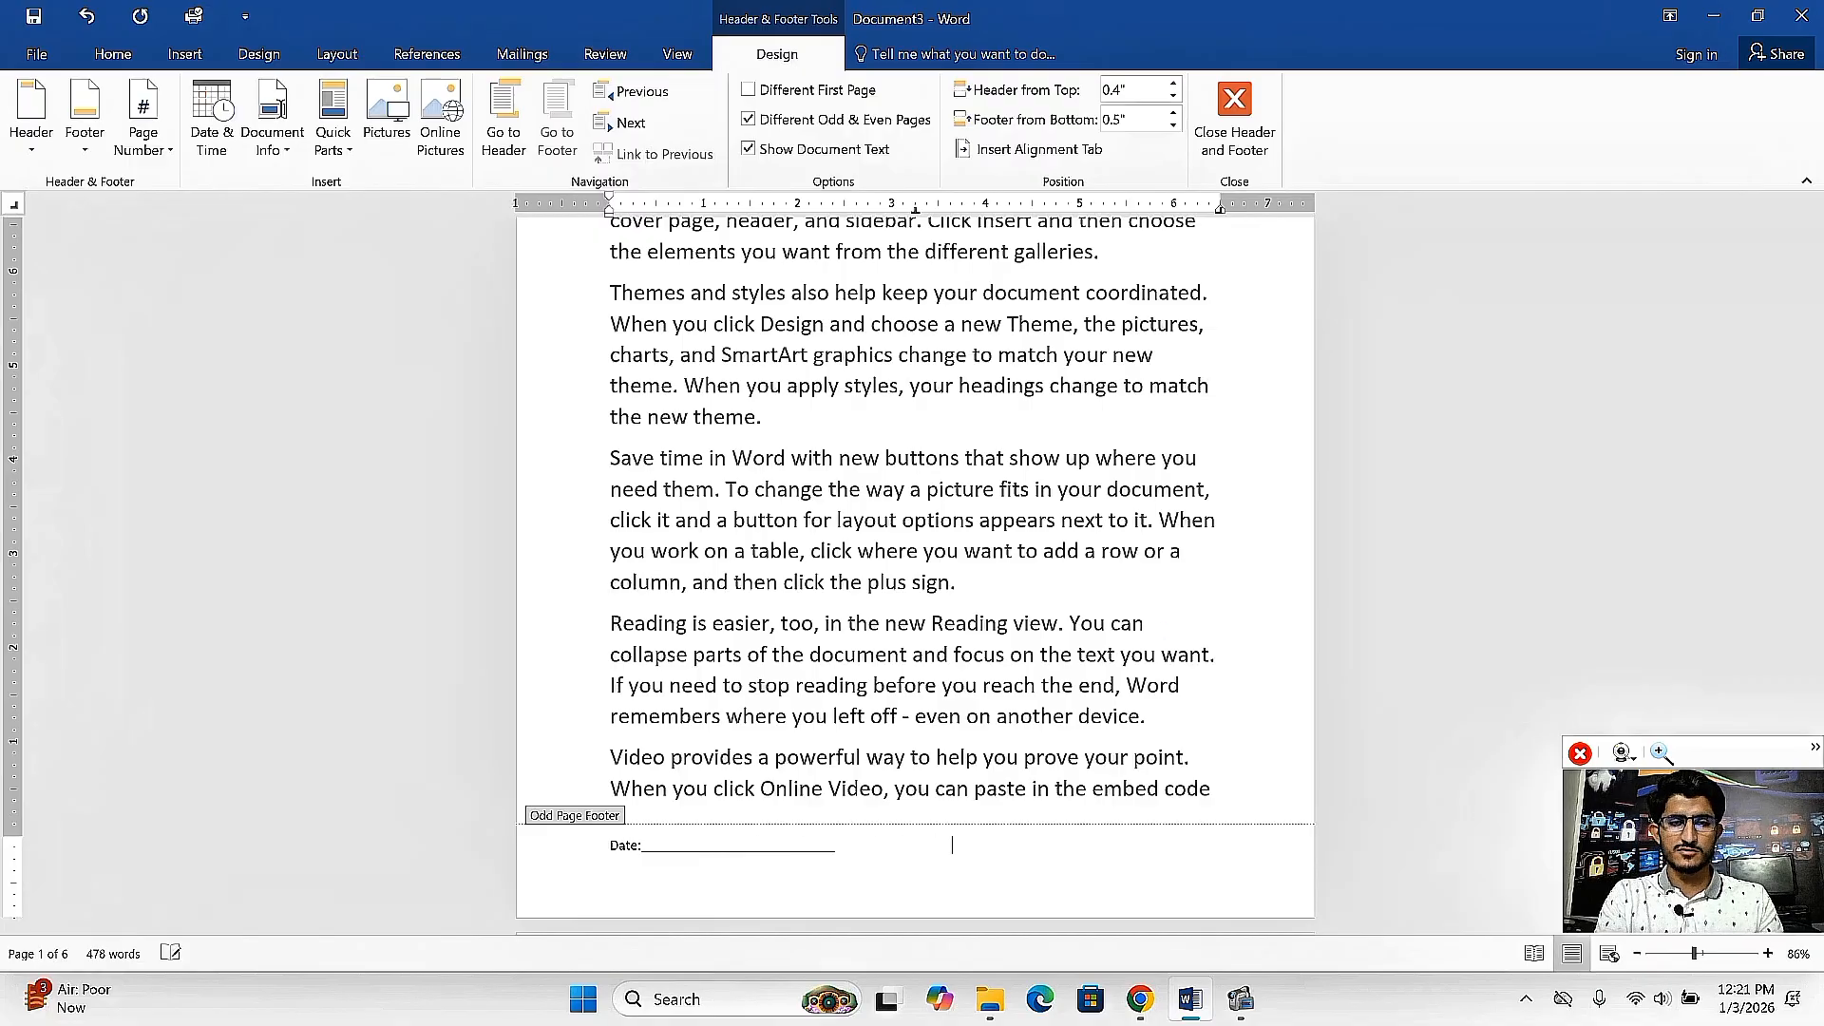
type("Si")
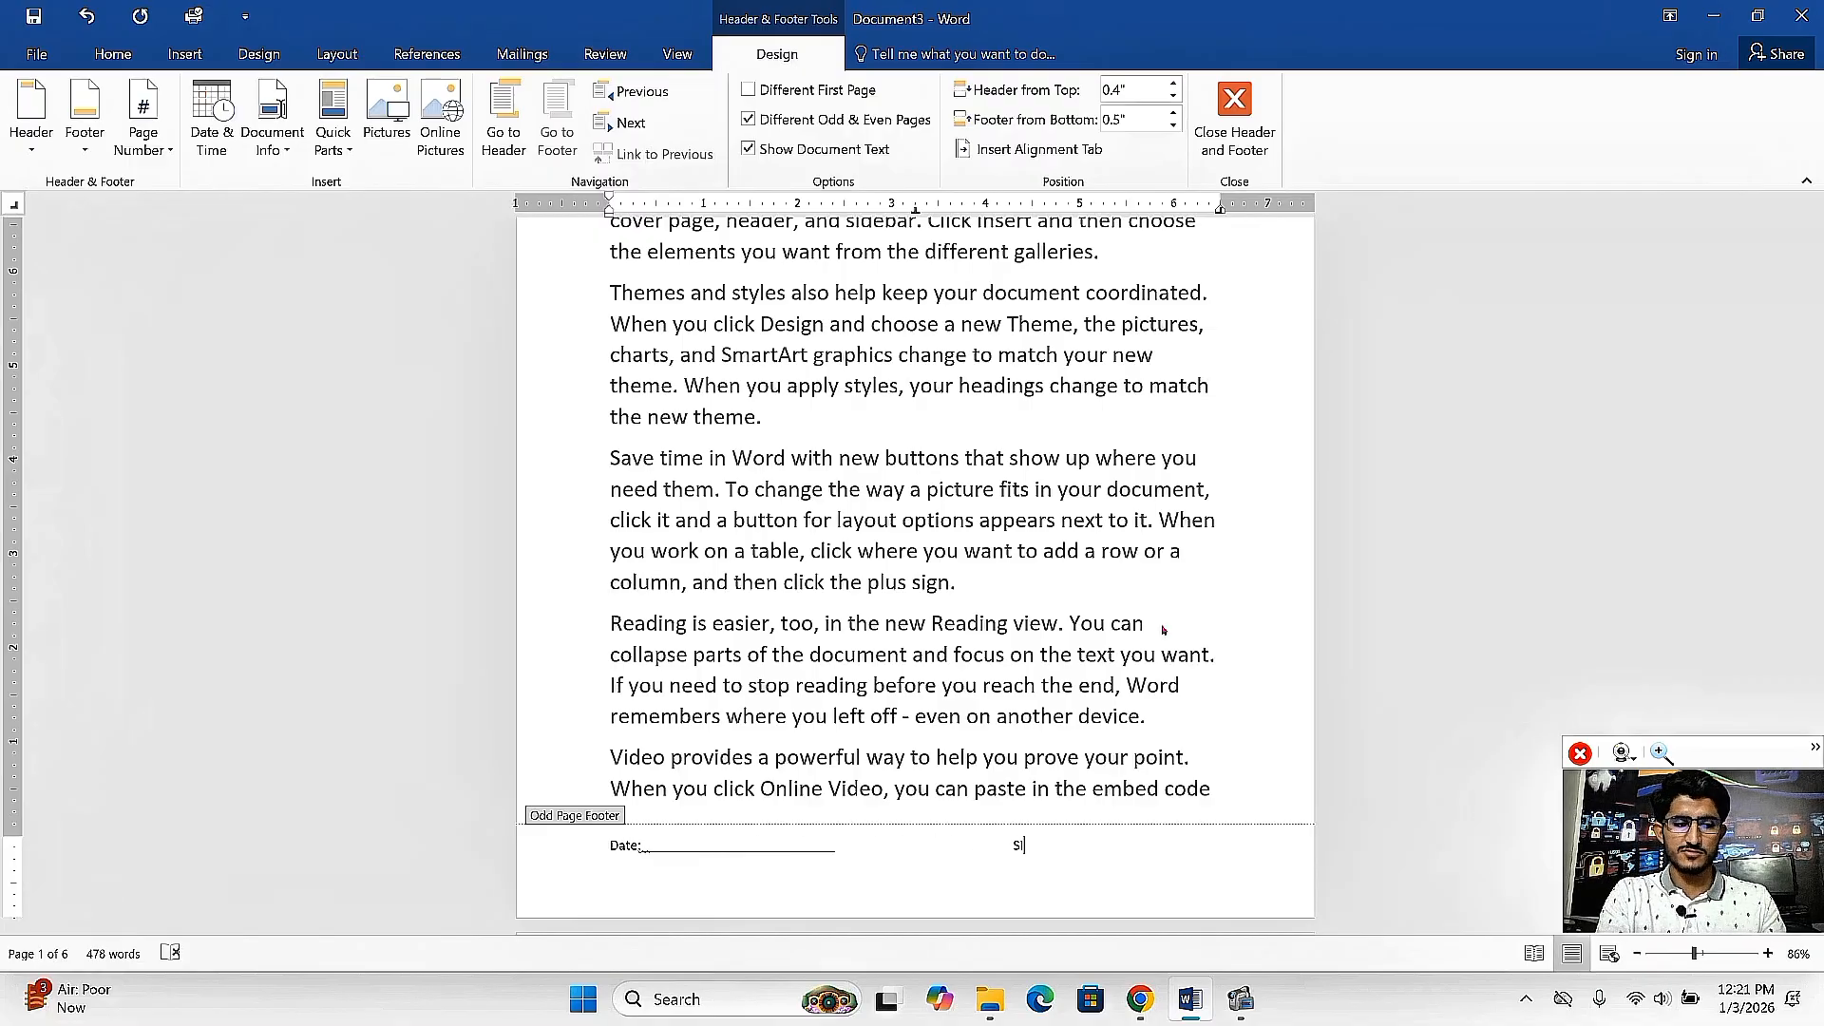
type("gnature")
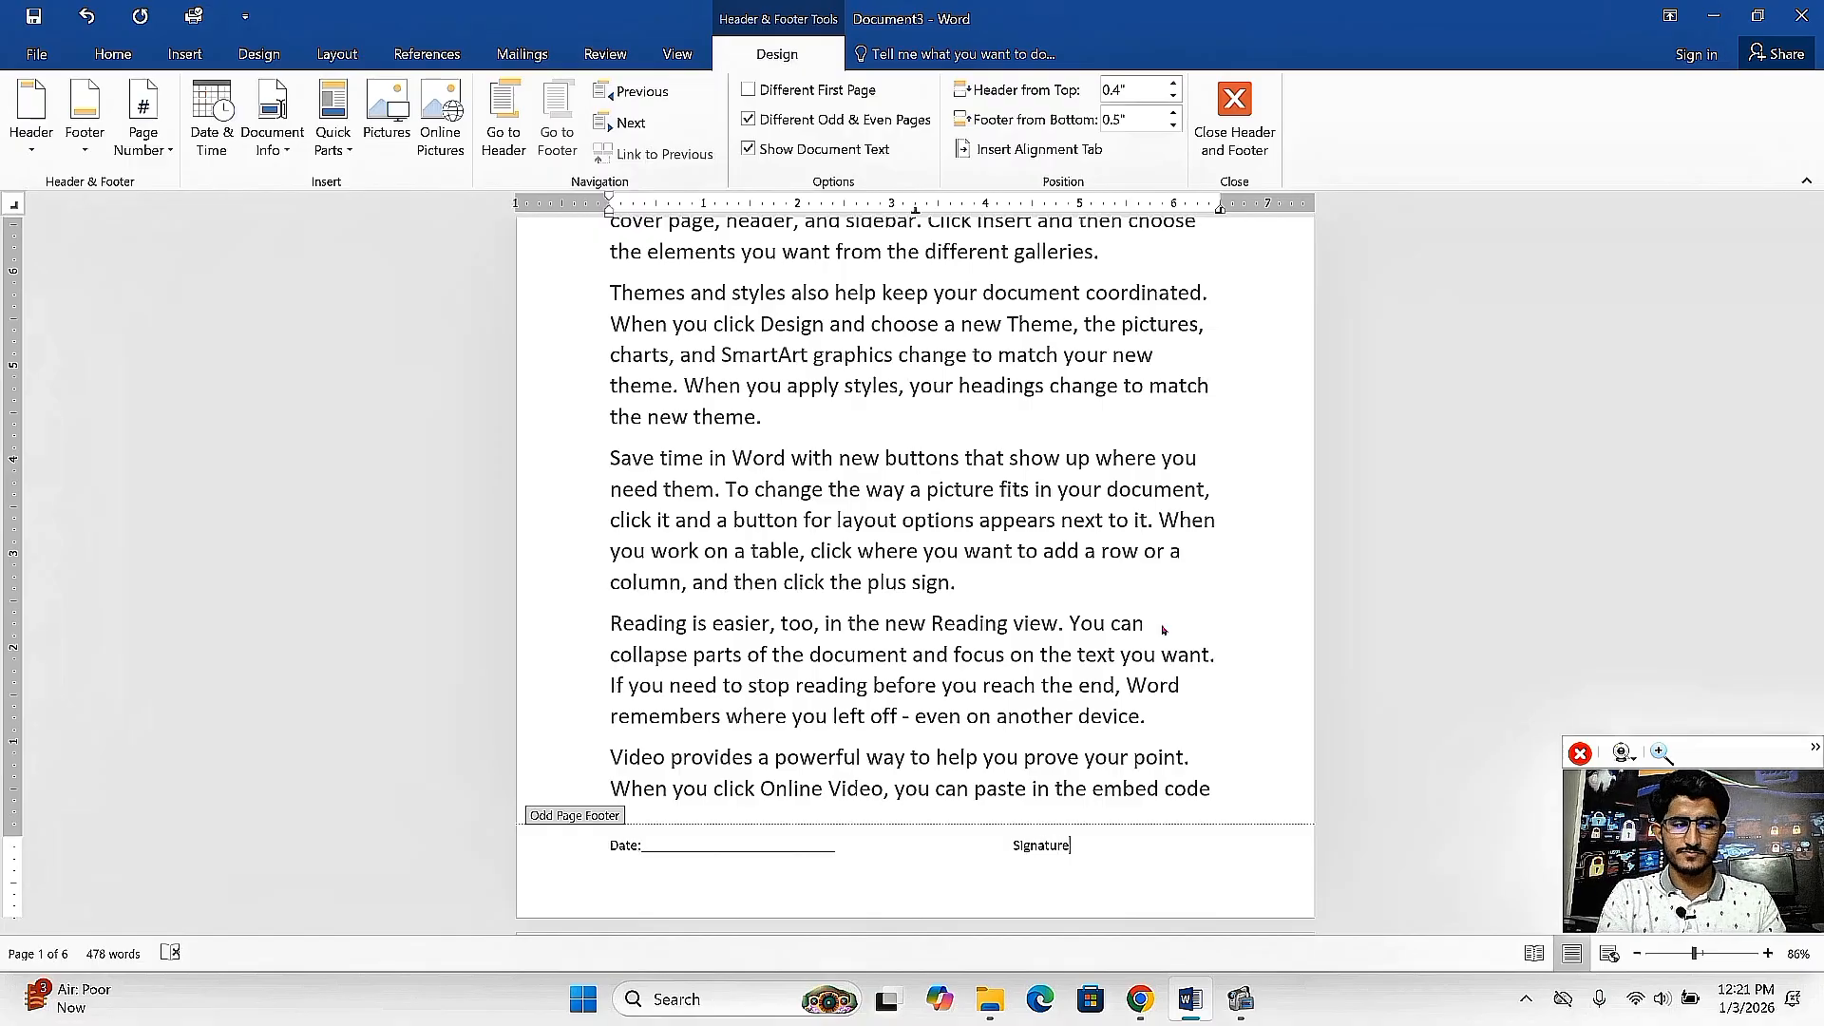
type(":-")
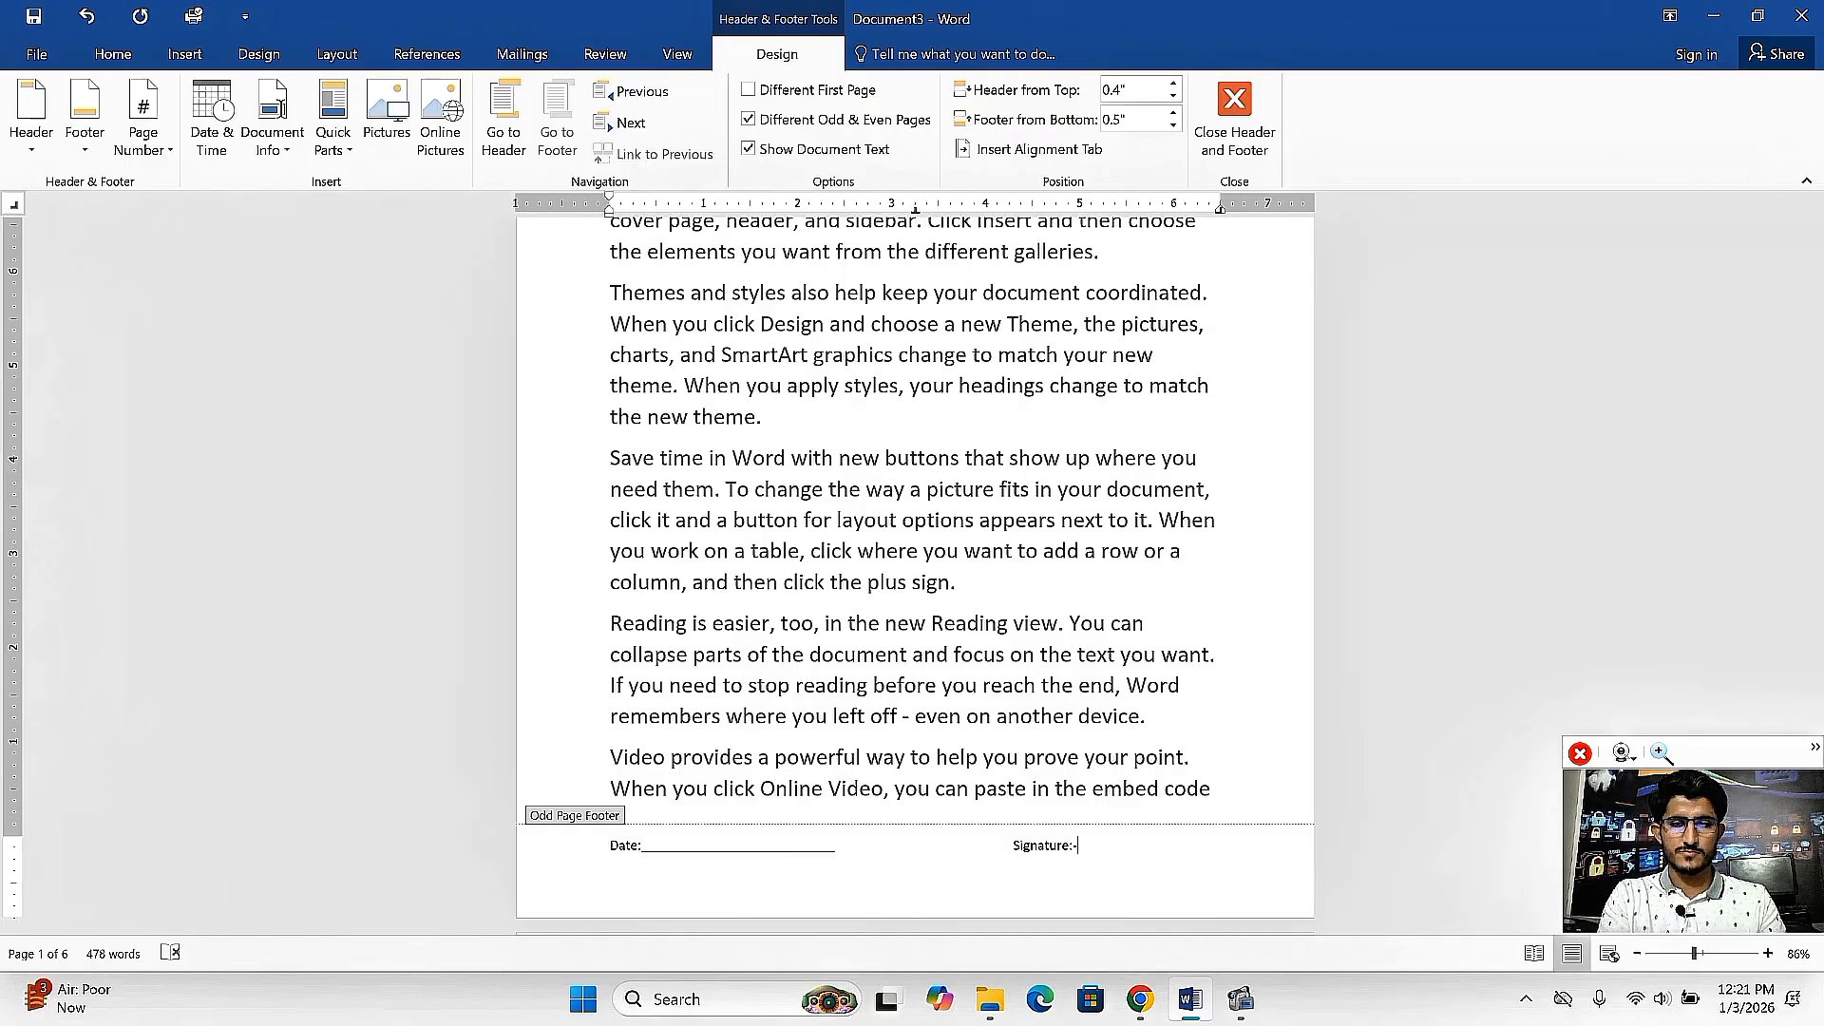
type("--------")
key("BackSpace")
key("BackSpace")
key("BackSpace")
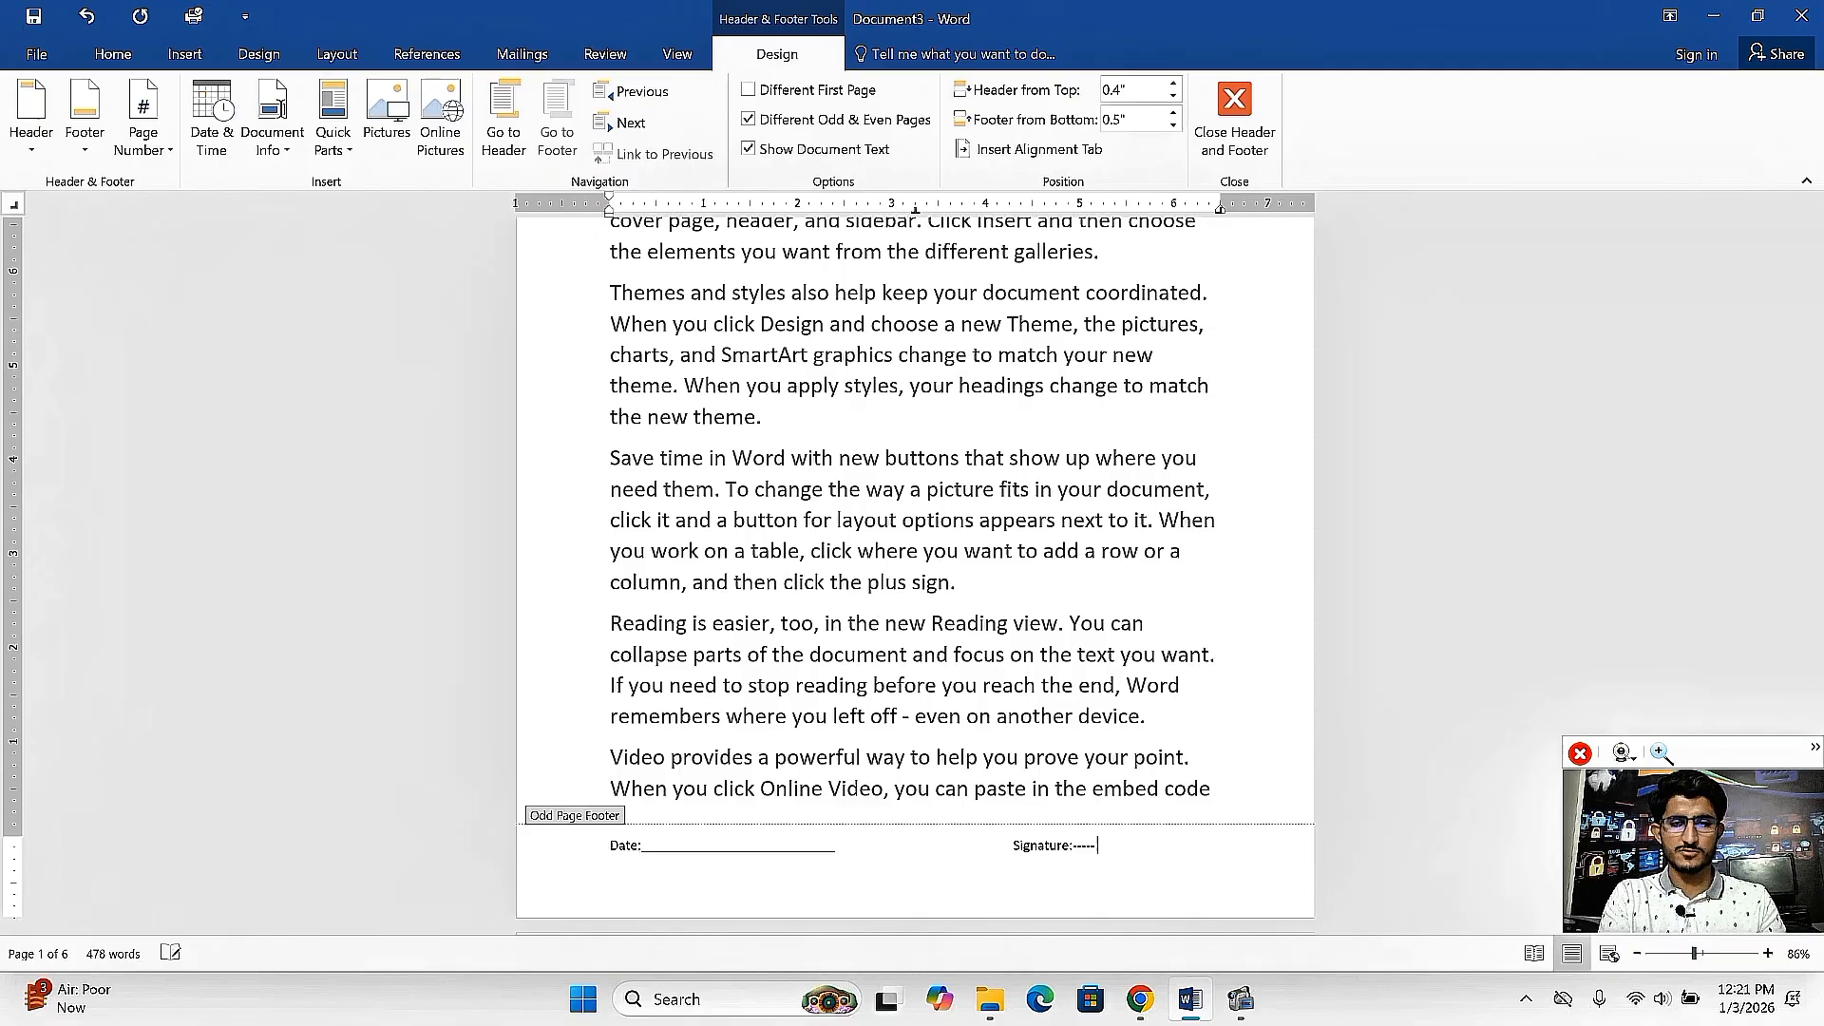
key("BackSpace")
key("BackSpace")
key("BackSpace")
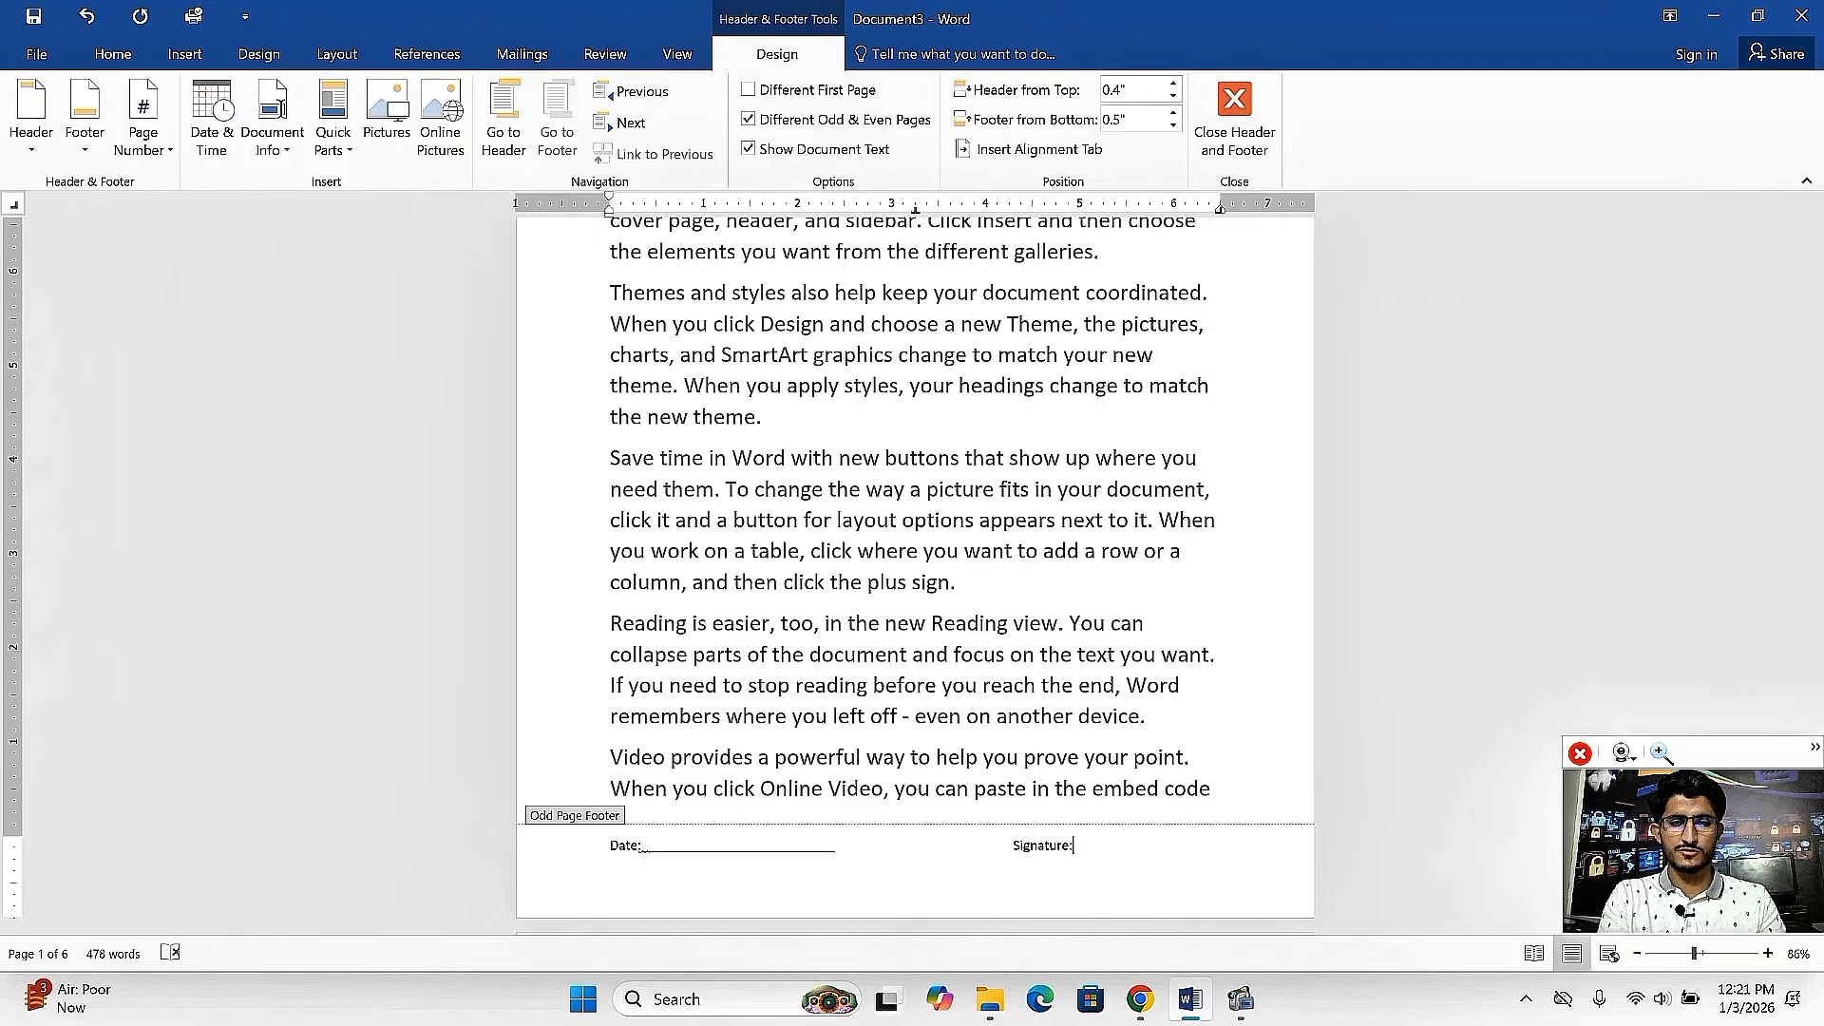
key("BackSpace")
key("BackSpace")
key("BackSpace")
key("BackSpace")
key("BackSpace")
key("BackSpace")
key("BackSpace")
key("BackSpace")
key("BackSpace")
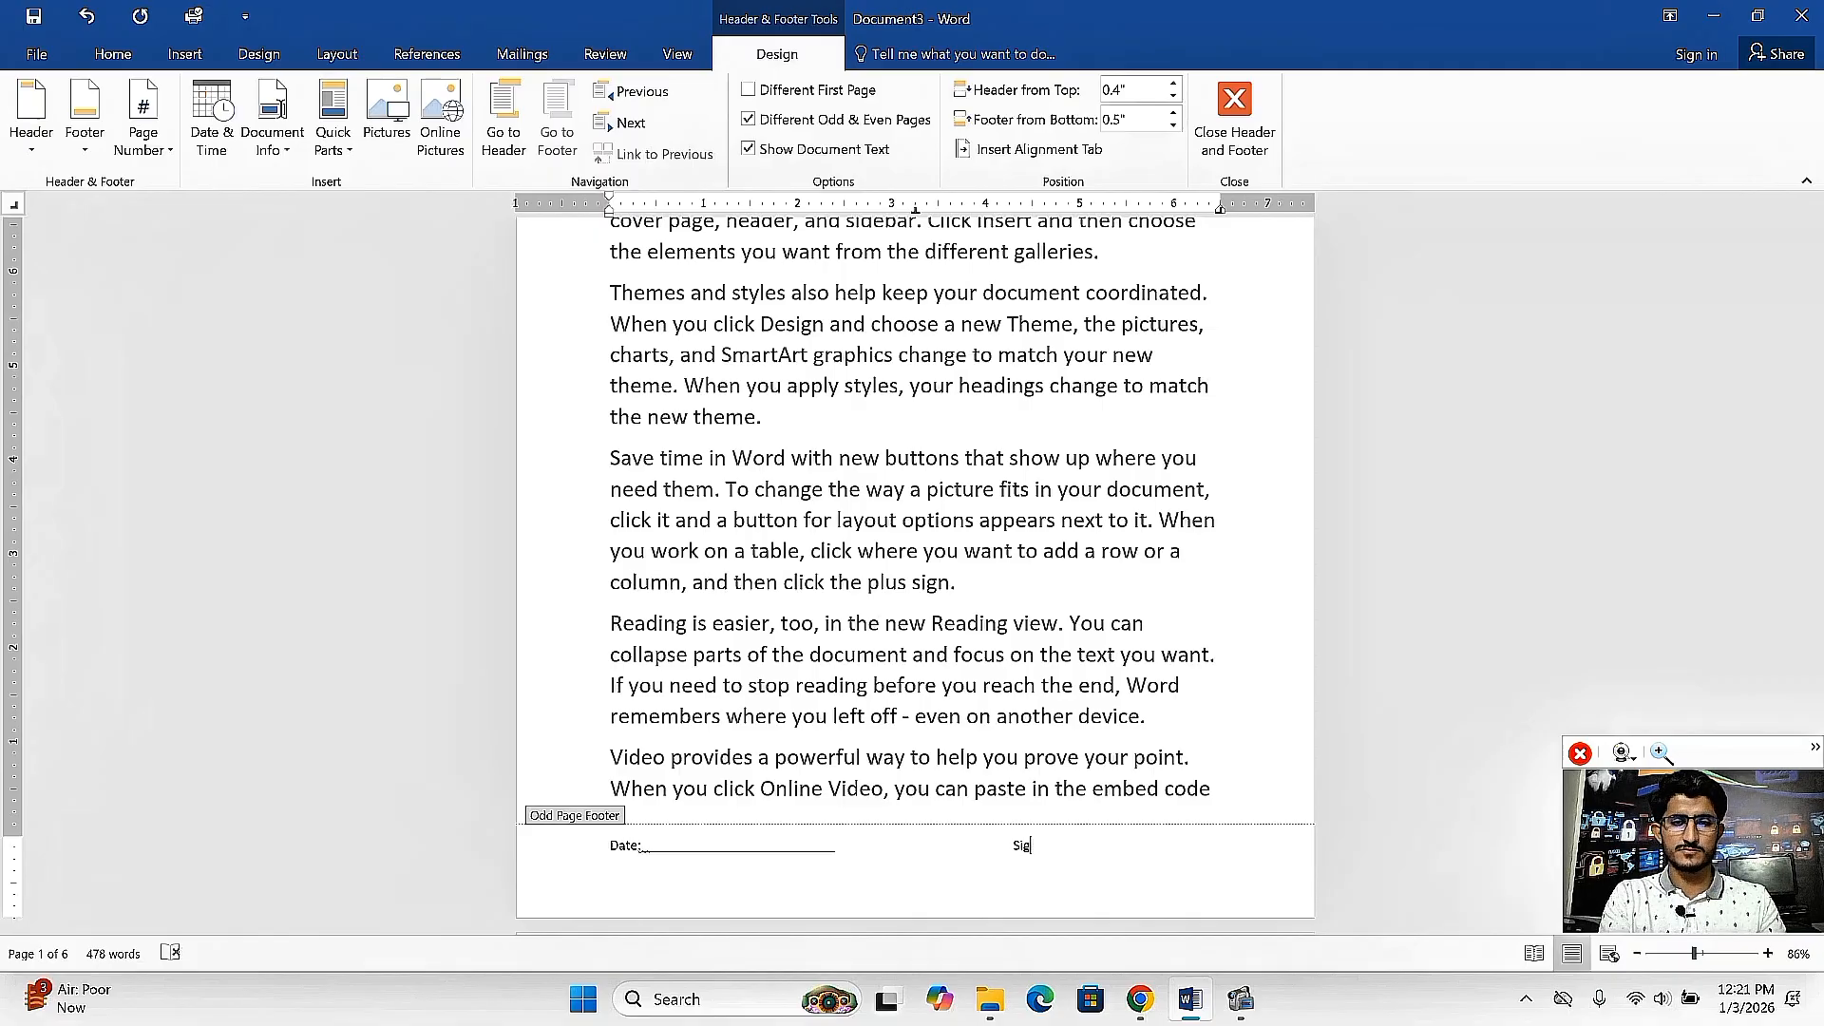
key("BackSpace")
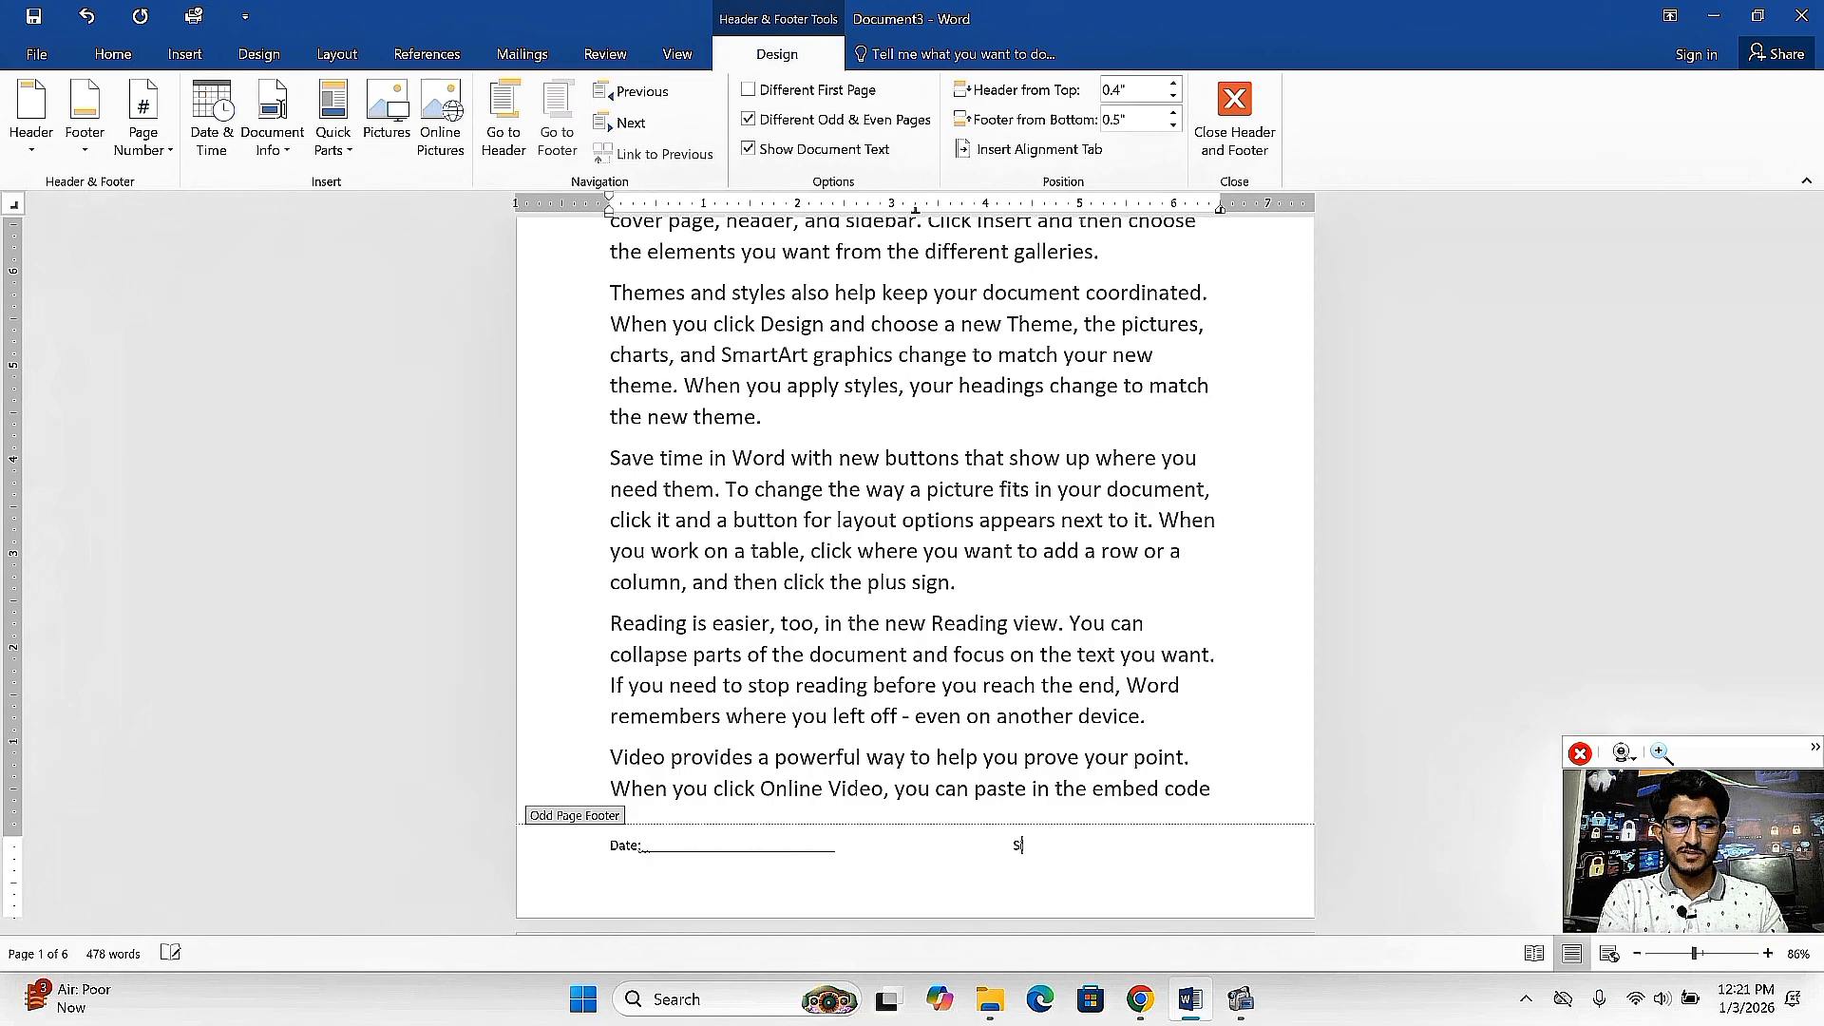
Add "Signature:" with an underscore line on the same footer row as the date and close the footer.
type("Signatu")
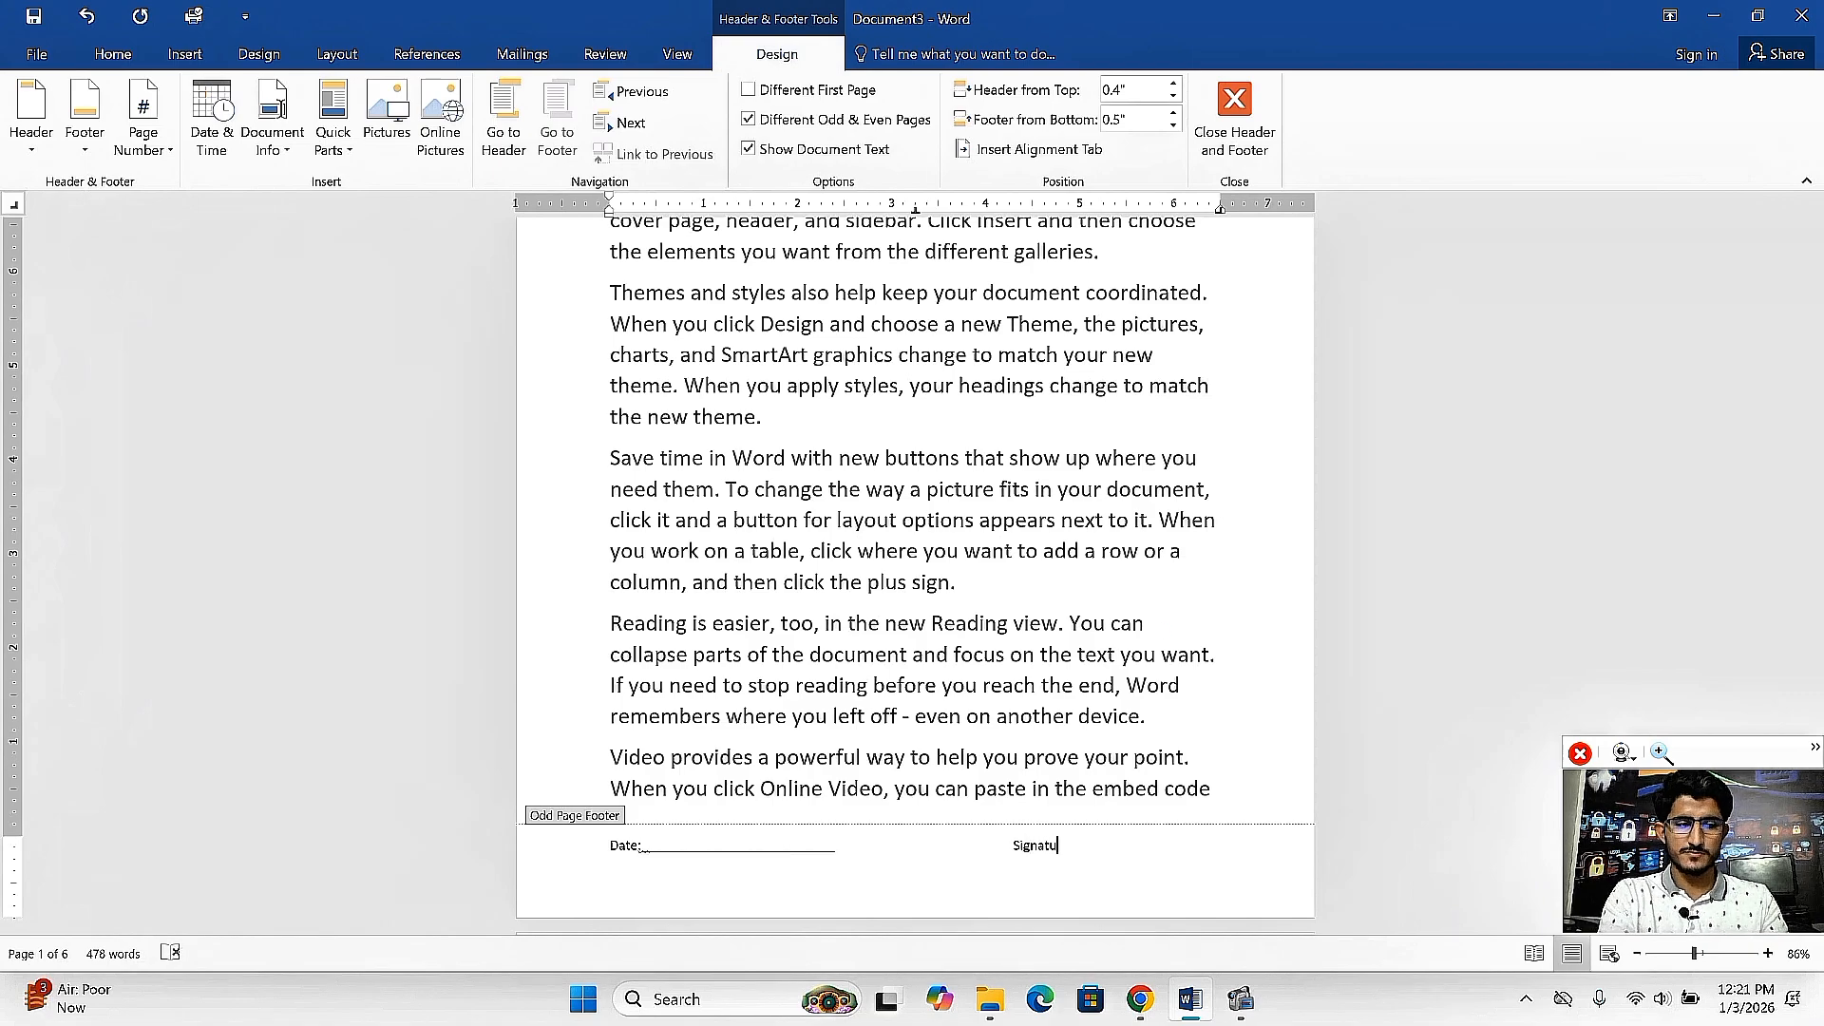
type("re:")
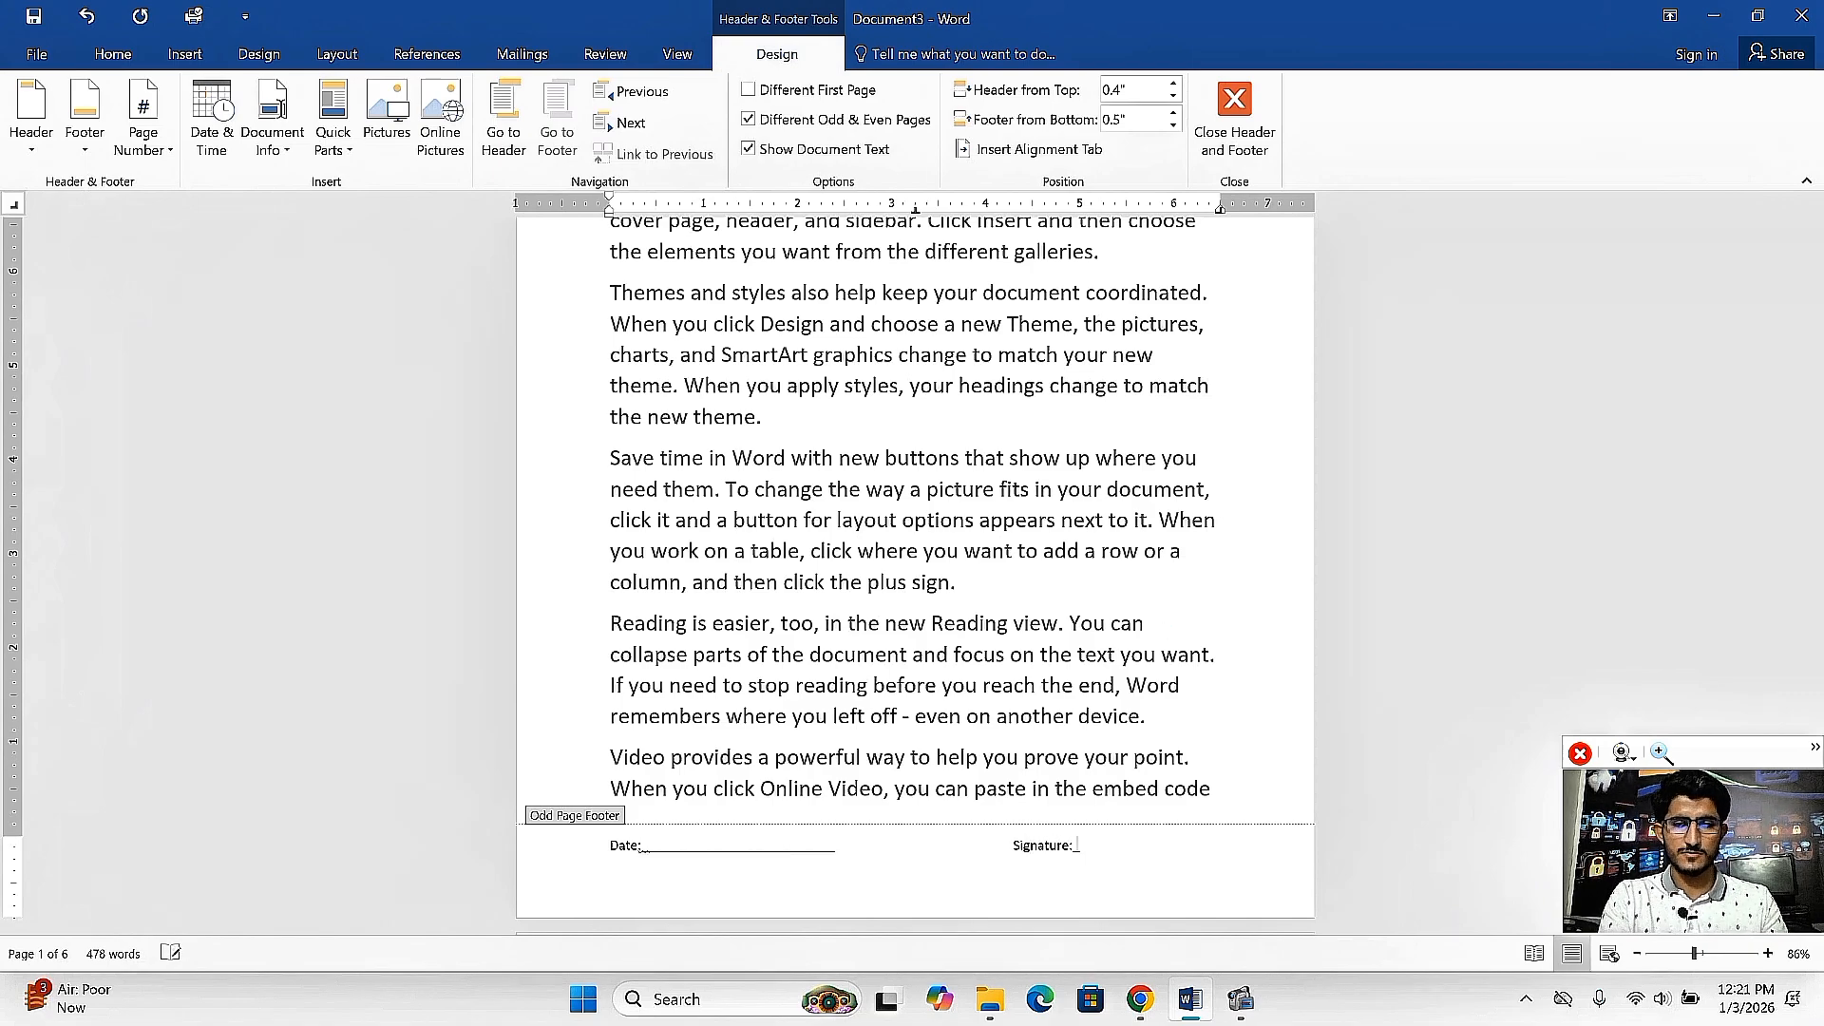
type("___________________")
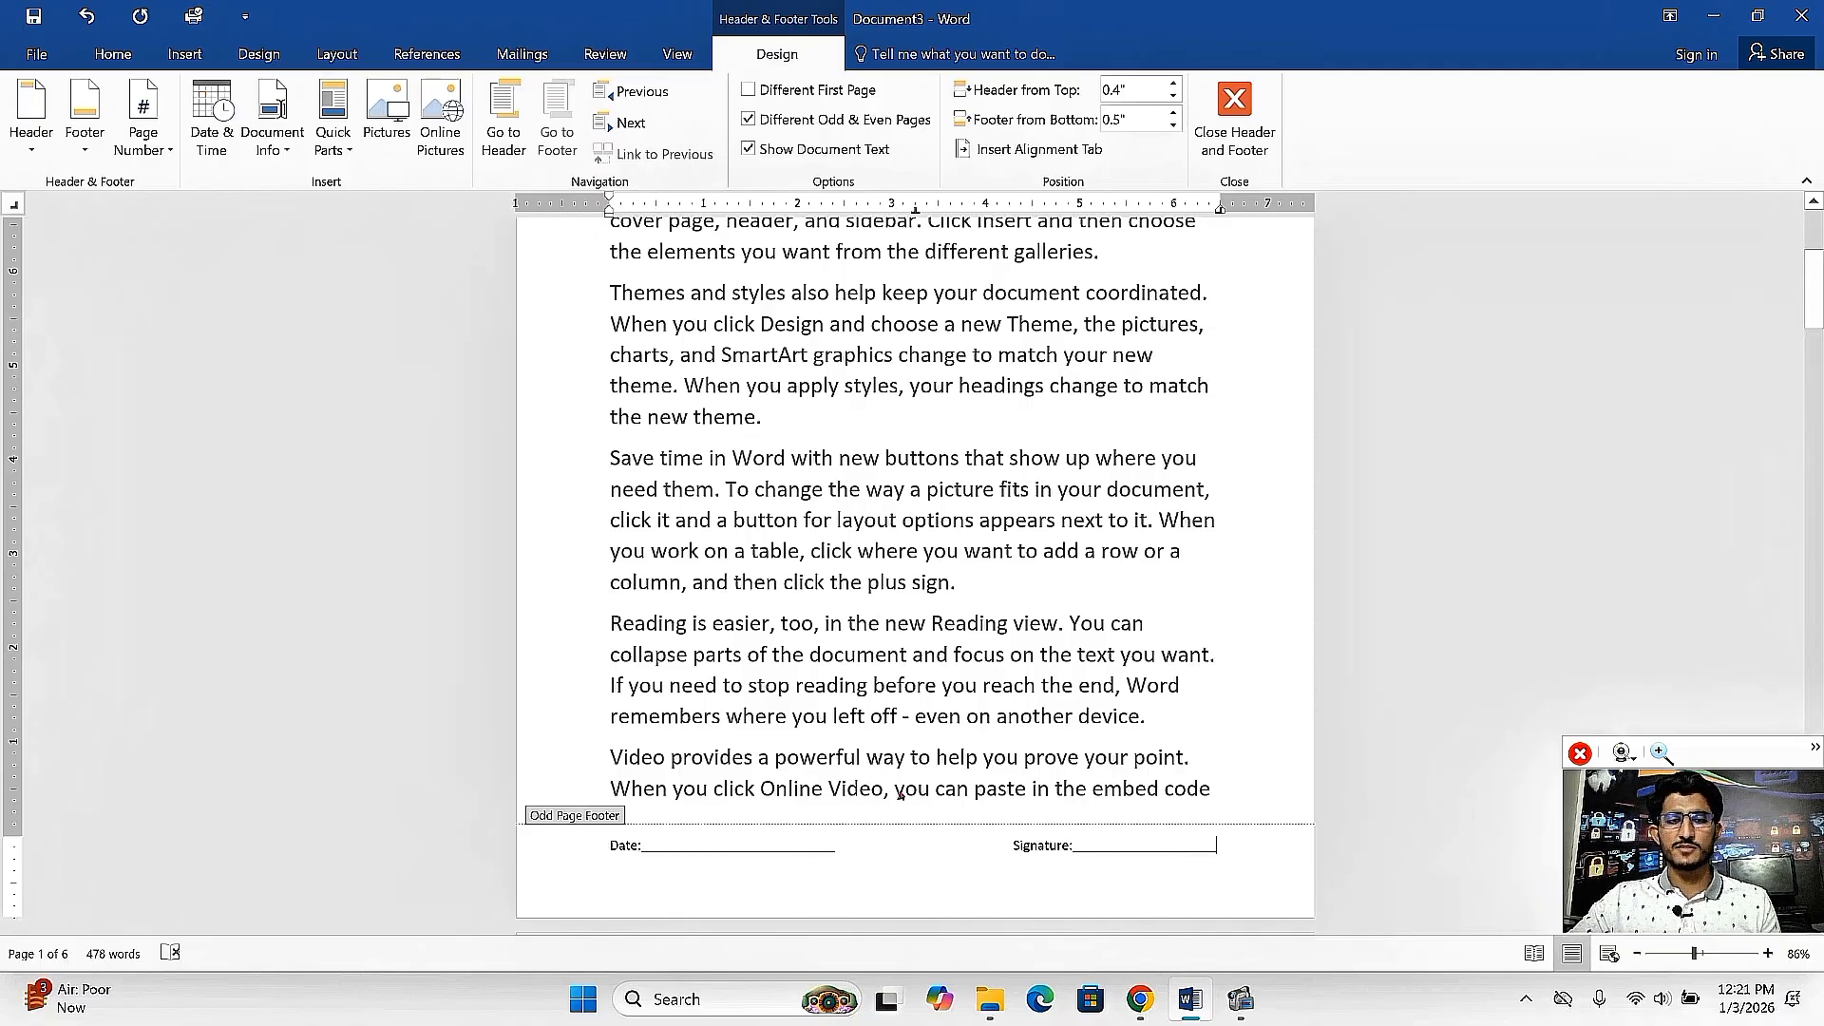
left_click(1245, 145)
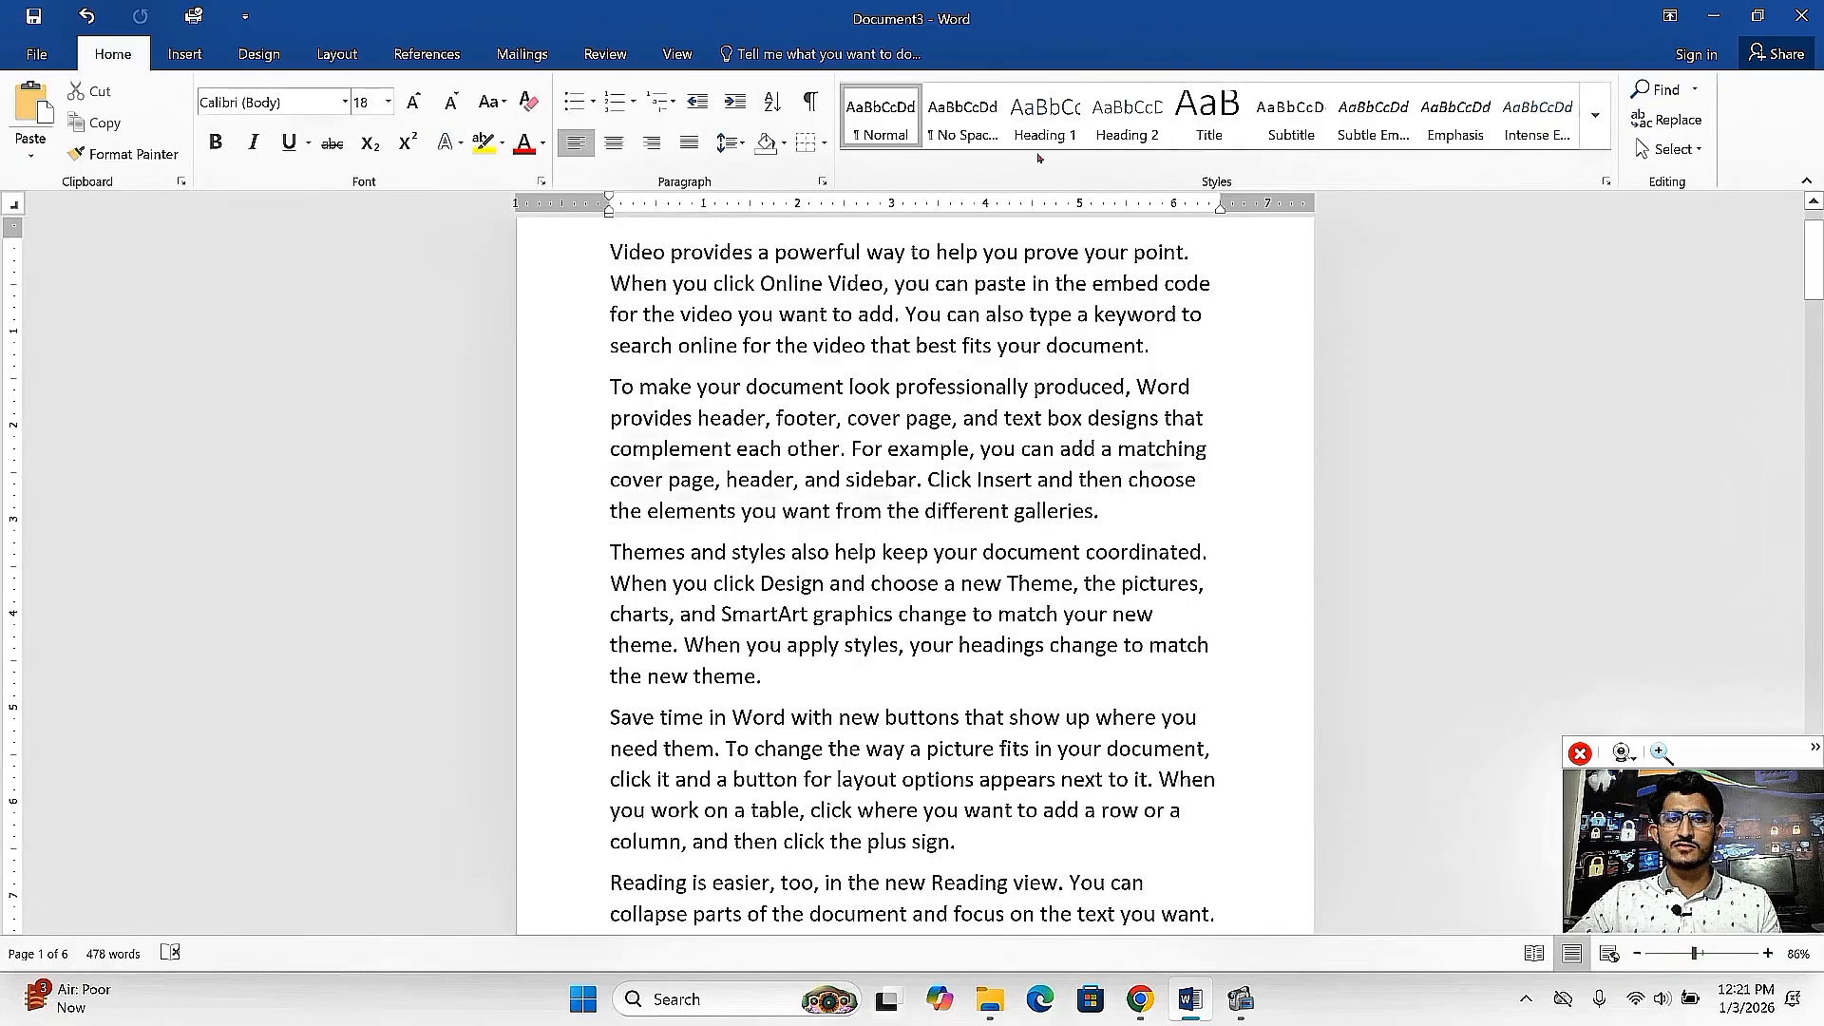
Reopen the first page's footer, turn off Different Odd & Even Pages, and close the footer.
key("ctrl+z")
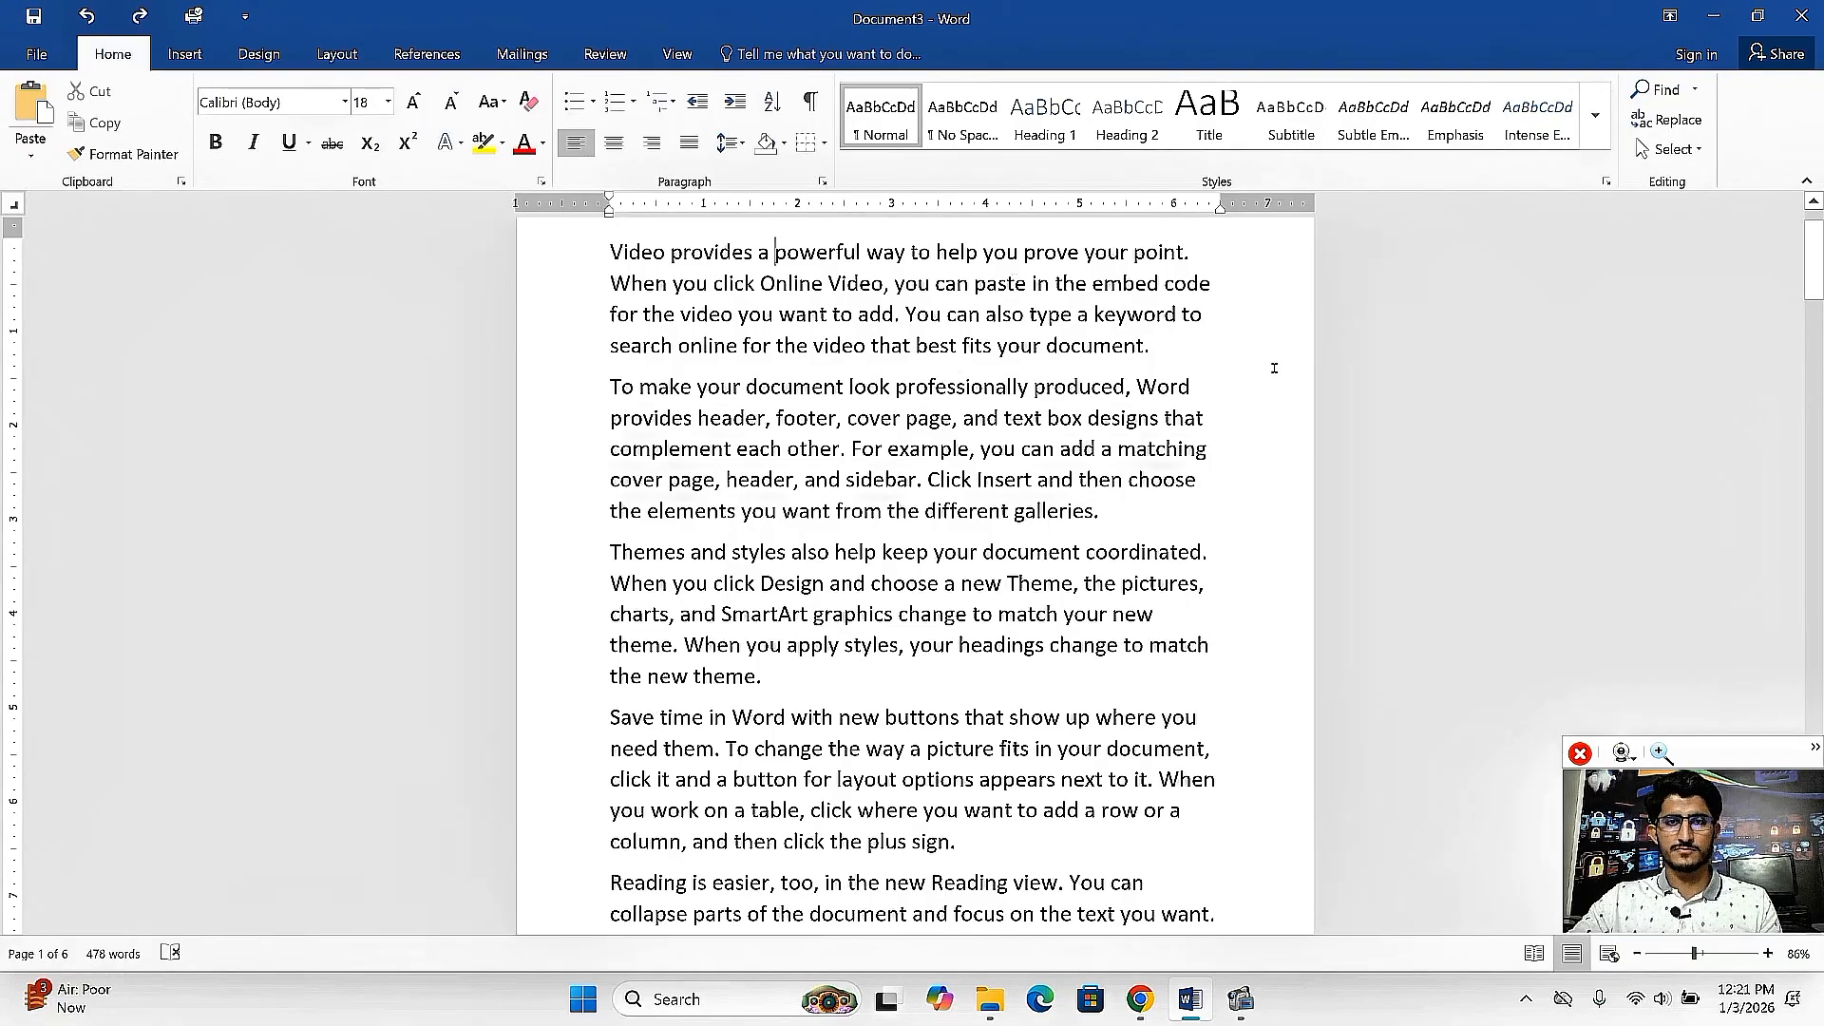
scroll(1129, 305, "down", 5)
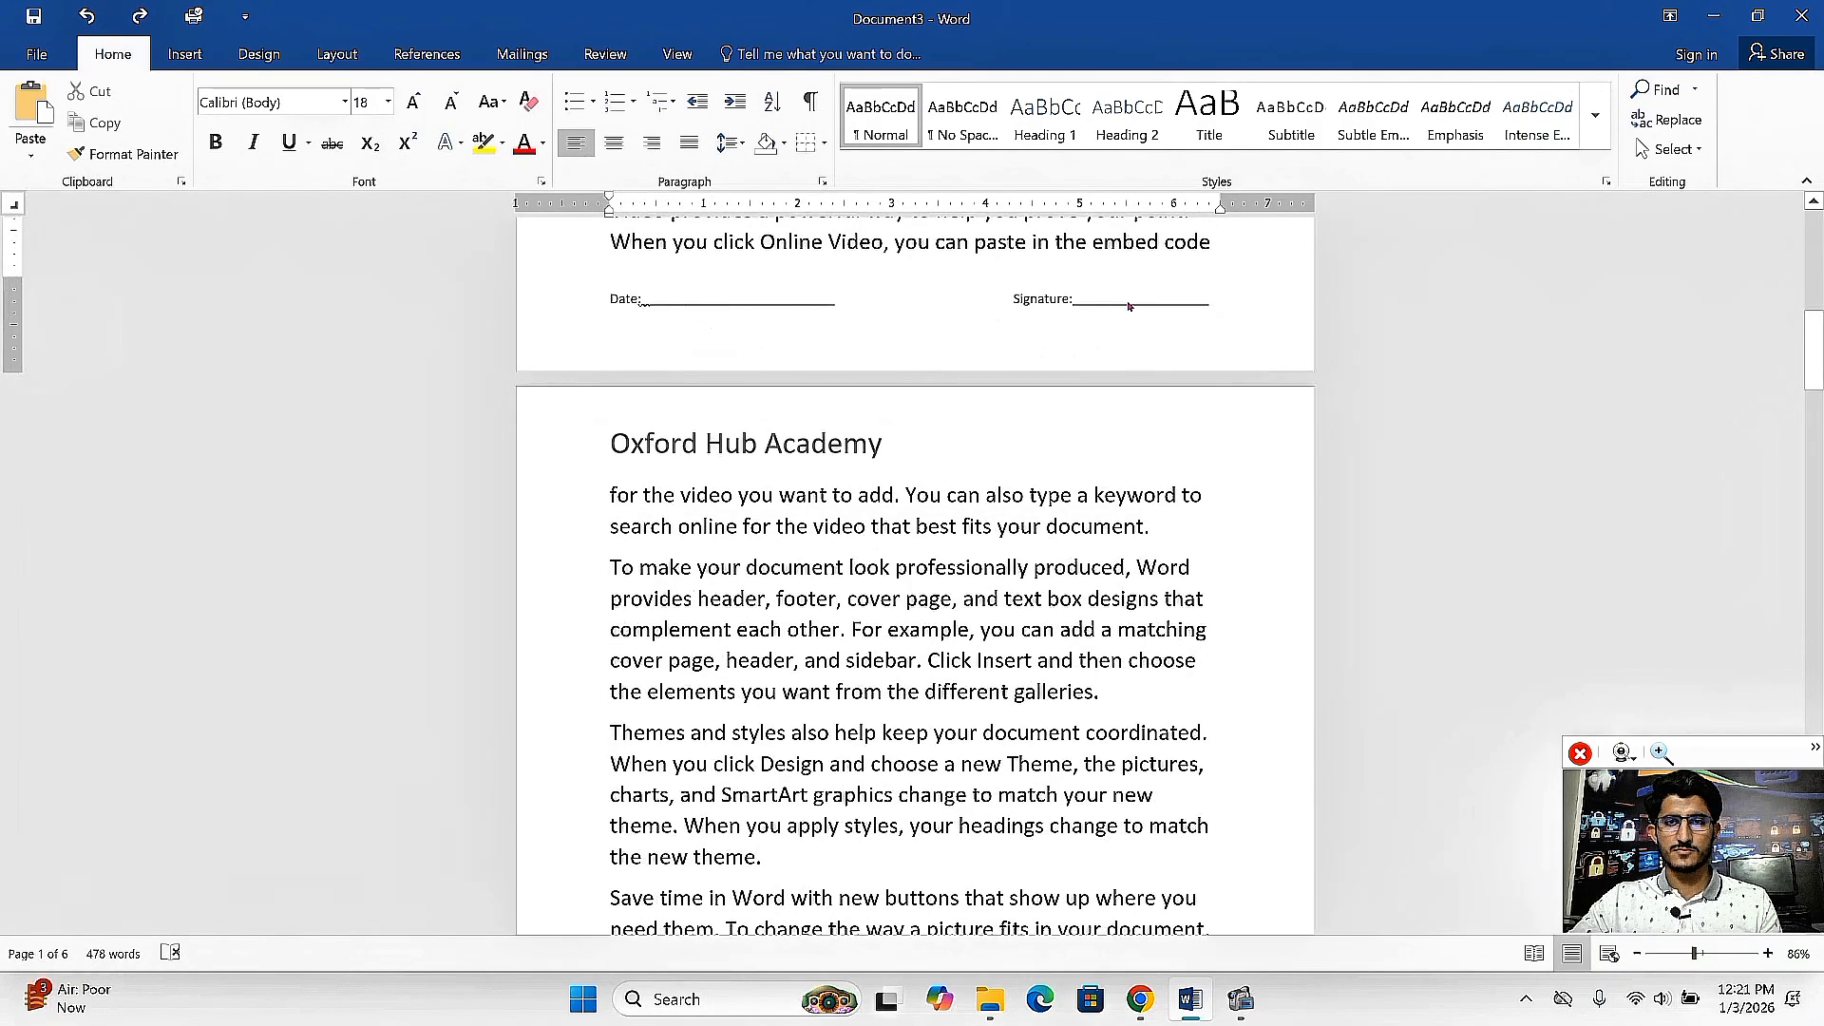
left_click(1130, 304)
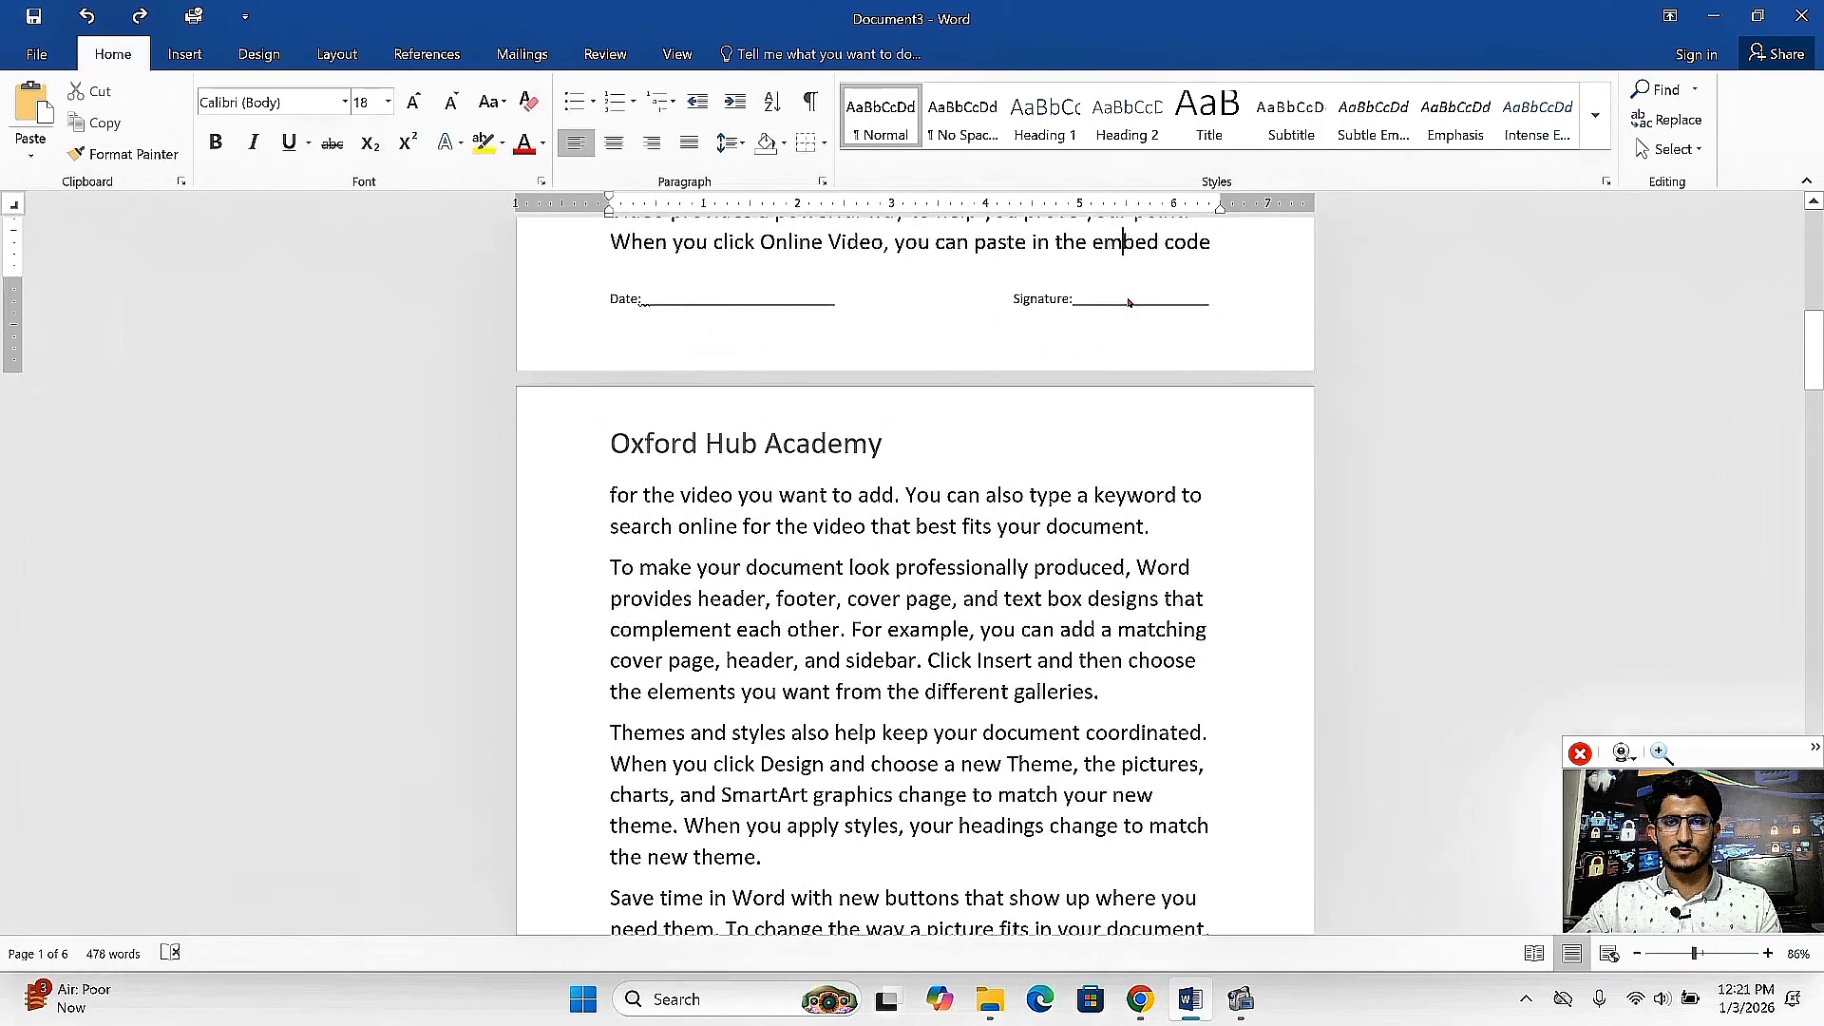
double_click(1075, 302)
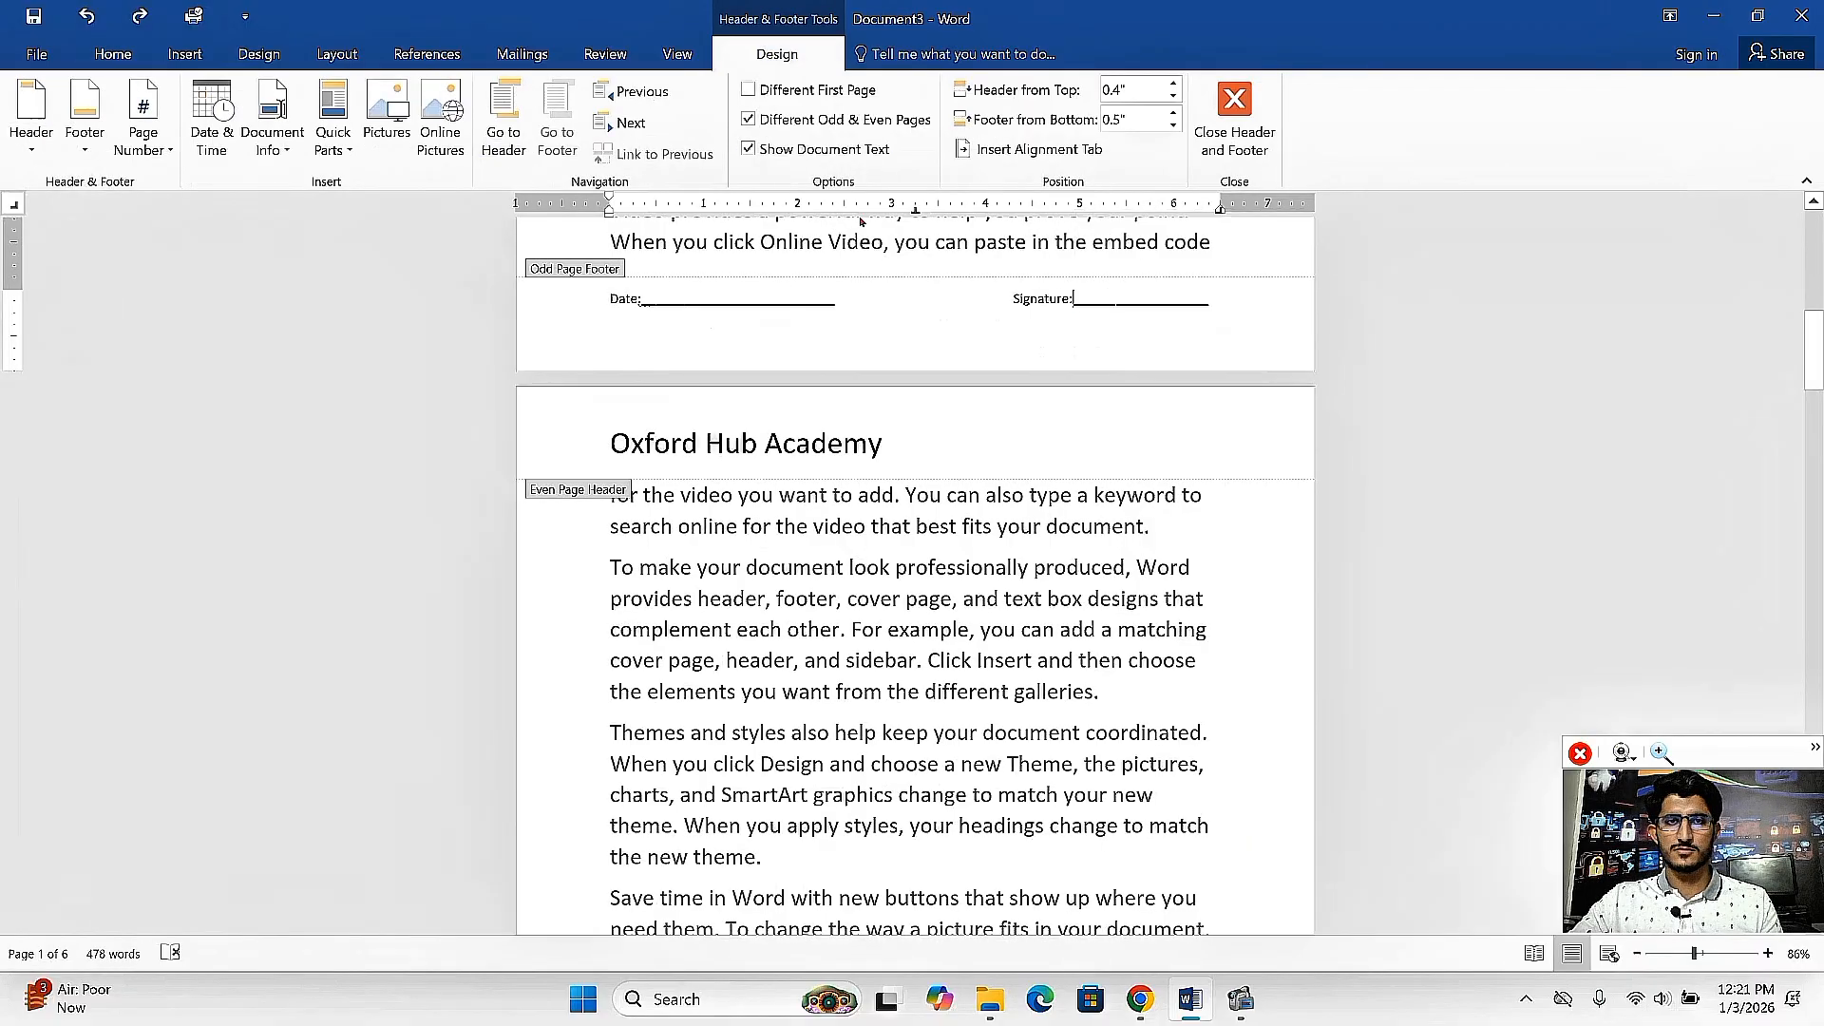
left_click(748, 118)
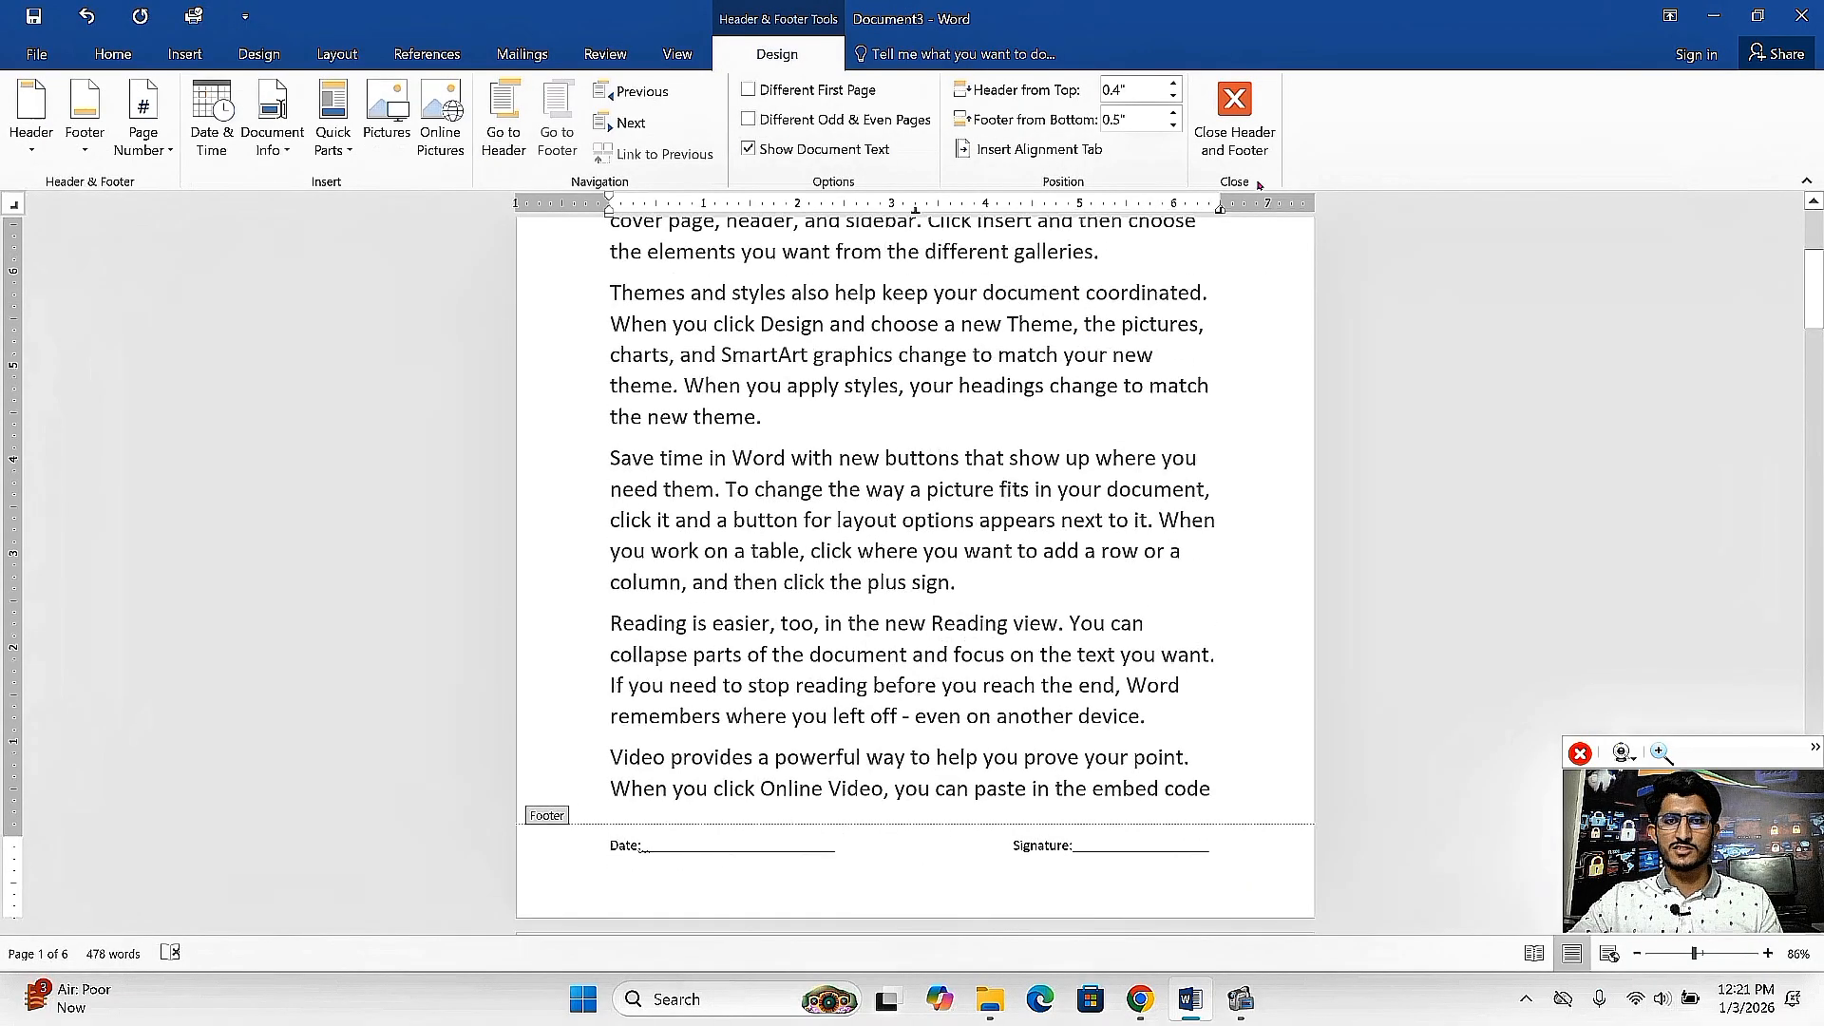
left_click(1252, 151)
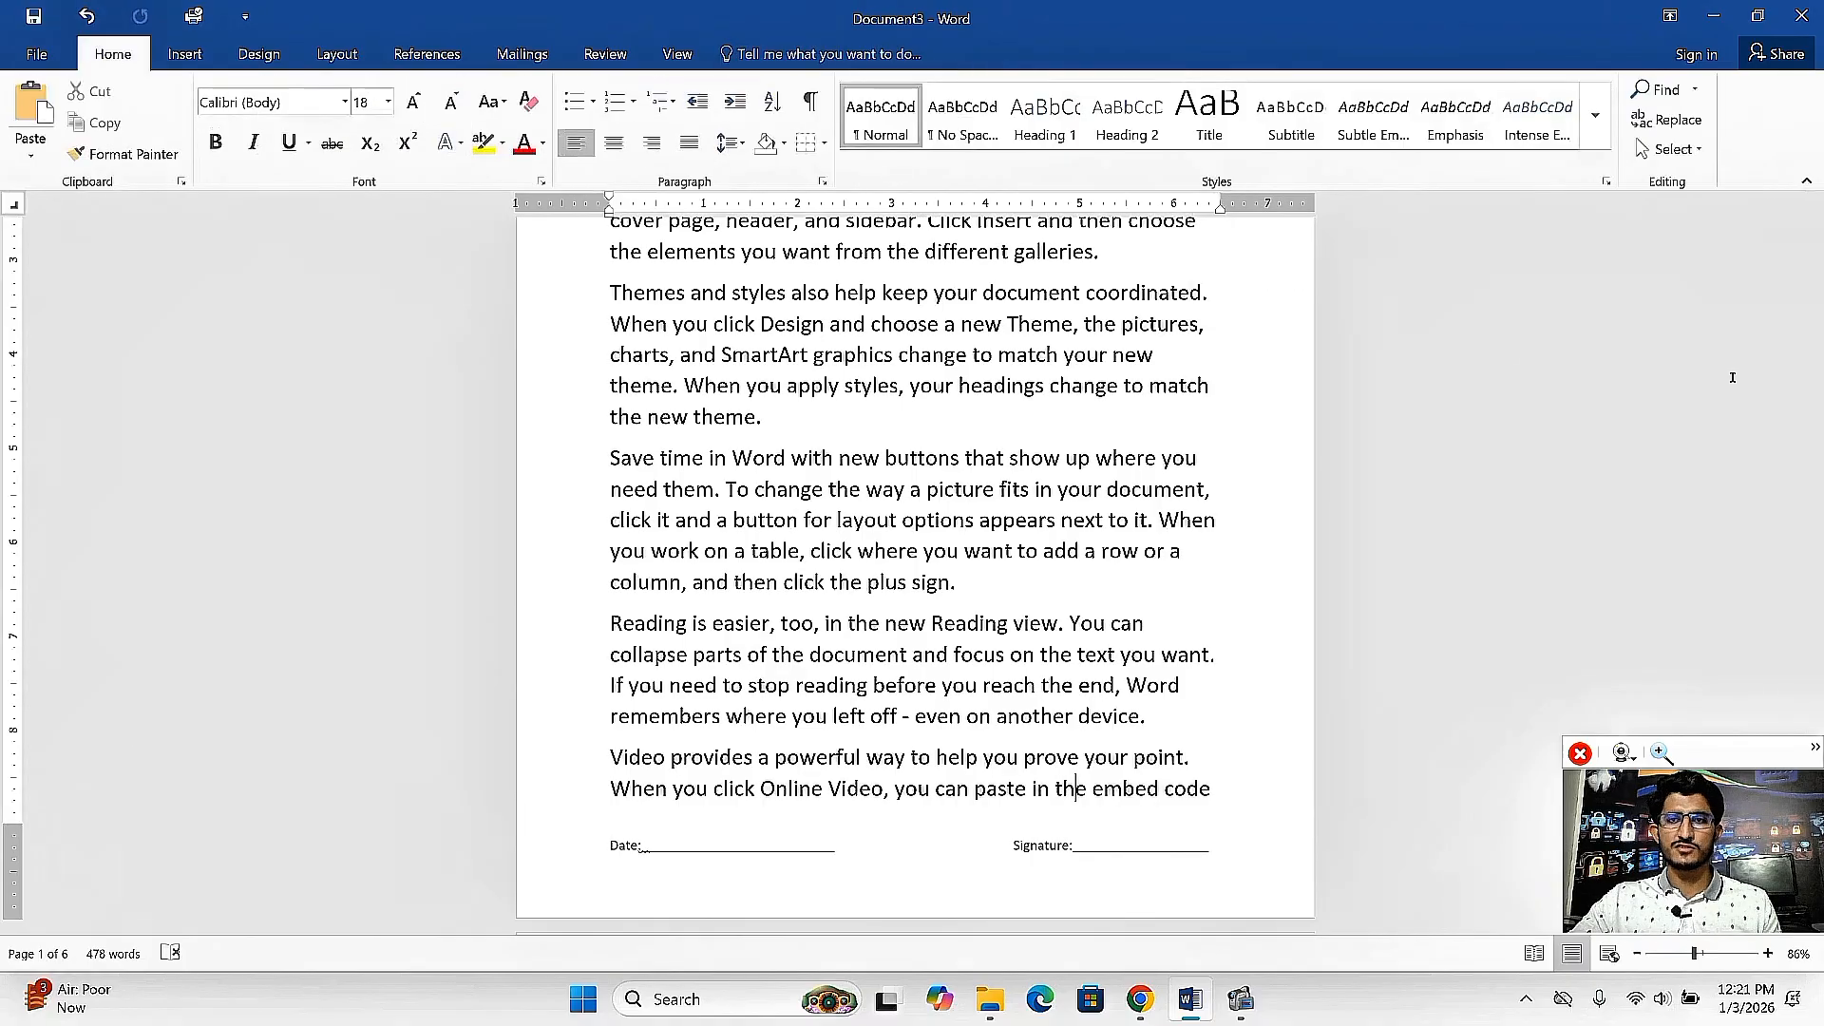
Reopen the first page's footer and insert a Plain Number 2 page number at the top of the pages.
mouse_move(1810, 309)
left_mouse_down()
mouse_move(1811, 399)
mouse_move(1811, 337)
left_mouse_up()
left_click_drag(1811, 418, 1808, 238)
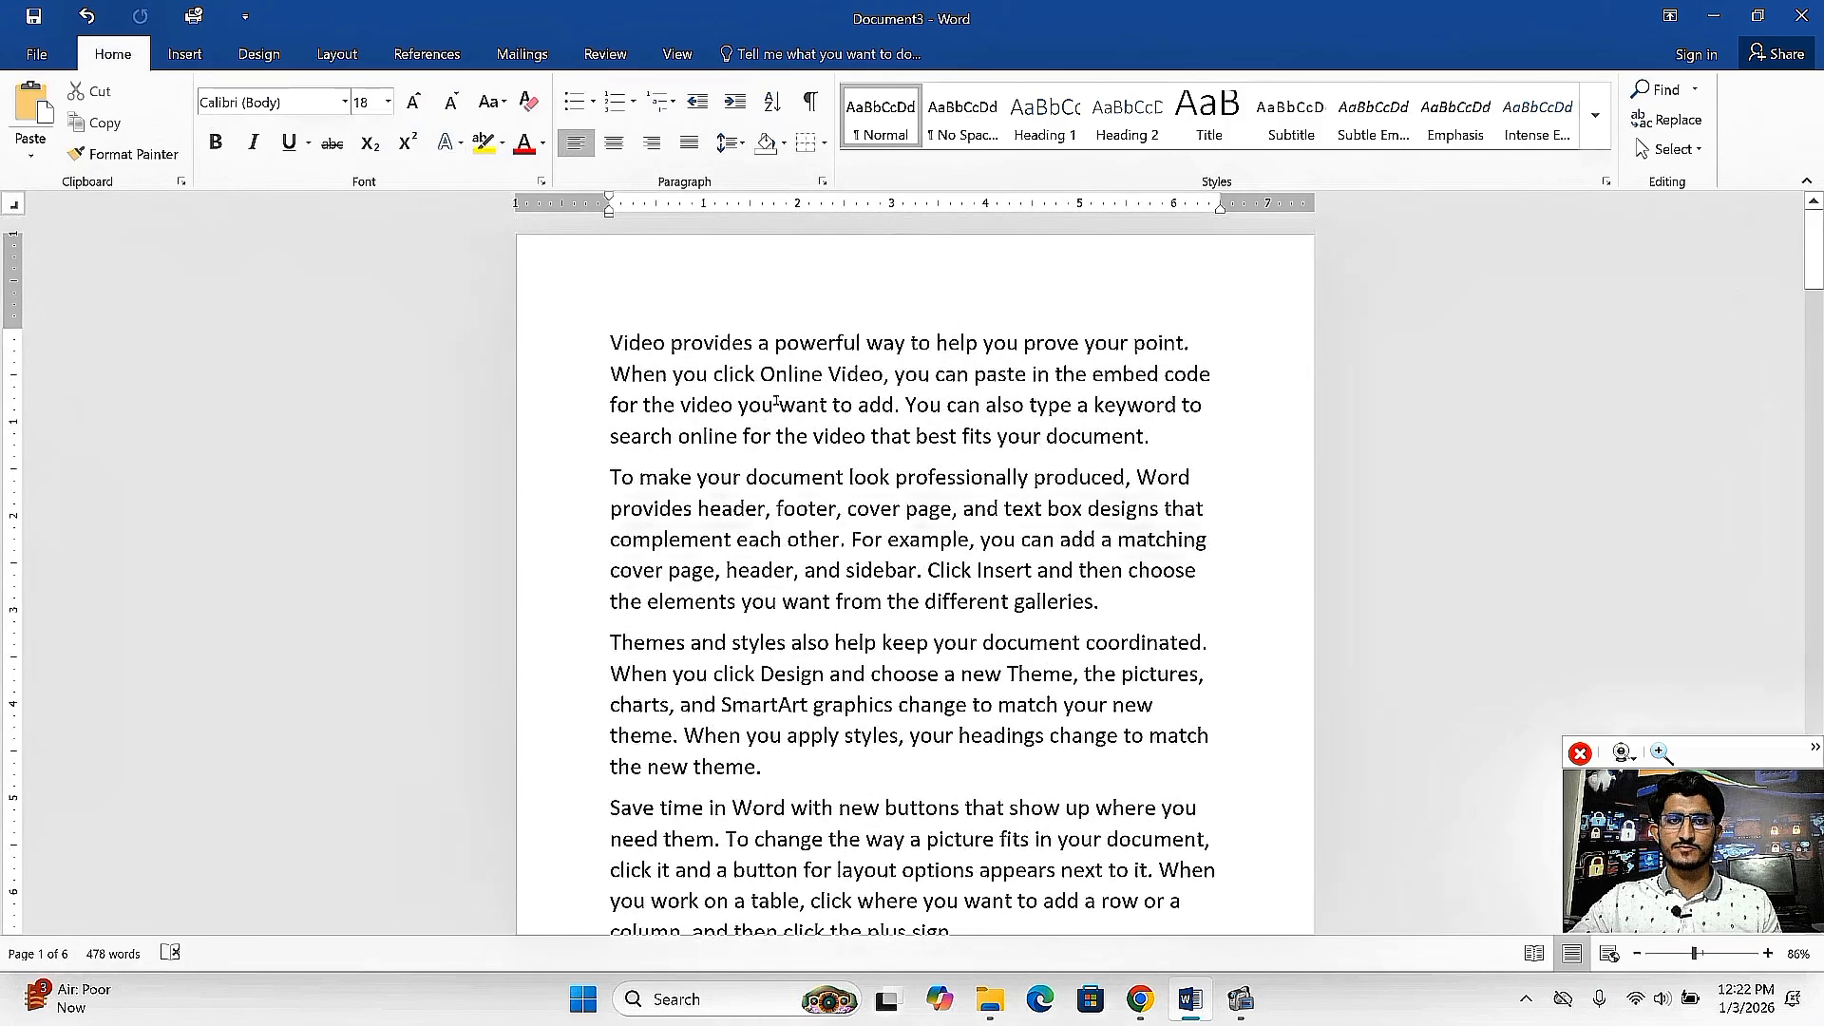
scroll(1171, 522, "down", 12)
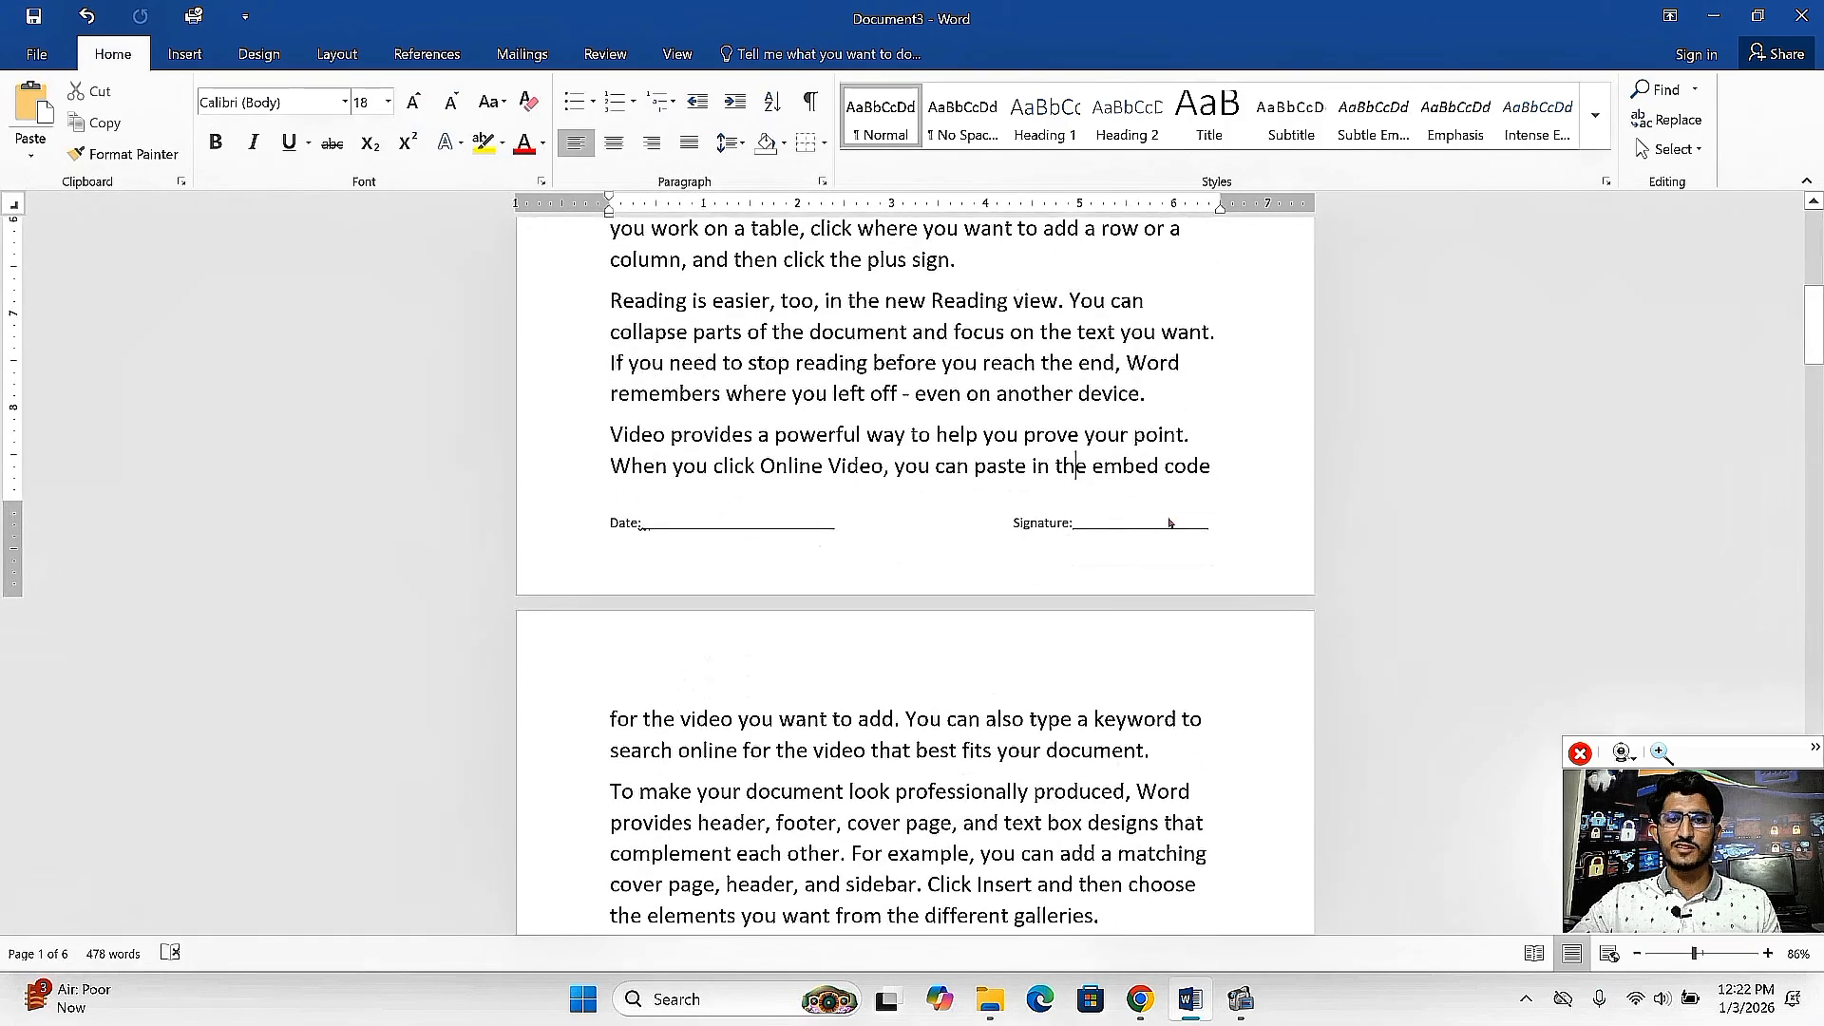
double_click(1114, 532)
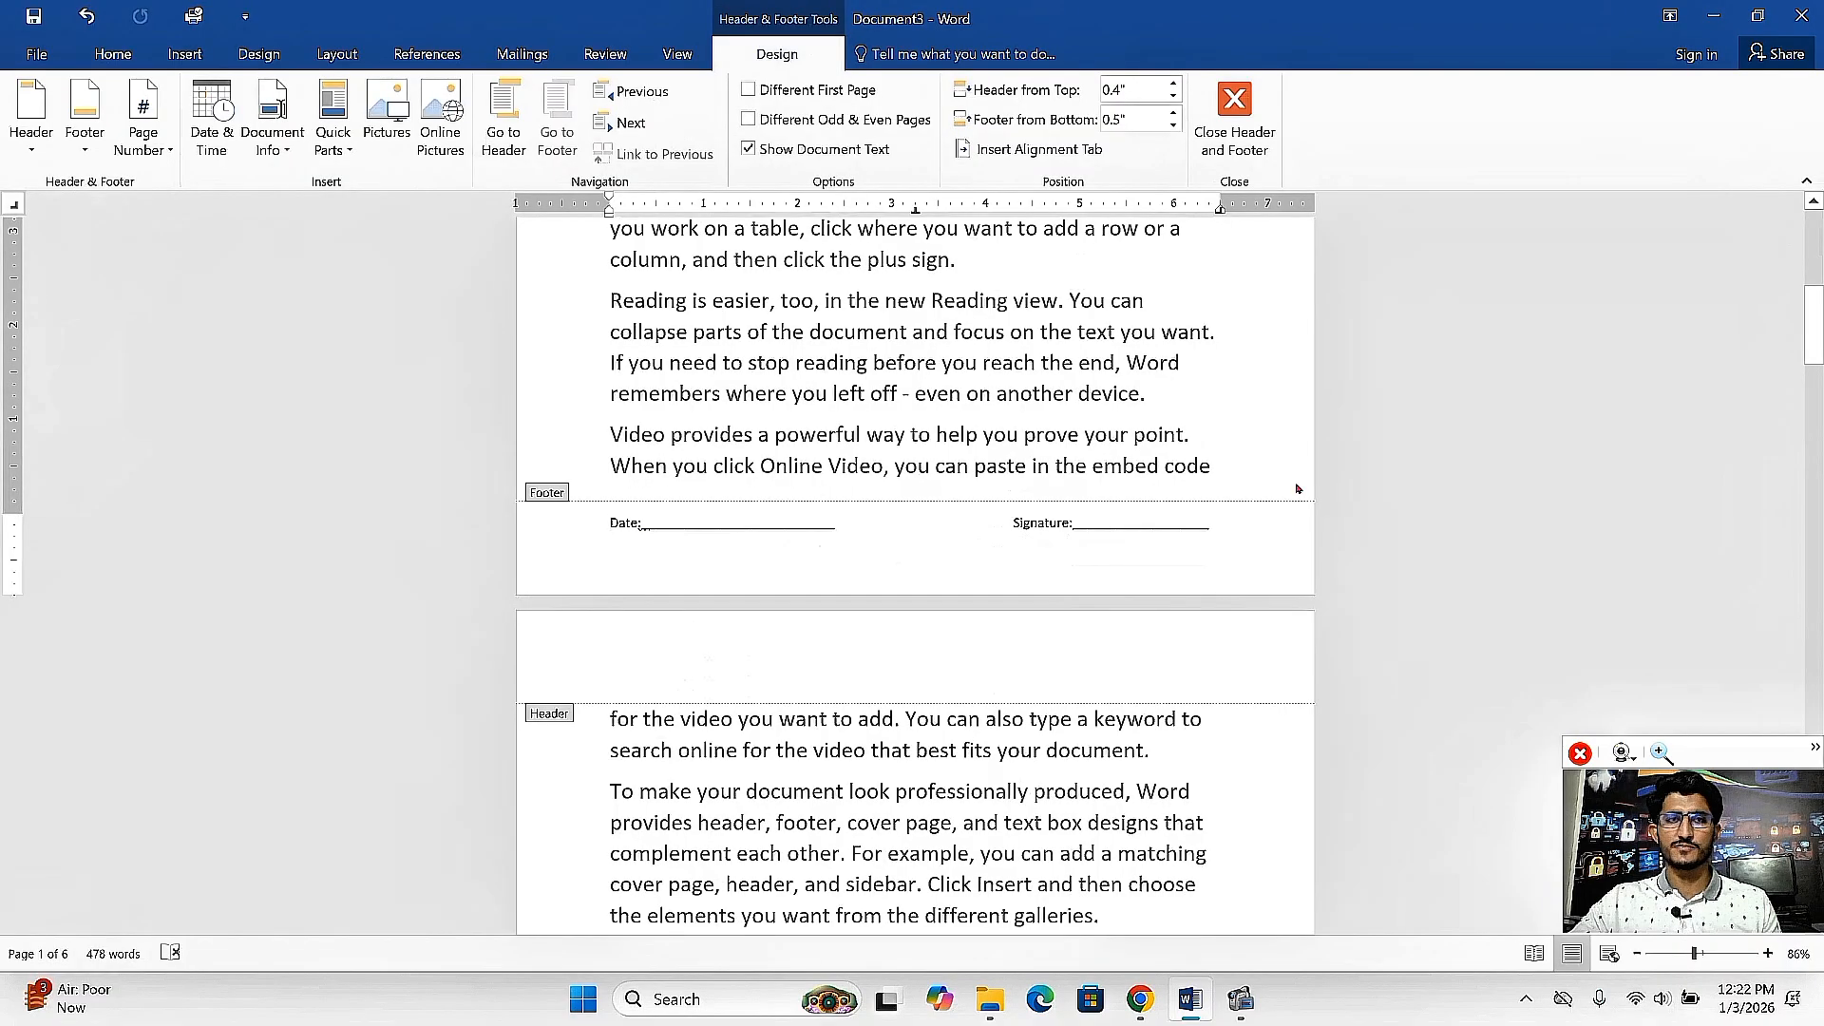
left_click(144, 152)
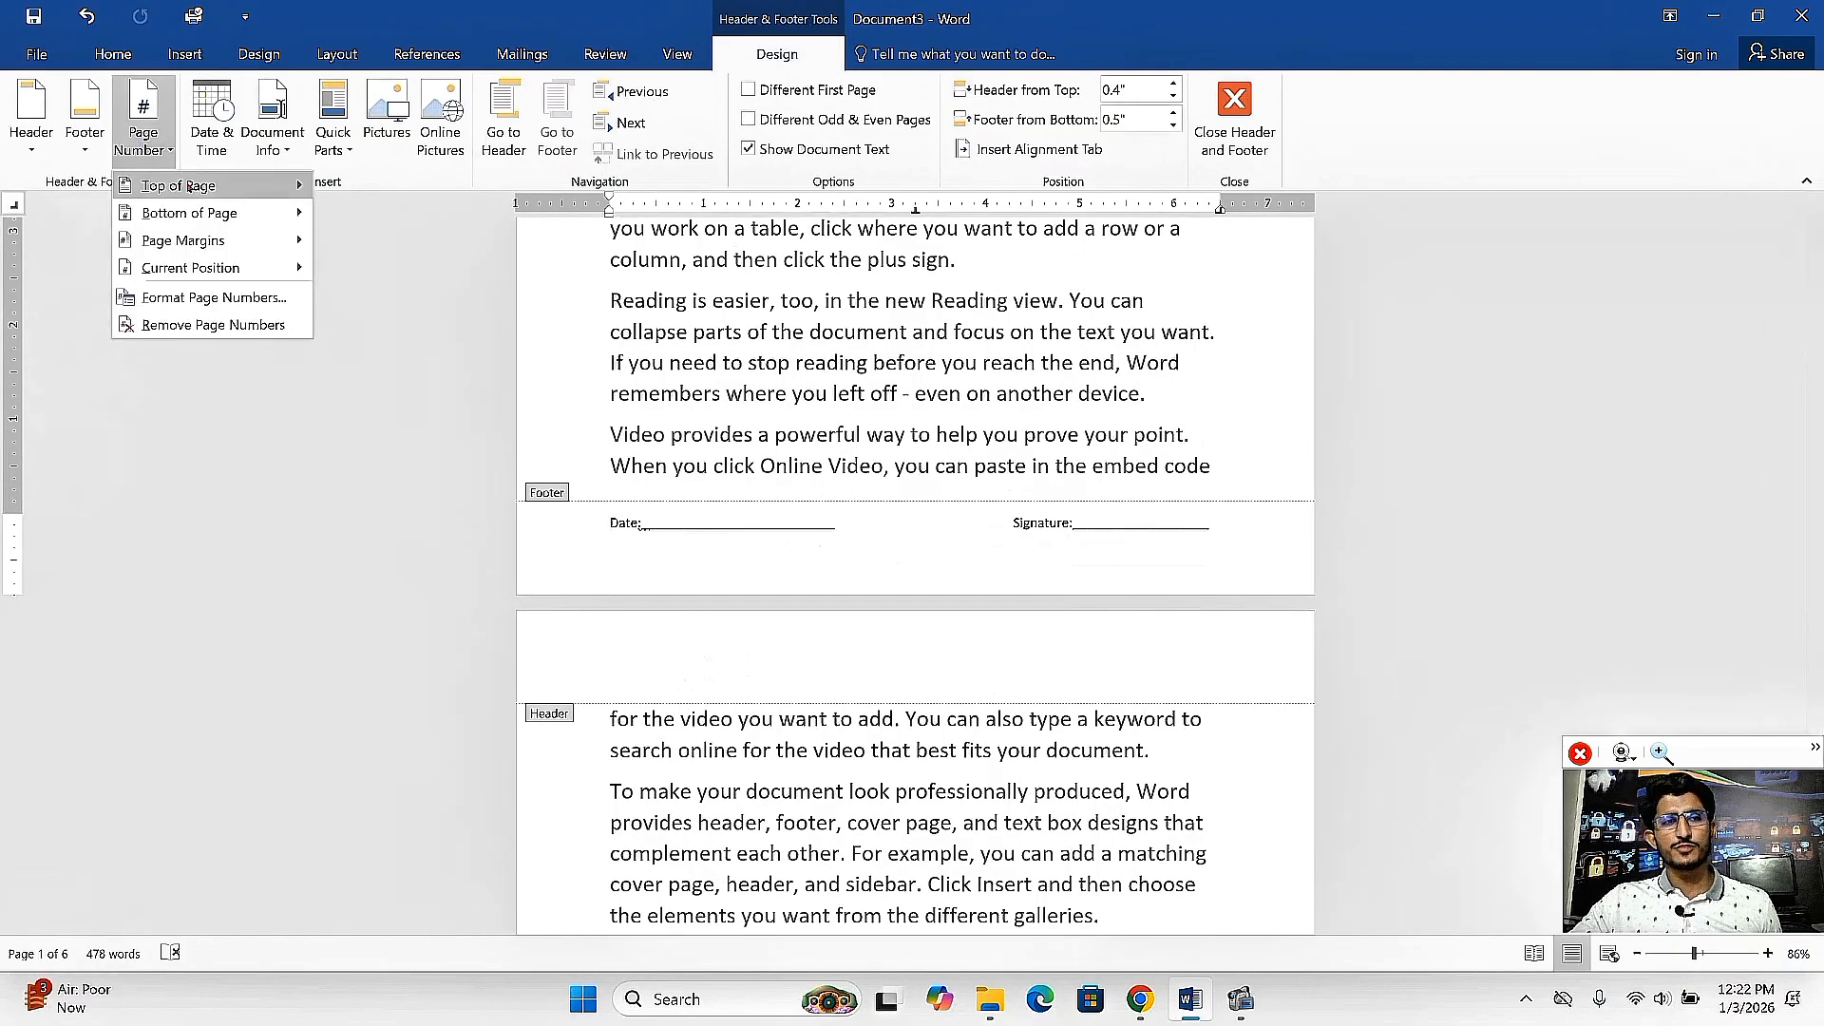
mouse_move(229, 214)
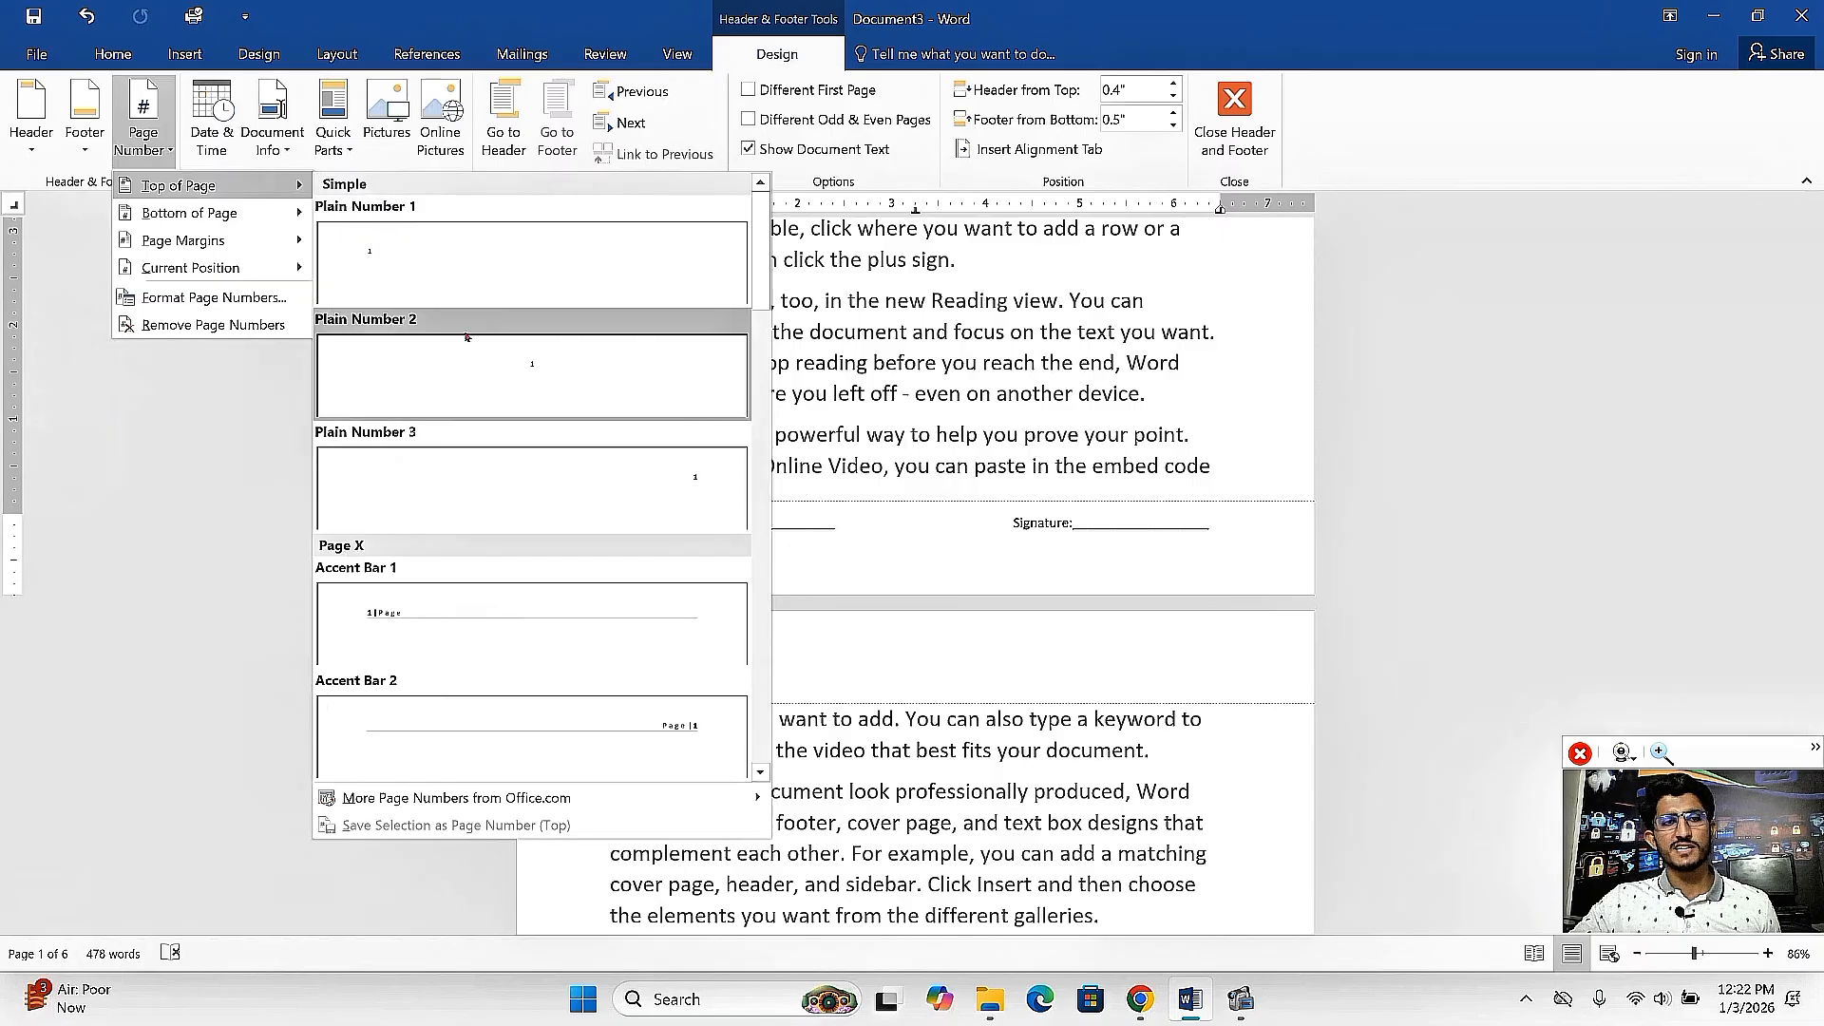
left_click(475, 371)
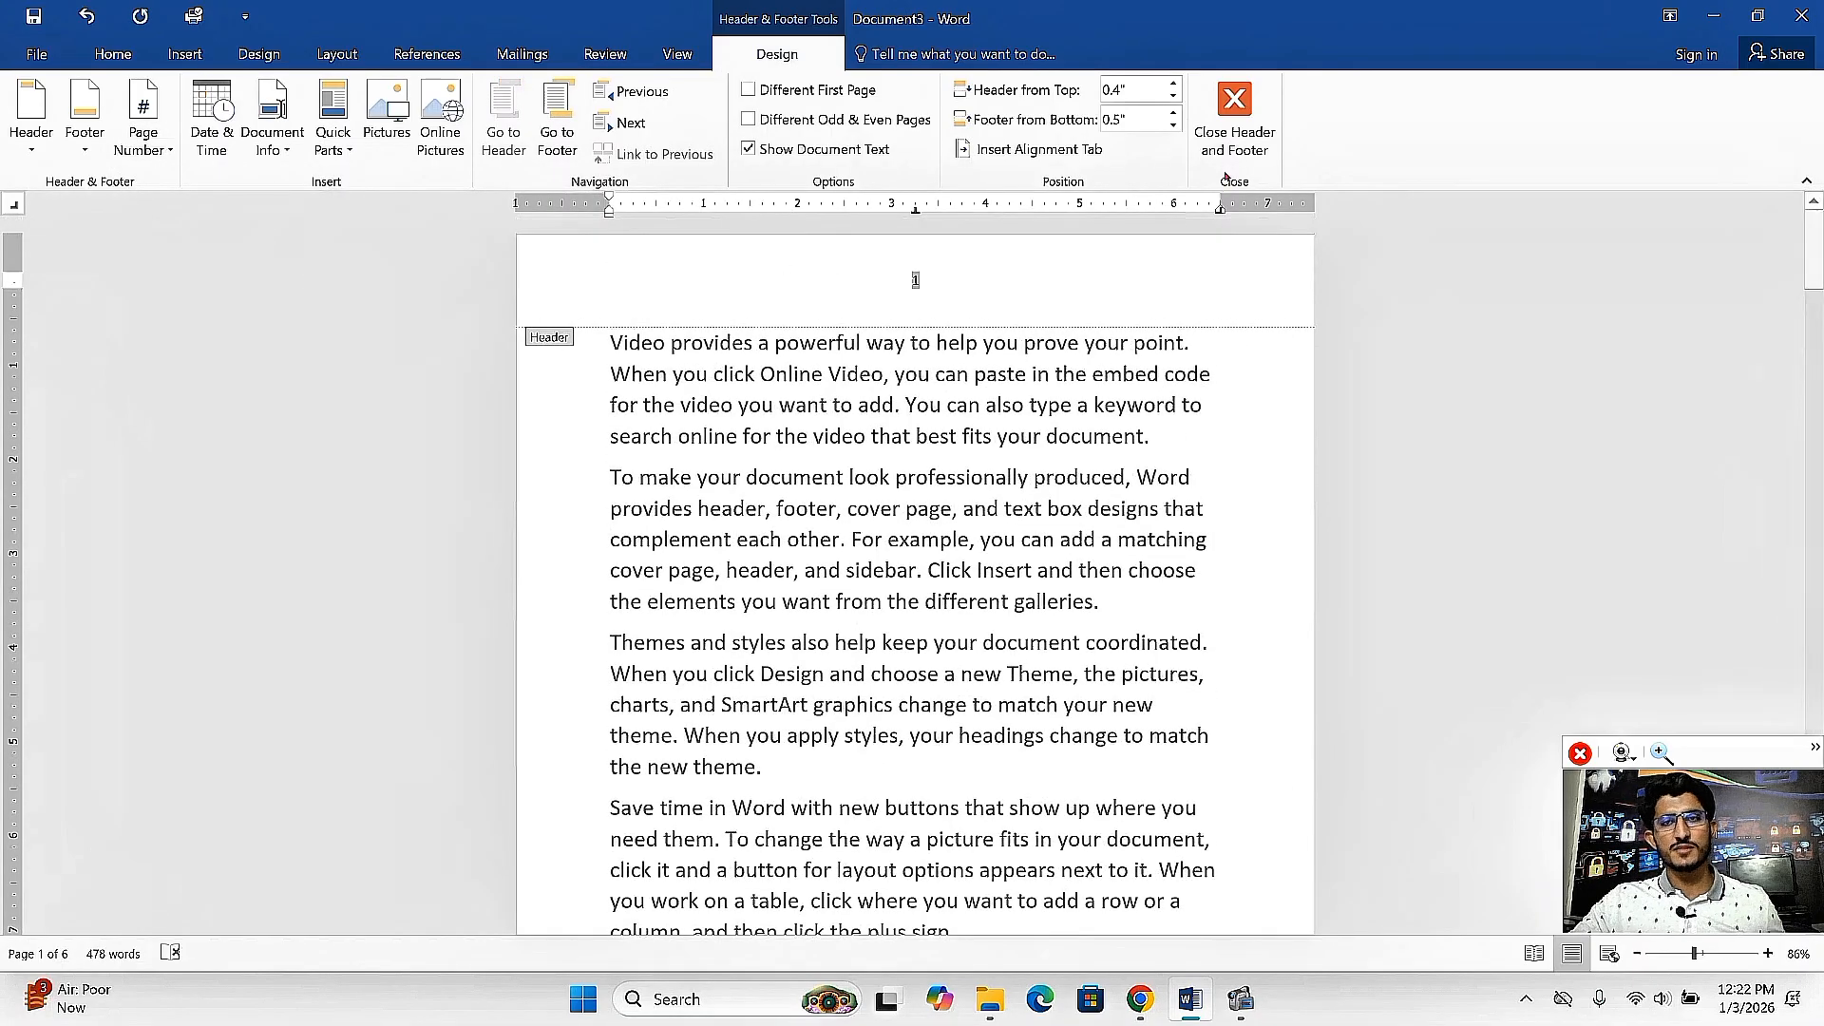
left_click(142, 121)
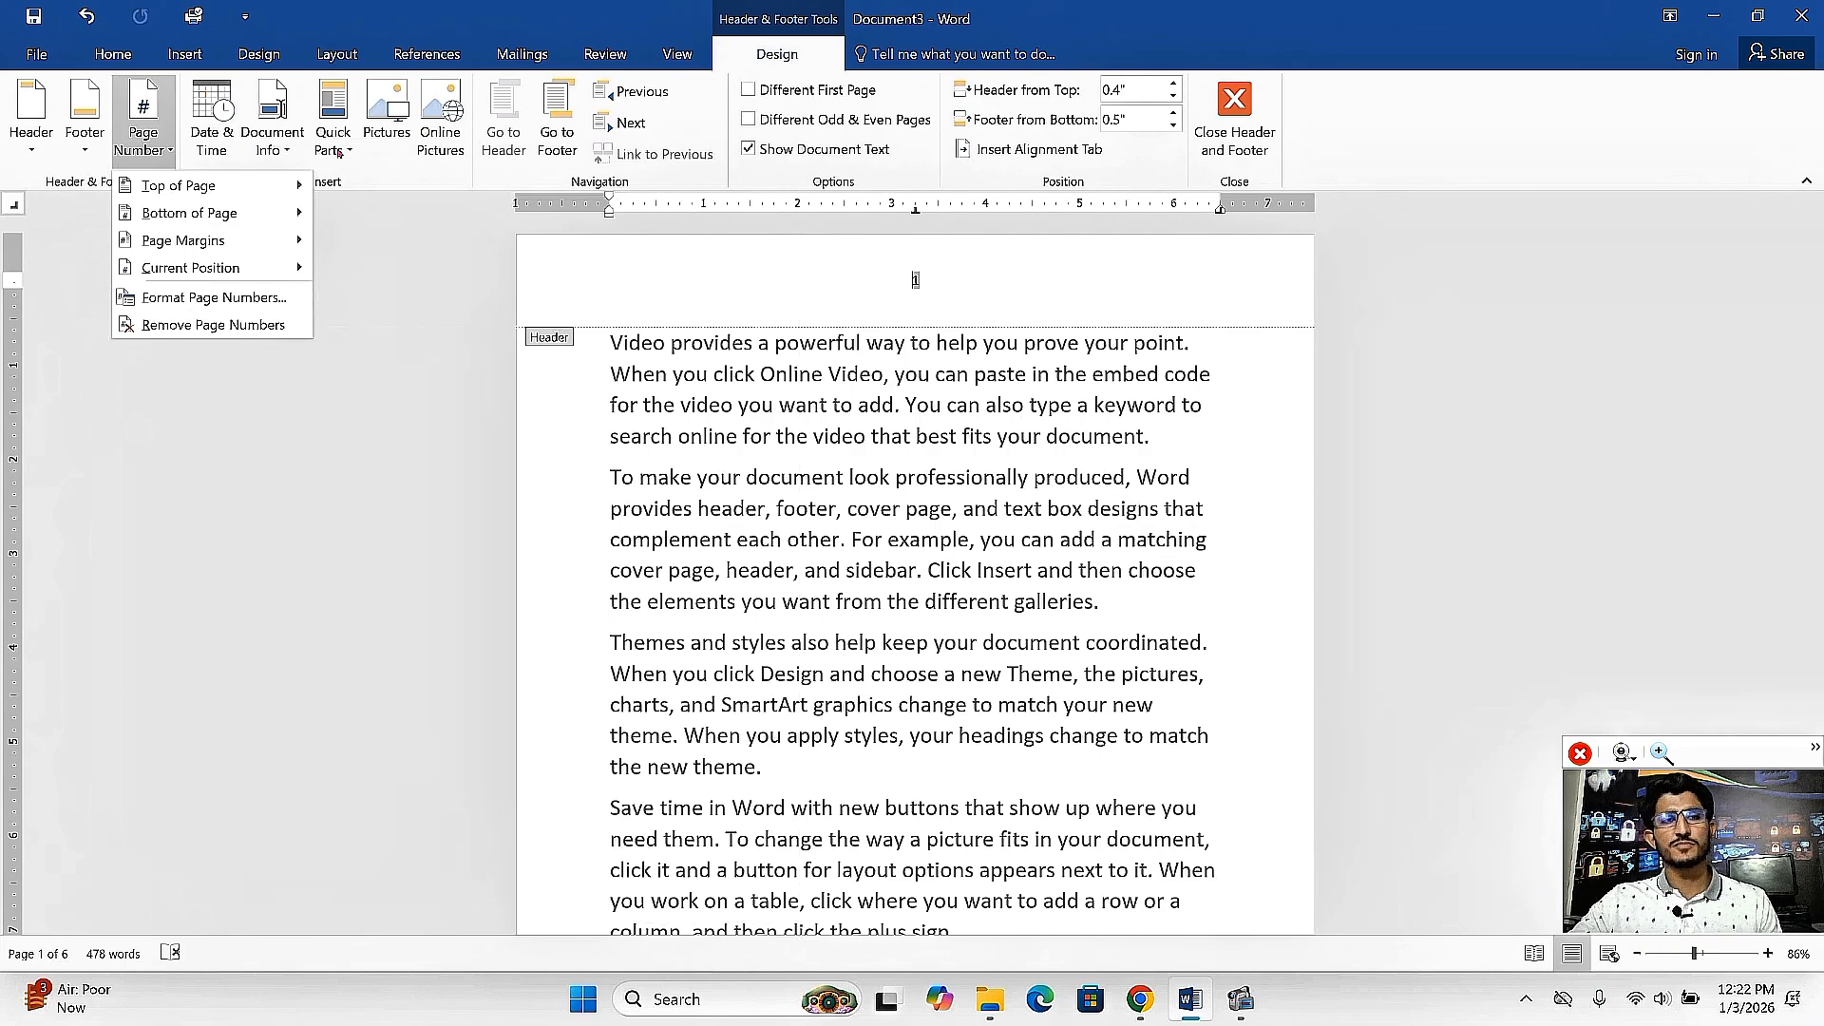
Insert the Bollywood actor PNG picture from Downloads into the header and shrink it to about 2.41" high by 1.66" wide.
left_click(390, 123)
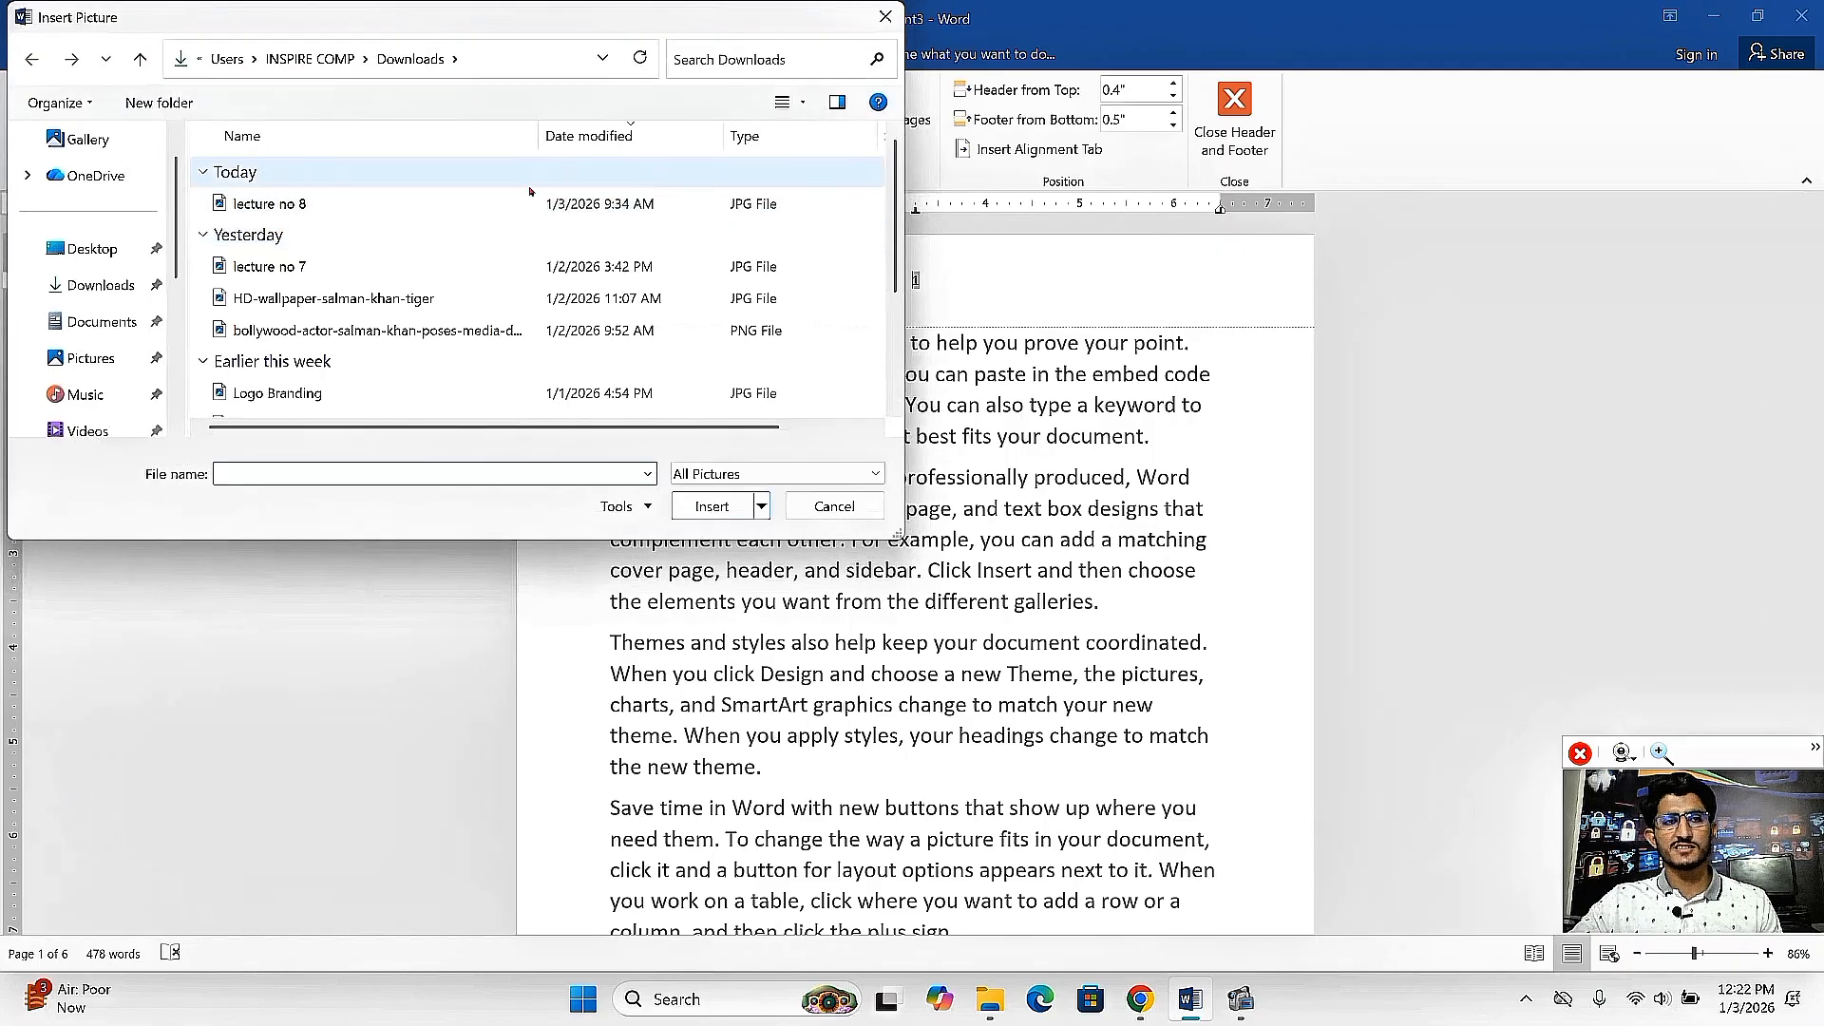
left_click(102, 322)
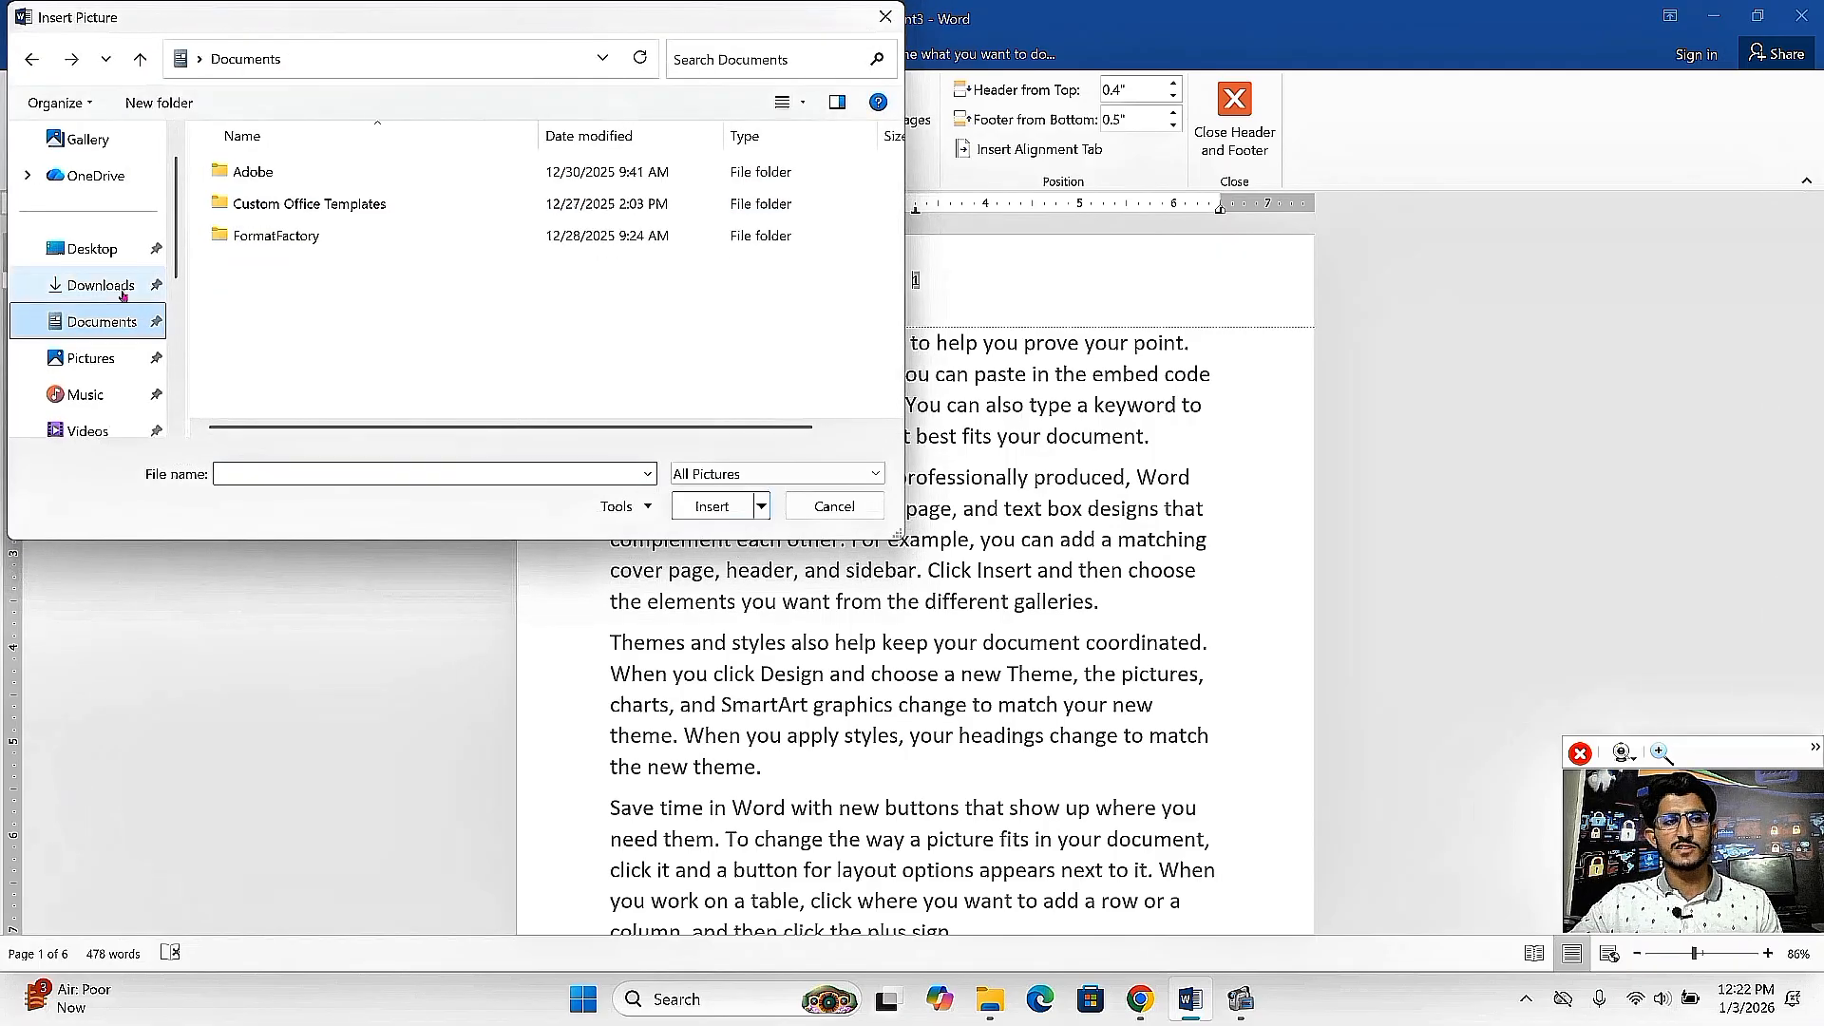
left_click(101, 285)
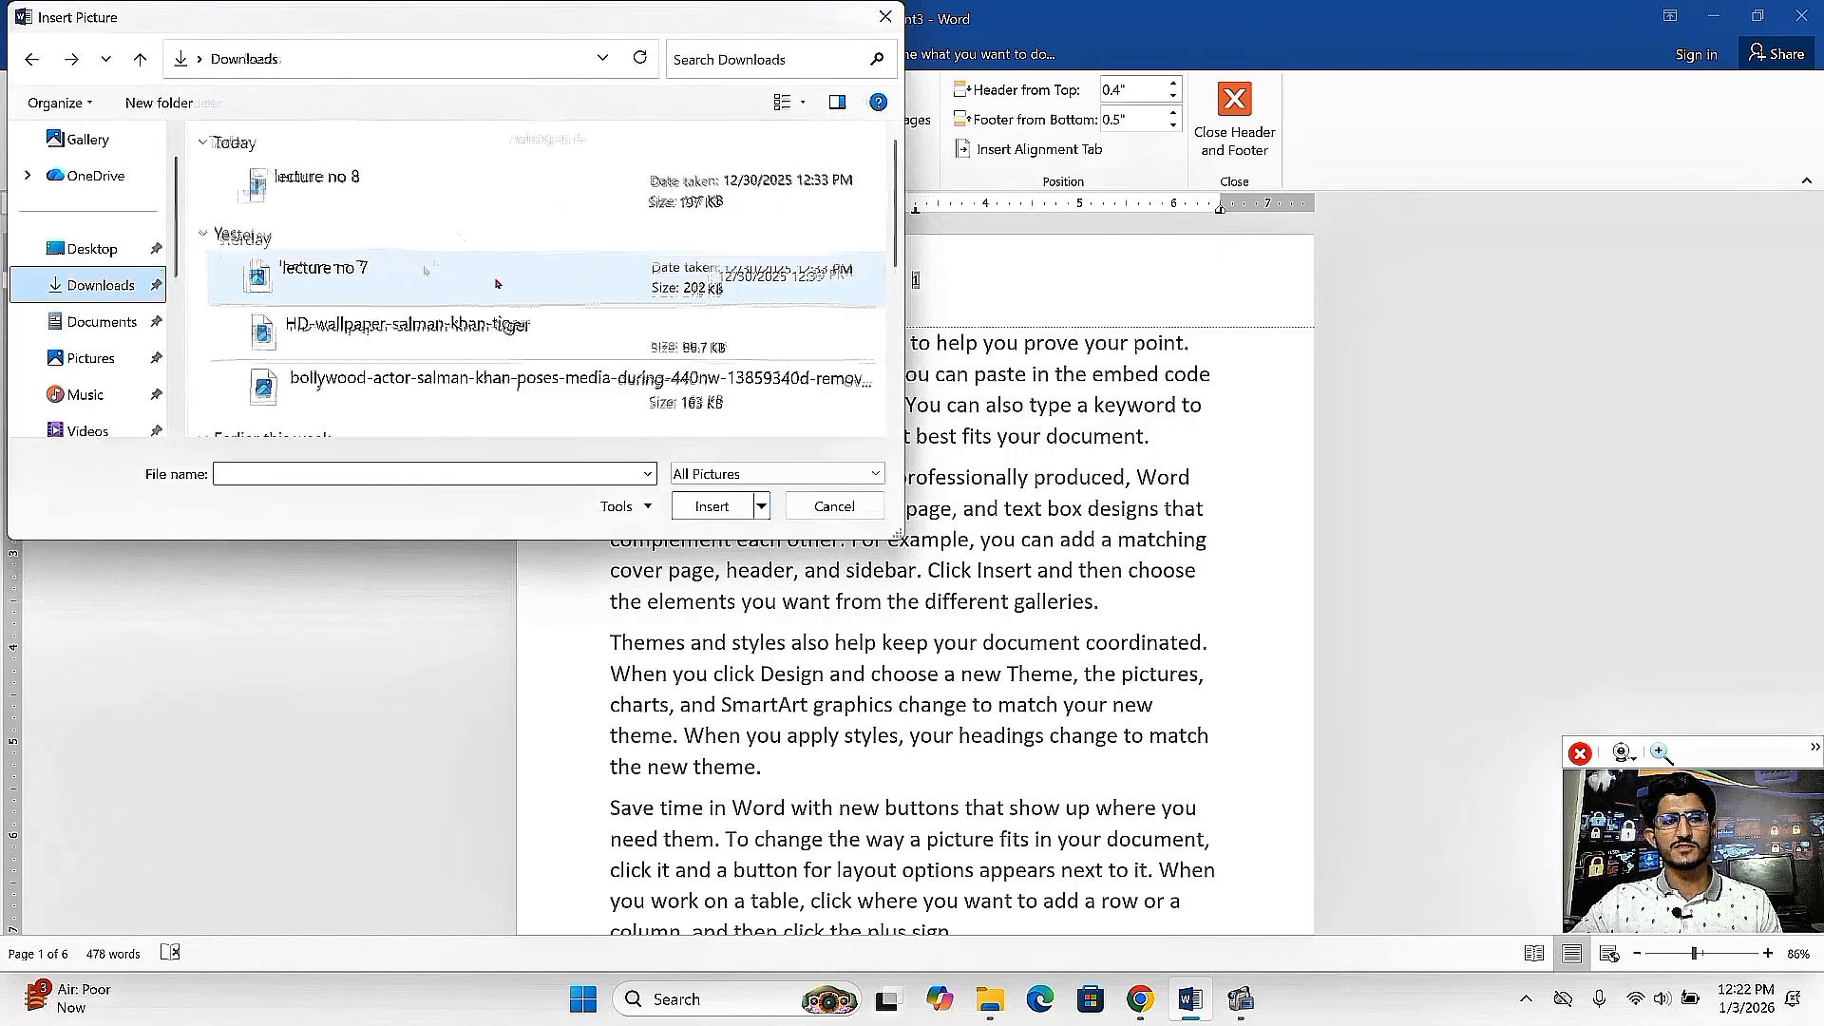
left_click(382, 399)
left_click(711, 505)
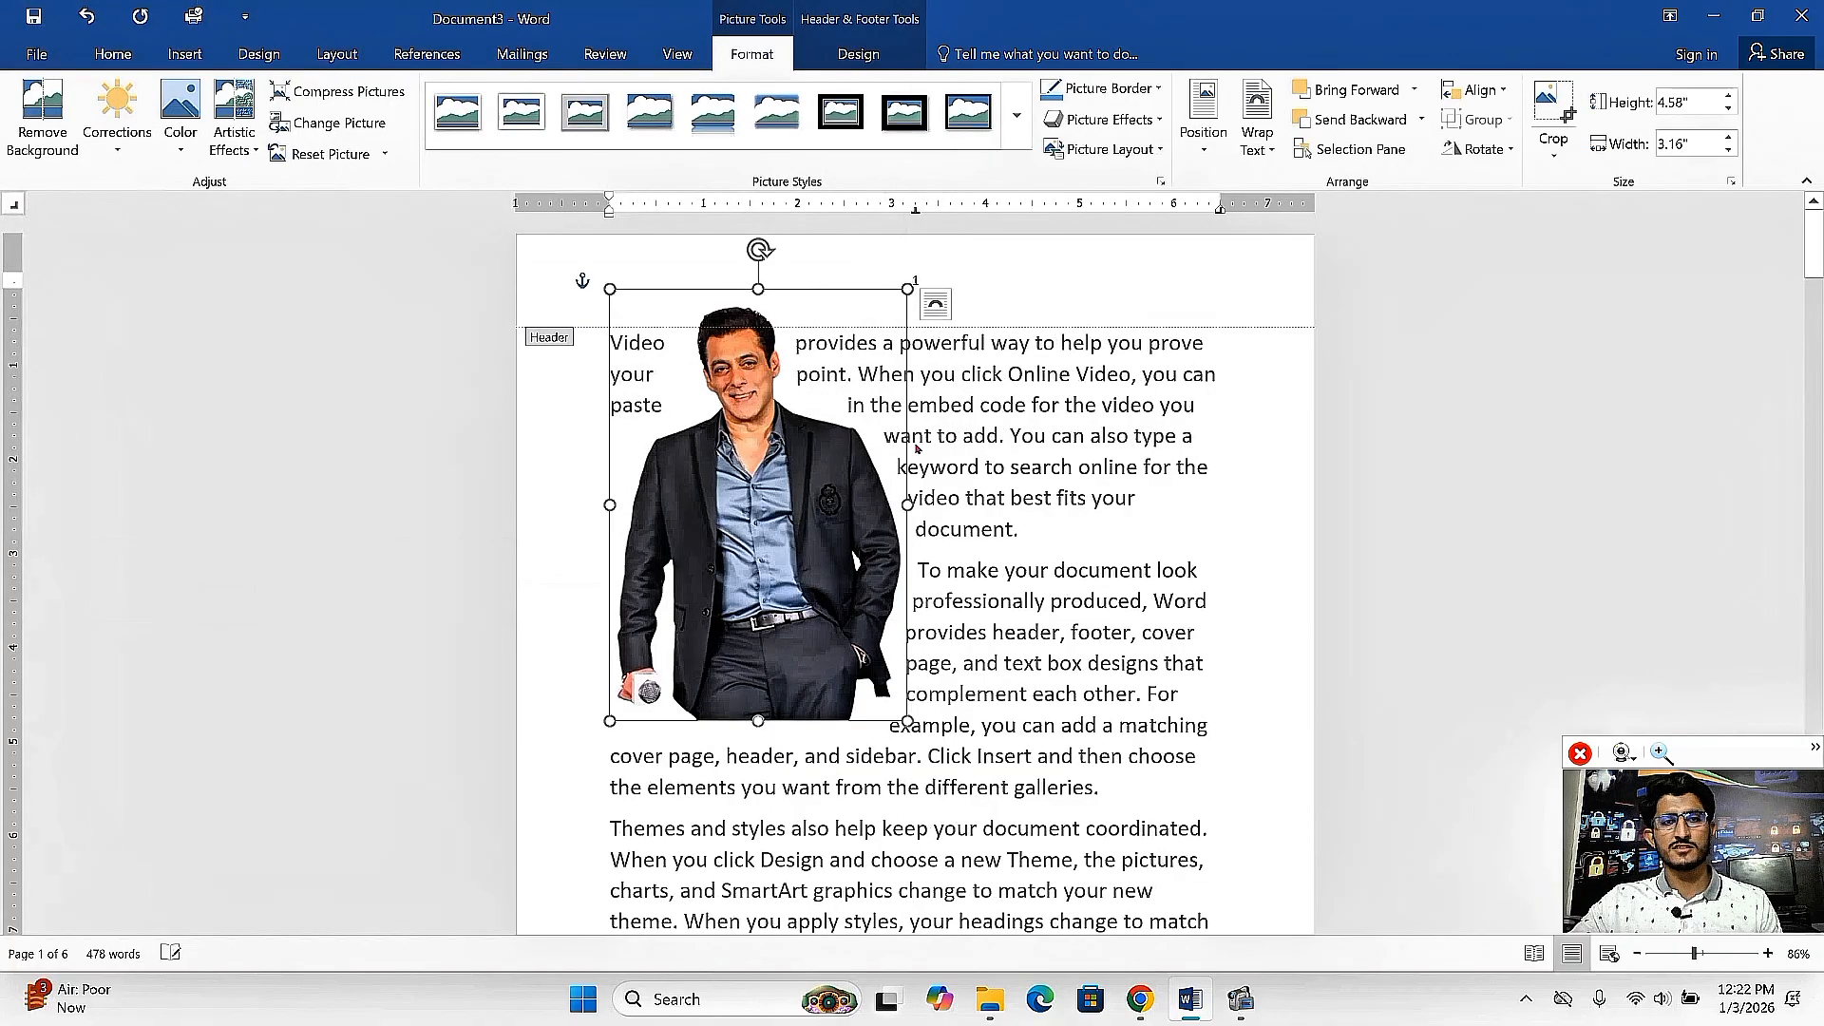
left_click_drag(907, 287, 767, 493)
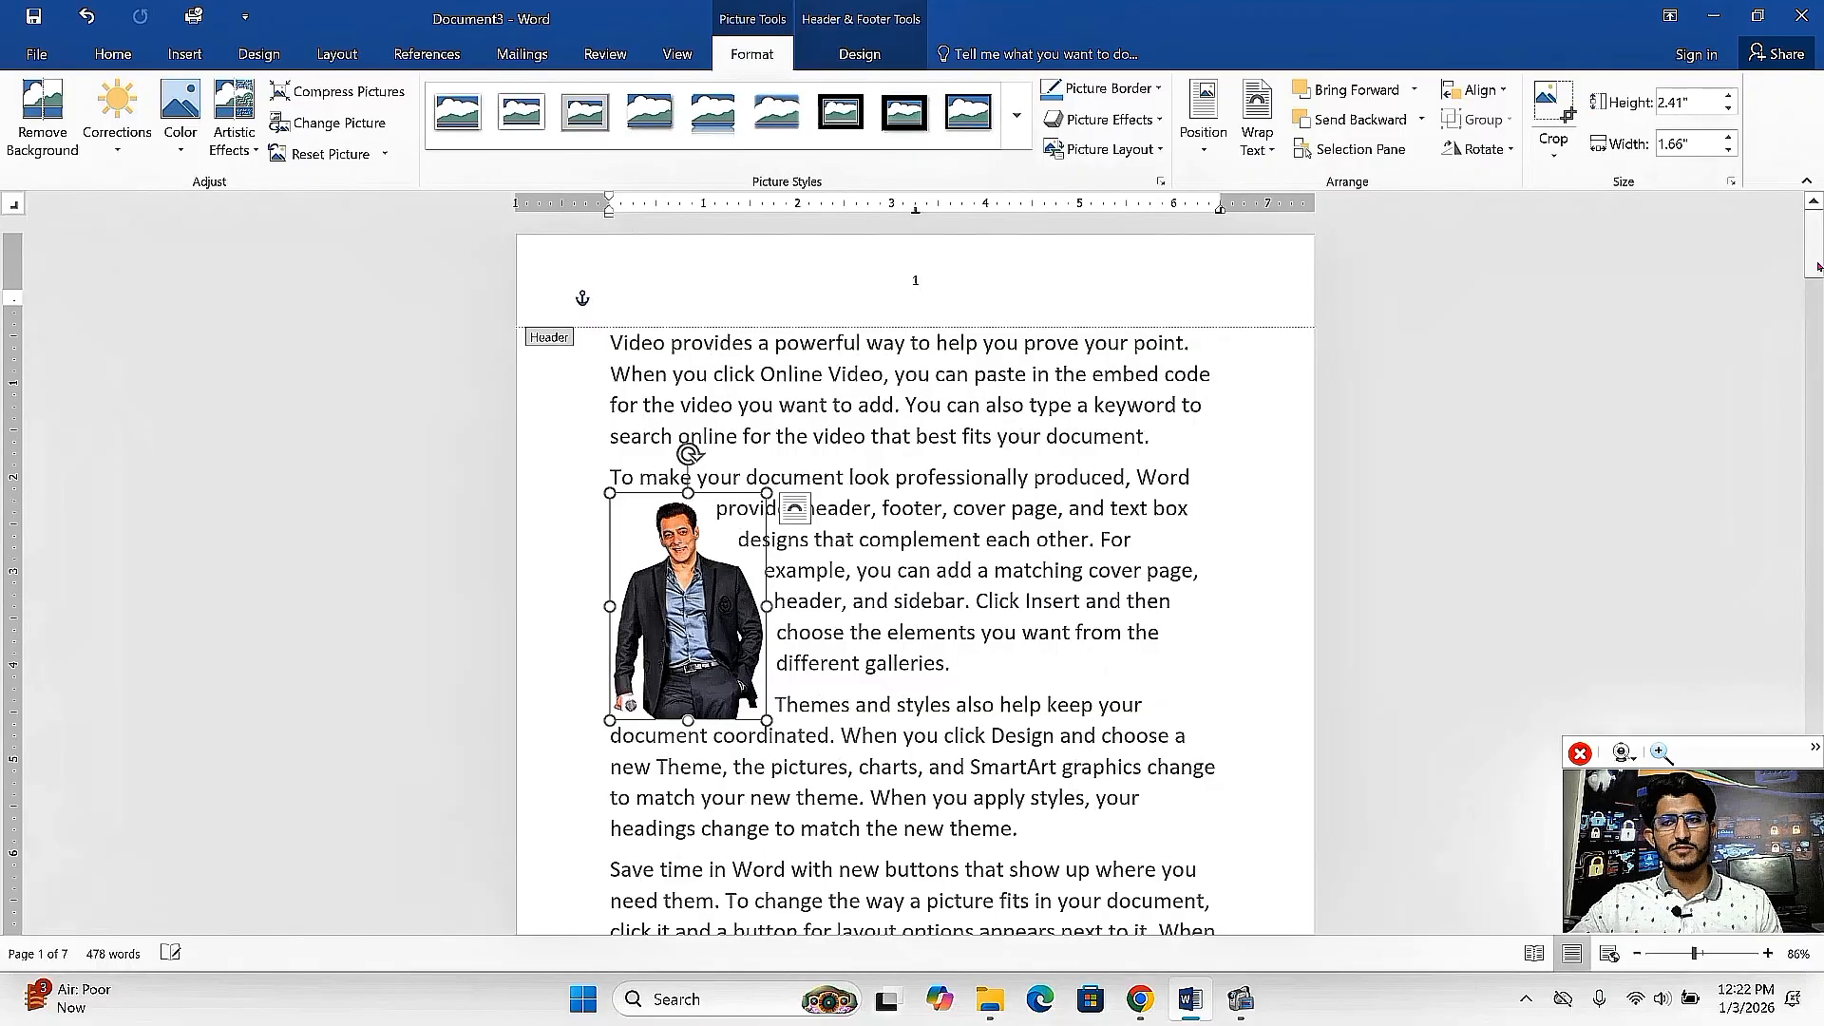
Place the actor picture in the first page's footer beside the date and resize it to about 0.97" high by 1.01" wide.
left_click_drag(1819, 278, 1819, 323)
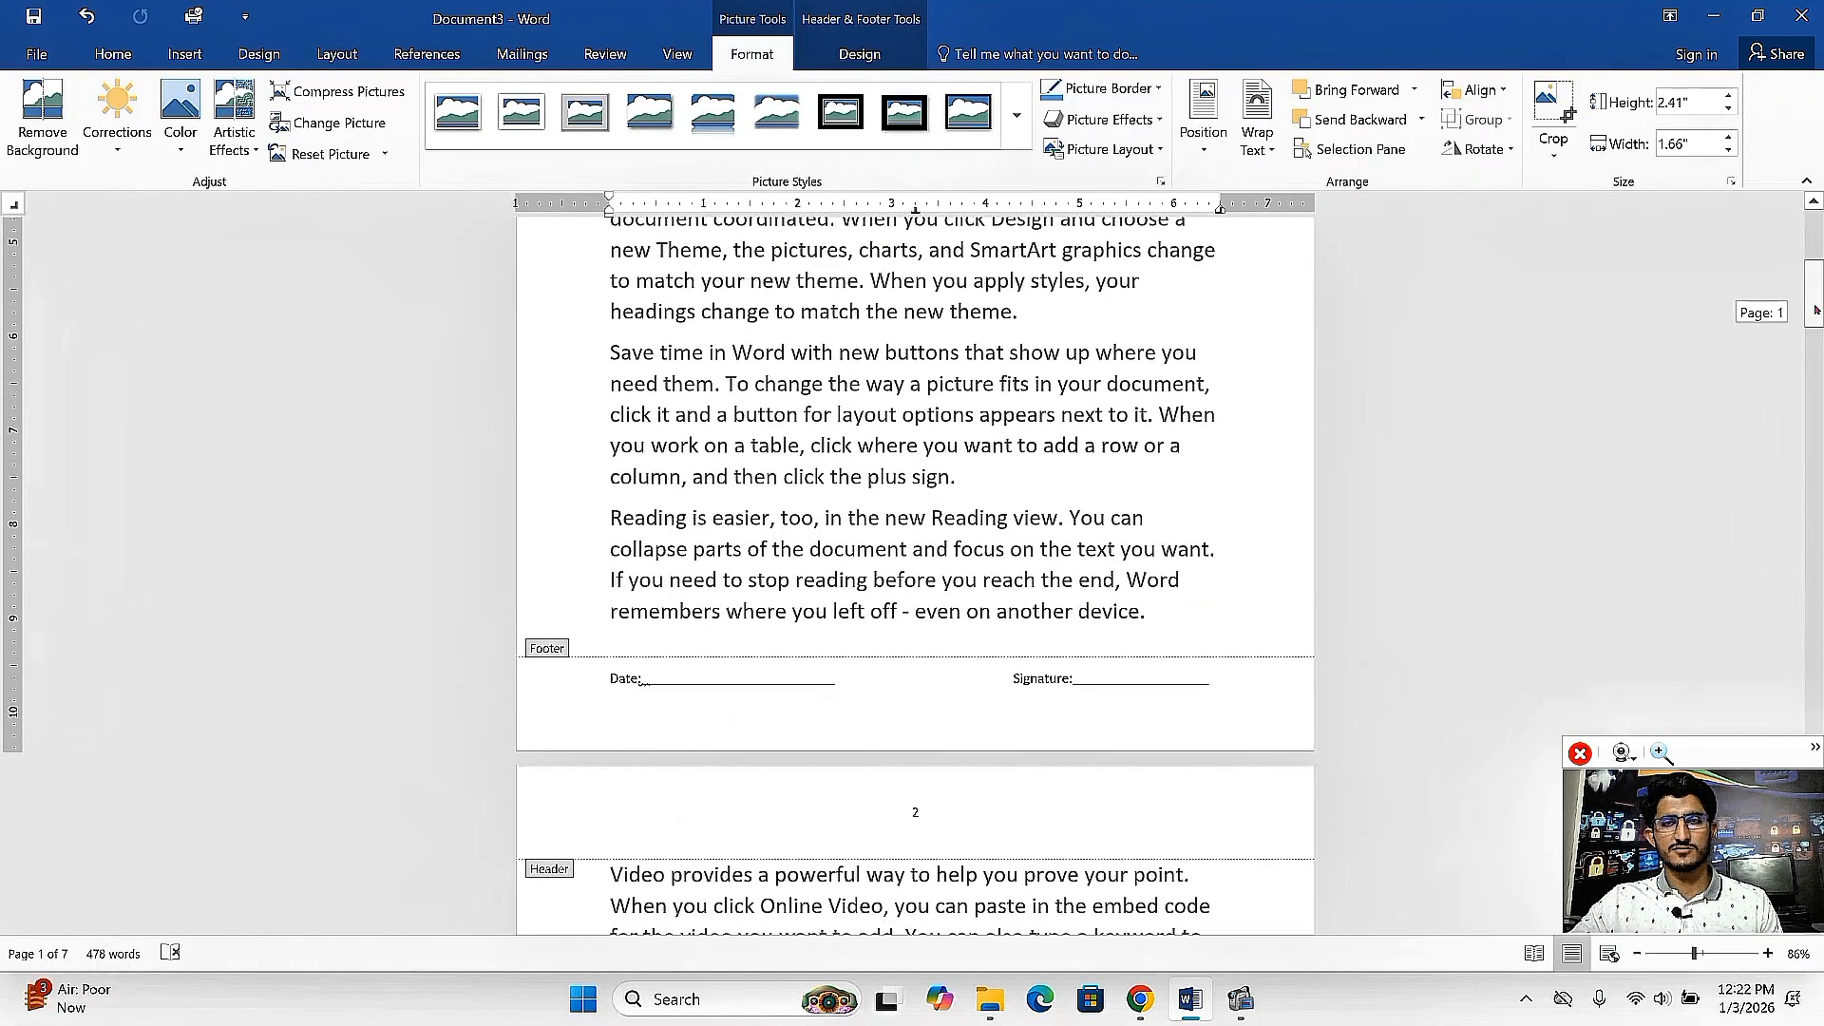
scroll(723, 380, "up", 3)
left_click_drag(725, 426, 618, 751)
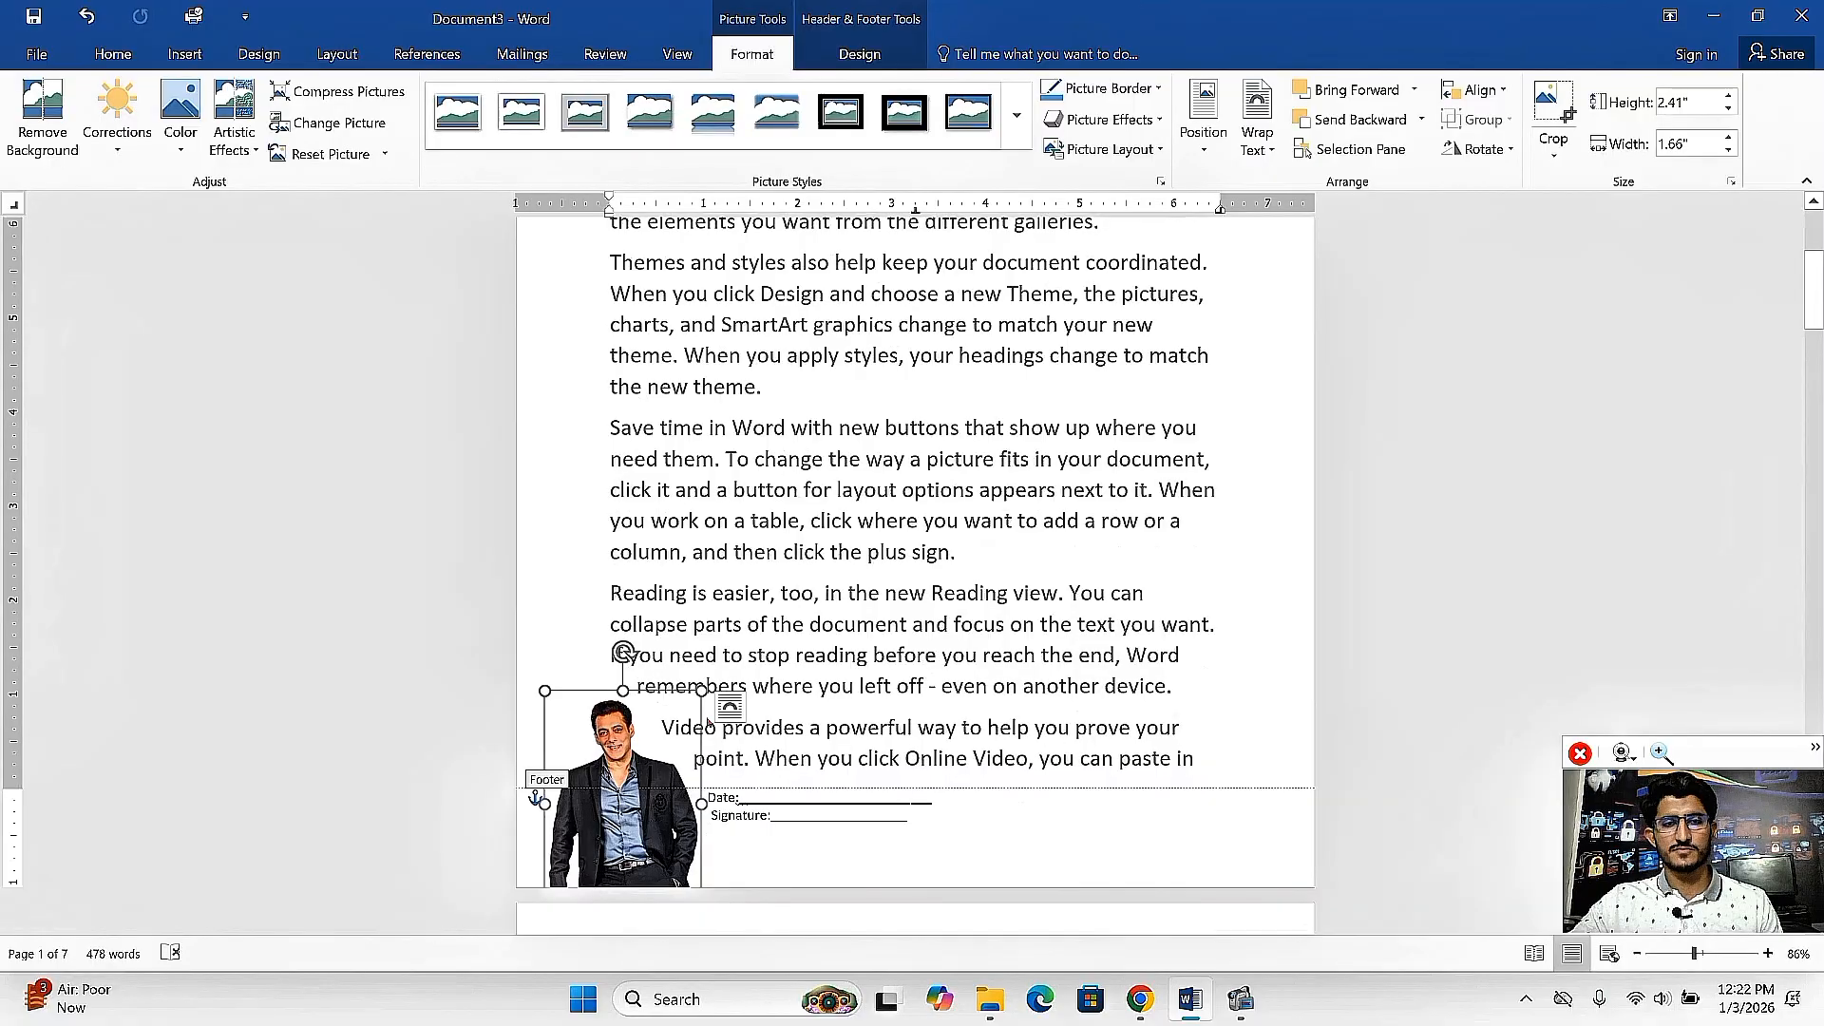
left_click_drag(701, 691, 602, 785)
left_click_drag(601, 867, 584, 824)
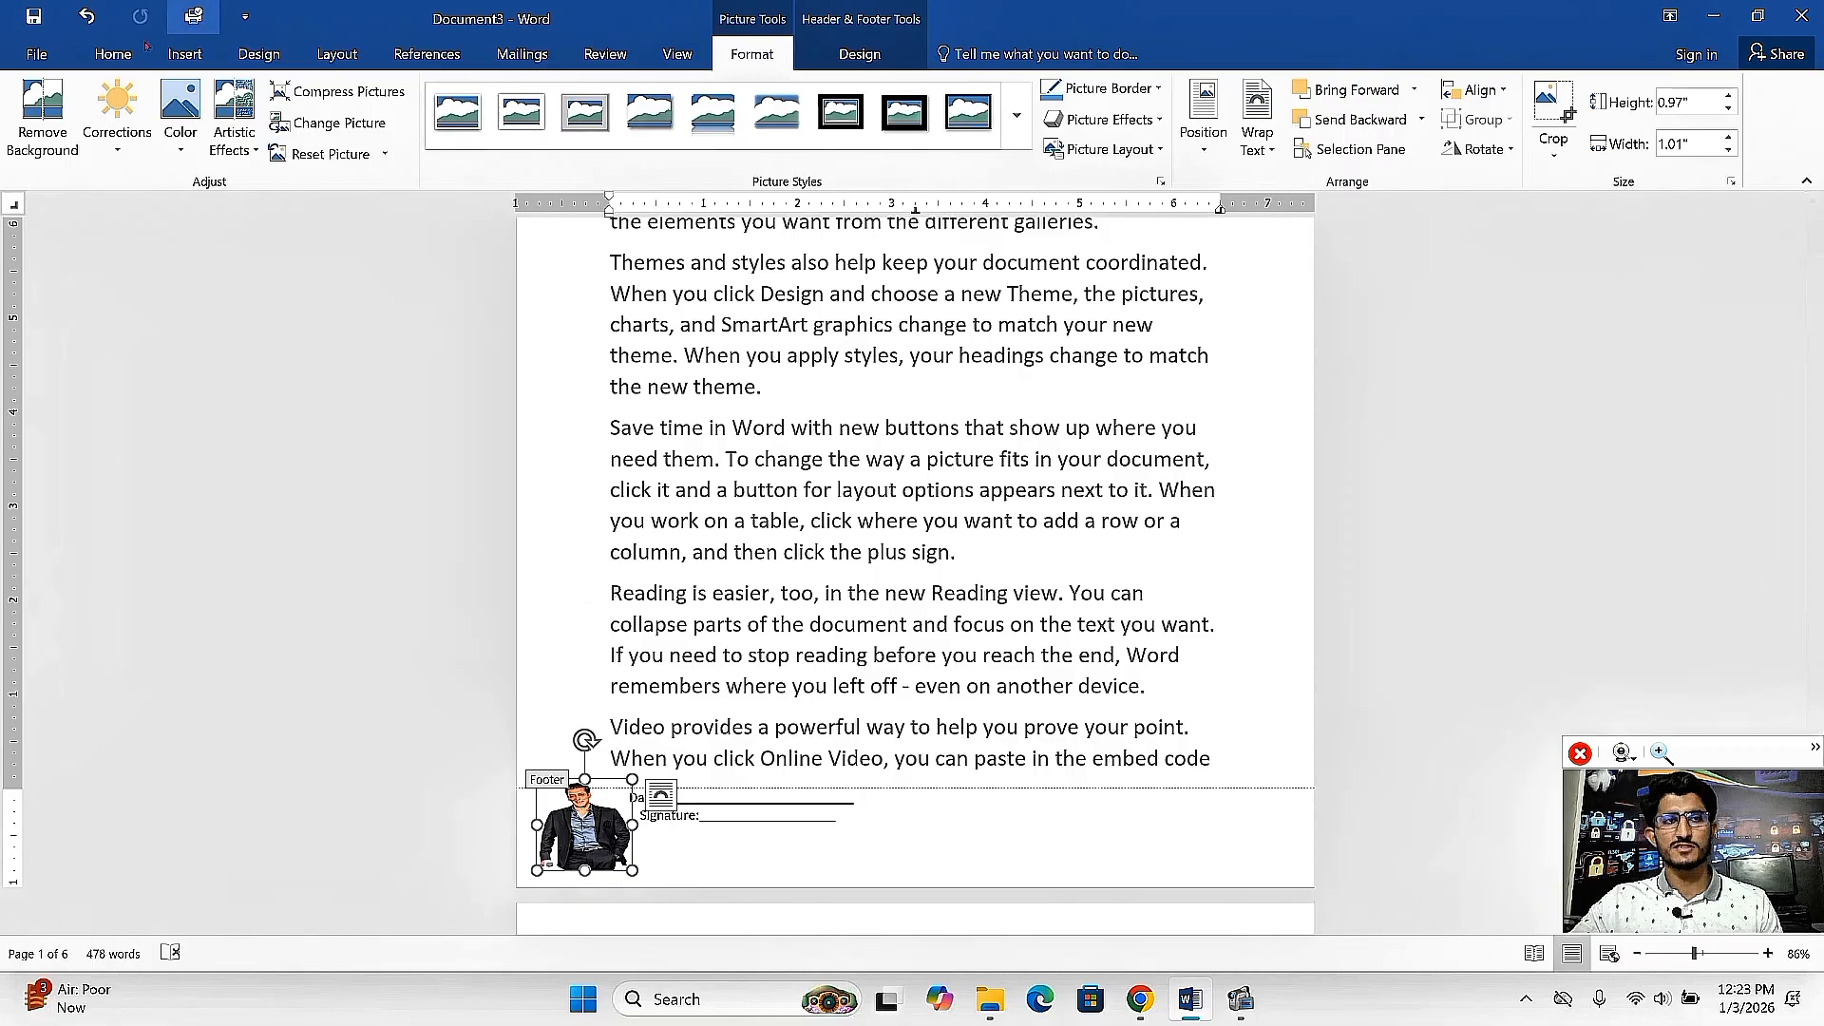
Draw a rectangle about 0.49" high and 3.9" wide in the footer beside the date and signature lines.
left_click(184, 53)
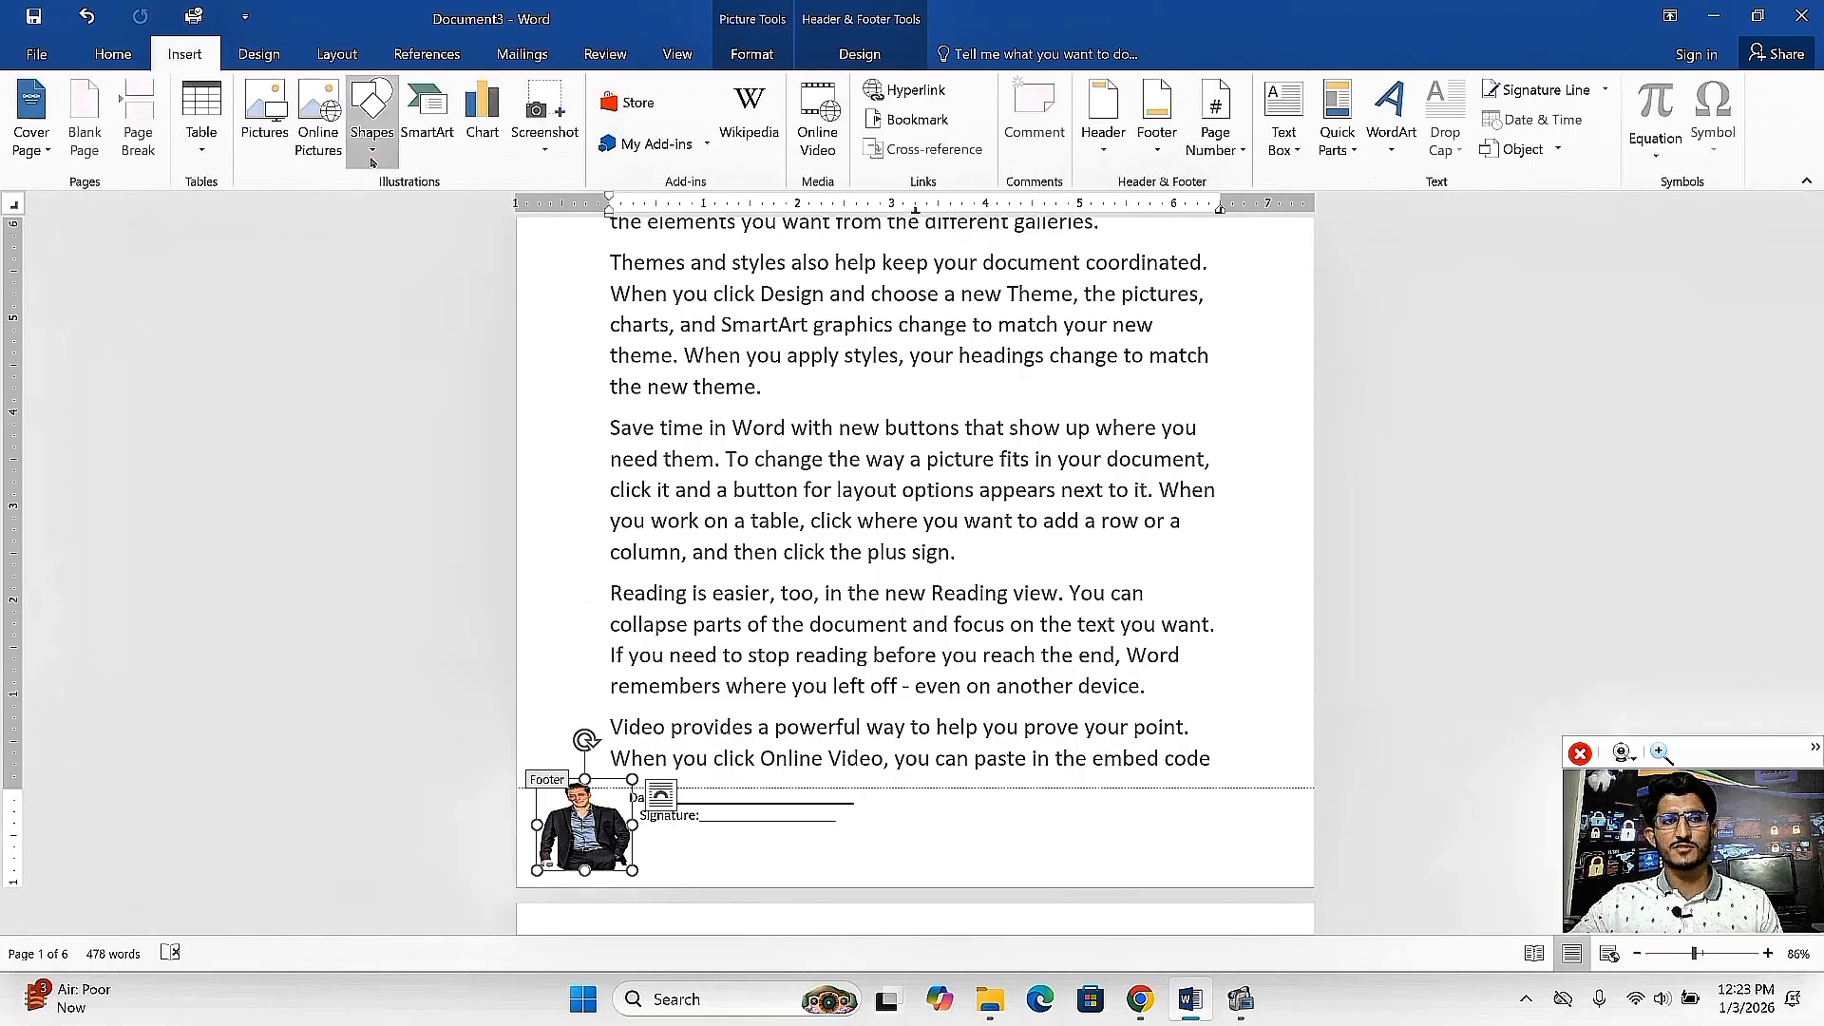
left_click(372, 112)
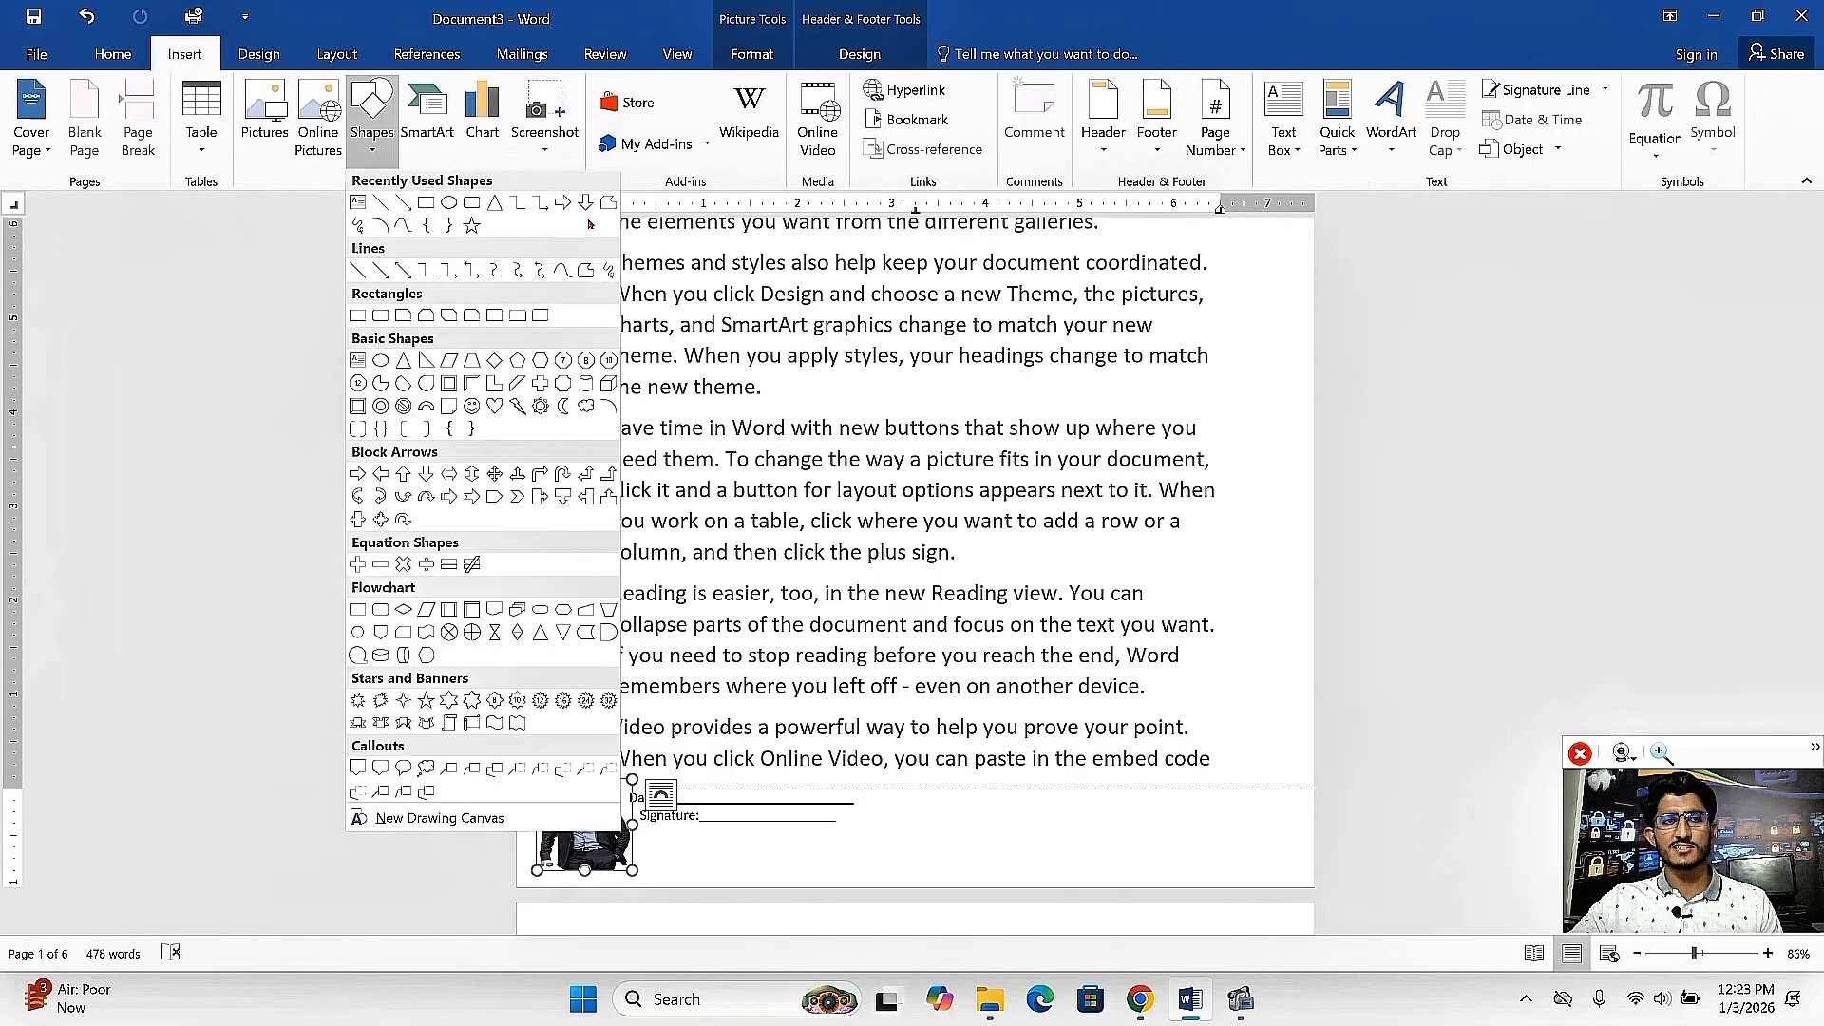
left_click(449, 228)
mouse_move(917, 802)
left_mouse_down()
mouse_move(1114, 865)
mouse_move(1284, 848)
left_mouse_up()
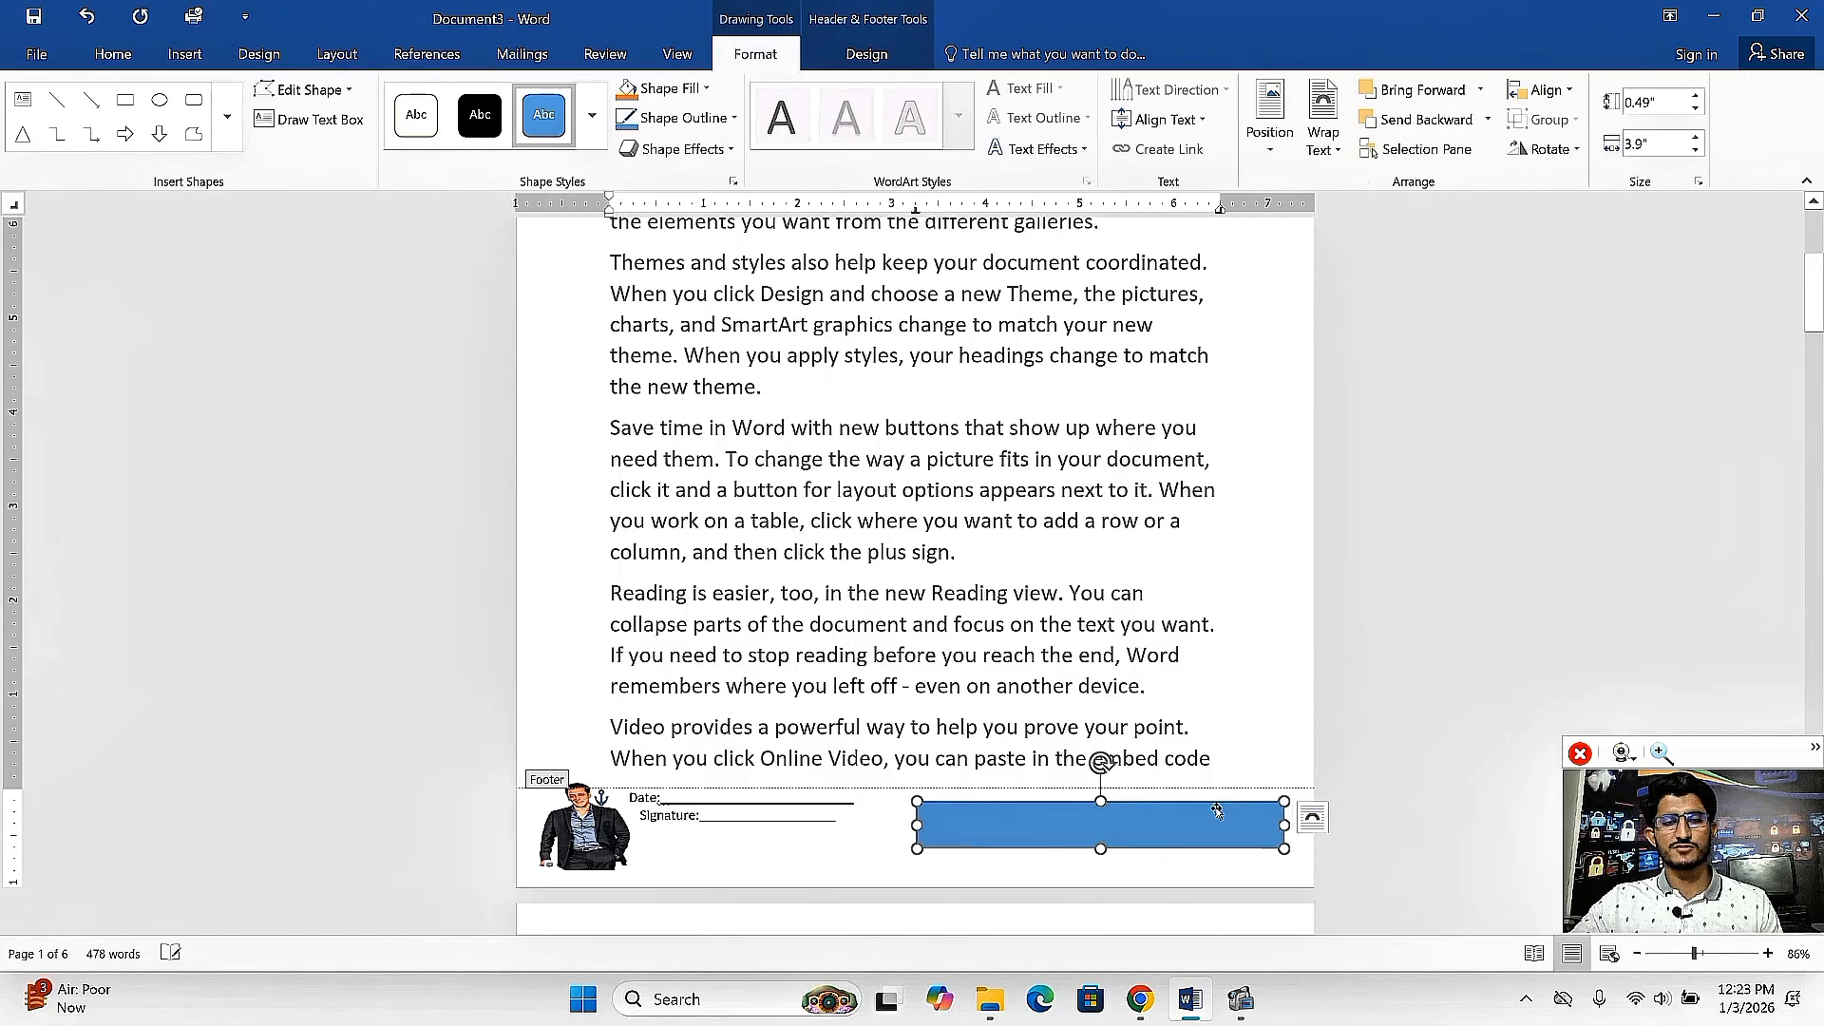
Undo the footer rectangle and all changes to the actor picture, including its insertion.
key("ctrl+z")
key("ctrl+z")
key("ctrl+z")
key("ctrl+z")
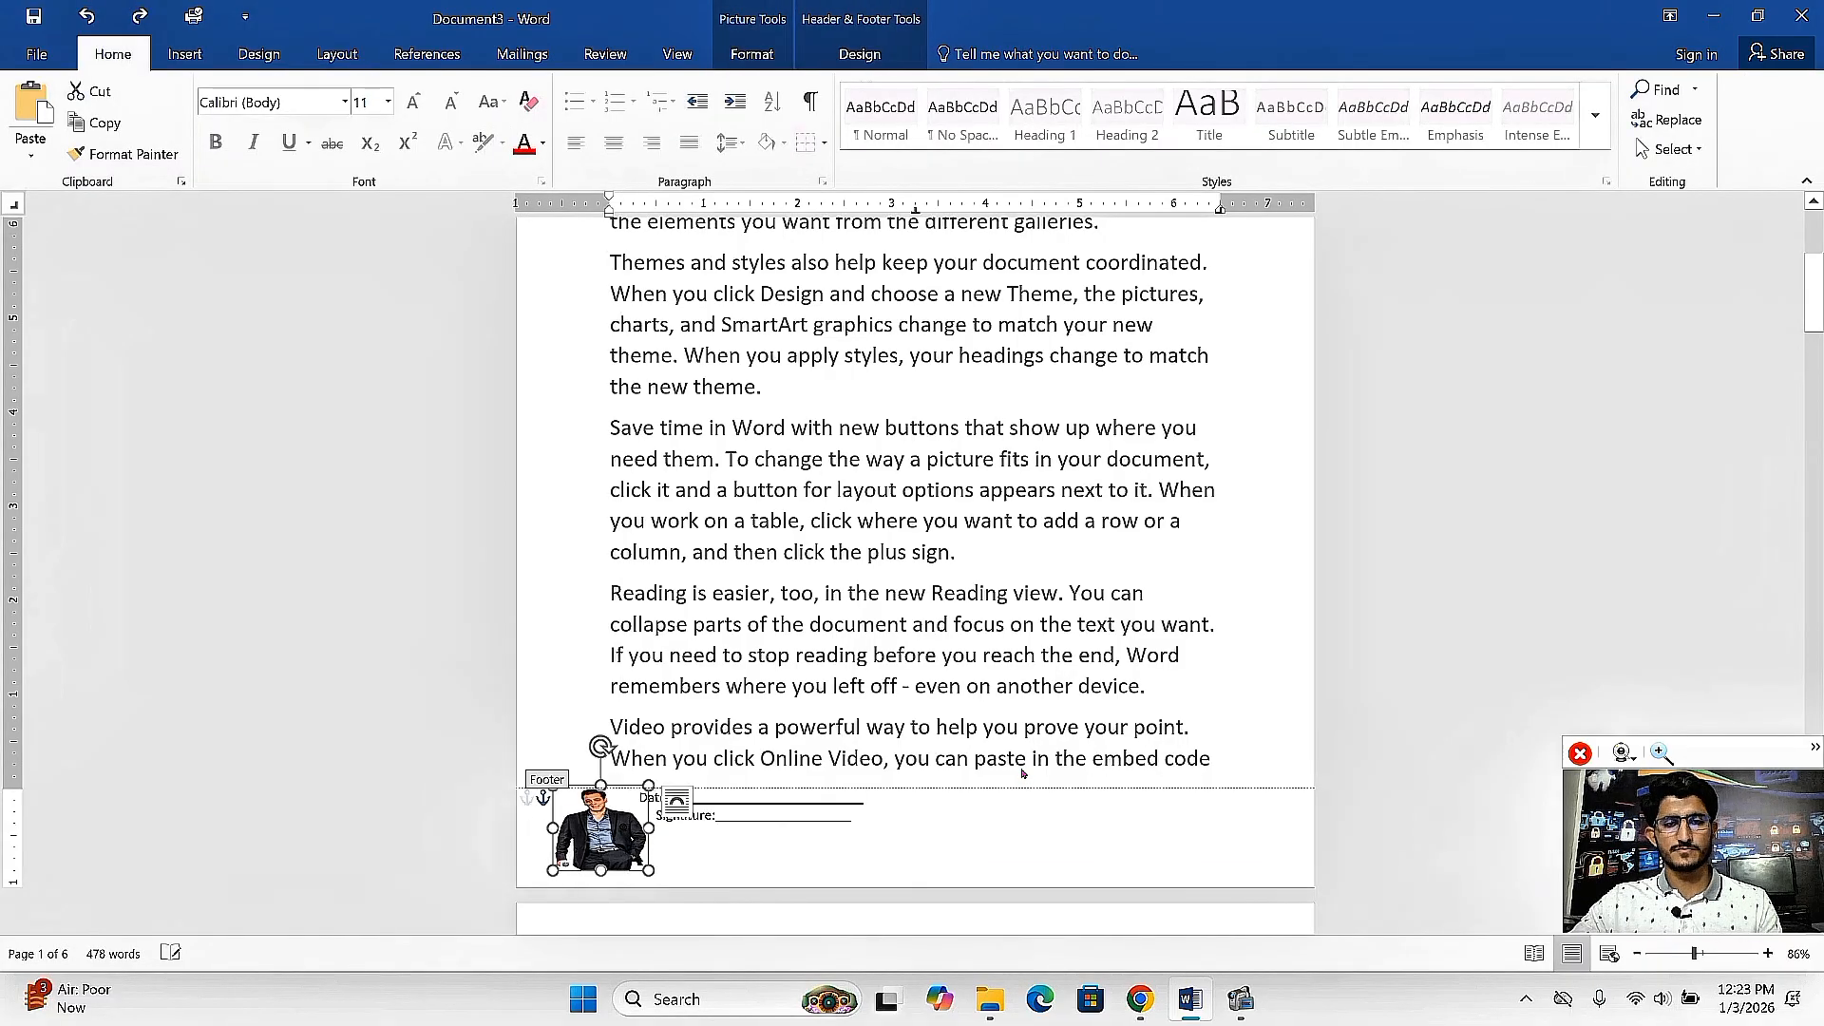
key("ctrl+z")
key("ctrl+z")
key("ctrl+z")
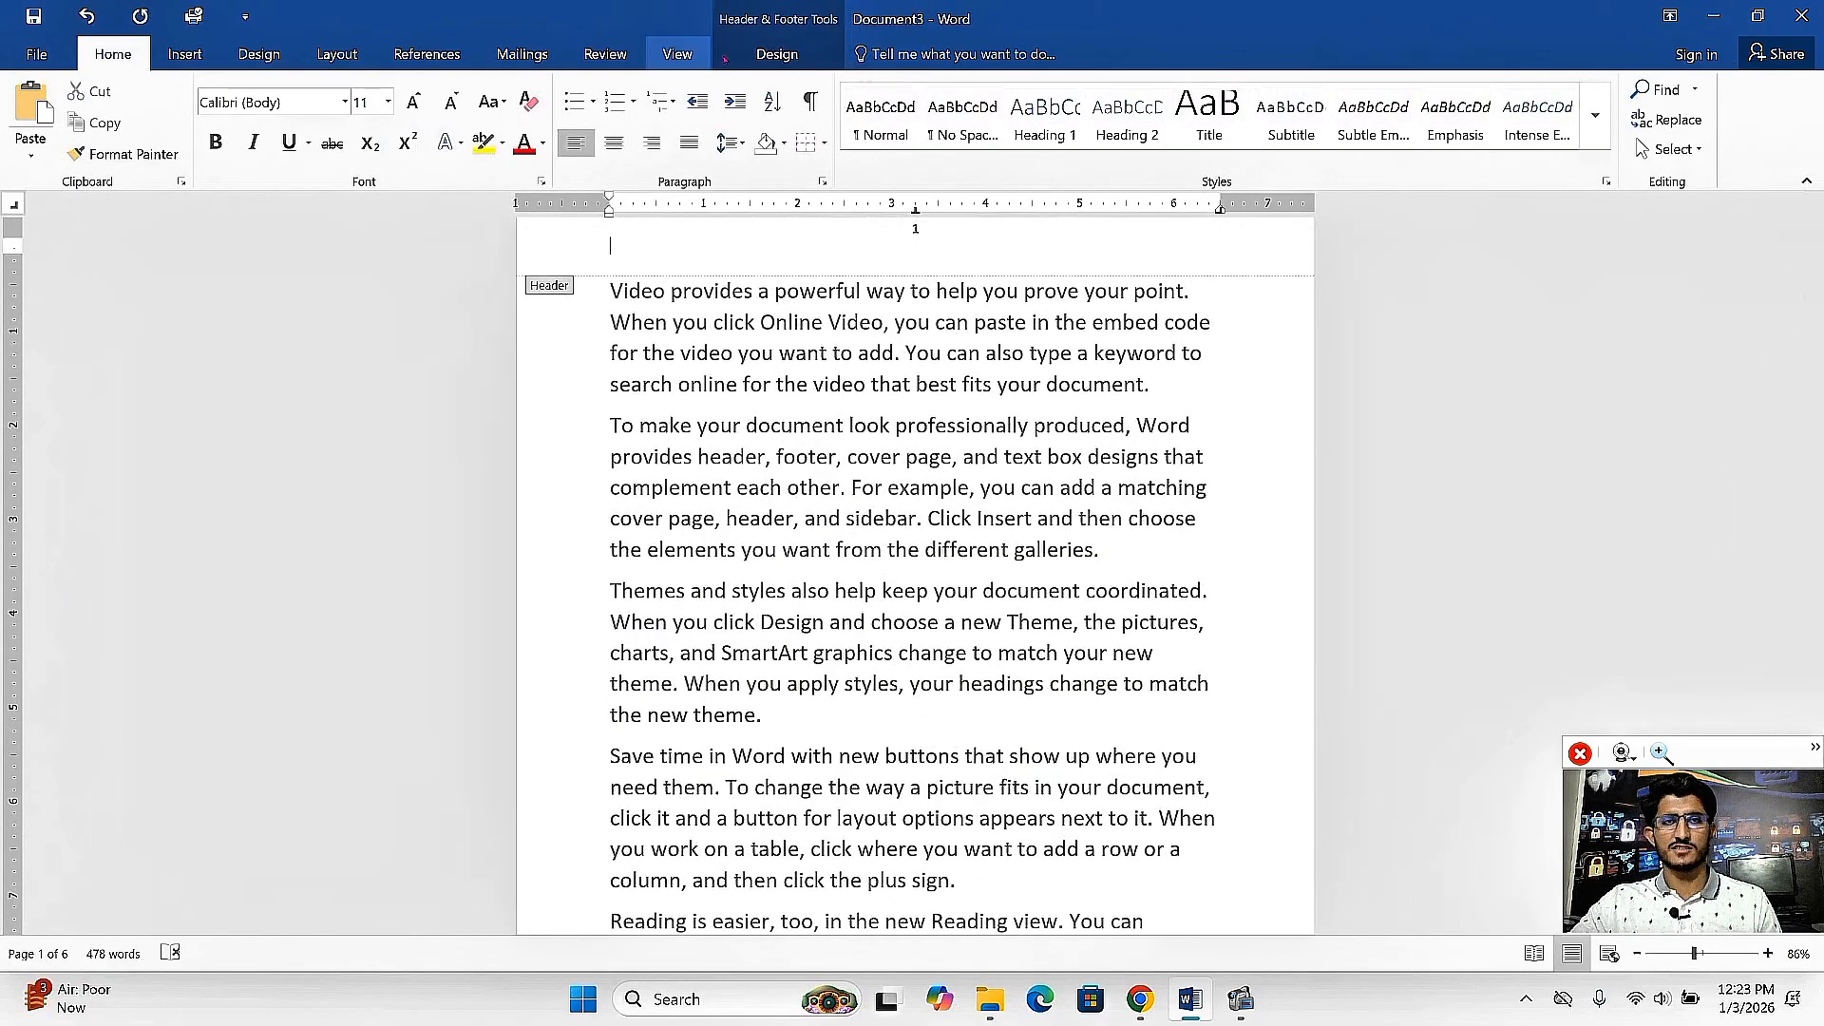
Turn on Different First Page from the header and leave header editing.
left_click(744, 57)
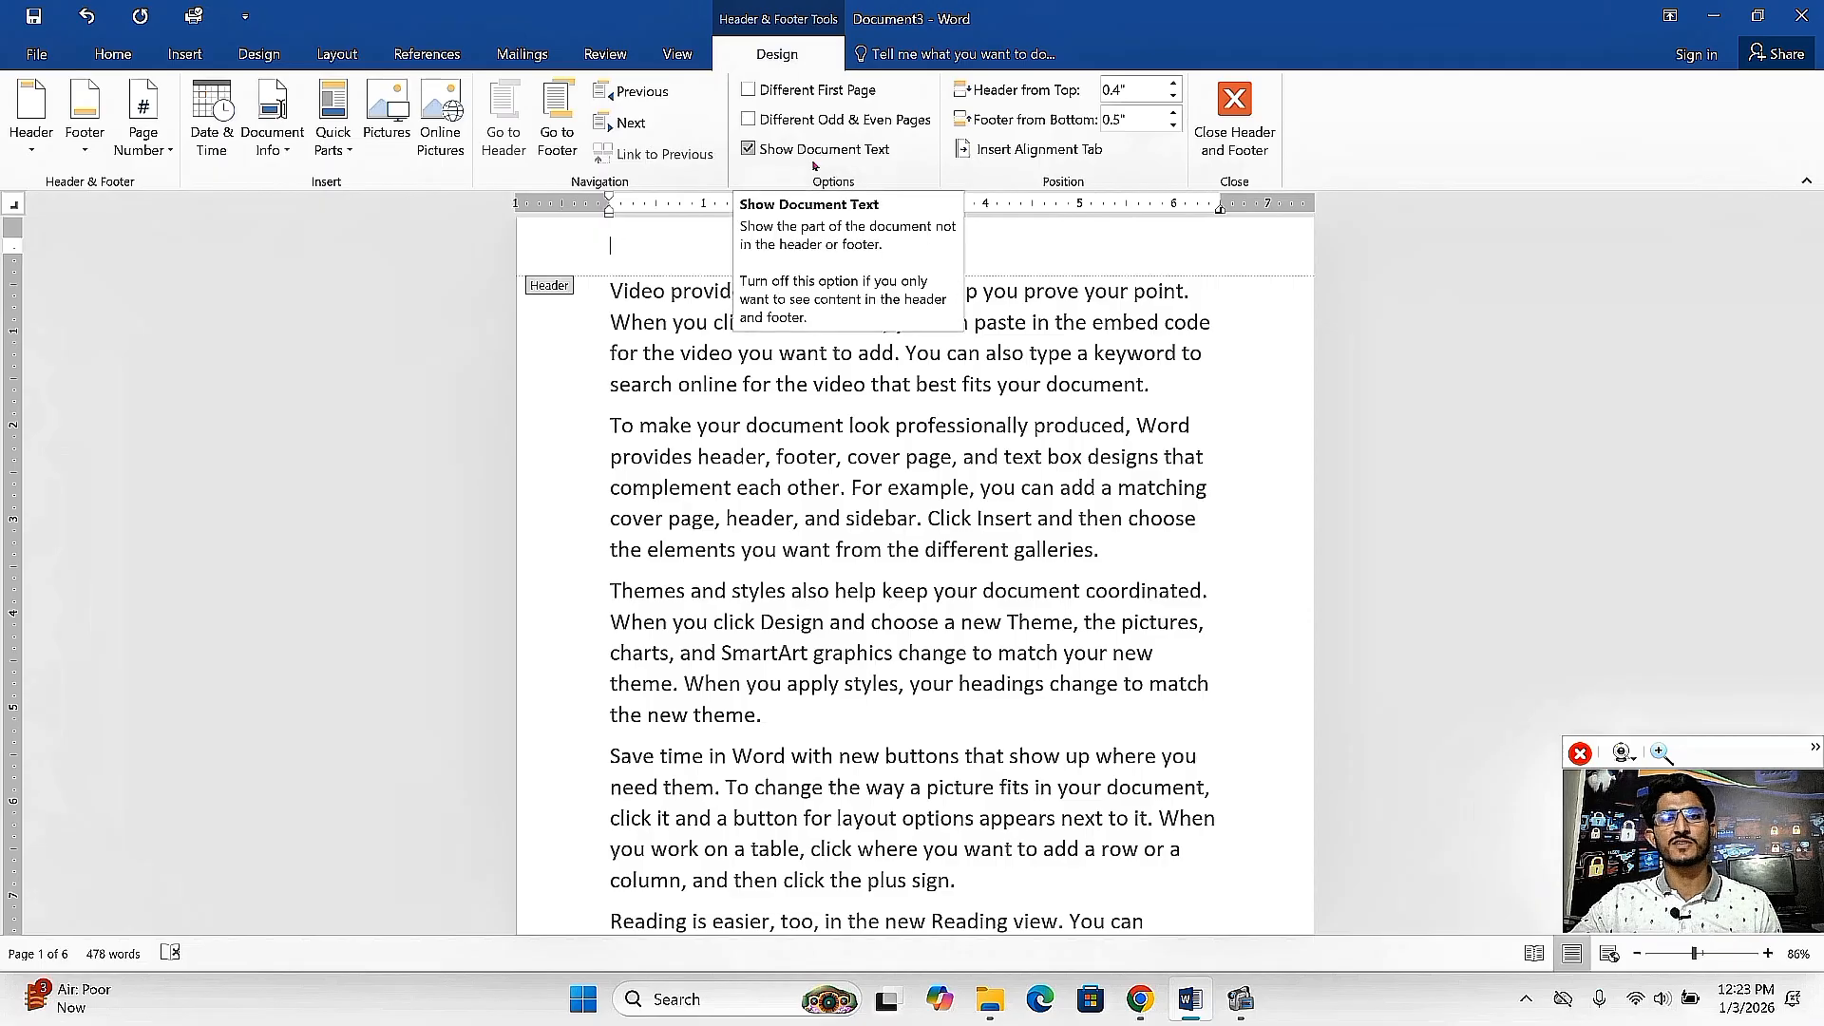
left_click(749, 91)
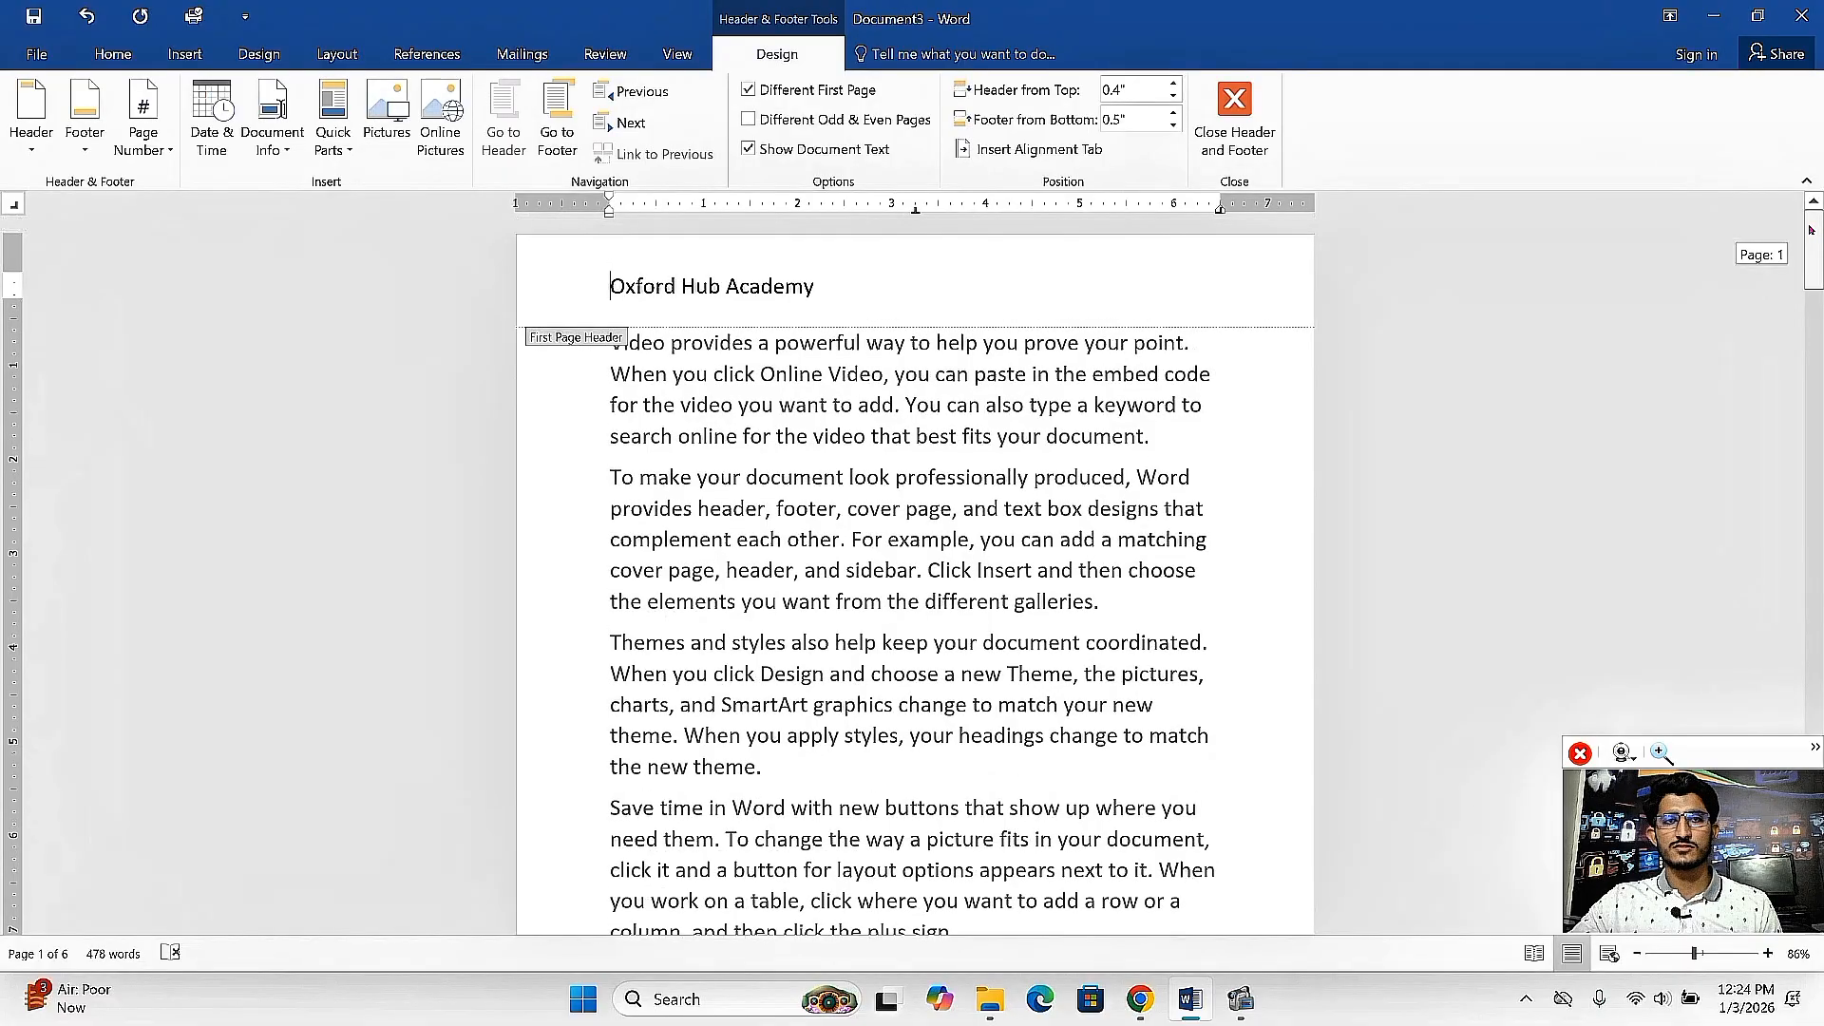
key("Escape")
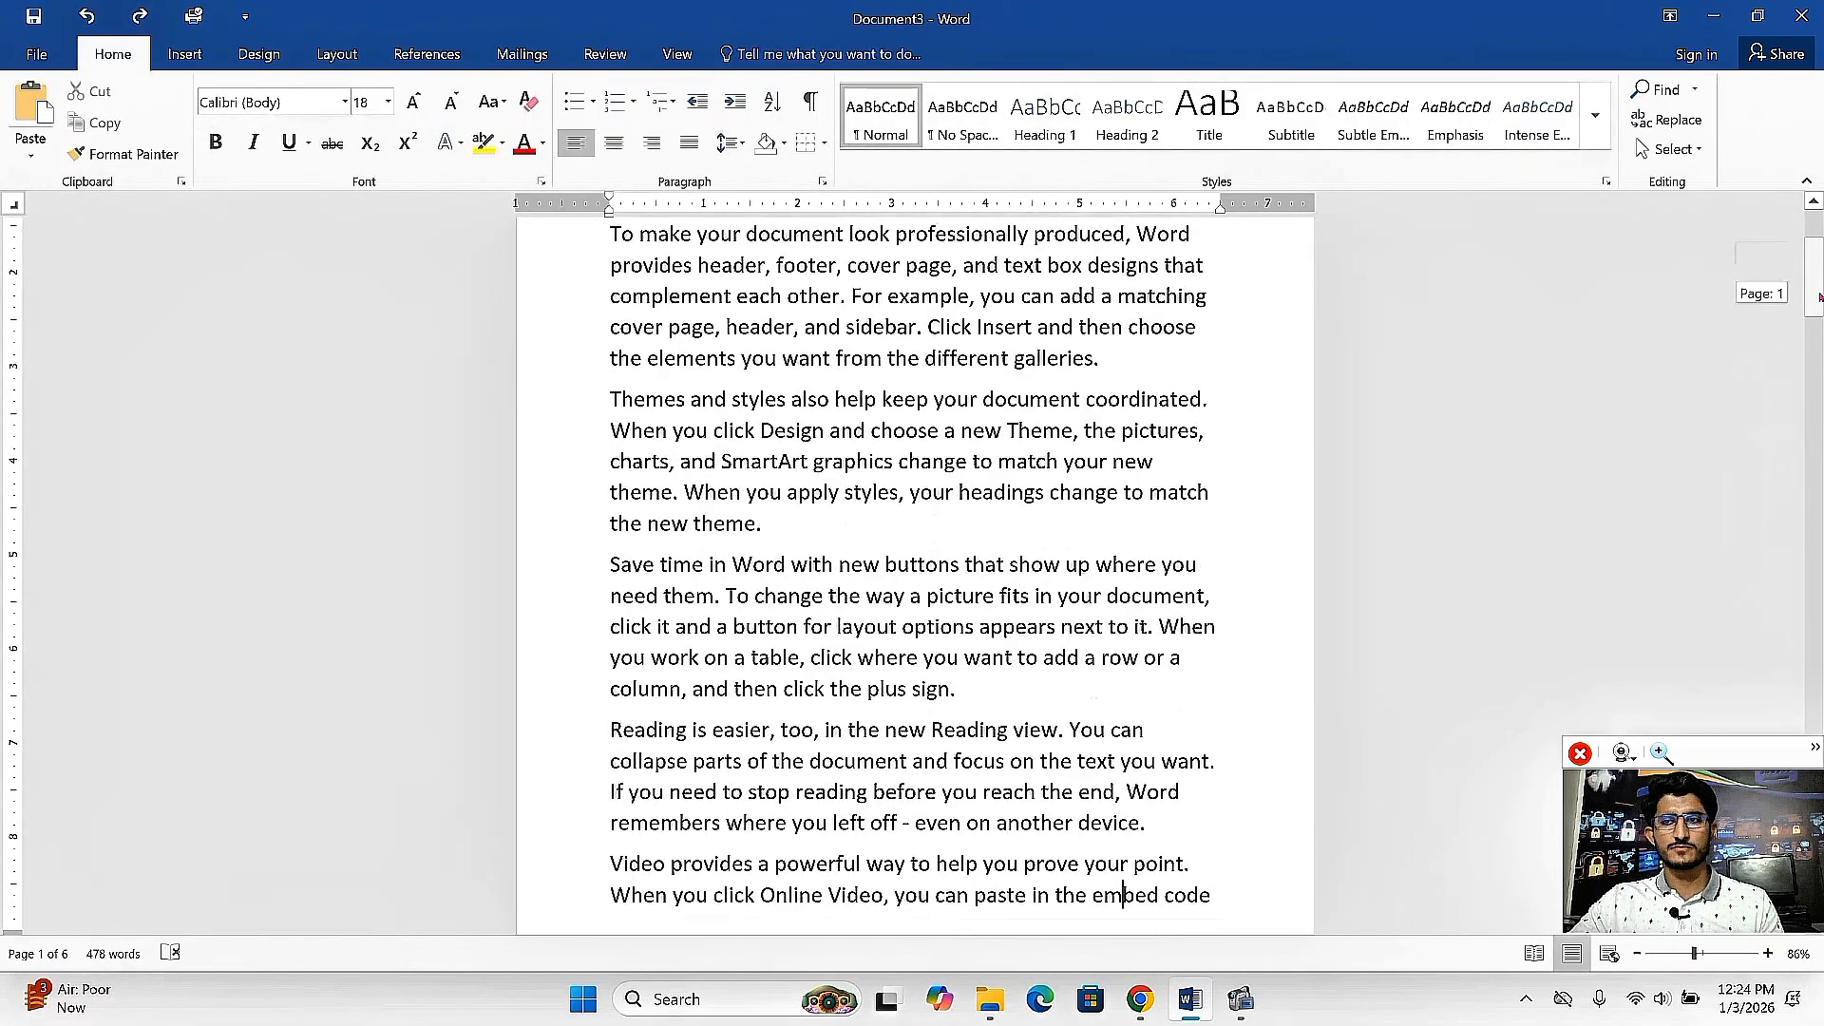
Reopen the first page's footer, turn on Different First Page, and enter "Design Plus Academy" as the first-page footer.
scroll(1496, 497, "down", 3)
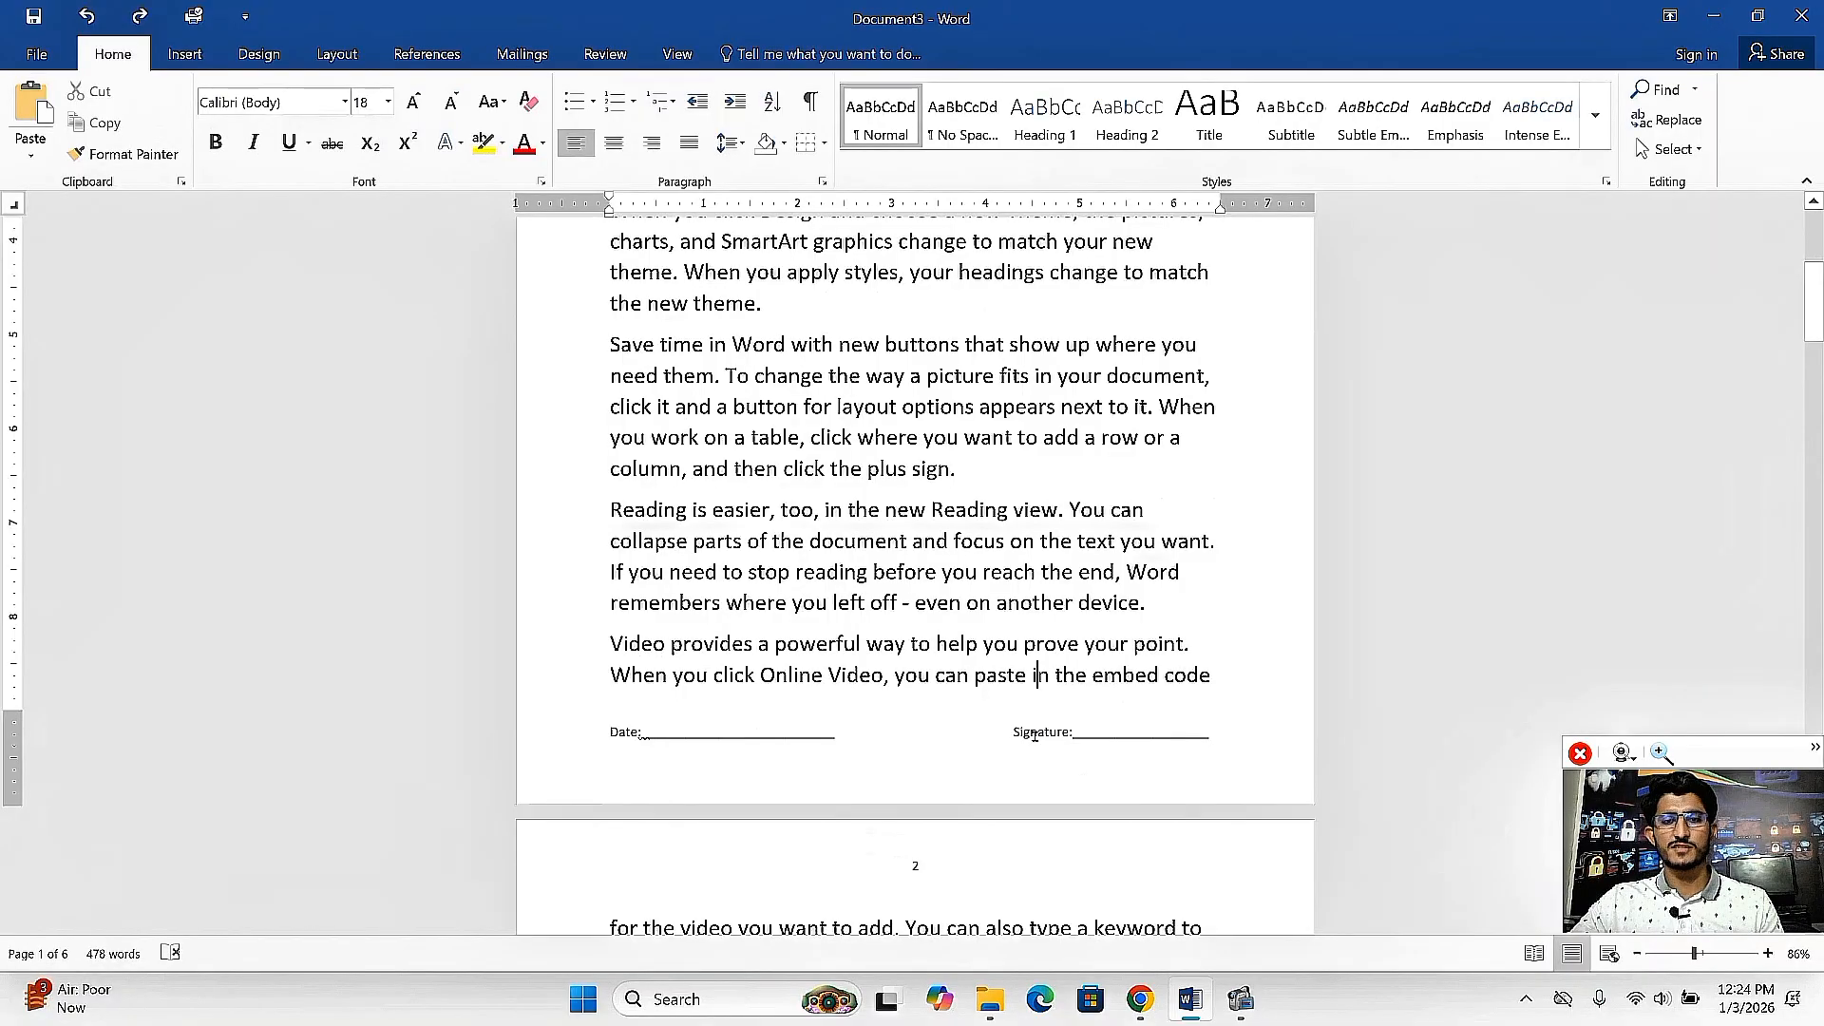
double_click(1038, 719)
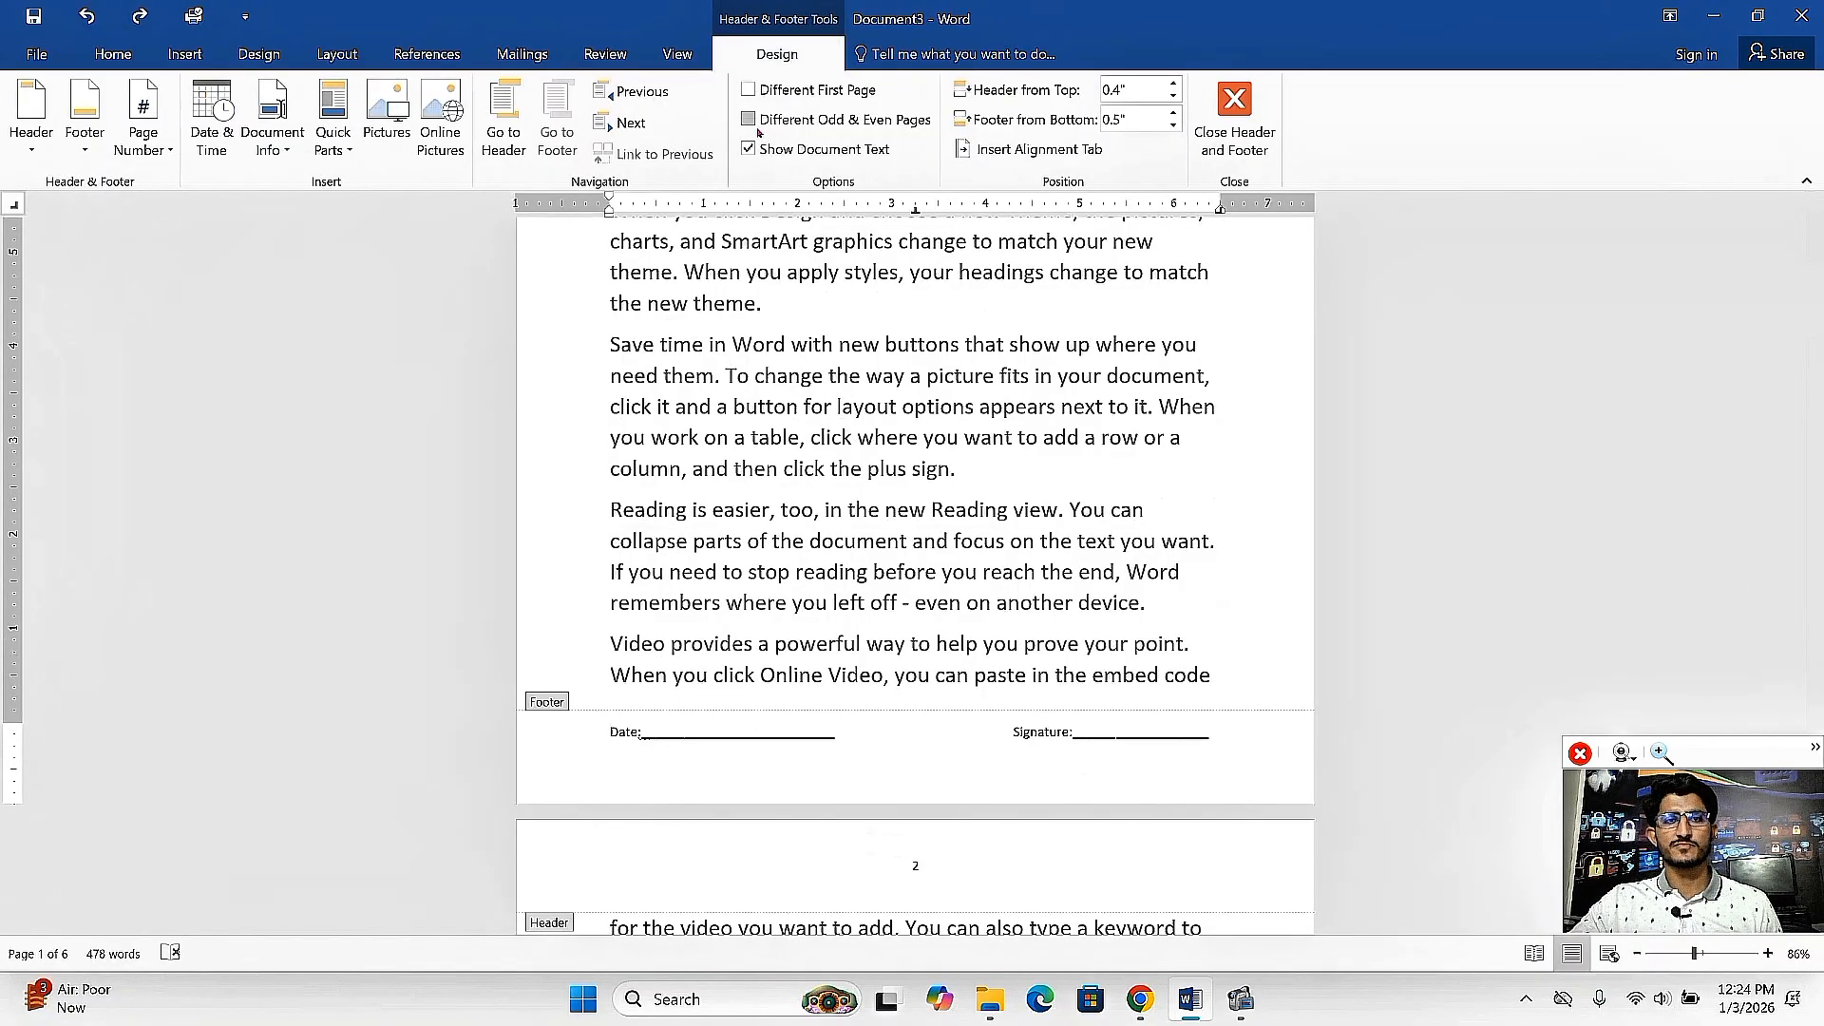
left_click(748, 90)
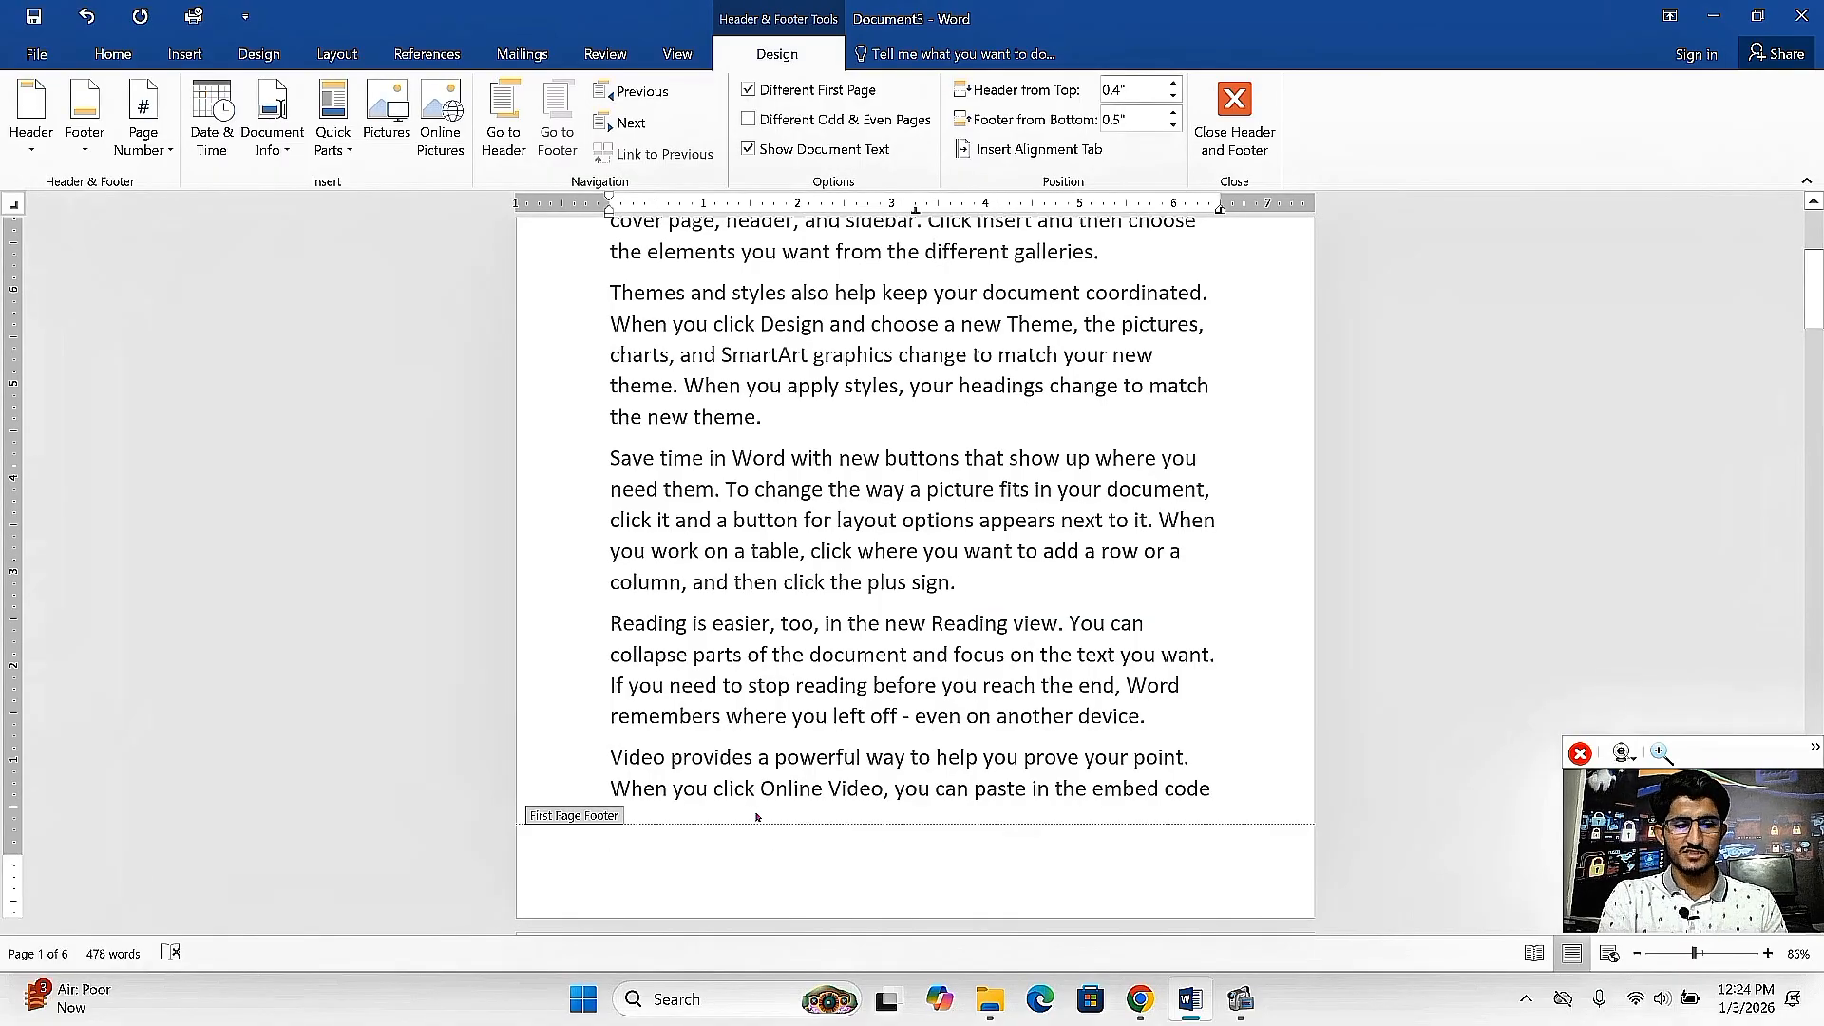
type("Design")
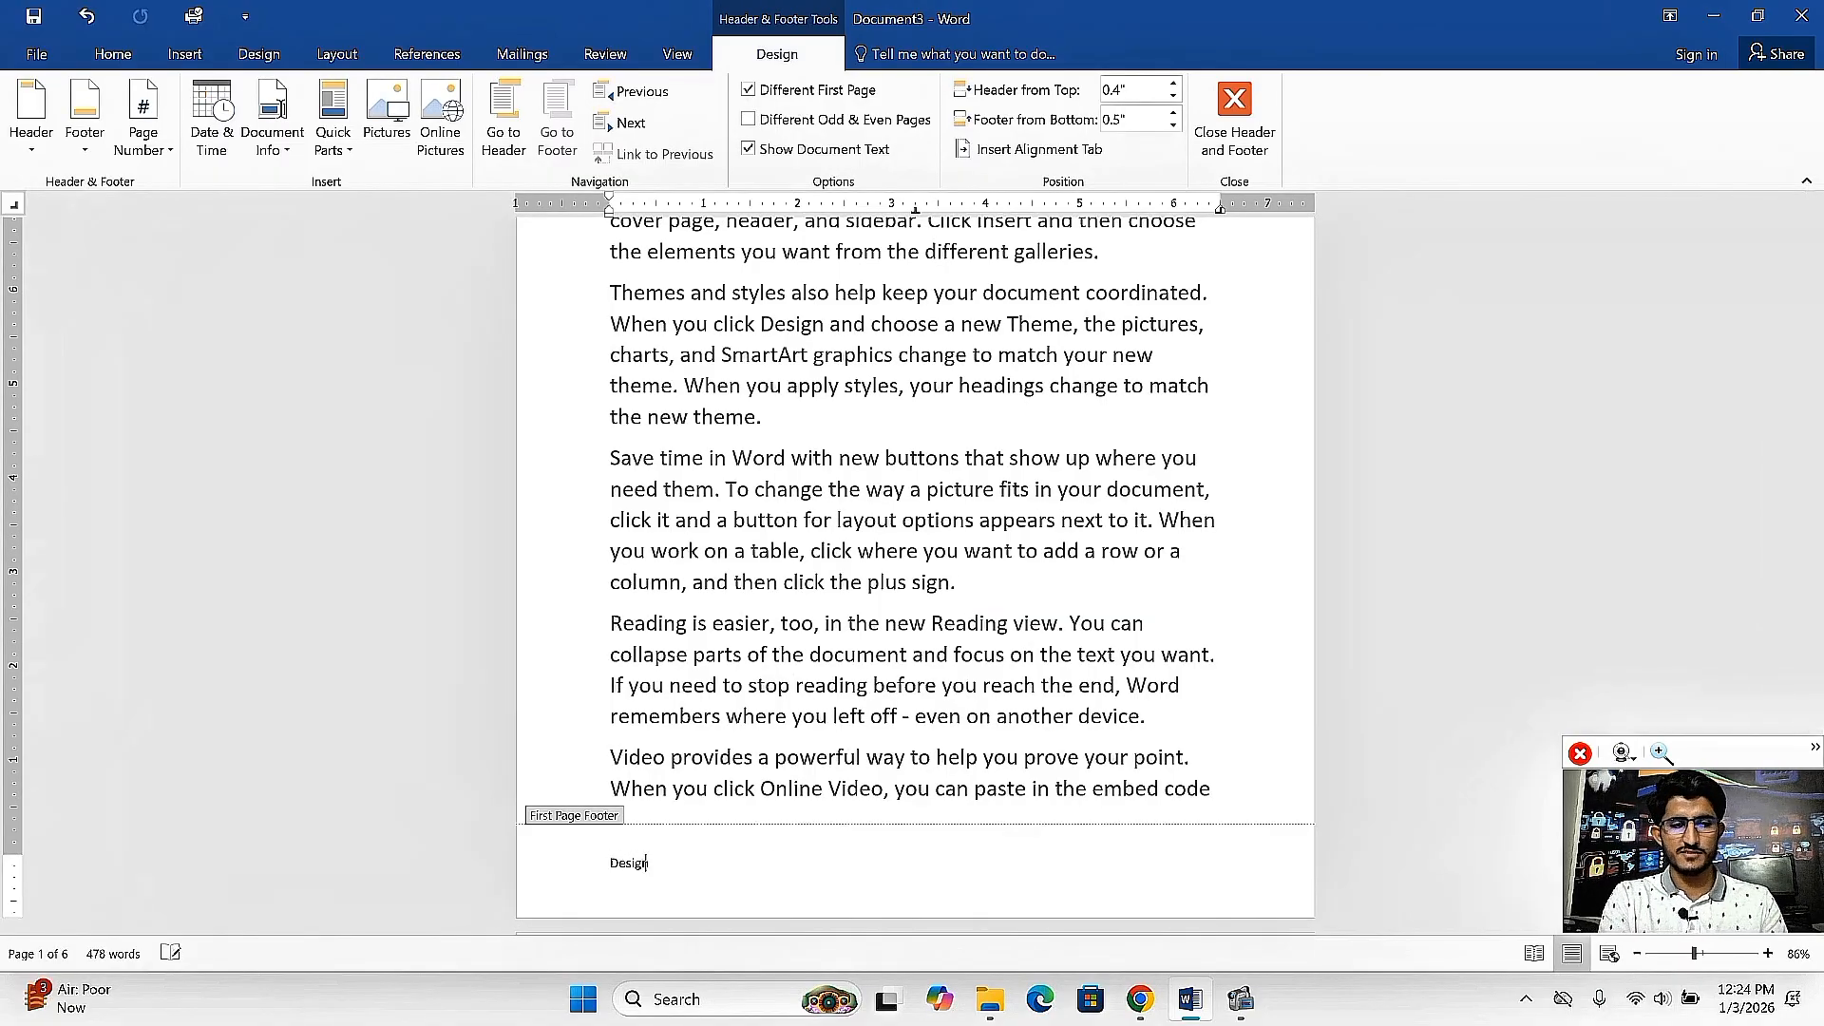
type(" Plus ")
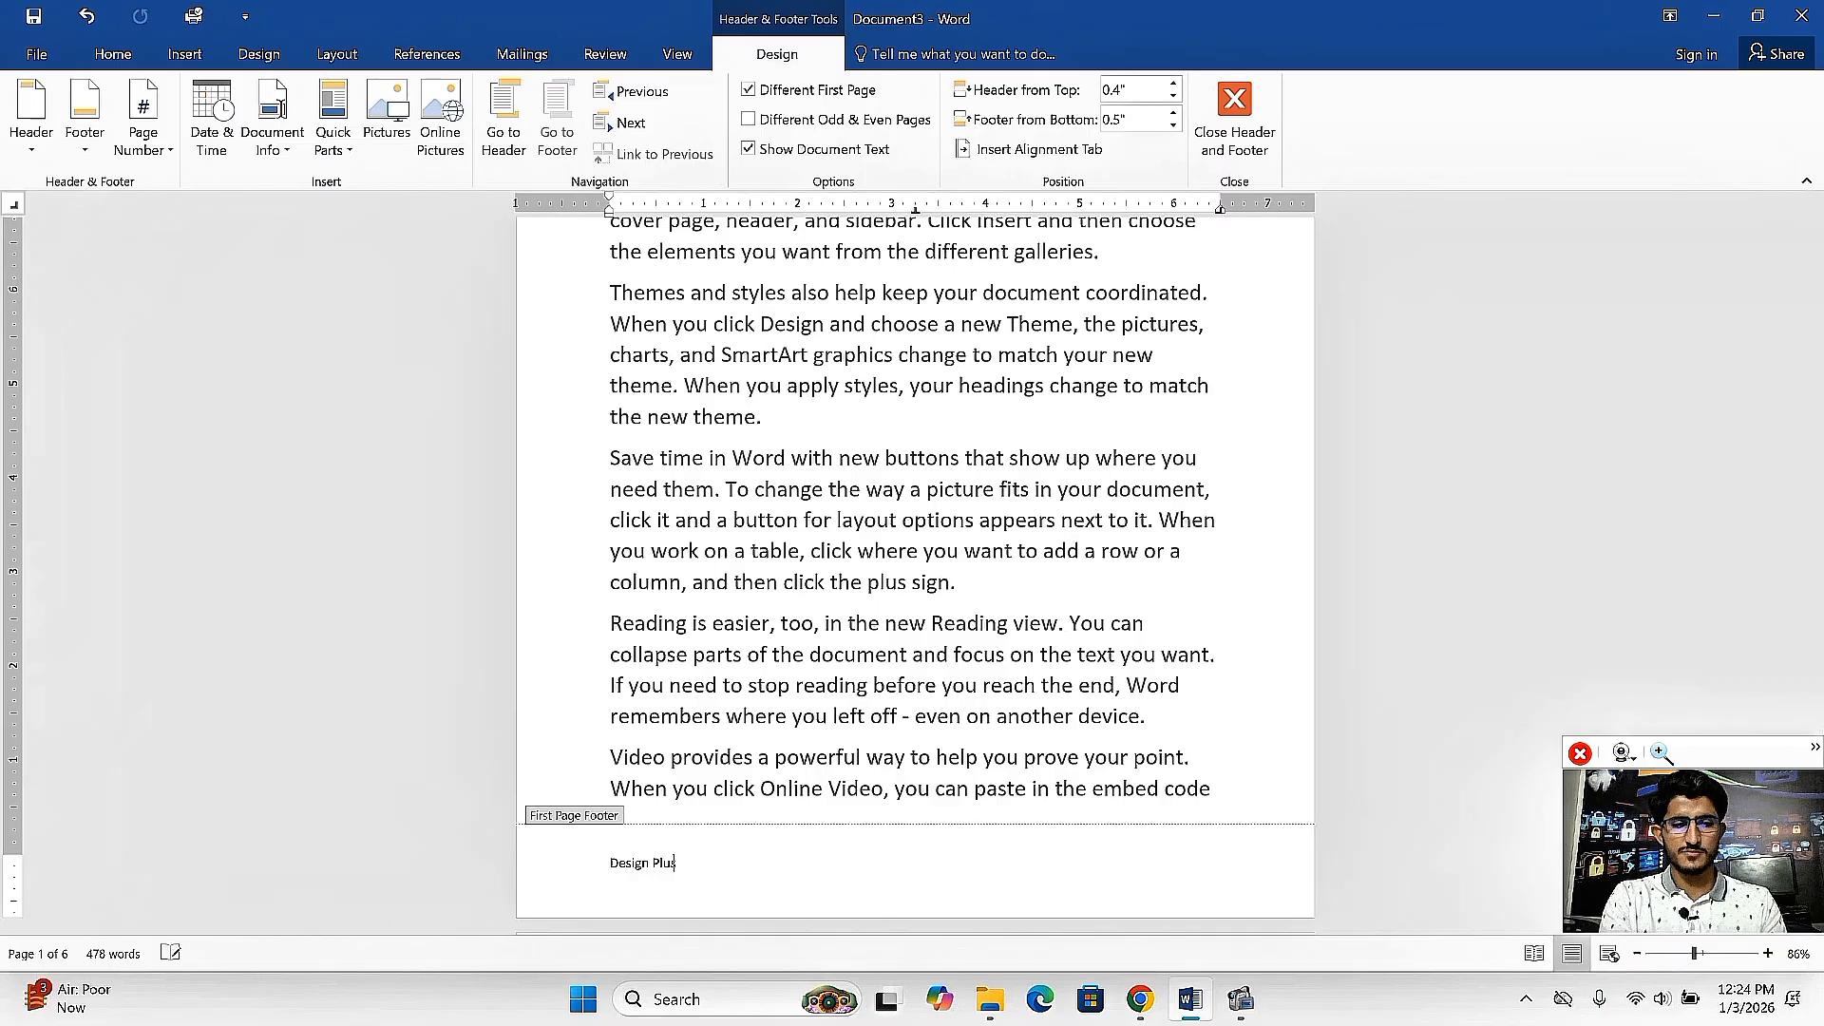
type("Acade")
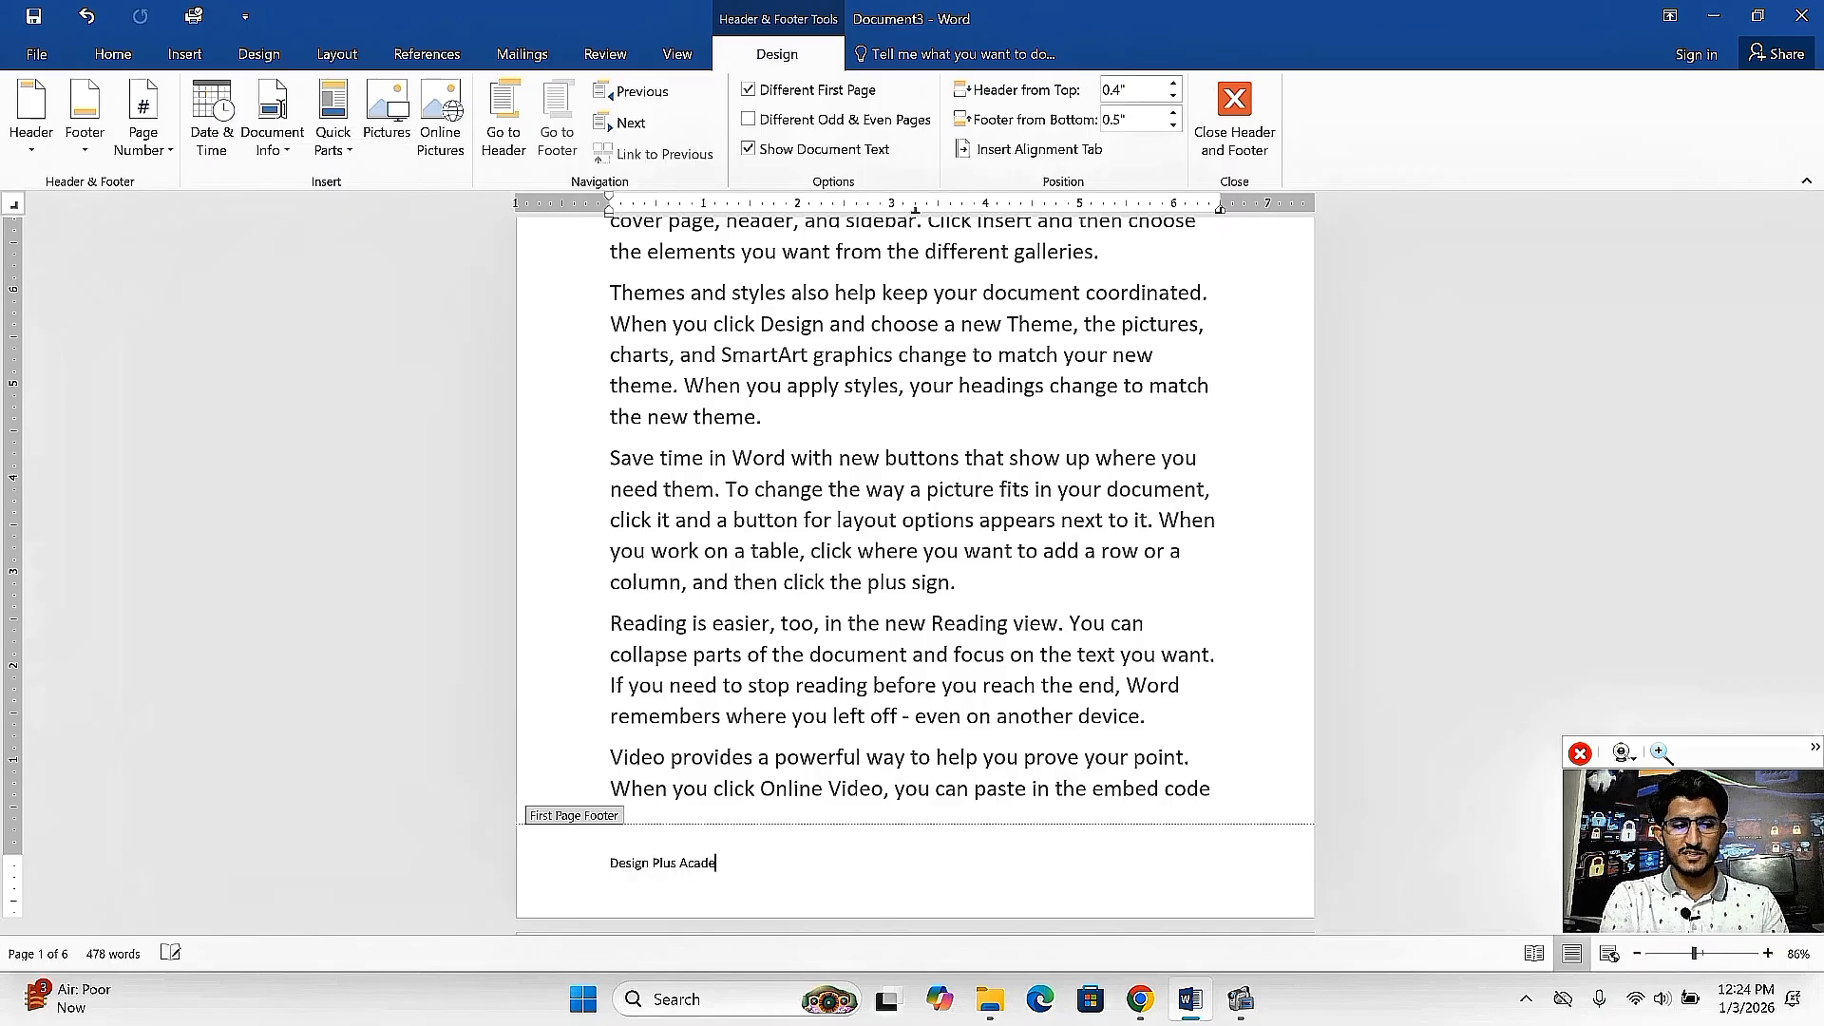
type("my")
Enlarge the "Design Plus Academy" footer text by four font-size steps and close the footer.
key("ctrl+a")
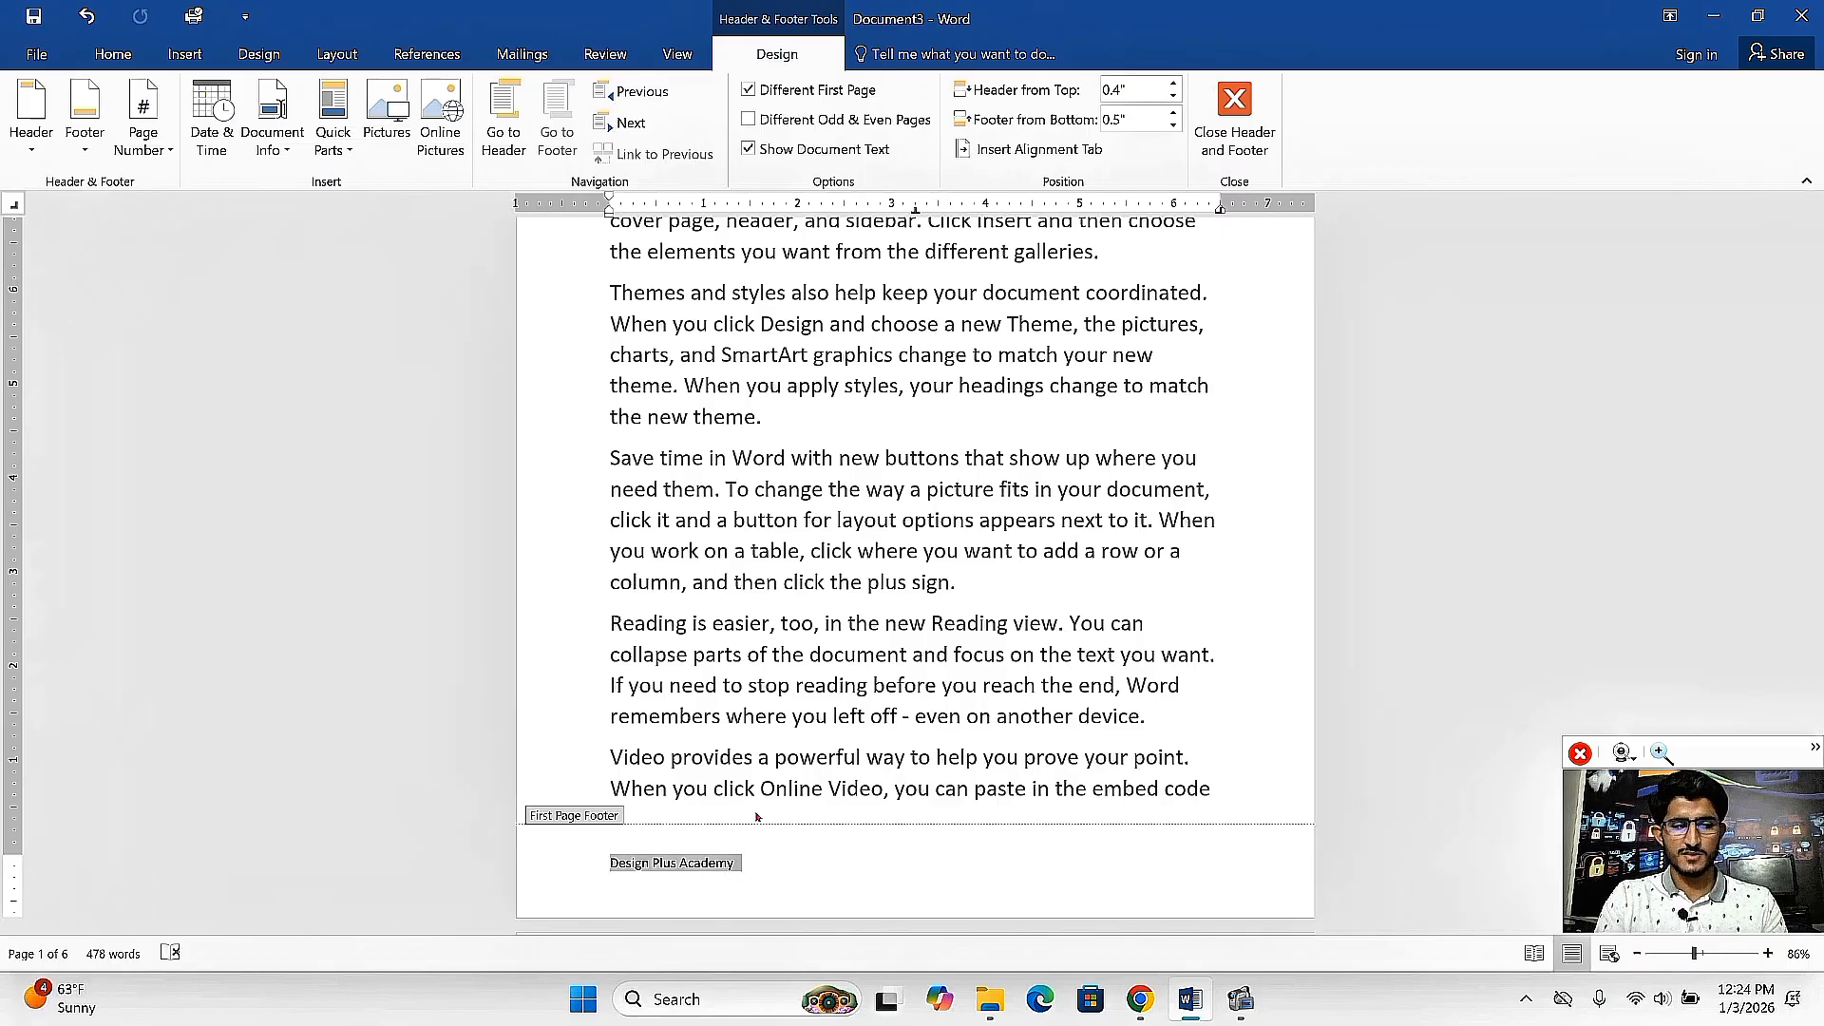
key("ctrl+shift+period")
key("ctrl+shift+period")
key("ctrl+shift+period")
key("ctrl+shift+period")
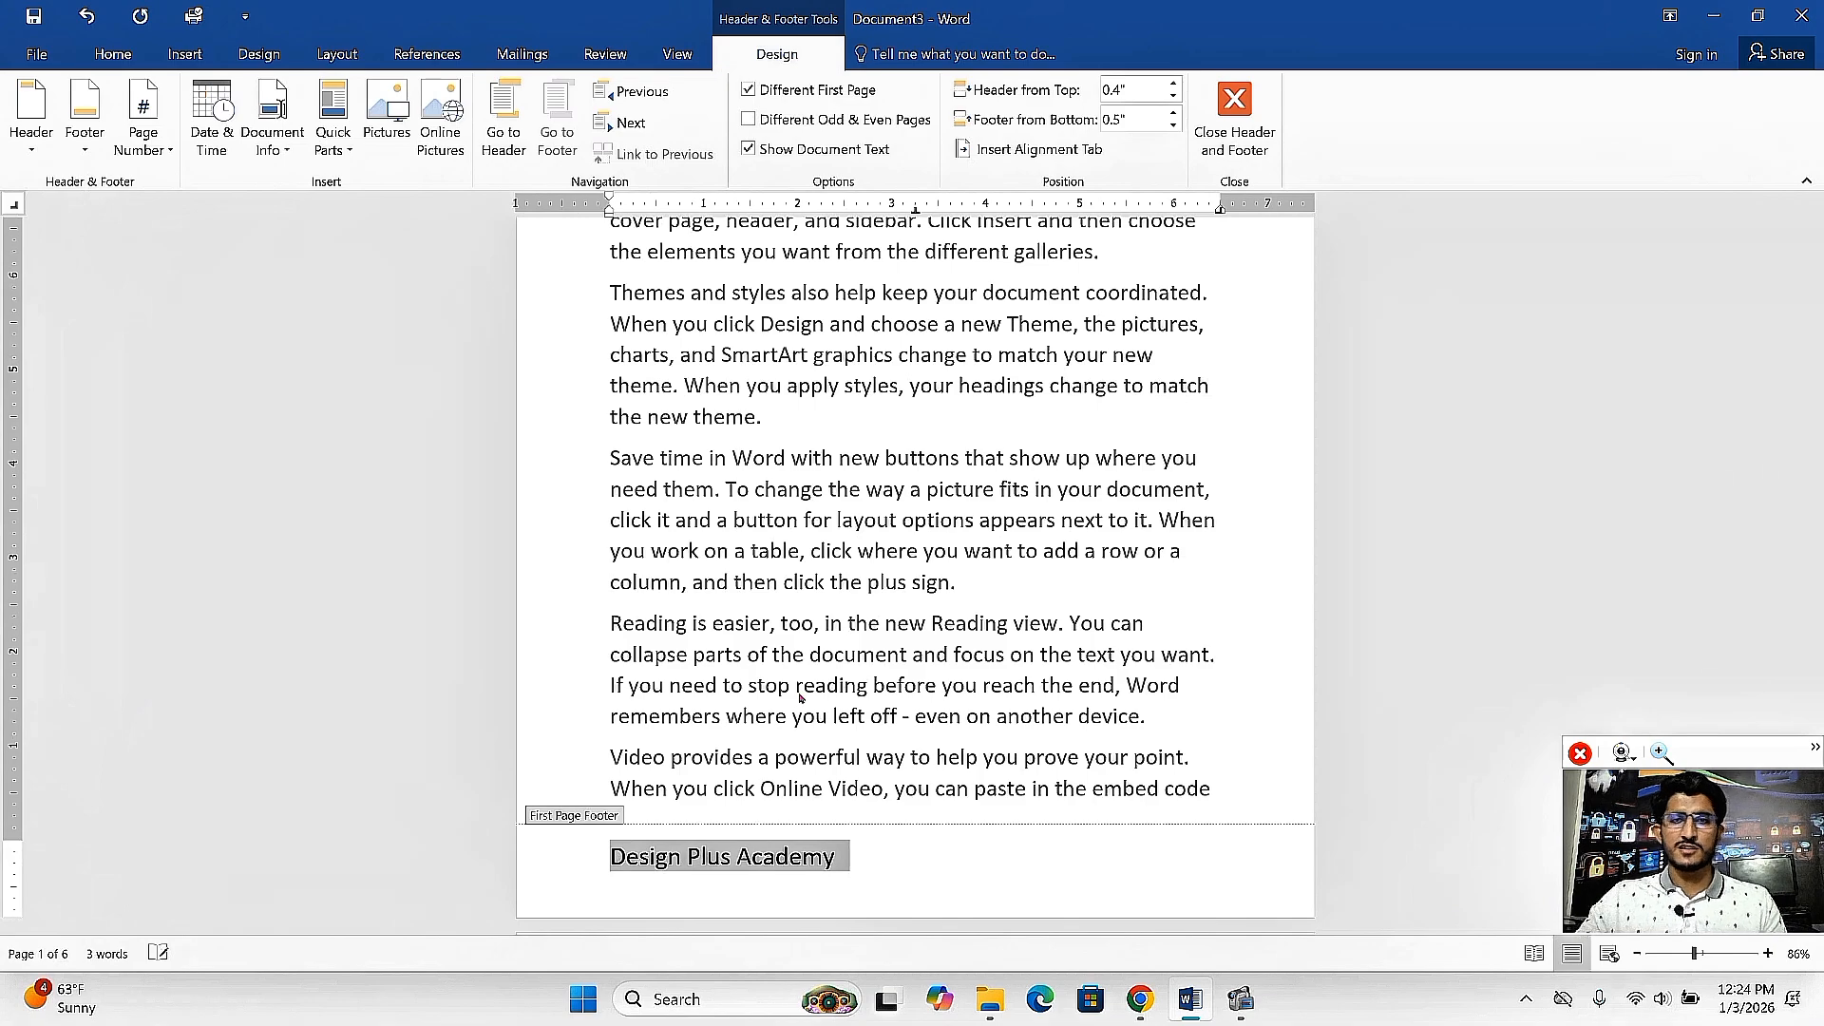
left_click(1235, 119)
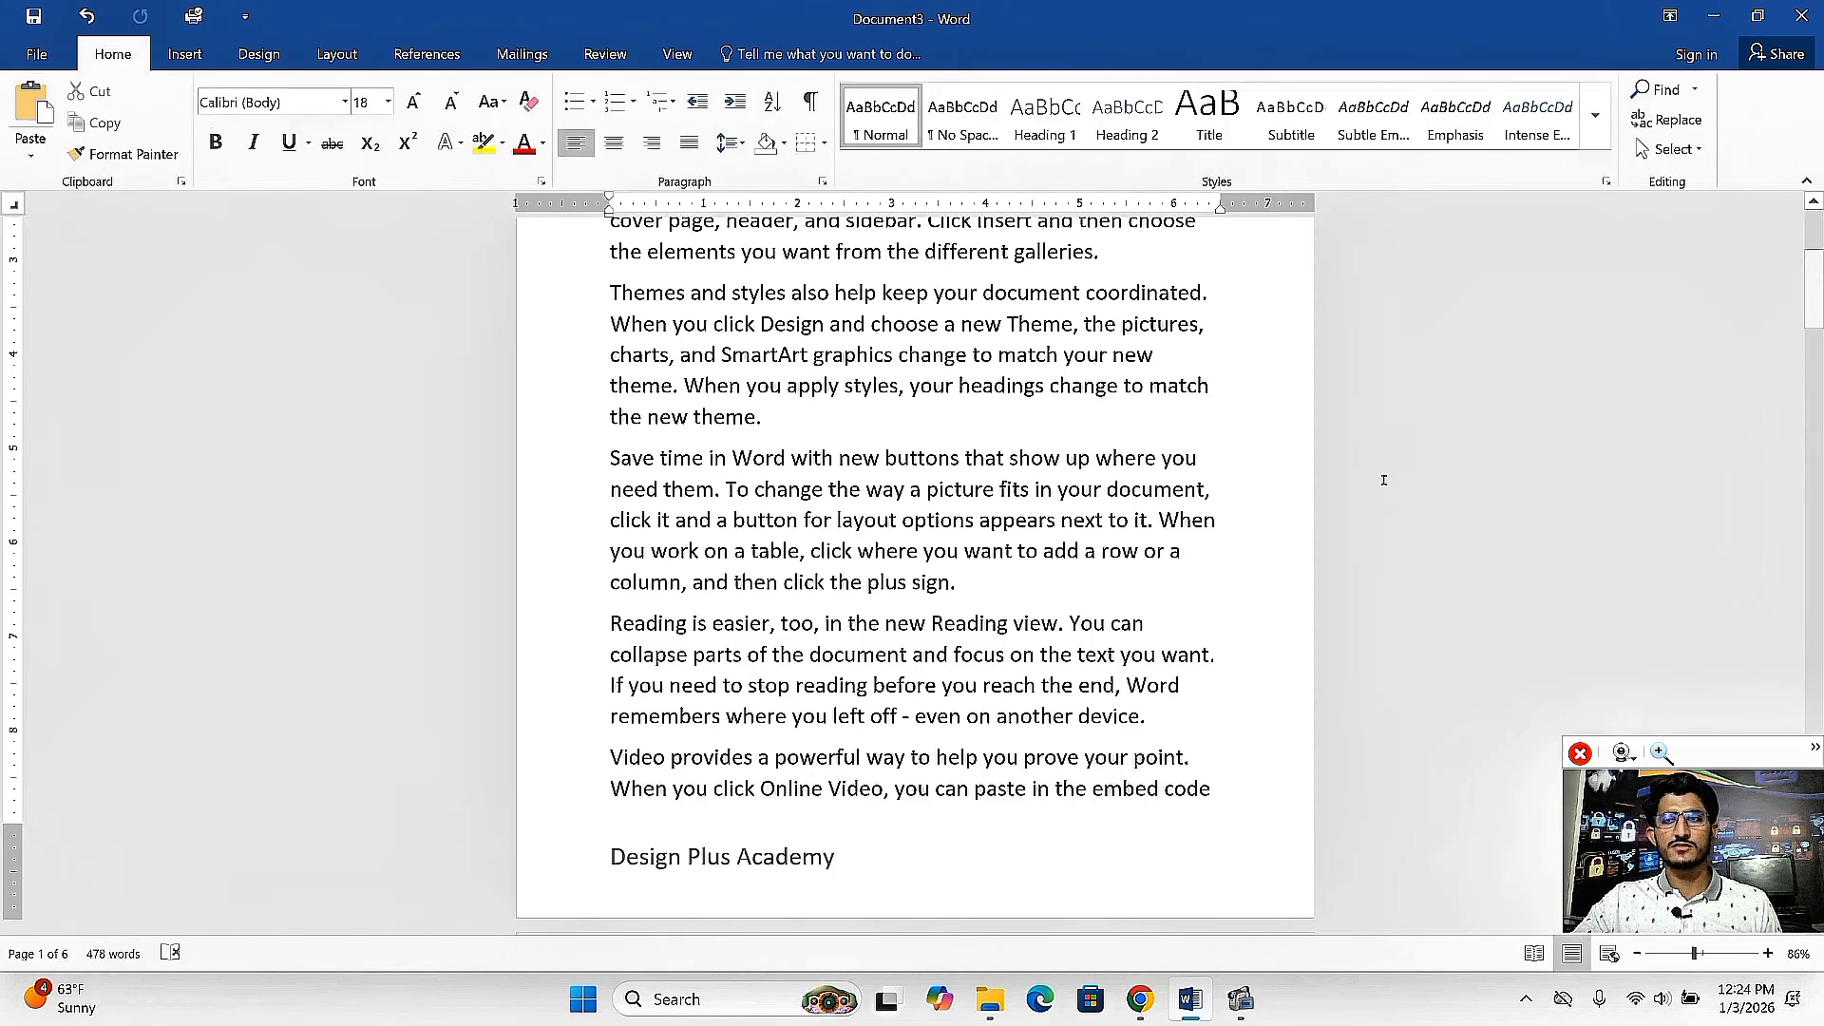
Reopen and close the first-page footer, and review how the footer appears on the first page.
left_click(752, 869)
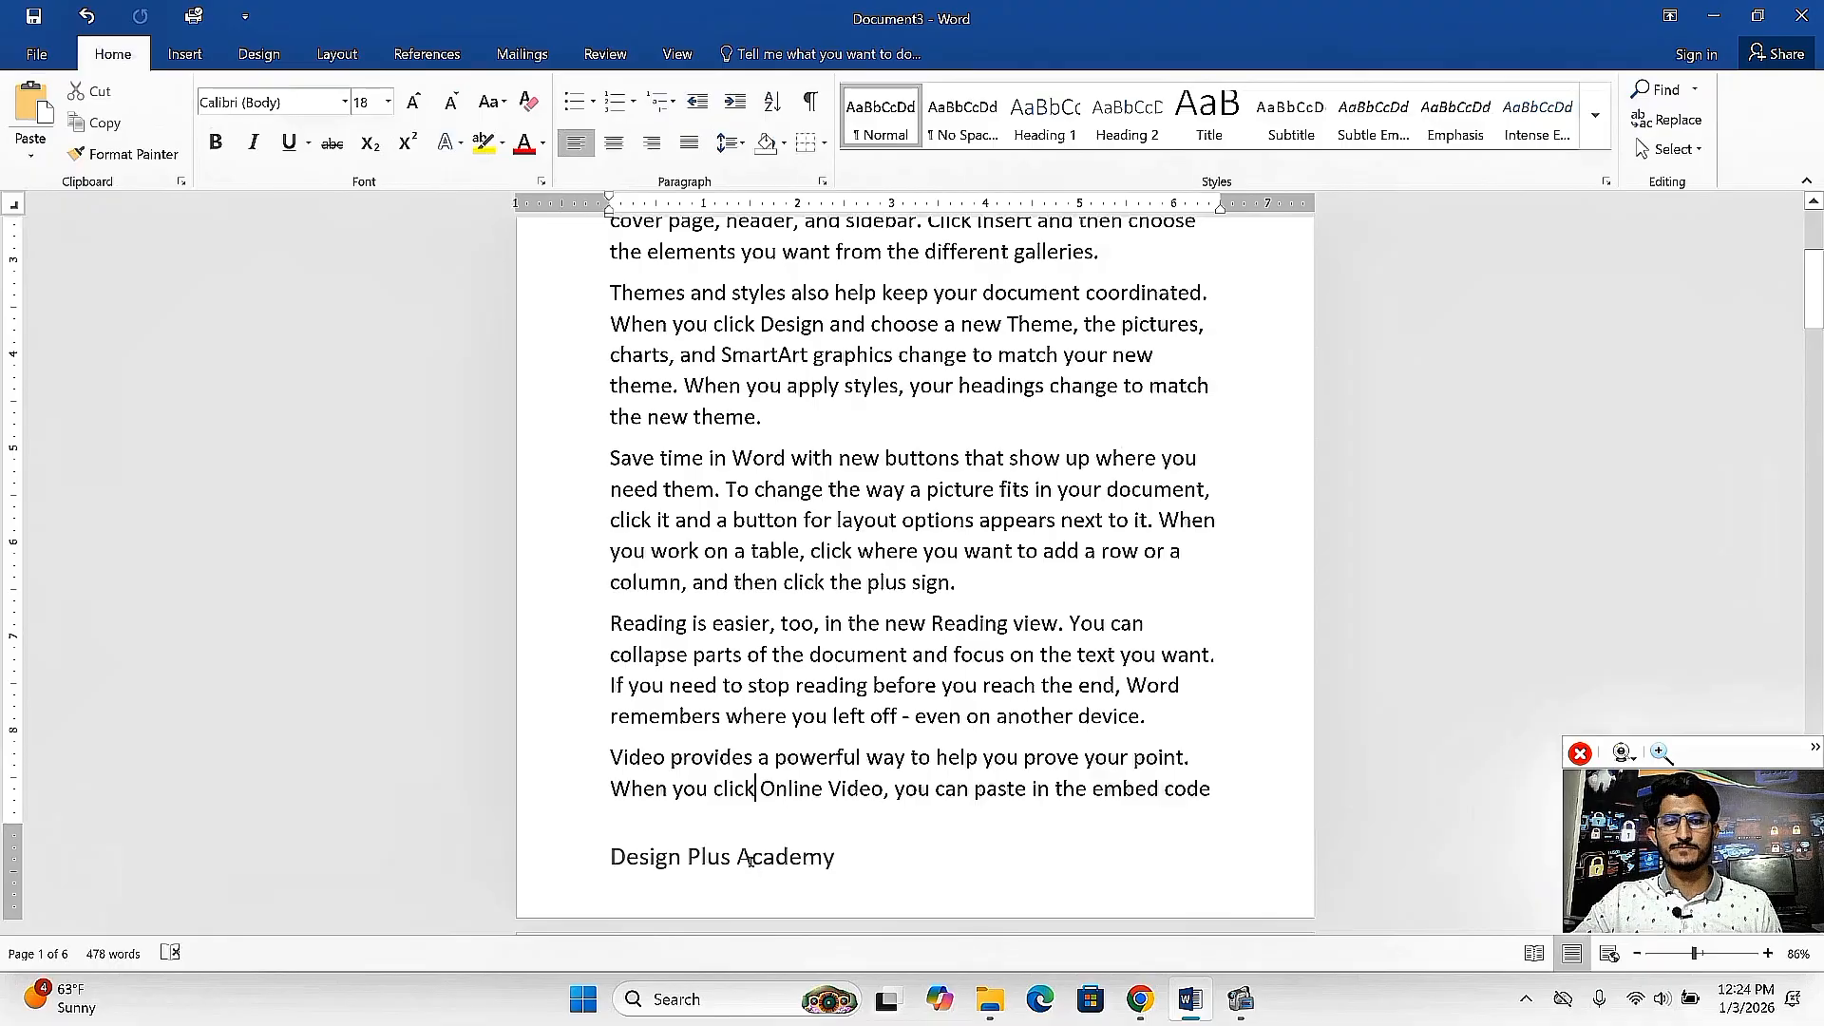
triple_click(752, 870)
left_click(859, 852)
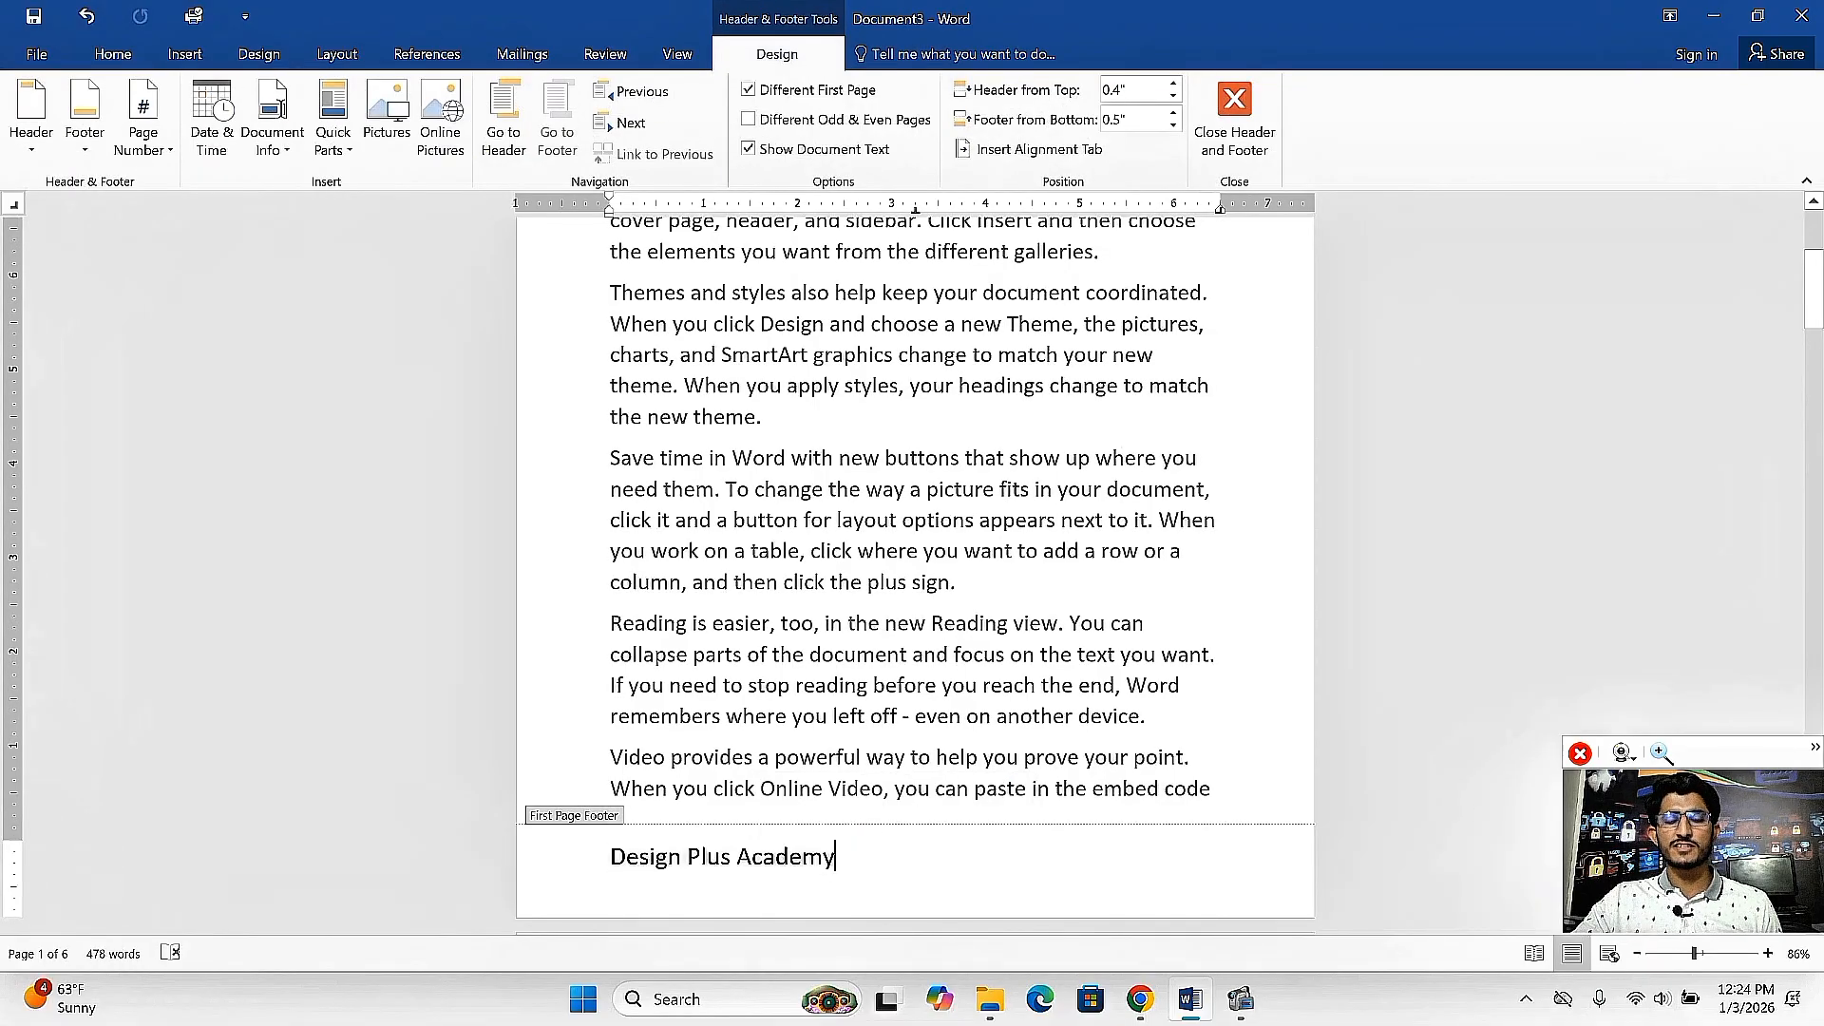
left_click(1234, 119)
left_click_drag(1814, 288, 1810, 249)
scroll(798, 876, "down", 4)
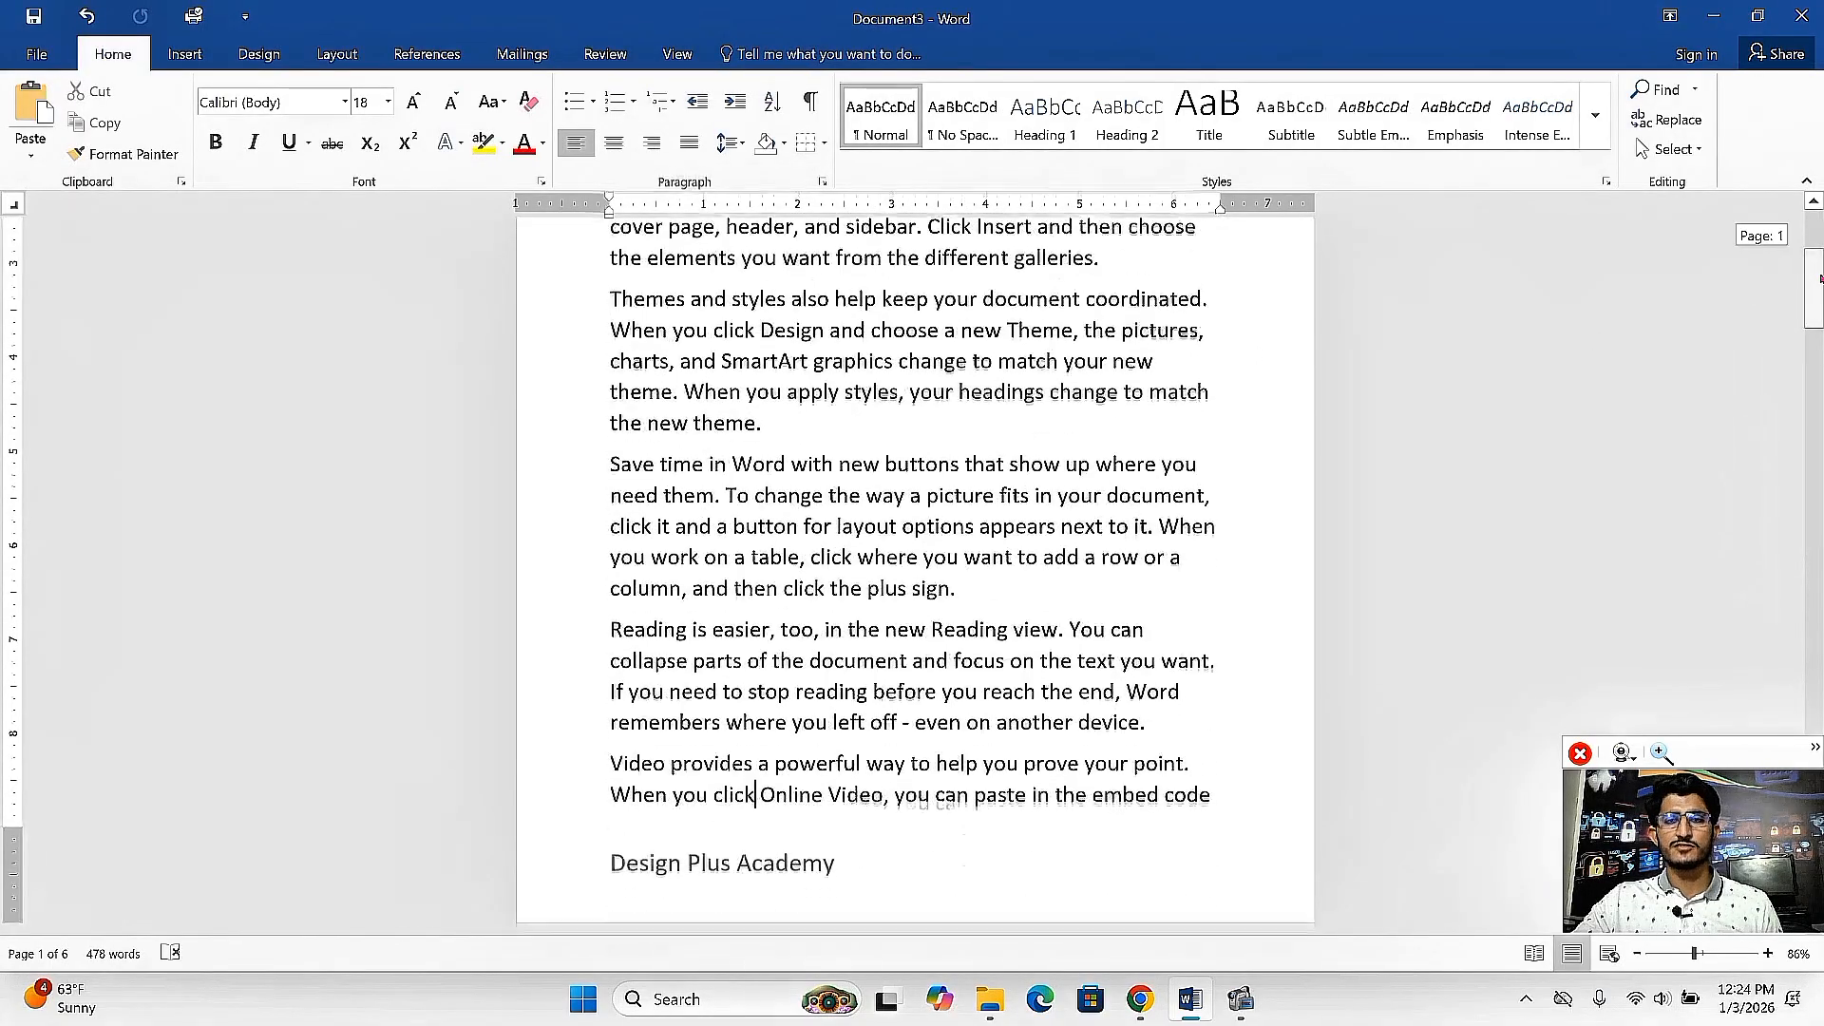
Turn off Different First Page from the first page's footer and raise the footer to 0.8" from the bottom.
double_click(798, 876)
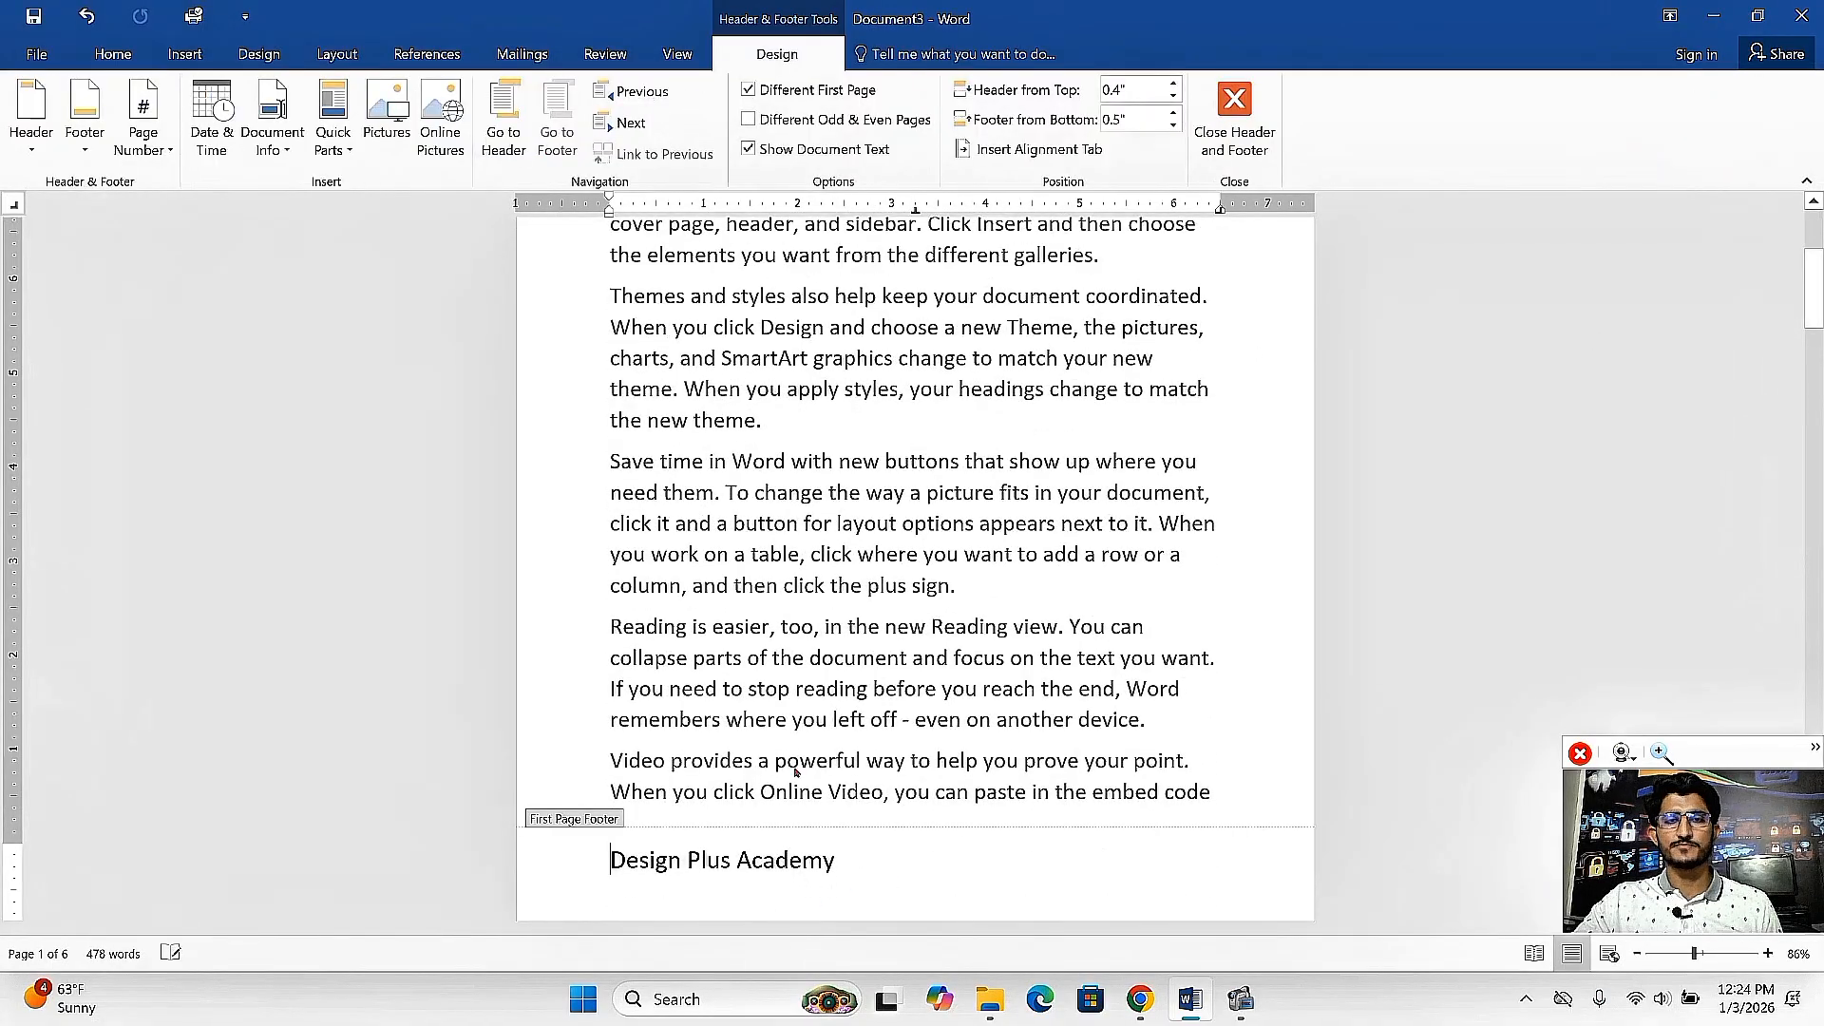
left_click(748, 90)
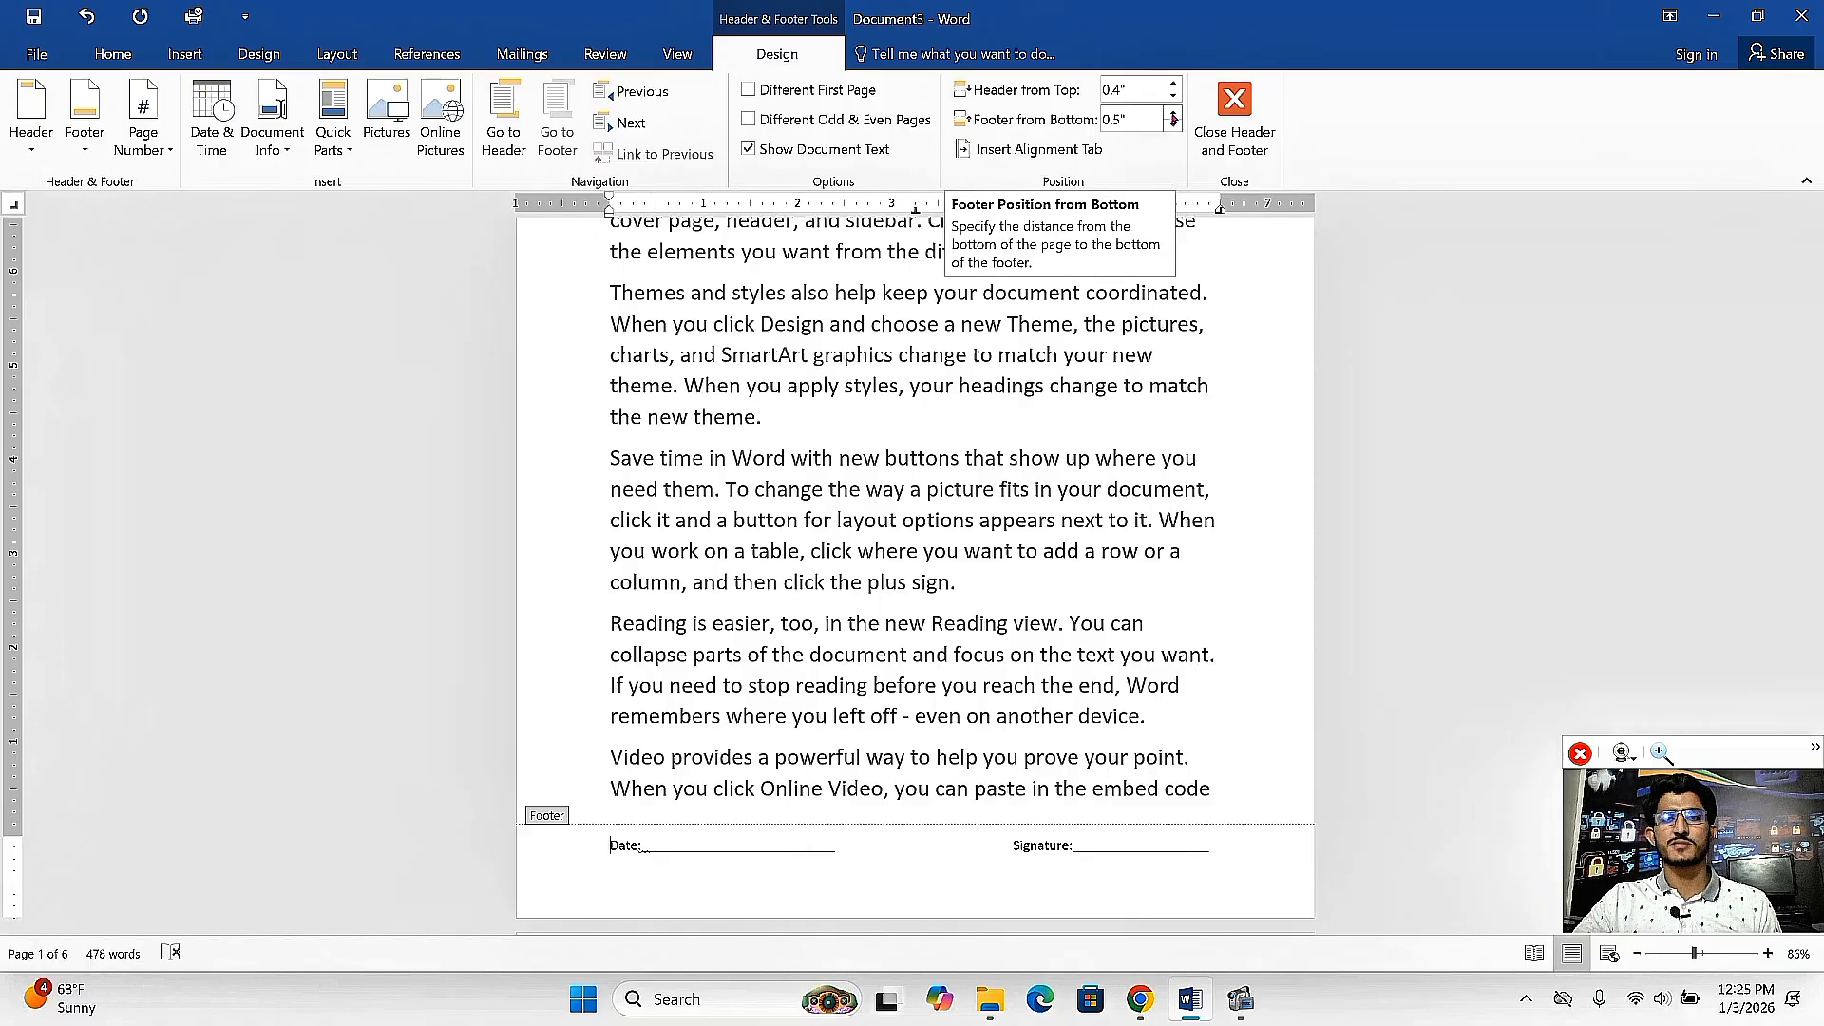
left_click(1174, 114)
left_click(1175, 114)
left_click(1175, 114)
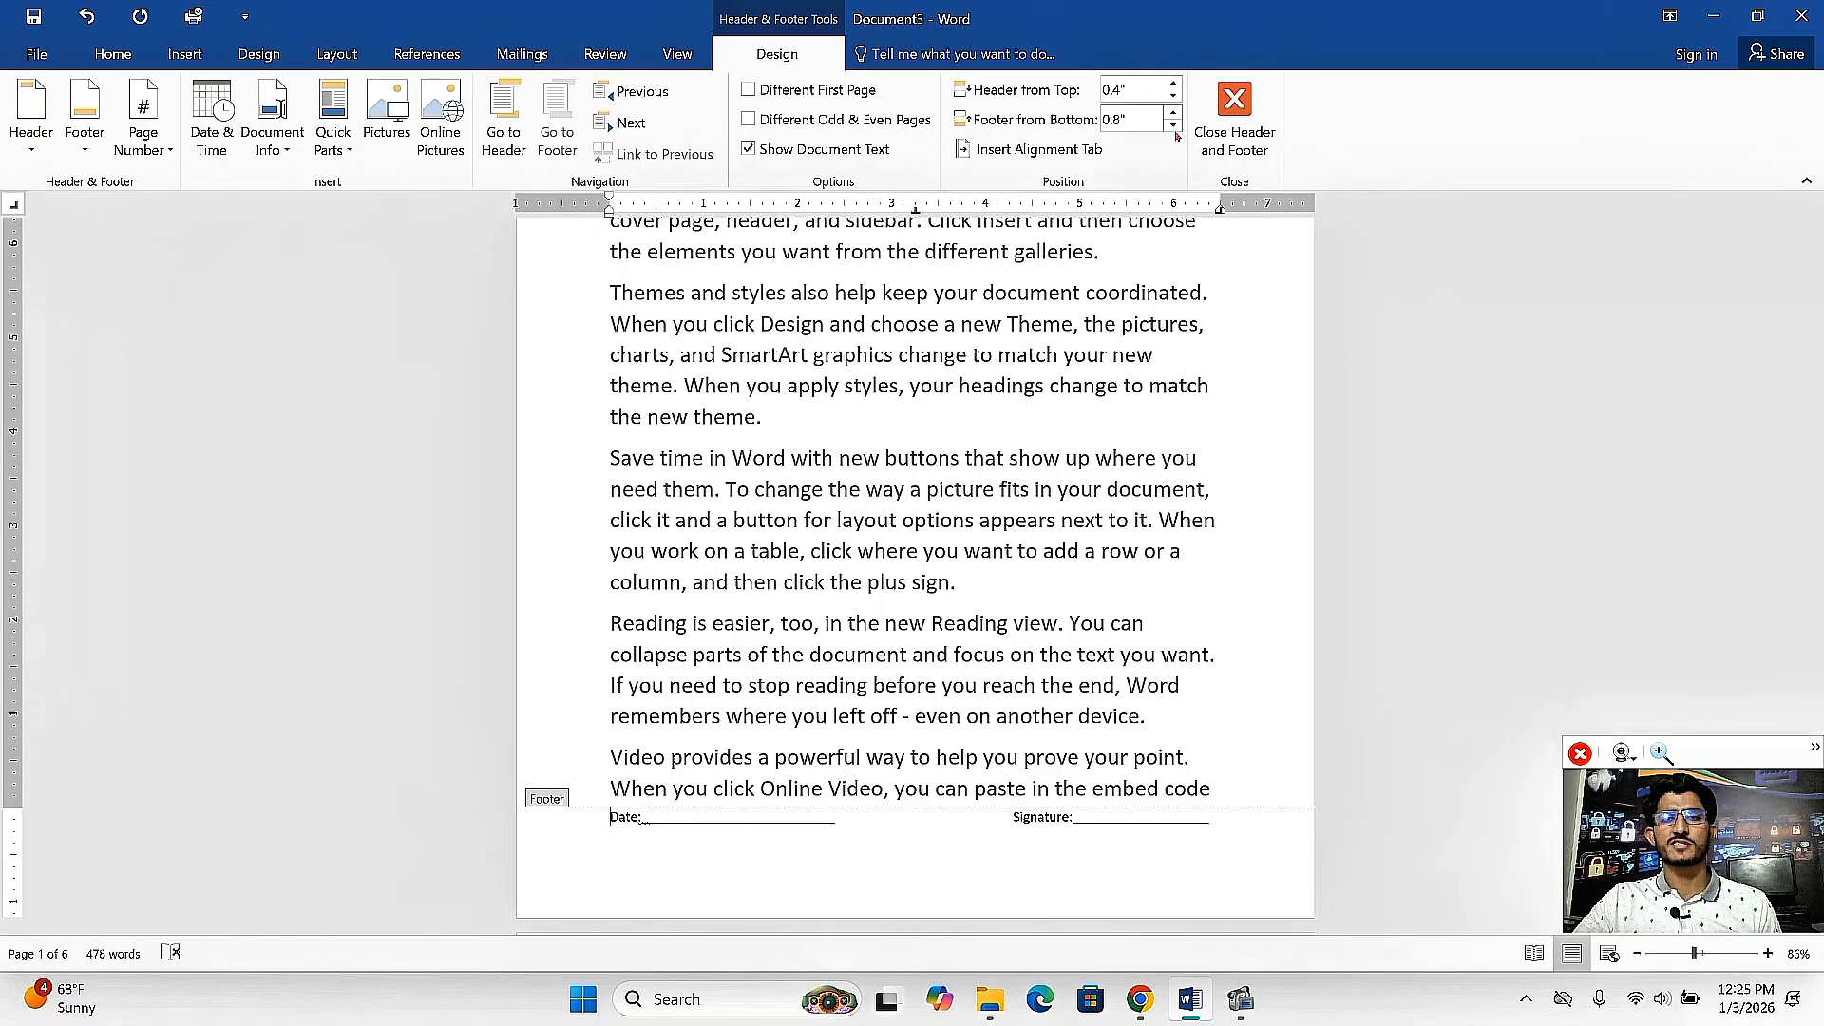
Lower the footer to 0.3" from the bottom of the page.
left_click(1174, 125)
left_click(1175, 125)
left_click(1174, 126)
left_click(1175, 125)
left_click(1175, 125)
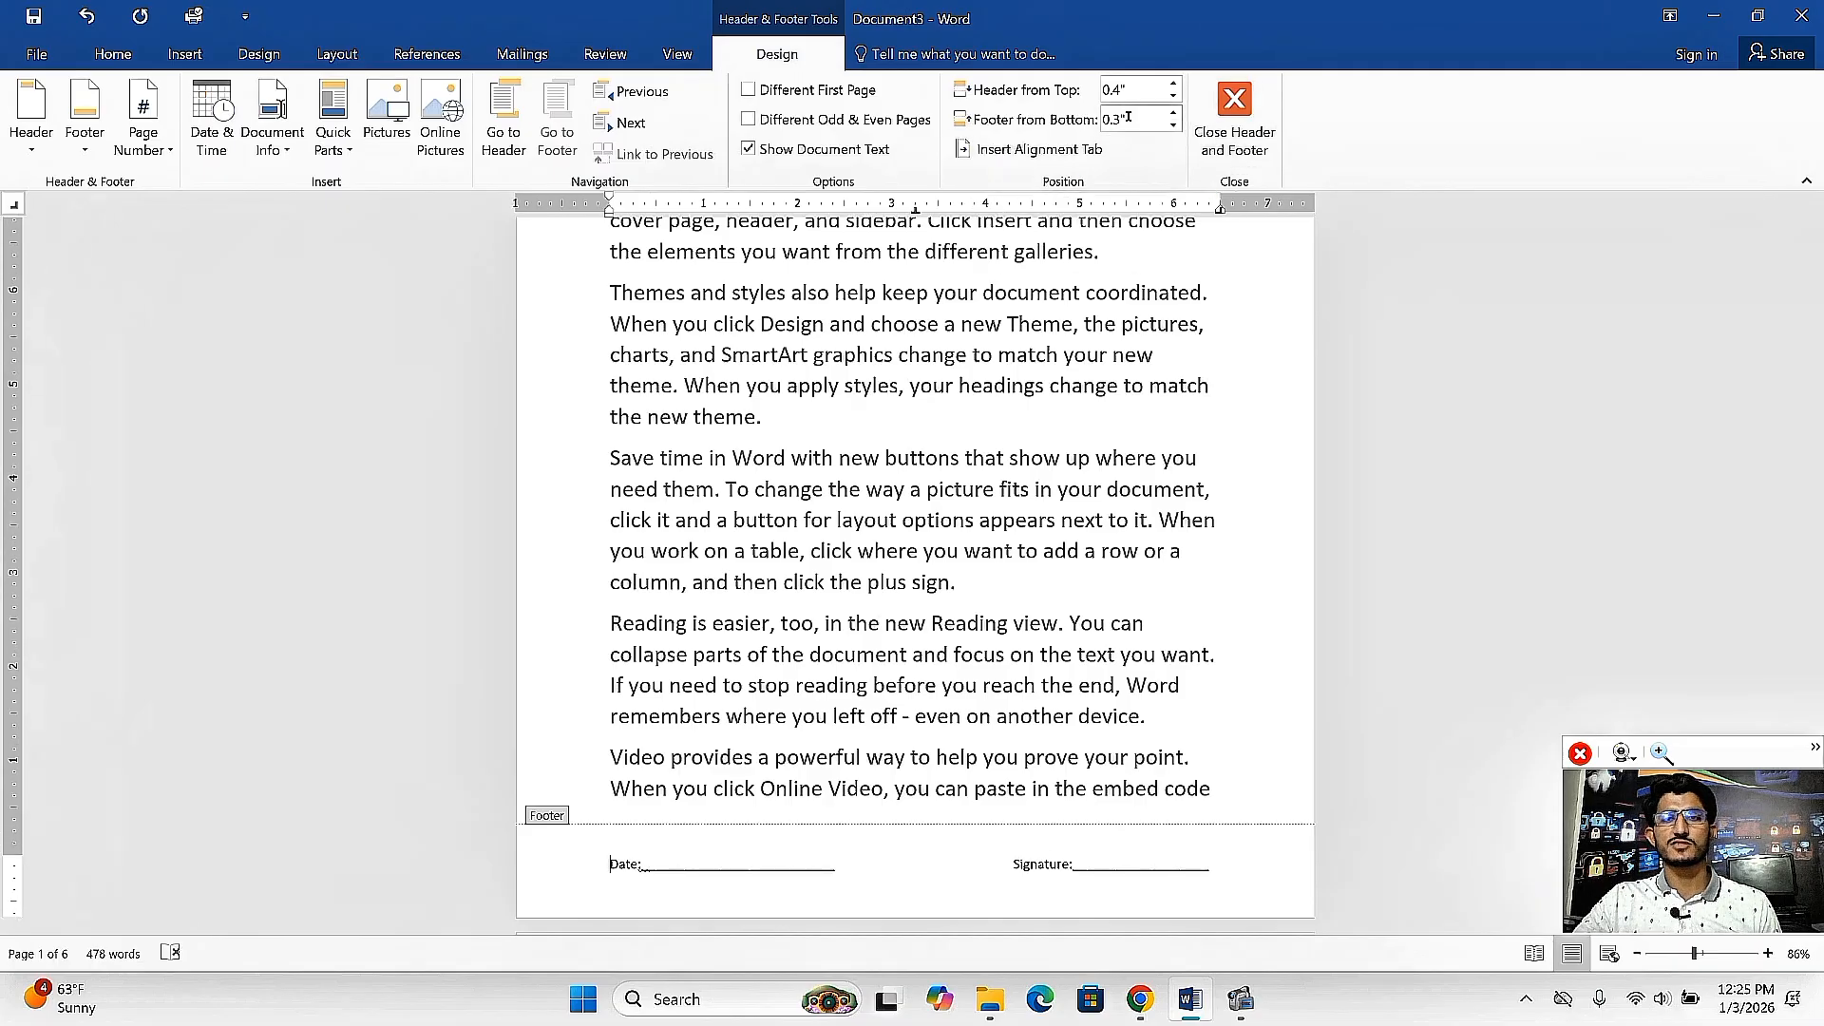
Insert a left alignment tab relative to the margin, without a leader, before the date in the footer.
left_click(1058, 157)
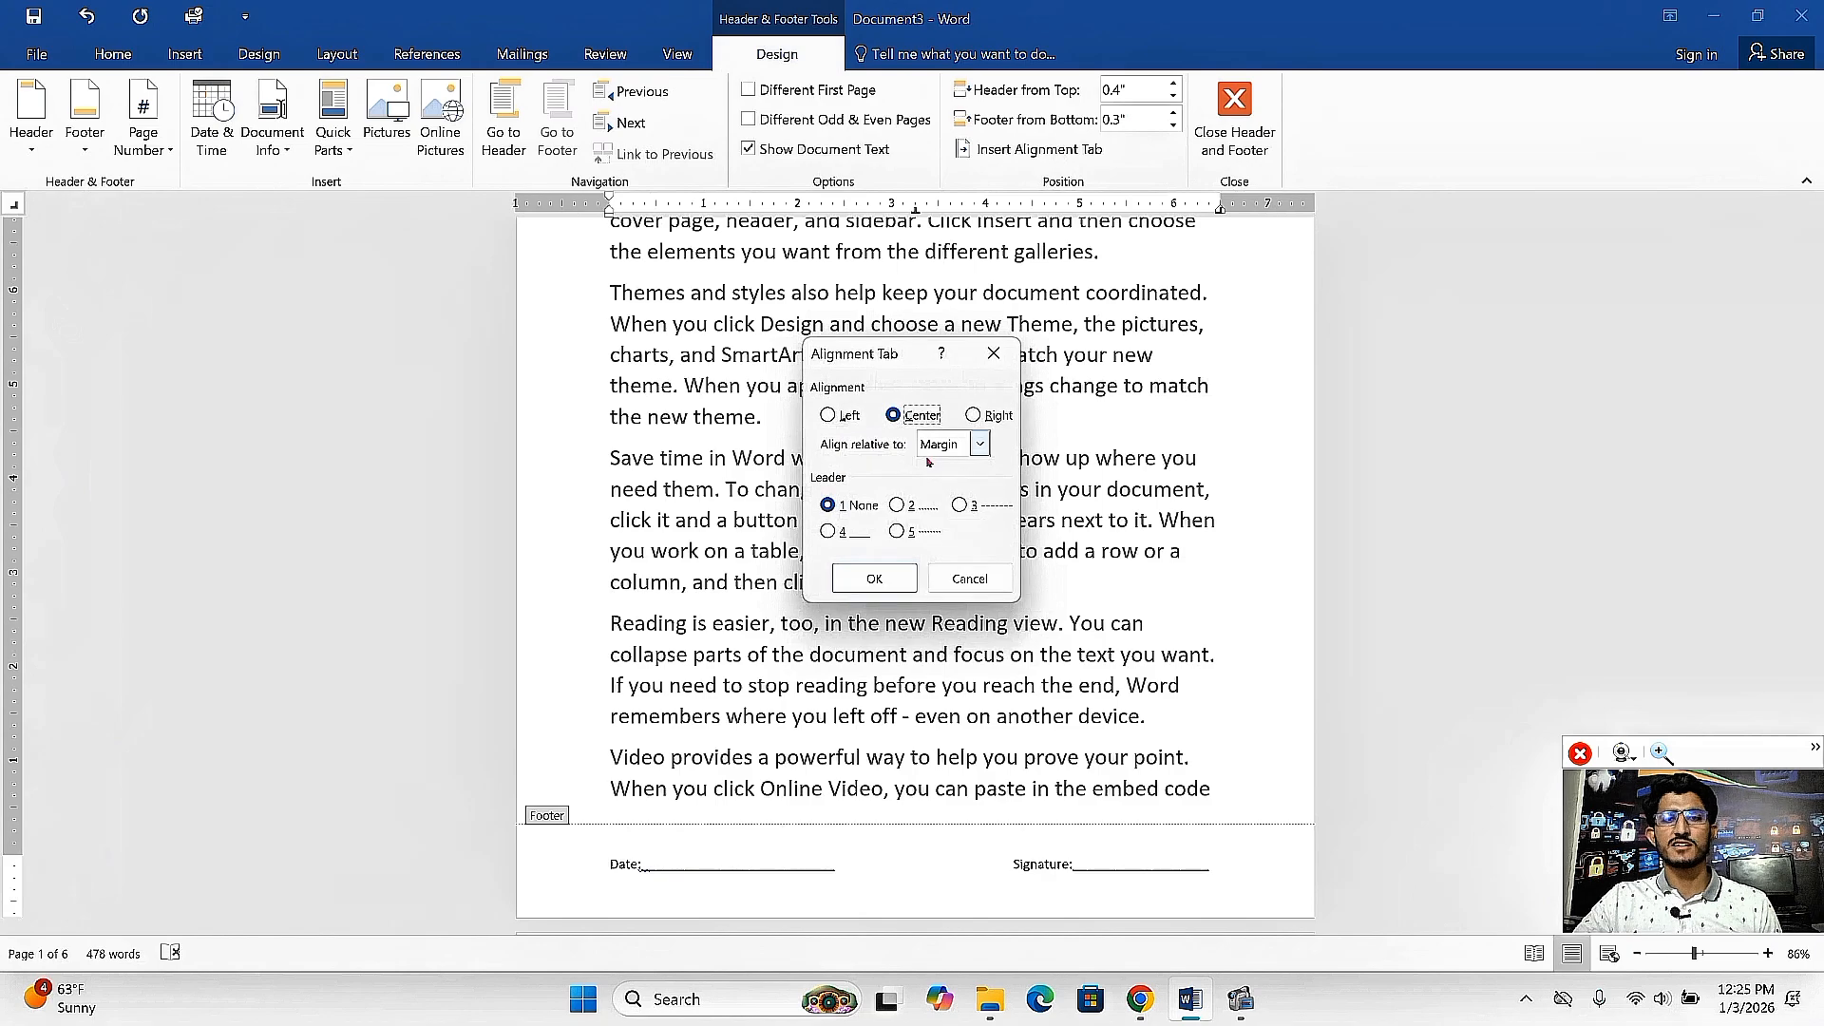
left_click(829, 416)
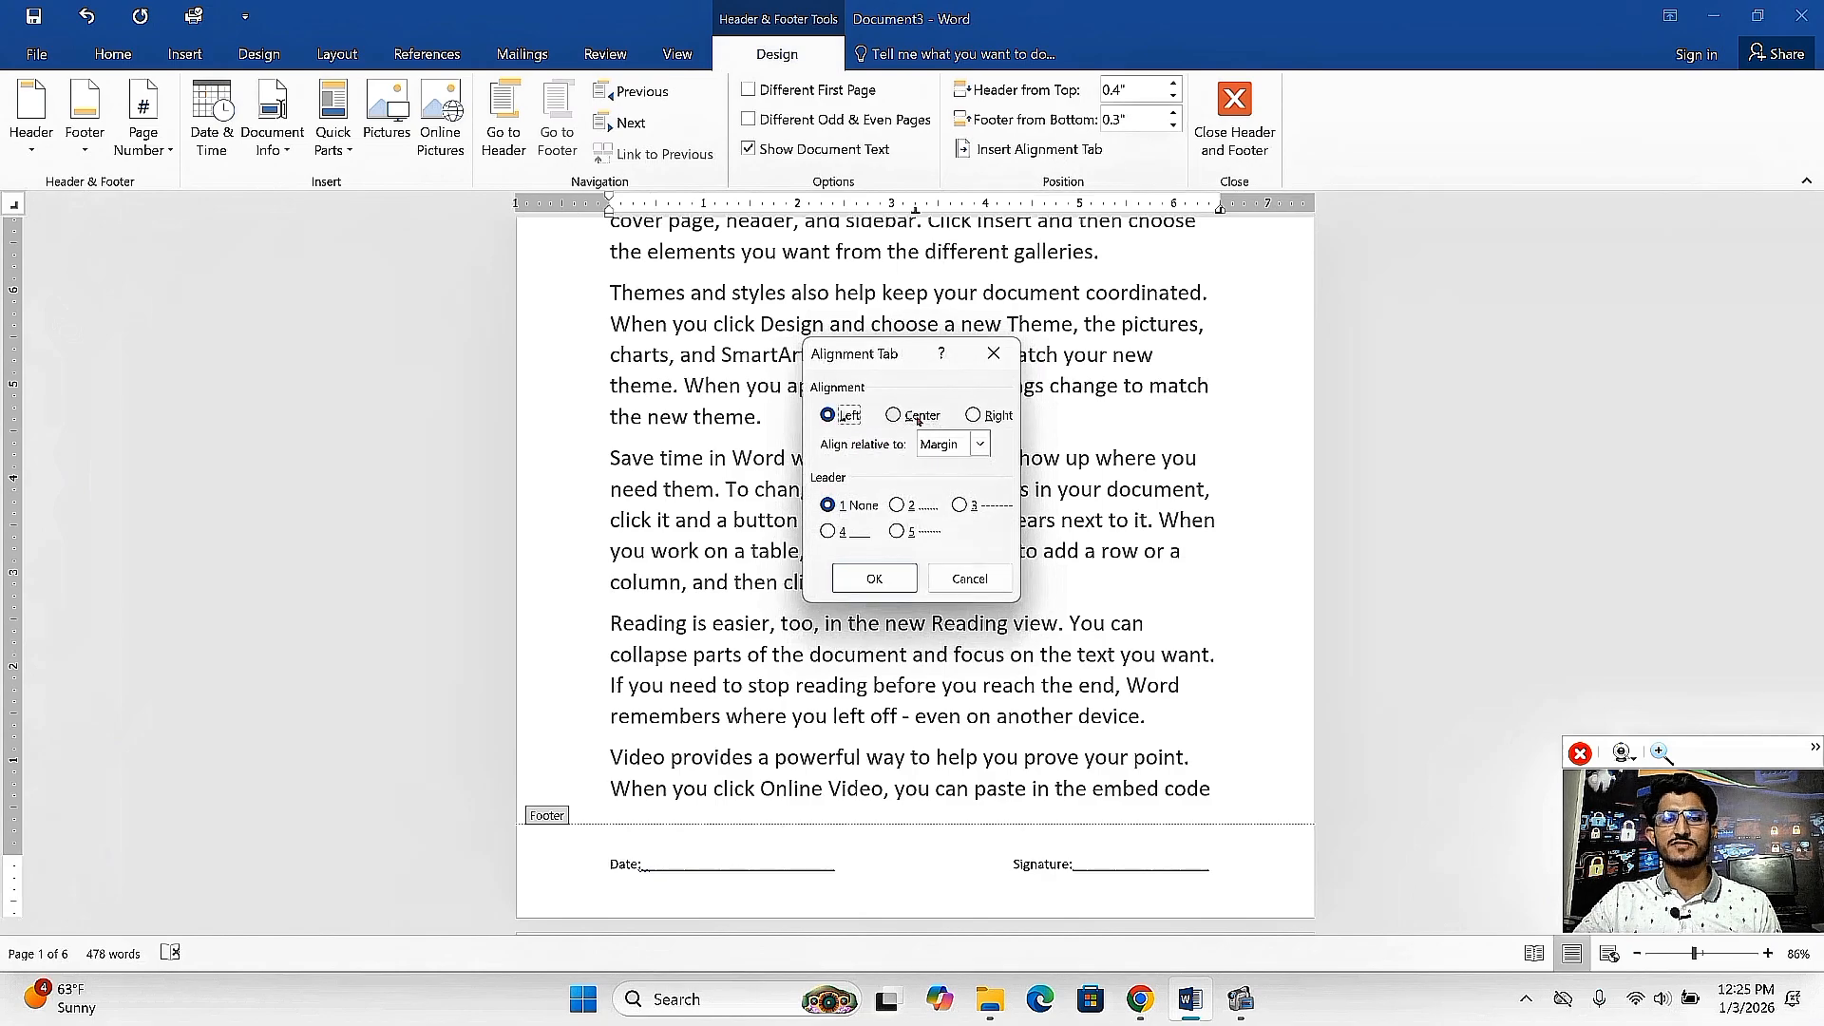
left_click(892, 583)
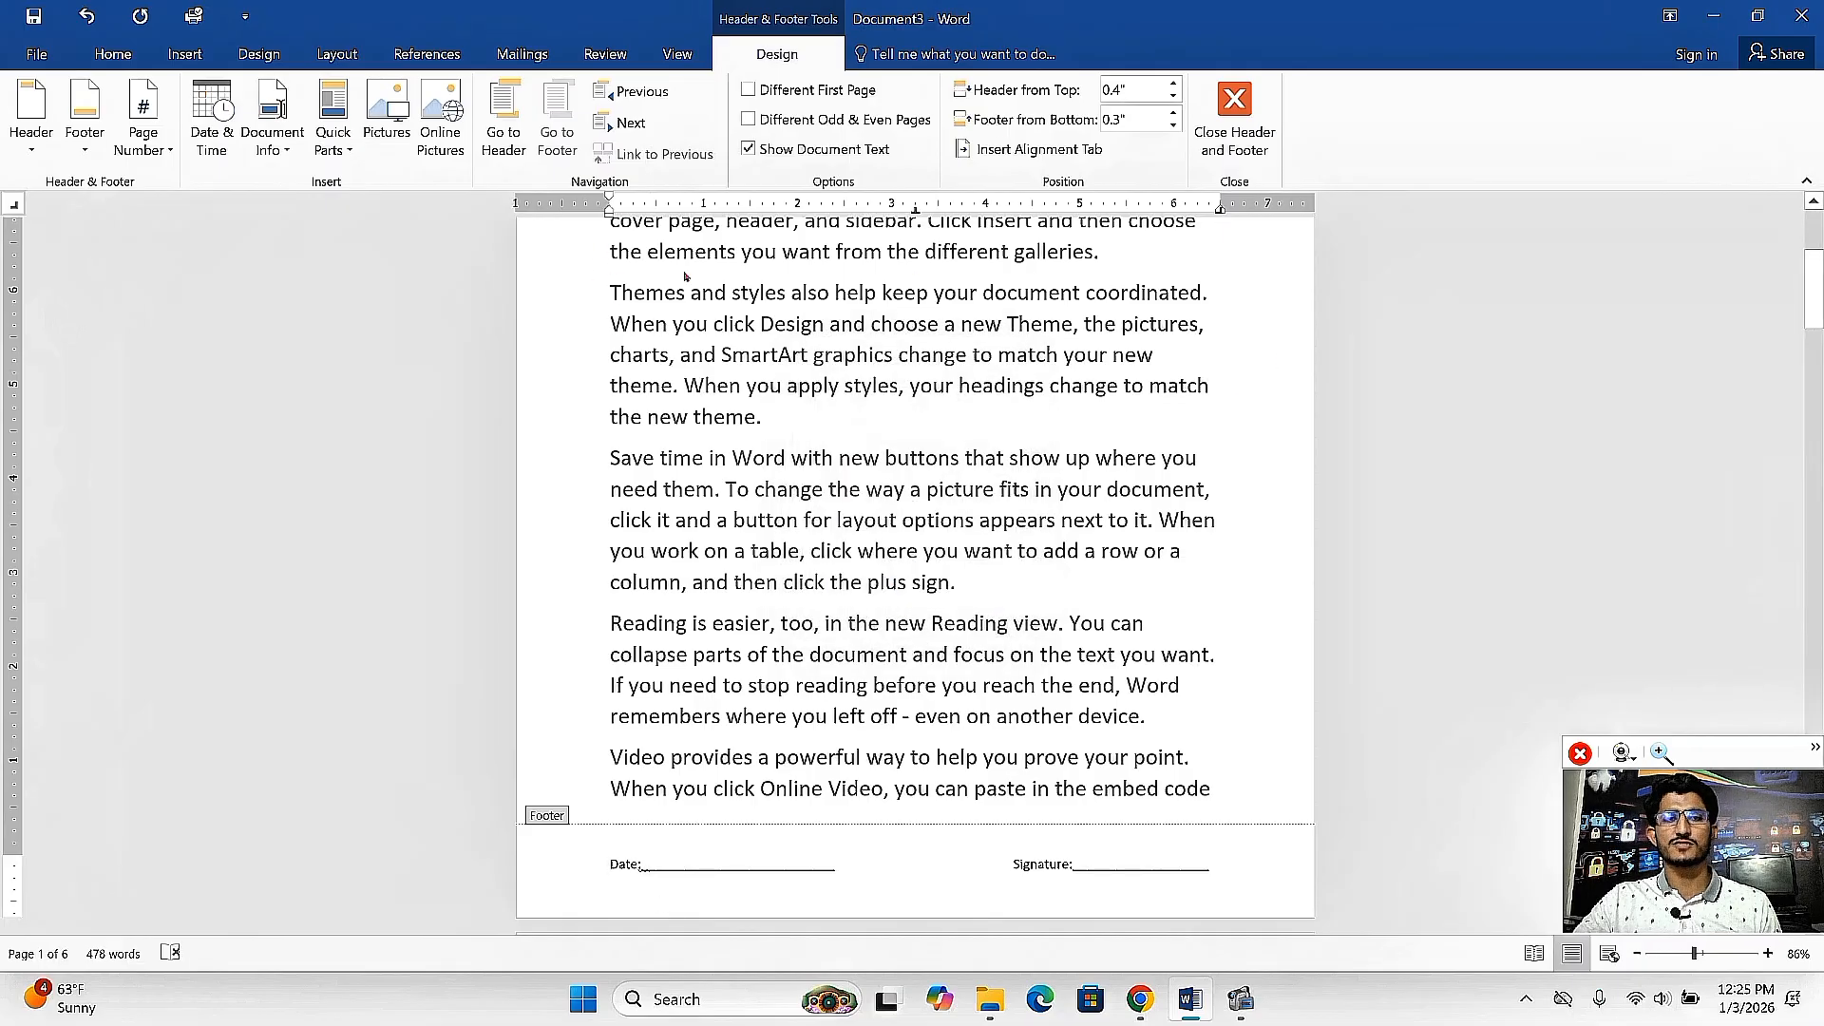
Try inserting a centered alignment tab with leader style 2 in the footer, undo it, and close the footer.
left_click(1091, 152)
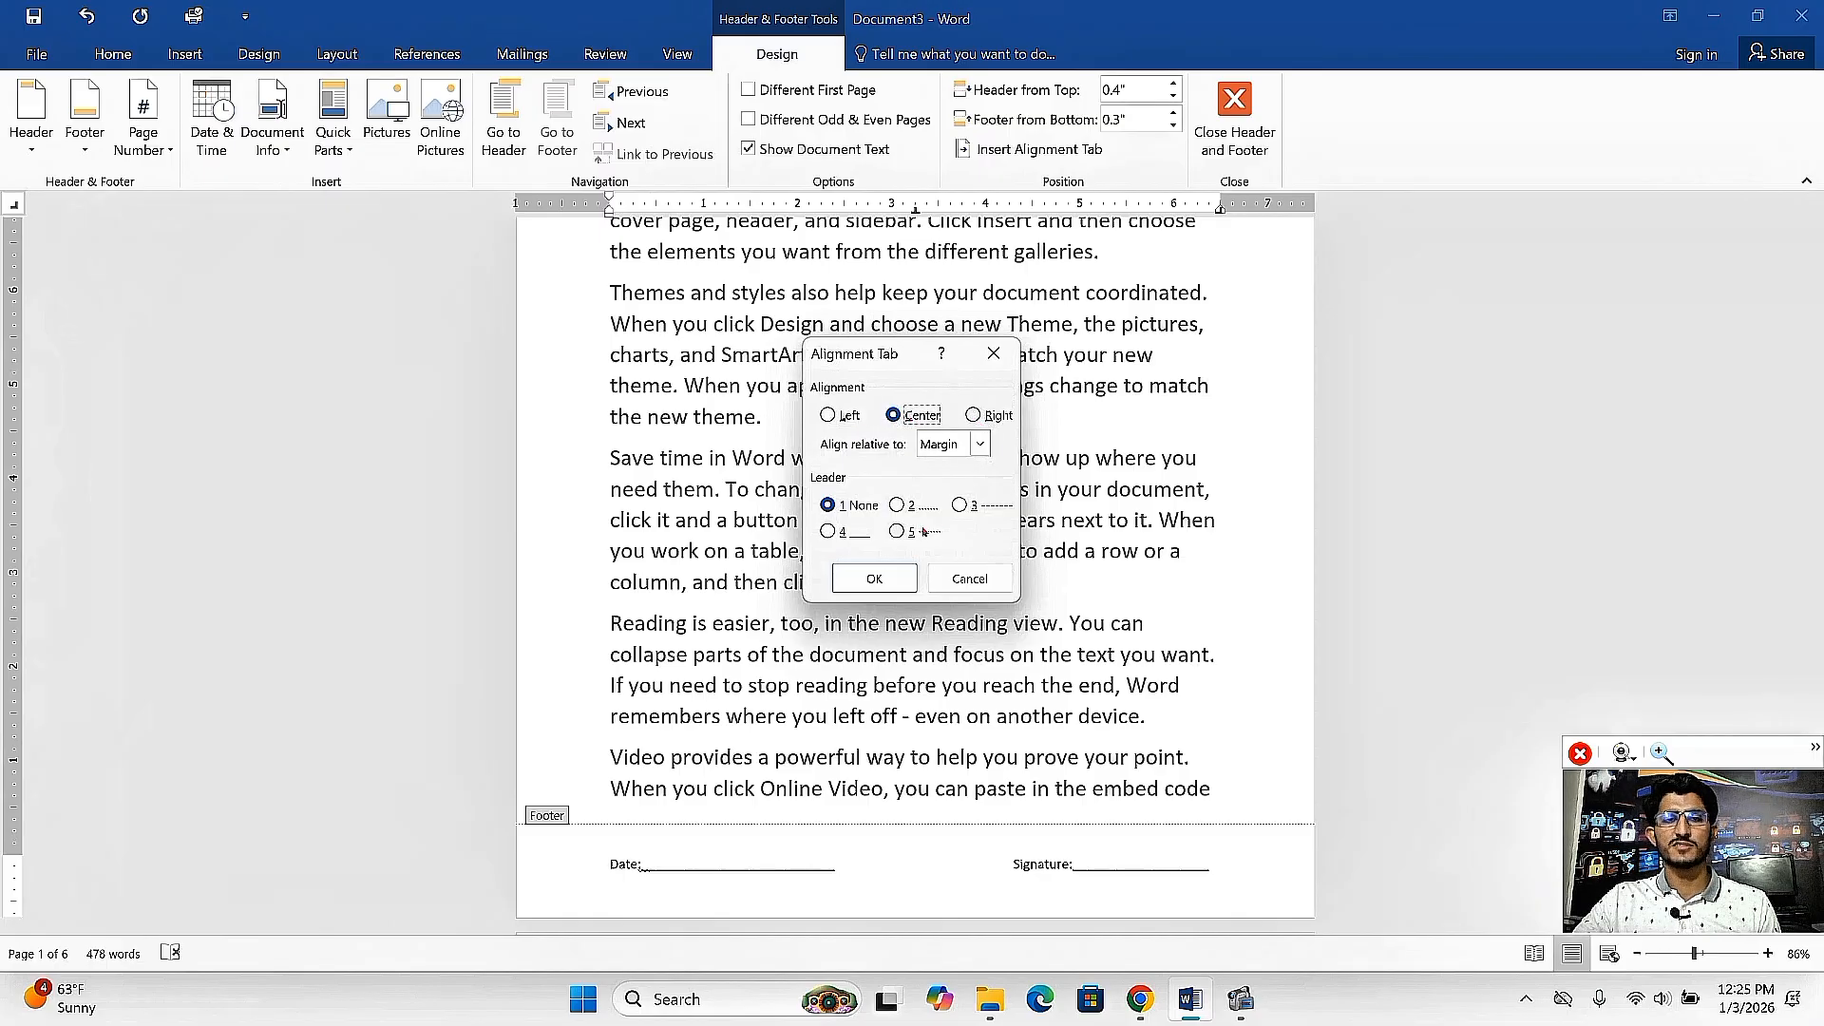
left_click(897, 506)
left_click(893, 579)
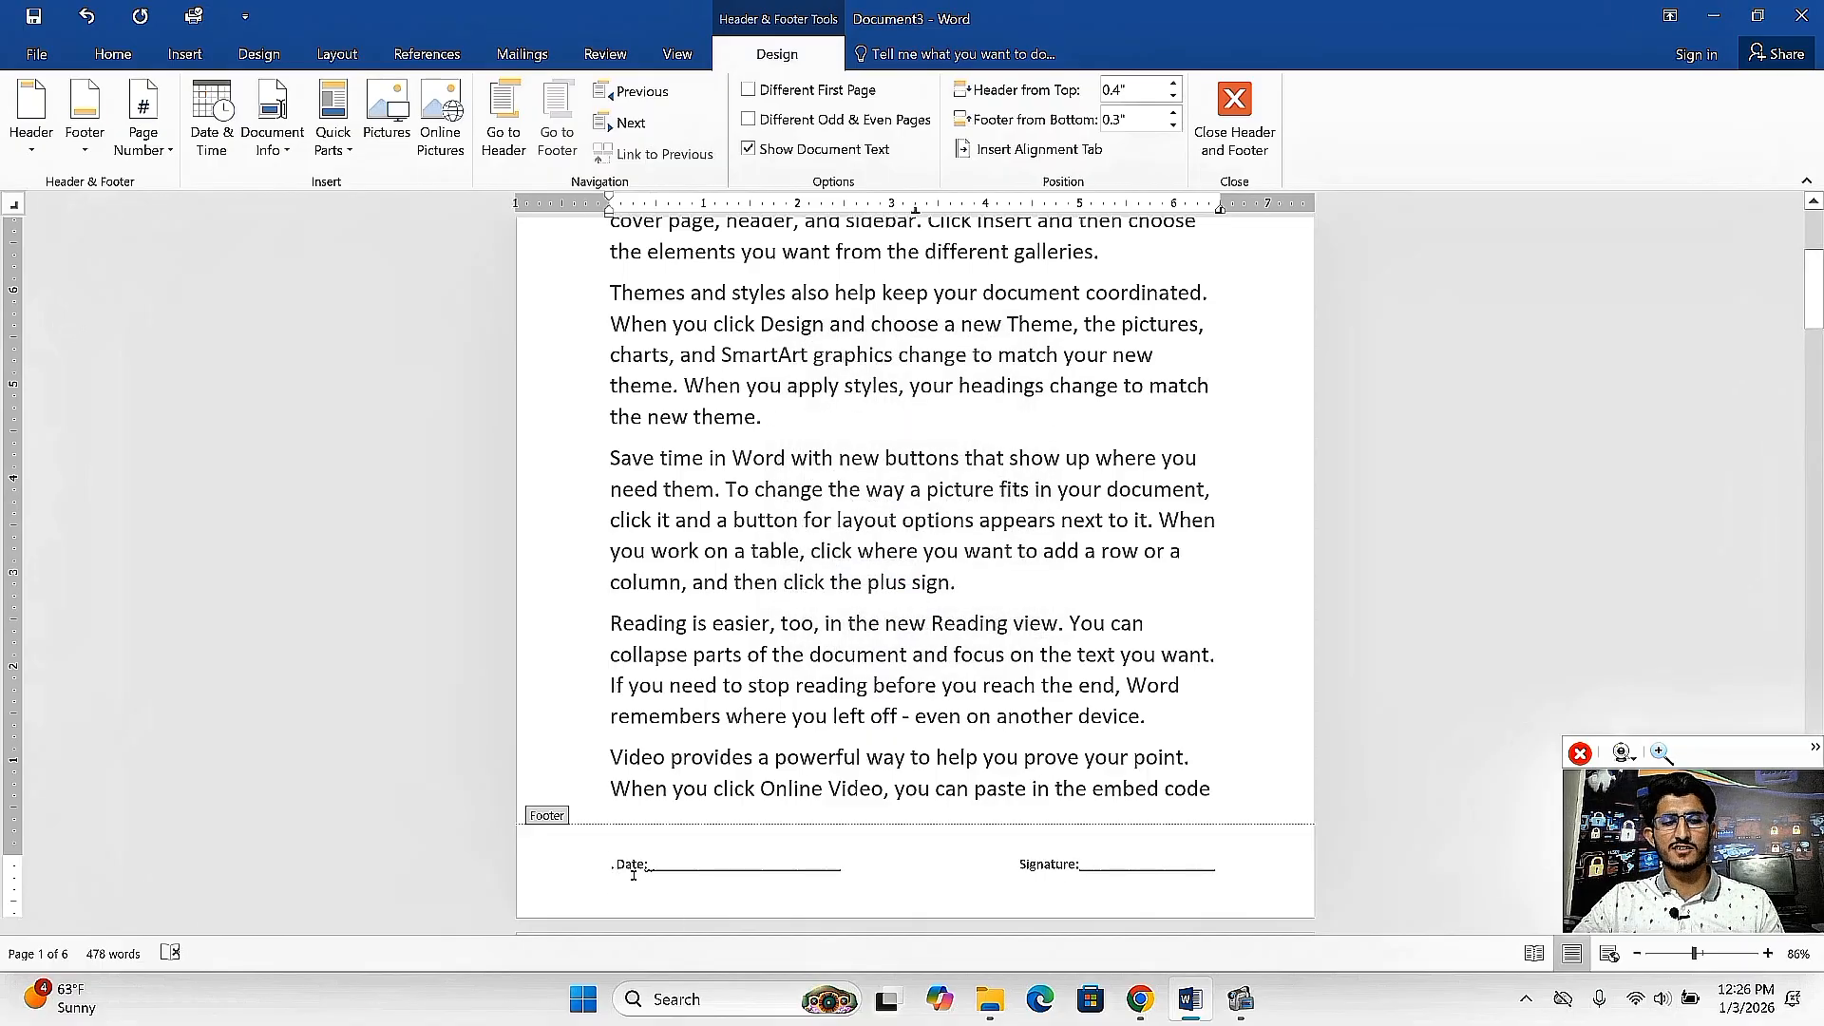
key("ctrl+z")
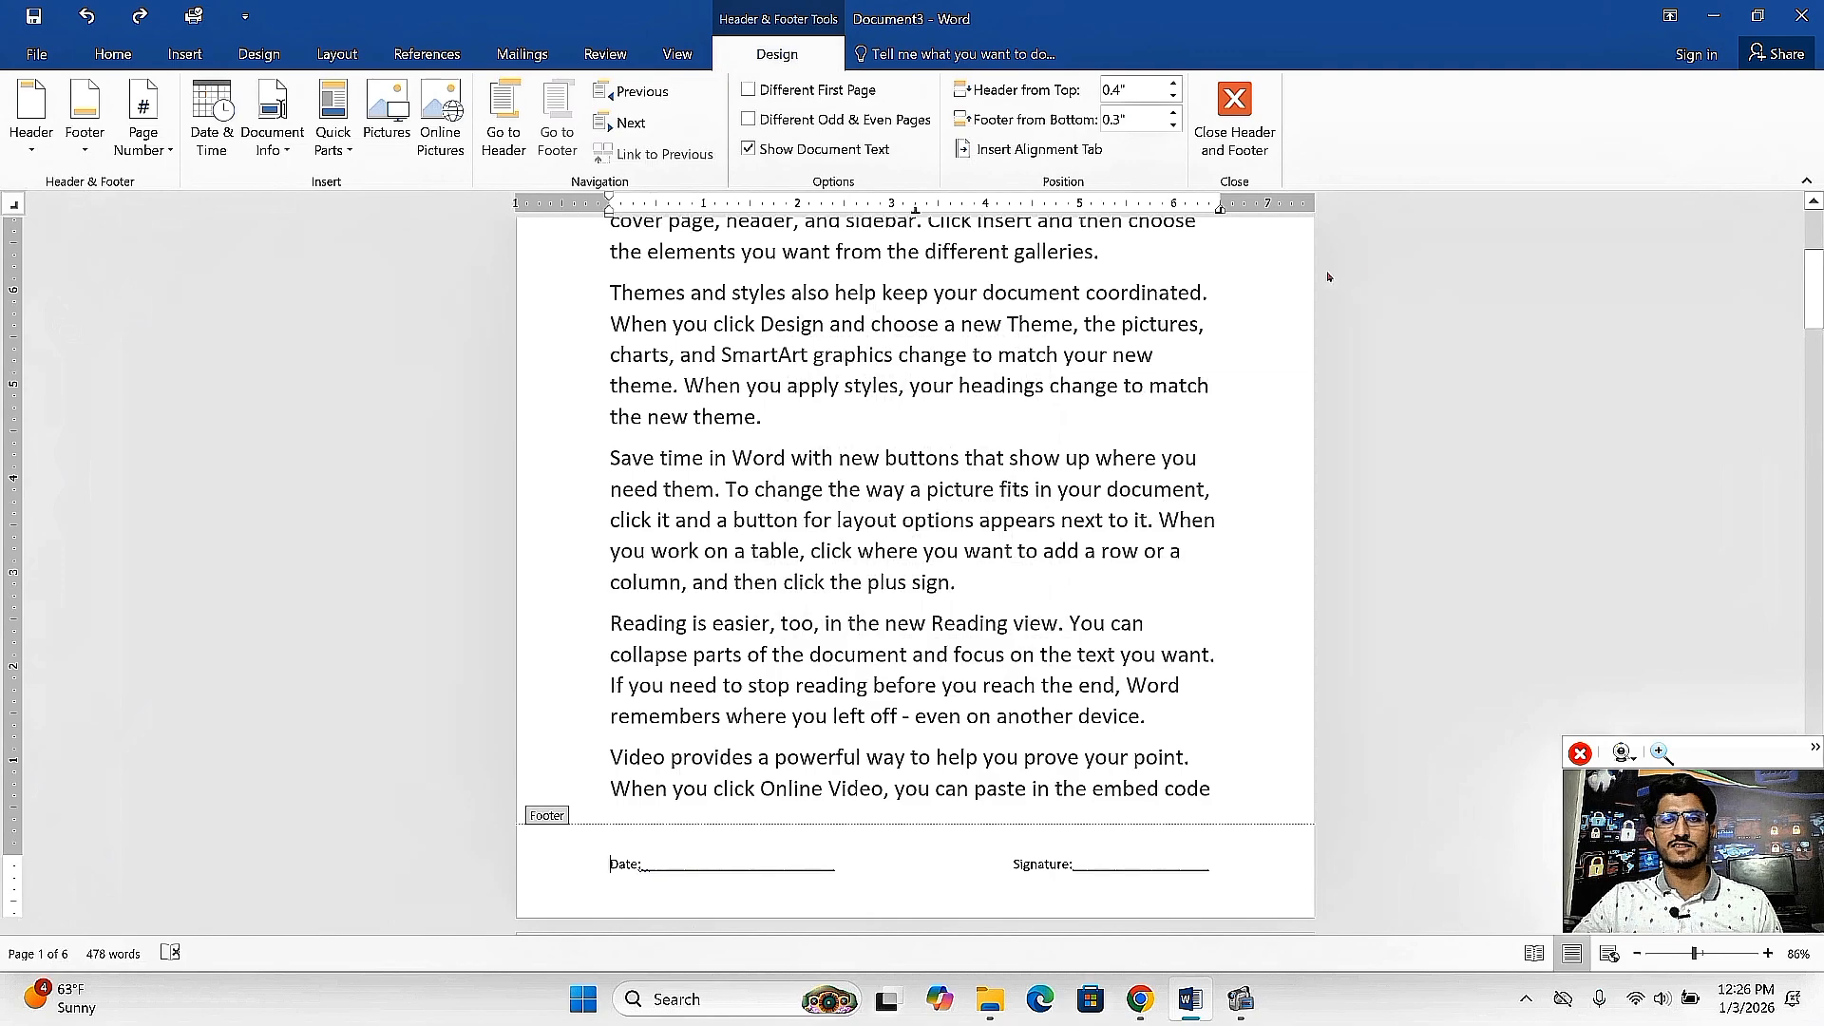
left_click(1235, 116)
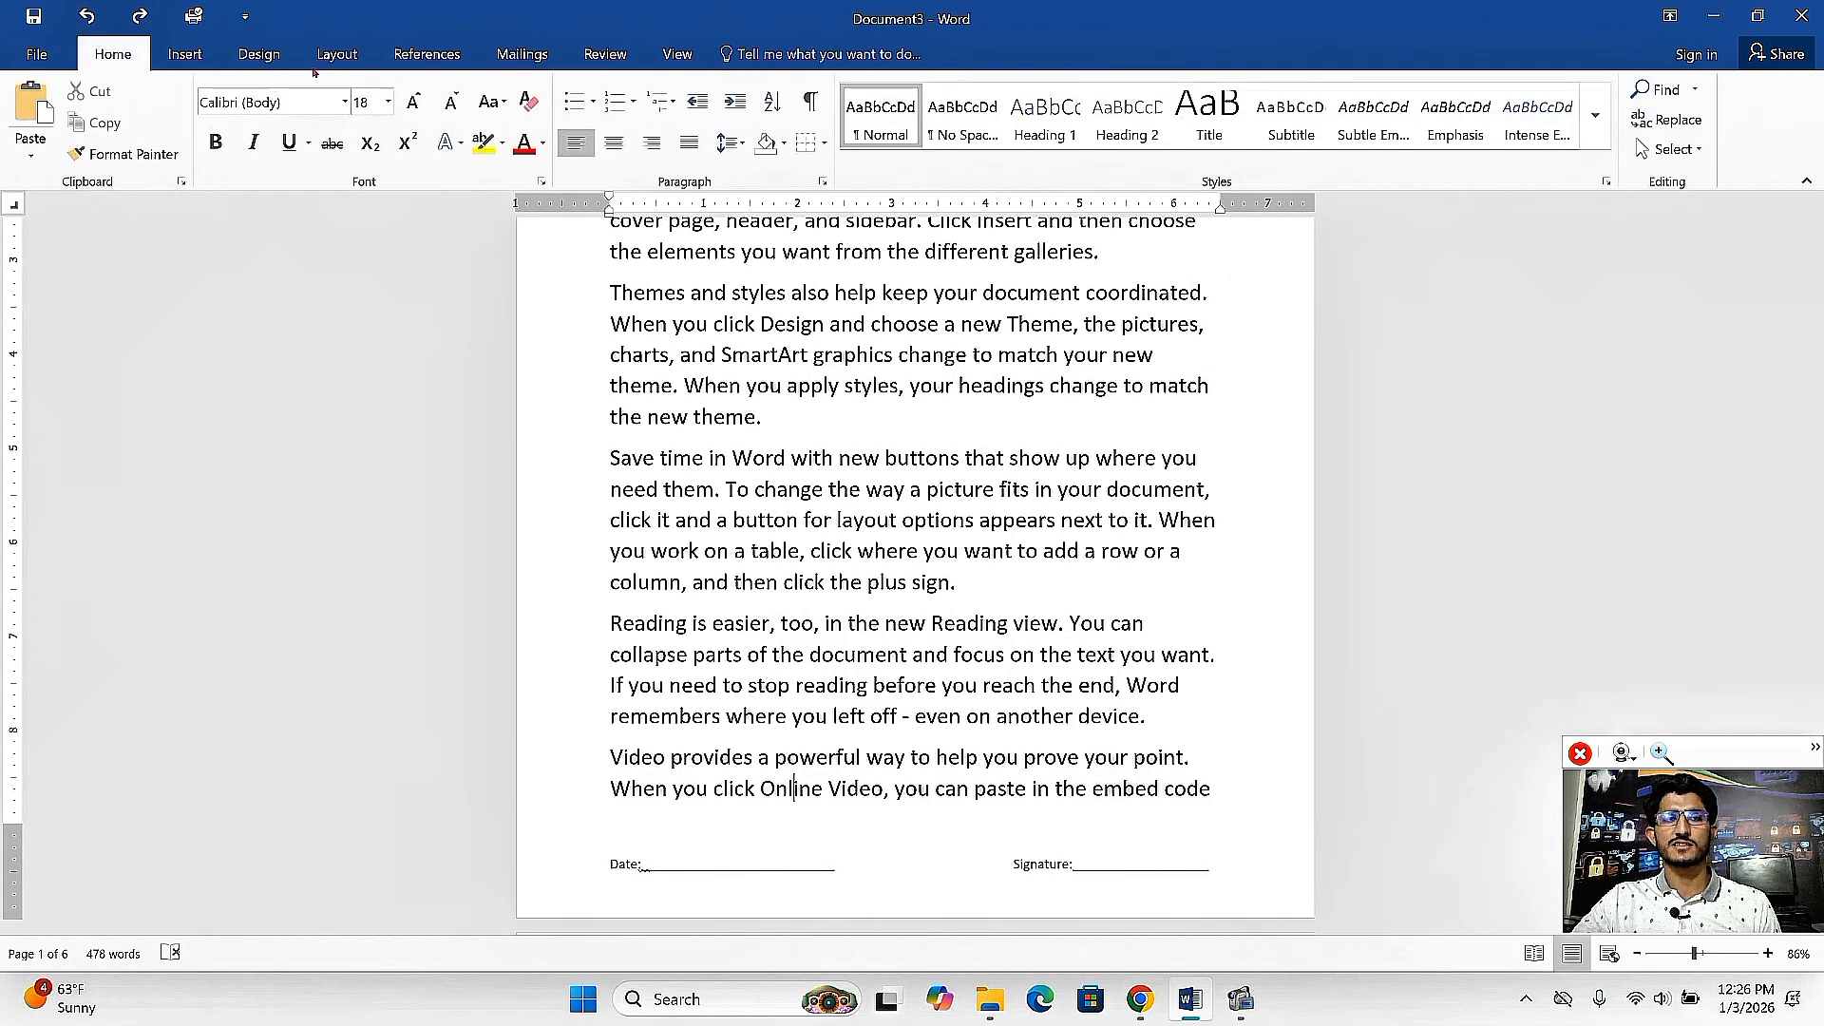
Remove the date and signature footer from the document.
double_click(1084, 863)
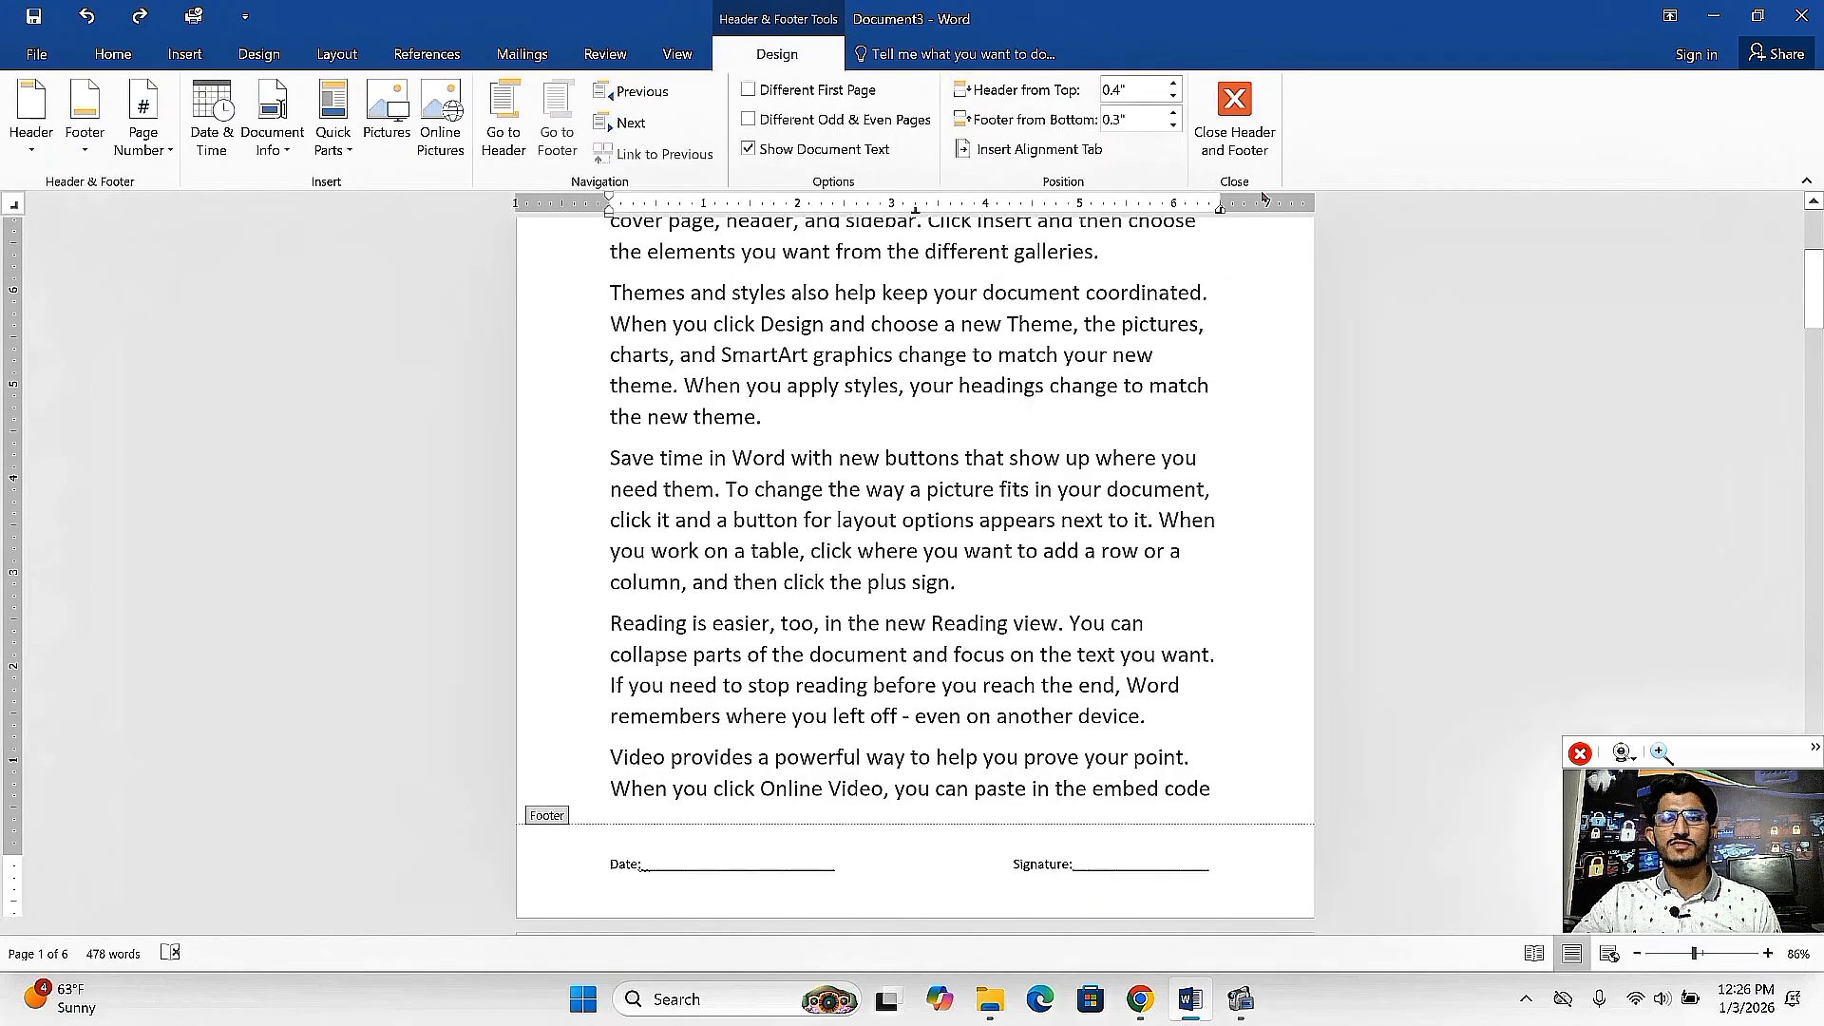
left_click(1235, 116)
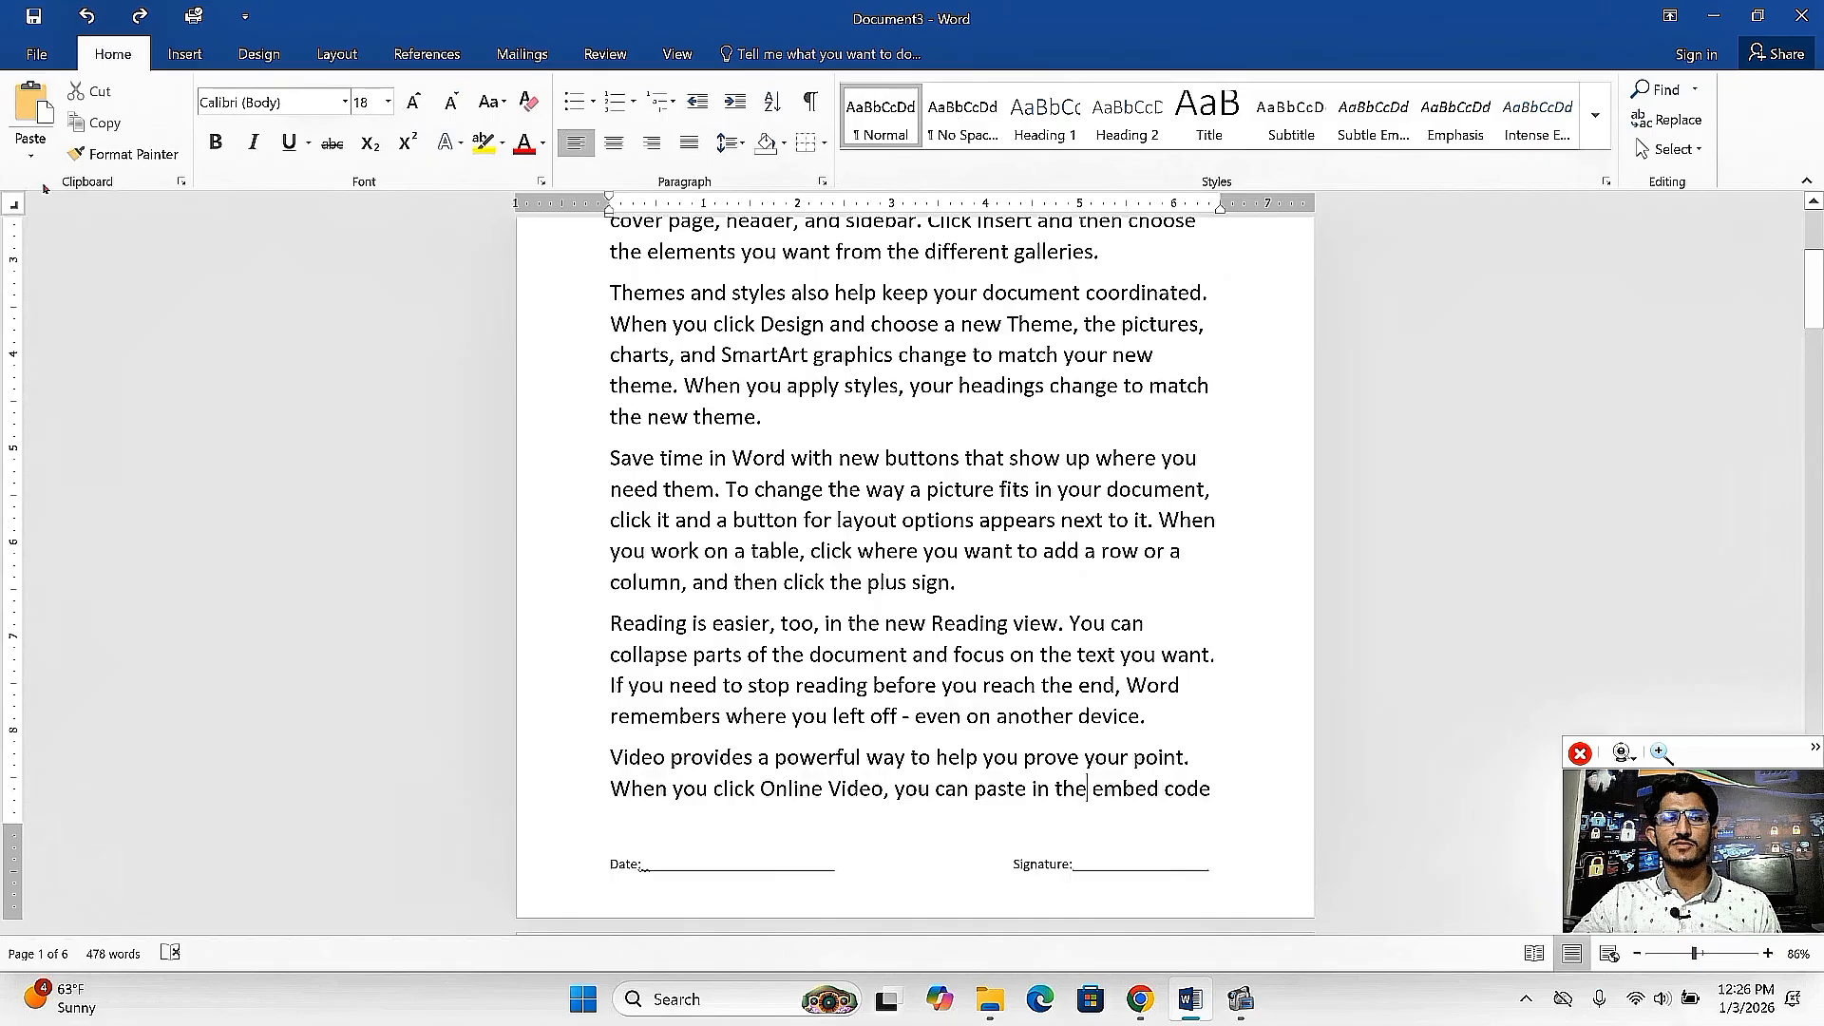
left_click(184, 55)
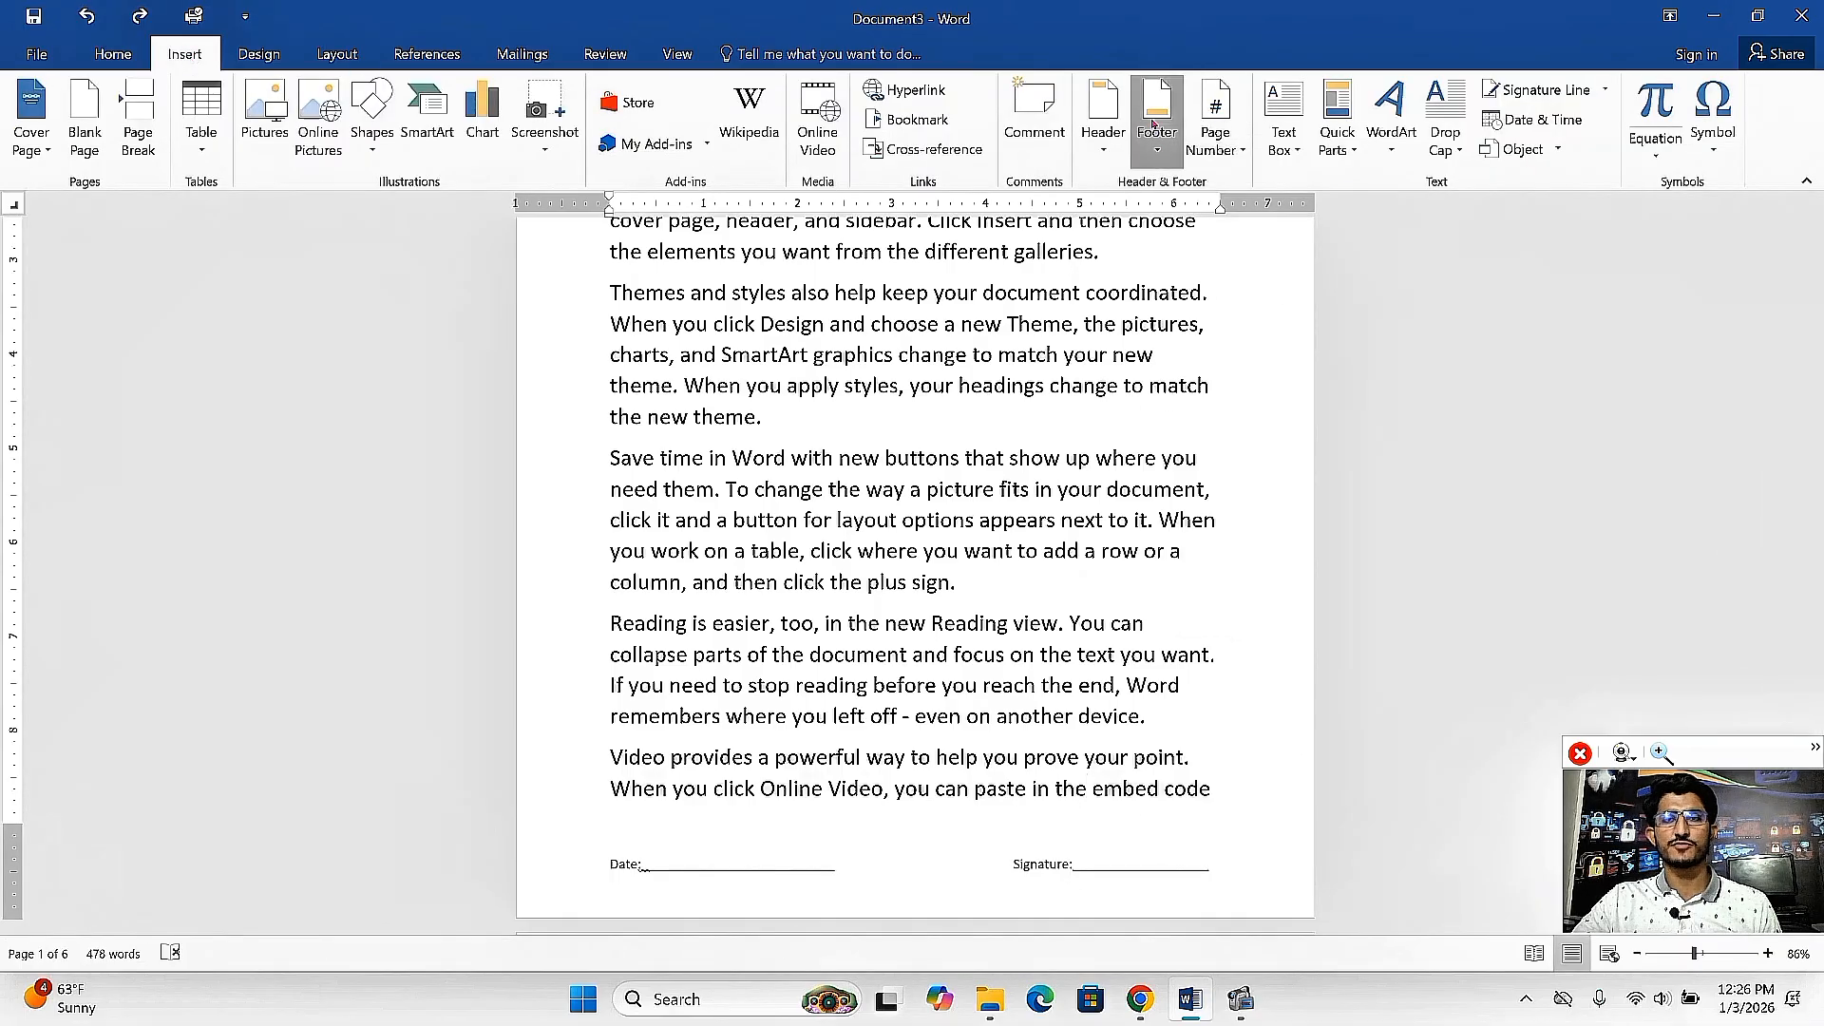
left_click(1154, 128)
left_click(1202, 828)
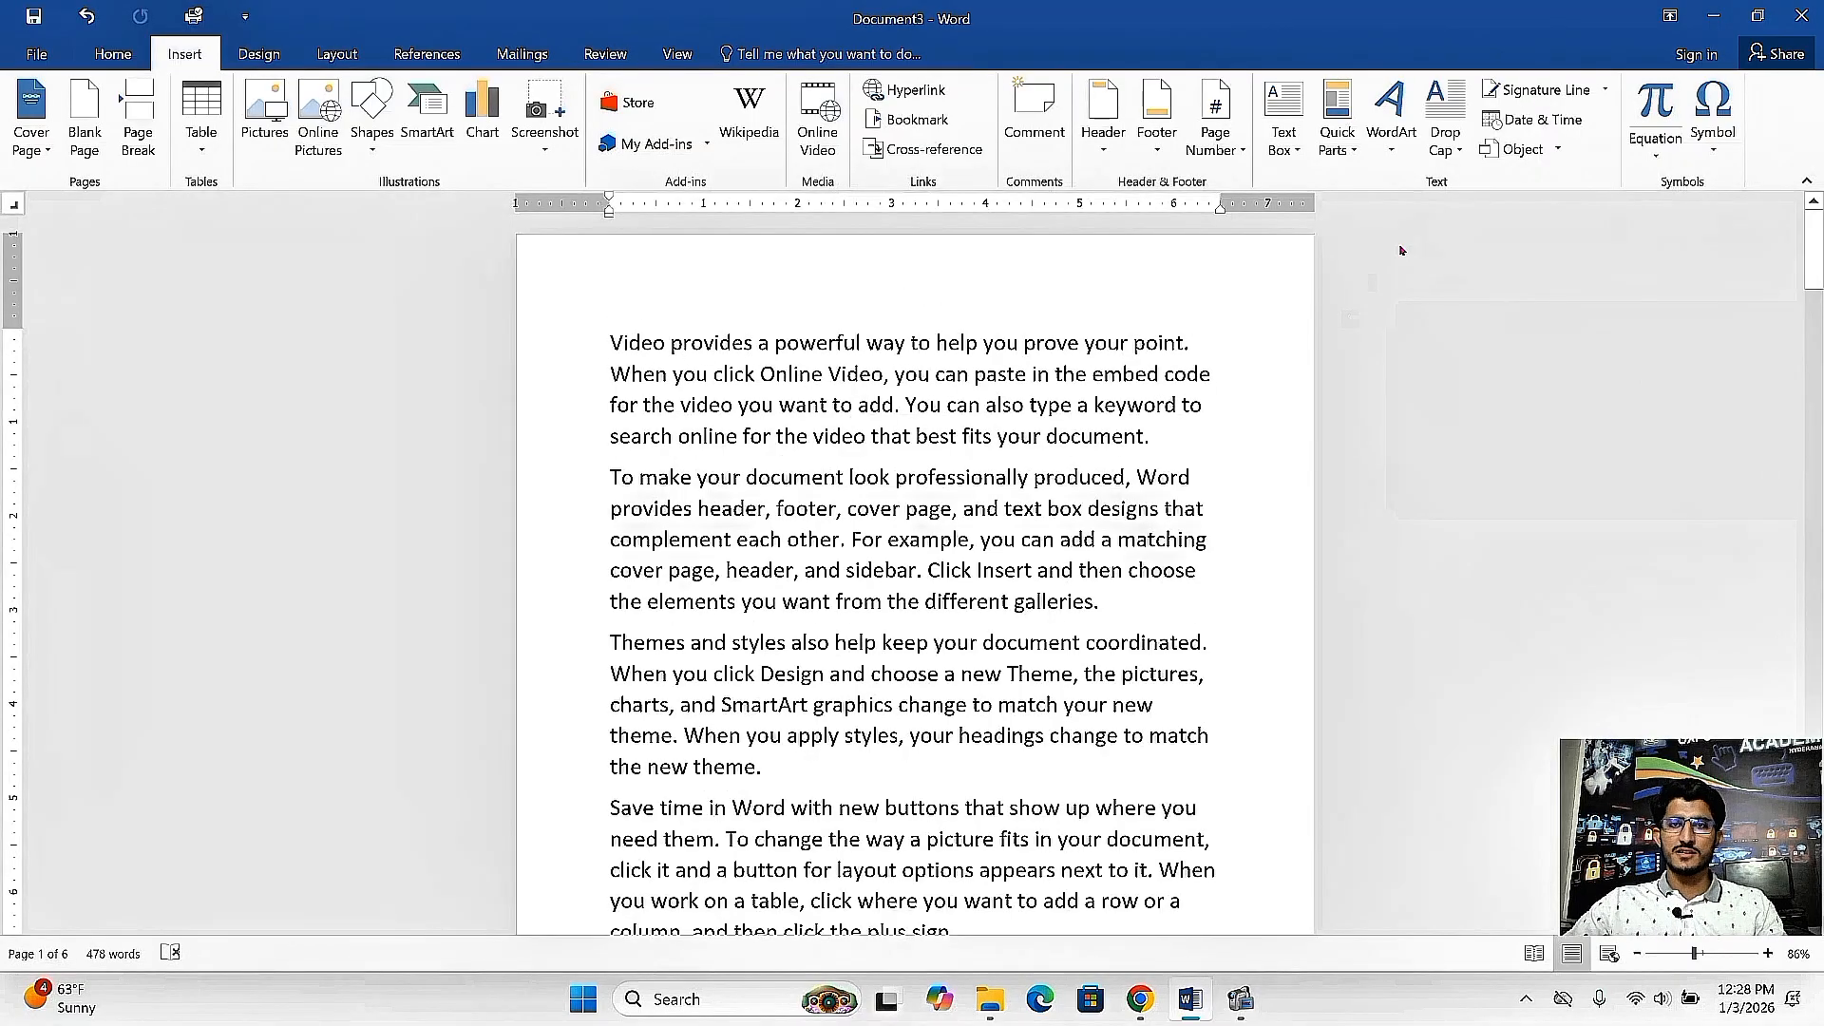
Insert the Rounded Rectangle 2 page number at the top of the page and leave header editing.
left_click(1221, 138)
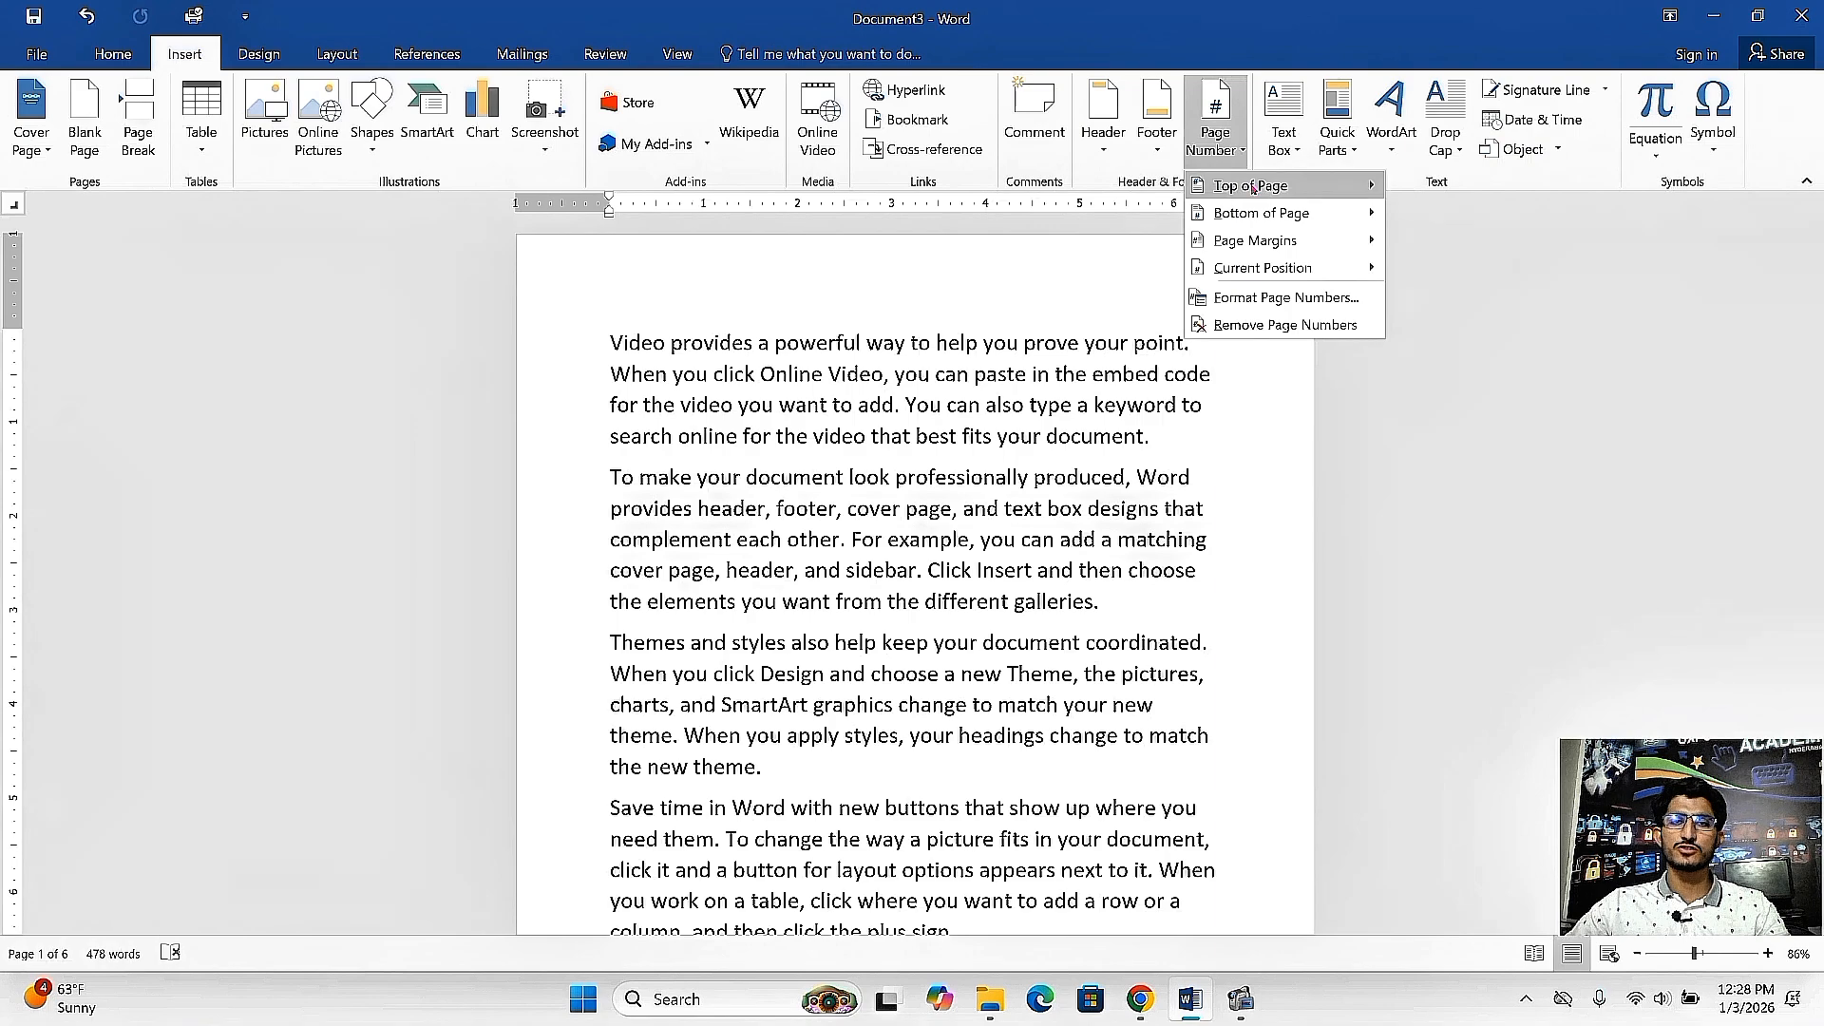
mouse_move(1252, 187)
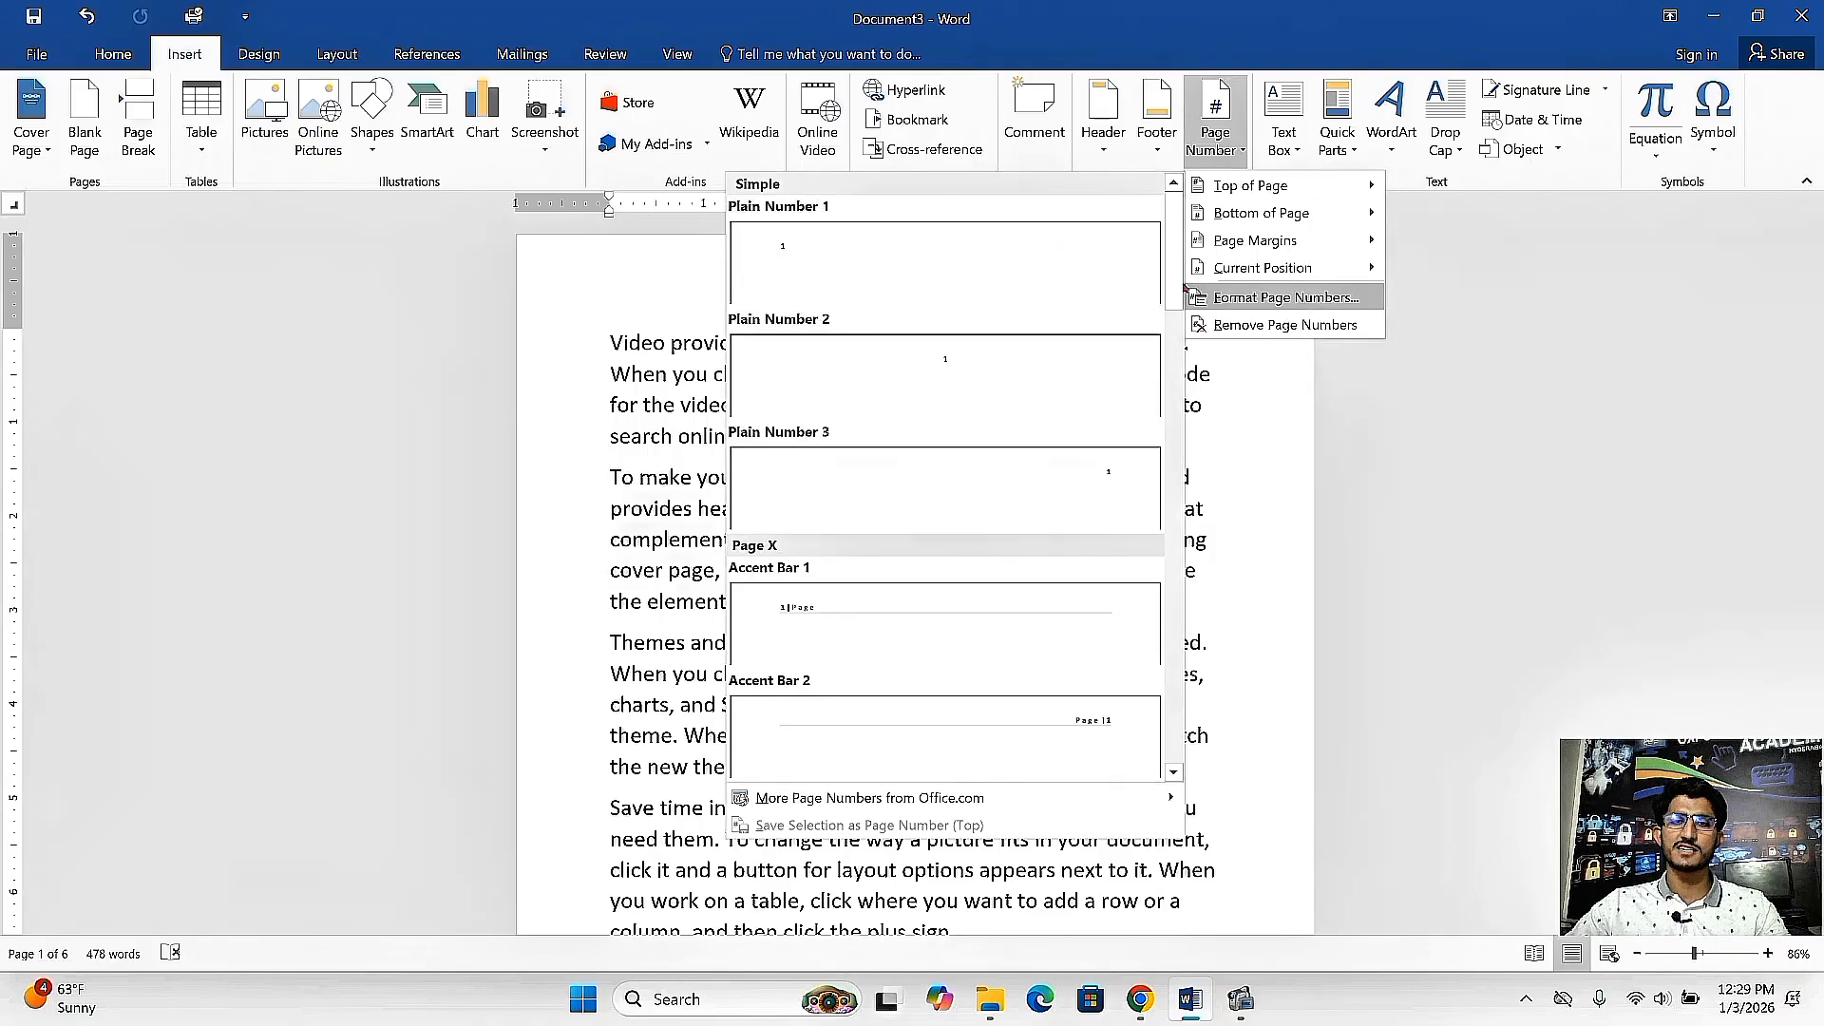
scroll(1177, 380, "down", 4)
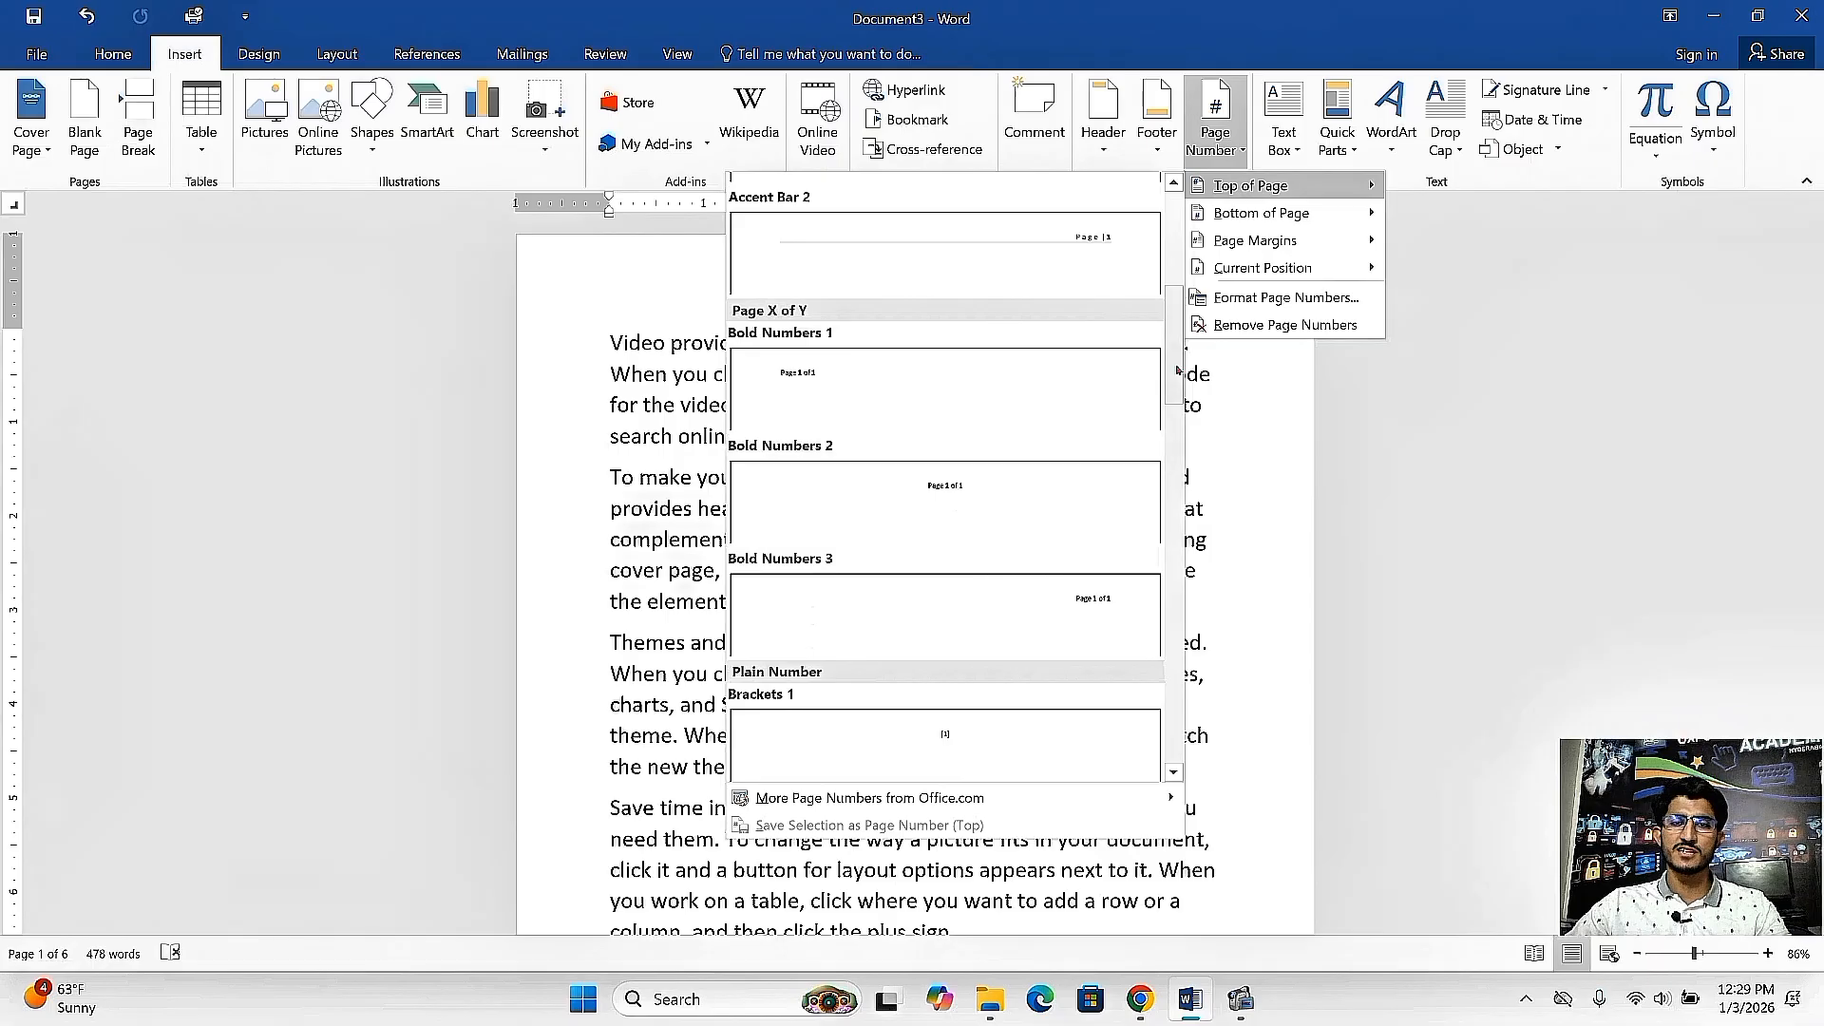
left_click_drag(1178, 371, 1175, 674)
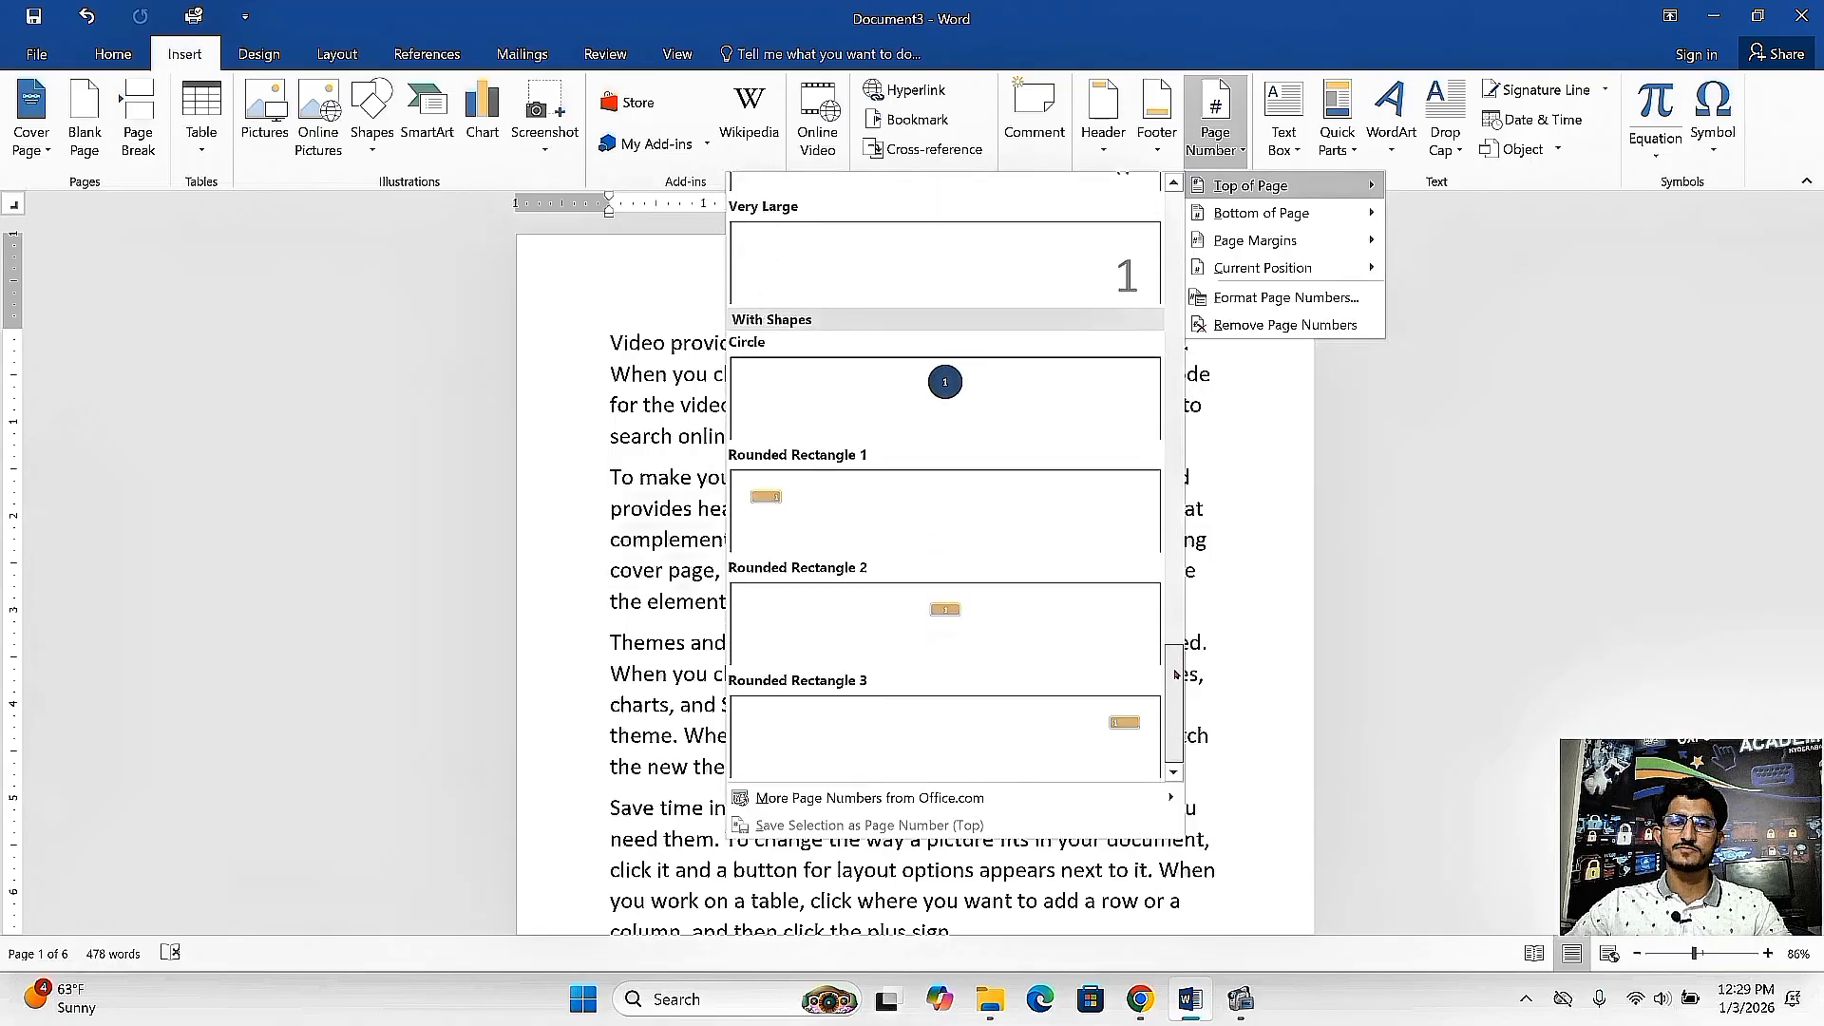
left_click(946, 629)
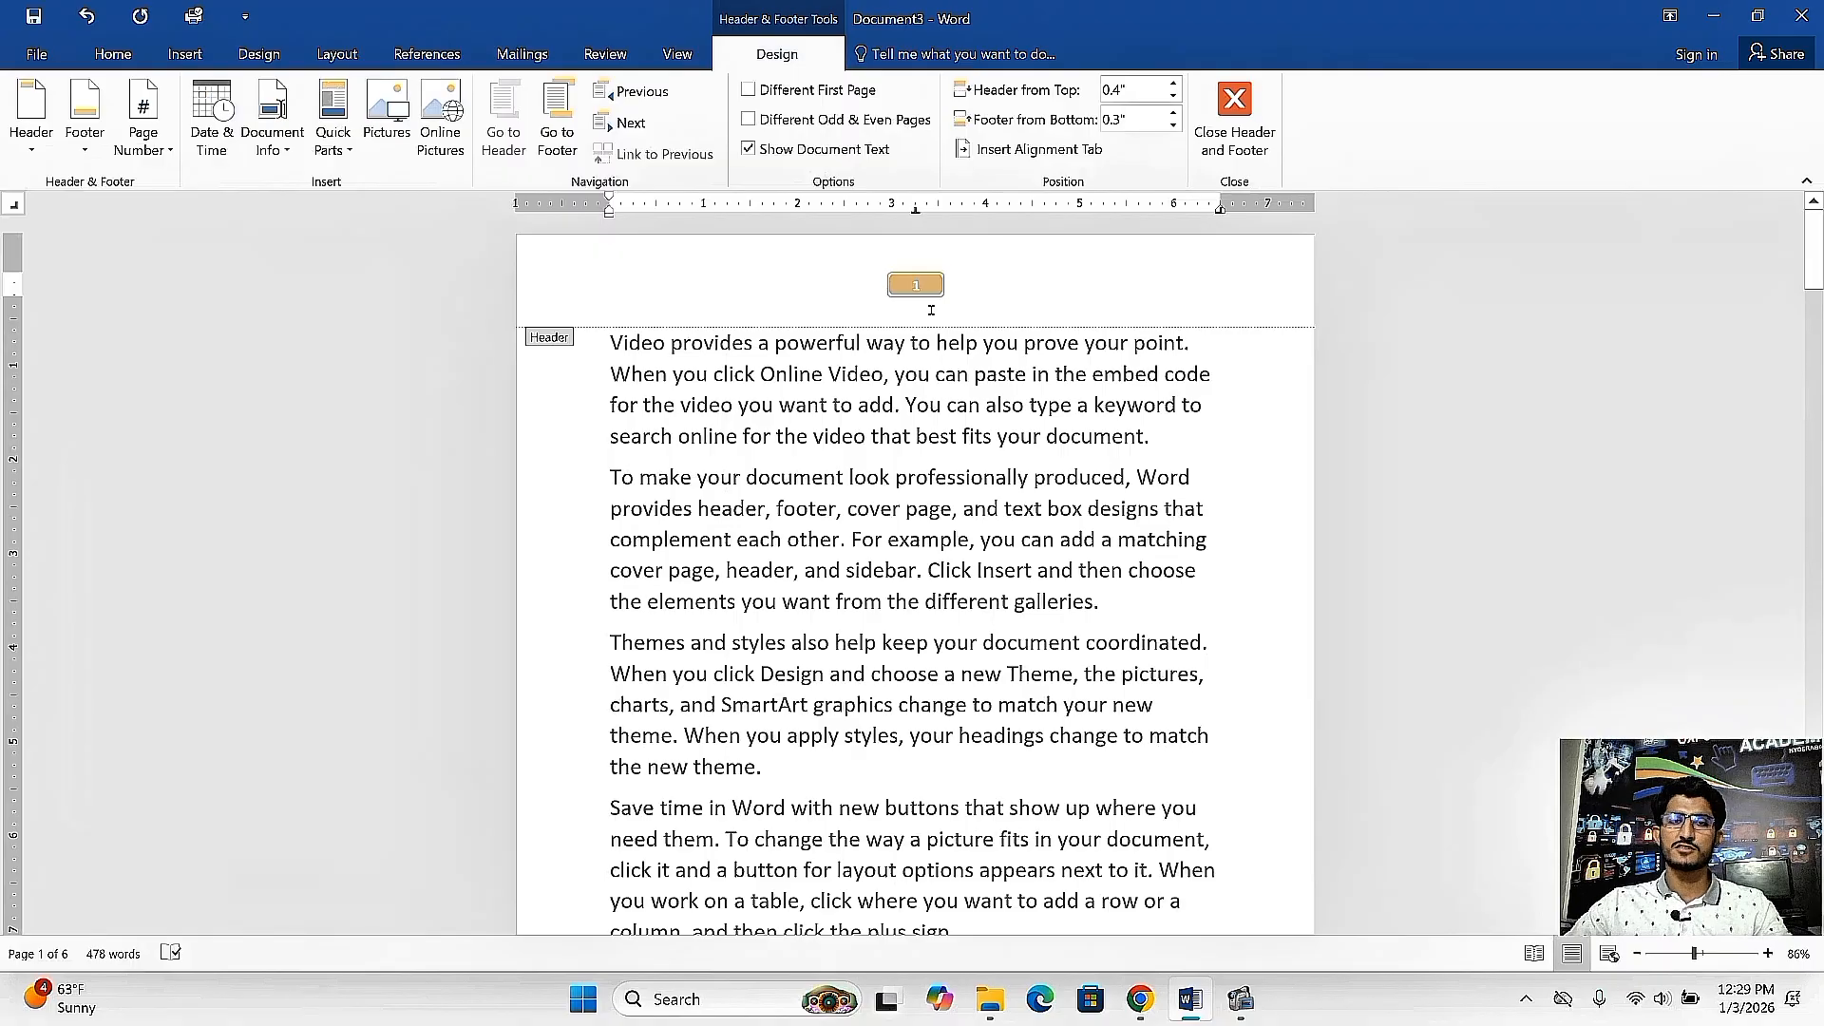
left_click(1234, 114)
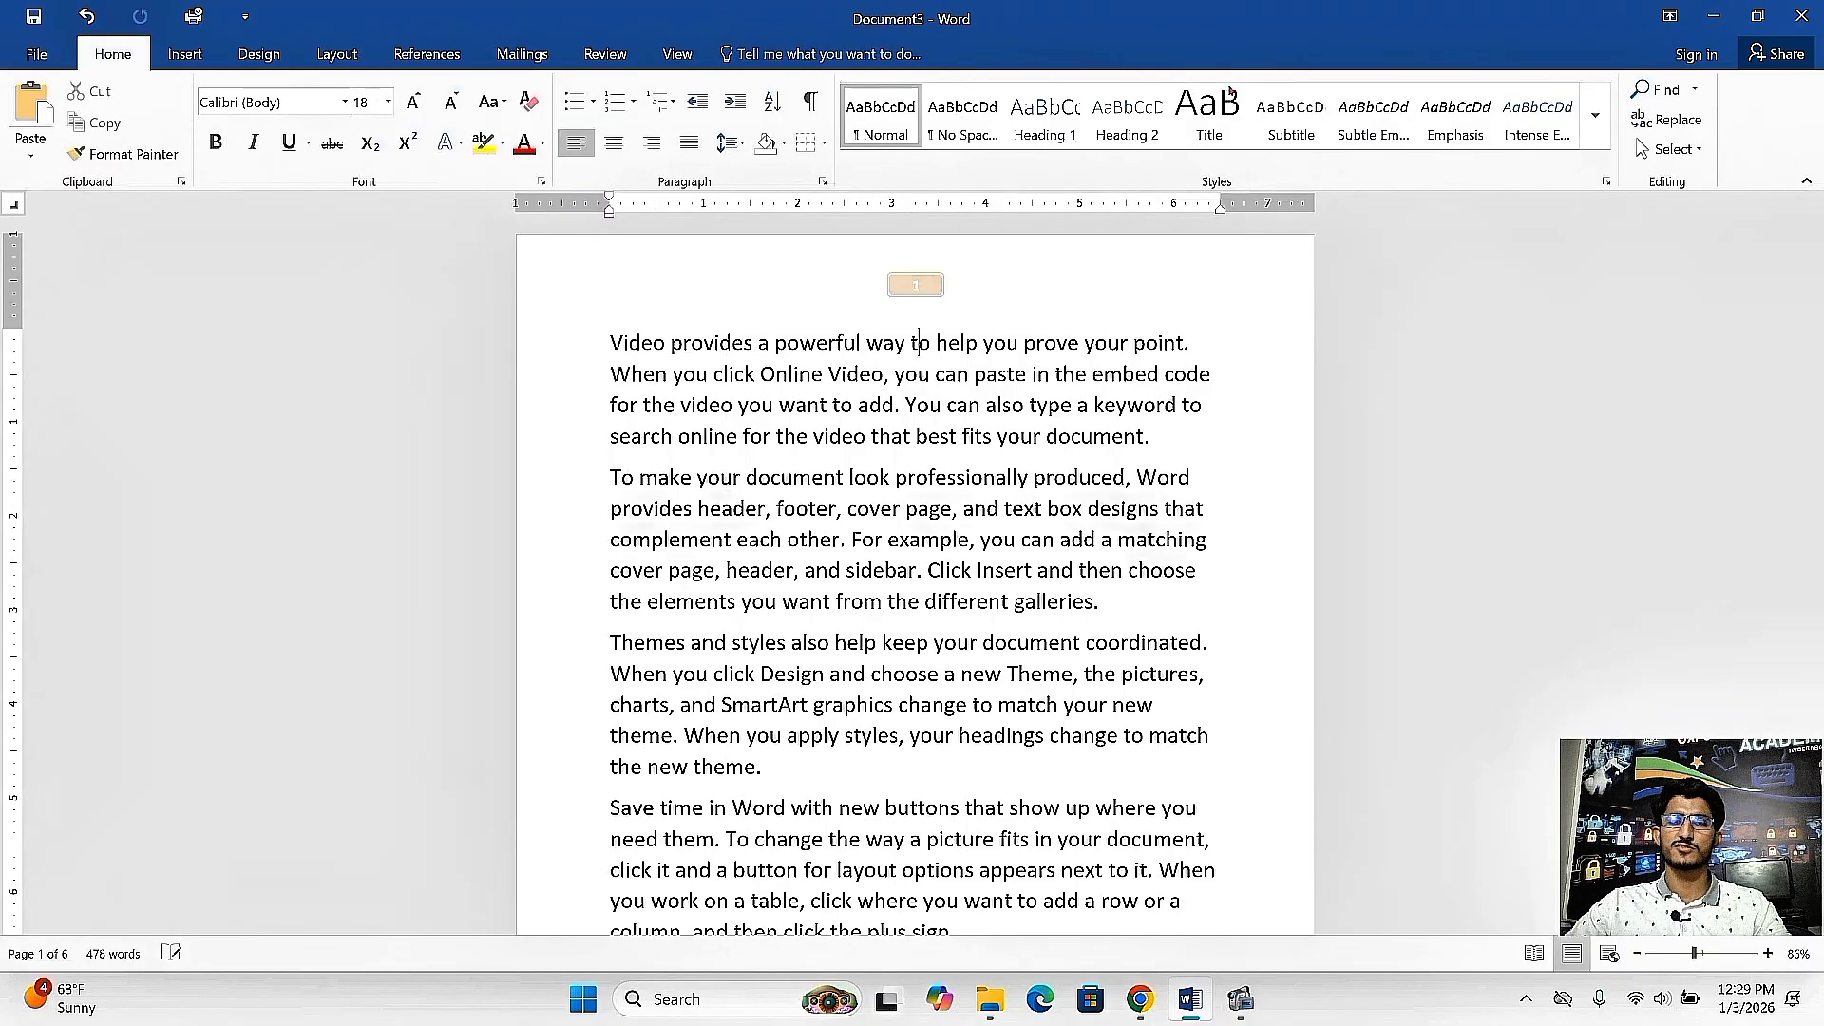
Select the page number shape in the header, examine its shape formatting options, and close the header.
mouse_move(1813, 250)
left_mouse_down()
mouse_move(1814, 483)
mouse_move(1816, 220)
left_mouse_up()
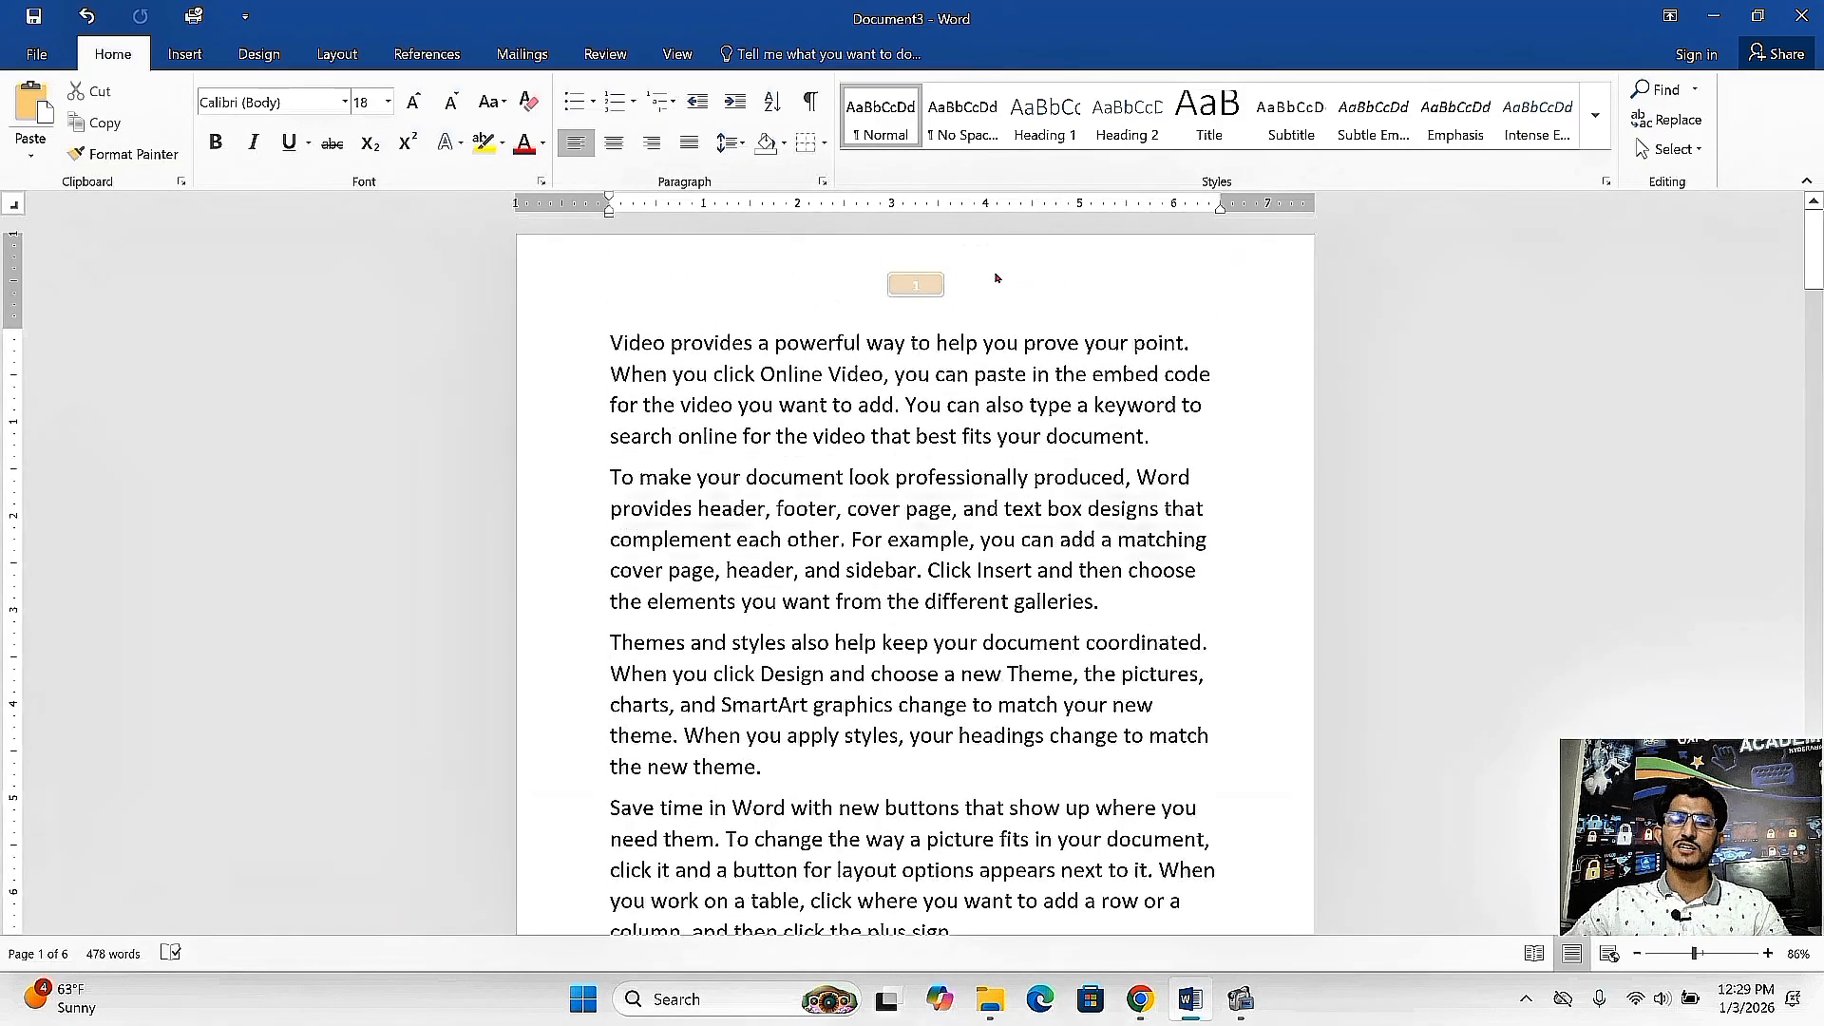
double_click(936, 289)
left_click(903, 273)
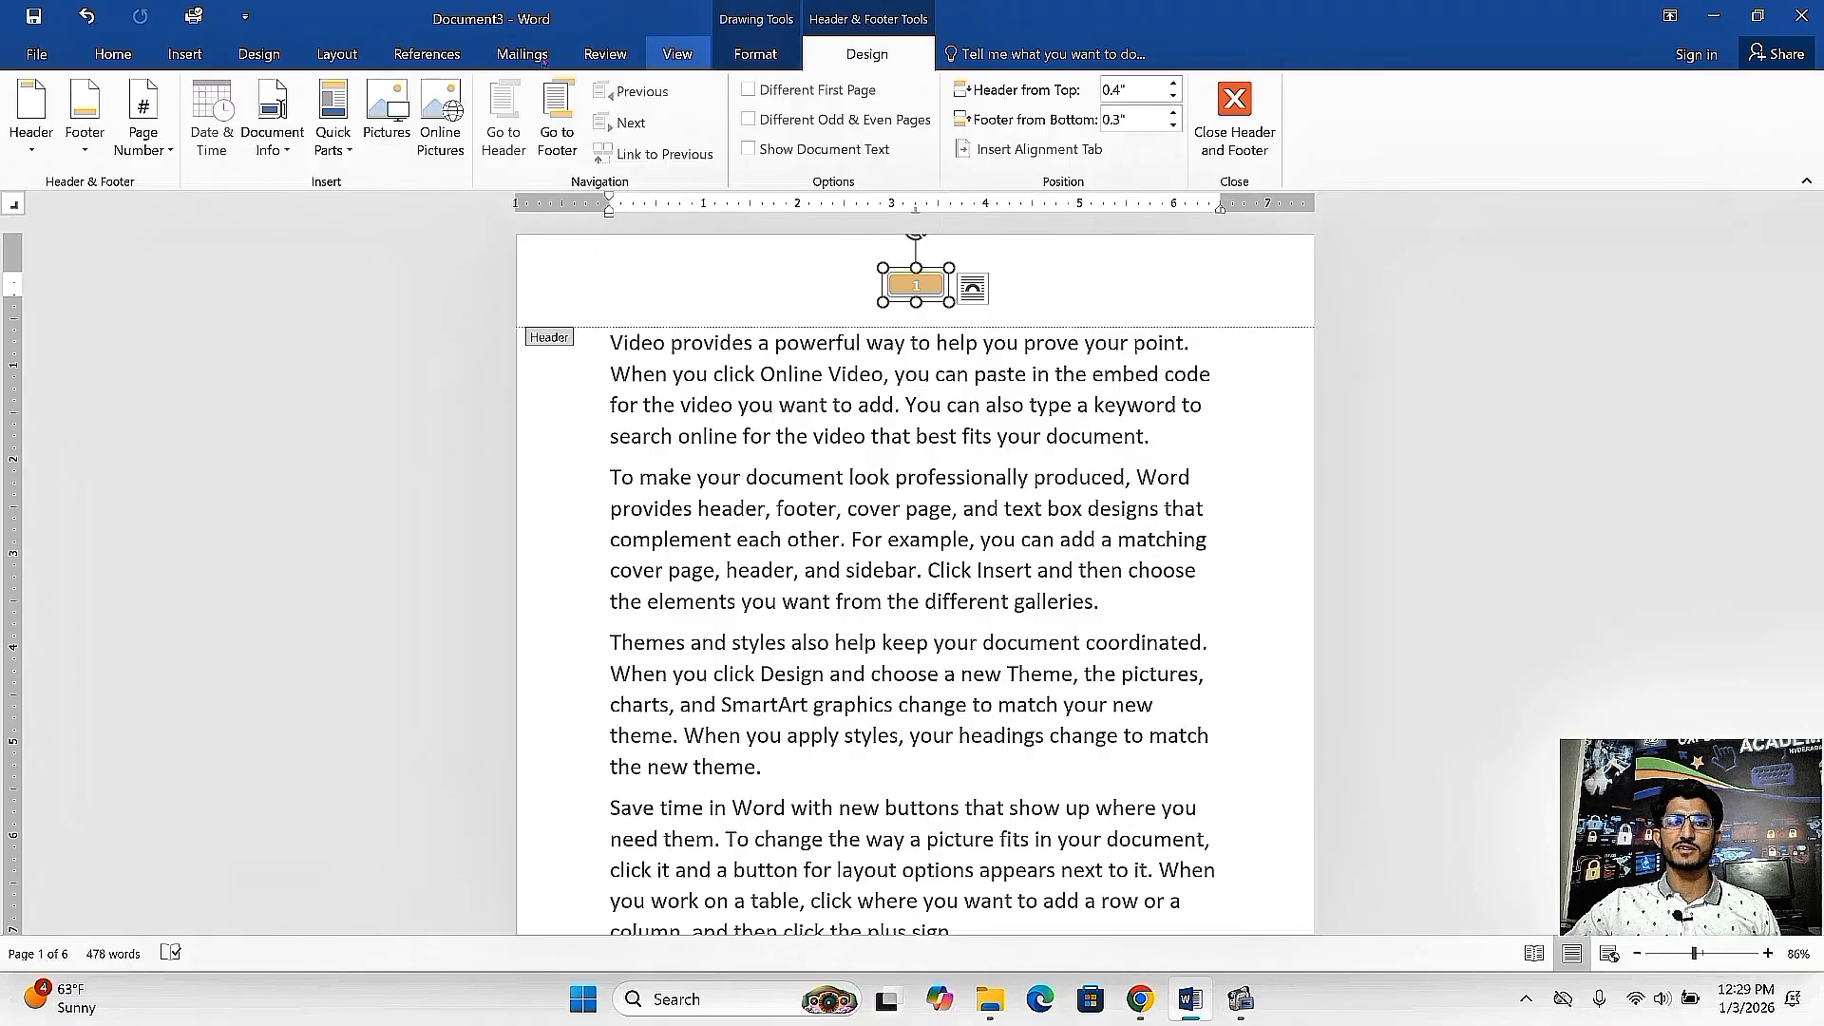
left_click(765, 47)
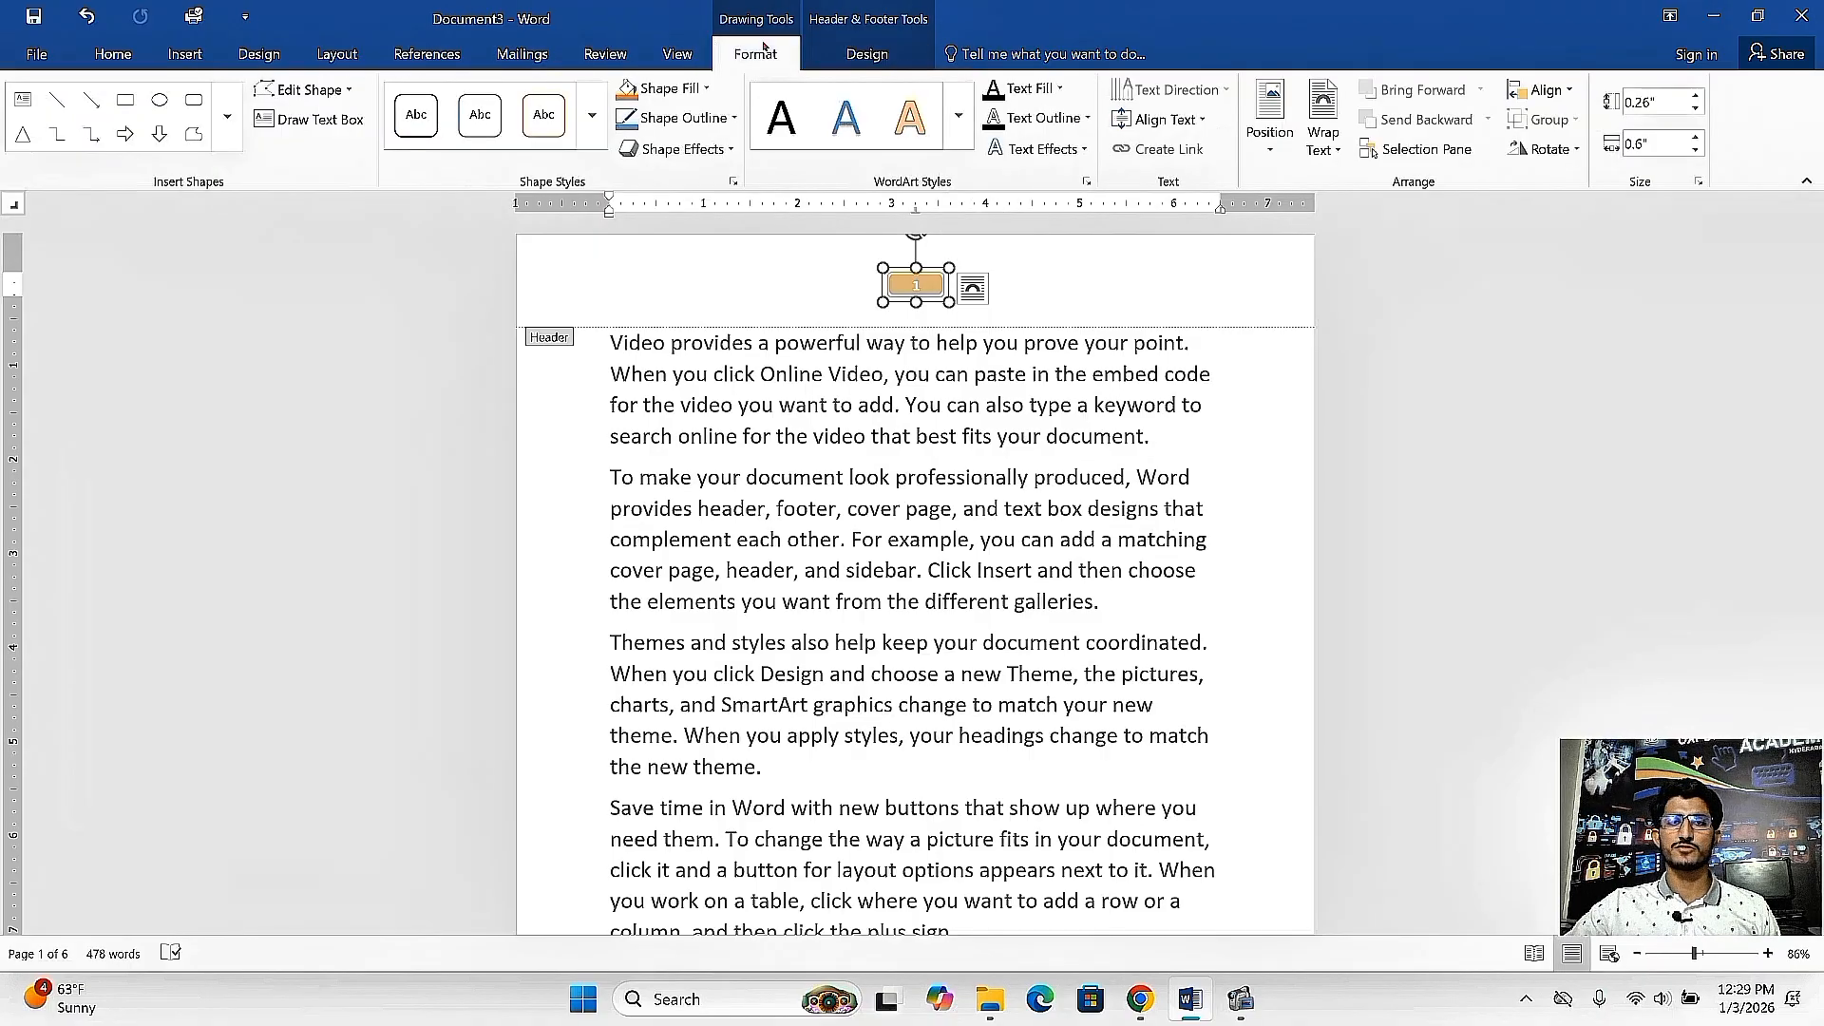
left_click(1017, 293)
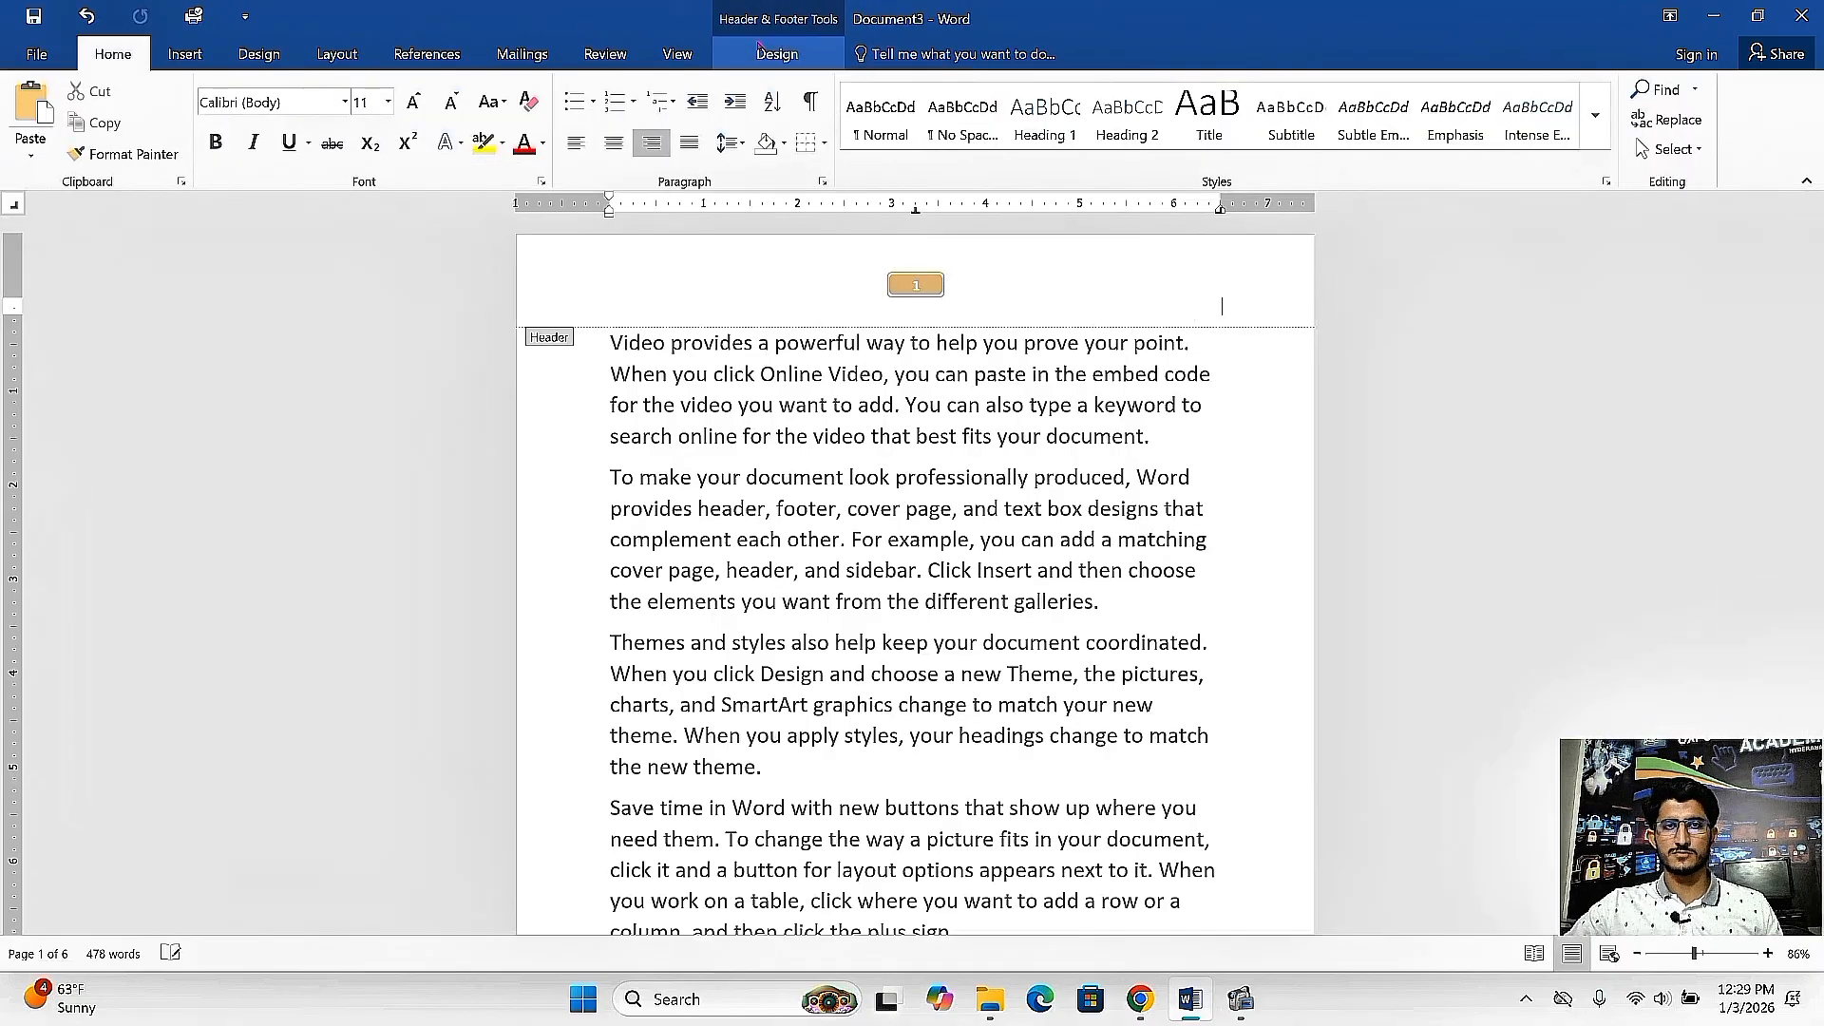
left_click(776, 53)
left_click(1274, 113)
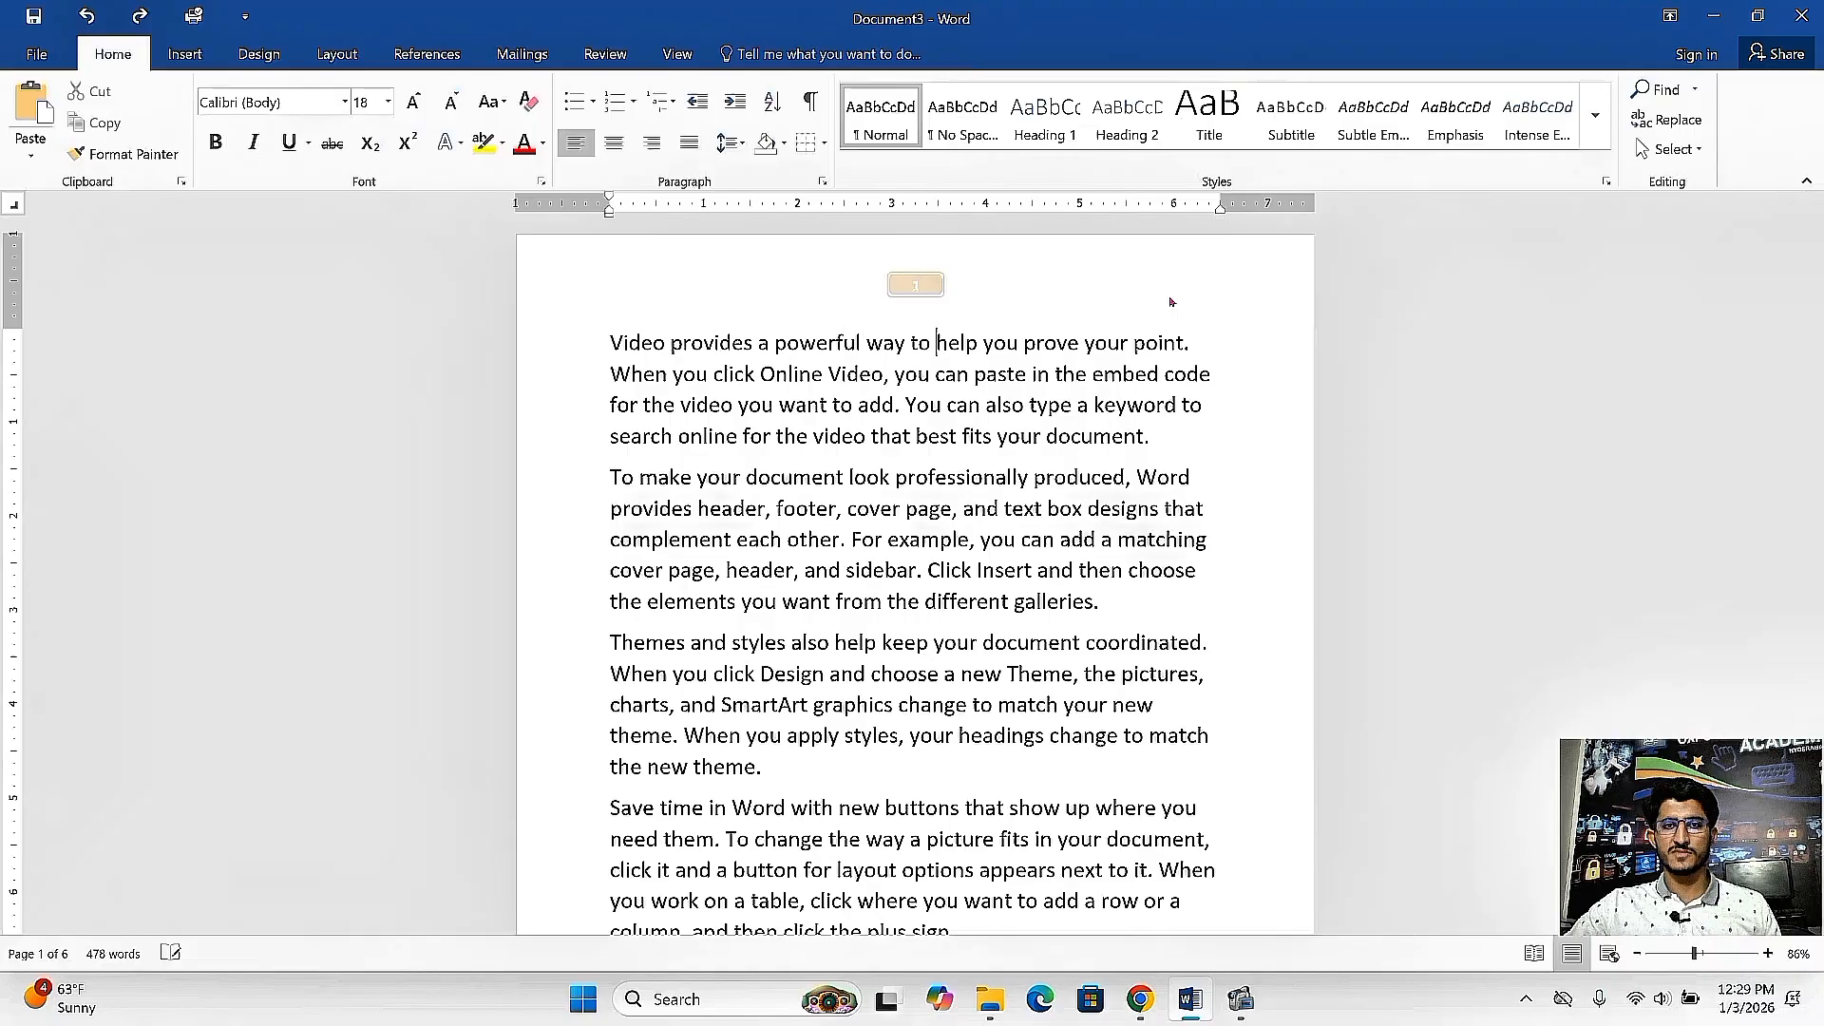
Reopen the header, remove the page numbers from the document, and leave header editing.
double_click(947, 272)
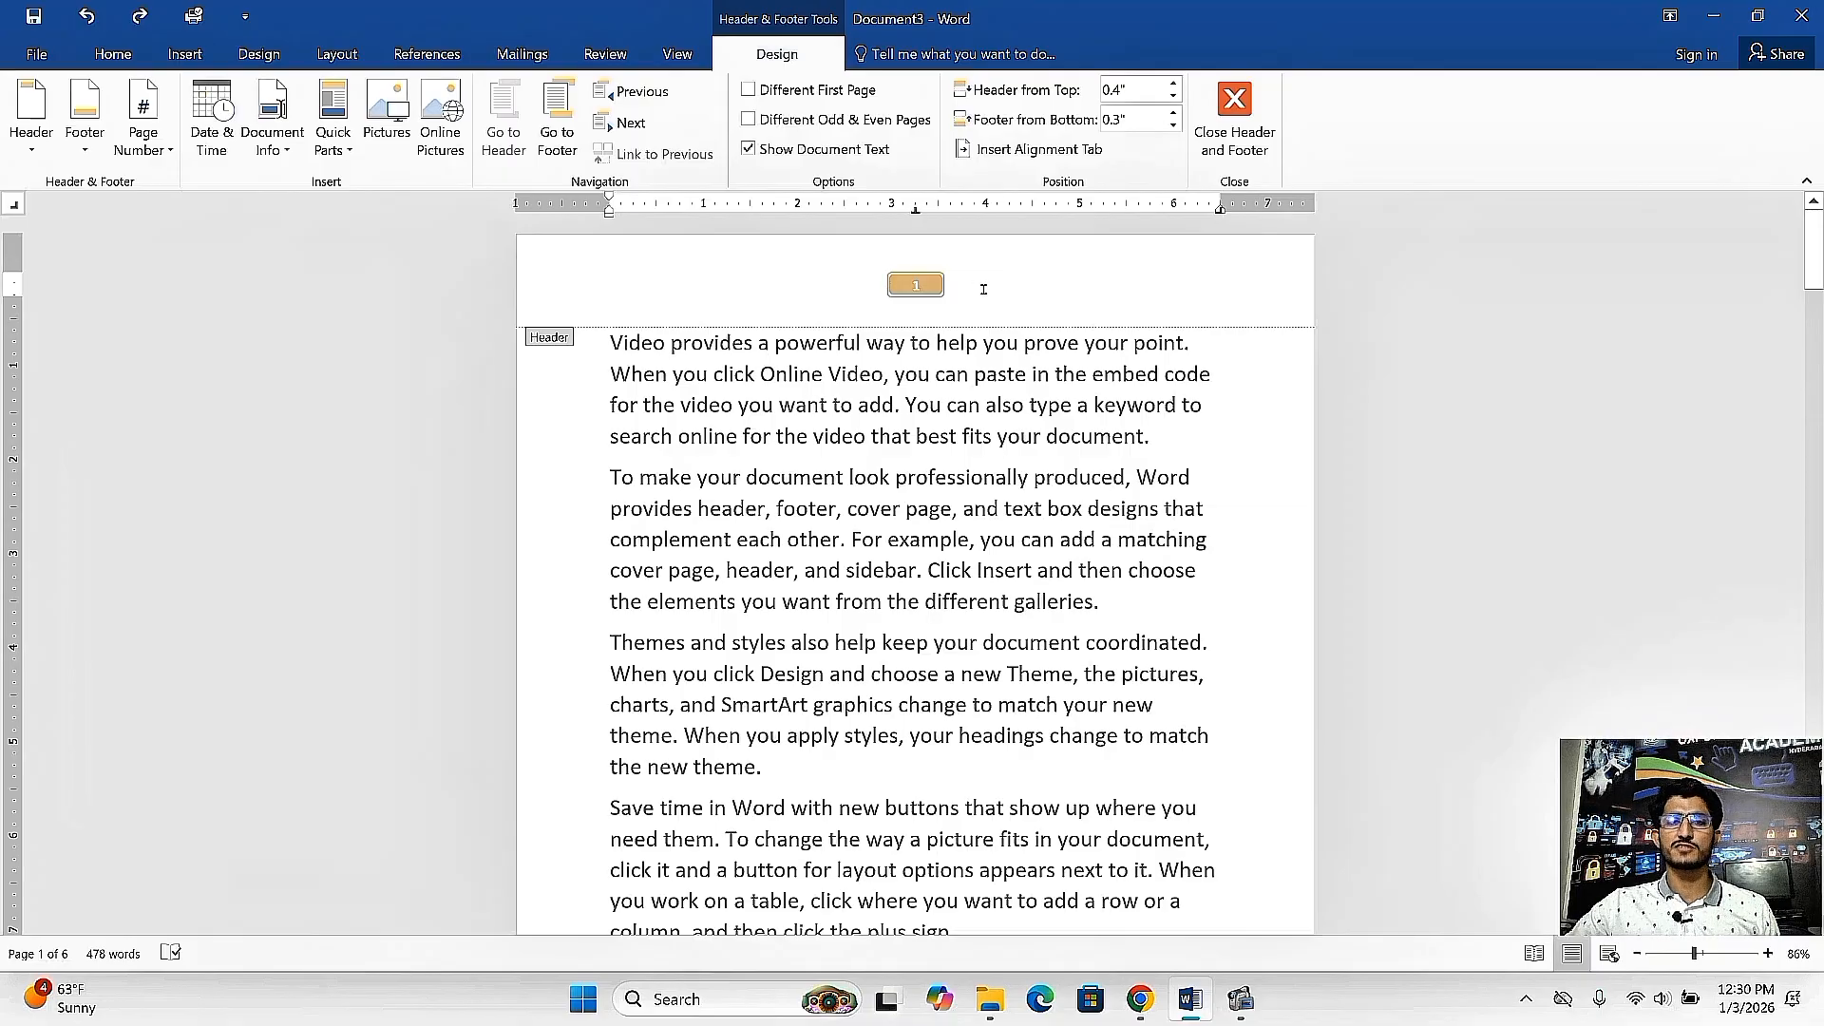
left_click(155, 139)
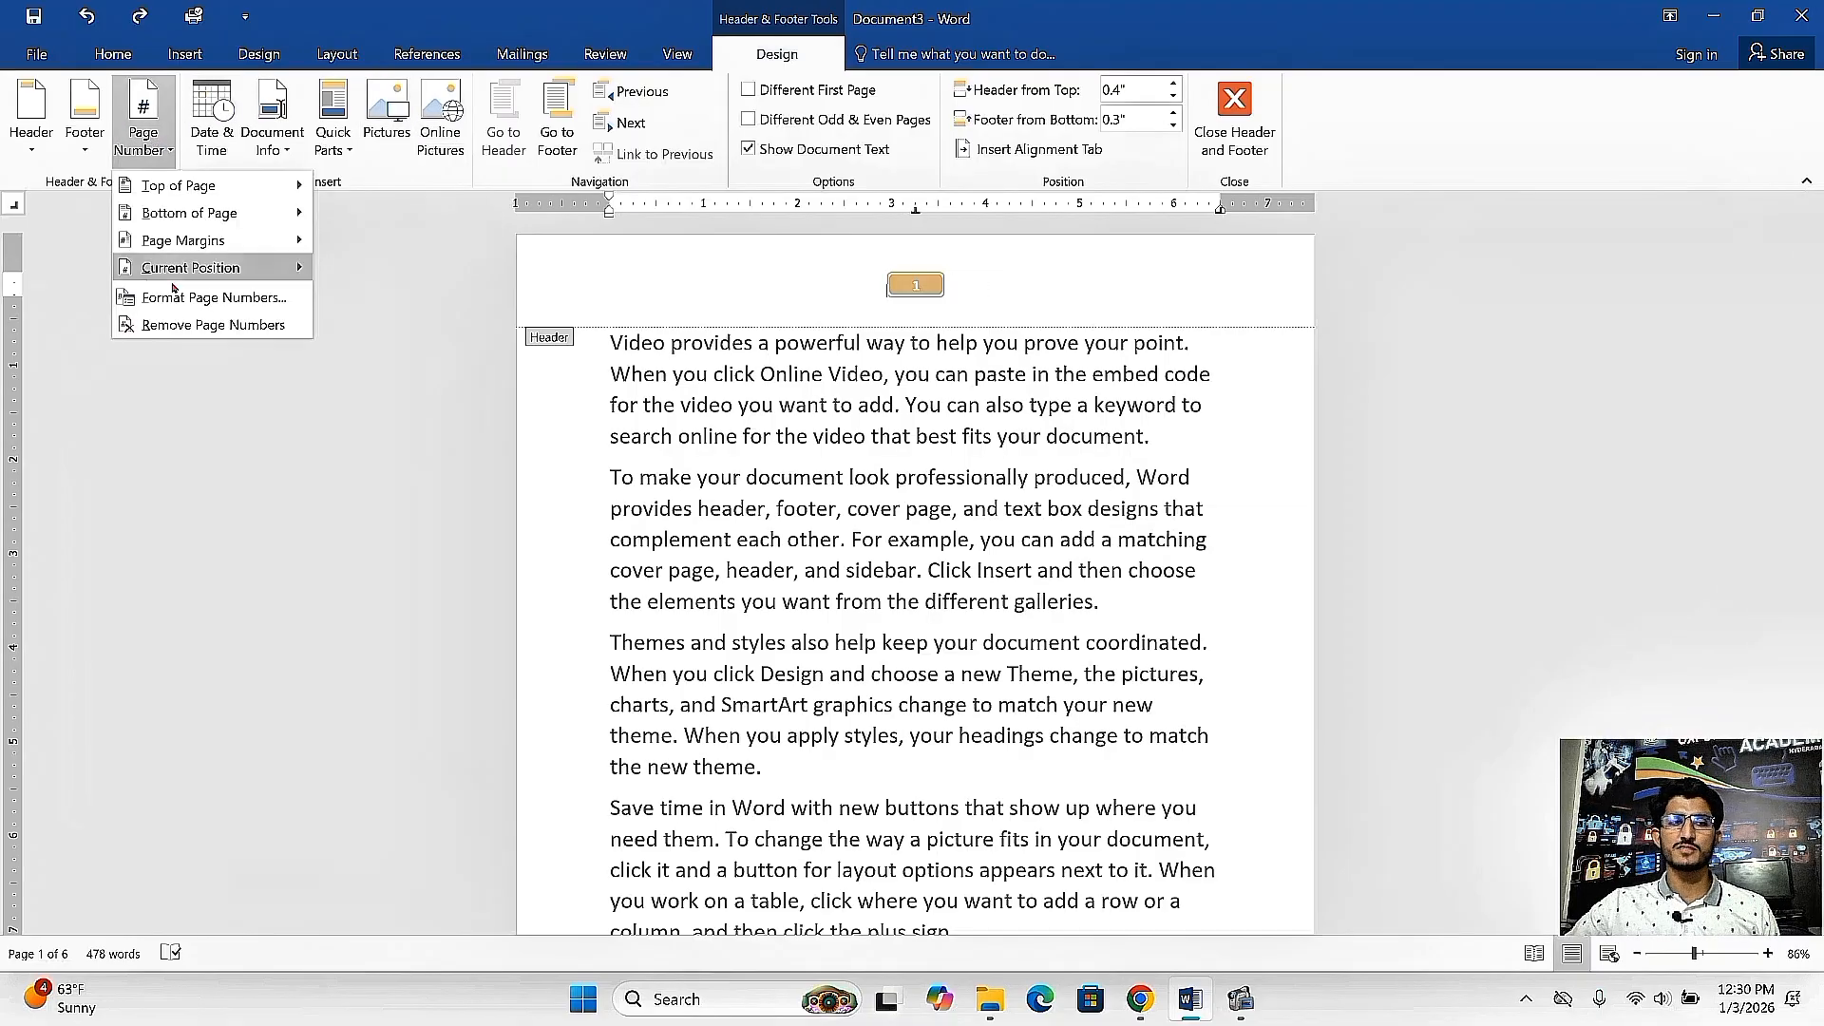
left_click(216, 325)
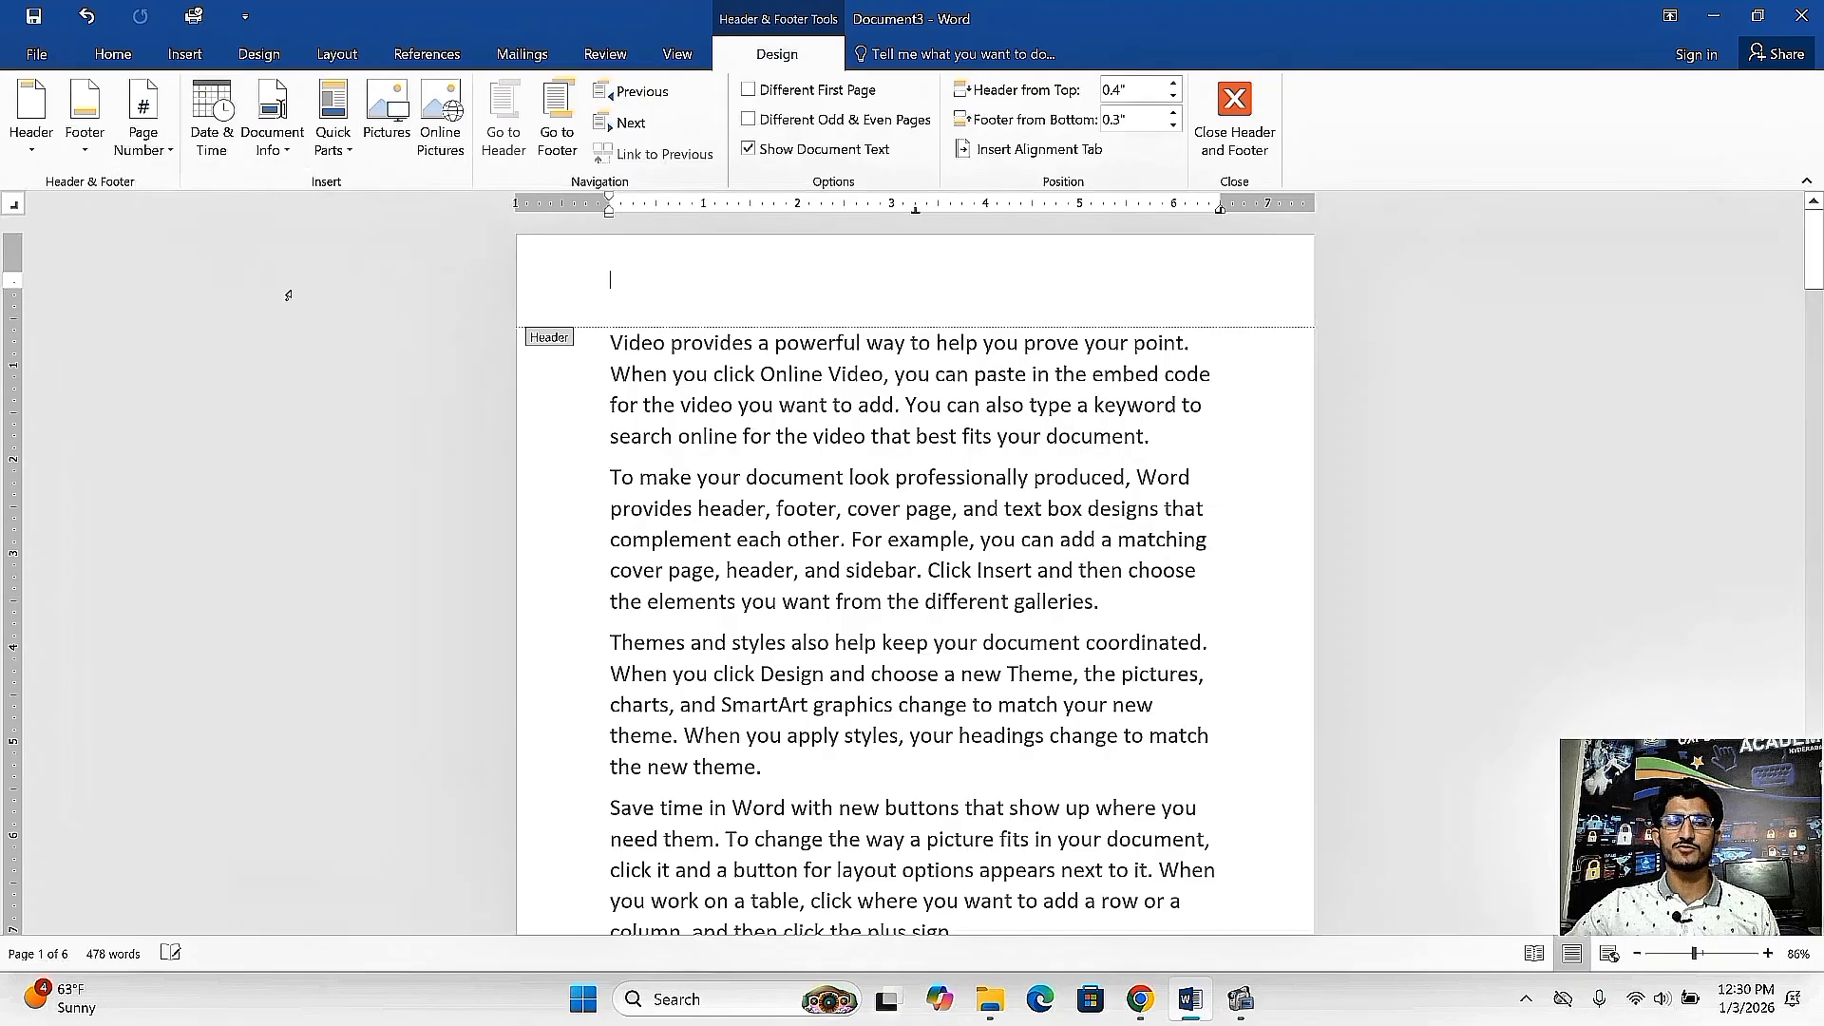
left_click(1234, 114)
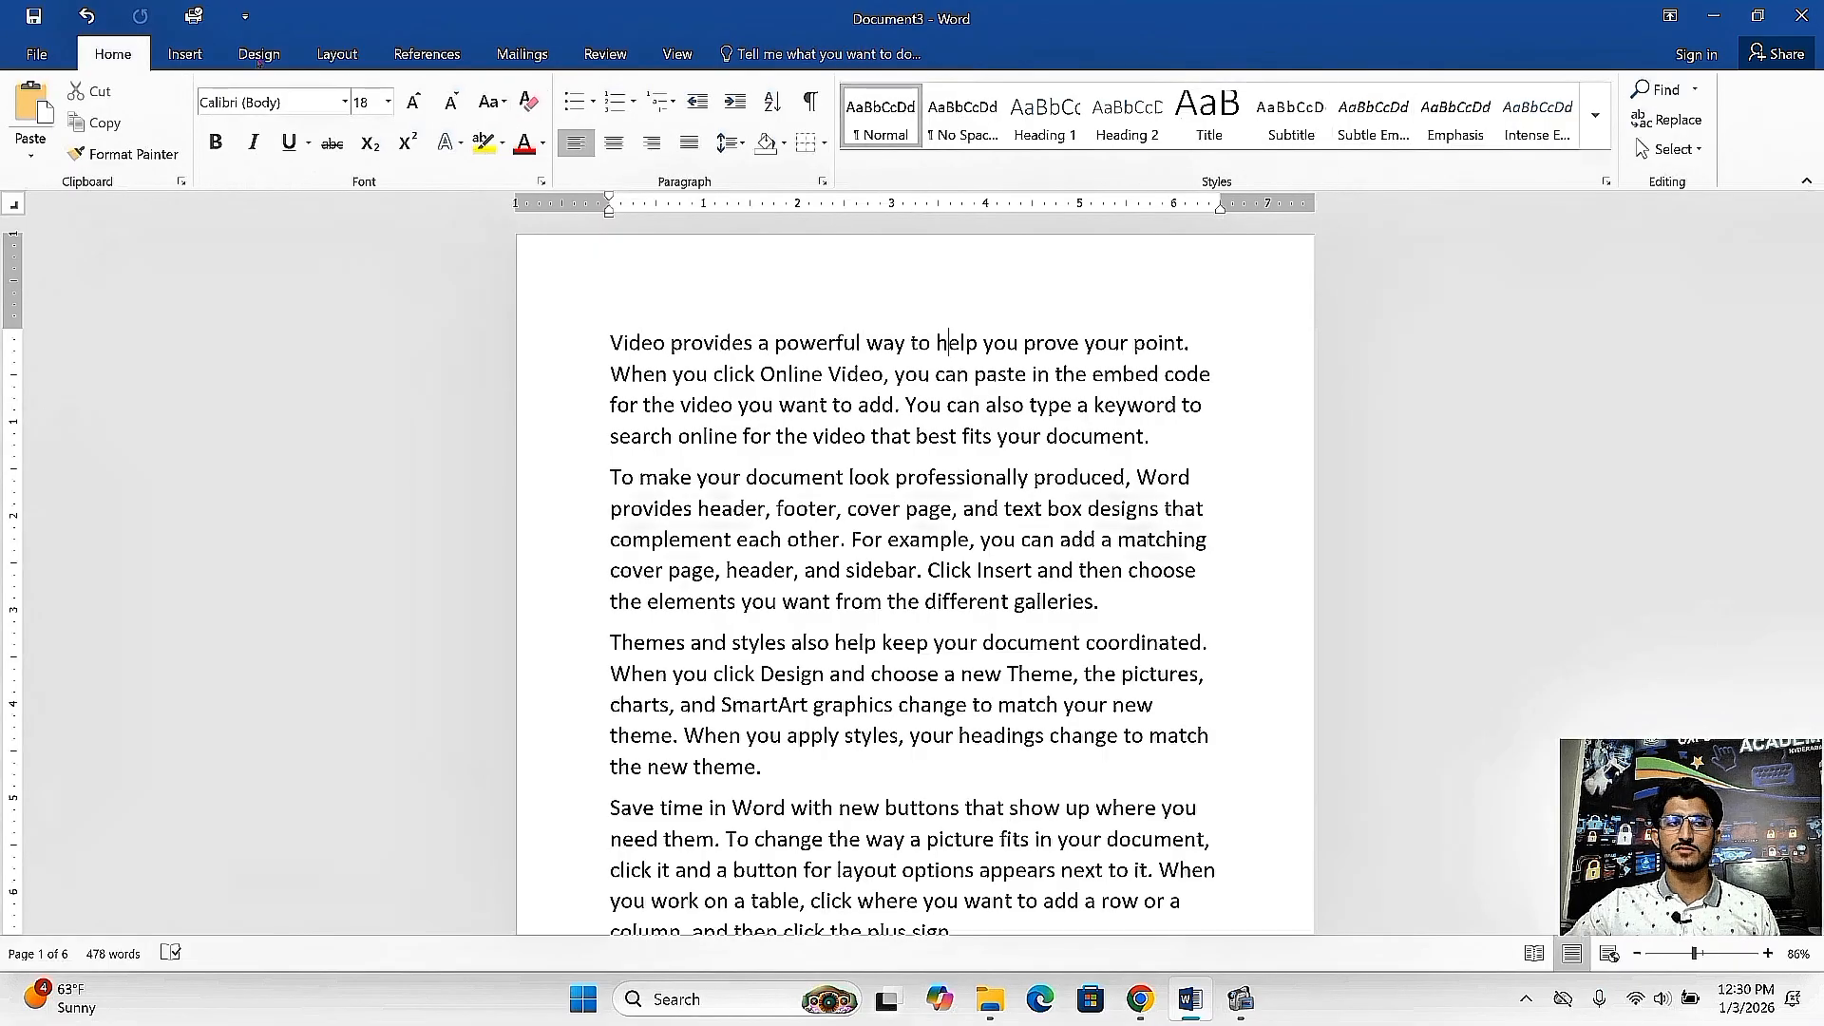
Insert the Accent Bar 1 page number at the bottom of the page.
left_click(184, 54)
left_click(1215, 133)
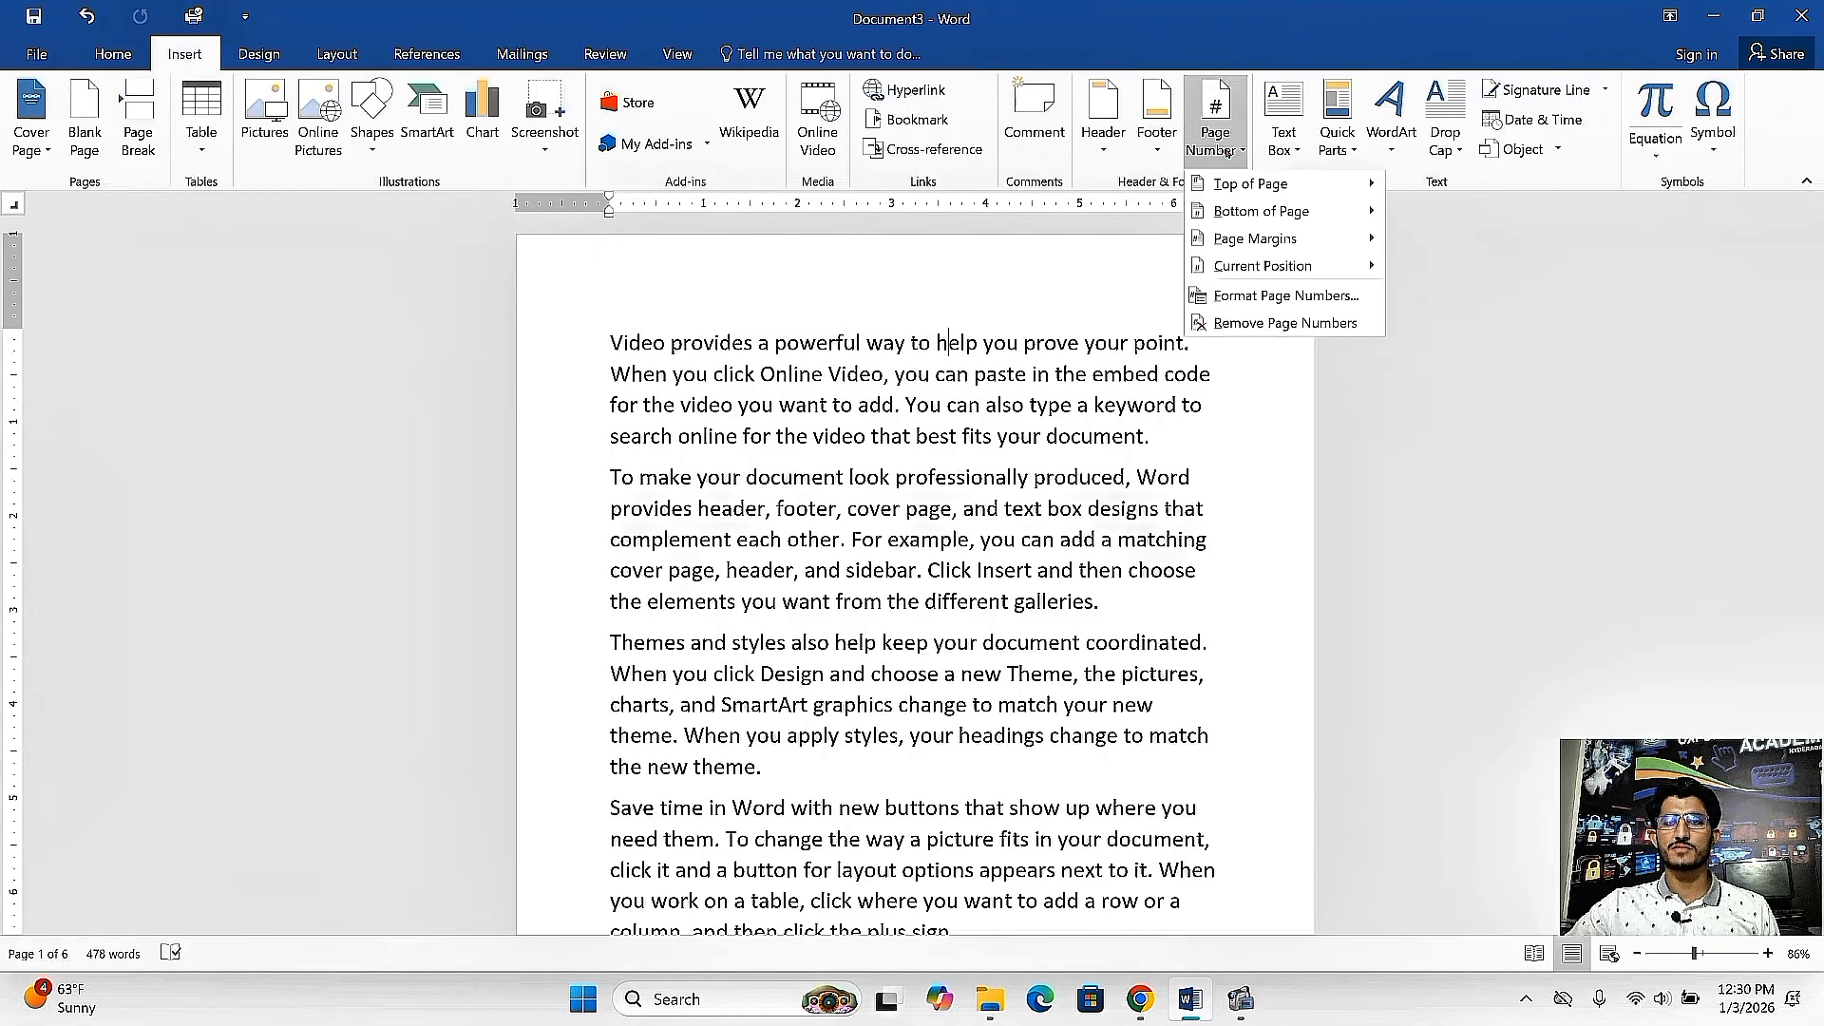
mouse_move(1248, 216)
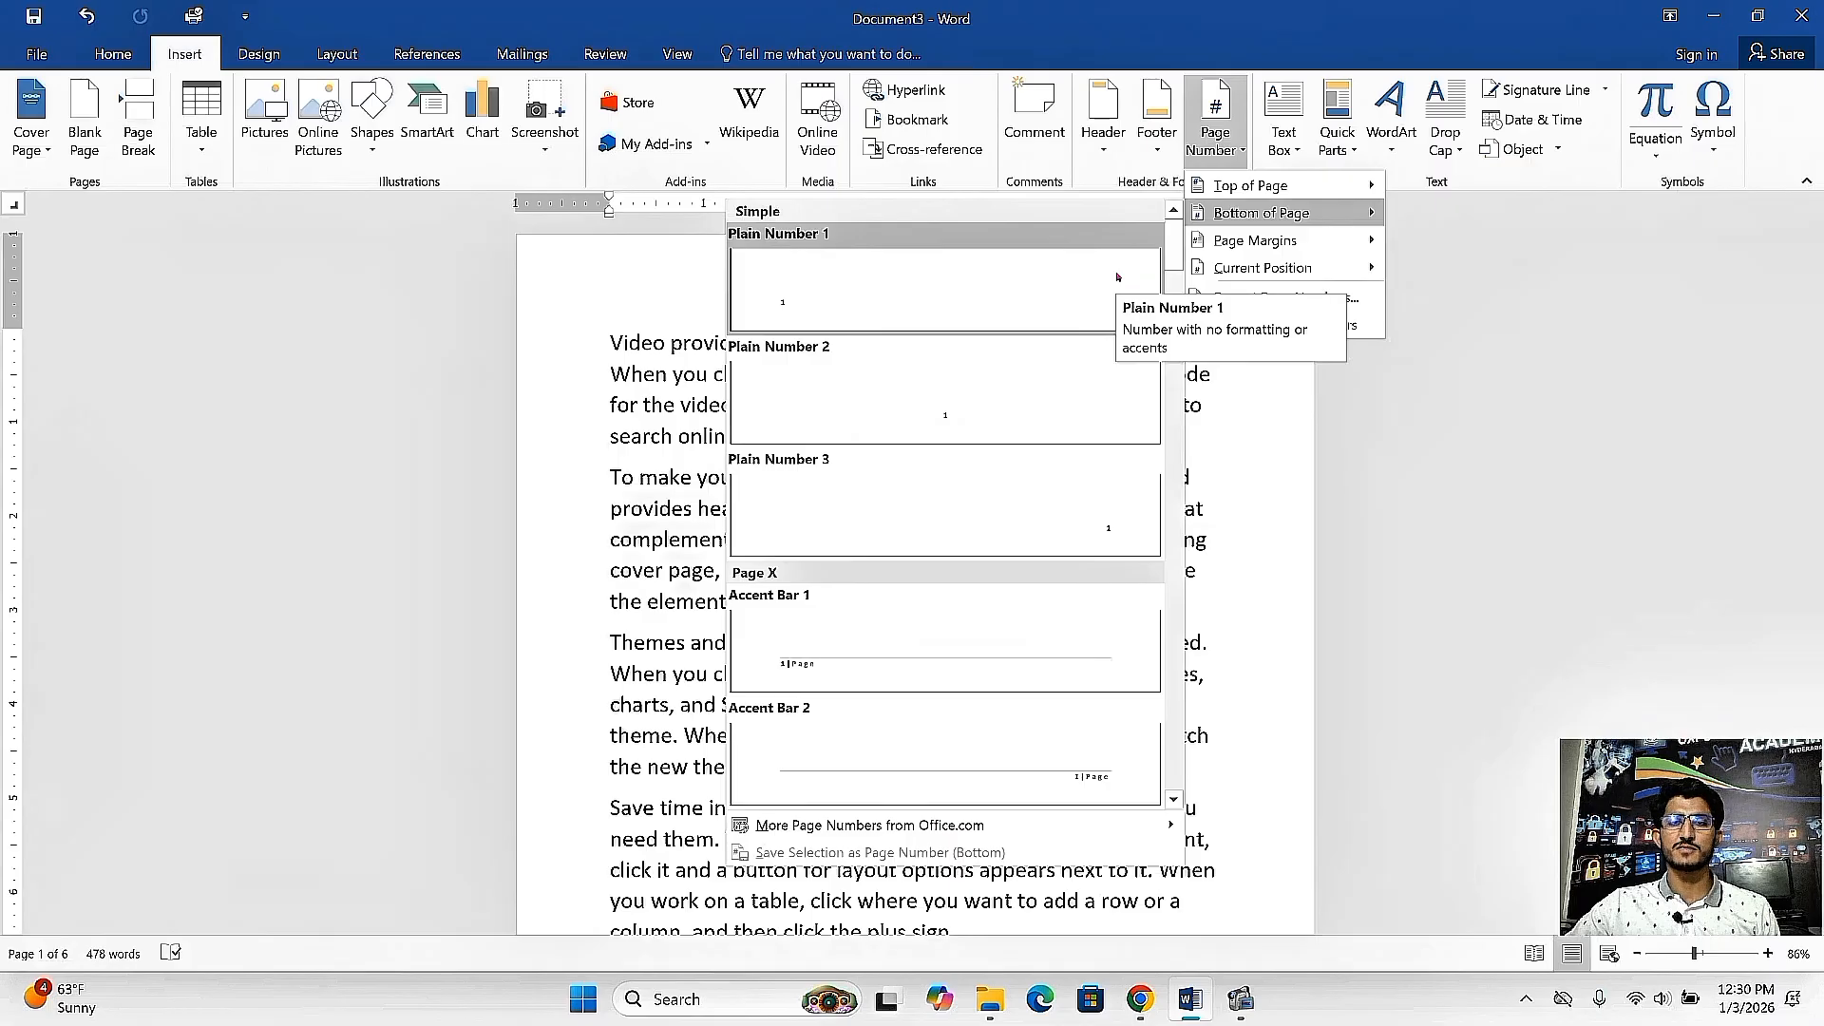
scroll(1174, 278, "down", 2)
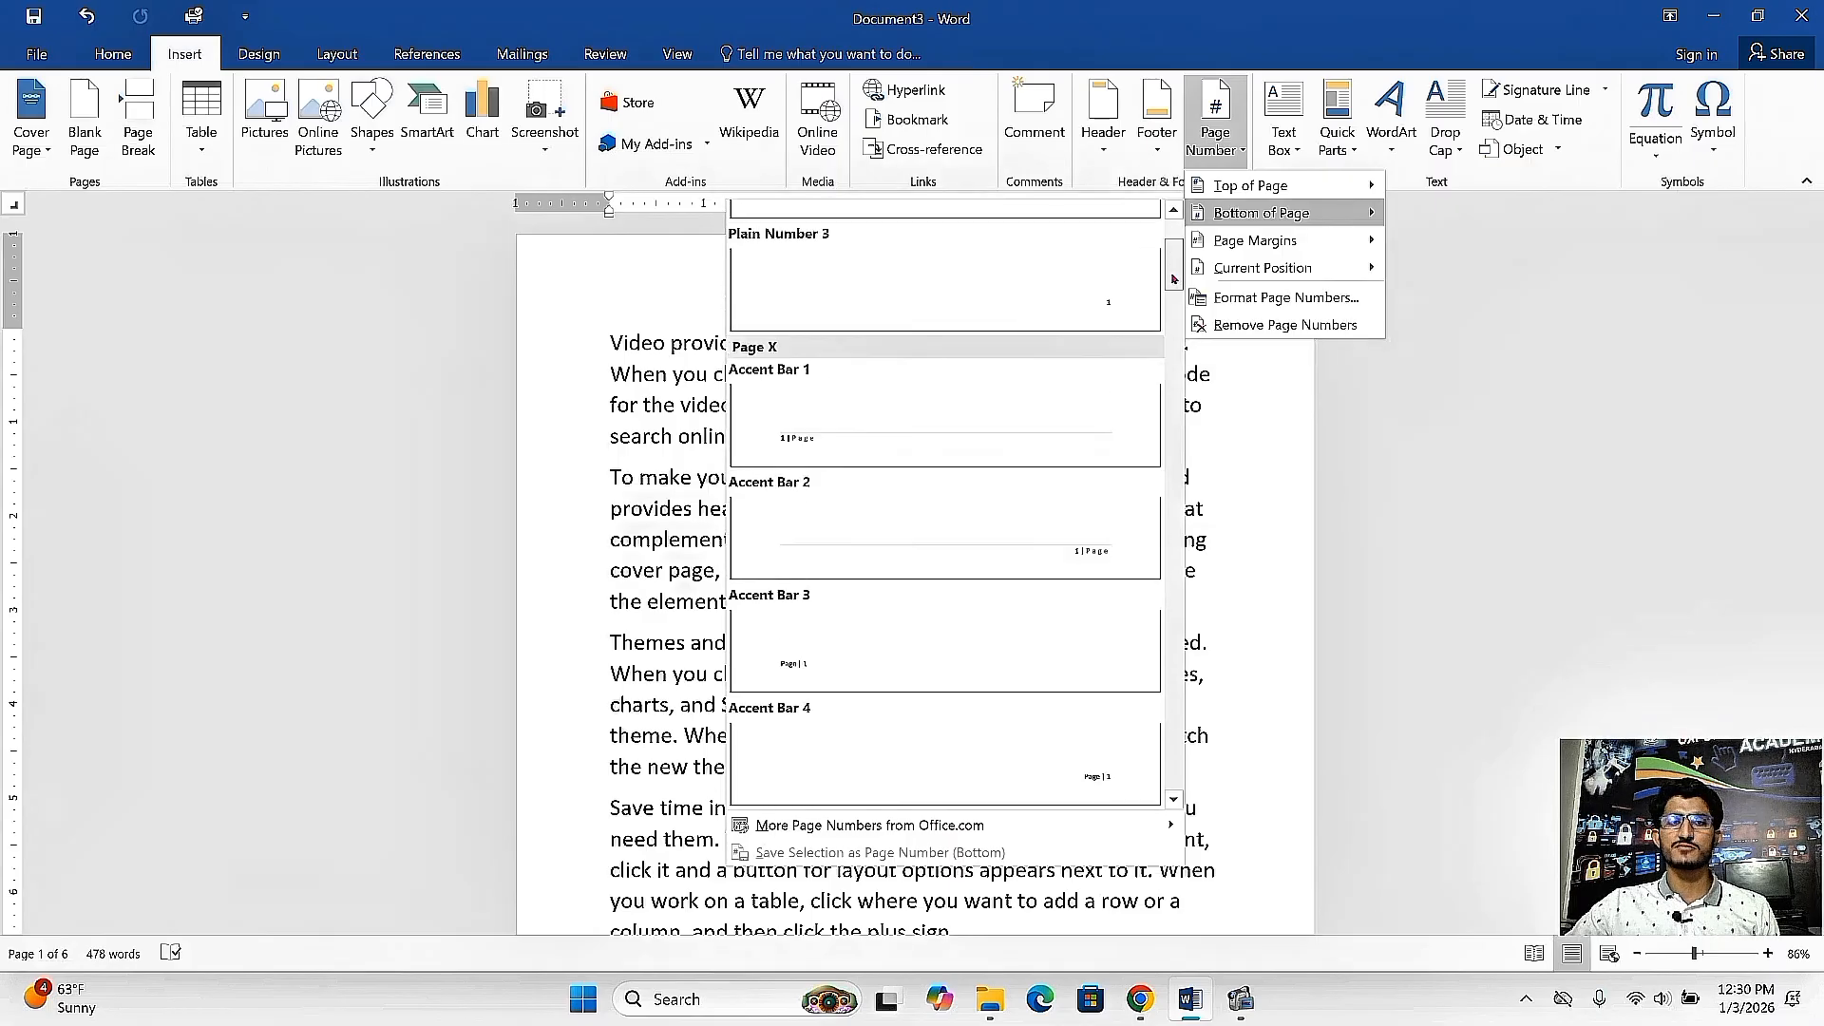
scroll(1174, 278, "down", 7)
scroll(1170, 283, "up", 6)
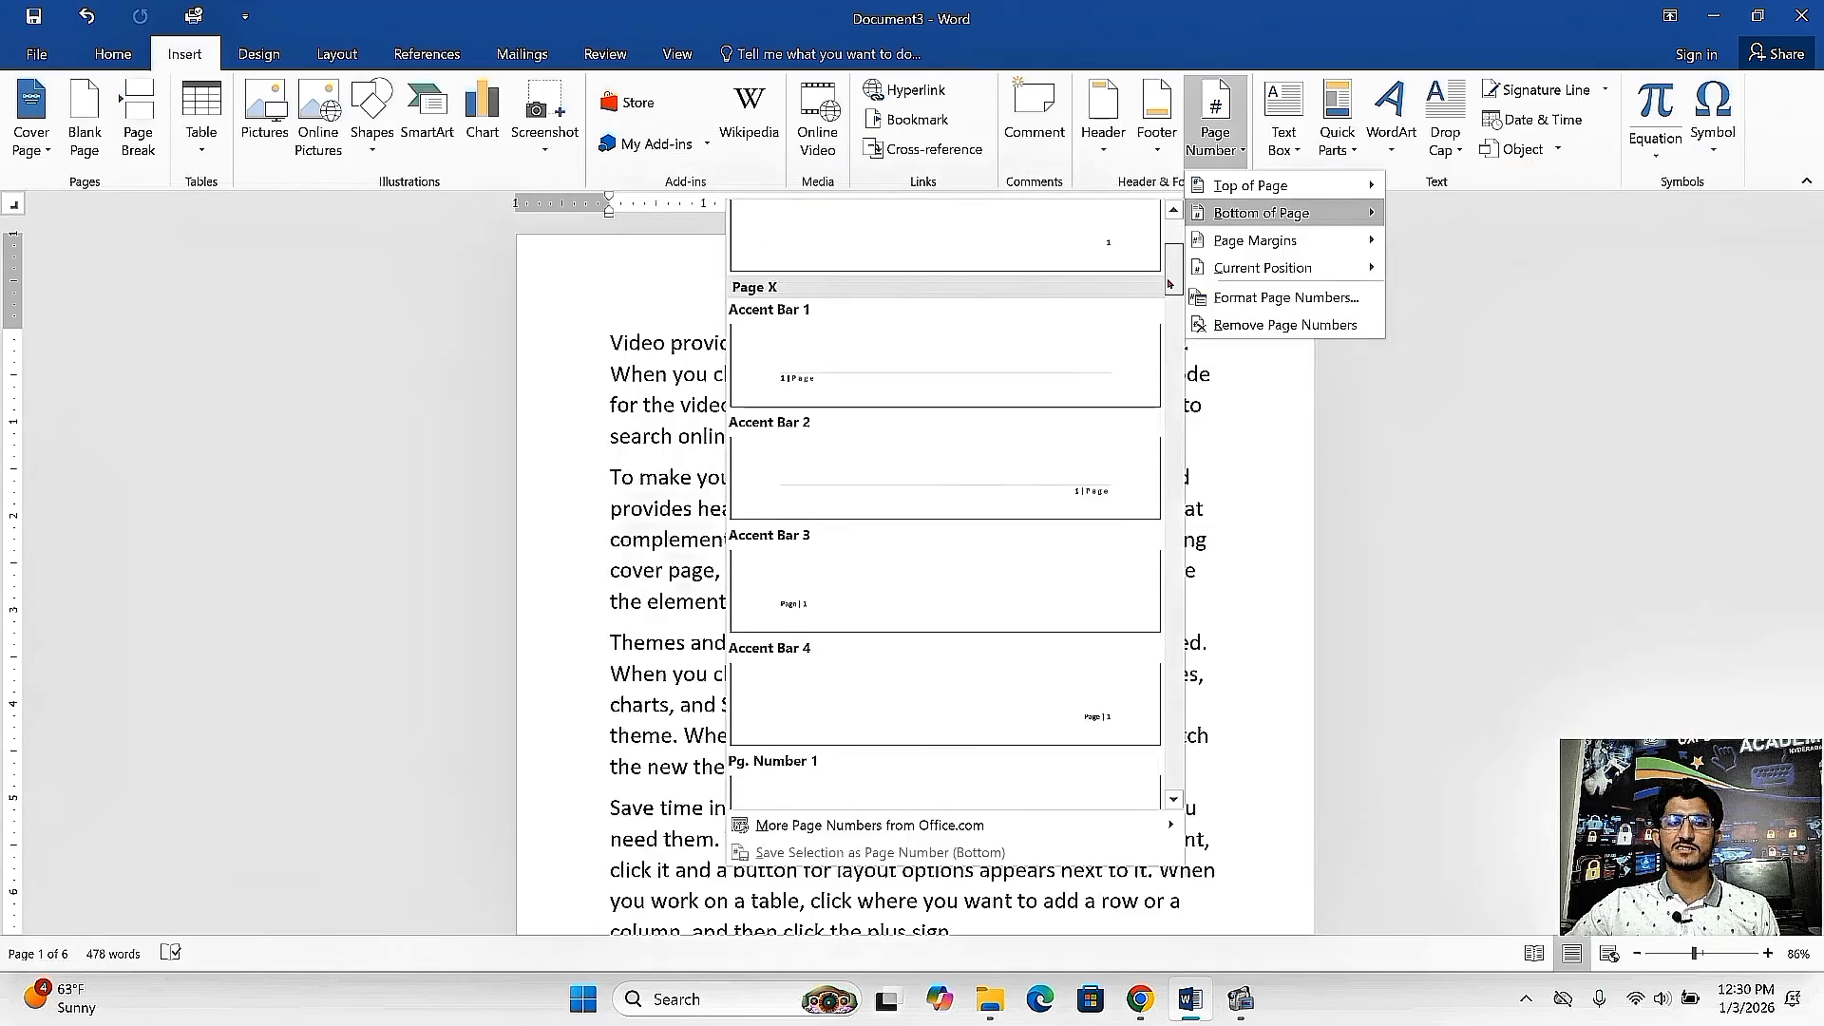
left_click(874, 366)
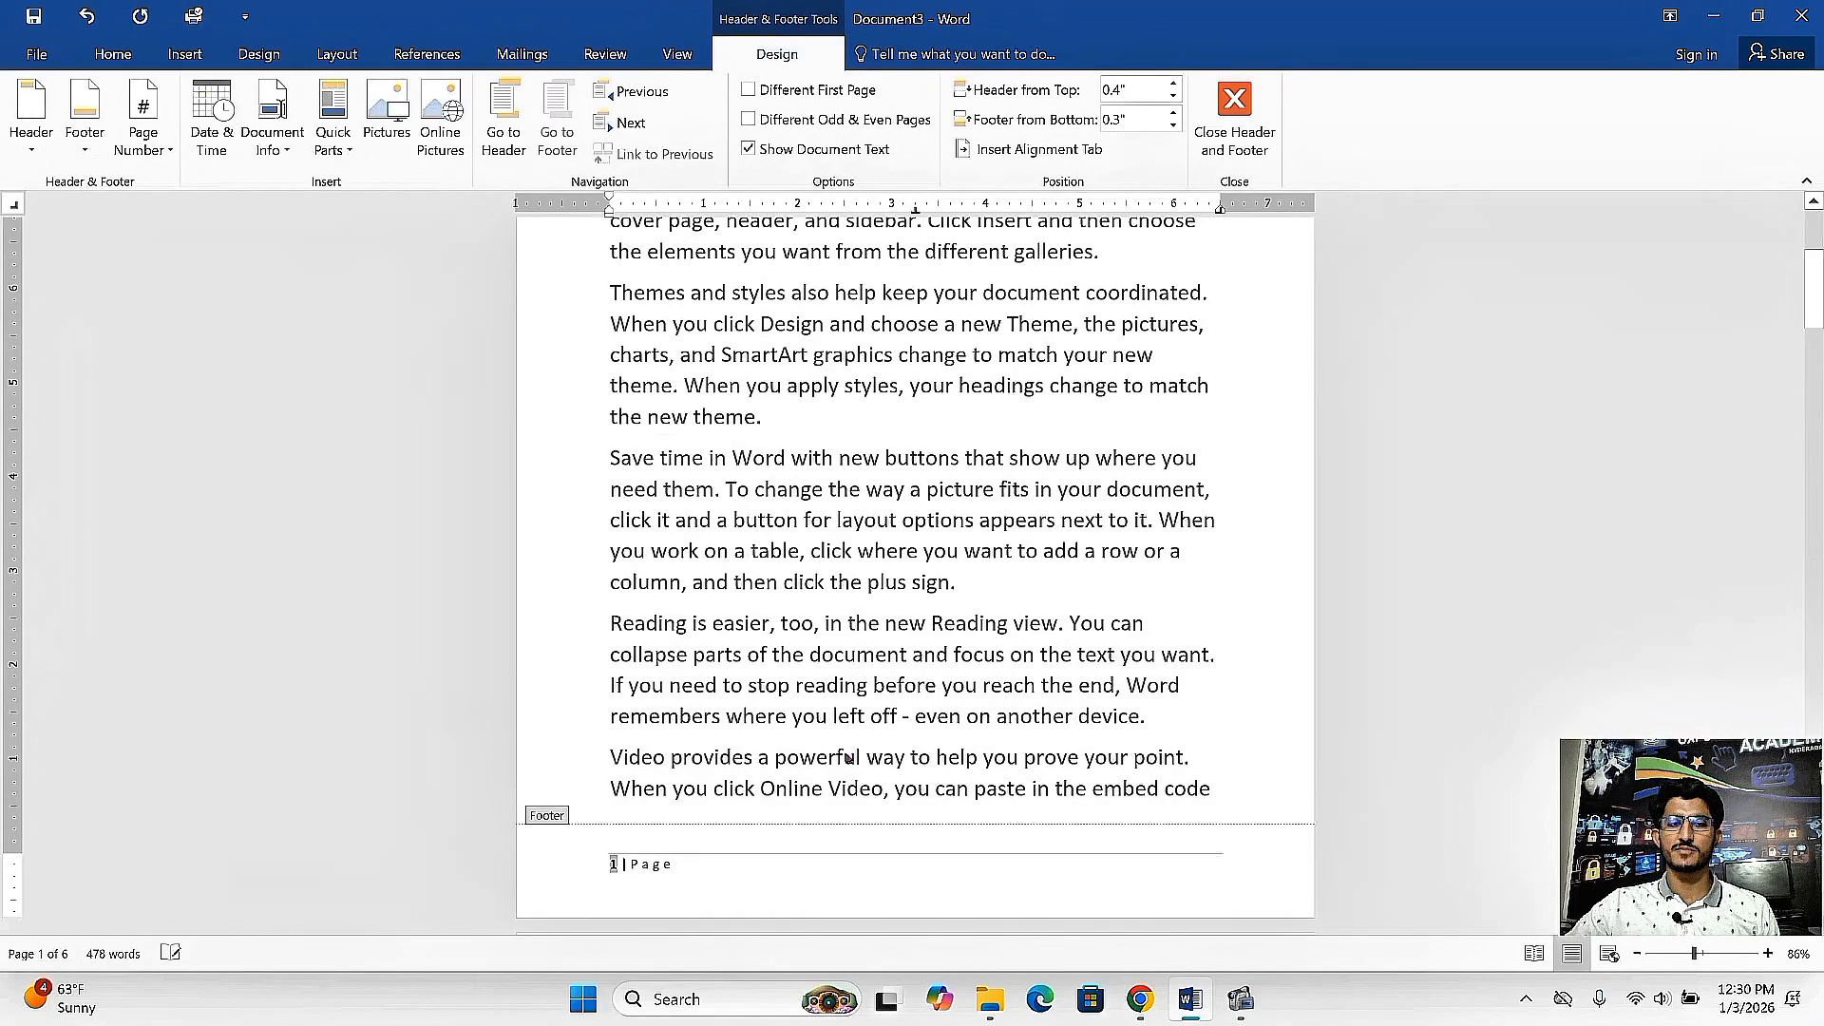
Enlarge the footer's page number text by four font-size increments and leave footer editing.
triple_click(673, 865)
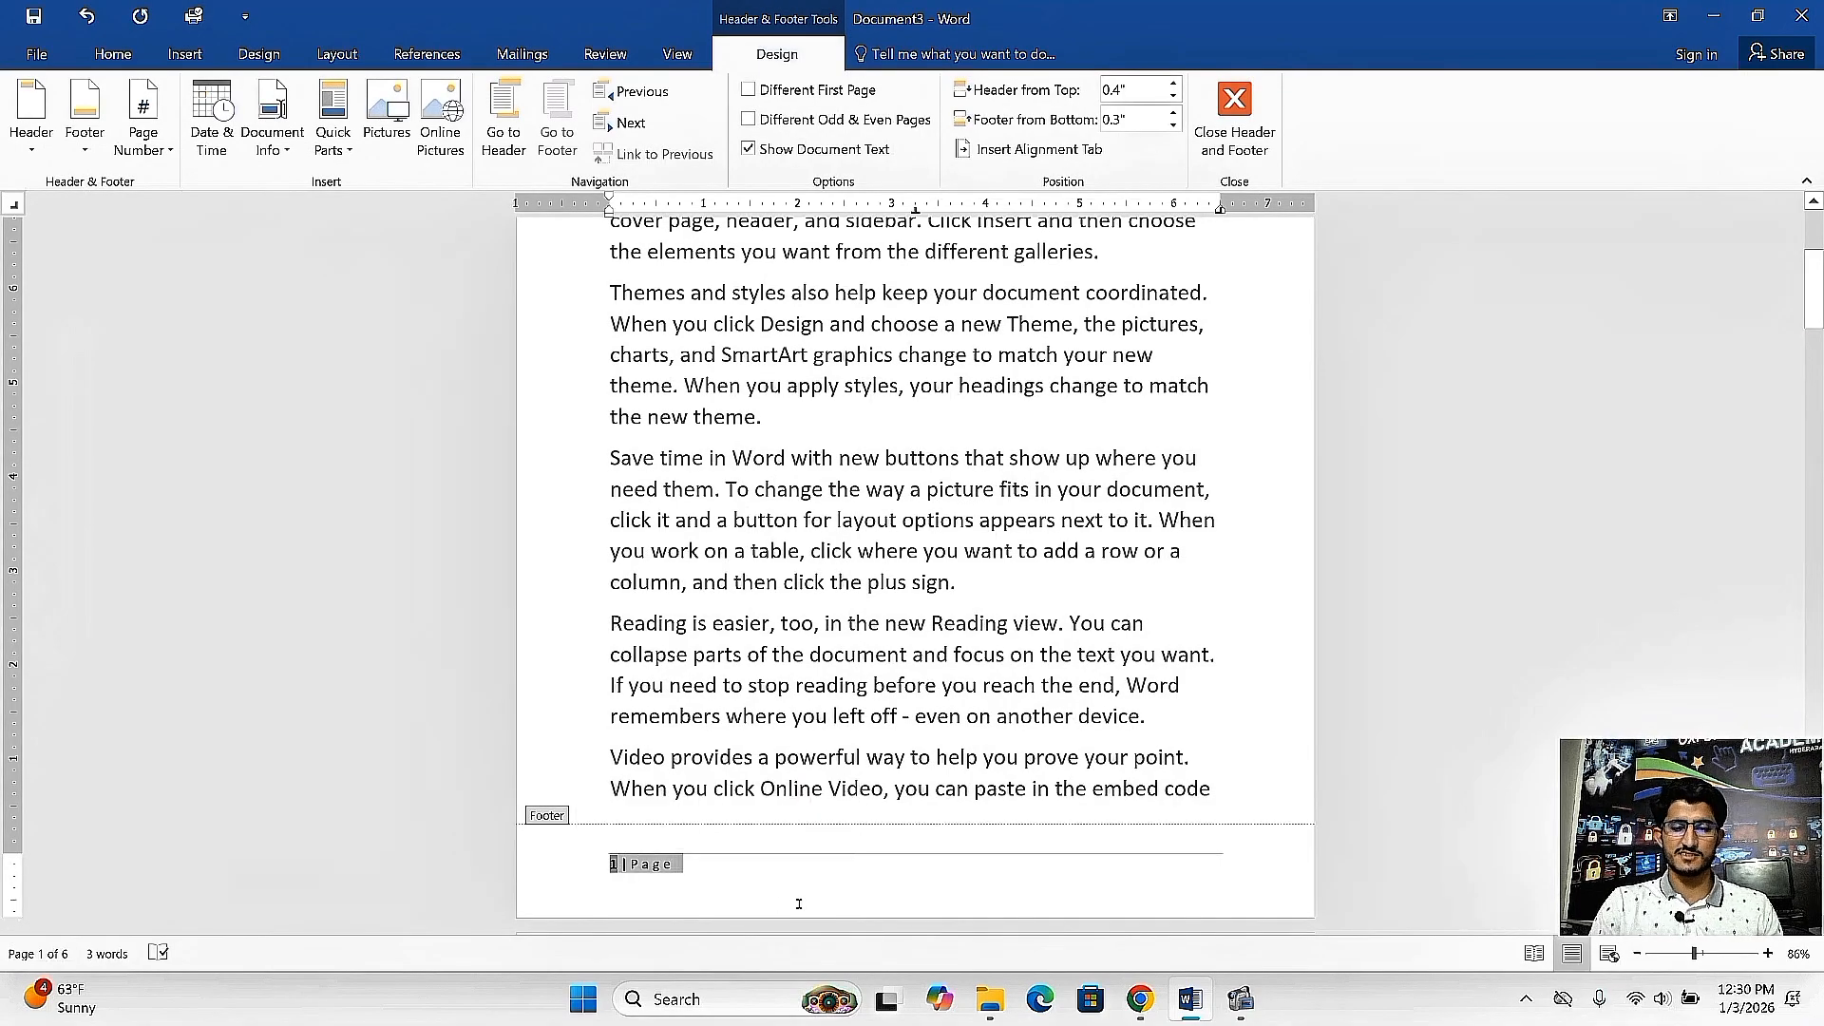
key("ctrl+shift+greater")
key("ctrl+shift+greater")
key("ctrl+shift+greater")
key("ctrl+shift+greater")
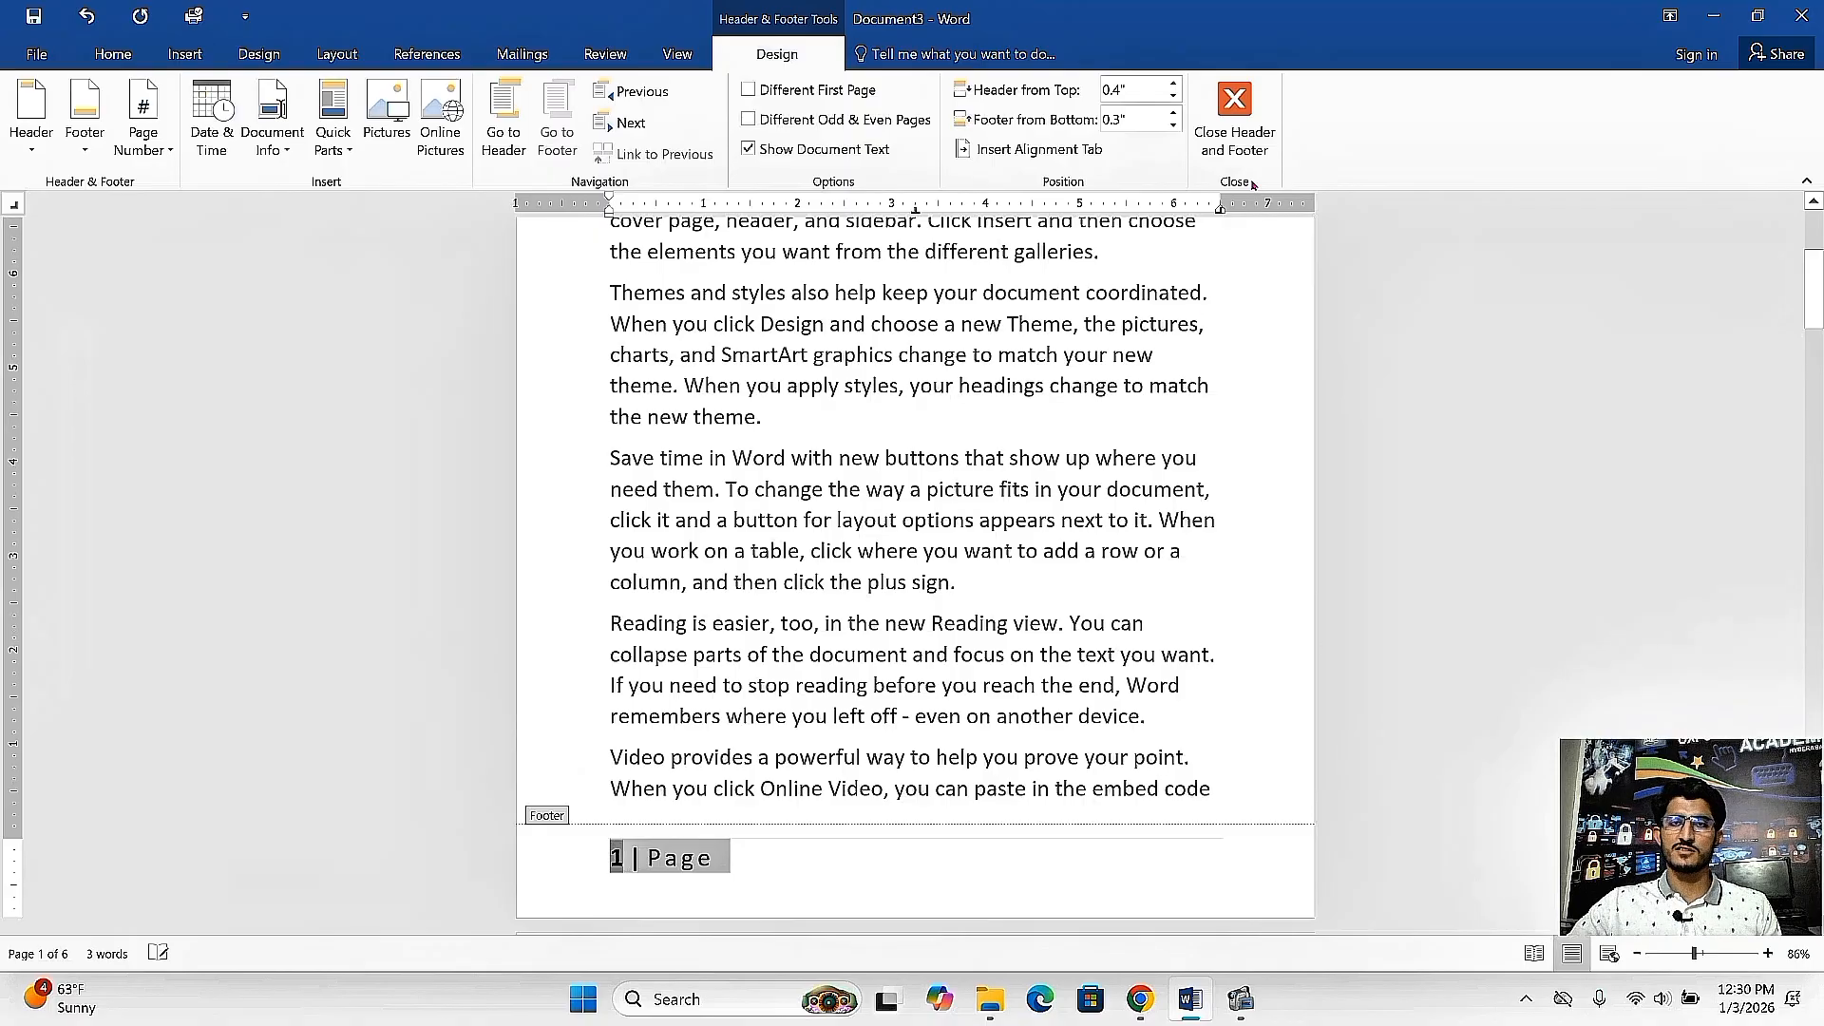
left_click(1235, 109)
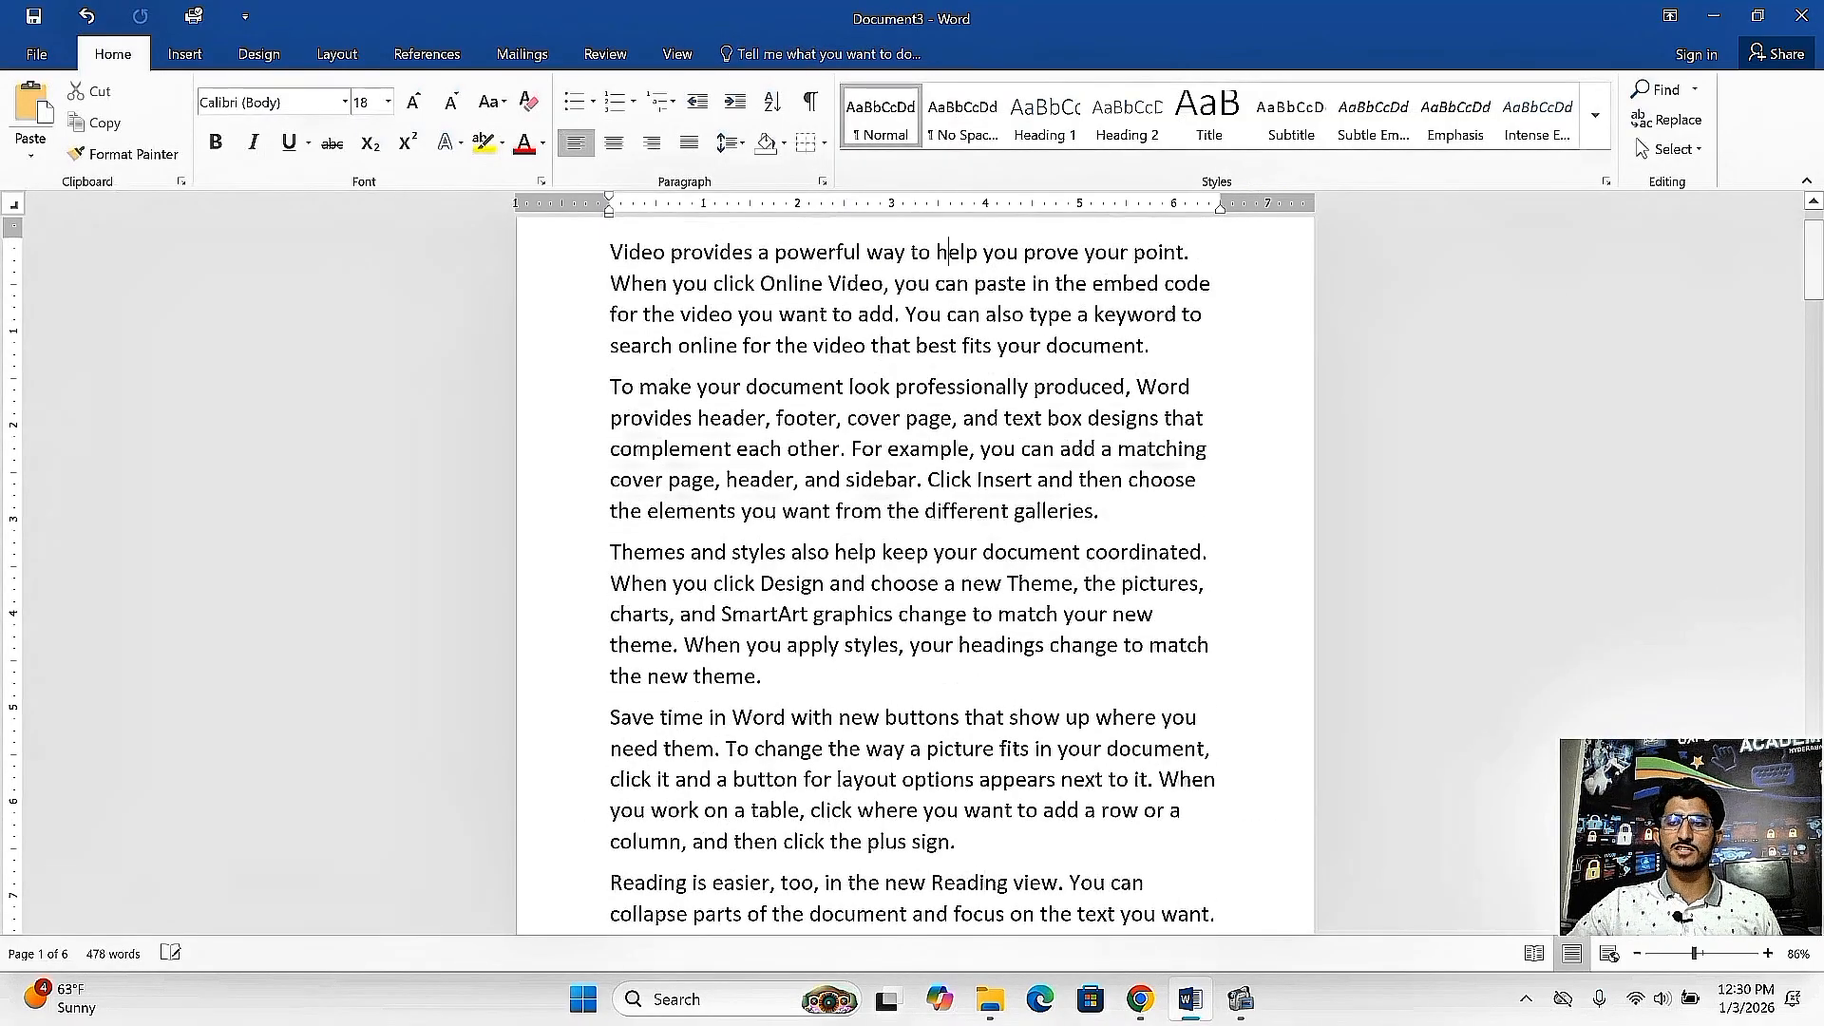
Reopen the first page's footer, remove the page numbers from the document, and leave footer editing.
left_click_drag(1814, 258, 1773, 318)
left_click(651, 719)
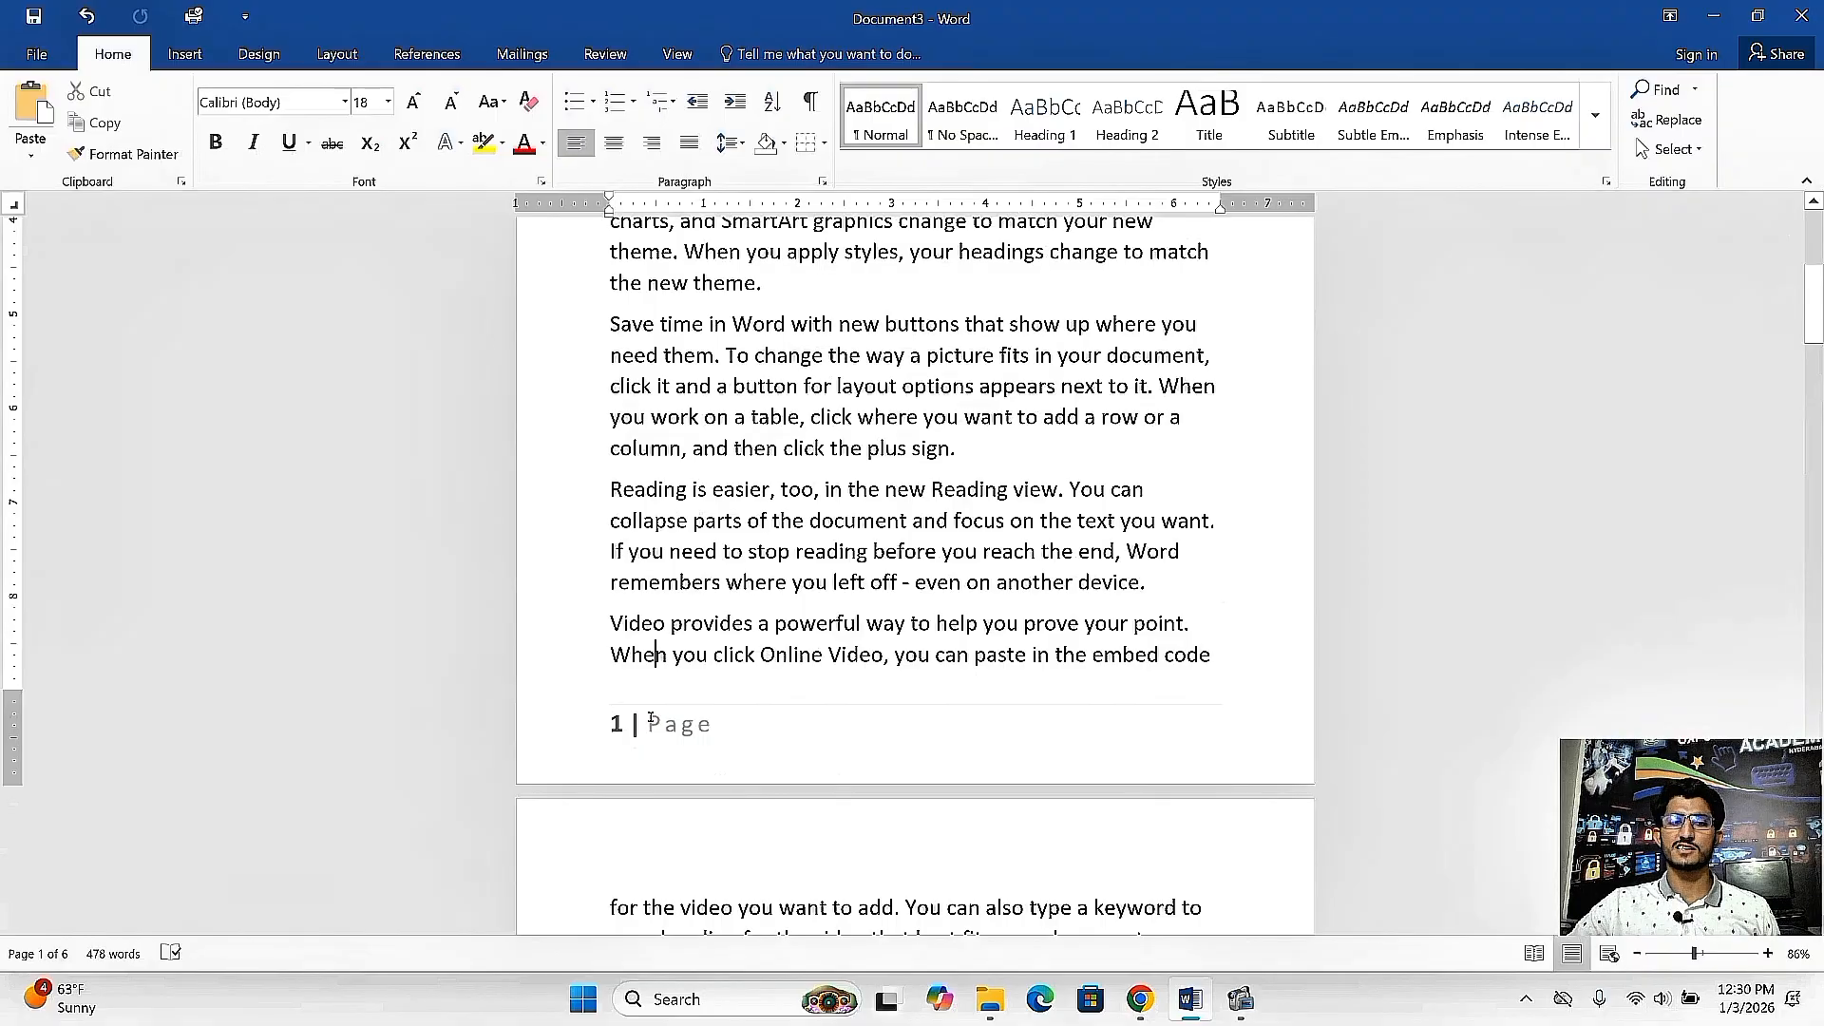
double_click(652, 720)
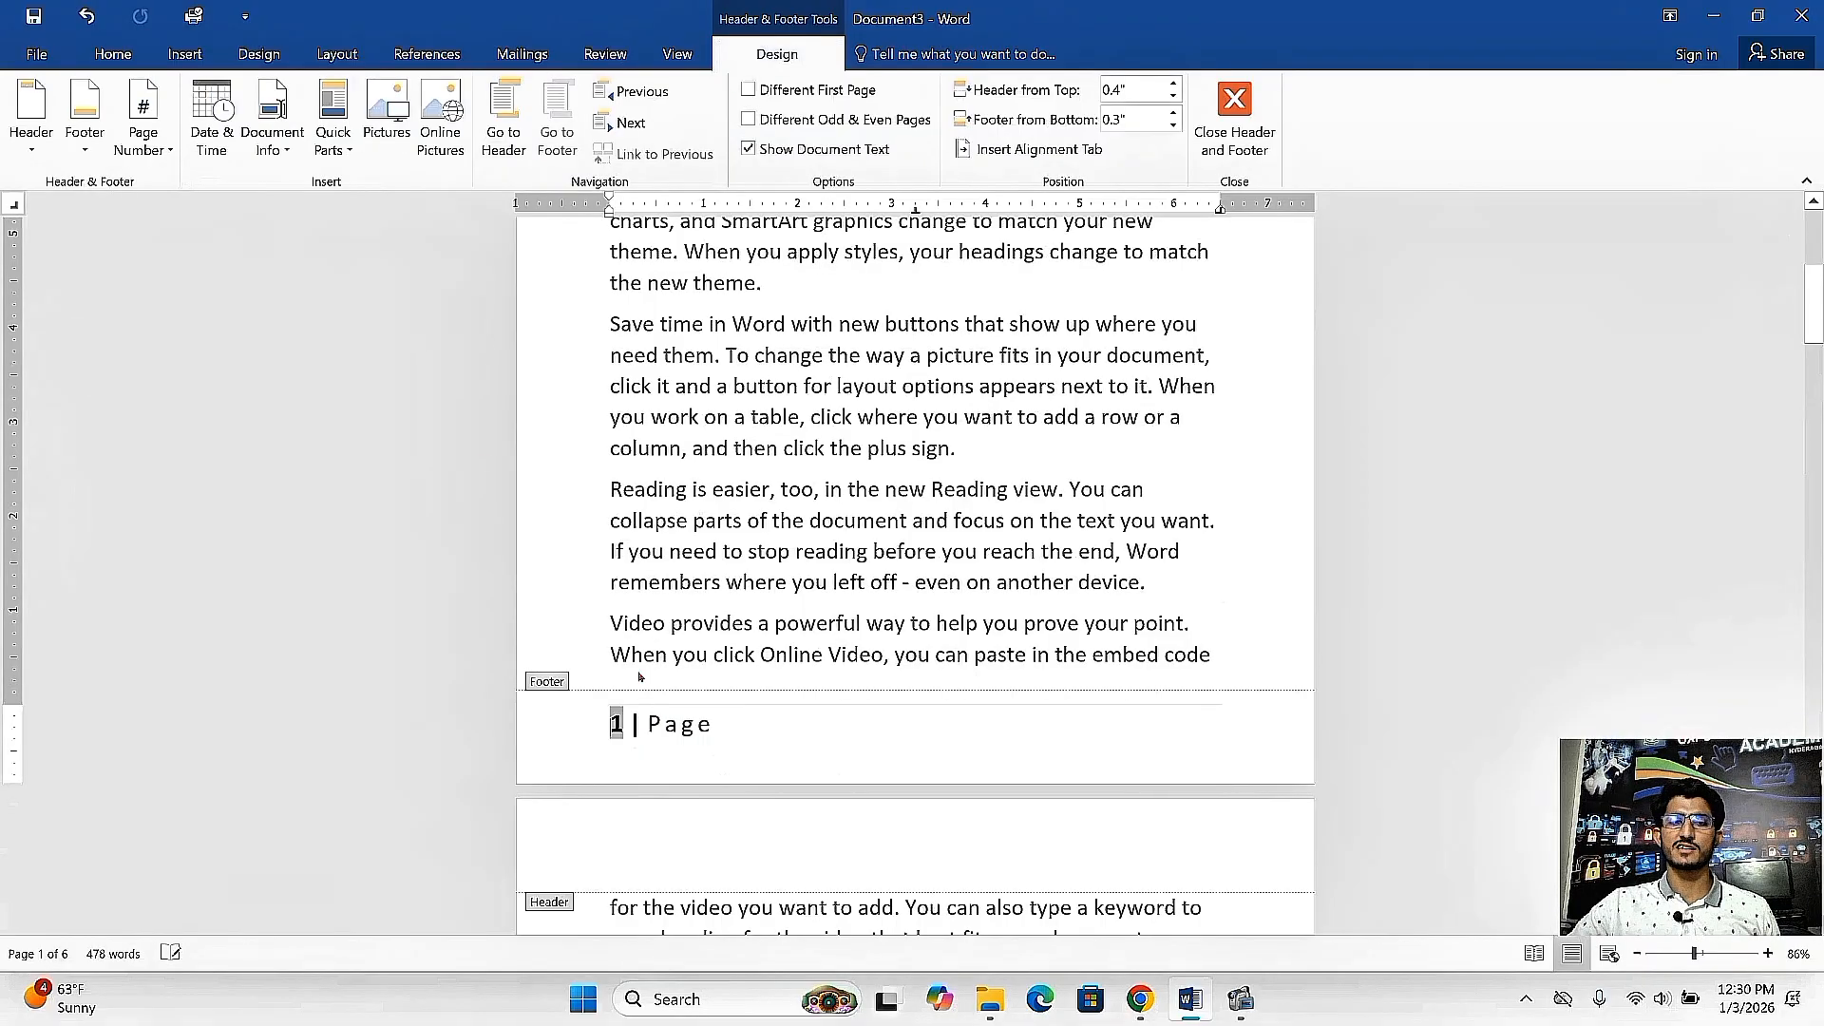
left_click(143, 138)
left_click(204, 324)
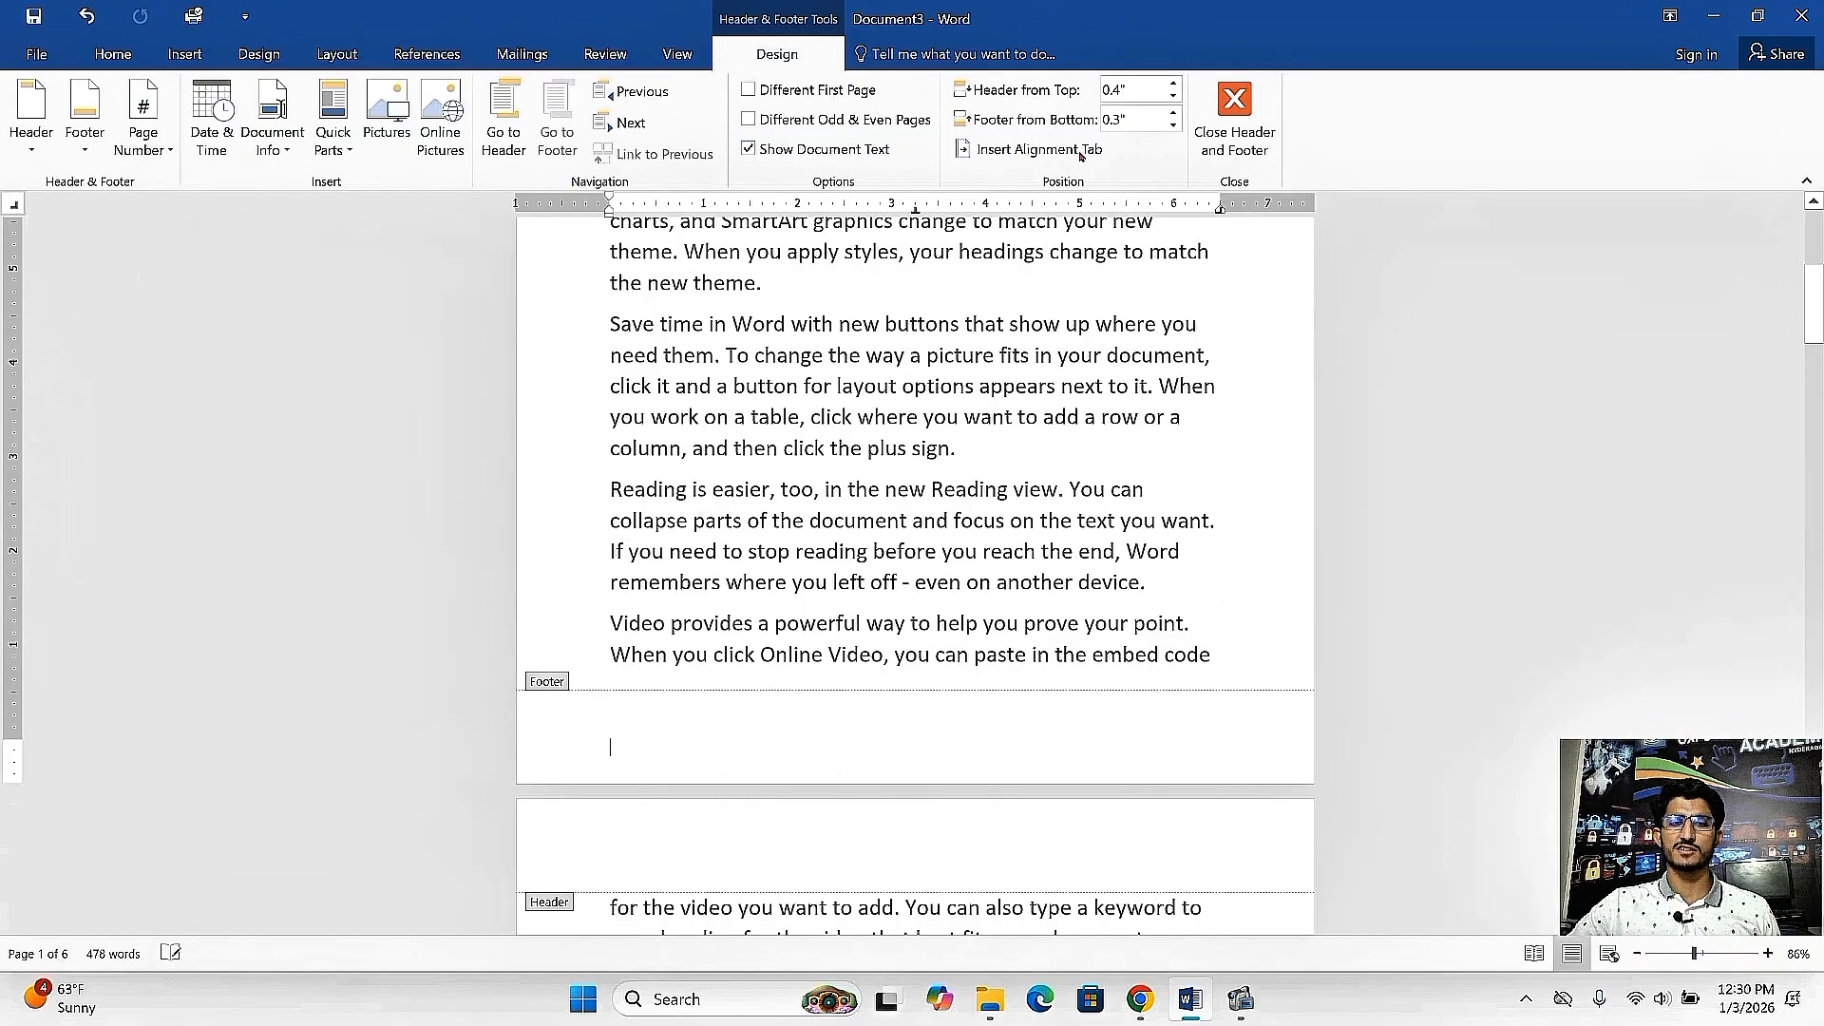
left_click(1235, 118)
Insert the Accent Bar, Left page number in the page margins and leave header editing.
left_click(184, 53)
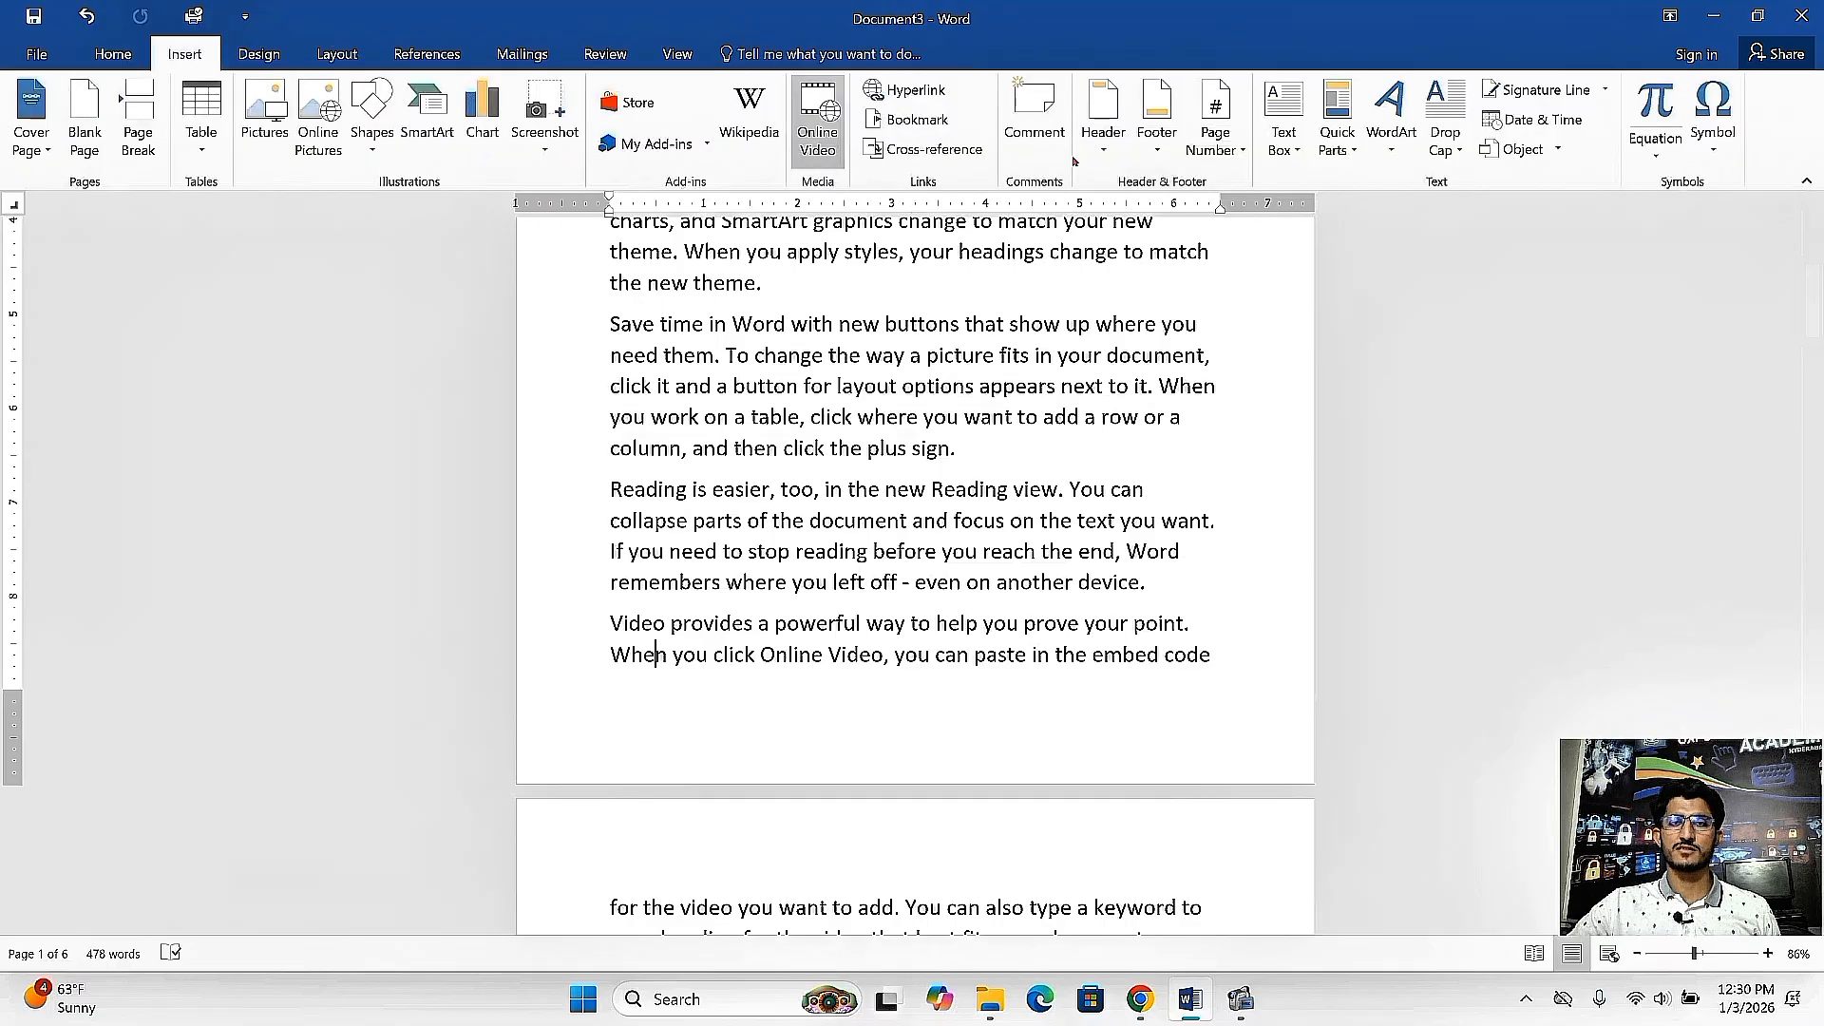
left_click(1157, 124)
left_click(1216, 123)
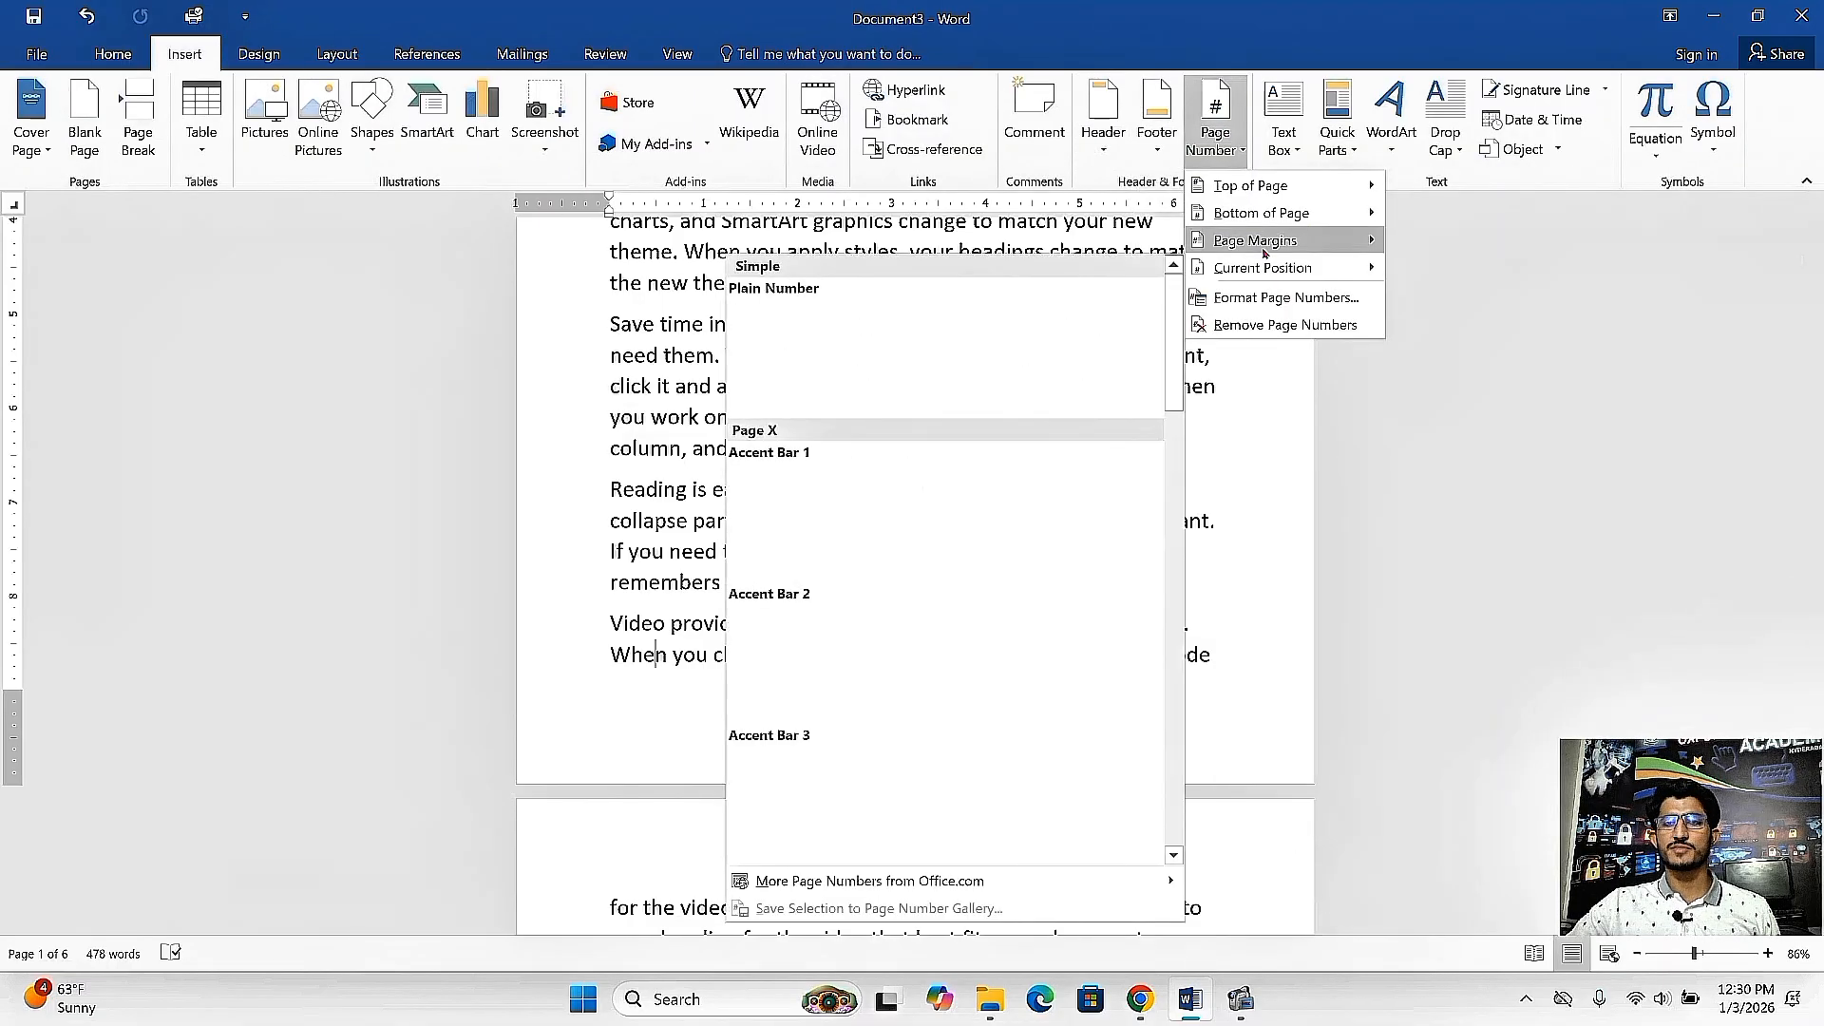
mouse_move(1264, 249)
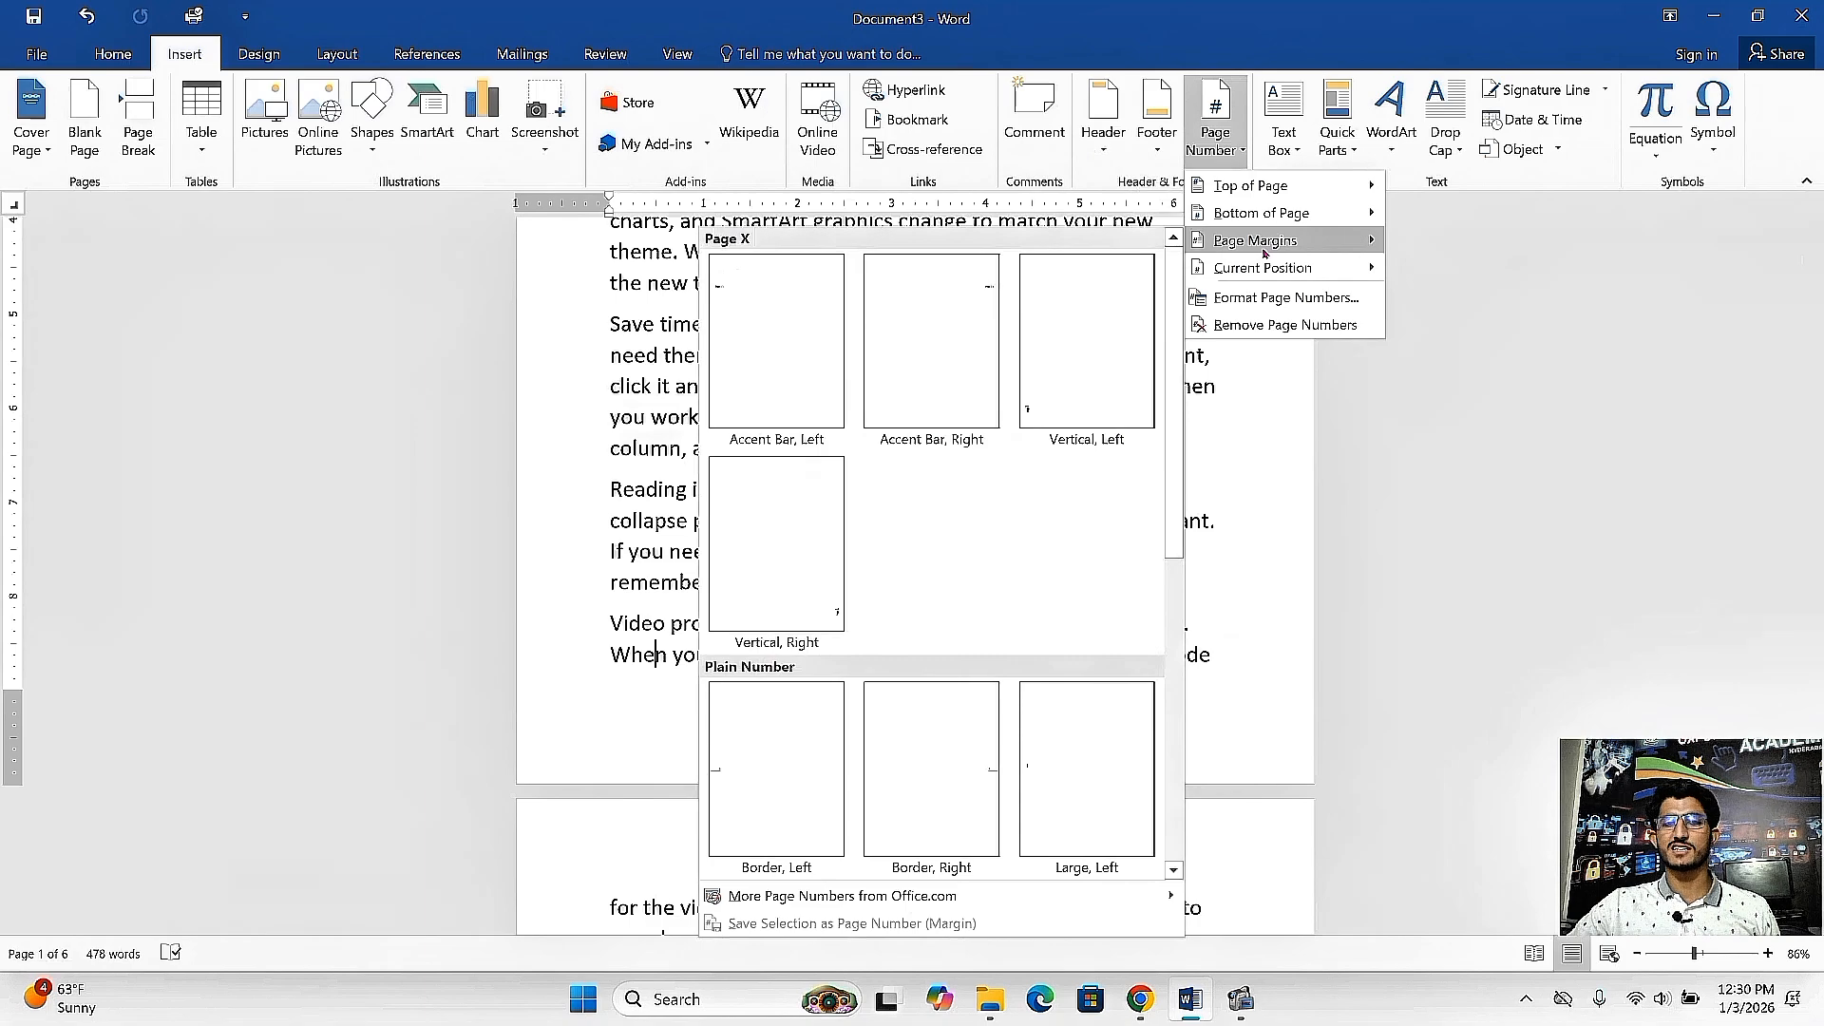
left_click(776, 340)
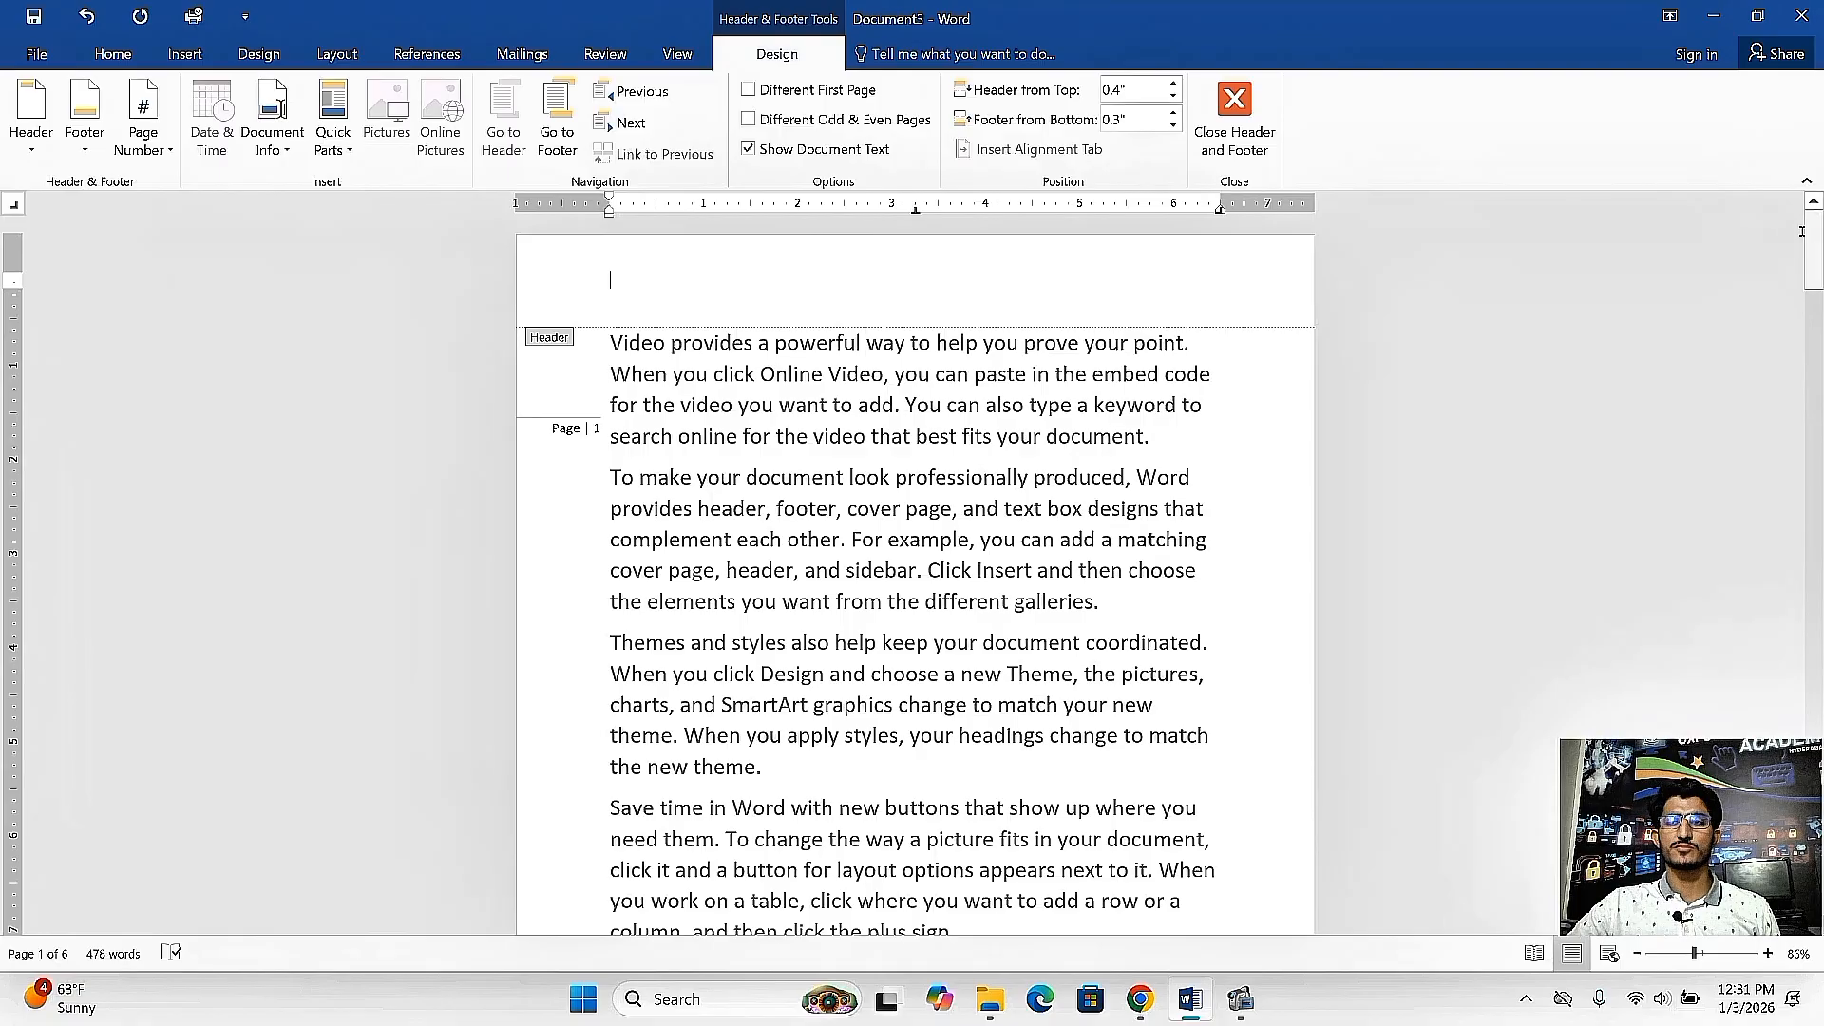
scroll(939, 780, "down", 1)
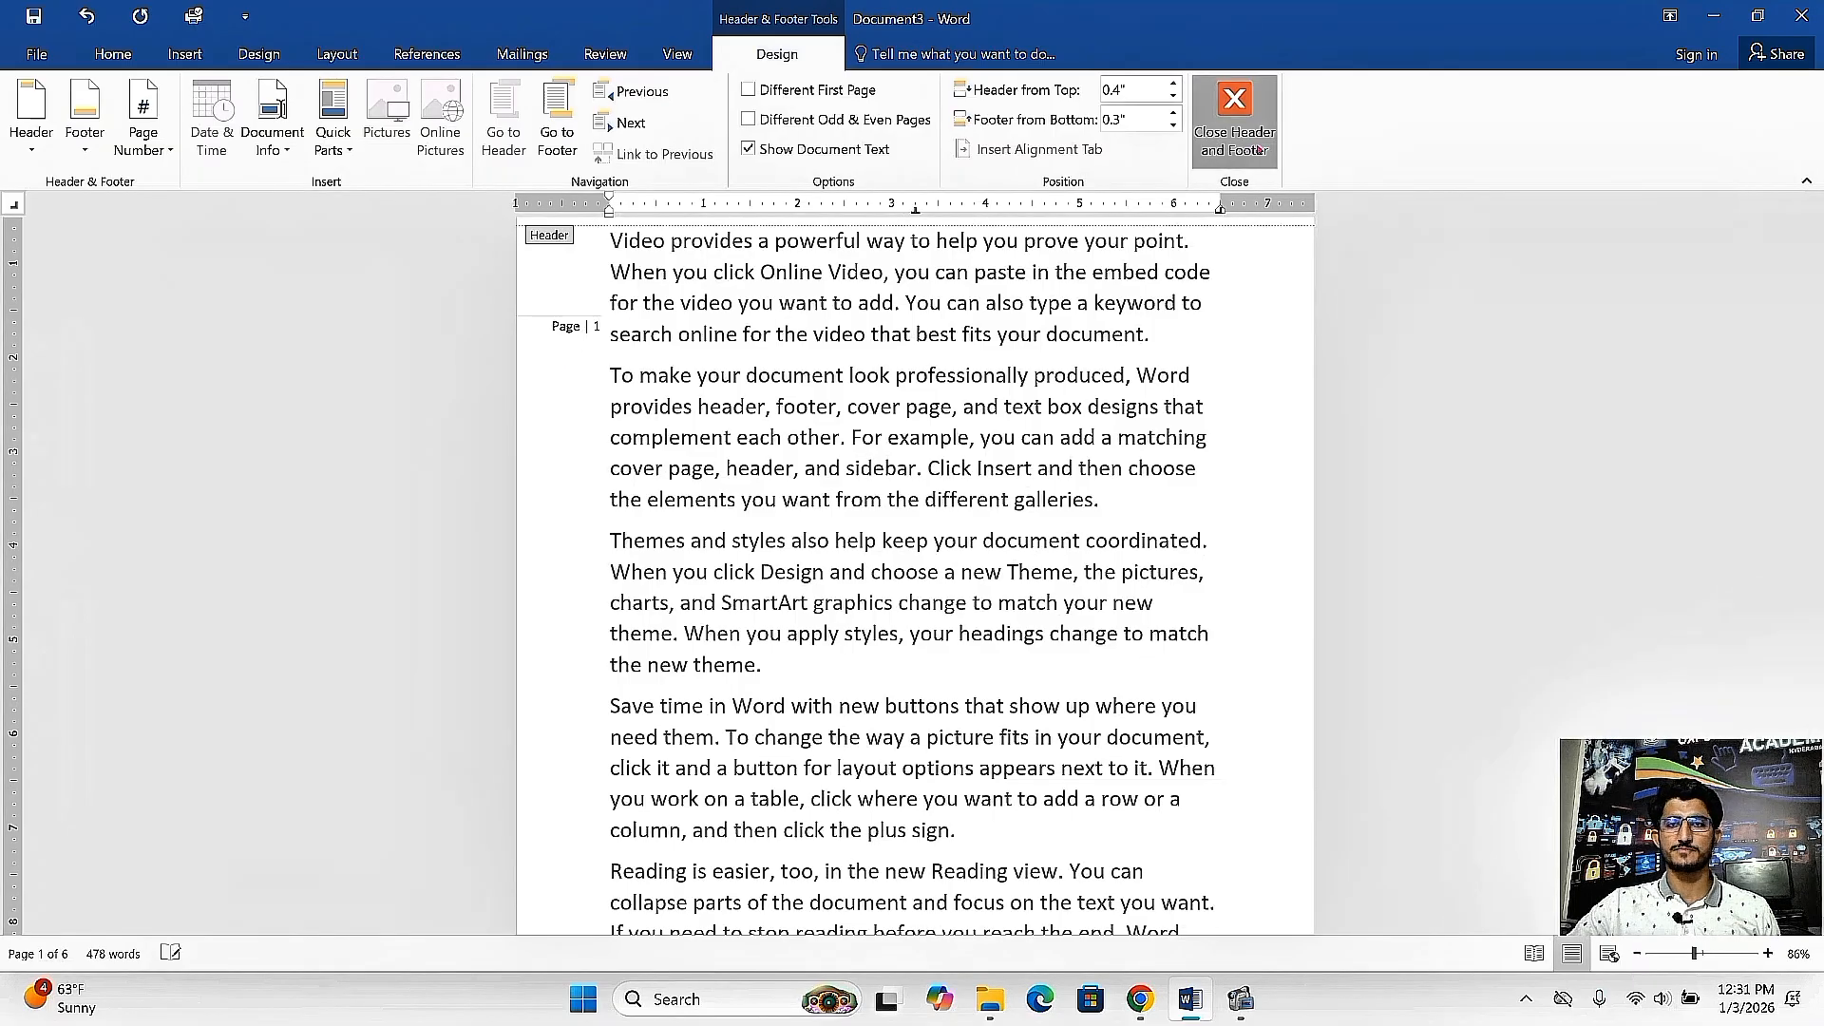
left_click(1236, 114)
Examine the page number styles offered for the current position without inserting one.
left_click(184, 54)
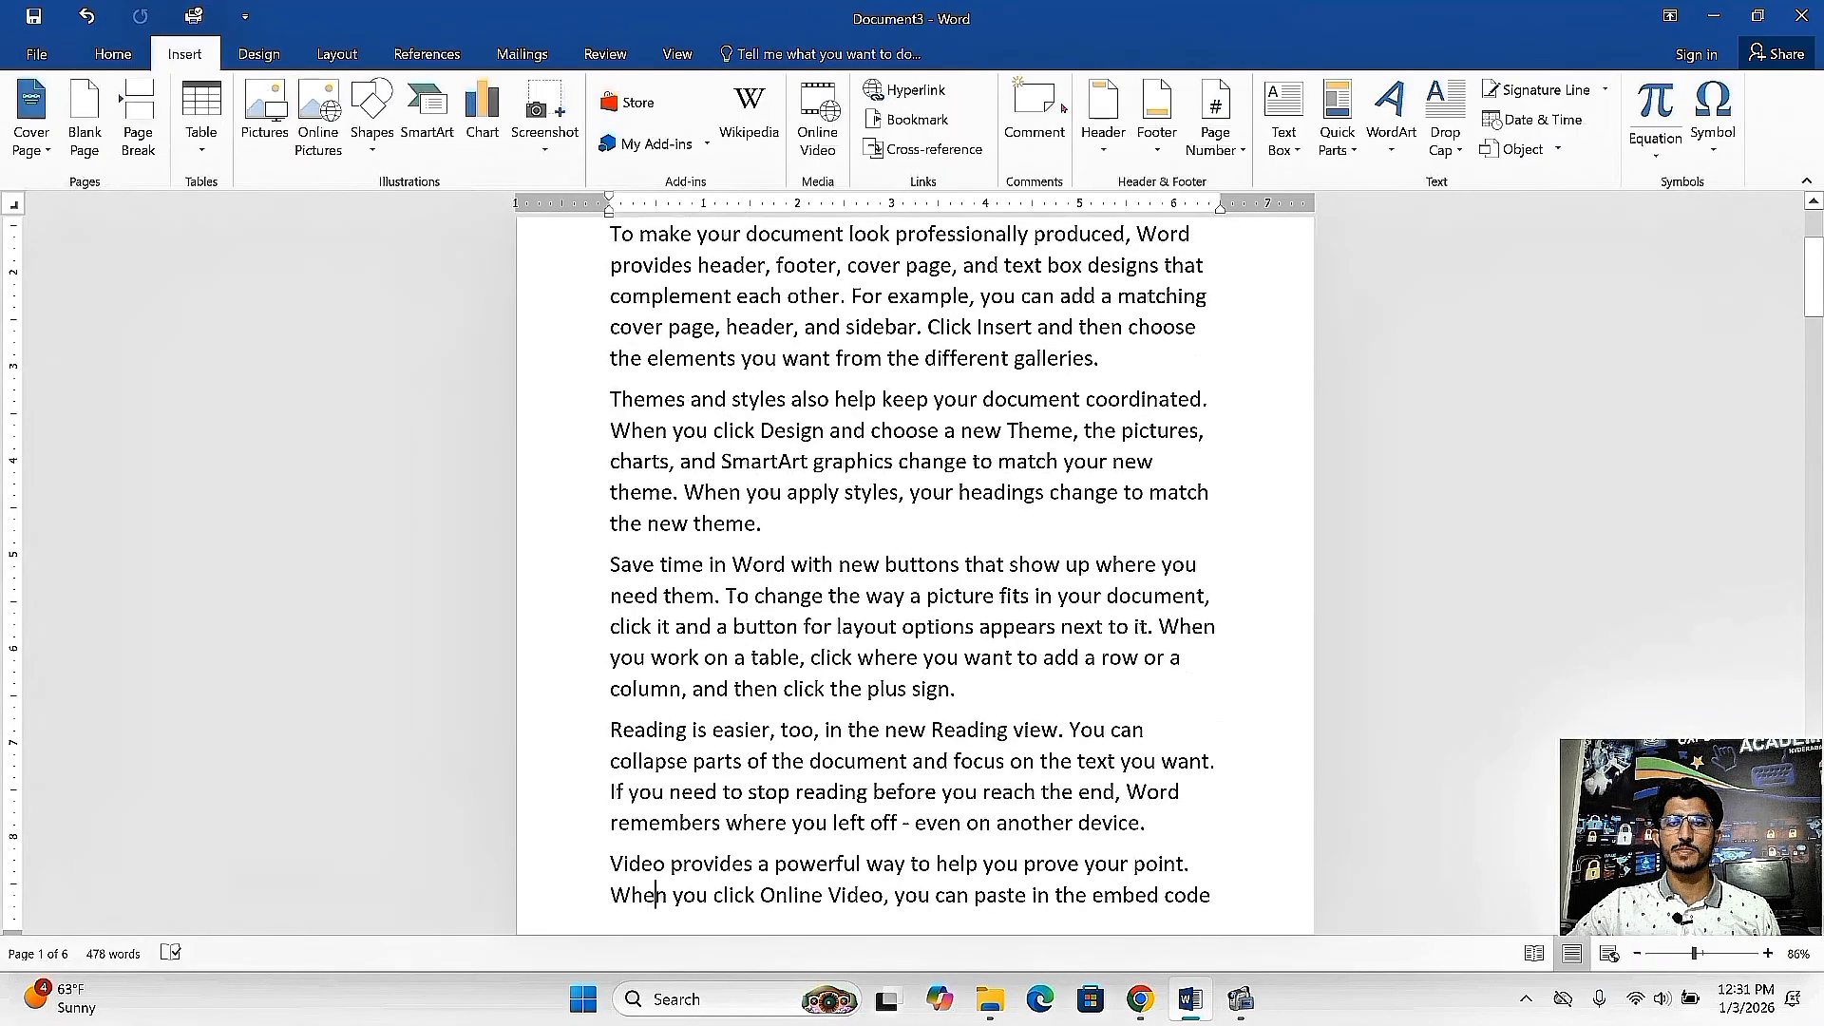
left_click(1216, 124)
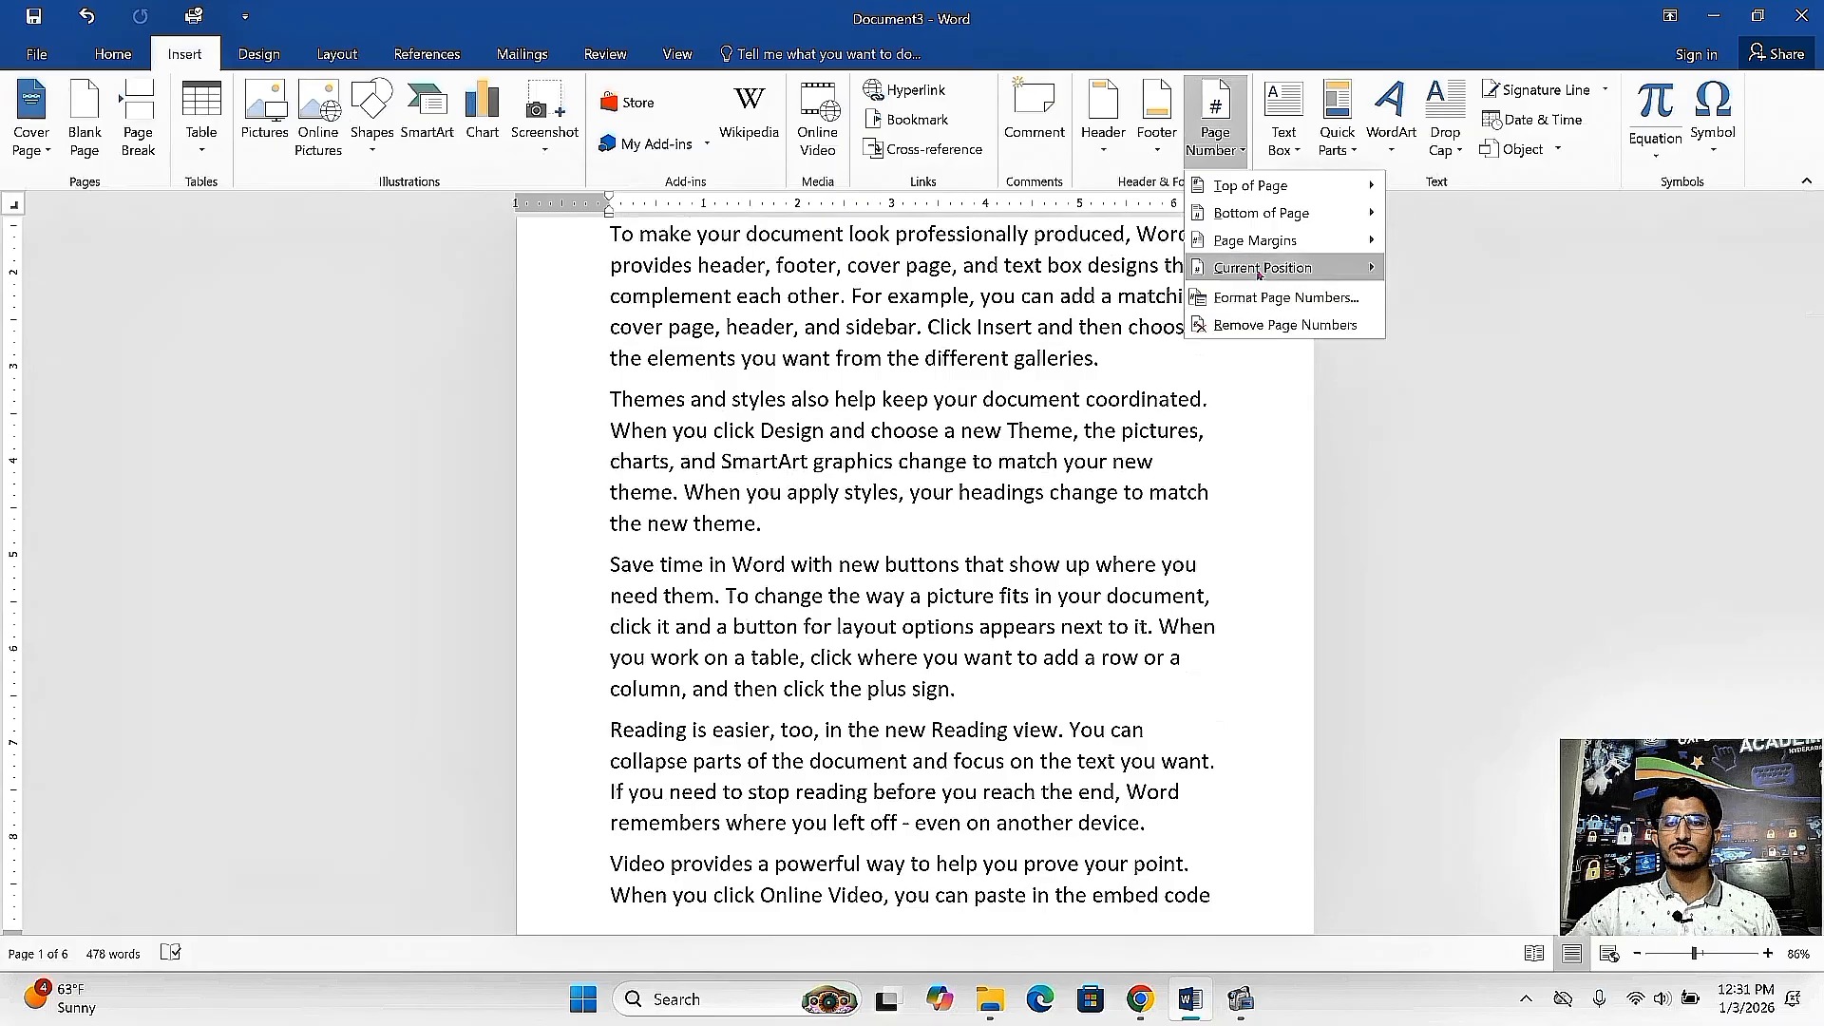
mouse_move(1258, 271)
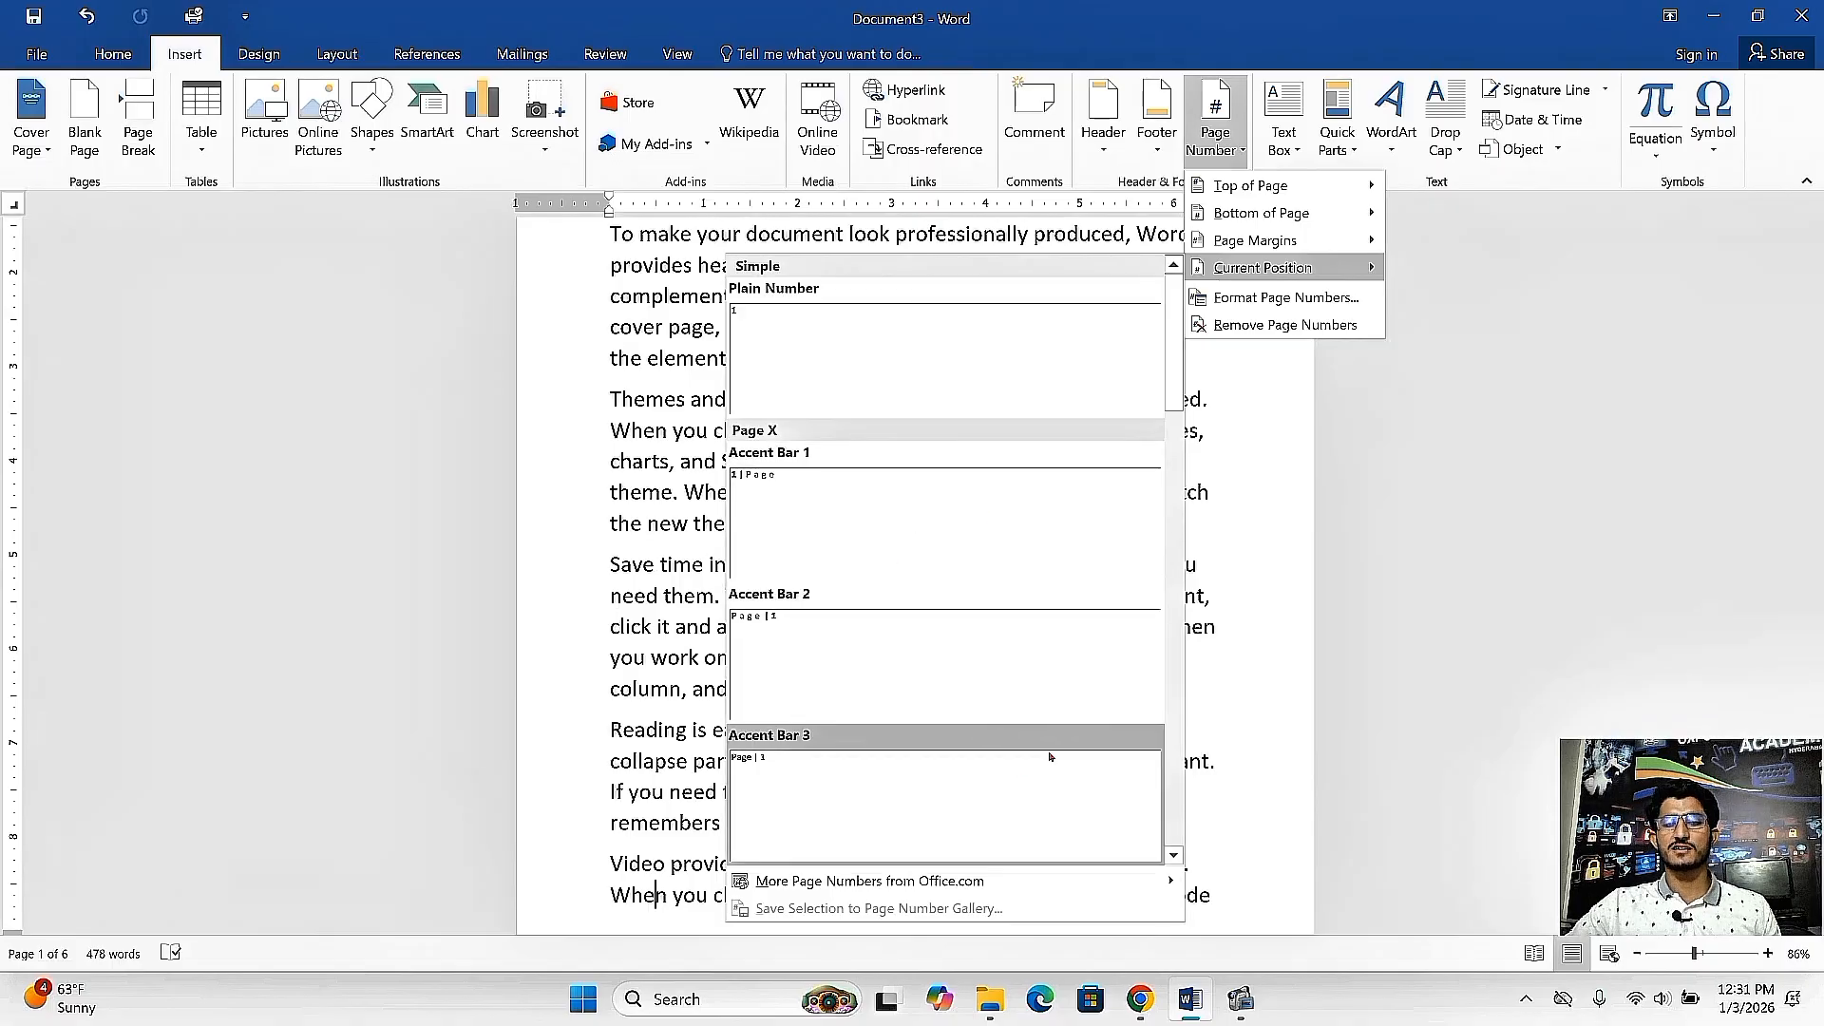
left_click_drag(1174, 337, 1206, 309)
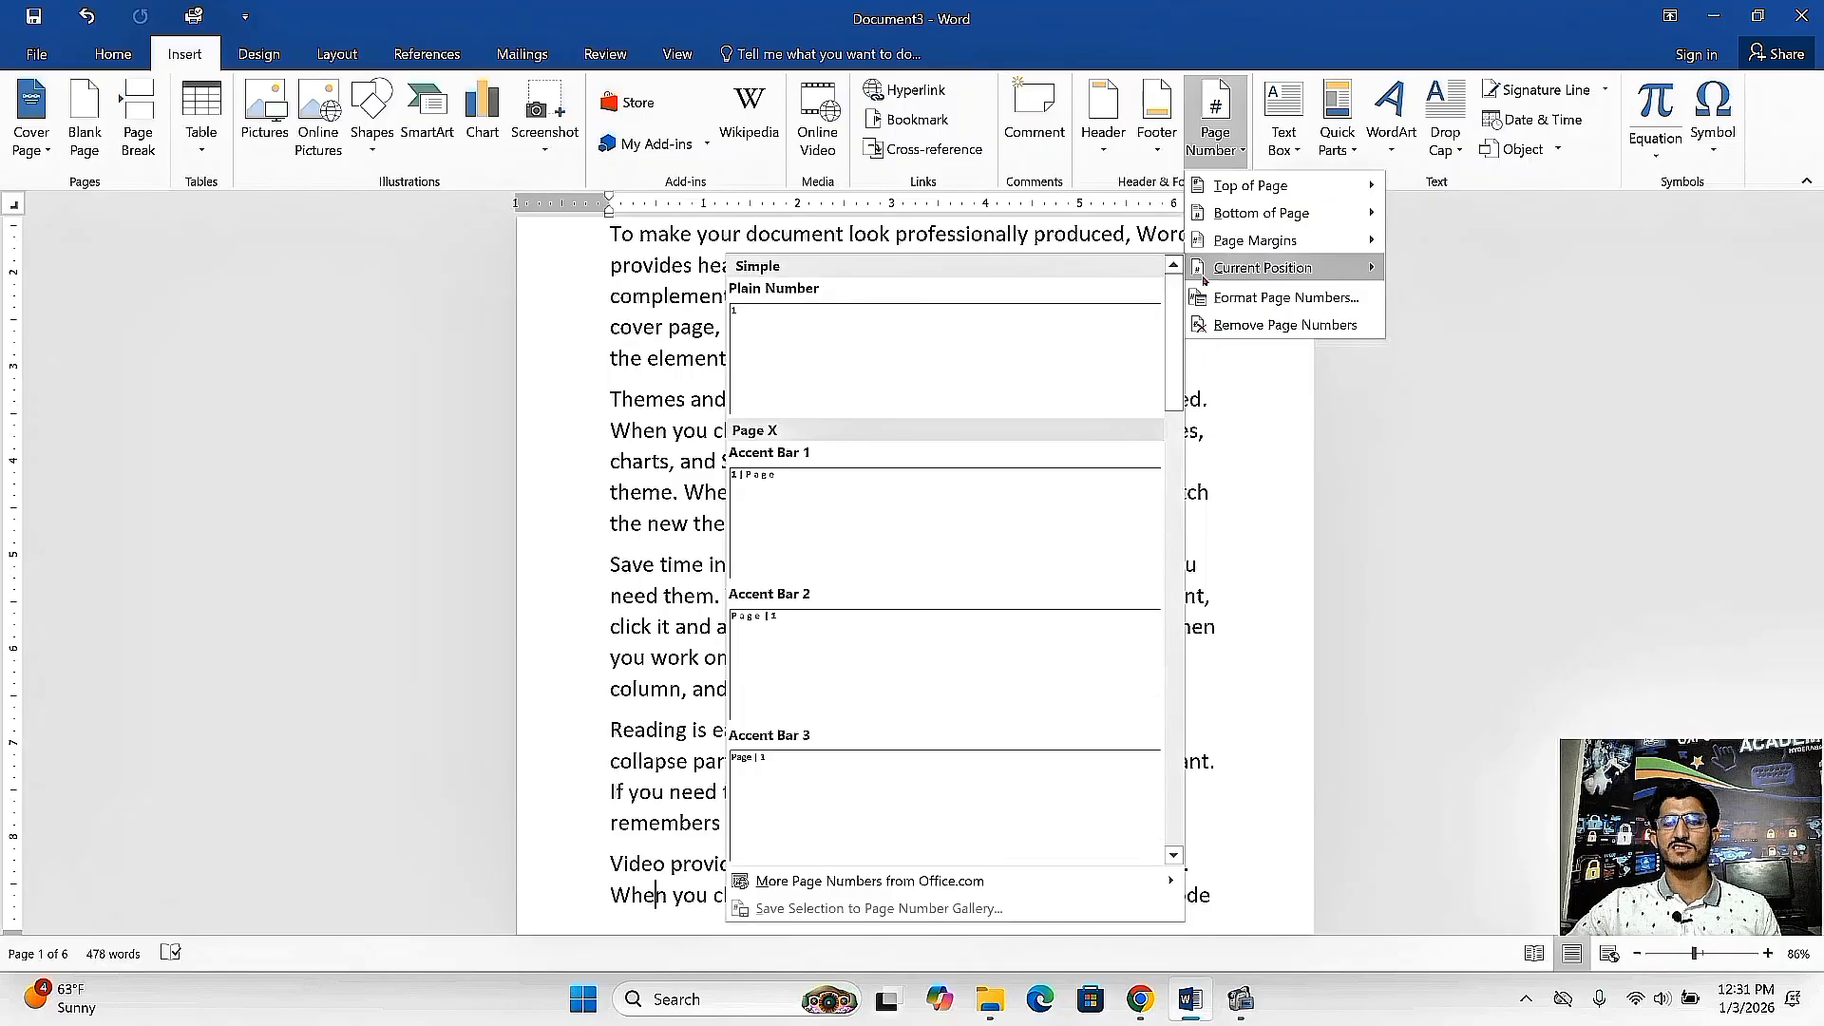
left_click(1219, 143)
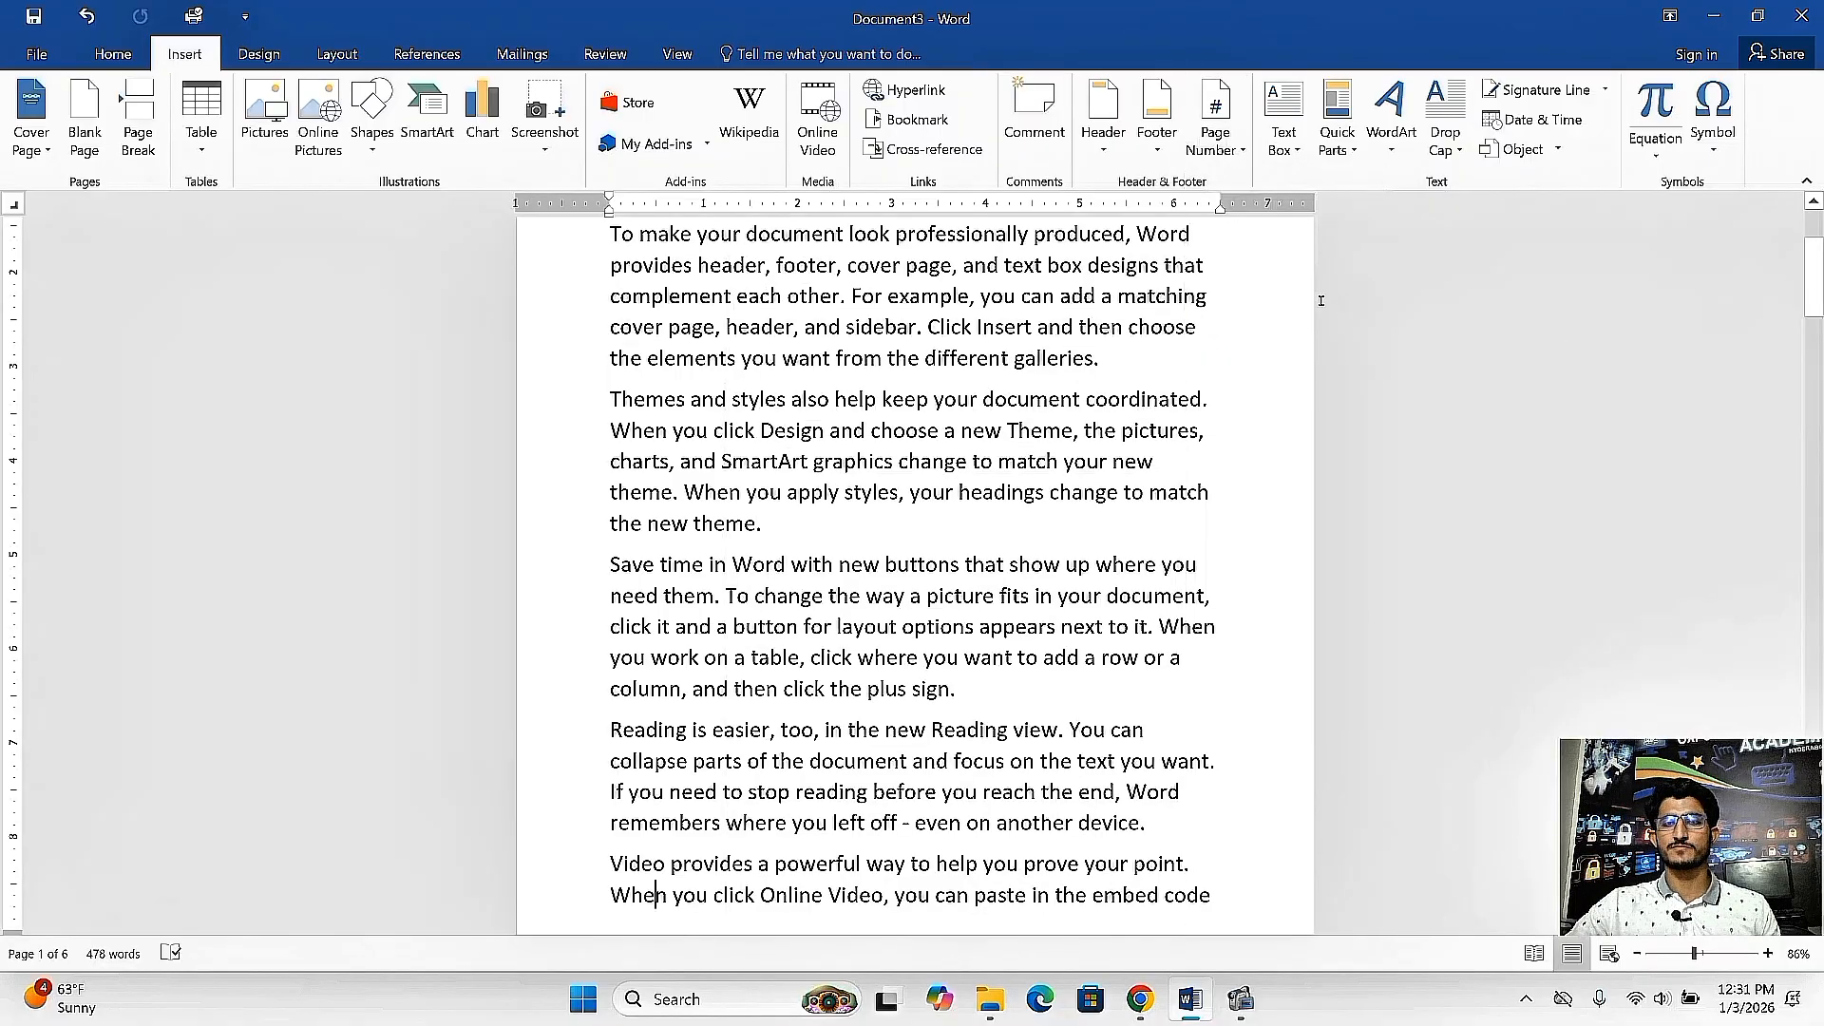
left_click(1219, 143)
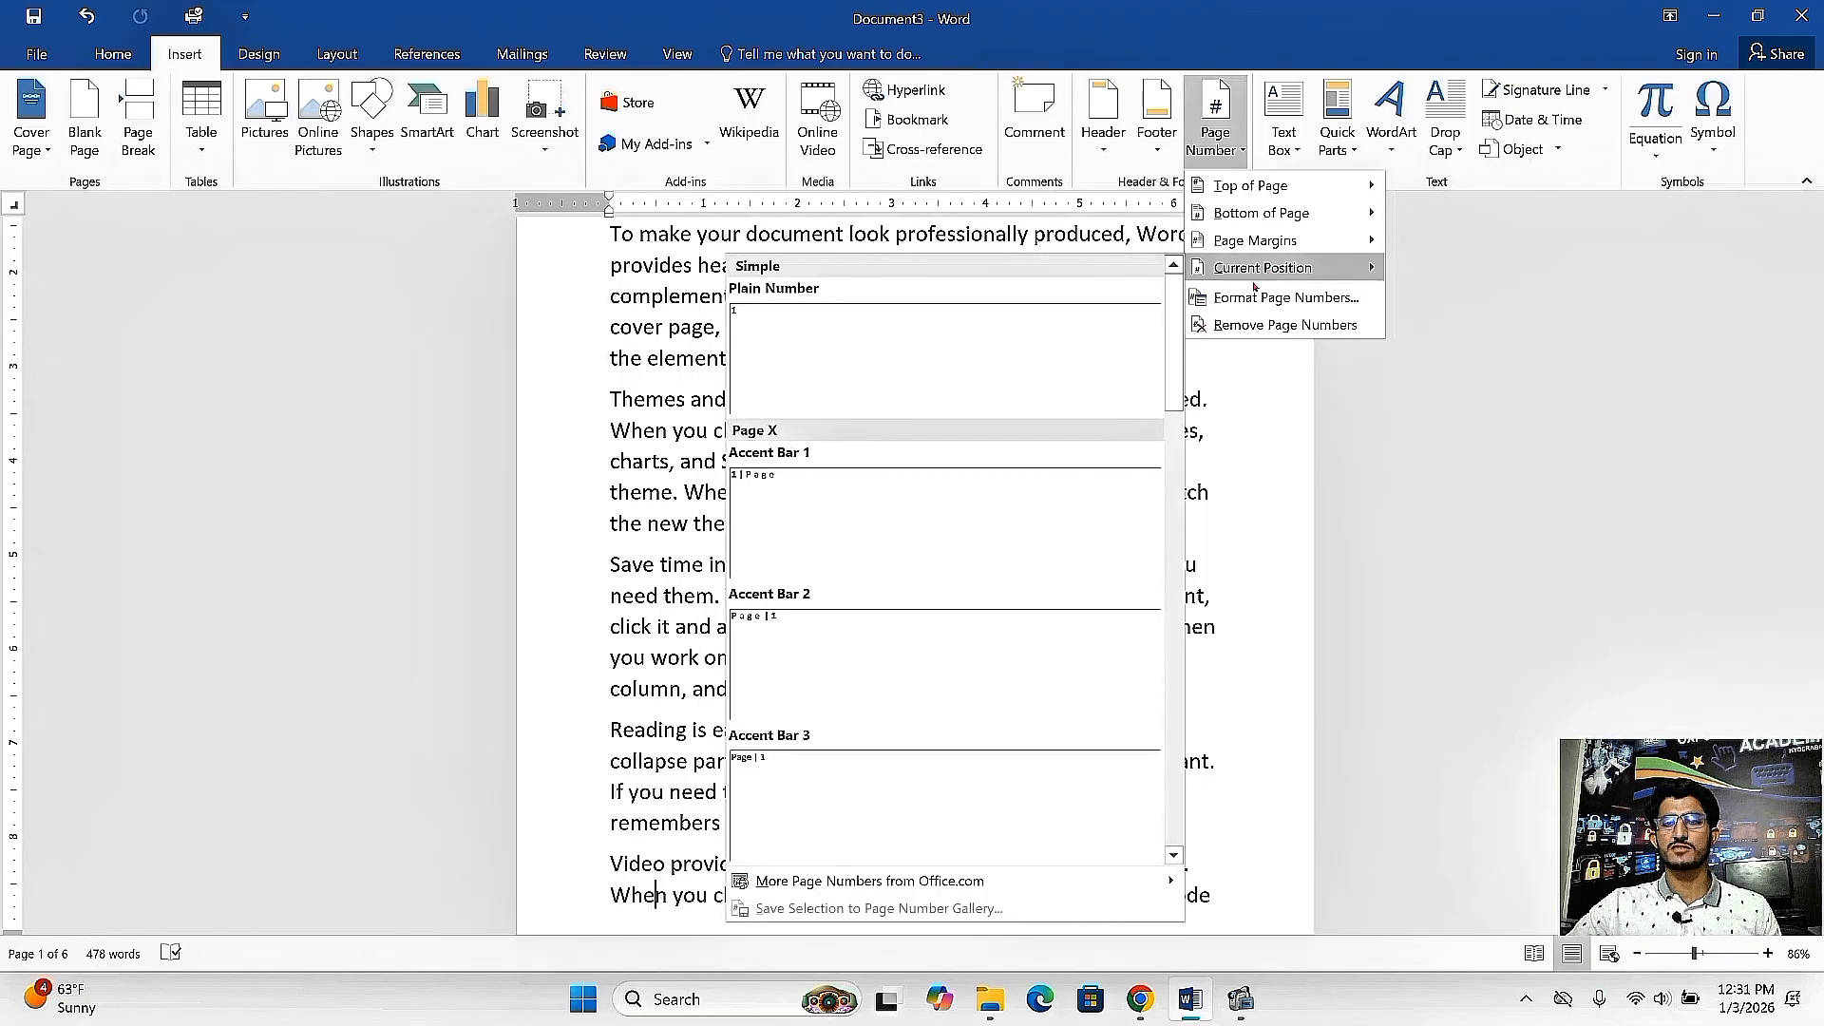
left_click(1215, 119)
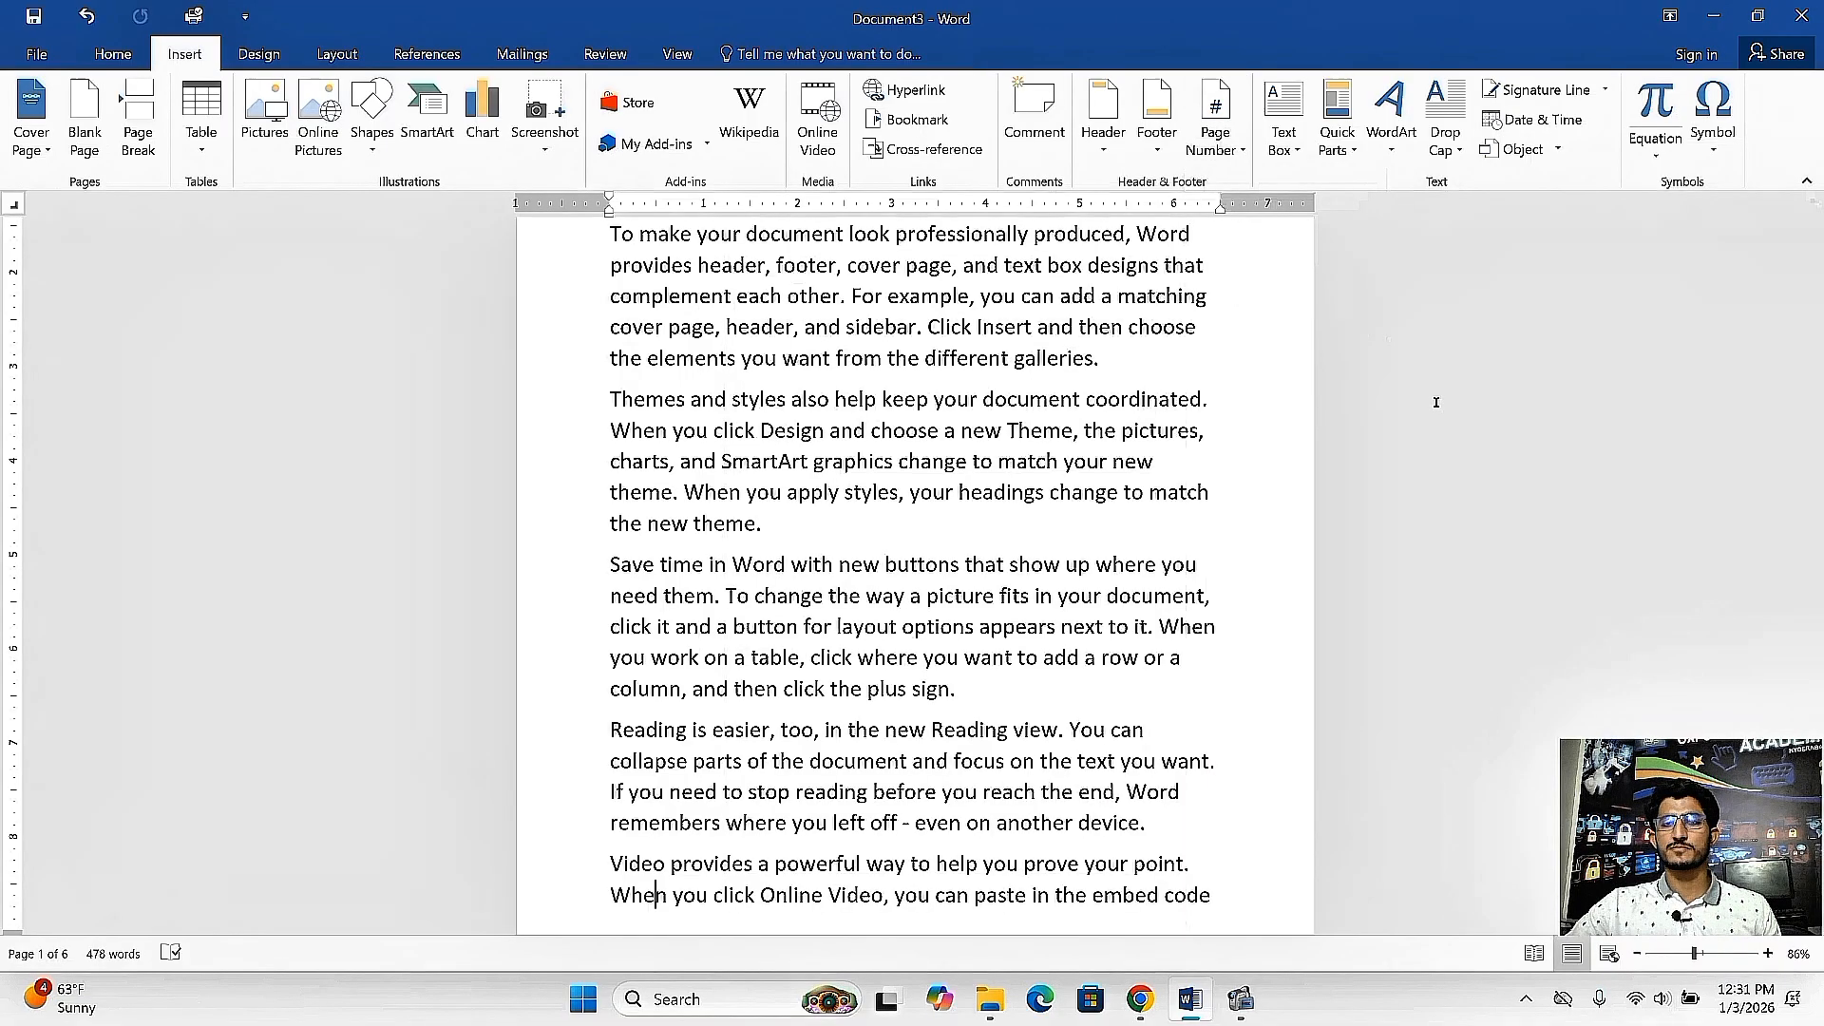
Review the available page number formats, choose 1, 2, 3, … and apply the format settings.
left_click(1215, 118)
left_click(1281, 298)
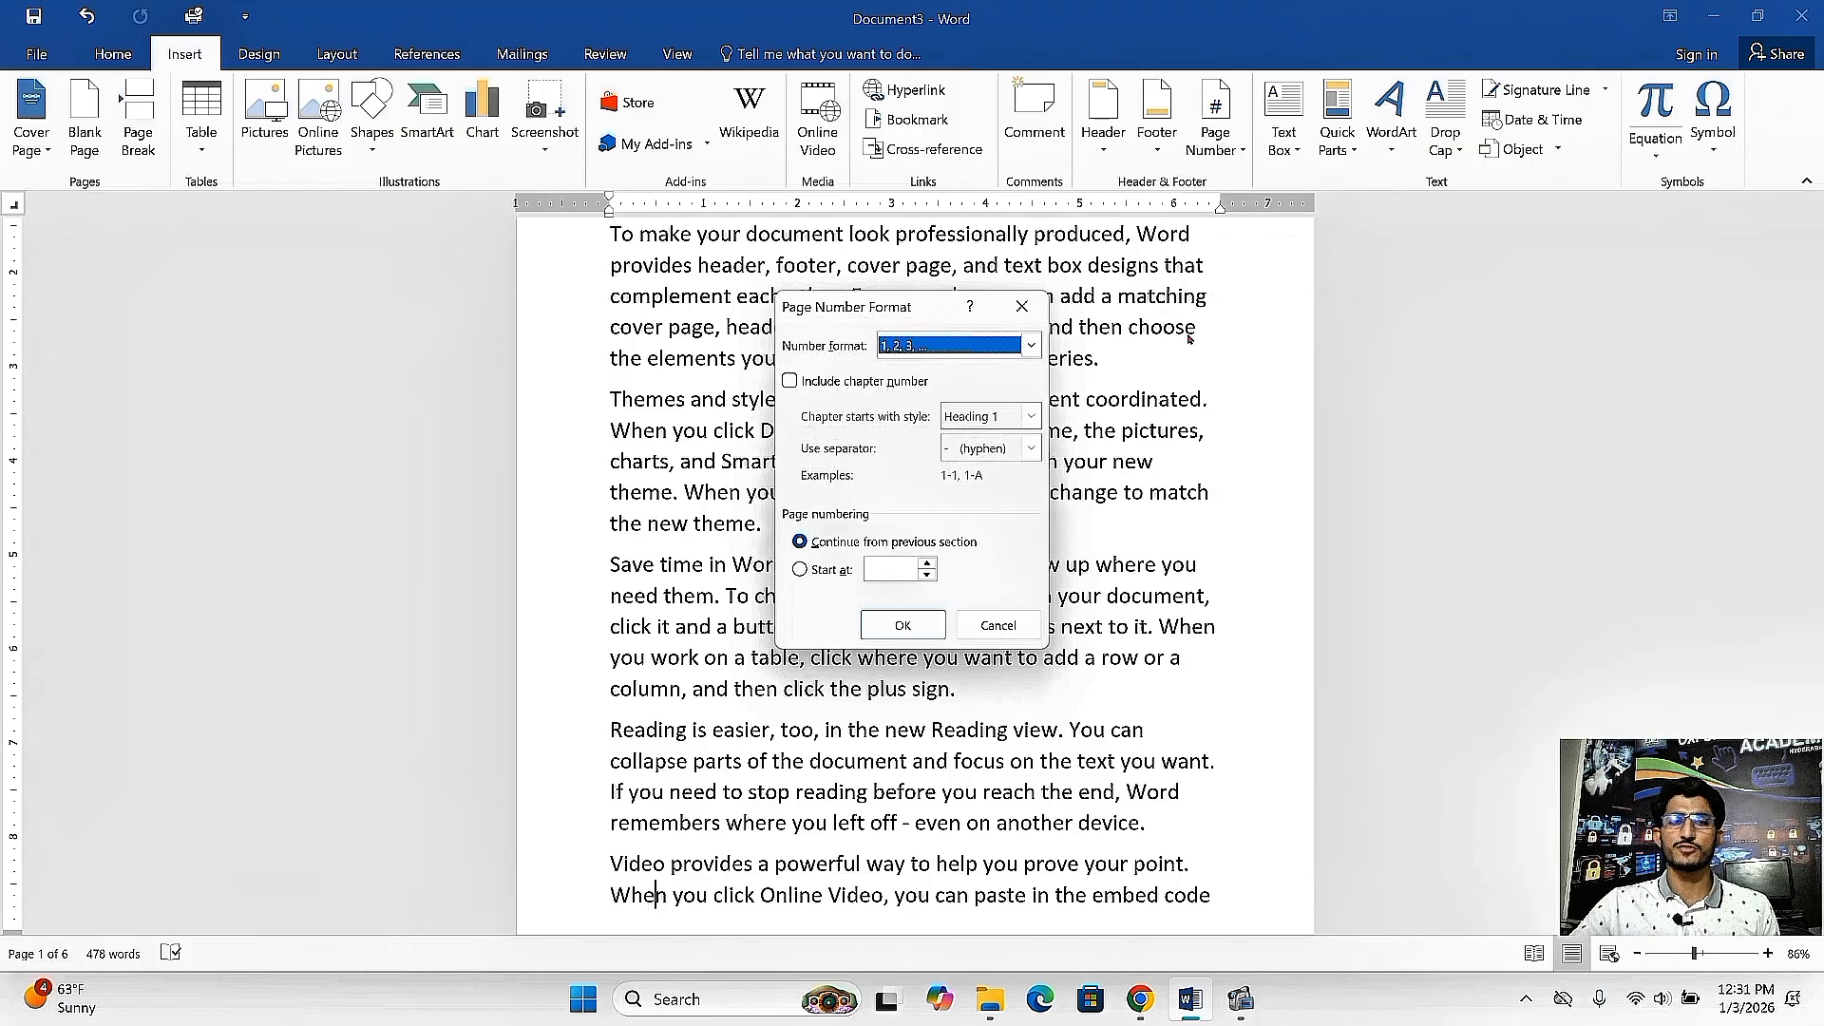
left_click(1030, 348)
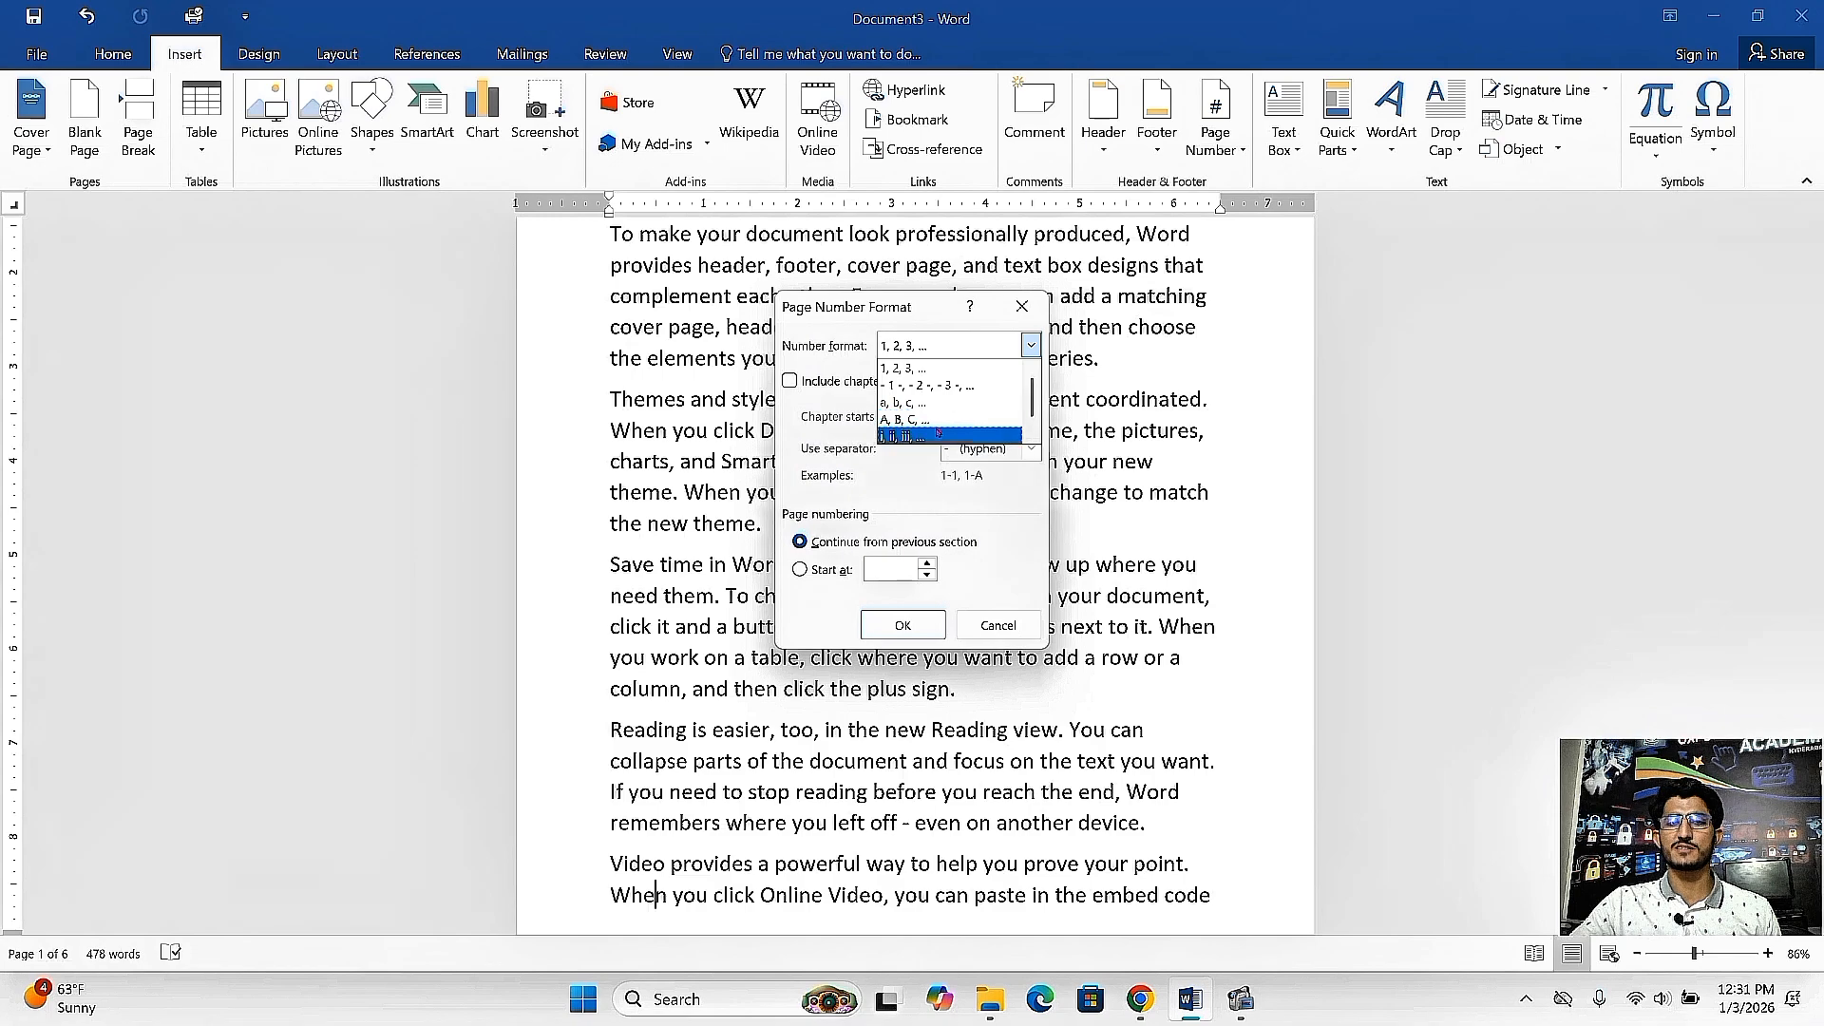
left_click(936, 369)
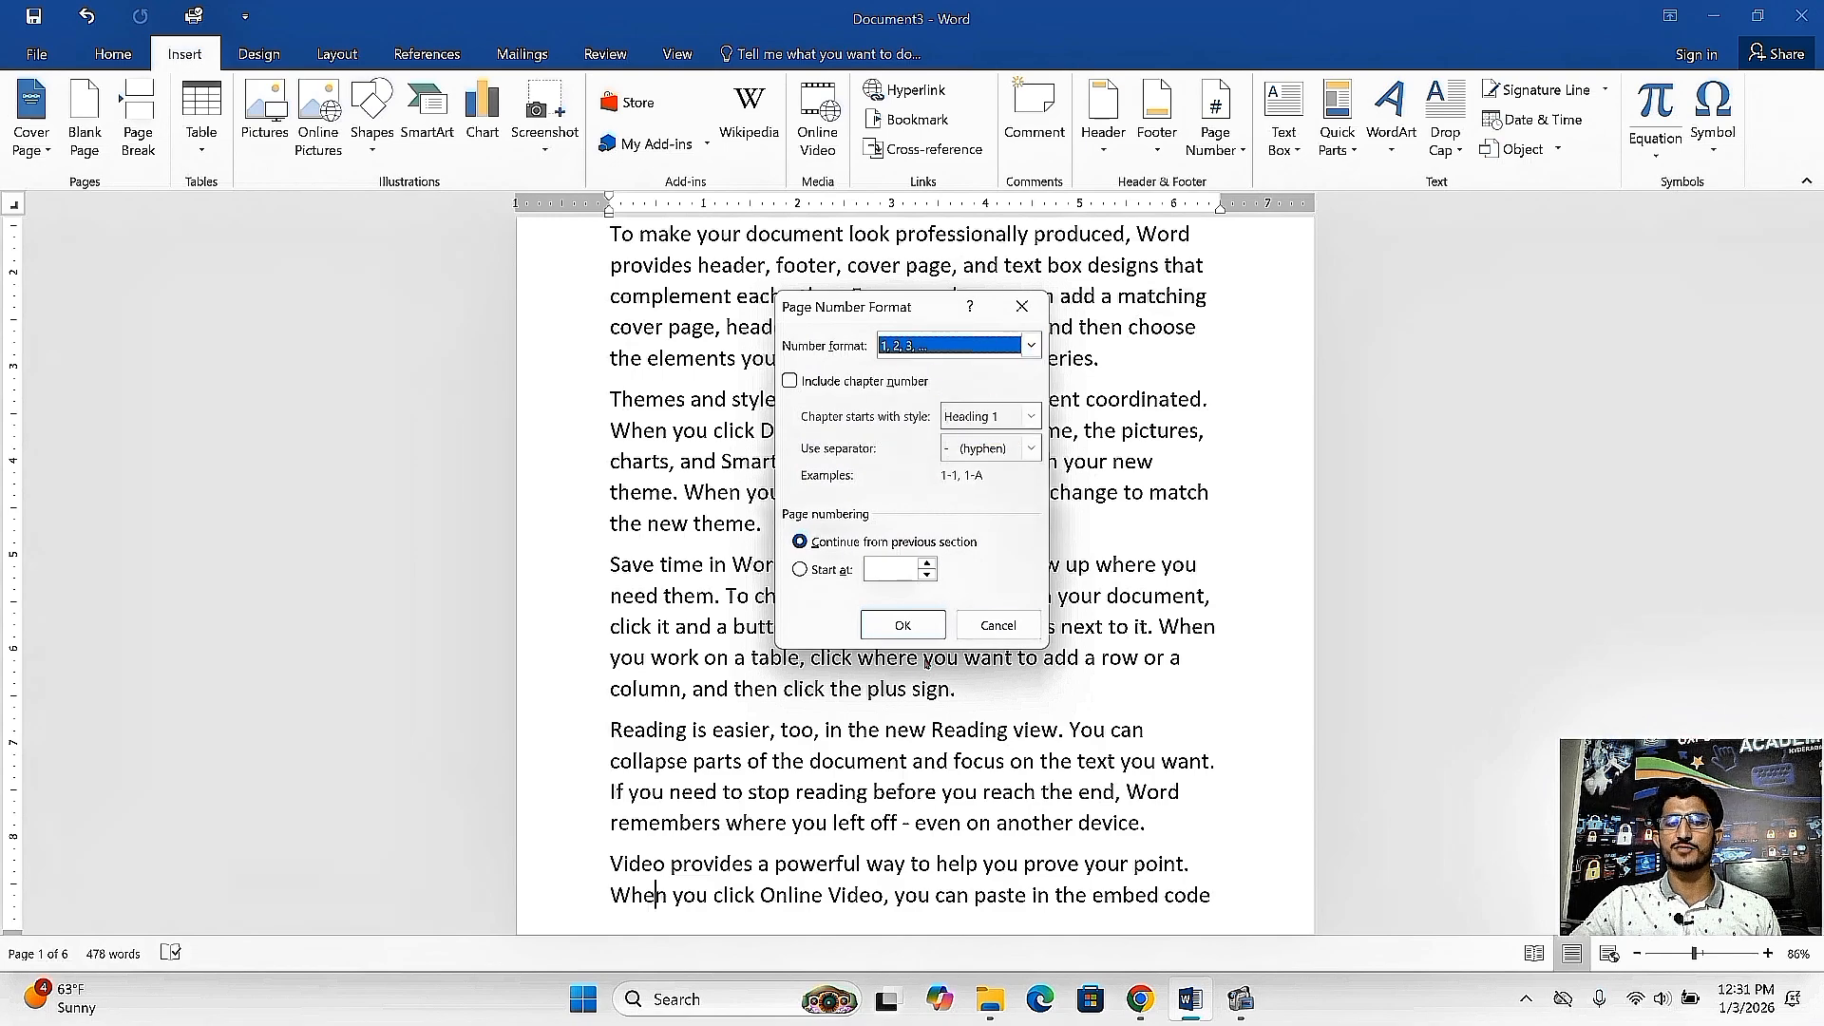
left_click(904, 628)
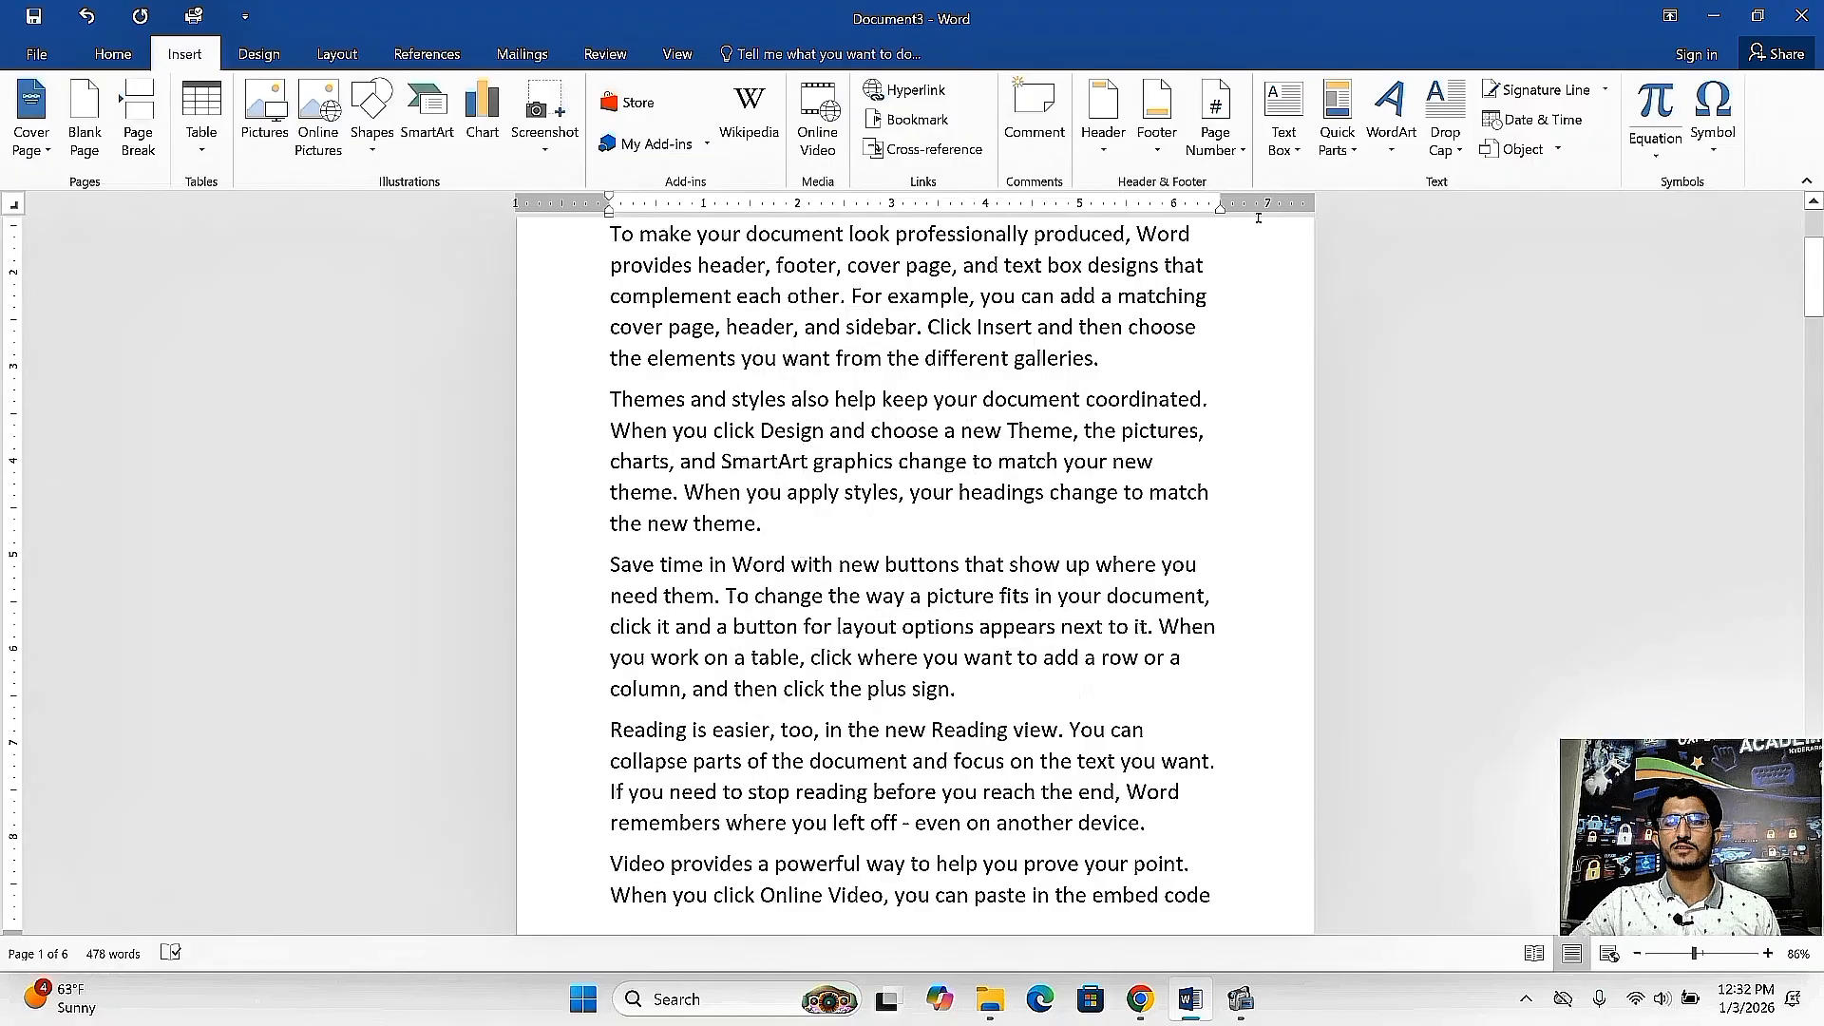
left_click(1216, 137)
mouse_move(1253, 215)
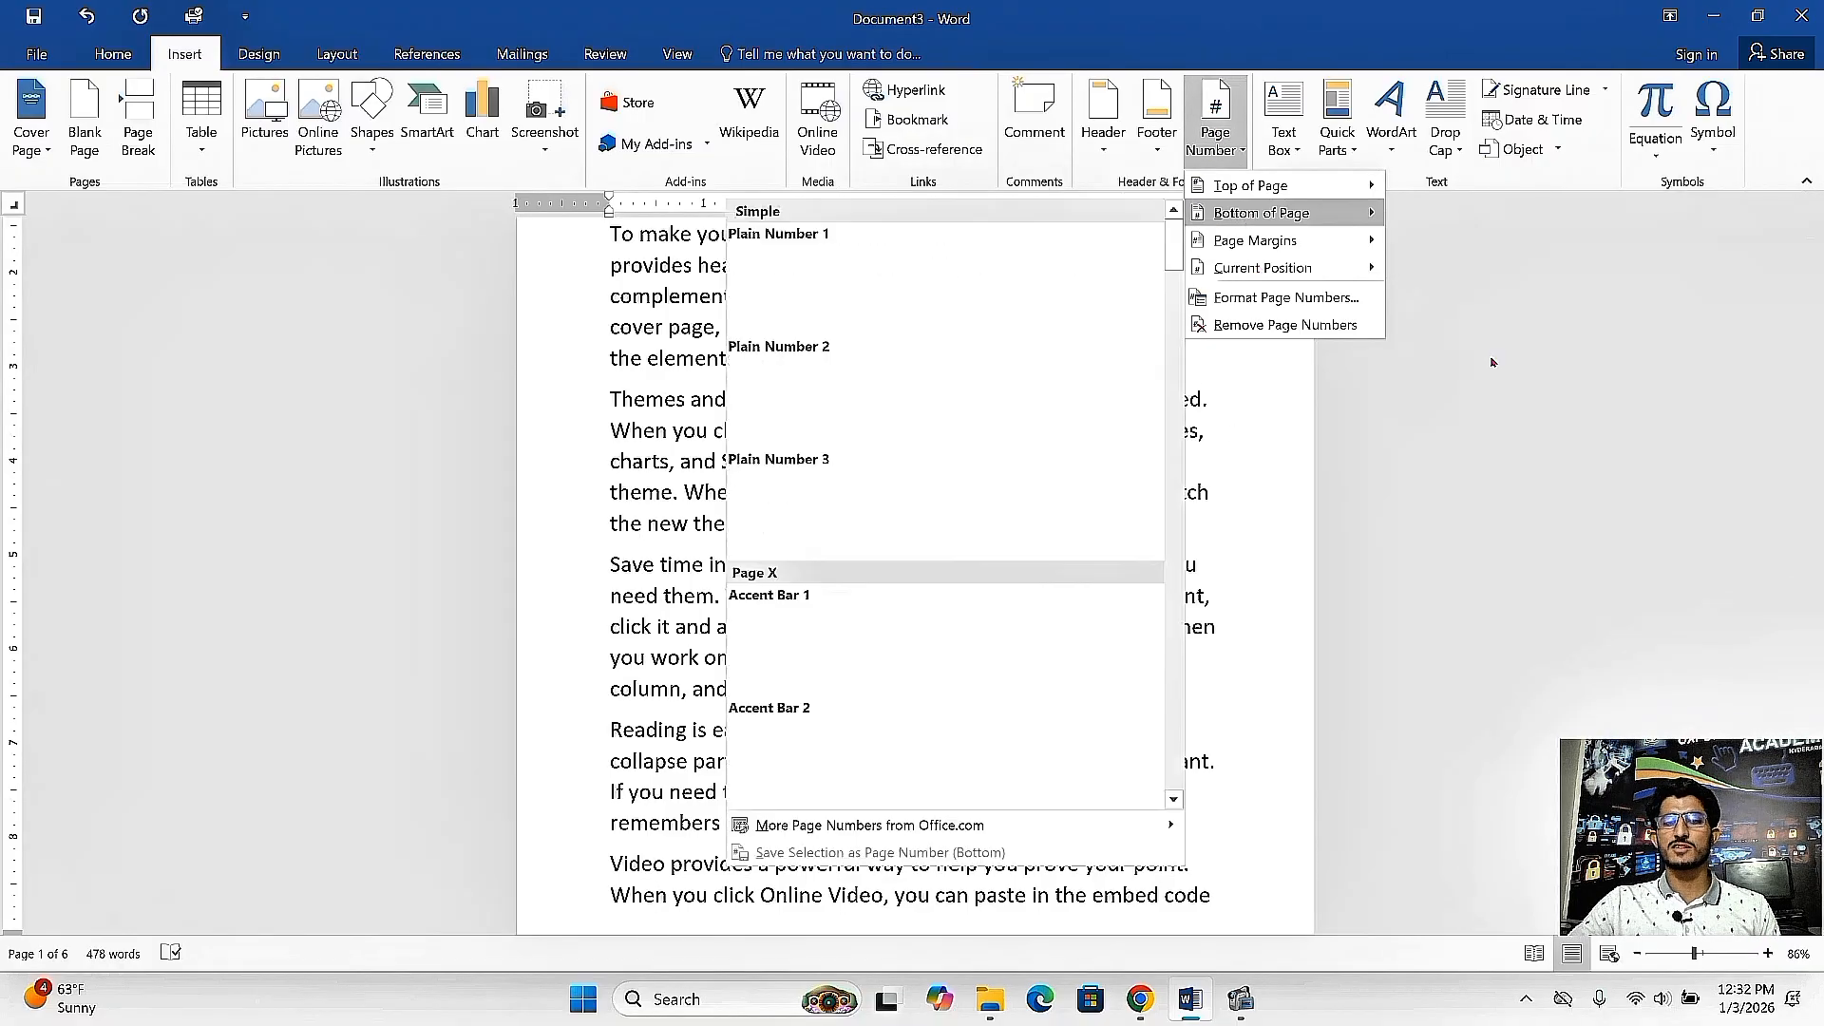
left_click(1781, 323)
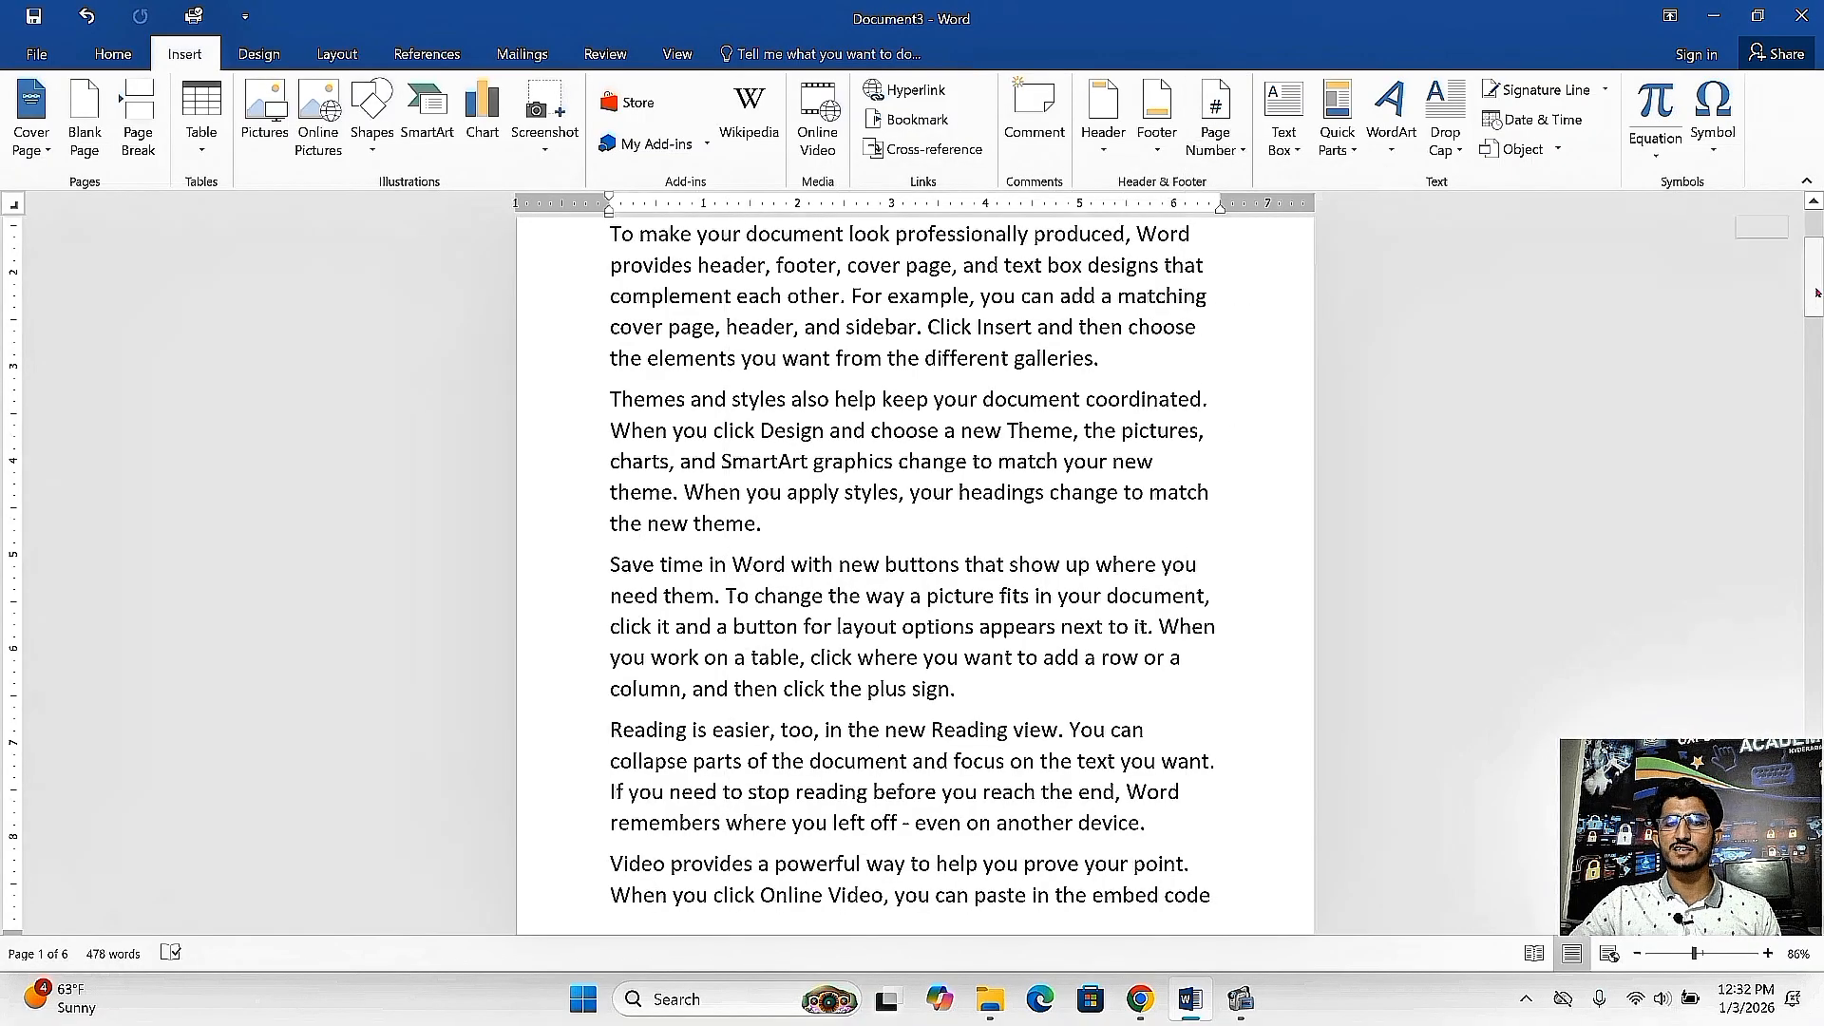
Remove the margin page numbers from the document.
scroll(1817, 293, "up", 3)
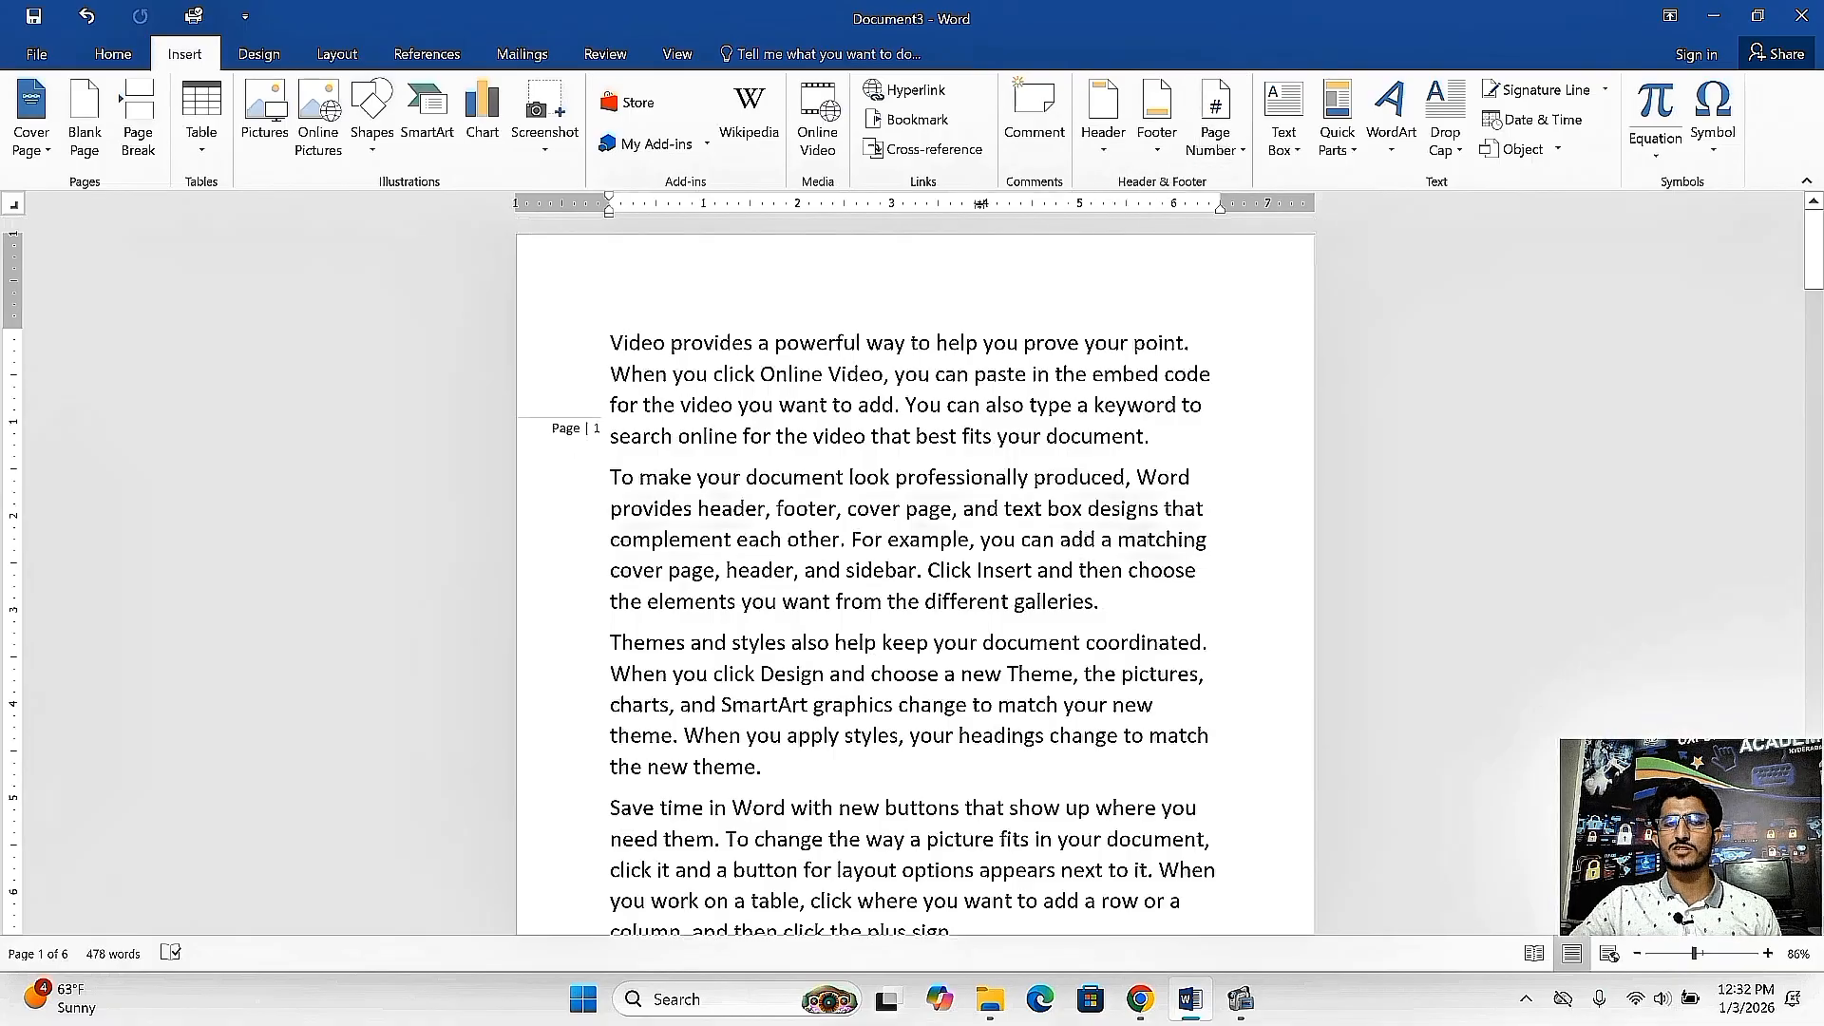
left_click(1176, 150)
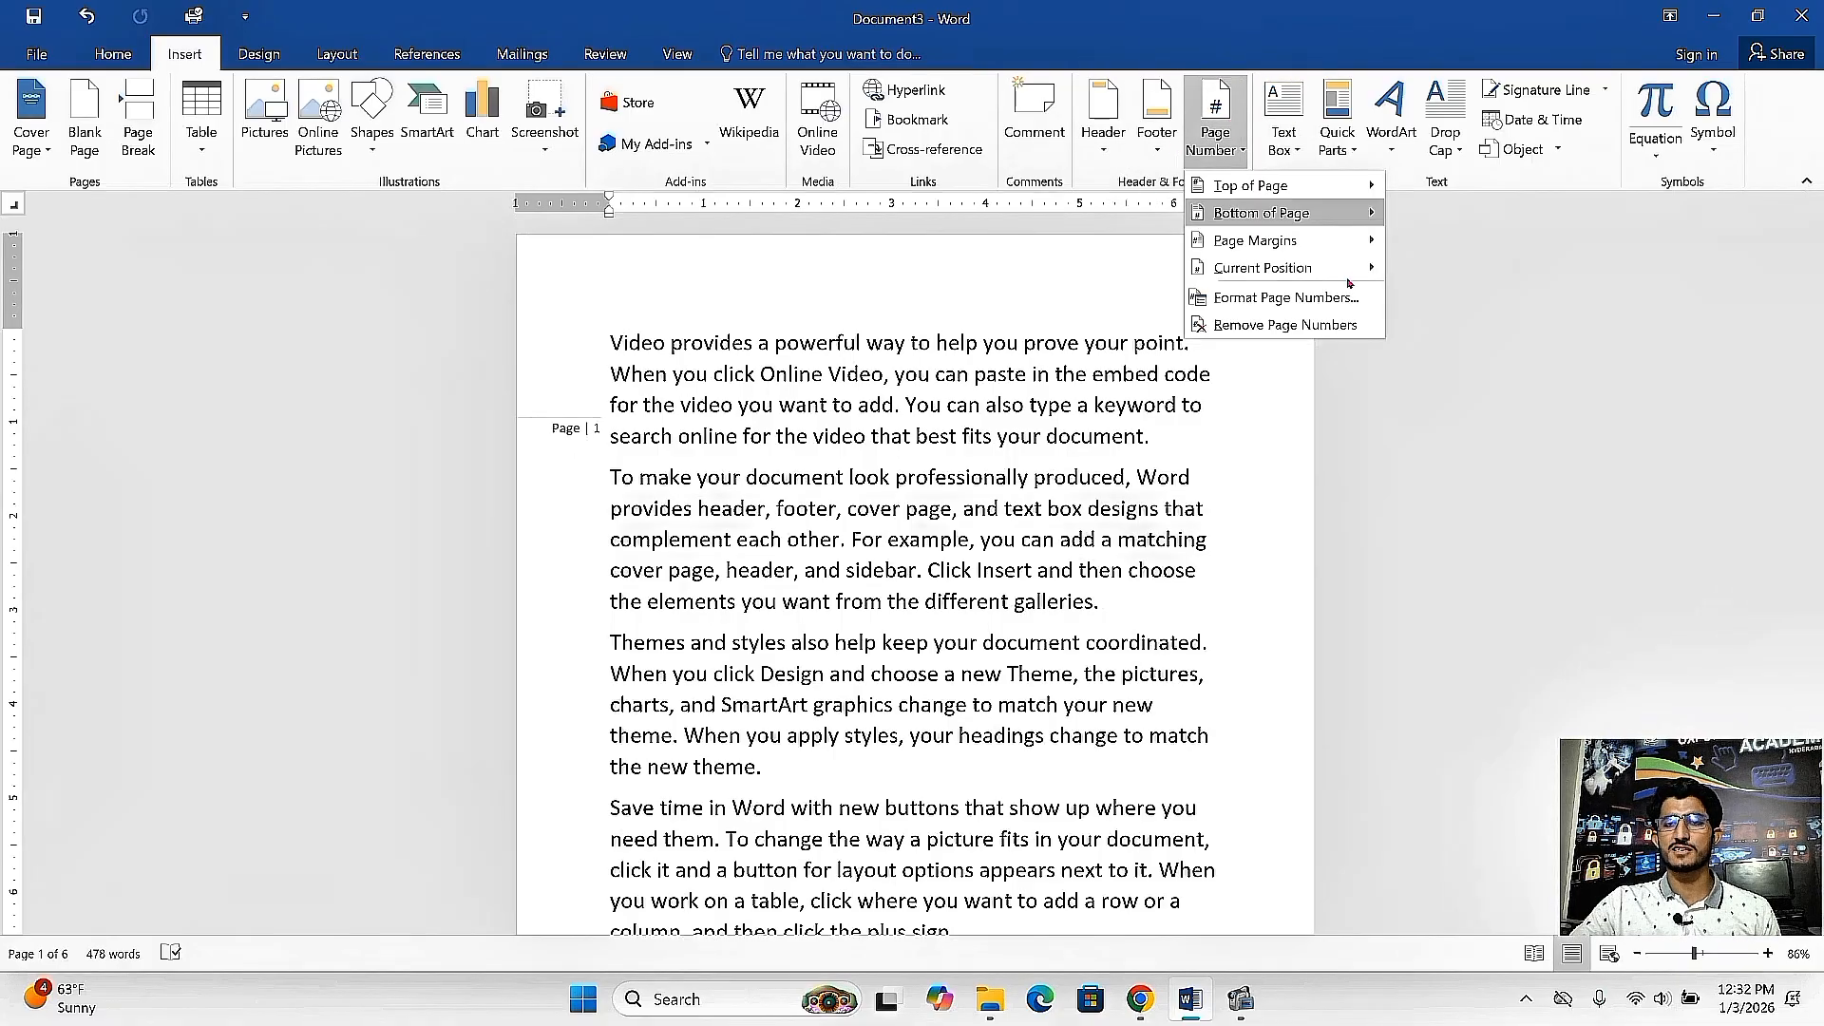
left_click(1263, 325)
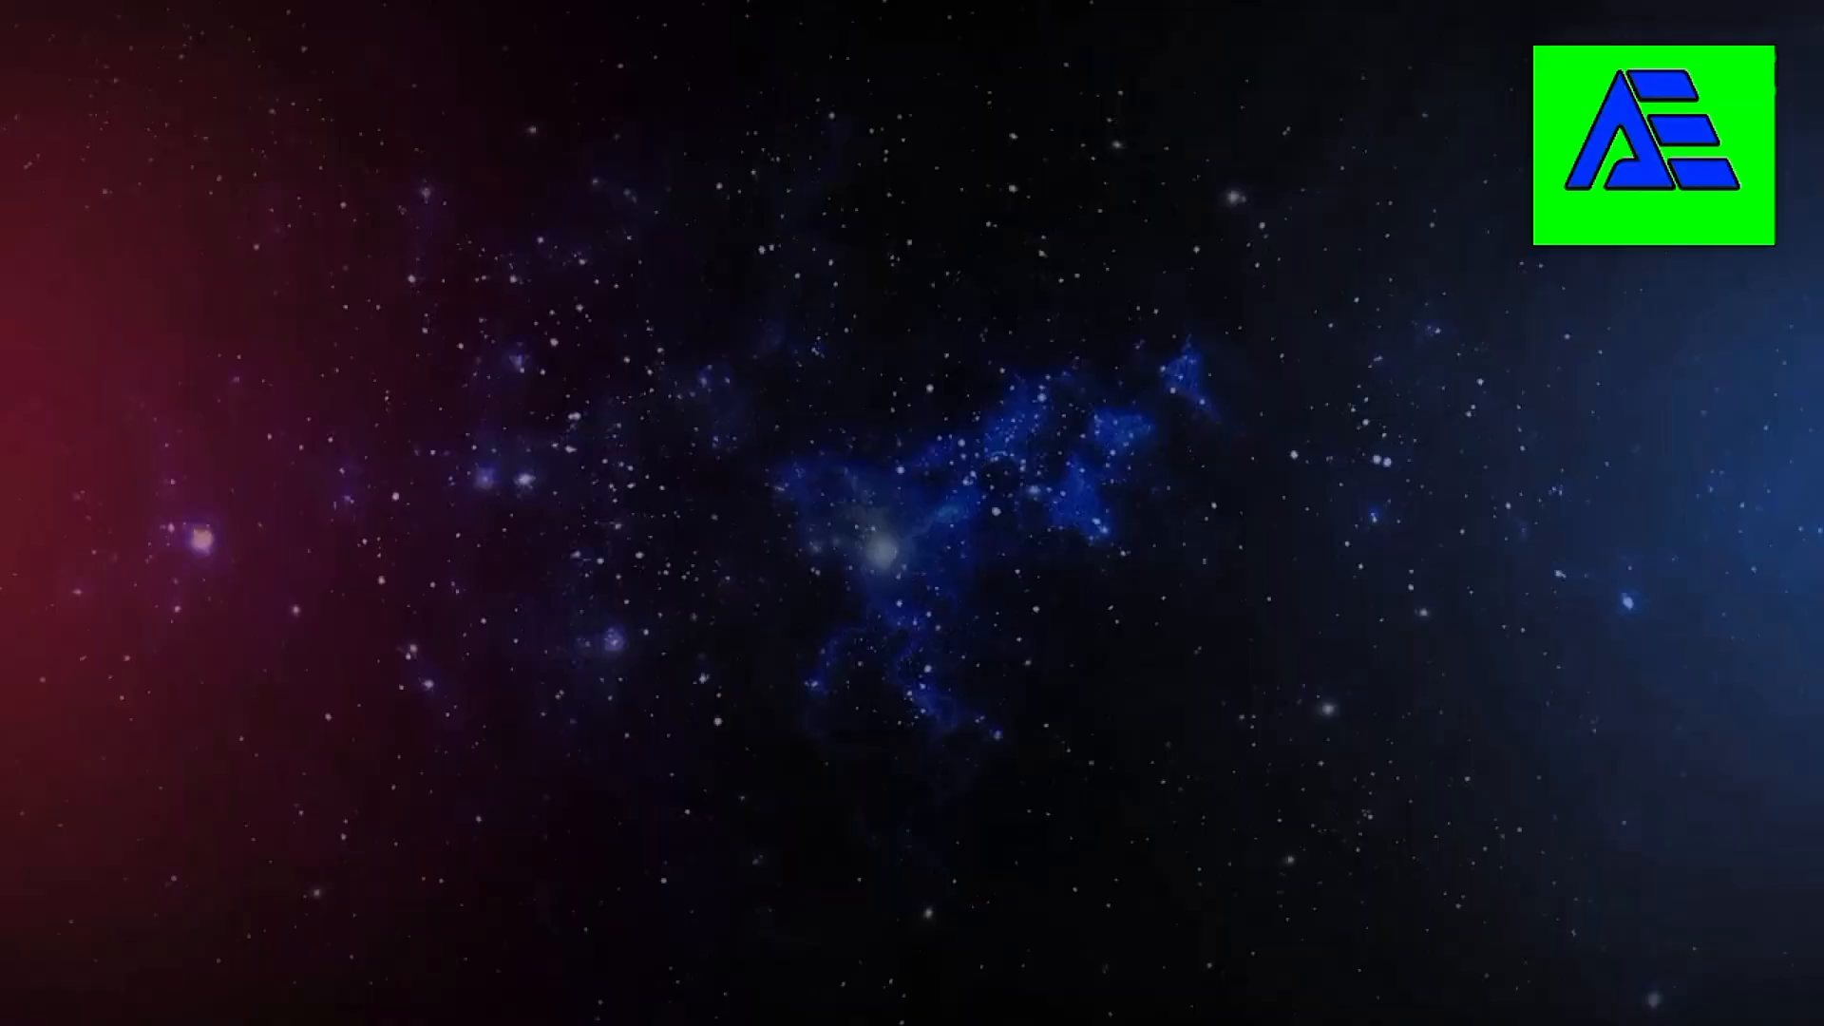